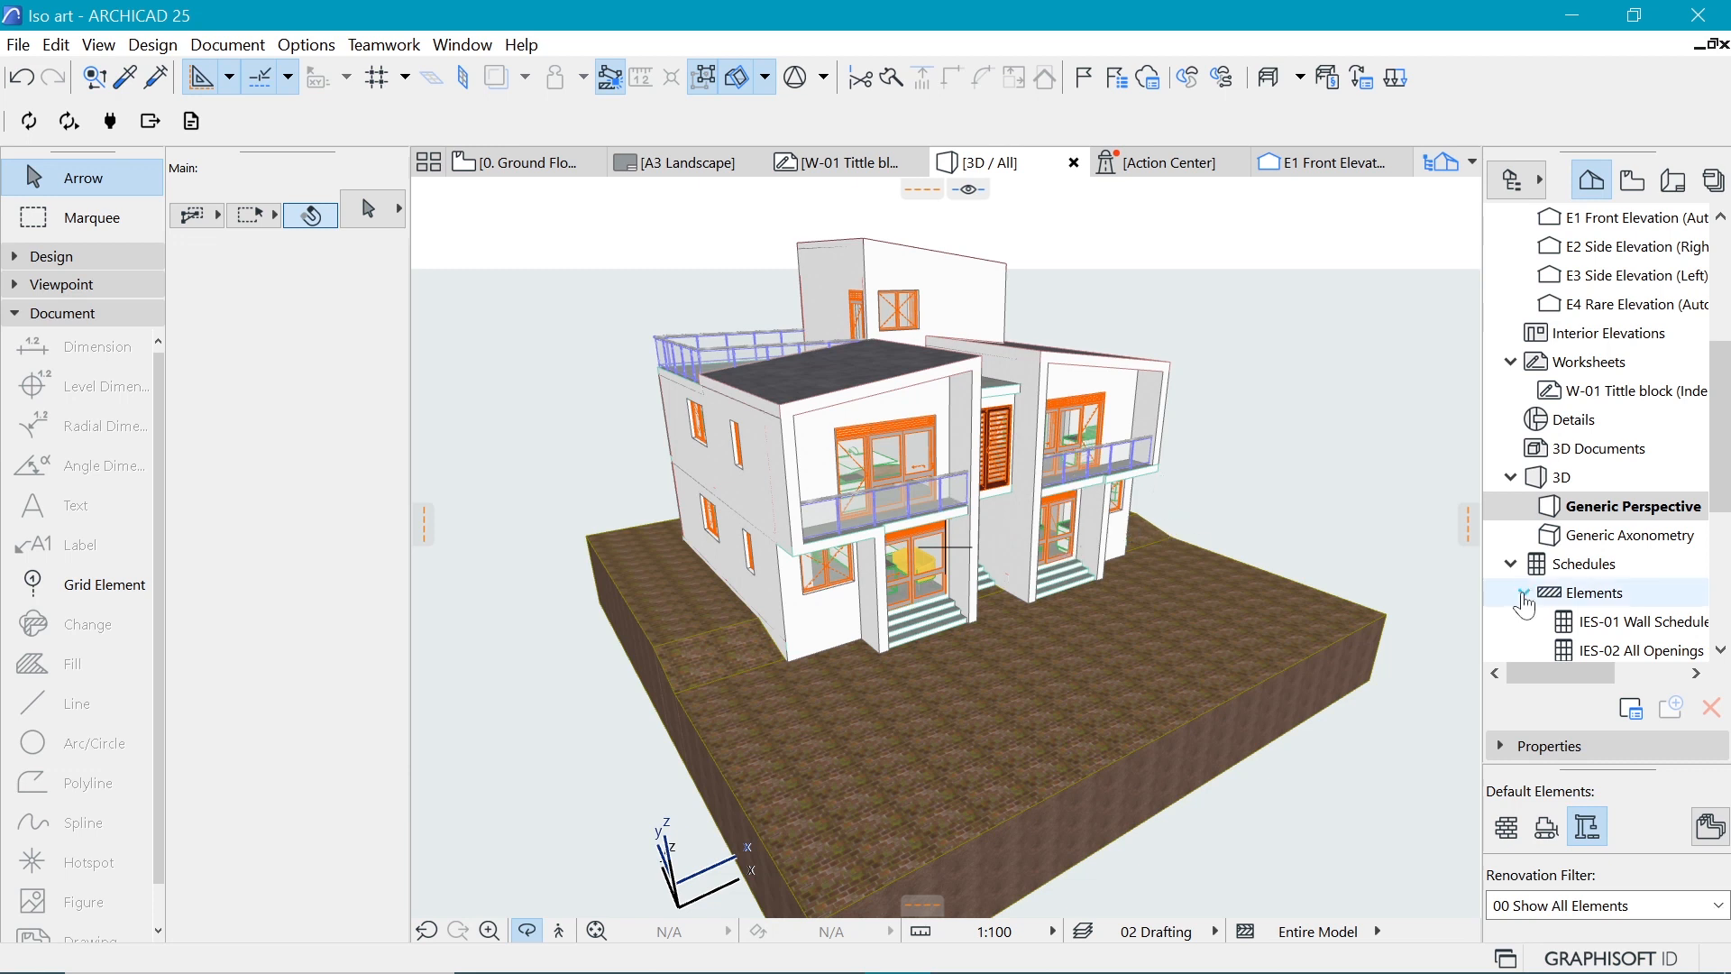
Step: Switch the 3D model to the Generic Axonometry view and frame the whole house from its front corner
double_click(1600, 537)
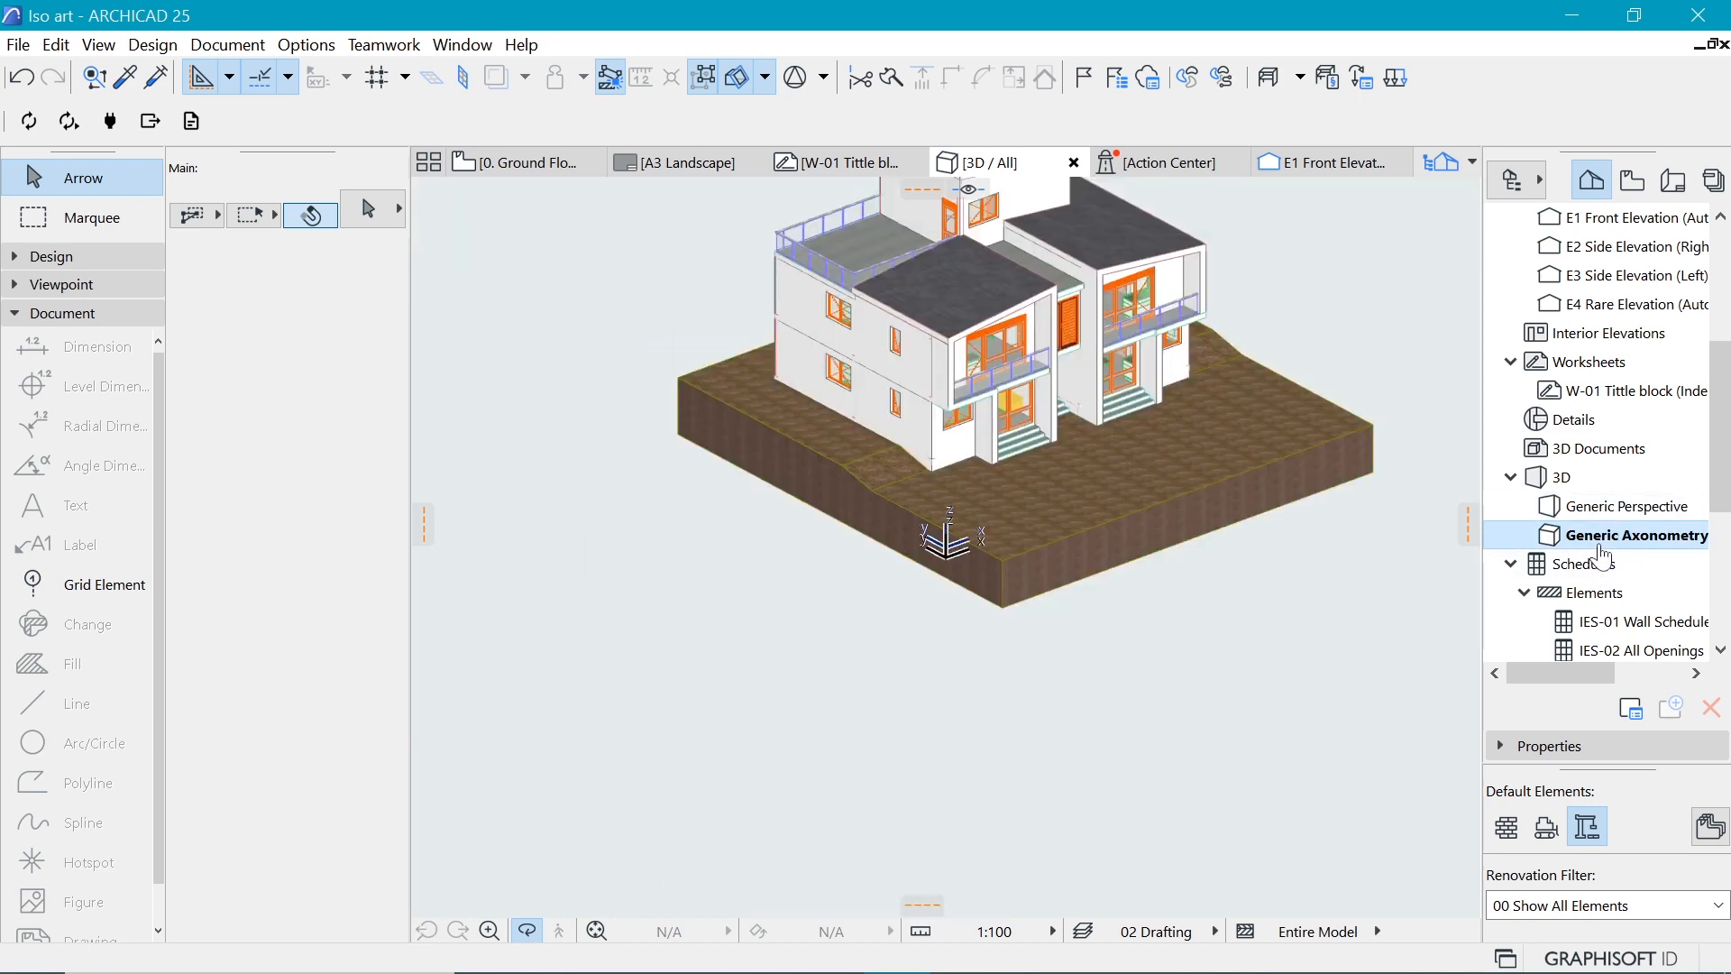
middle_click(1094, 552)
middle_click(1094, 553)
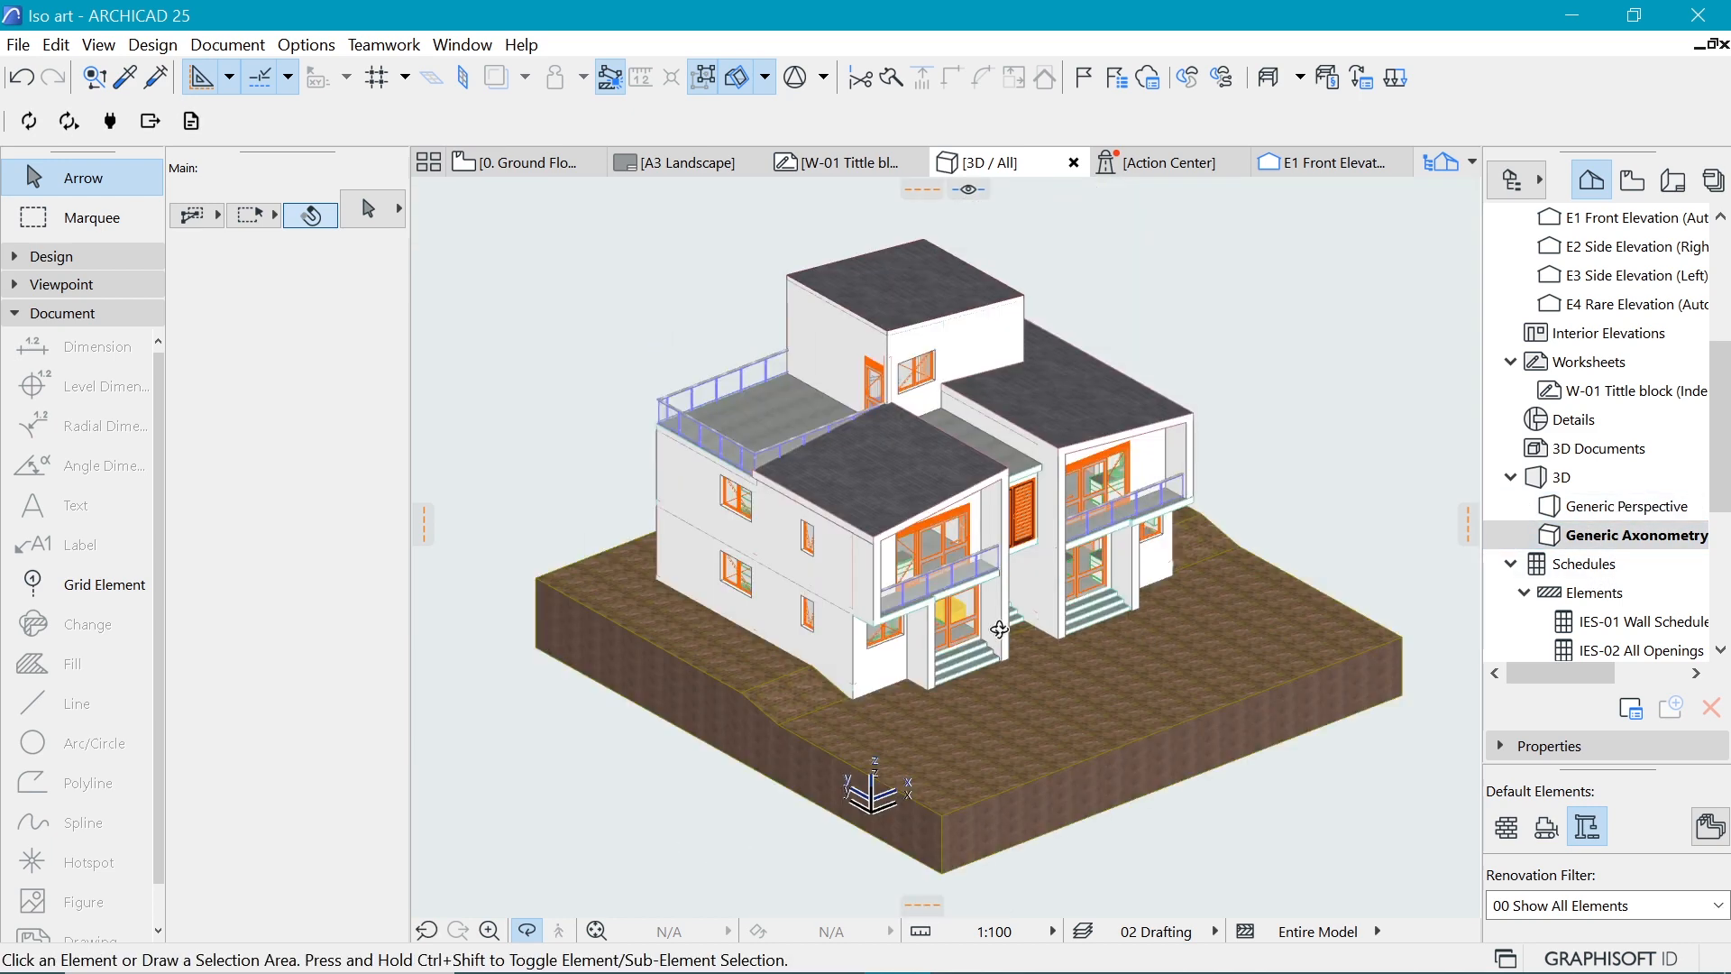
mouse_move(1017, 659)
shift+middle_down()
mouse_move(1066, 665)
mouse_move(1047, 658)
shift+middle_up()
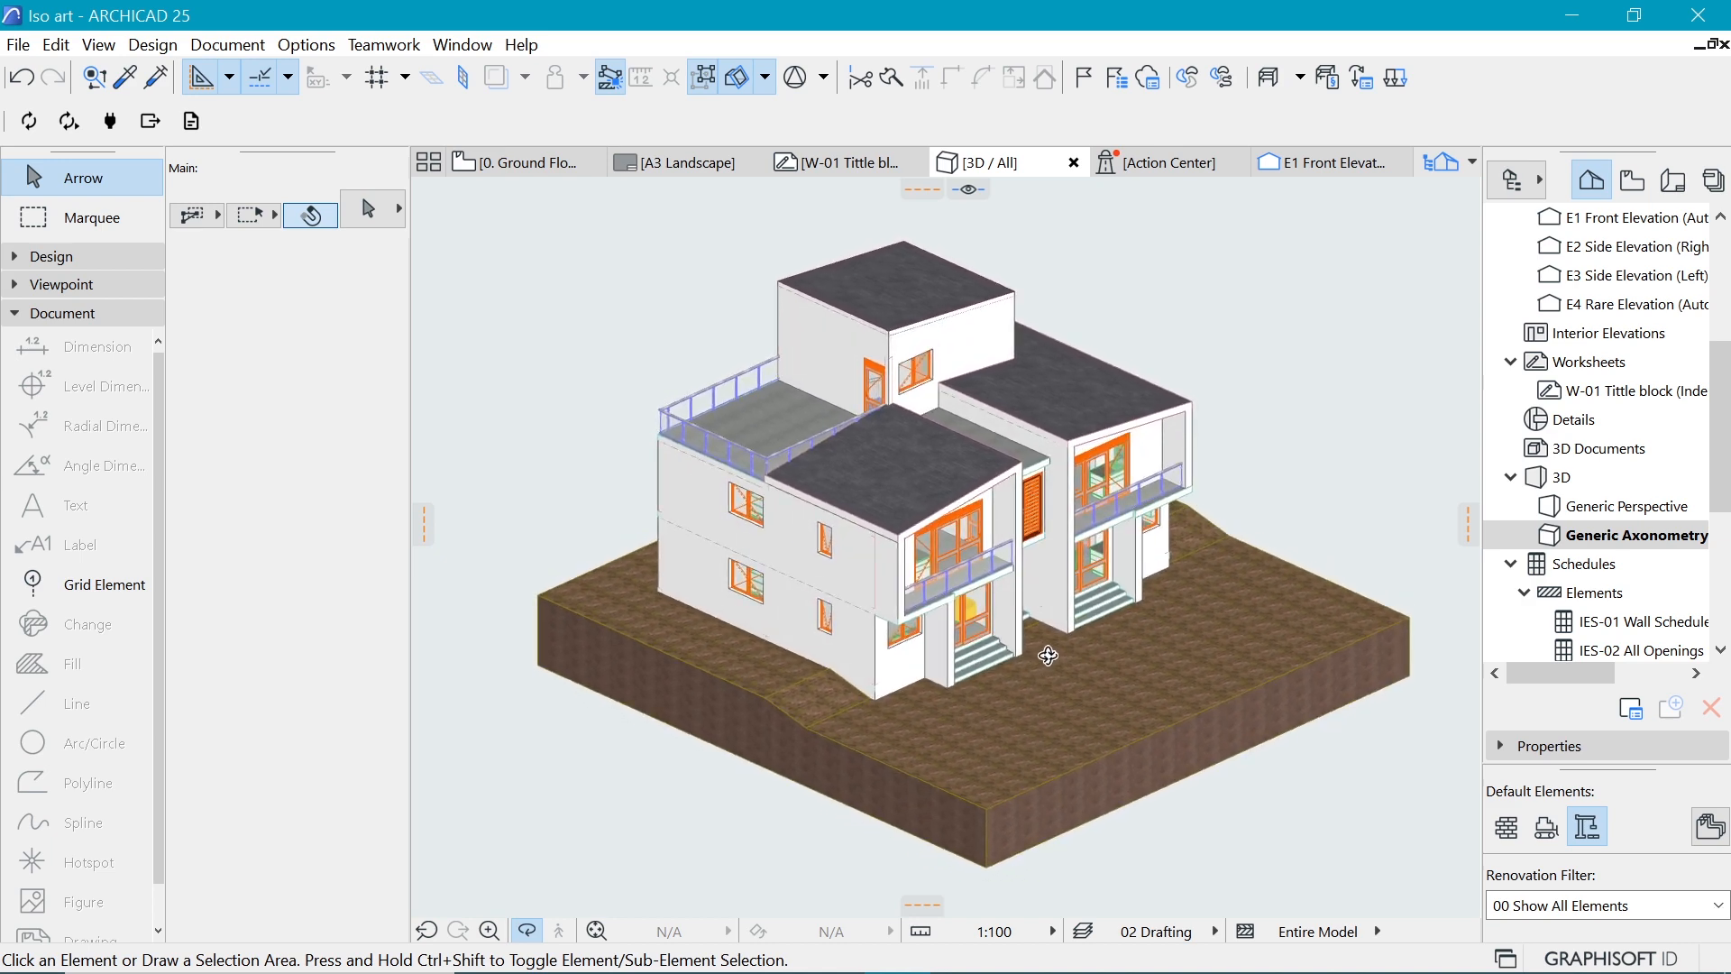
shift+middle_drag(1101, 765, 1173, 584)
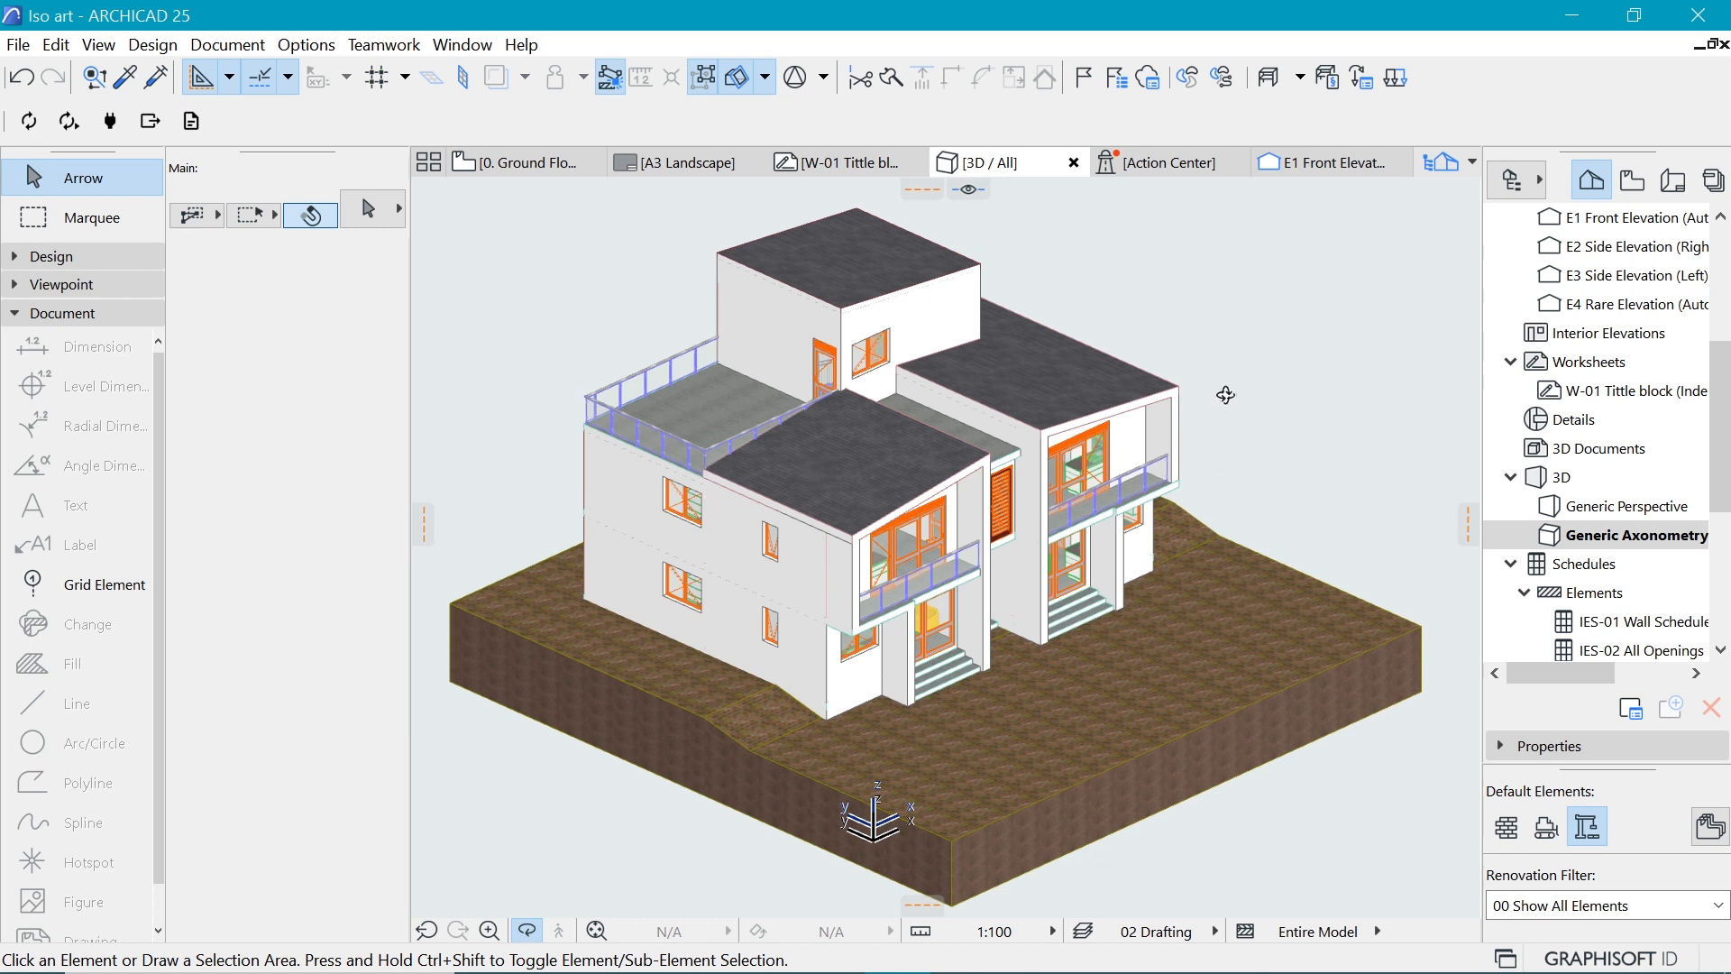
key(Escape)
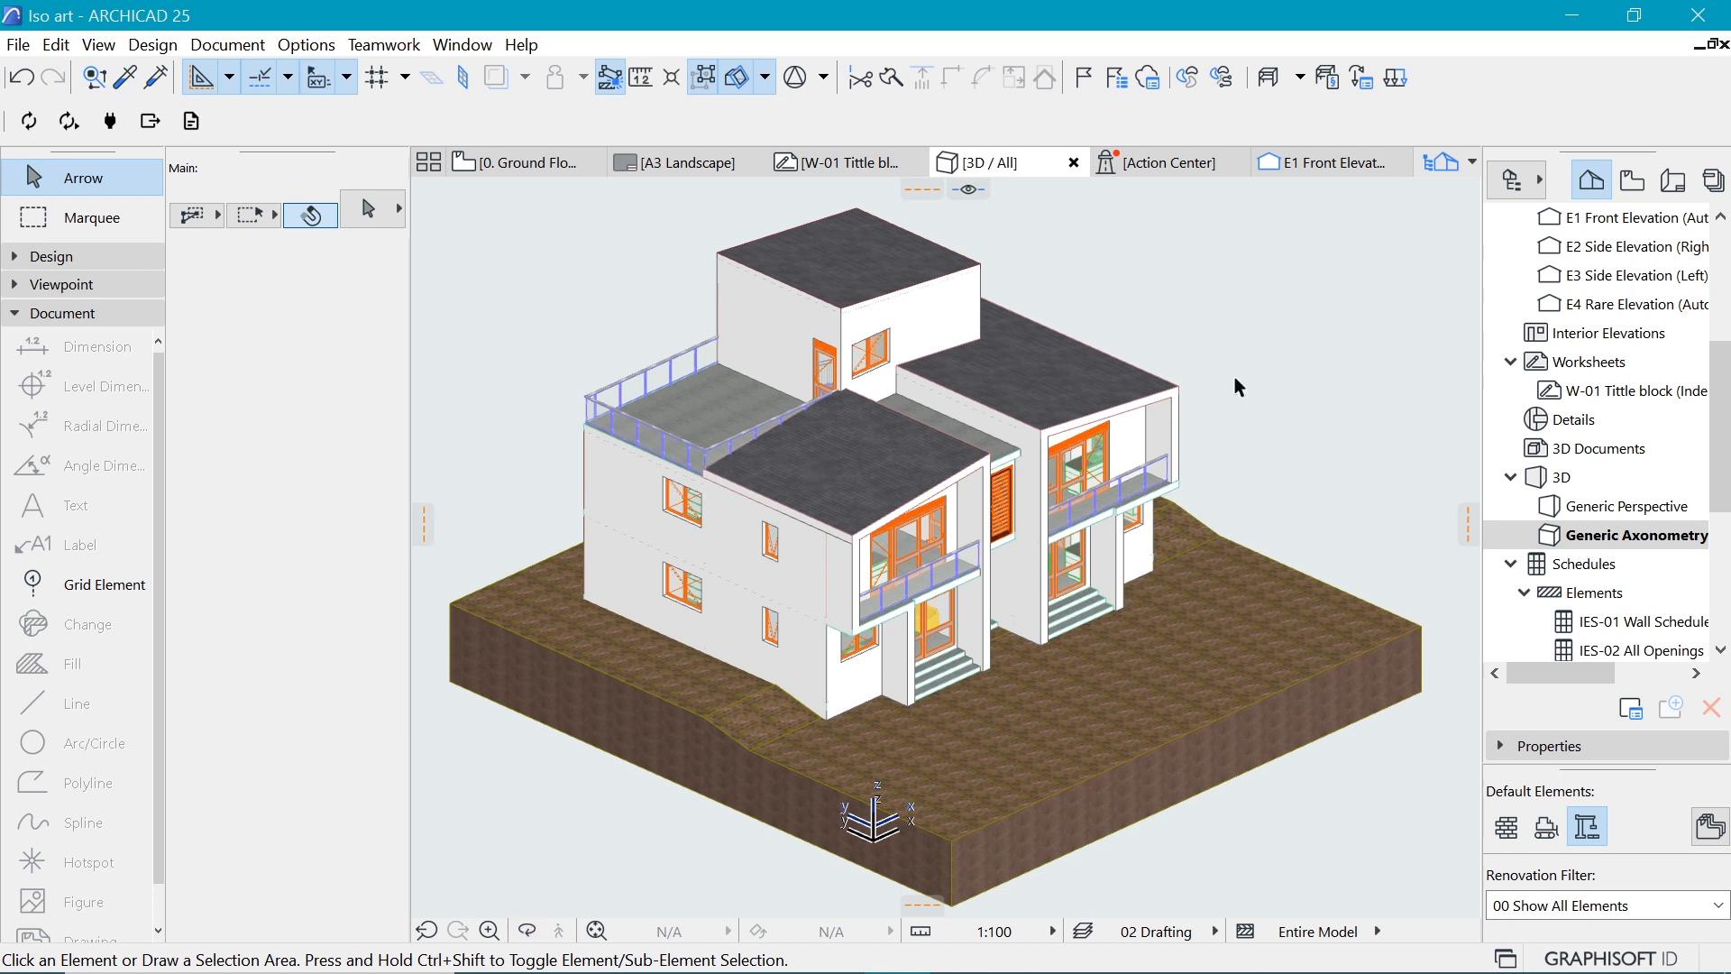
Step: Open the 3D projection settings and set the Z axis angle to 90°
right_click(1325, 298)
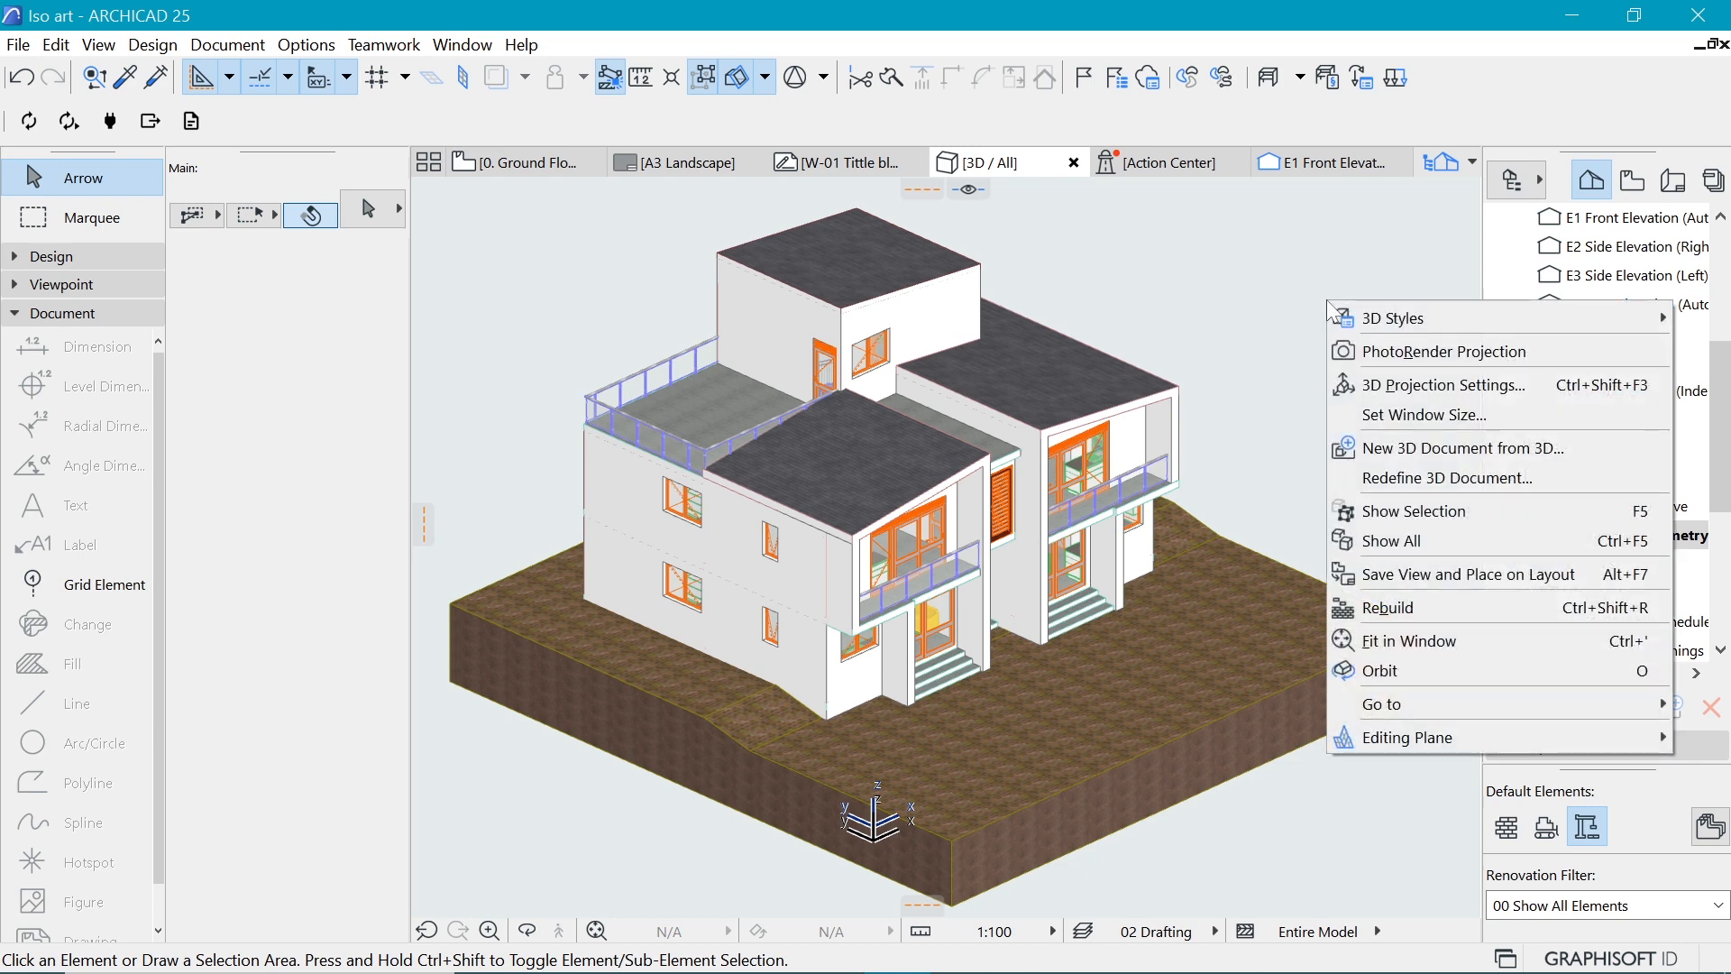
click(1391, 398)
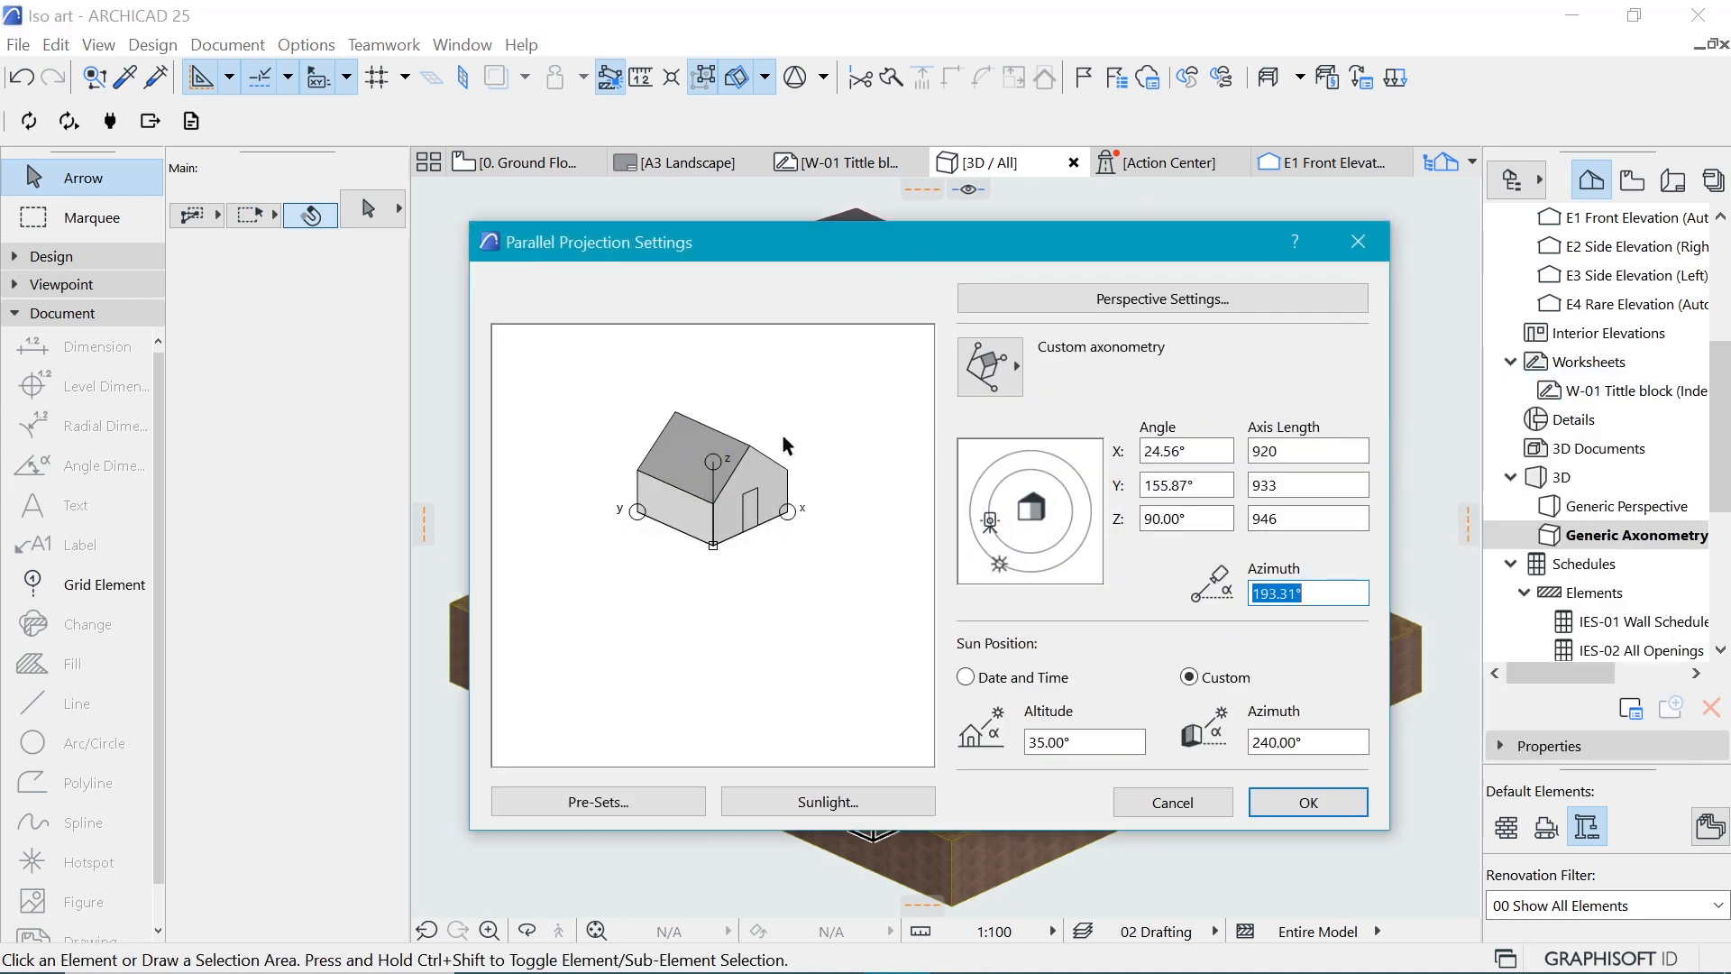
drag(713, 462, 636, 420)
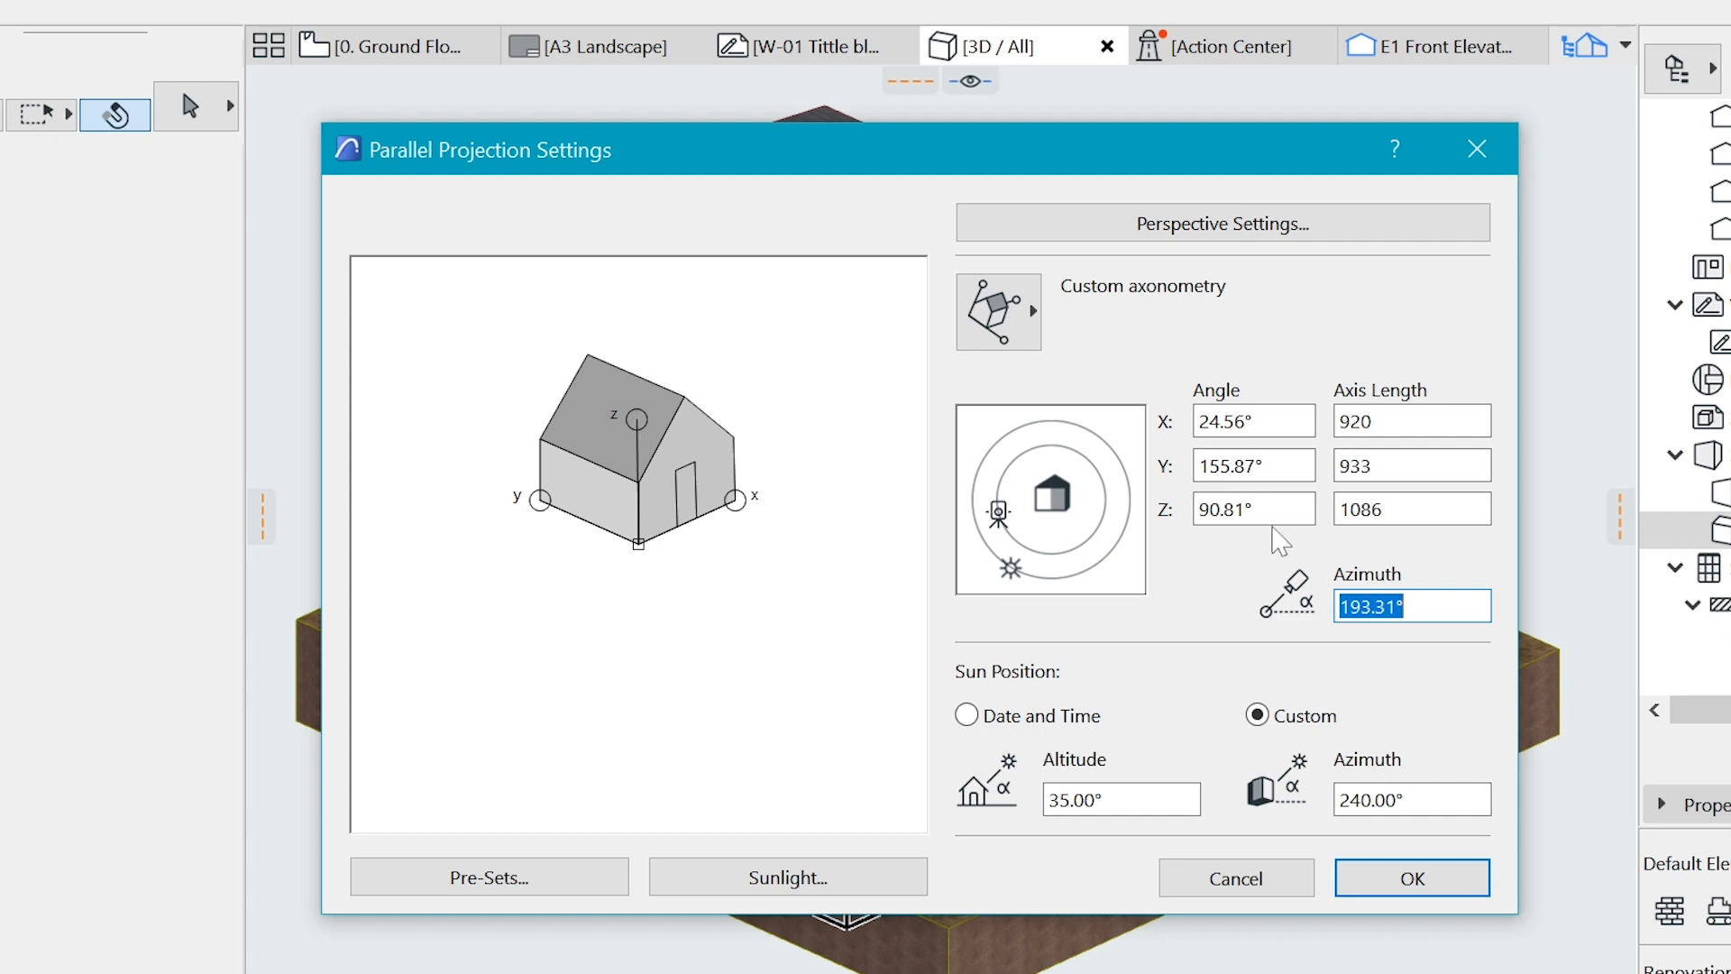
double_click(1226, 510)
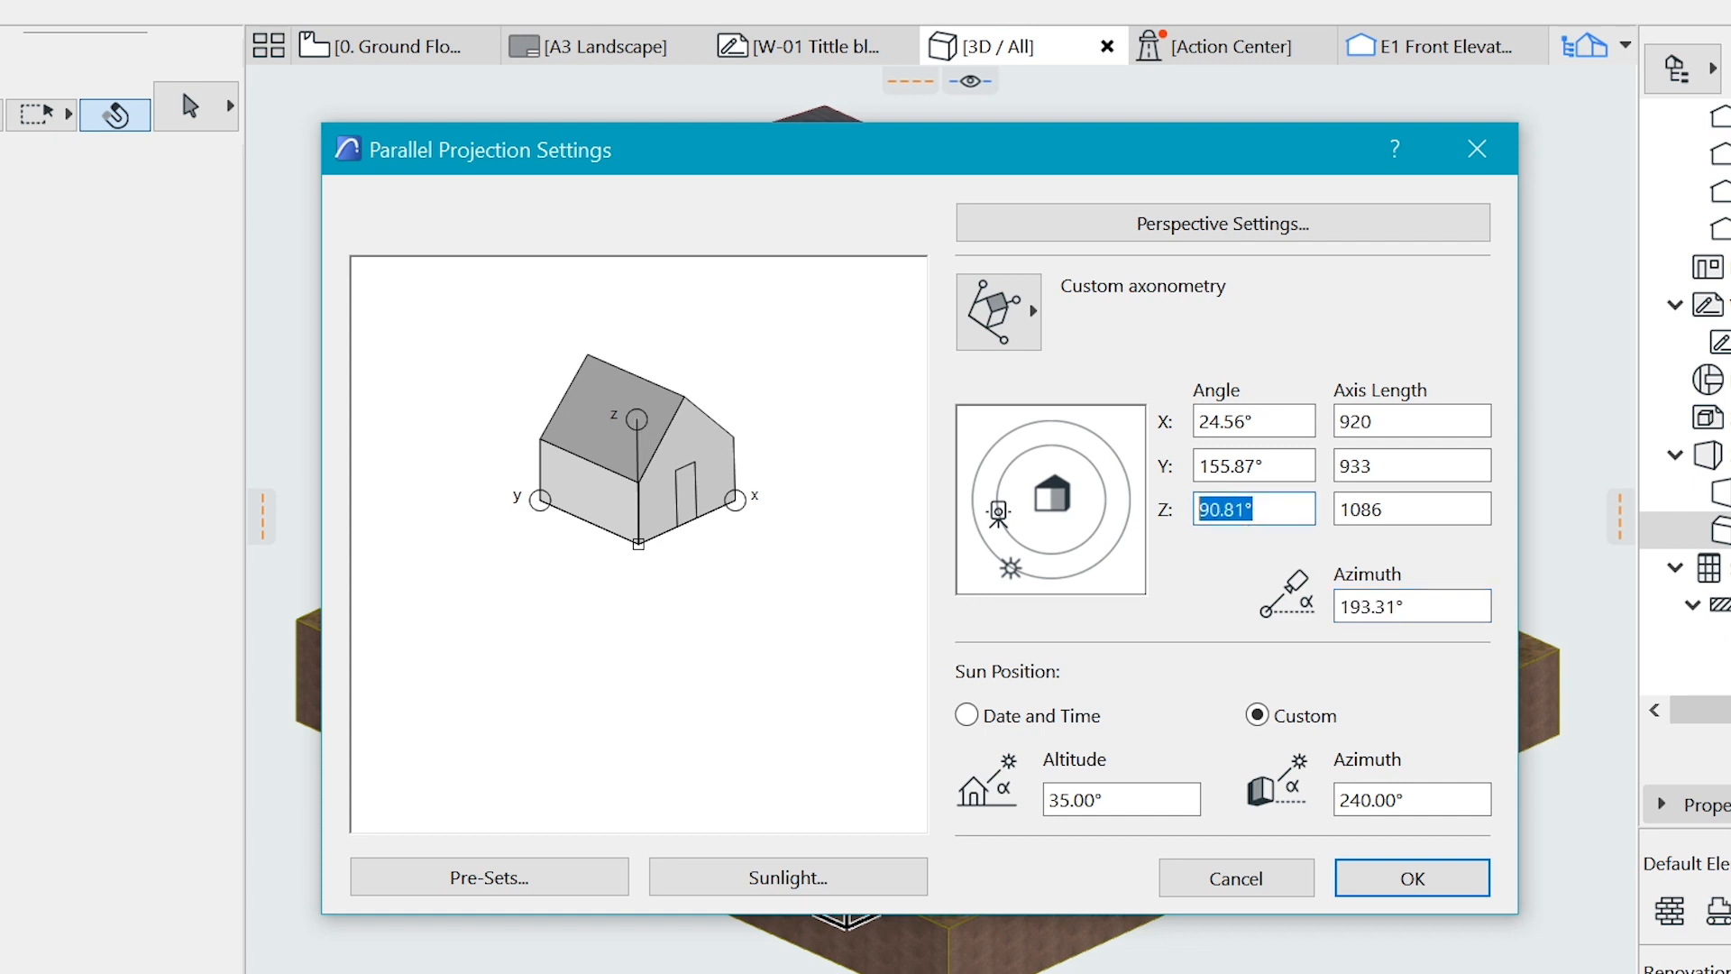
text(9)
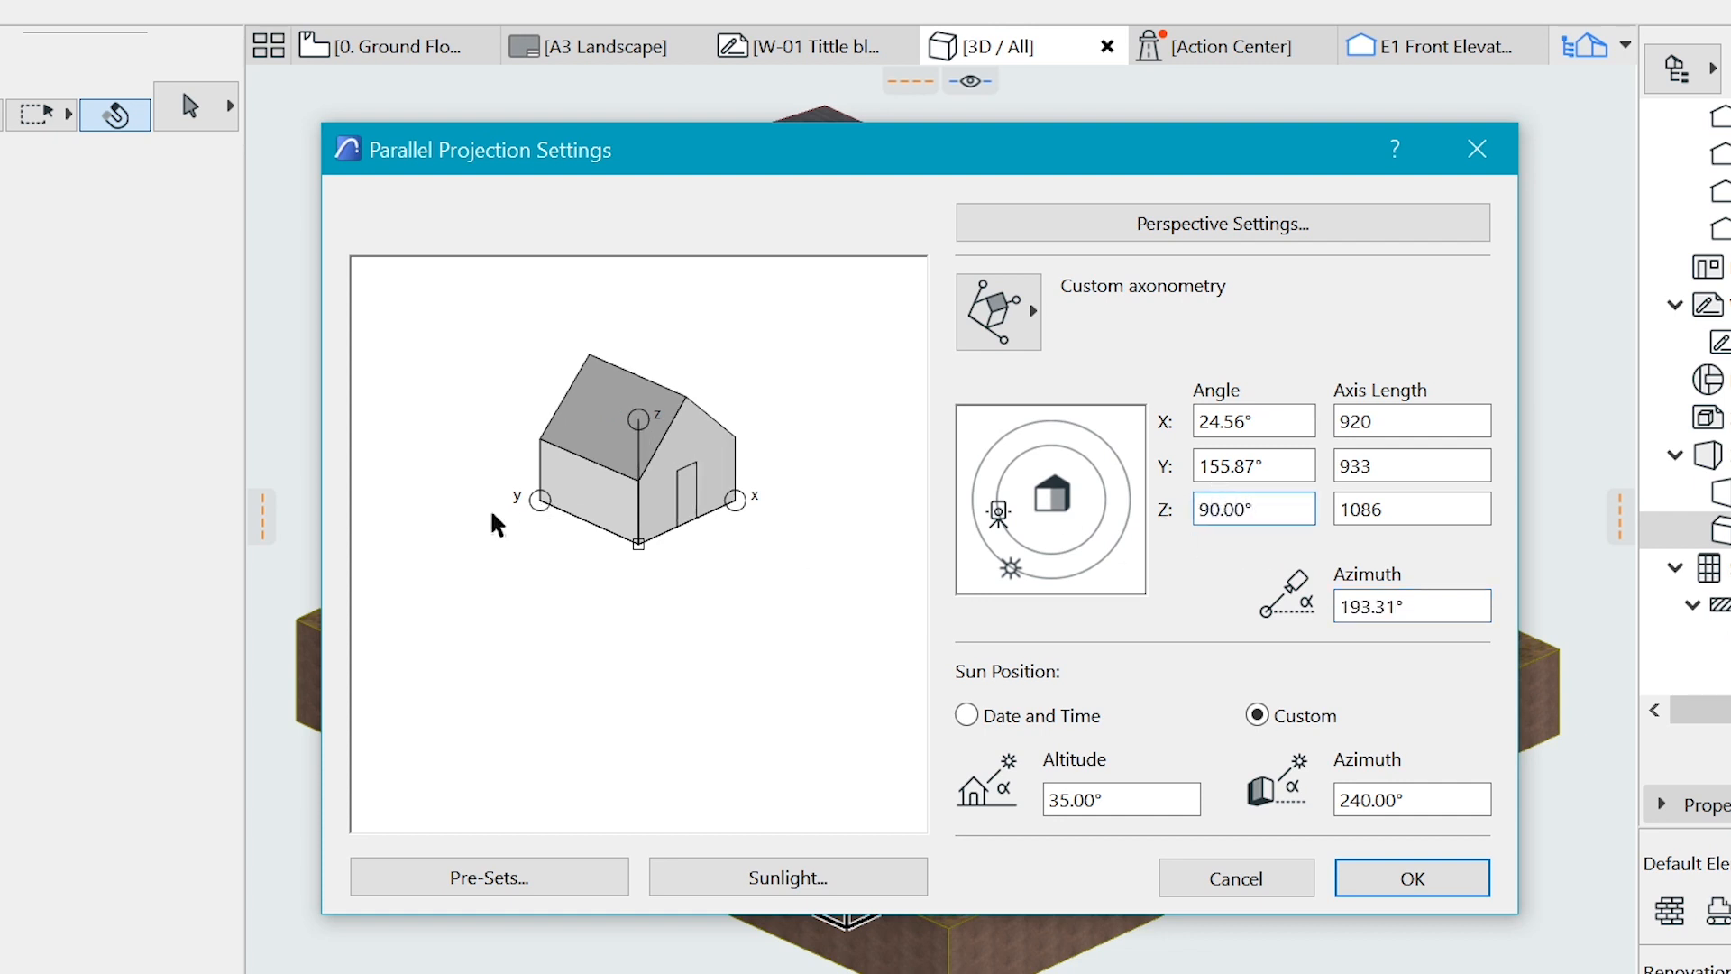
Step: Set the Y axis angle to 150° and the X axis angle to 30° for the custom axonometry
drag(539, 499, 537, 482)
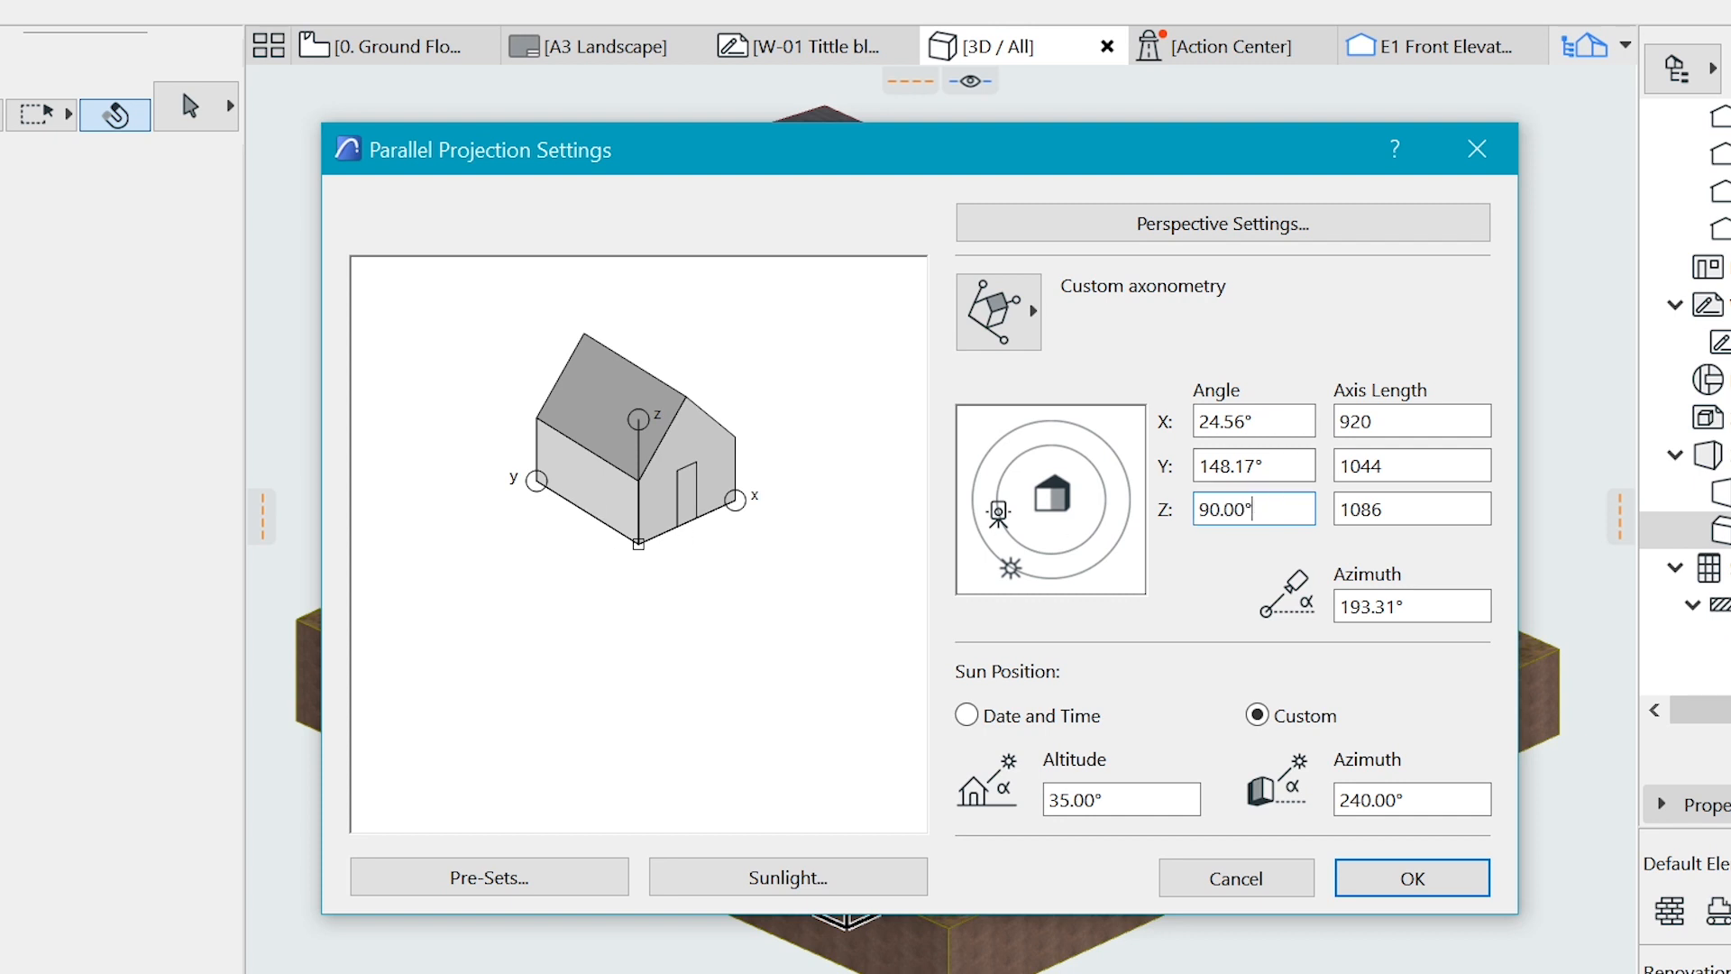
click(1199, 466)
text(150)
drag(731, 490, 753, 467)
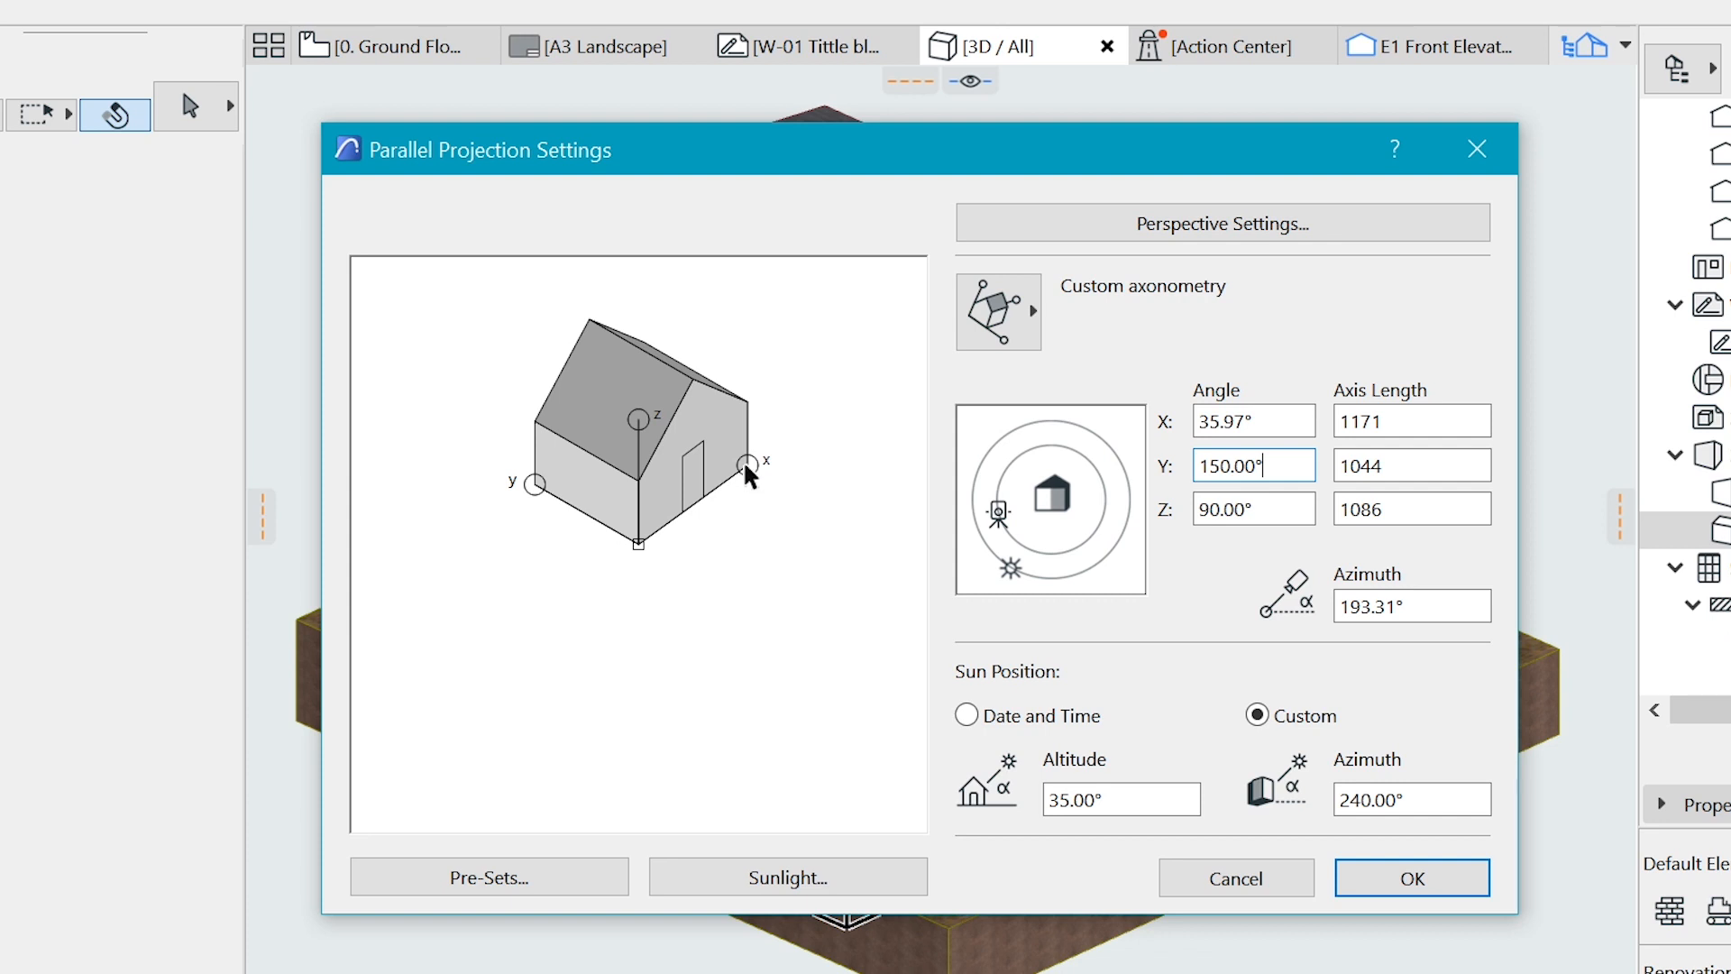
drag(1256, 421, 1210, 421)
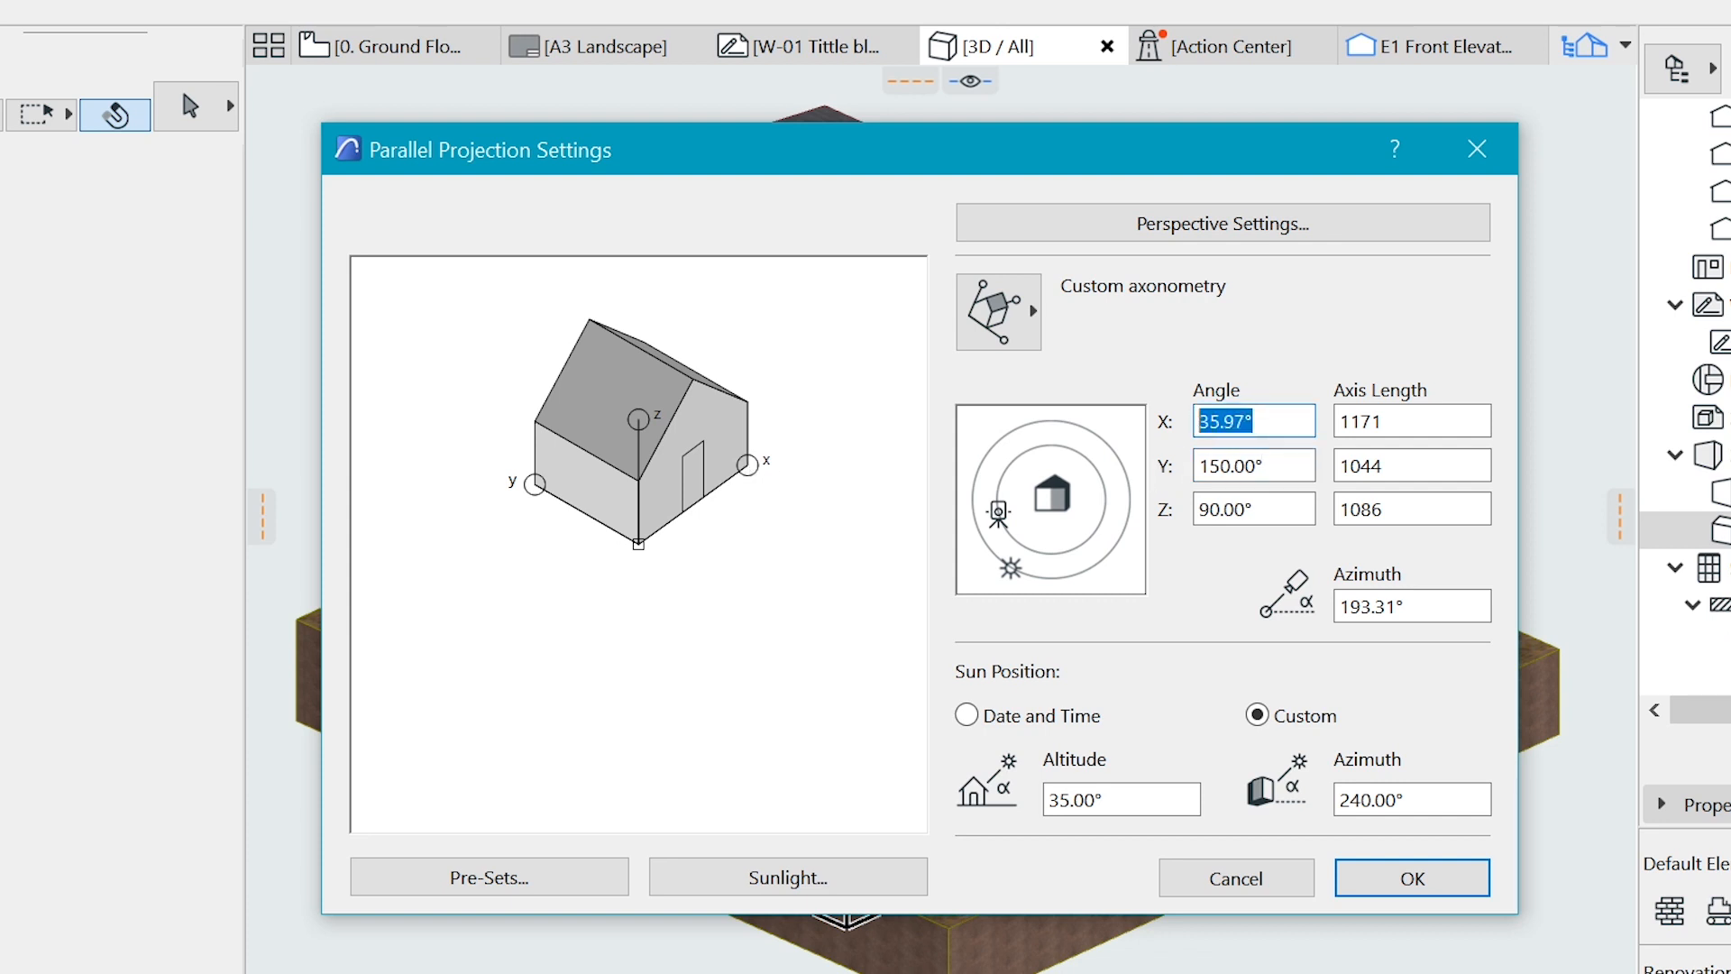
text(30)
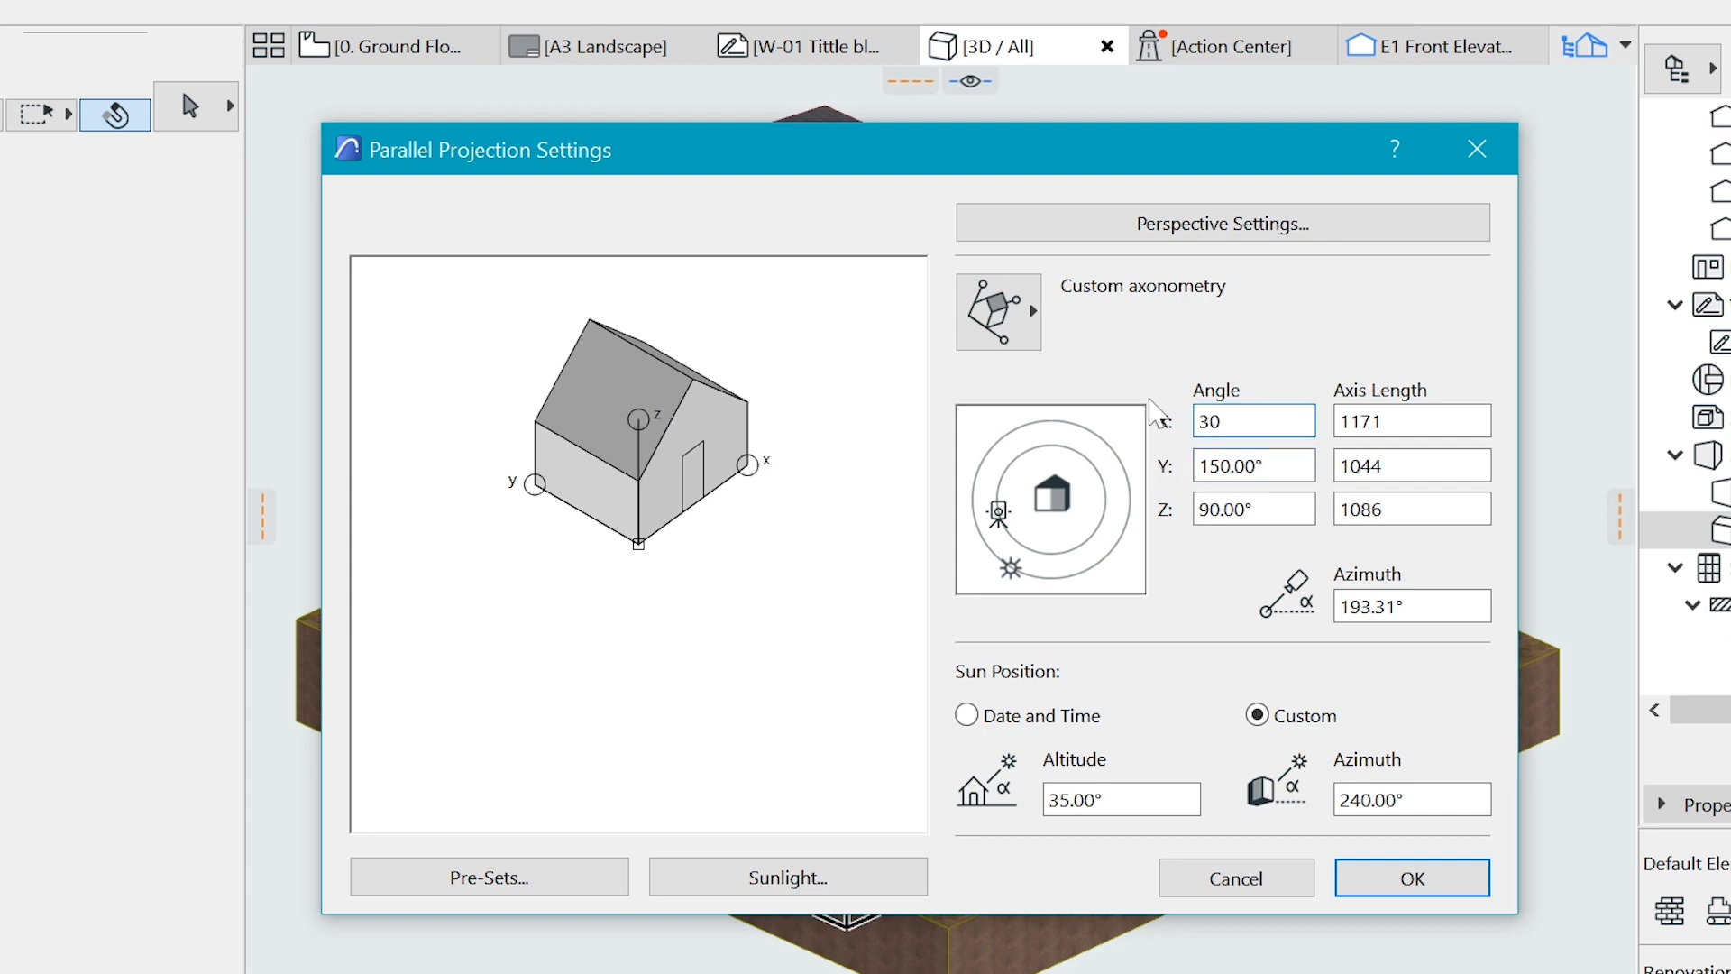
key(Tab)
key(Tab)
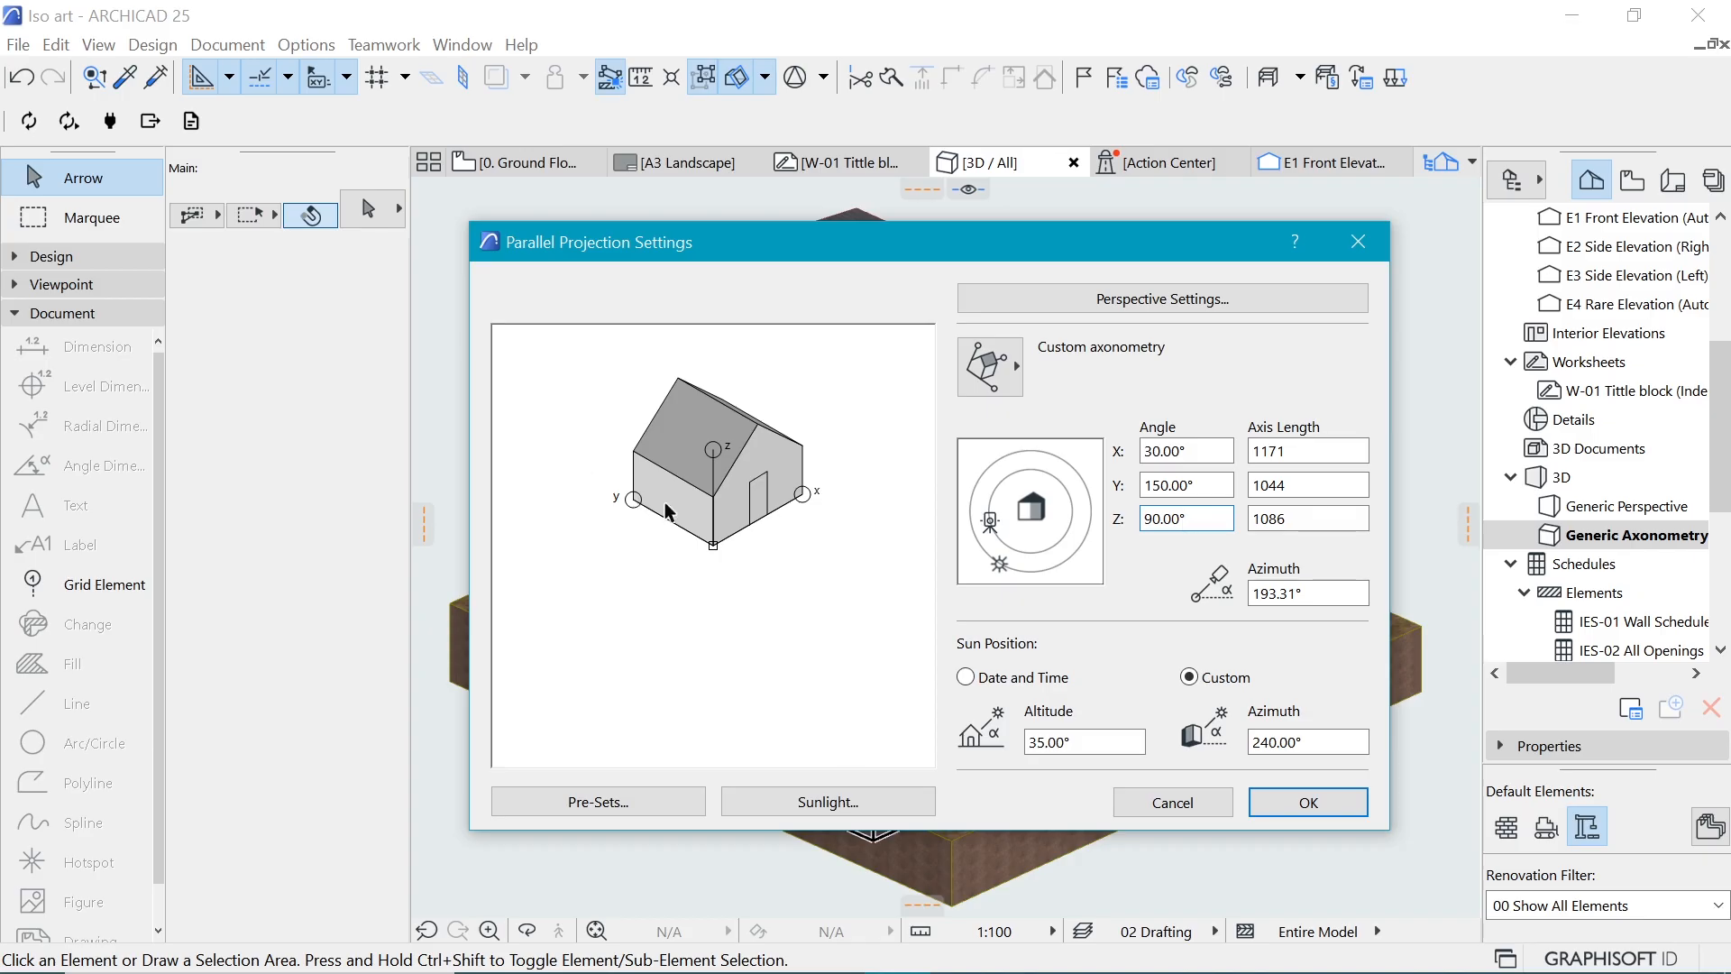
Step: Set the X, Y and Z axis lengths to 1000 and apply the projection settings
double_click(1270, 451)
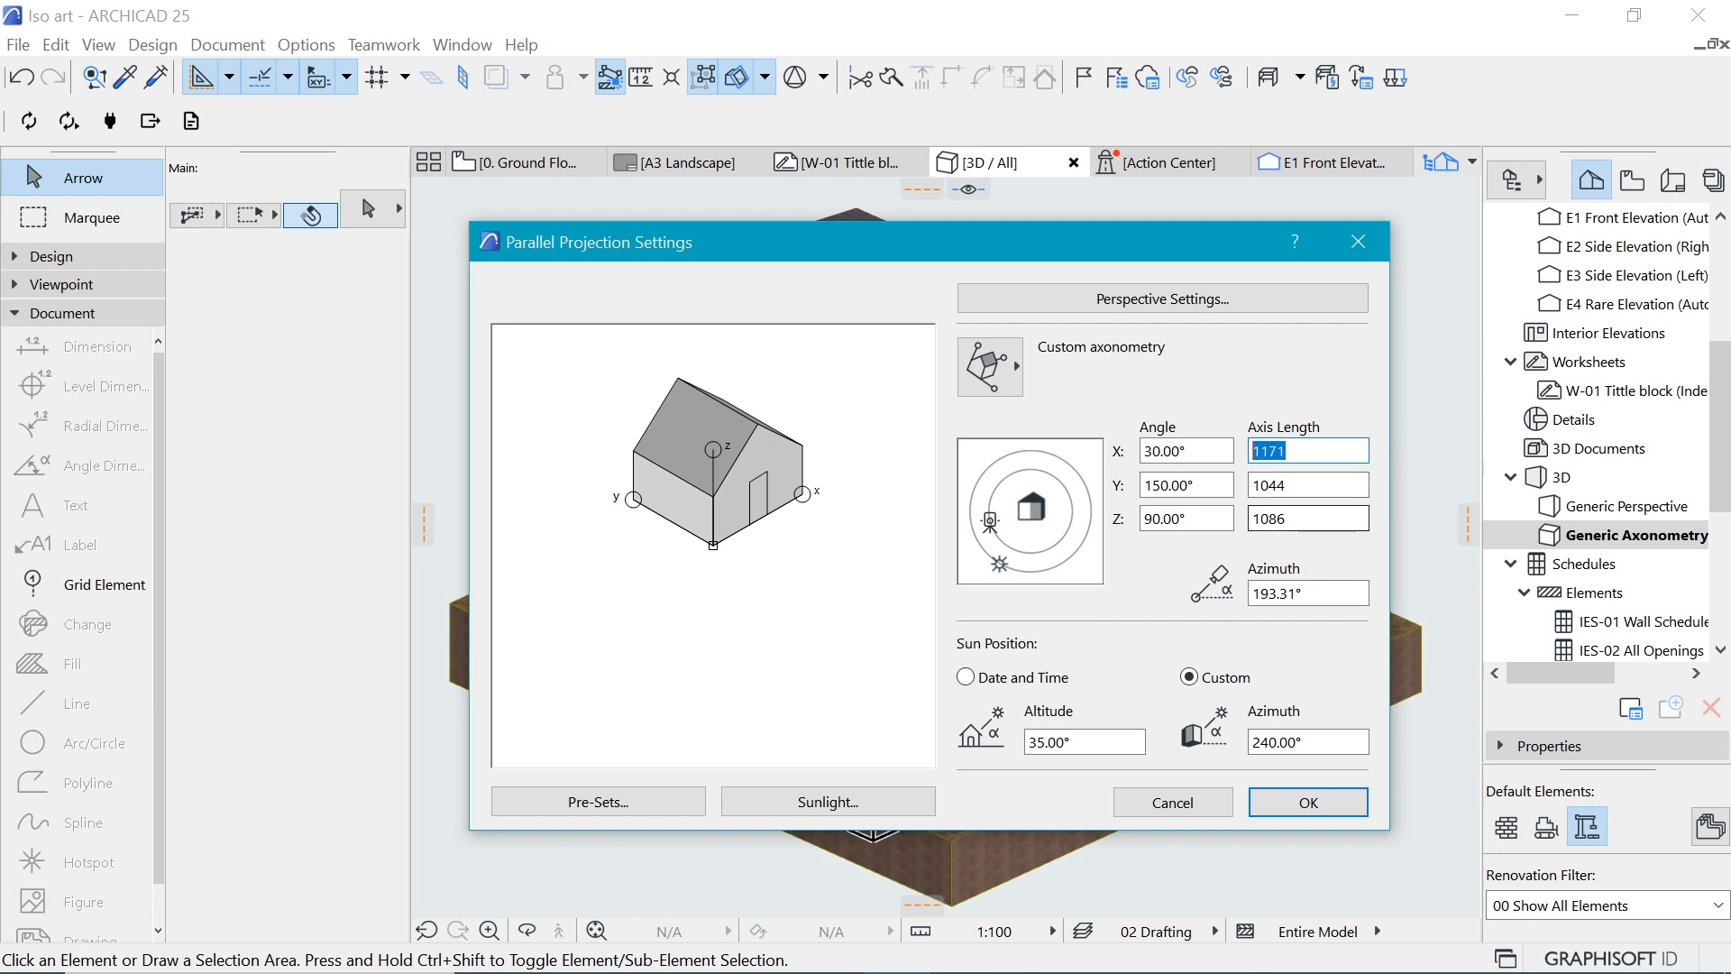
text(1000)
key(Tab)
text(10)
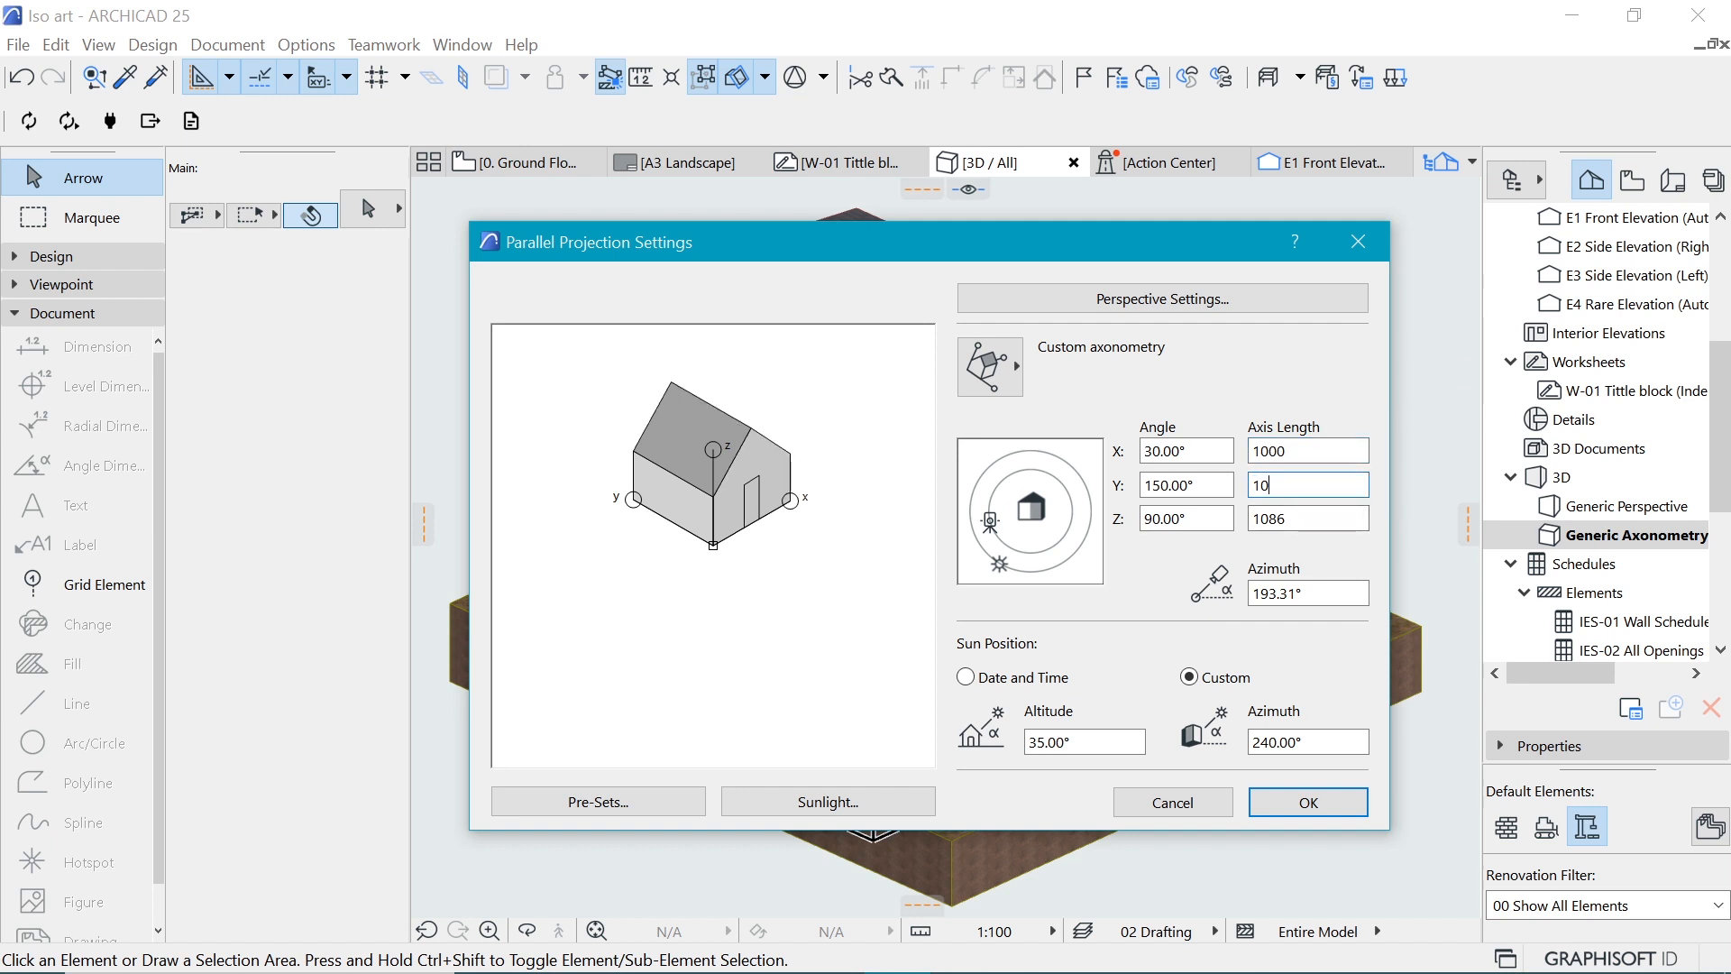
key(Tab)
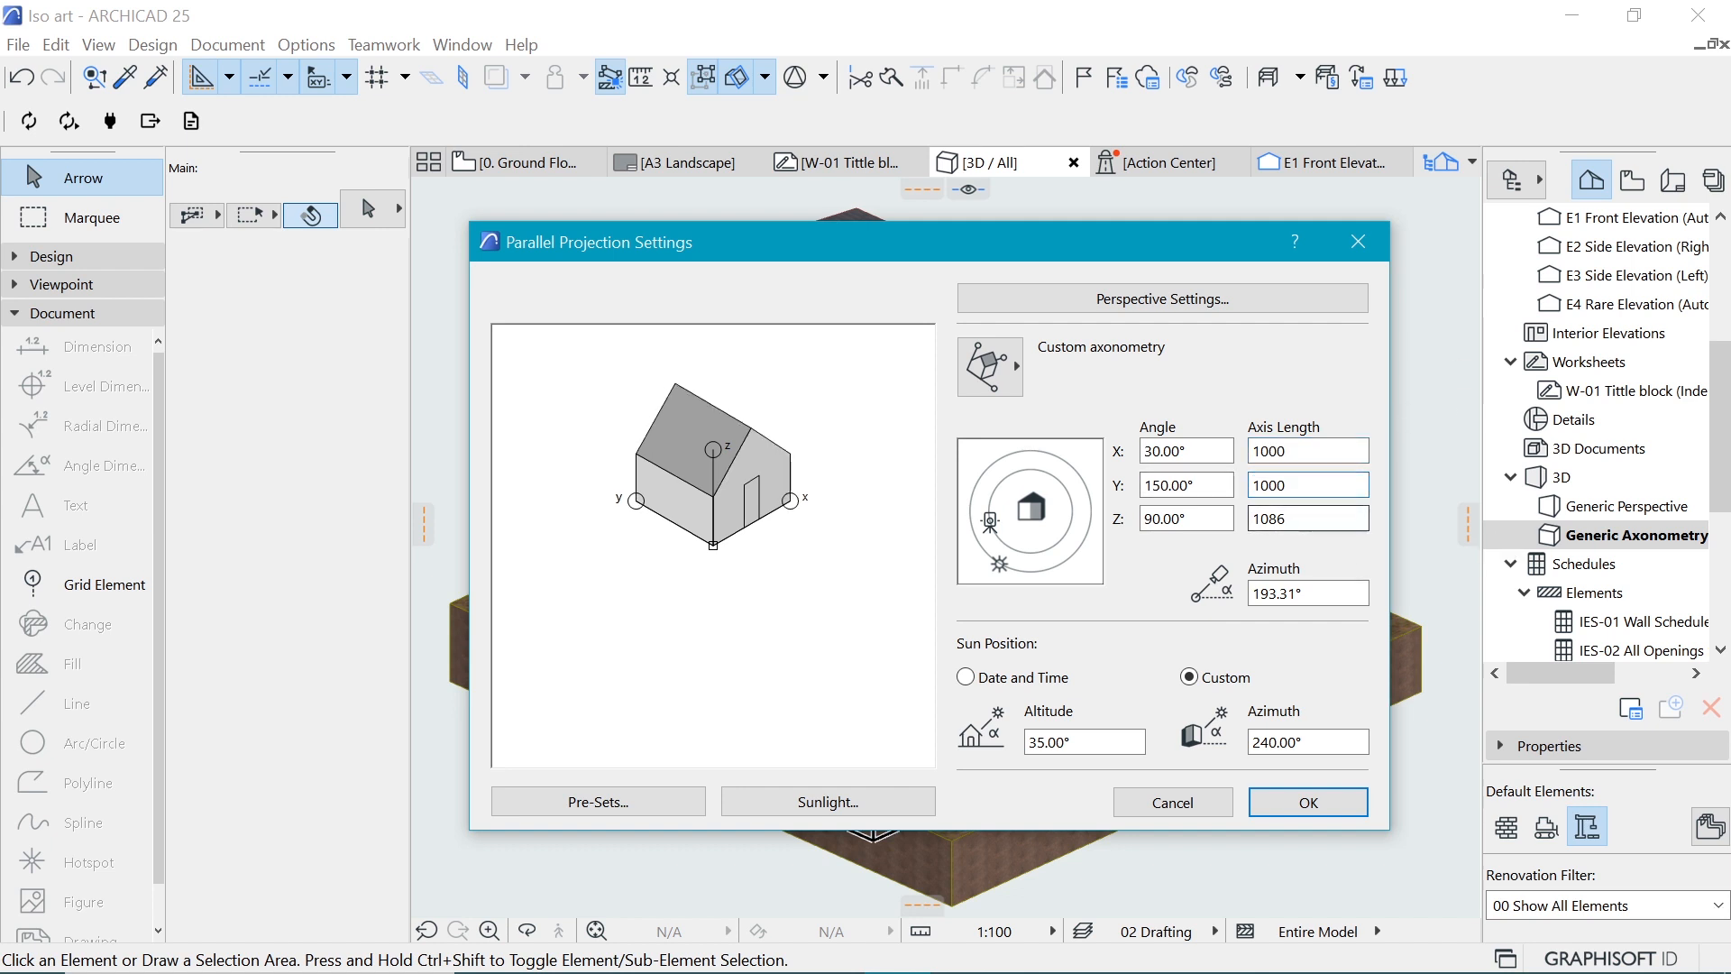
text(1)
click(1297, 450)
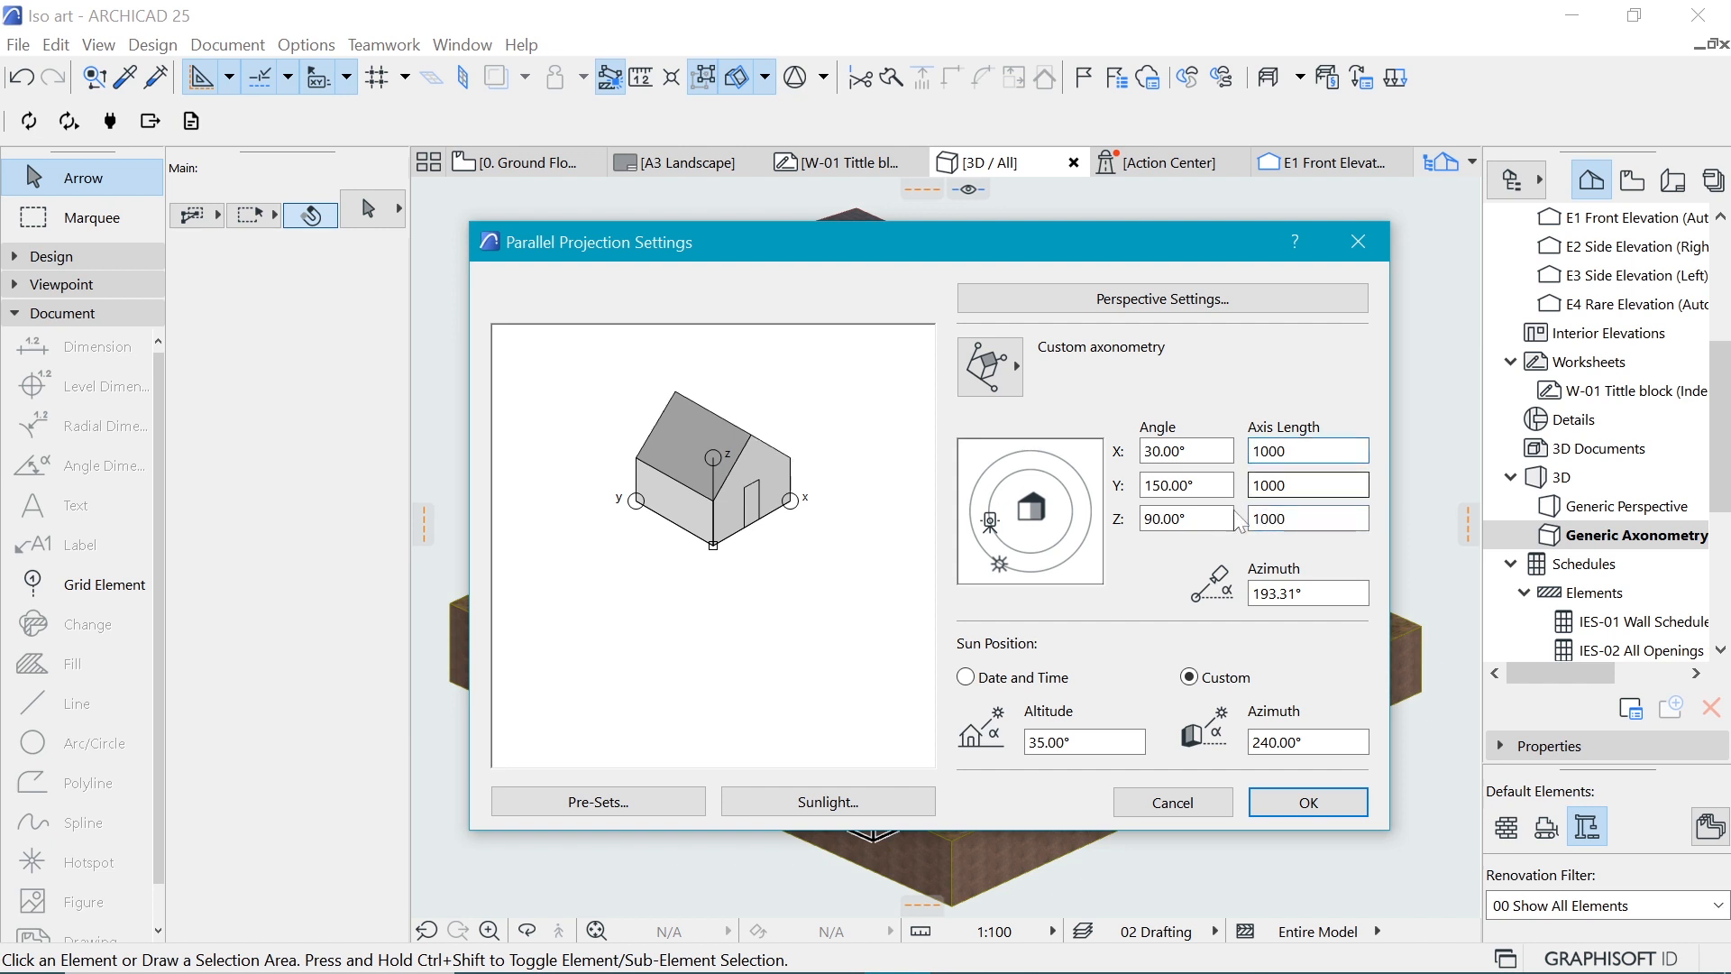
click(1307, 802)
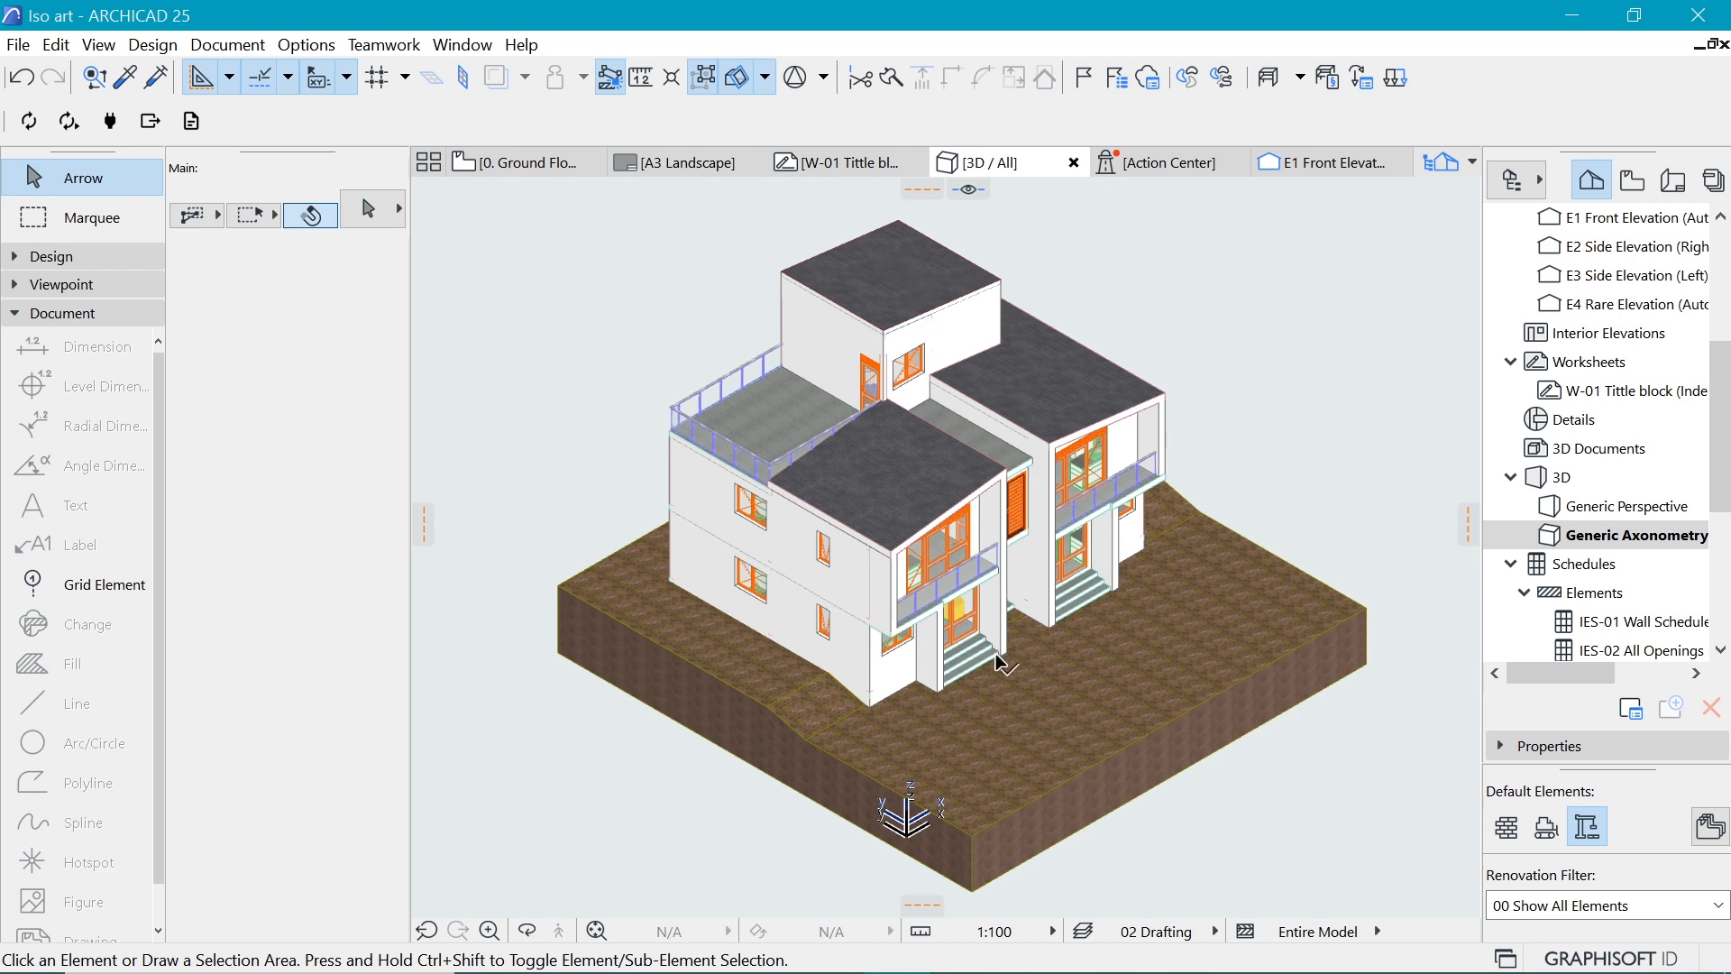
Step: Enable the 3D cutting planes and place a horizontal one through the ground-floor walls, removing everything above
click(741, 82)
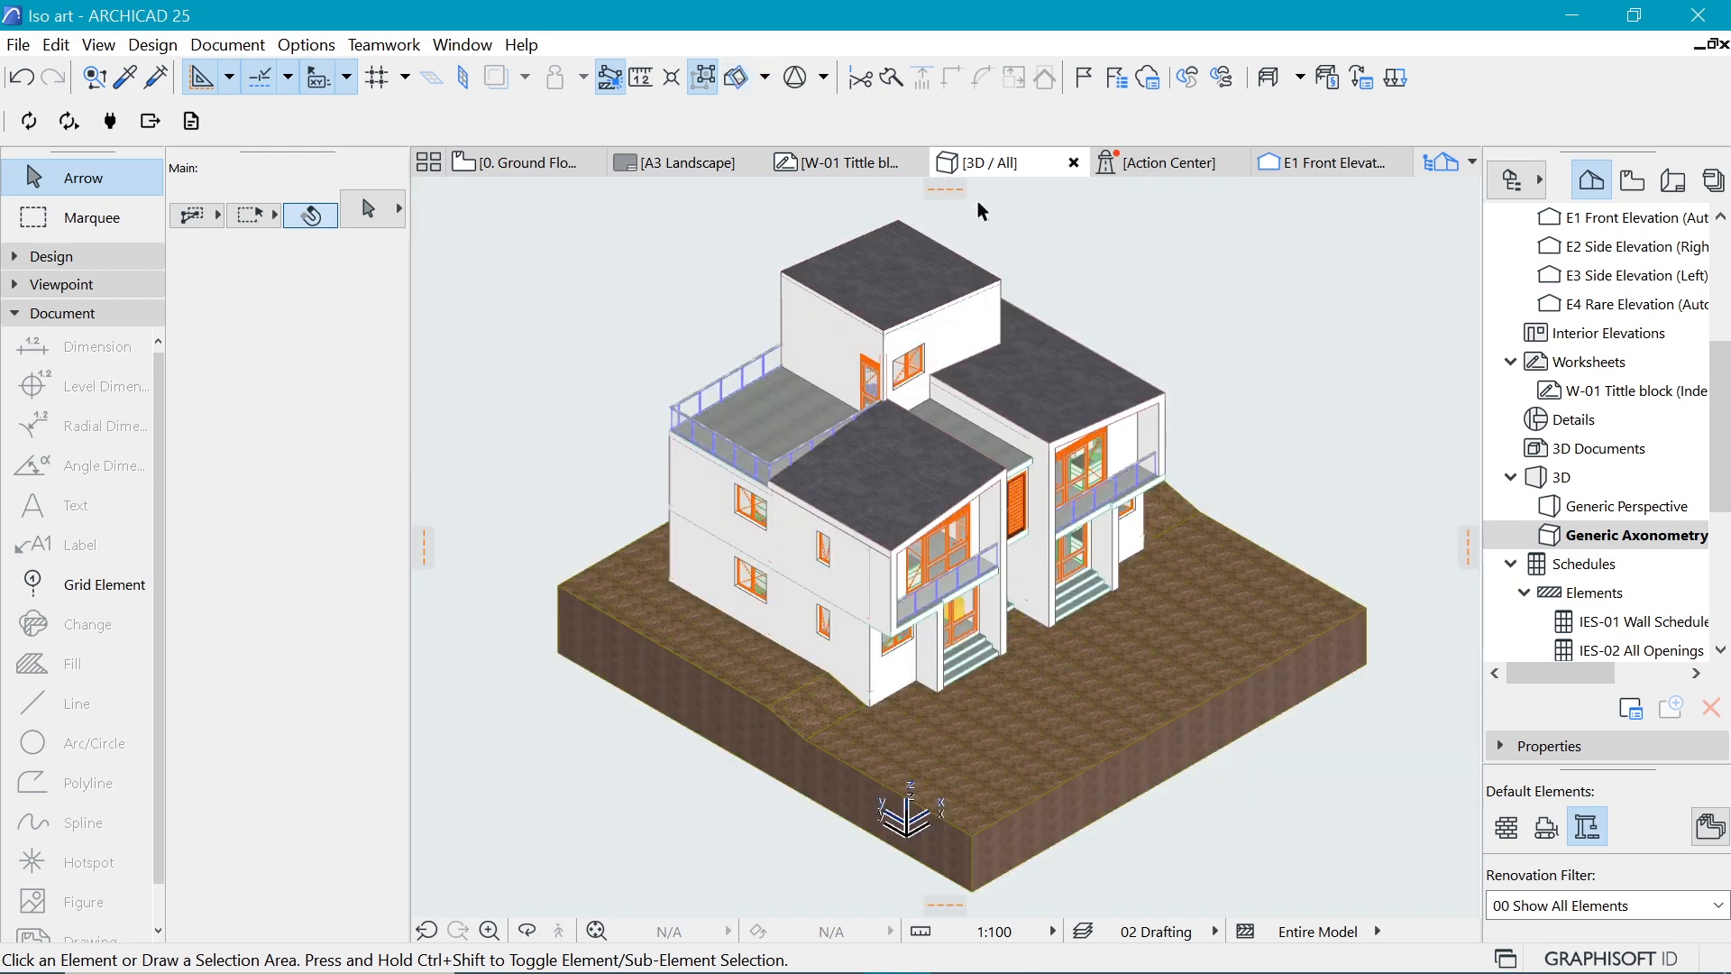
click(737, 80)
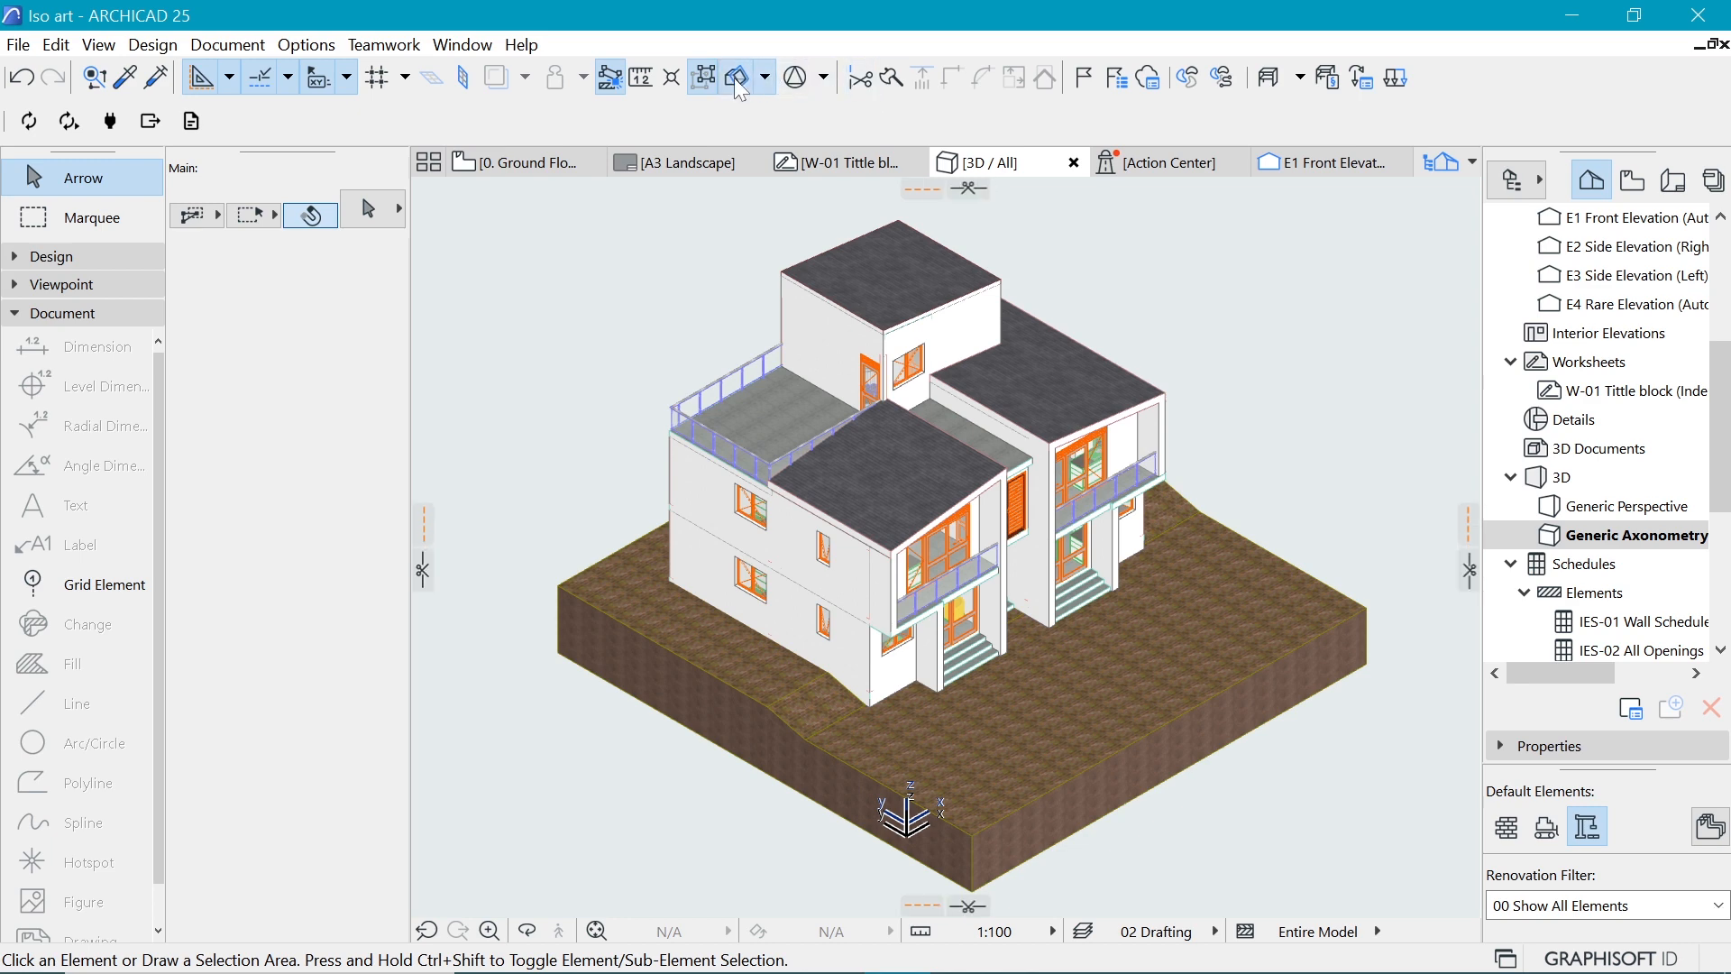
click(972, 187)
click(973, 189)
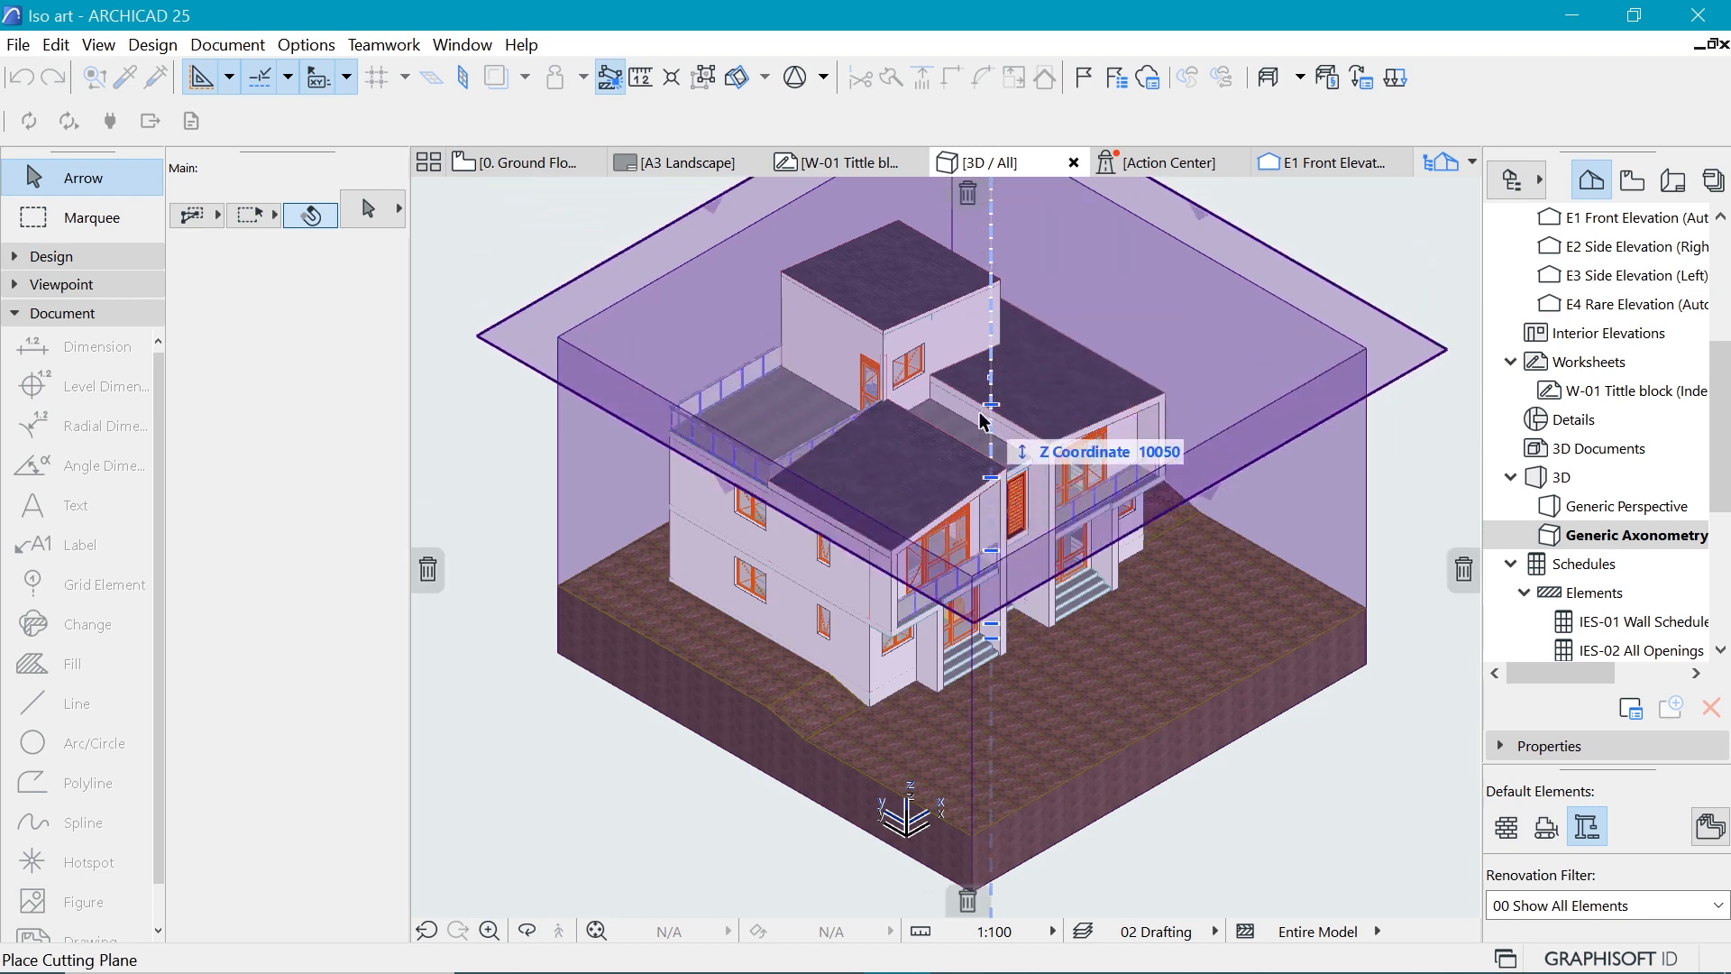
click(1011, 565)
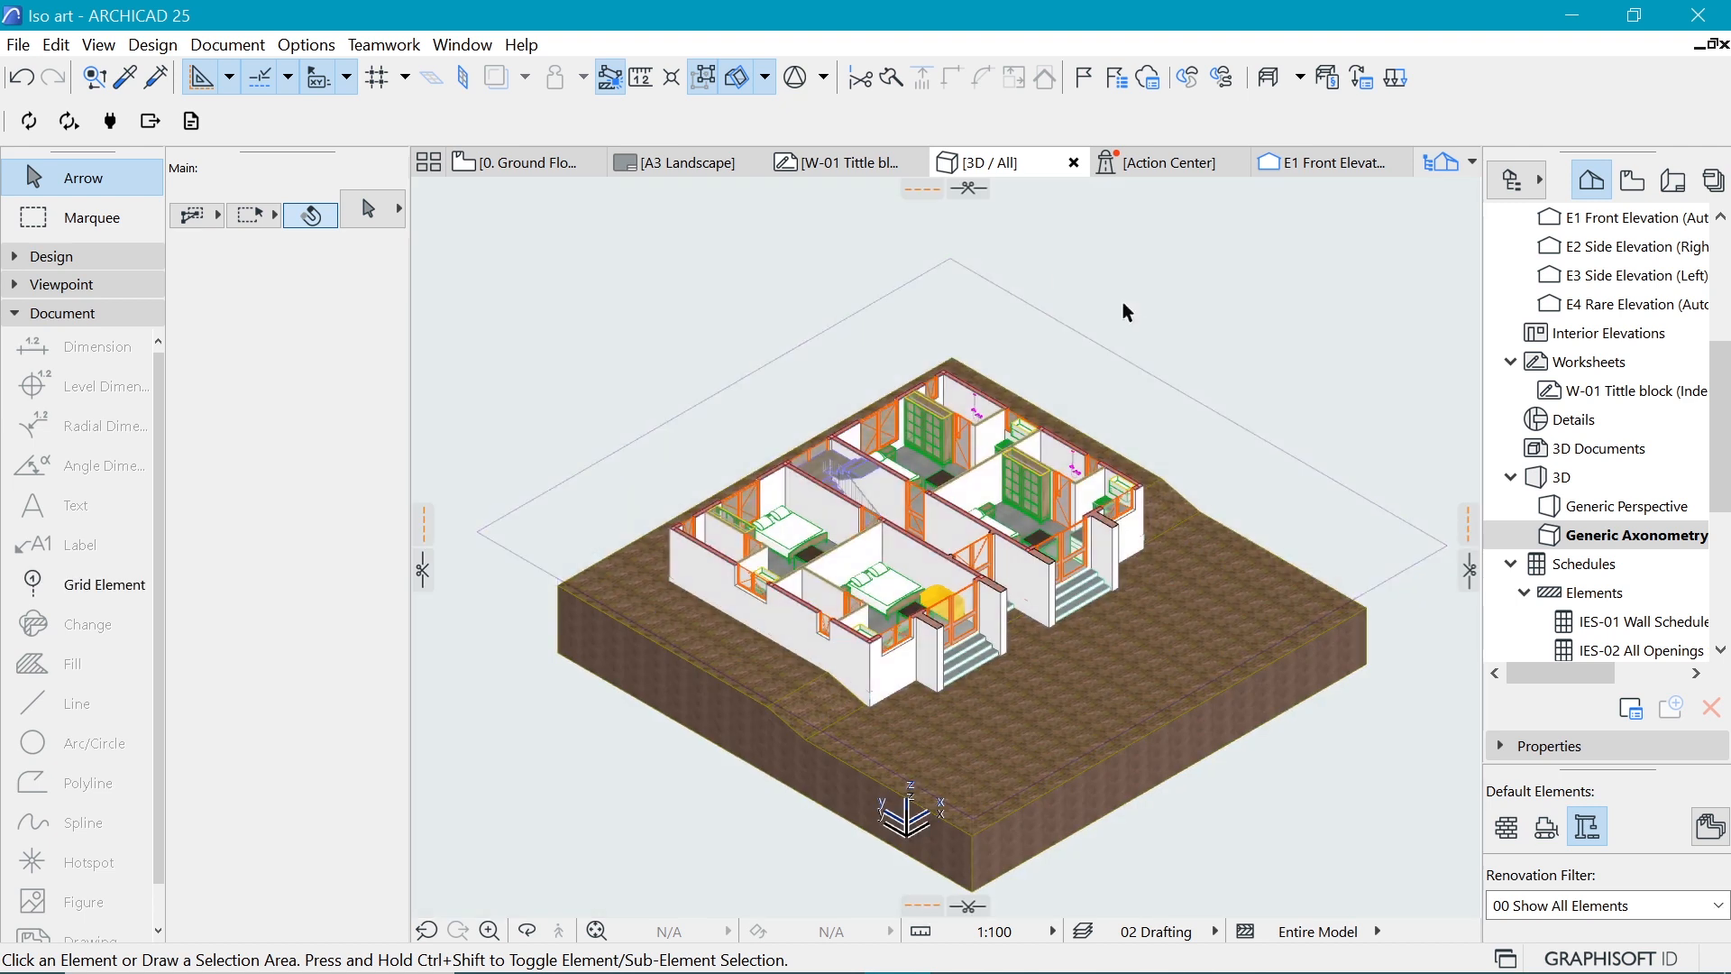
Step: Save the cut ground-floor axonometry as a view with the custom name Iso 1 and show it in the view map
right_click(1041, 166)
click(1114, 220)
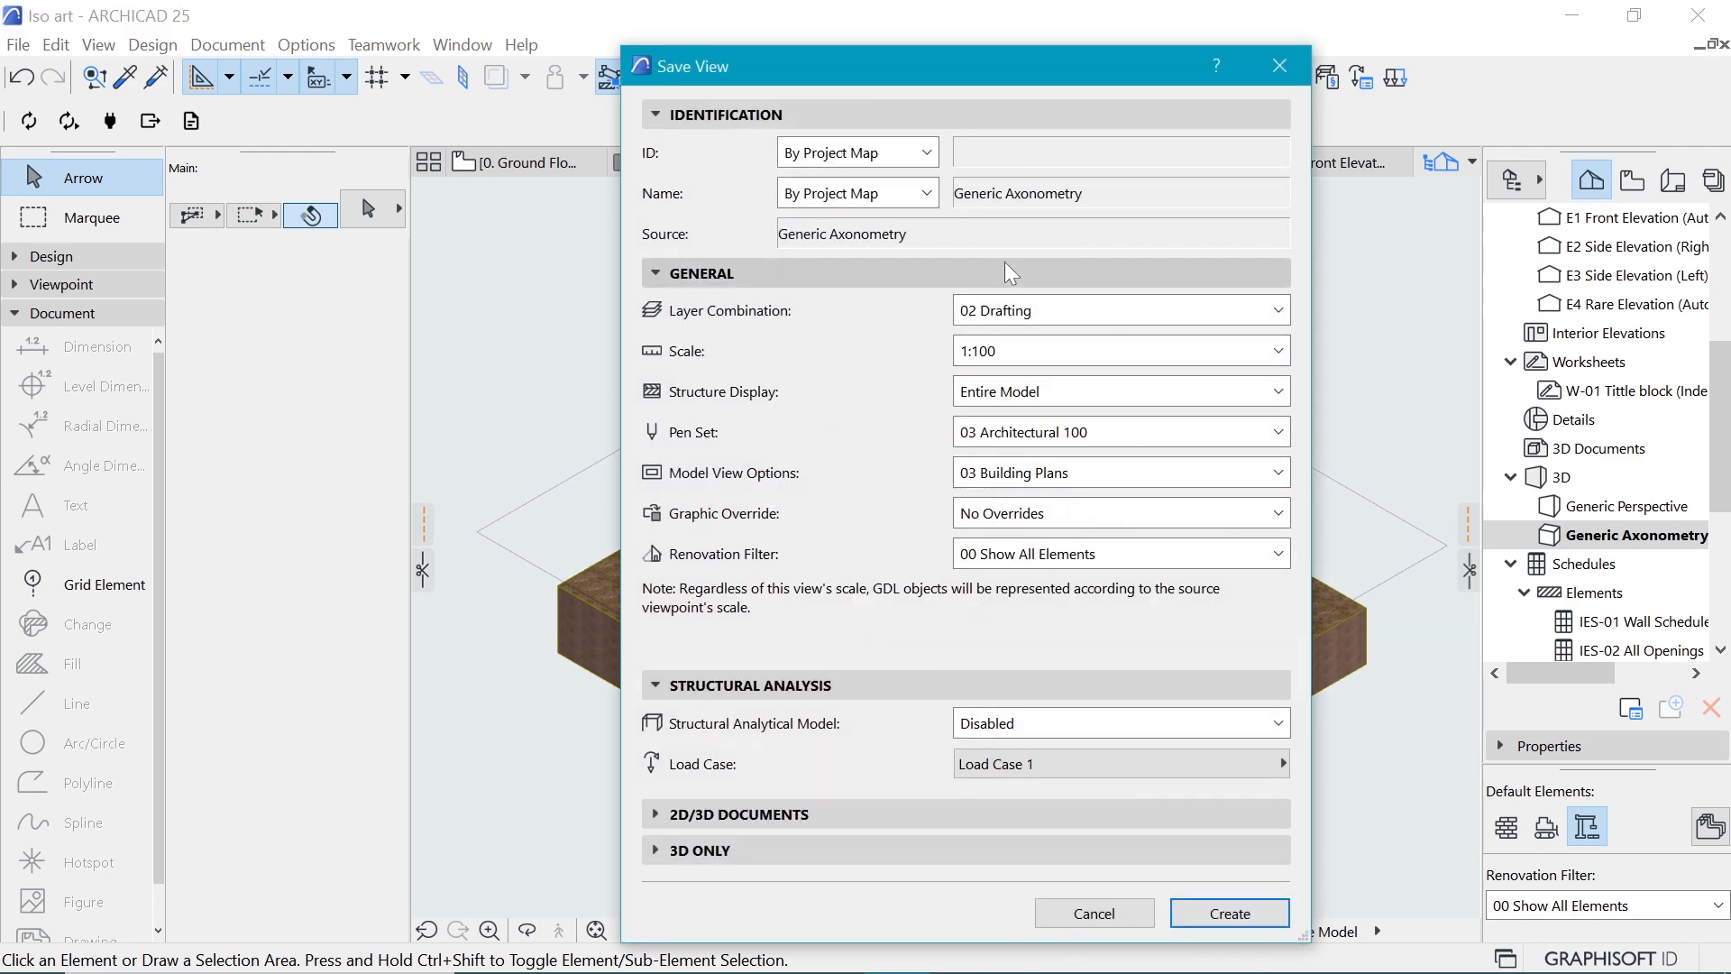
click(927, 192)
click(869, 251)
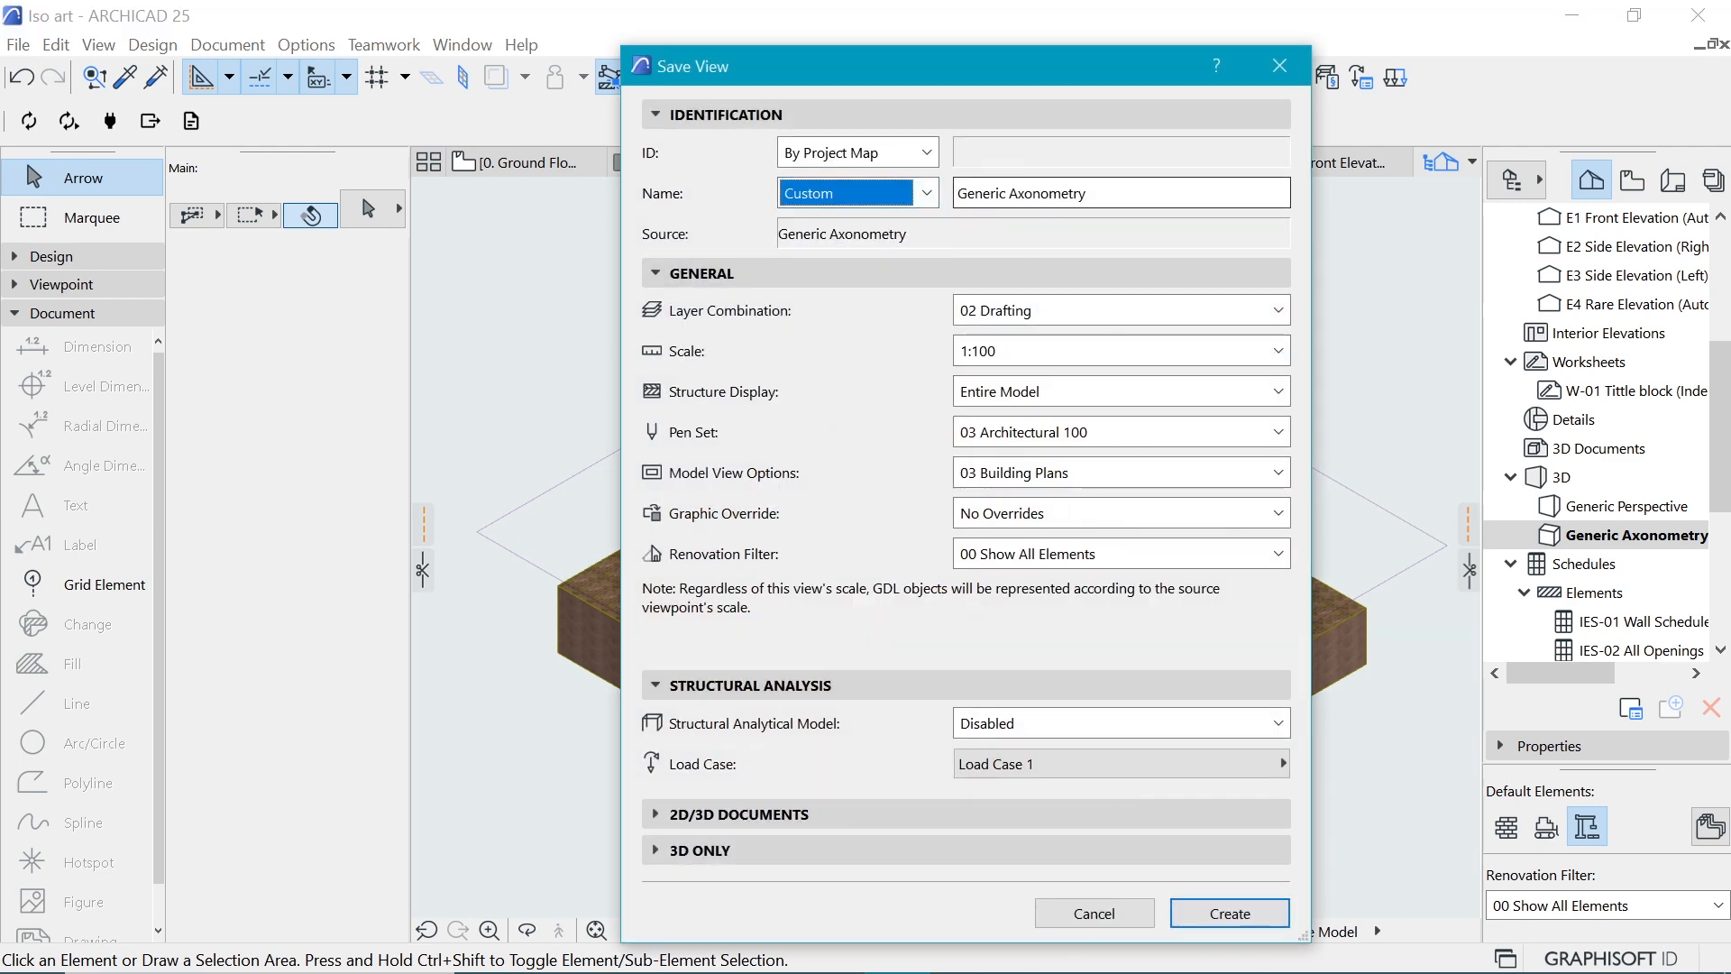
click(958, 193)
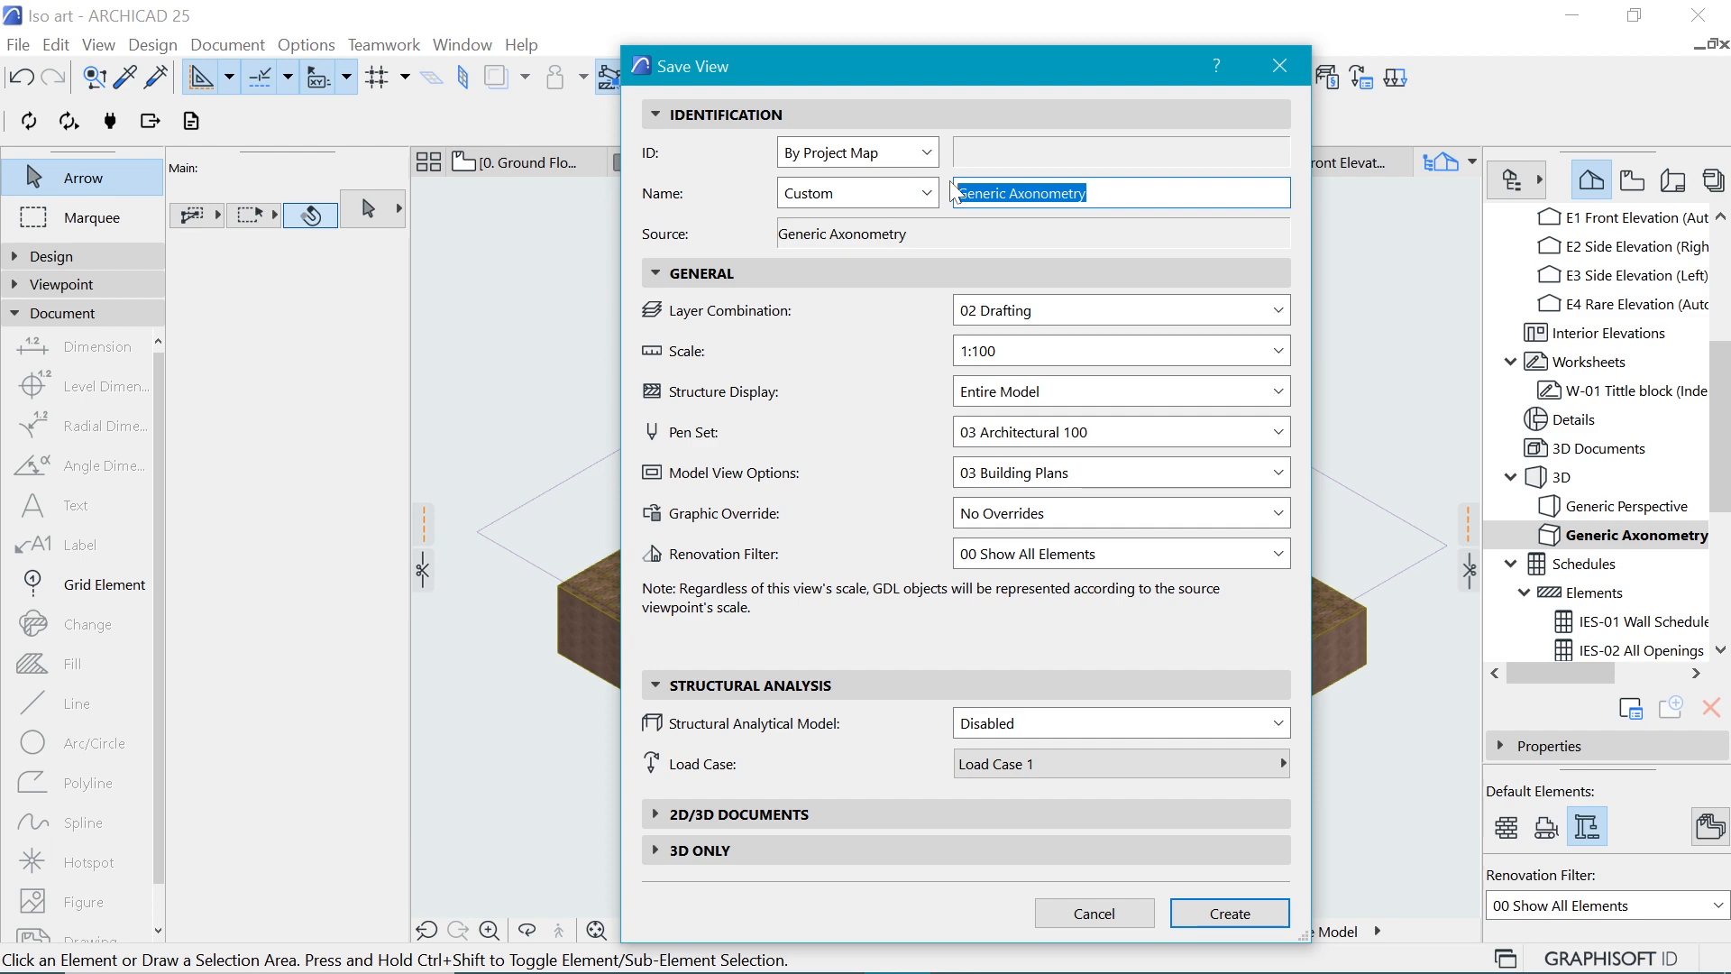
key(BackSpace)
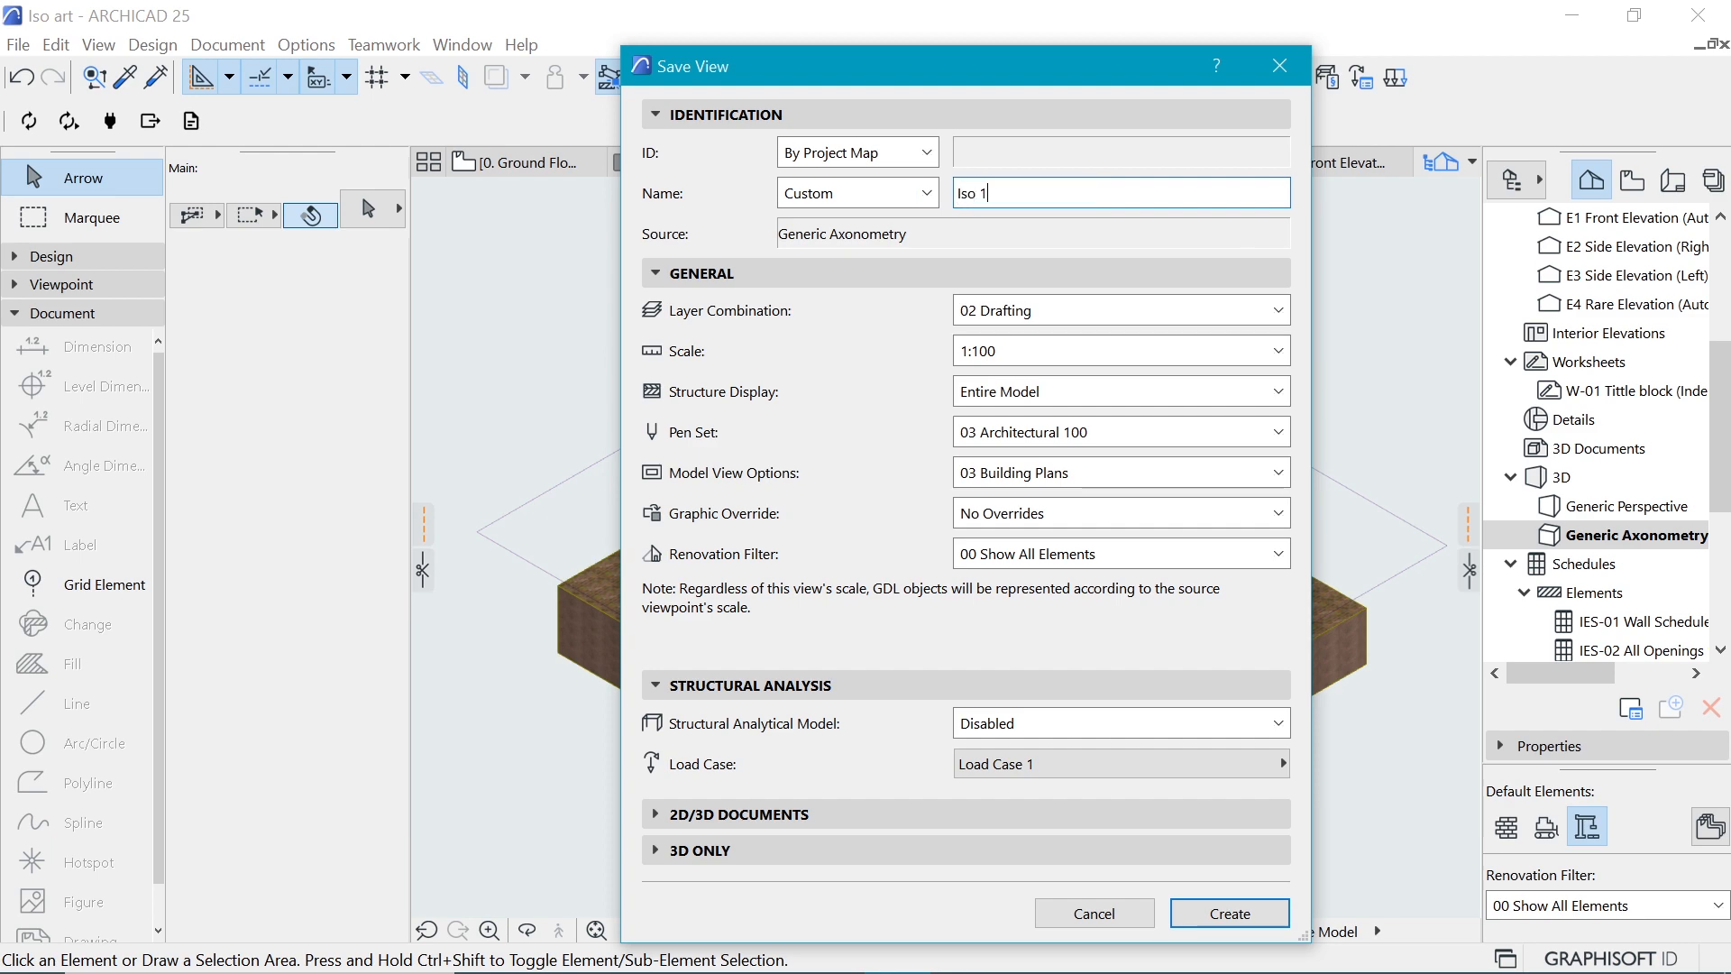
click(1230, 914)
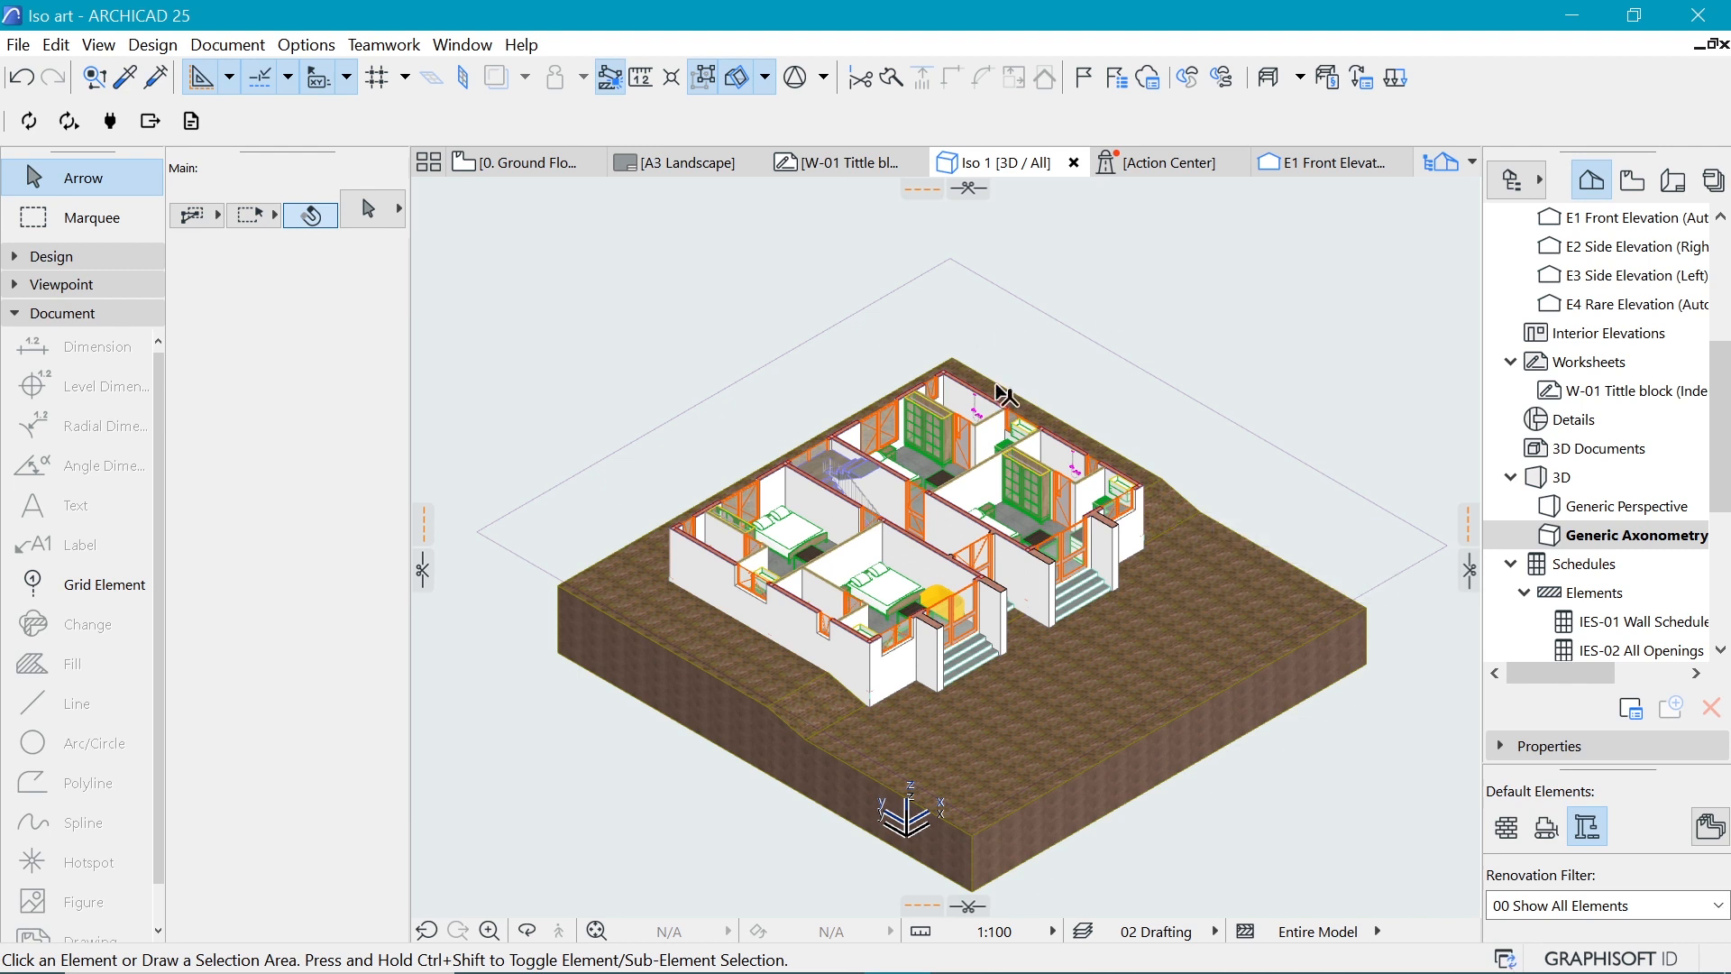
click(1633, 182)
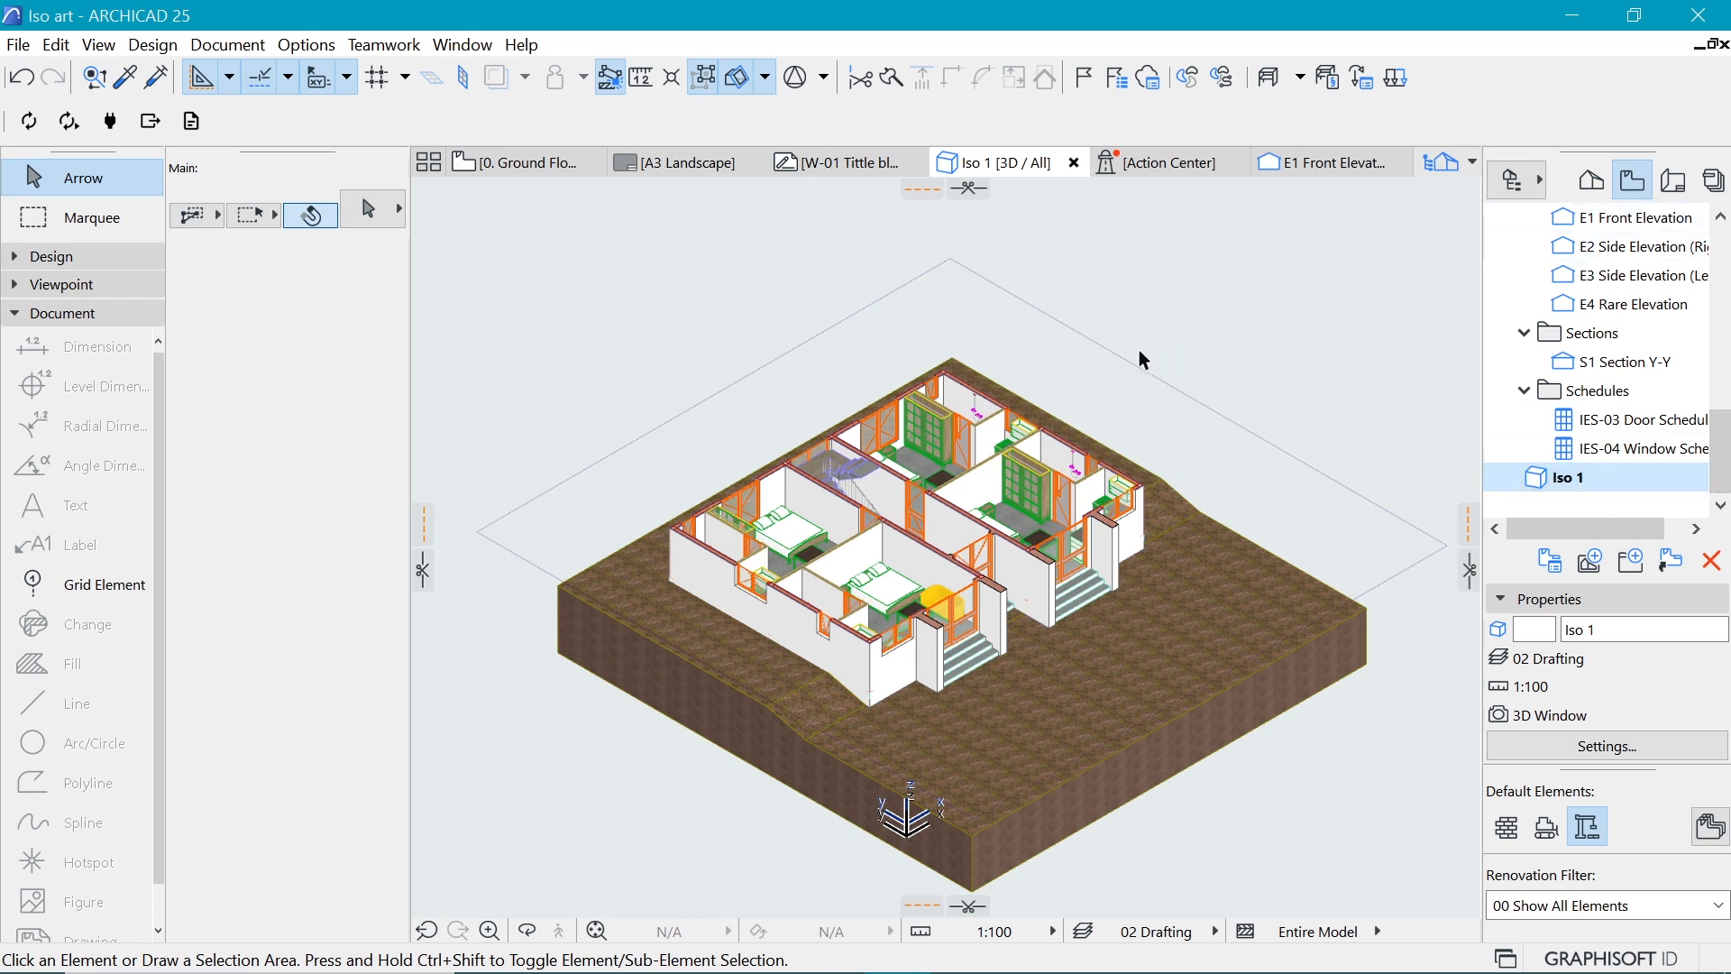
Step: Reverse the existing cutting plane's direction and add a second horizontal cutting plane through the upper-floor walls
right_click(1116, 369)
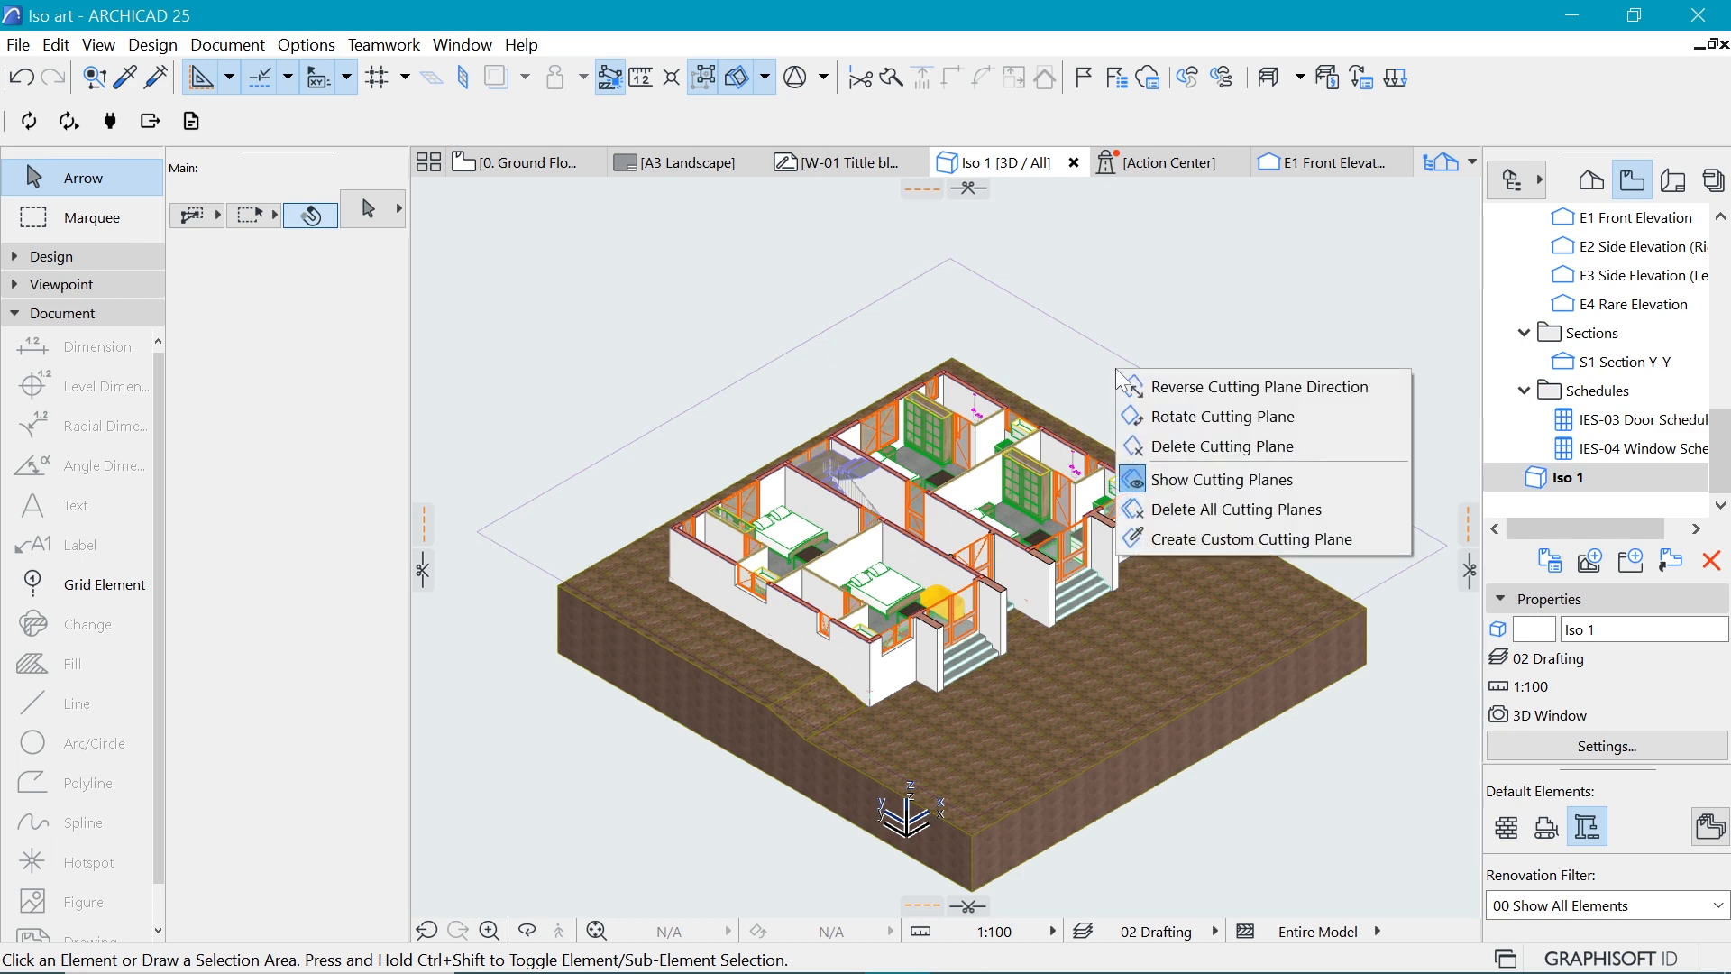
click(1199, 390)
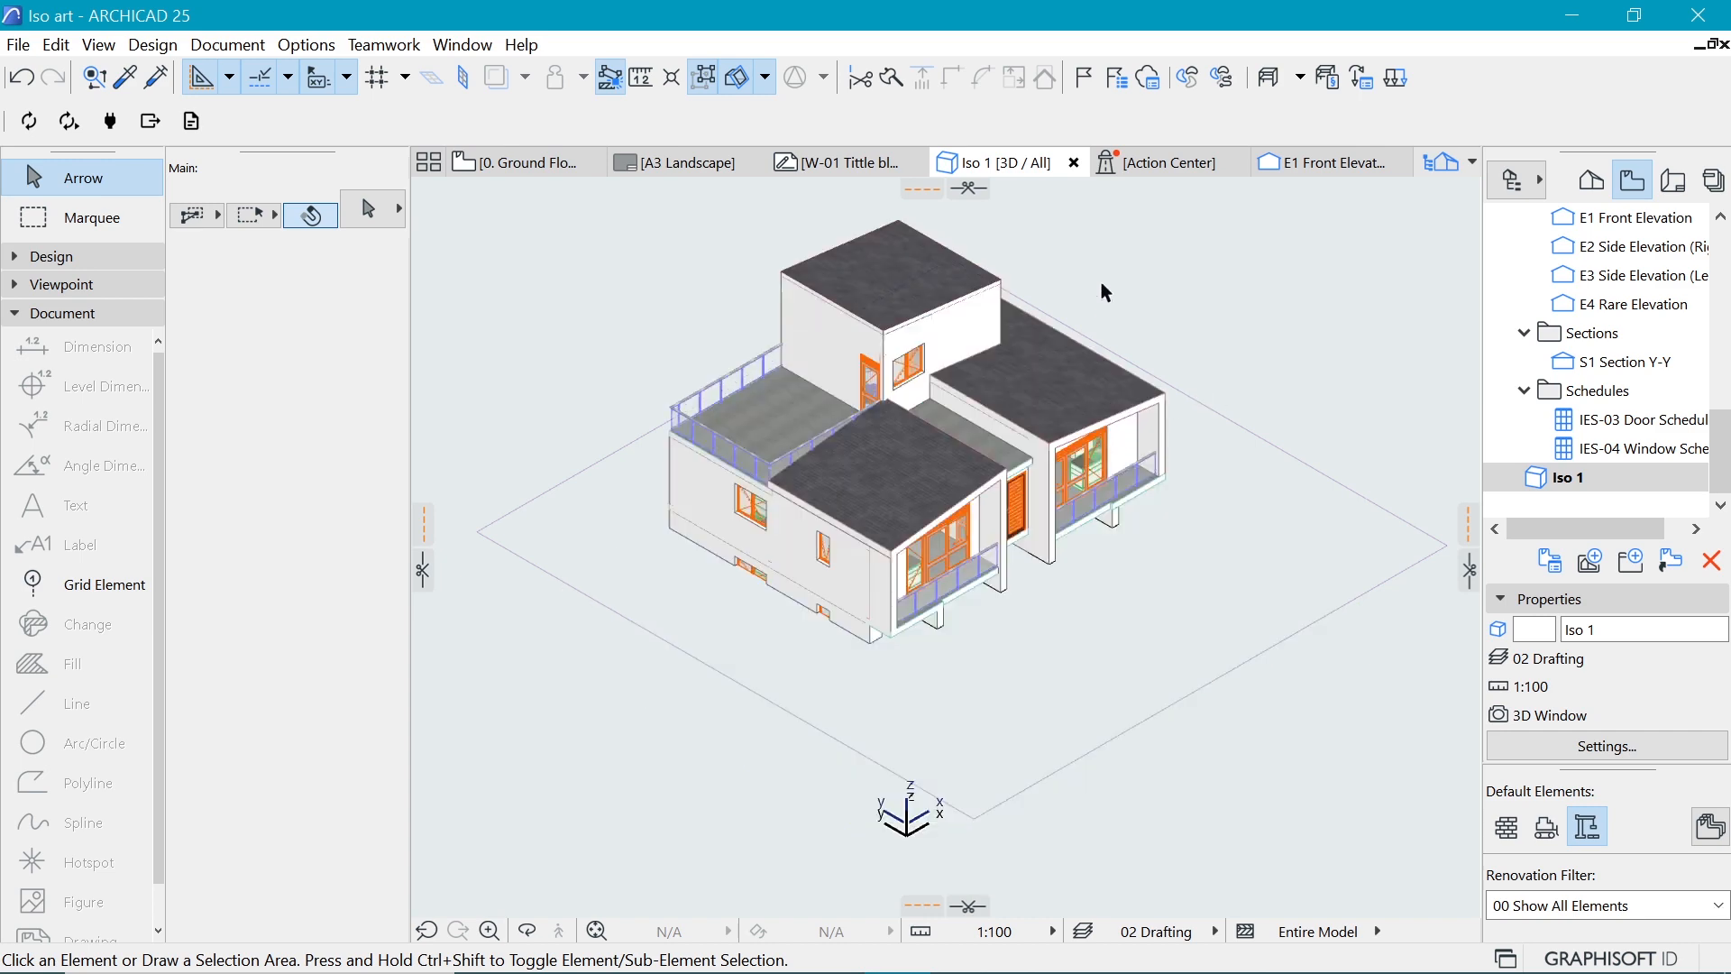
click(972, 184)
drag(973, 188, 1014, 528)
click(1006, 518)
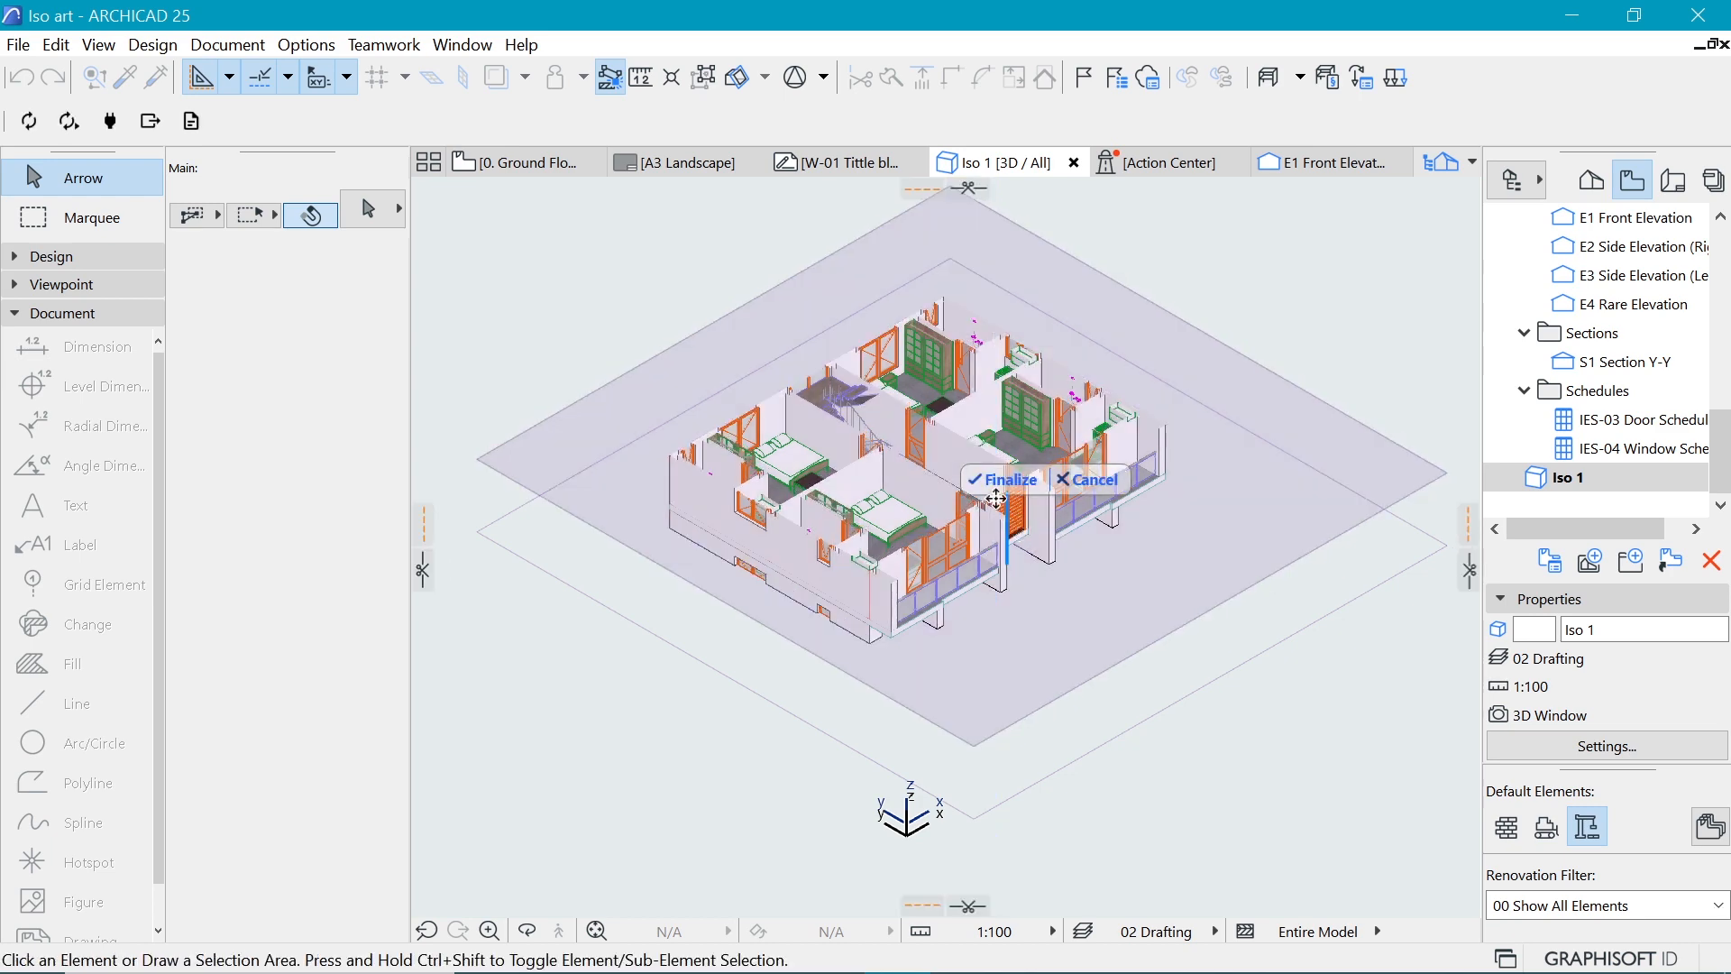
click(979, 479)
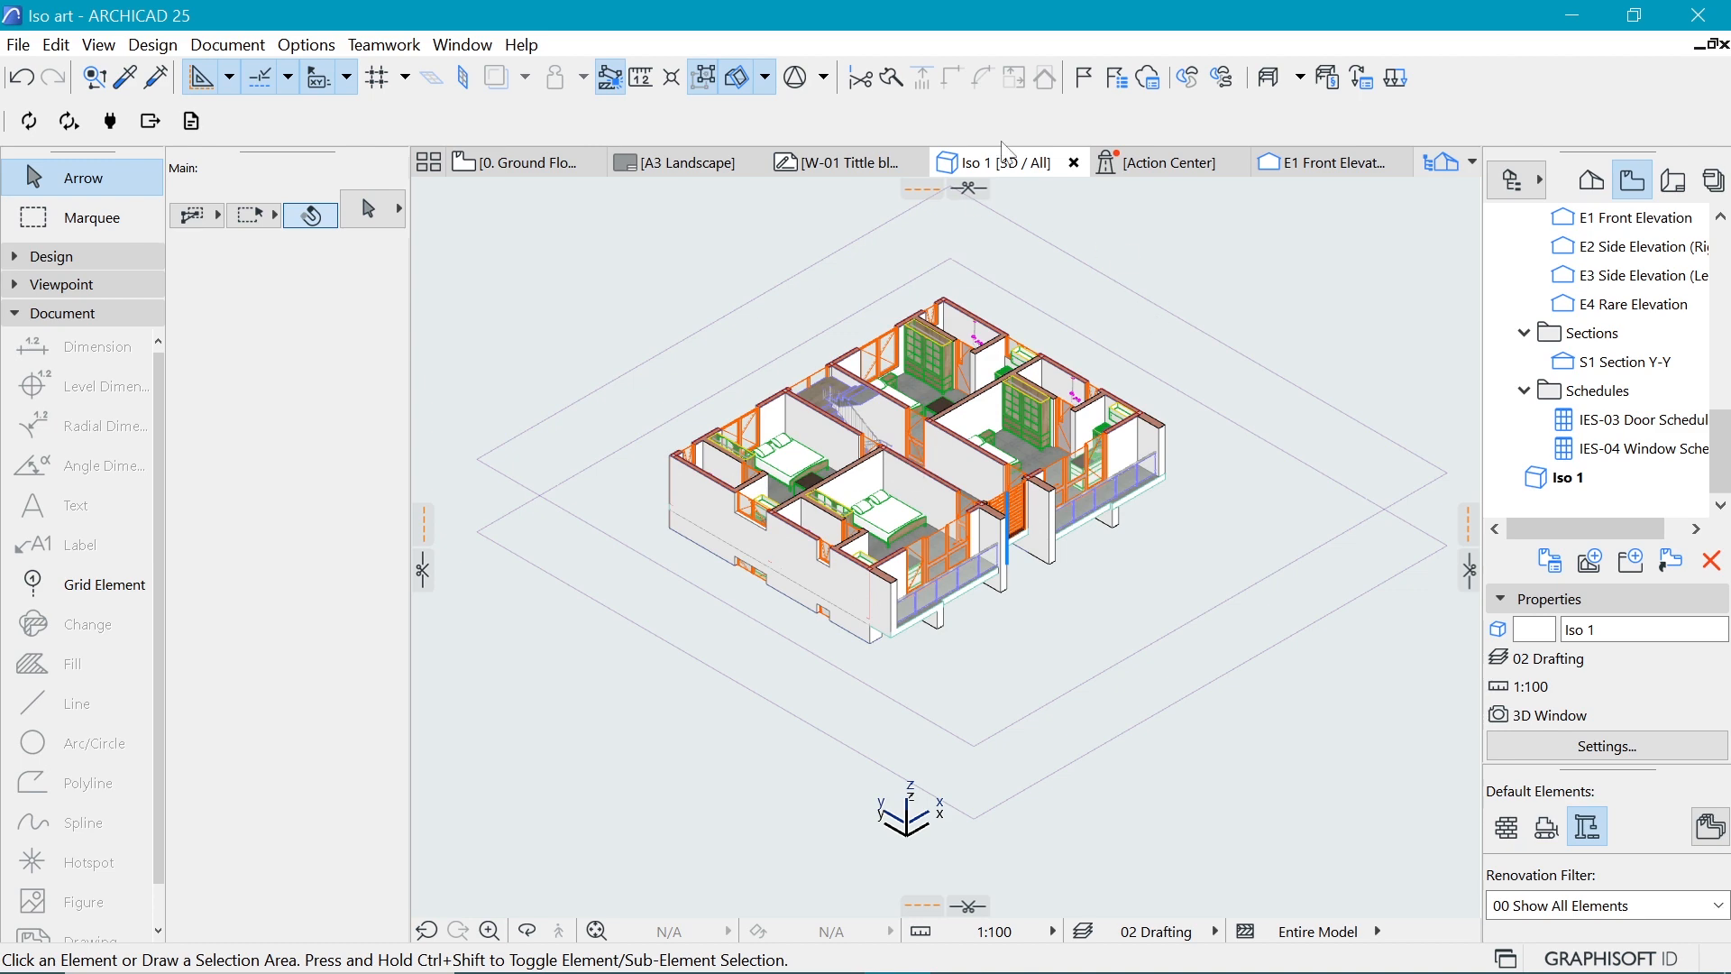
Step: Save the current cut axonometry as a view with the custom name Iso 2
right_click(1024, 170)
click(1082, 213)
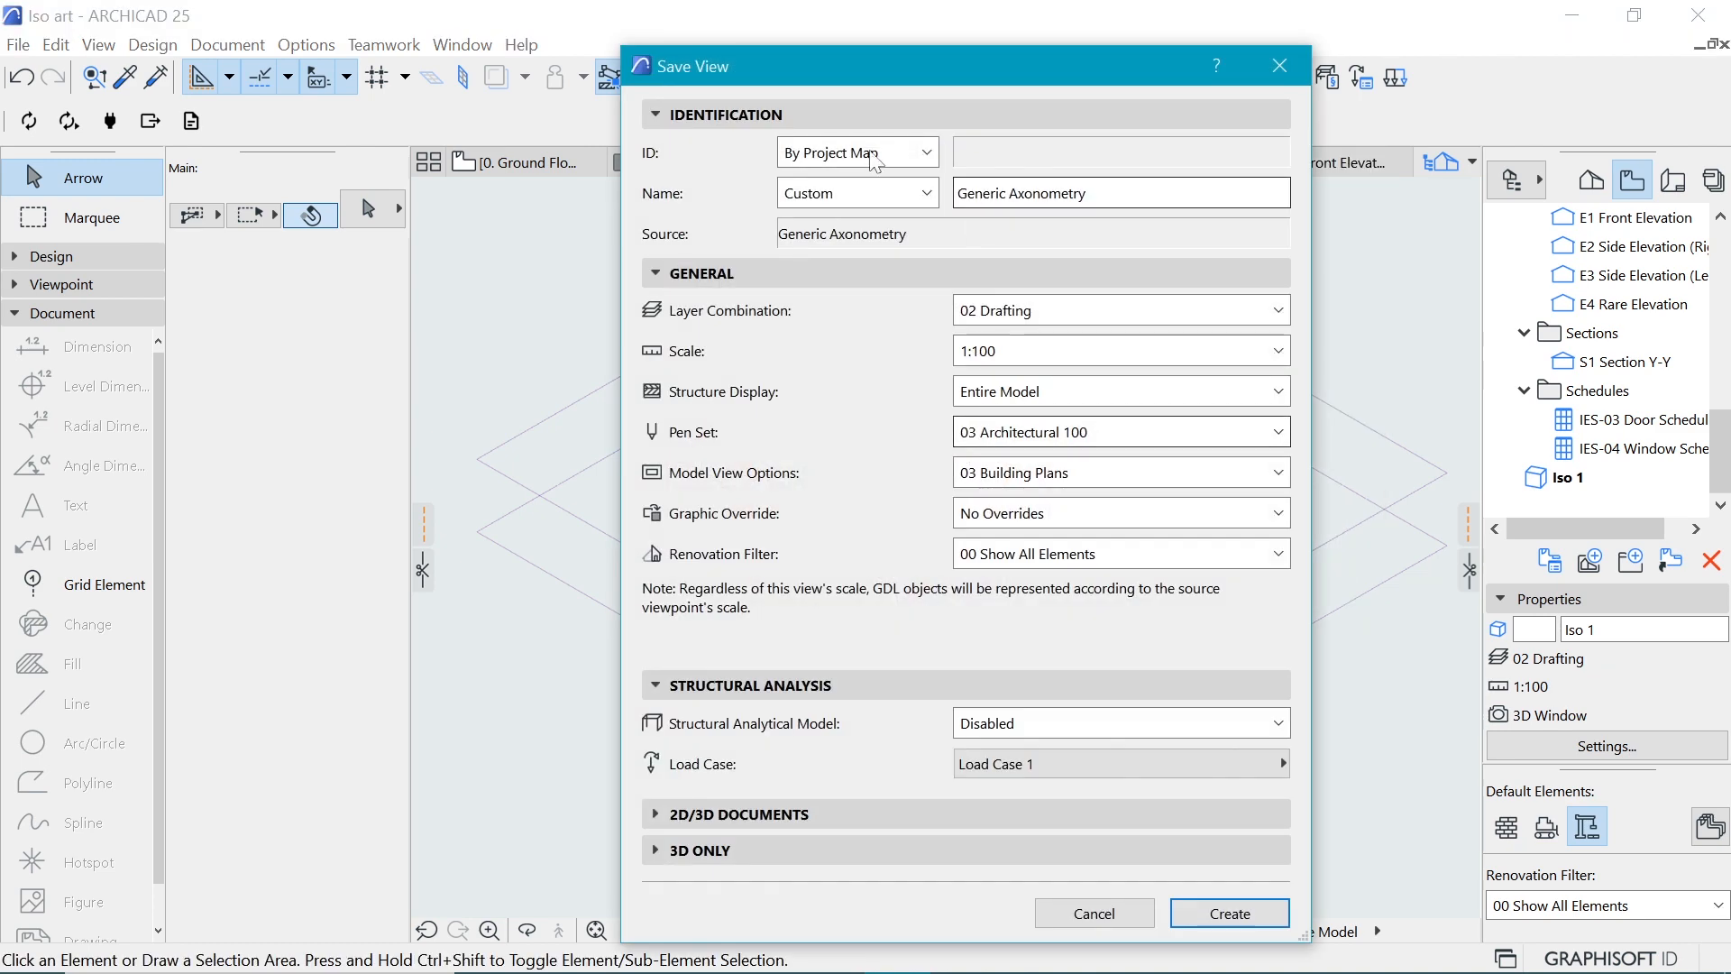
drag(1096, 193, 917, 207)
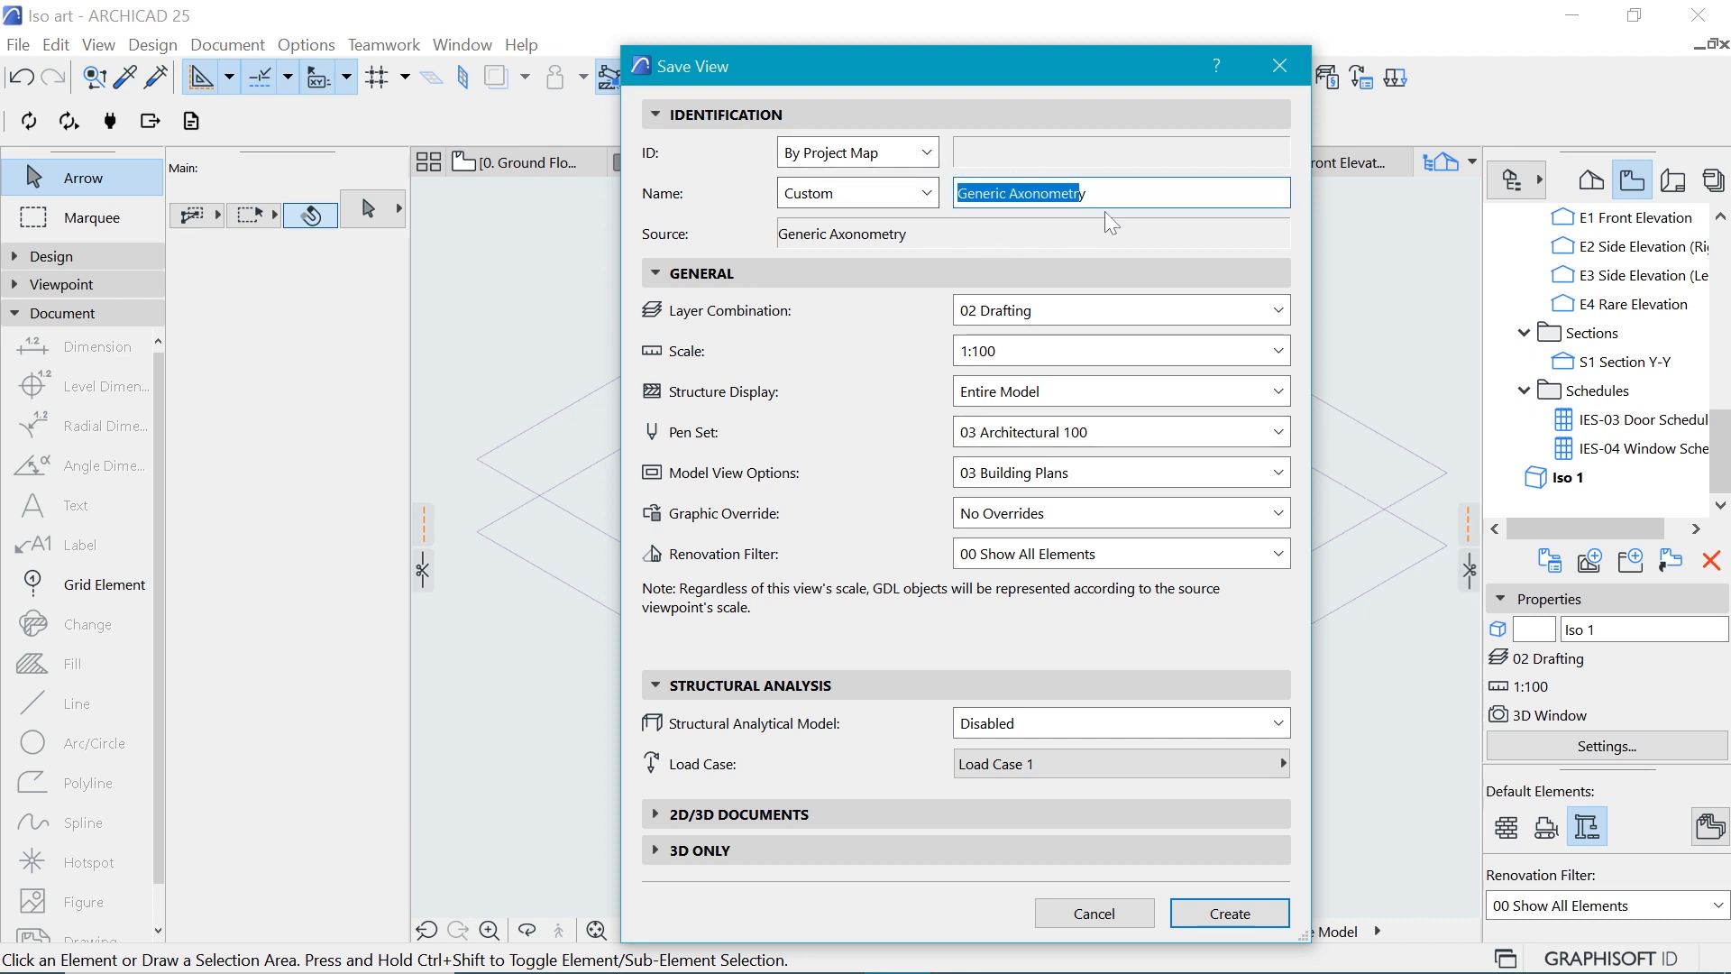
text(Iso 2)
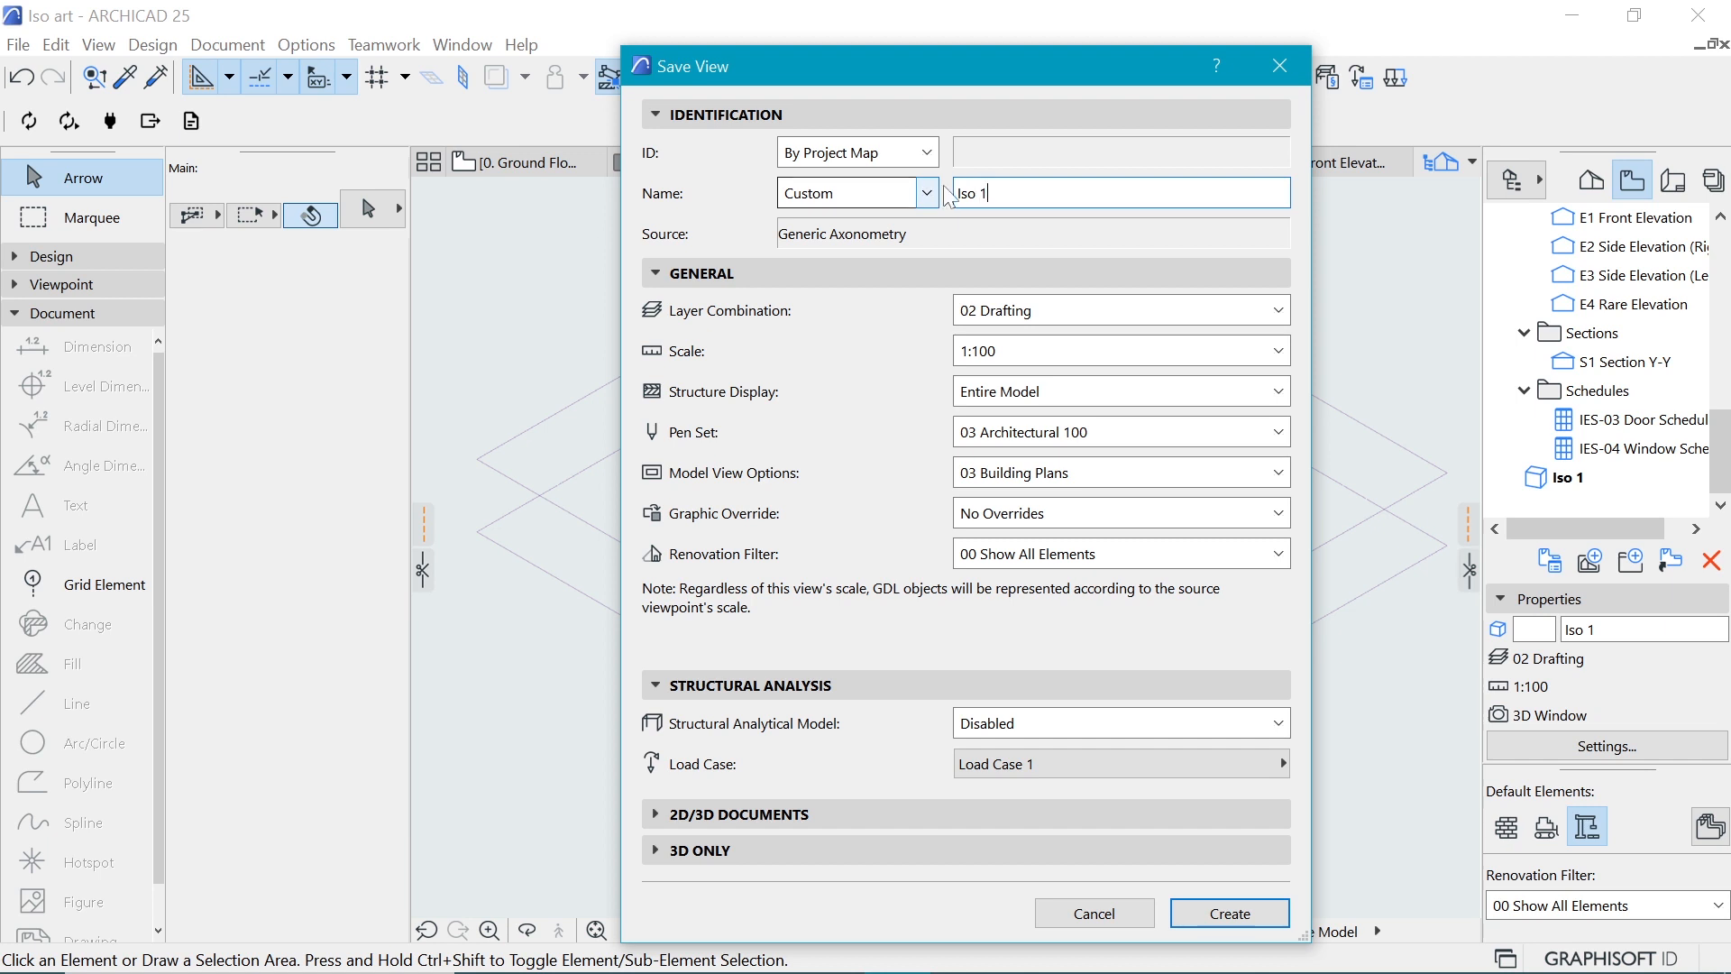
key(Return)
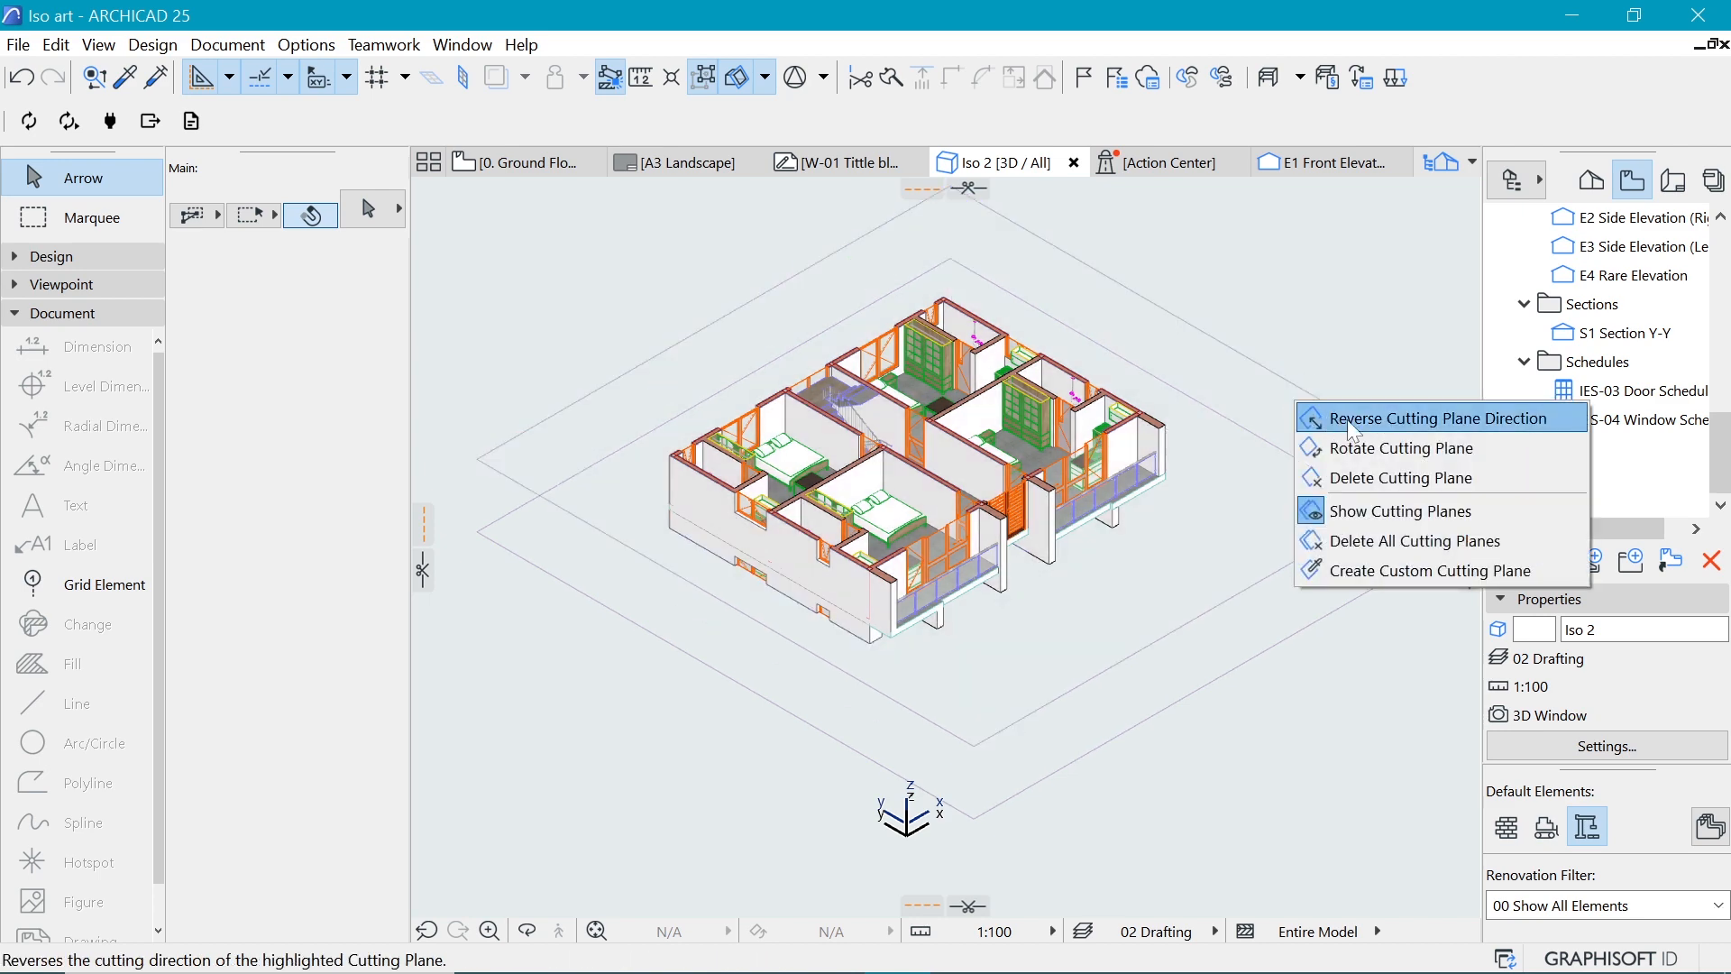
Step: Reverse the second cutting plane's direction and add a third horizontal cutting plane through the walls of the topmost storey
click(1369, 435)
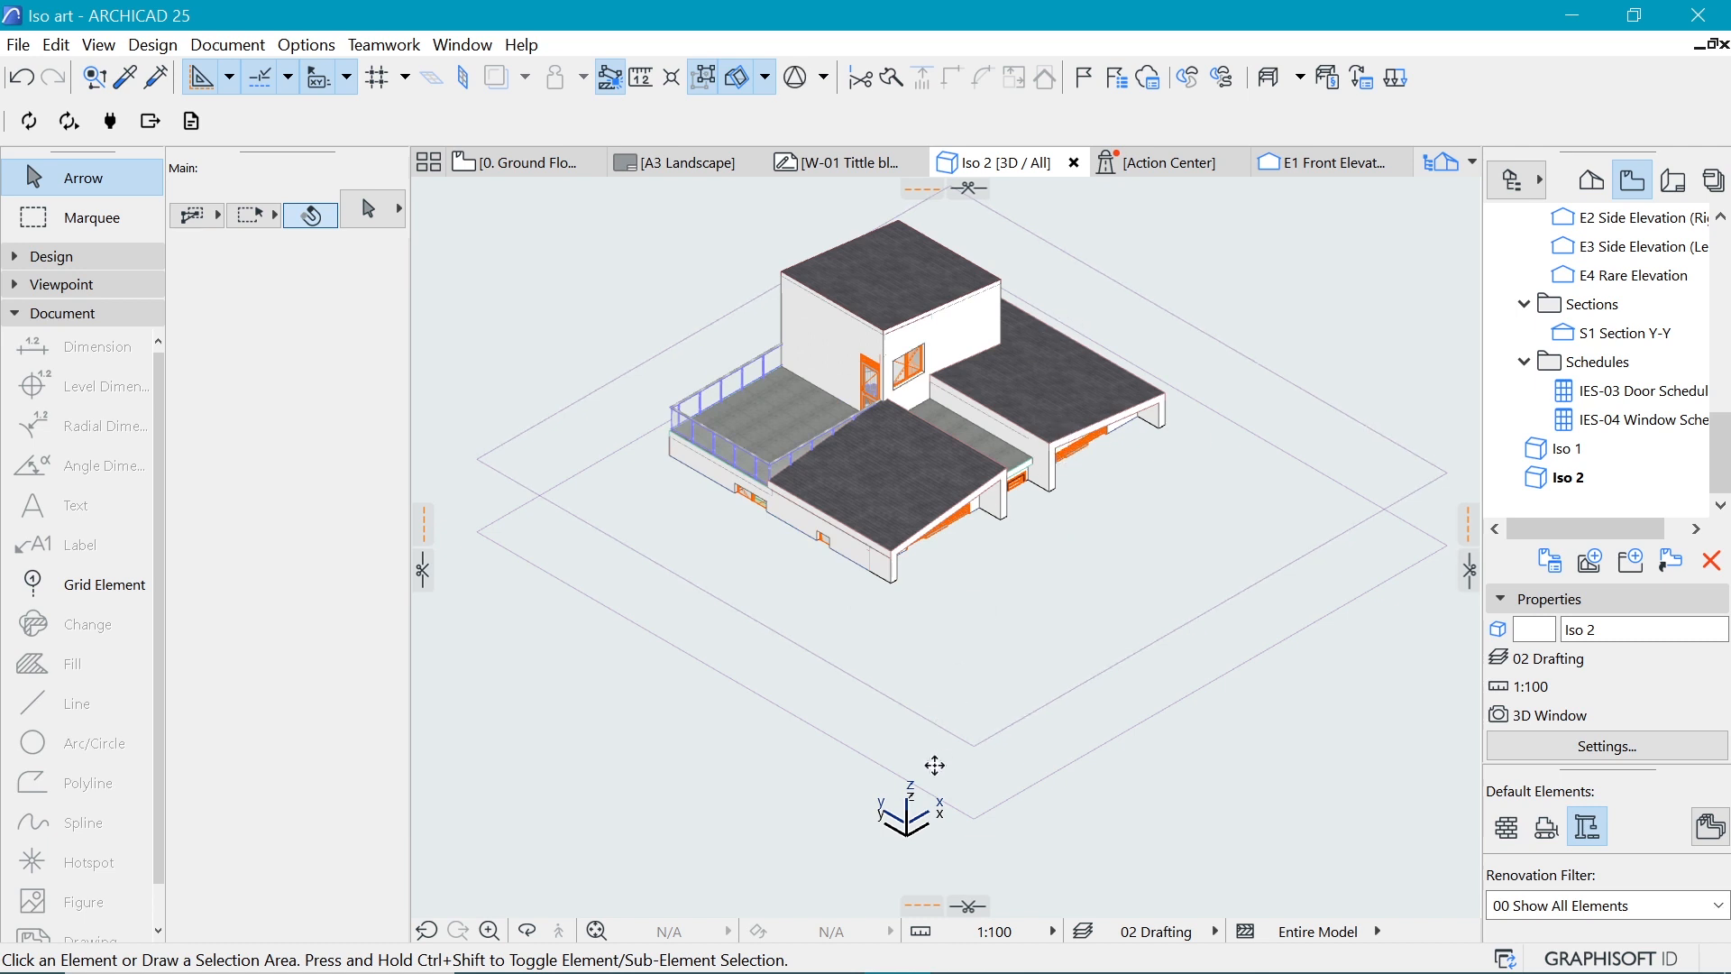
scroll(934, 766, down, 2)
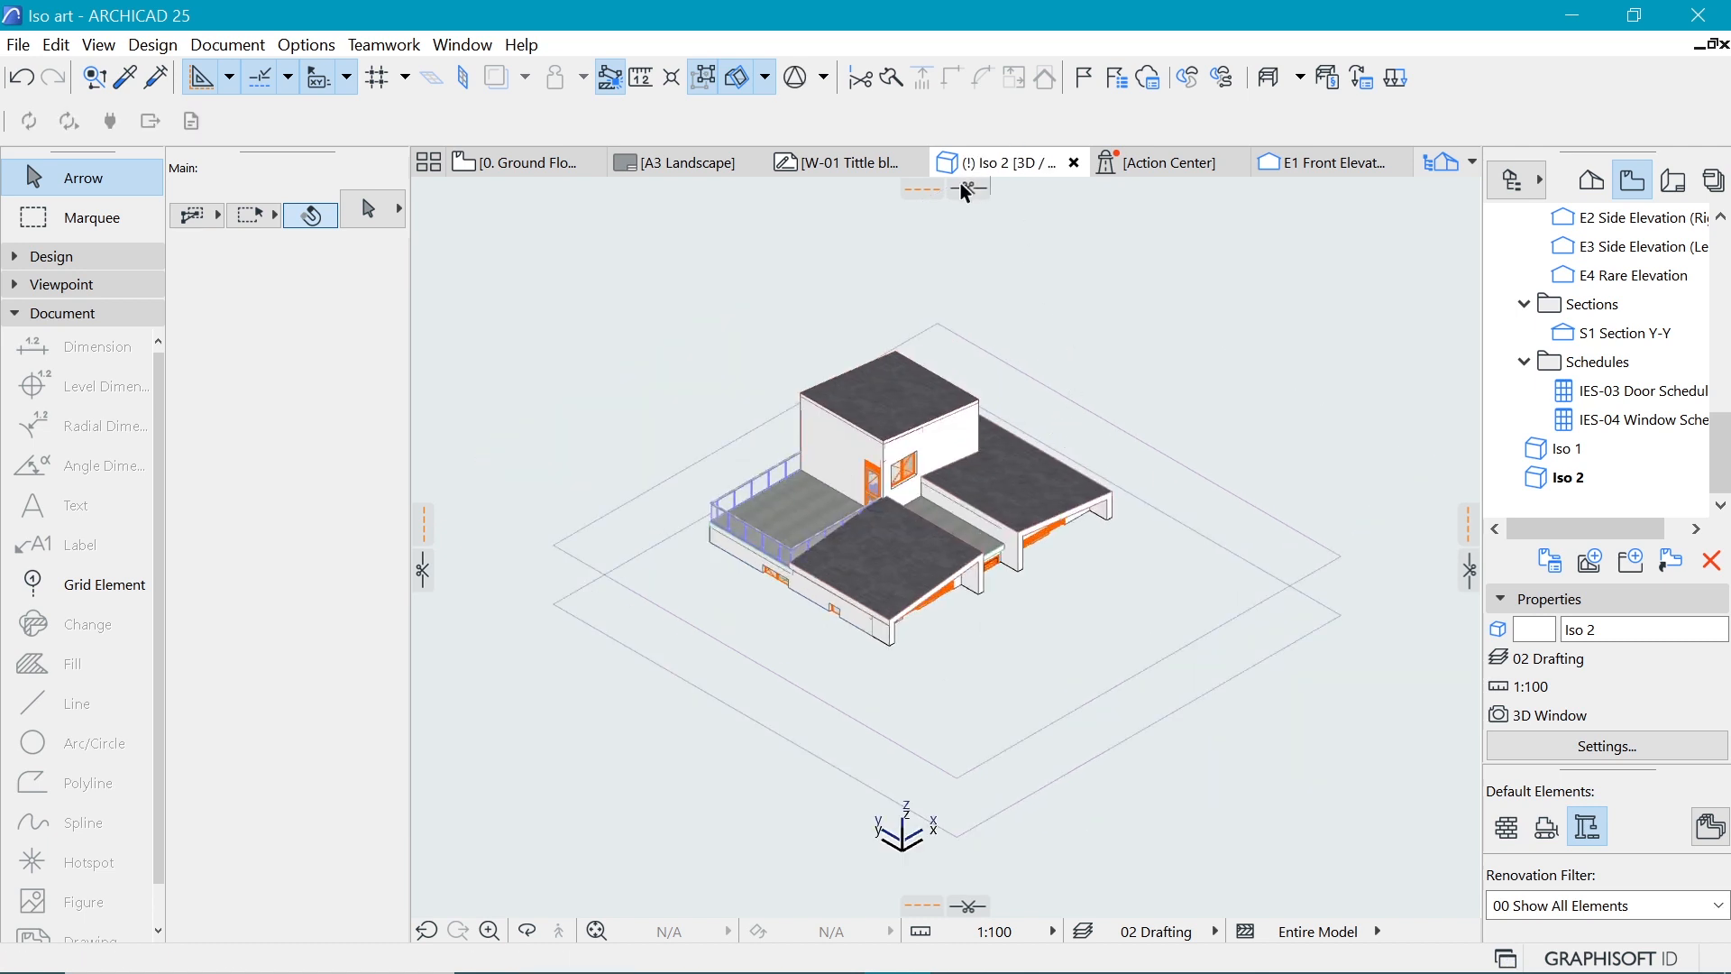
drag(965, 187, 972, 521)
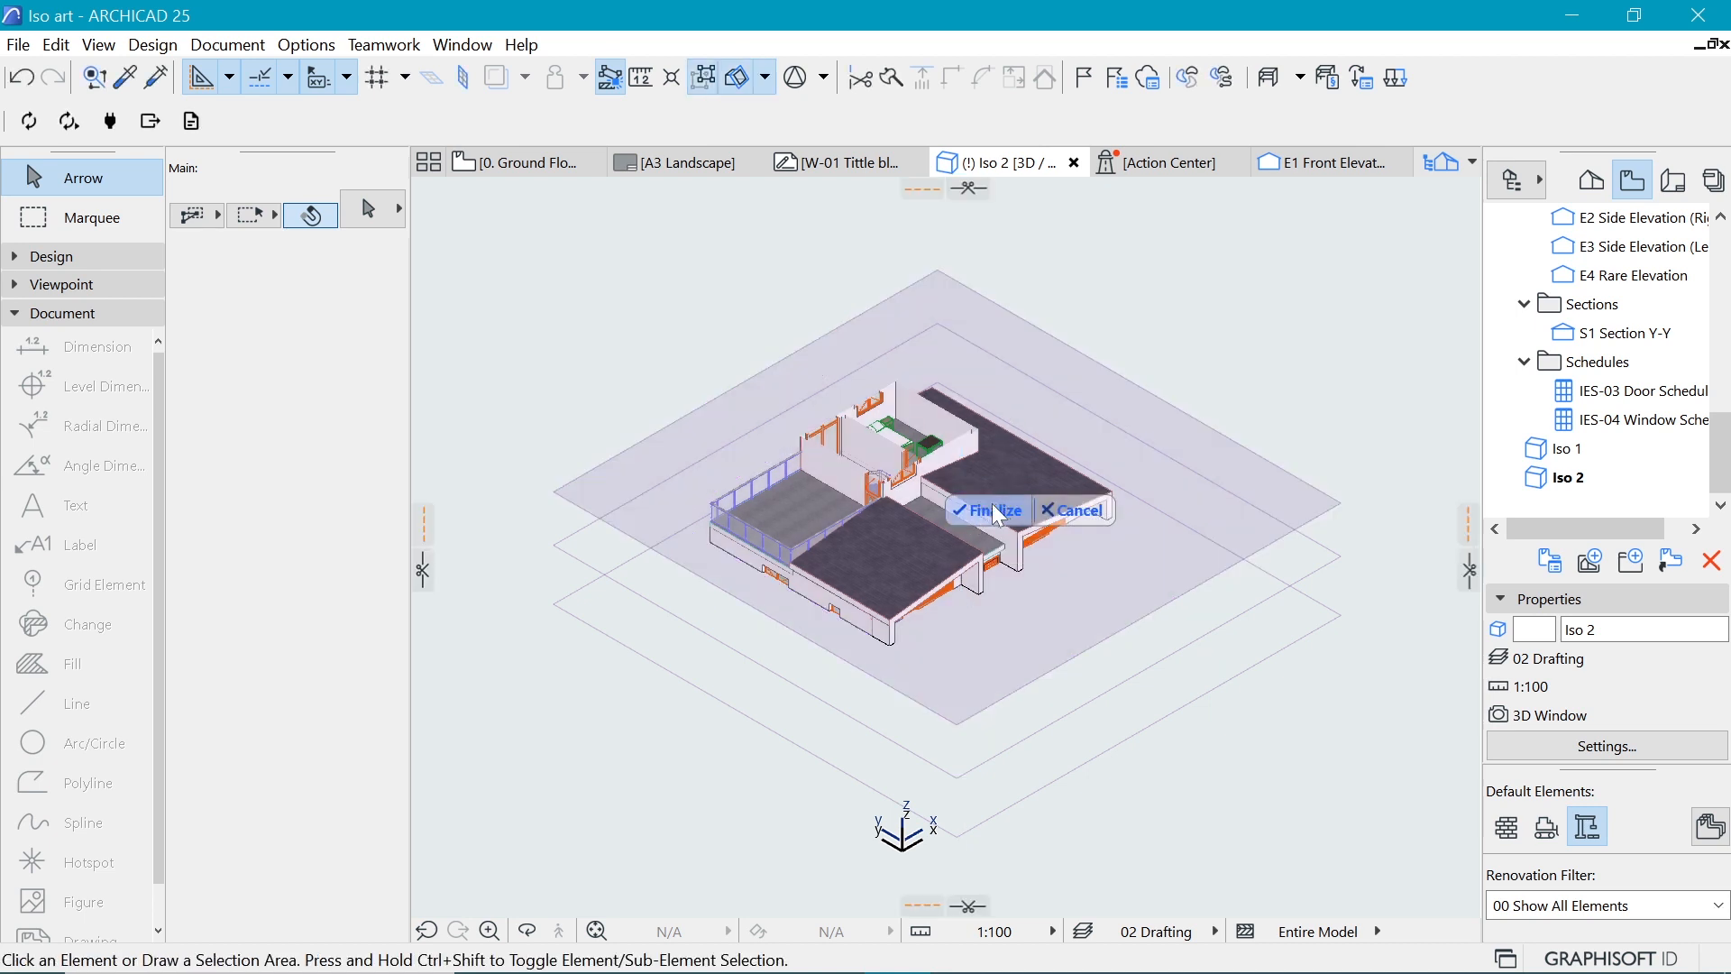
key(Return)
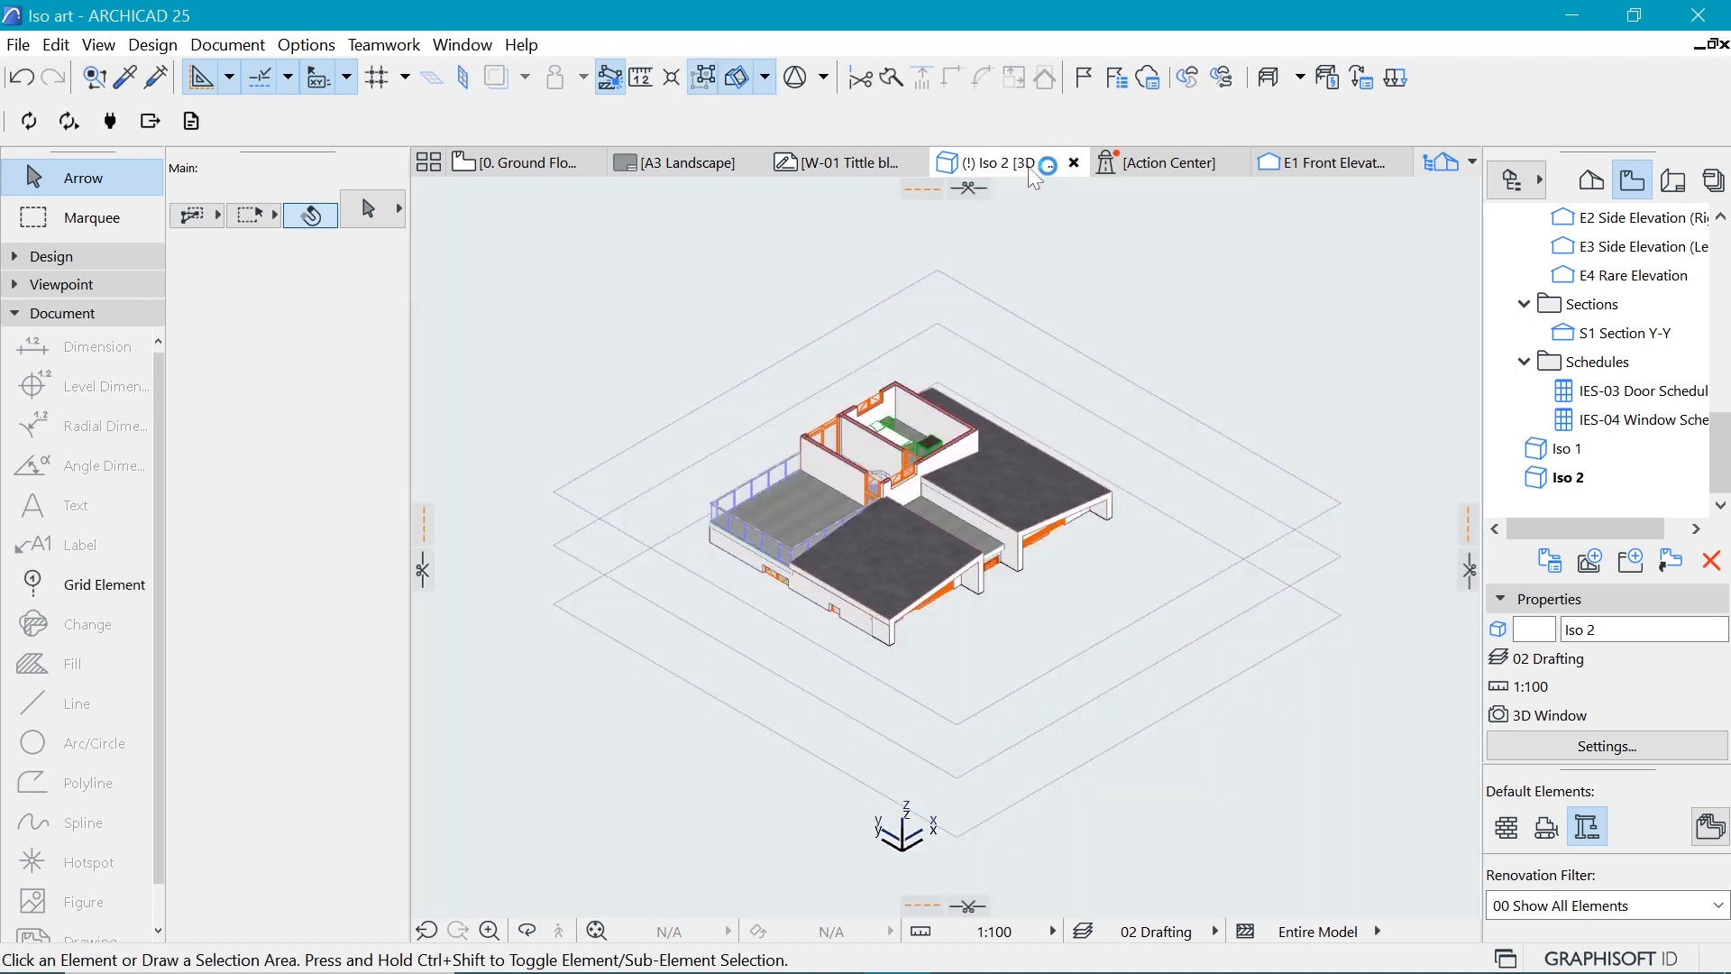
Step: Save the axonometry cut through the topmost storey as a view with the custom name Iso 3
right_click(1033, 171)
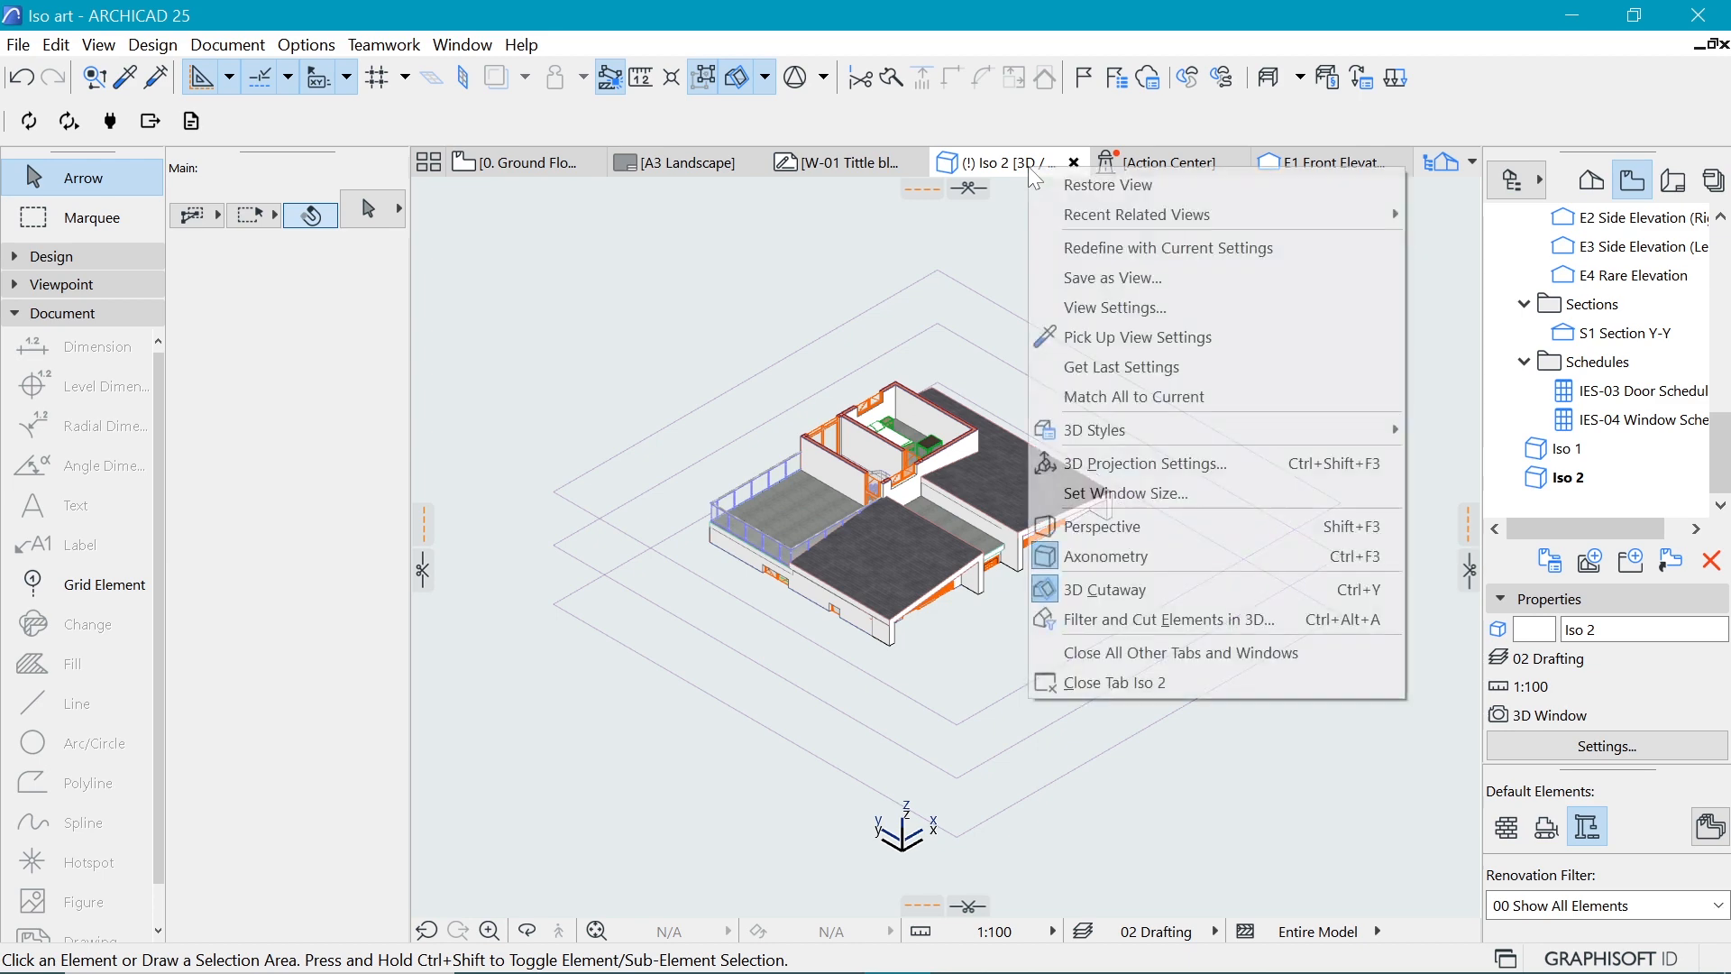
click(1132, 279)
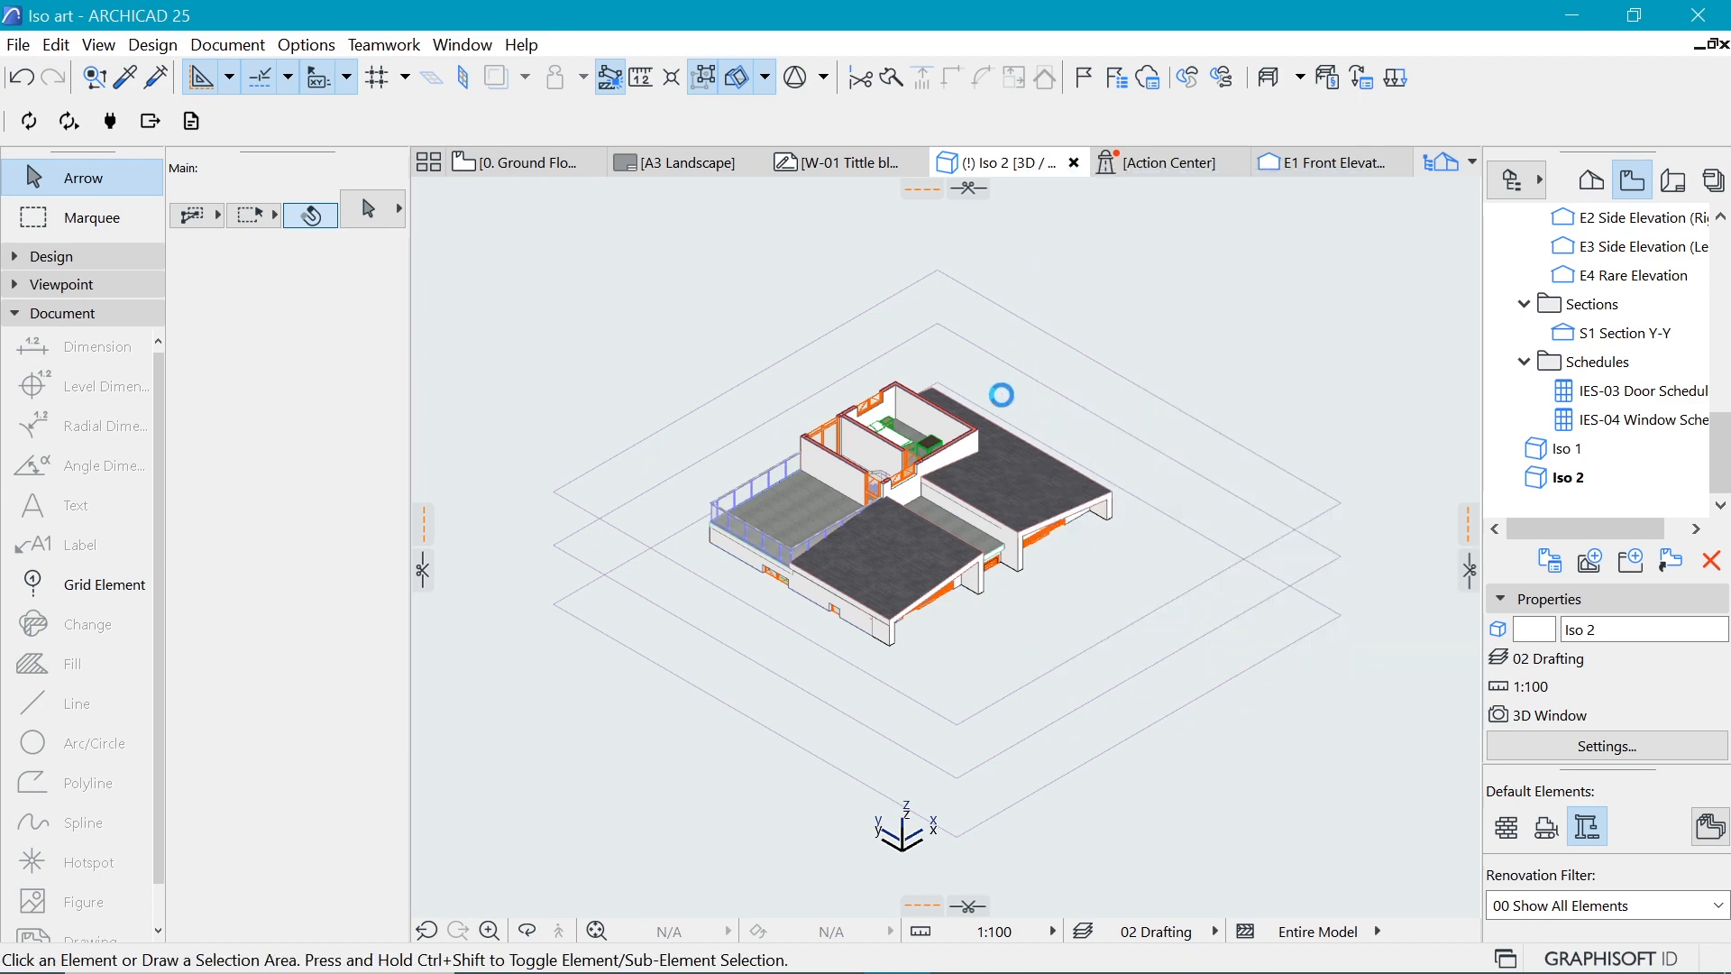
drag(1087, 193, 958, 193)
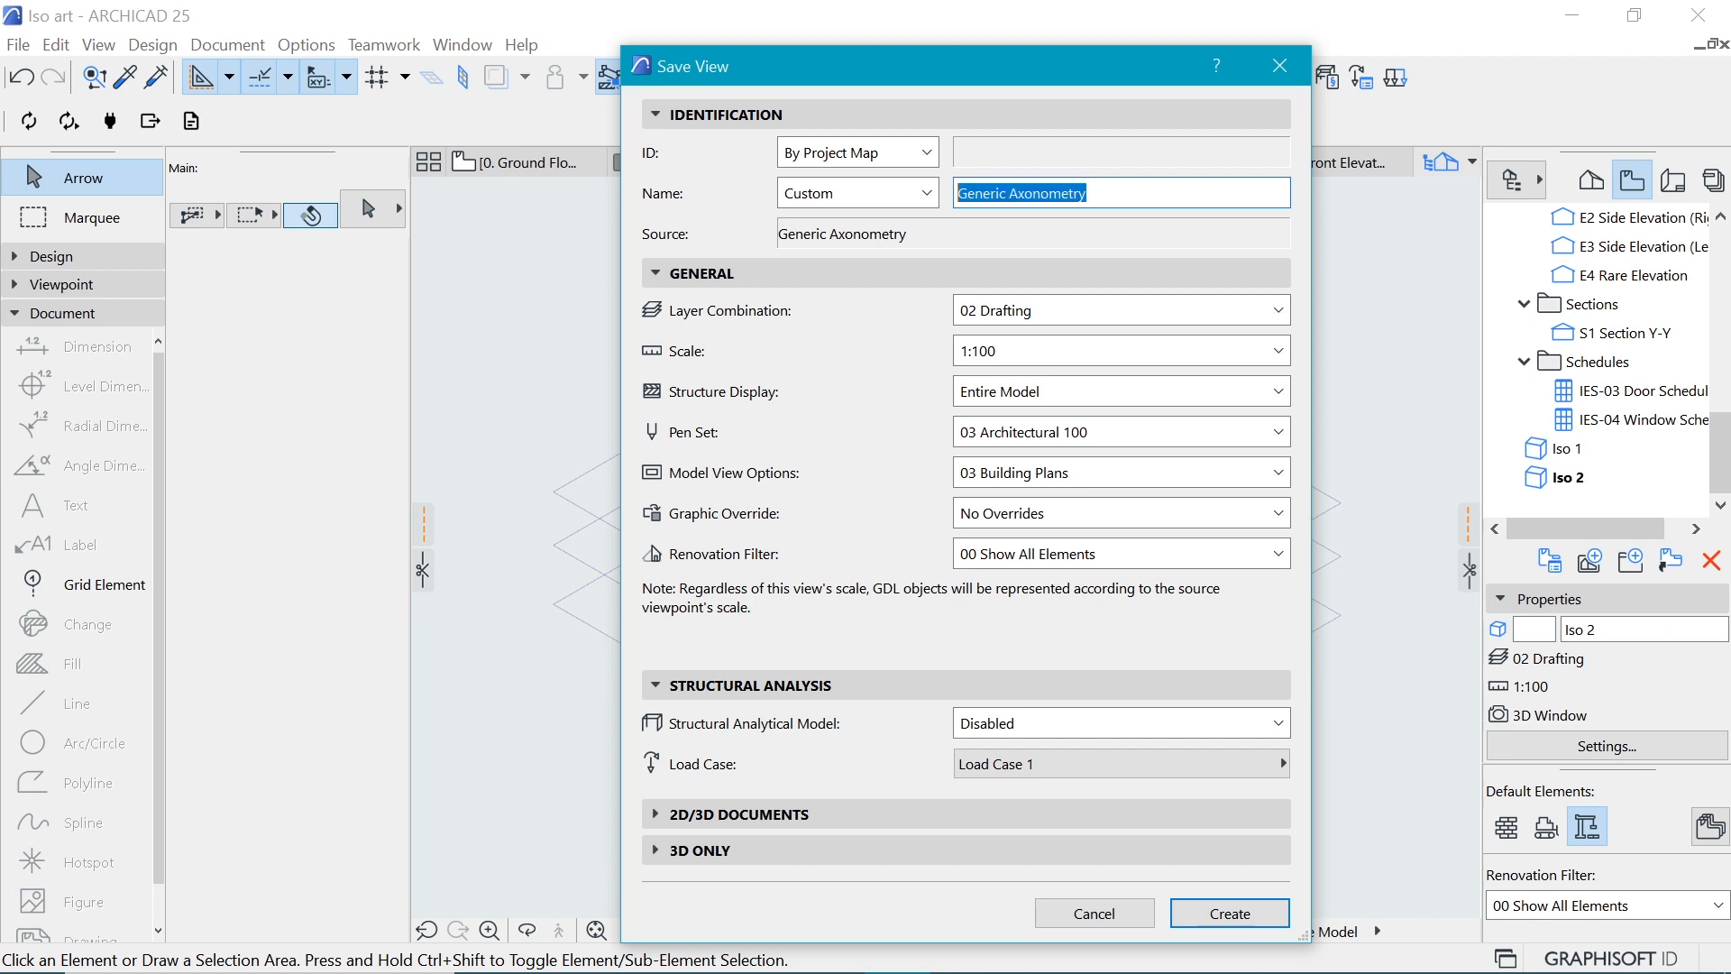
key(BackSpace)
text(Iso 3)
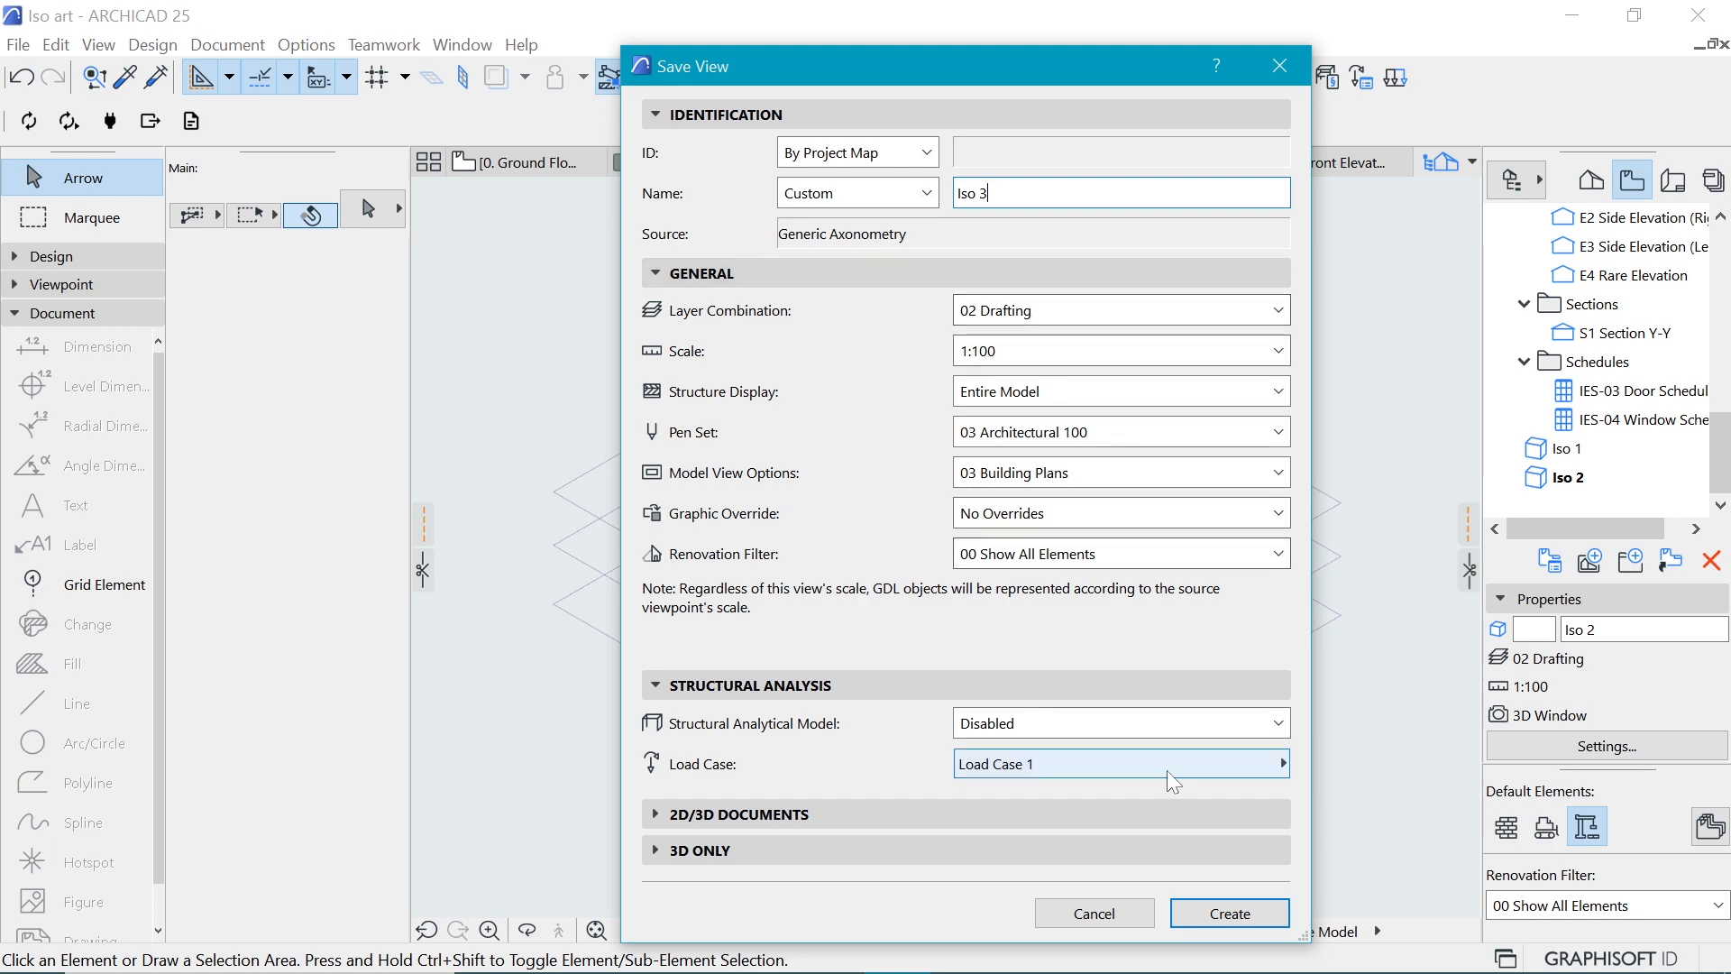
click(1212, 914)
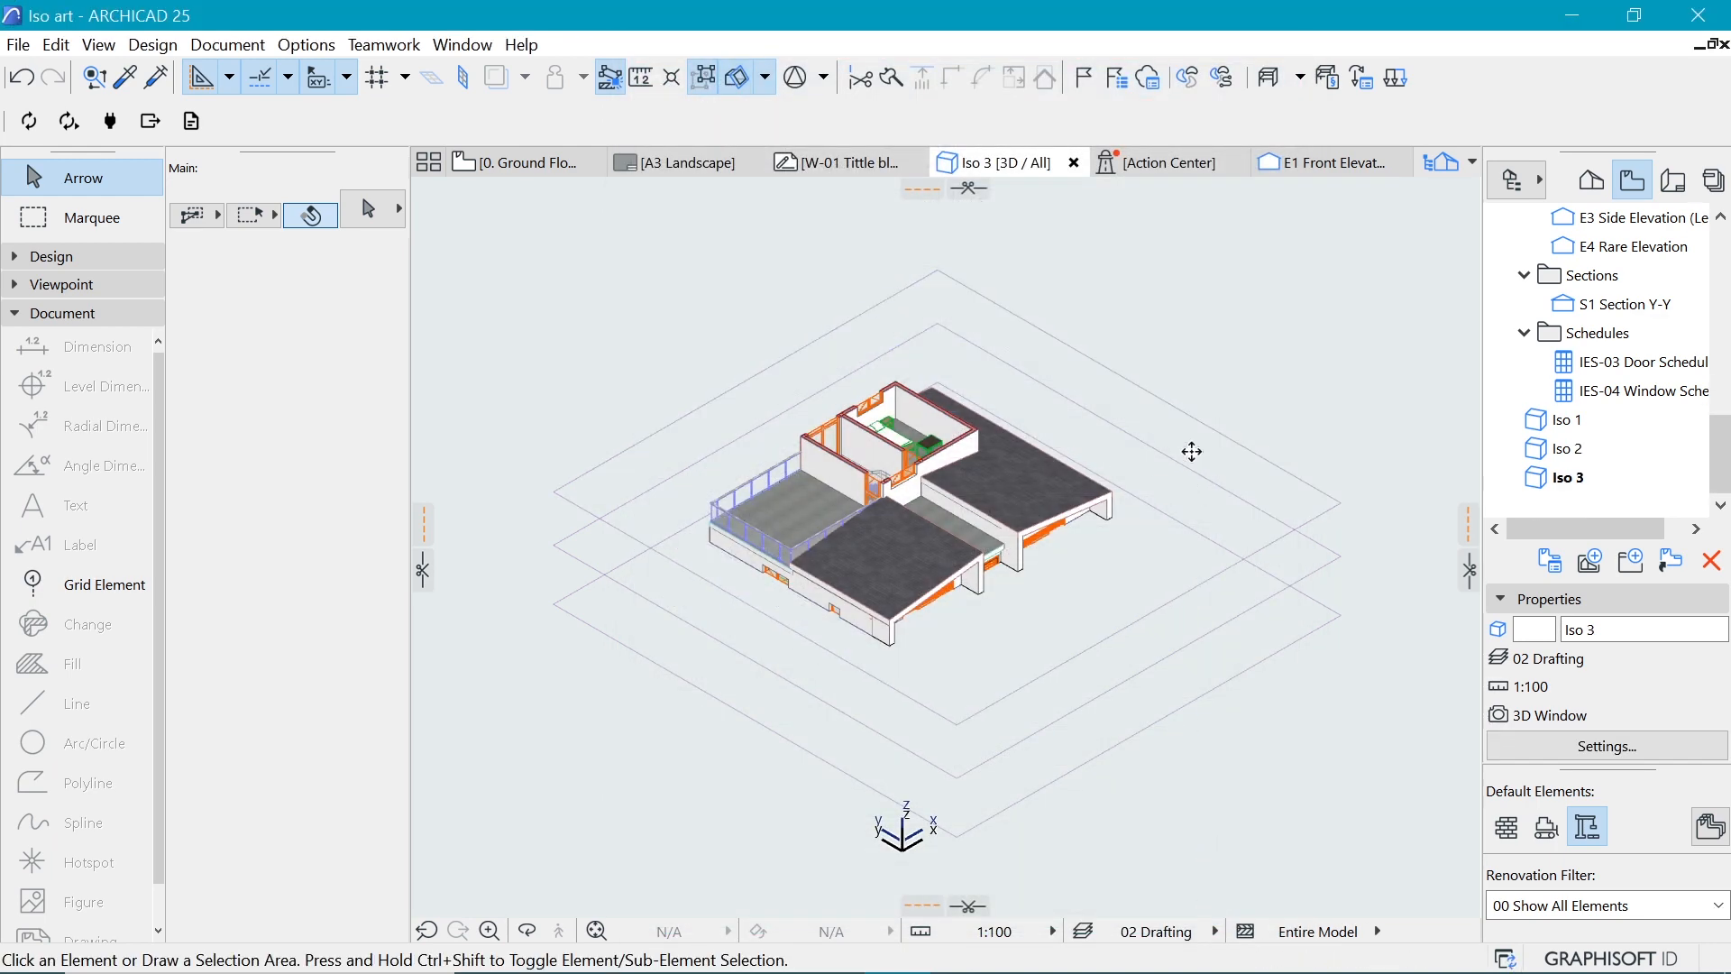
Step: Reverse the highest cutting plane's direction to keep only the roof part, and save it as a view named Iso 4
right_click(1162, 420)
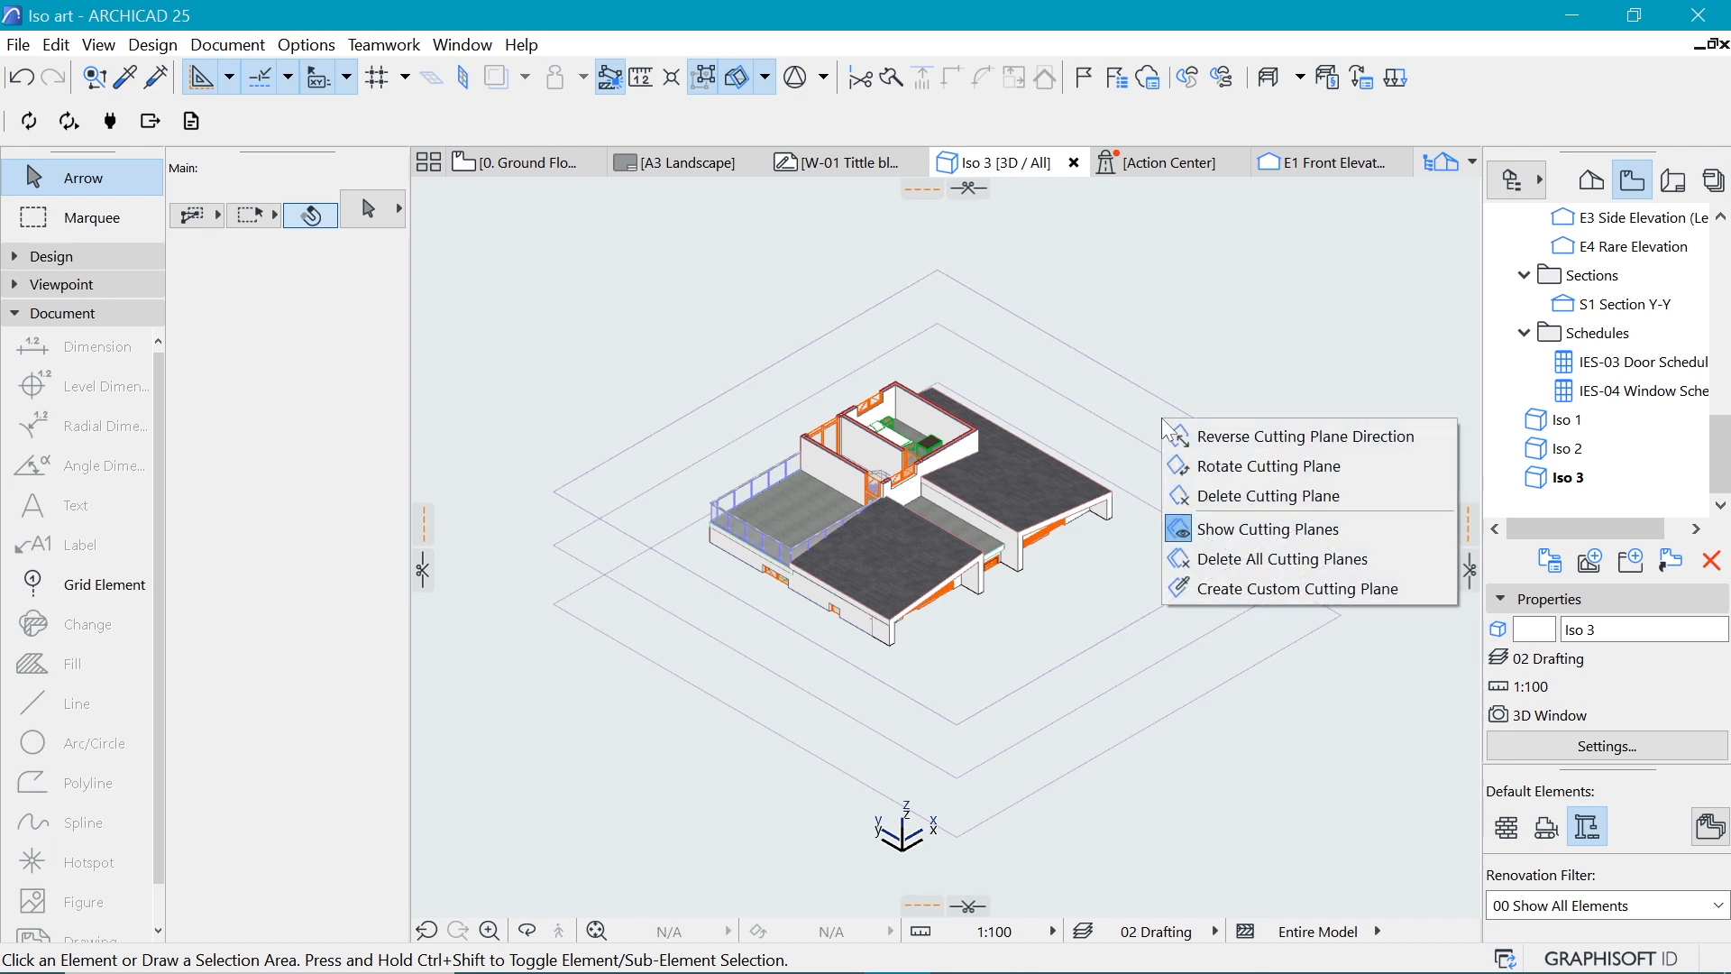
click(1238, 439)
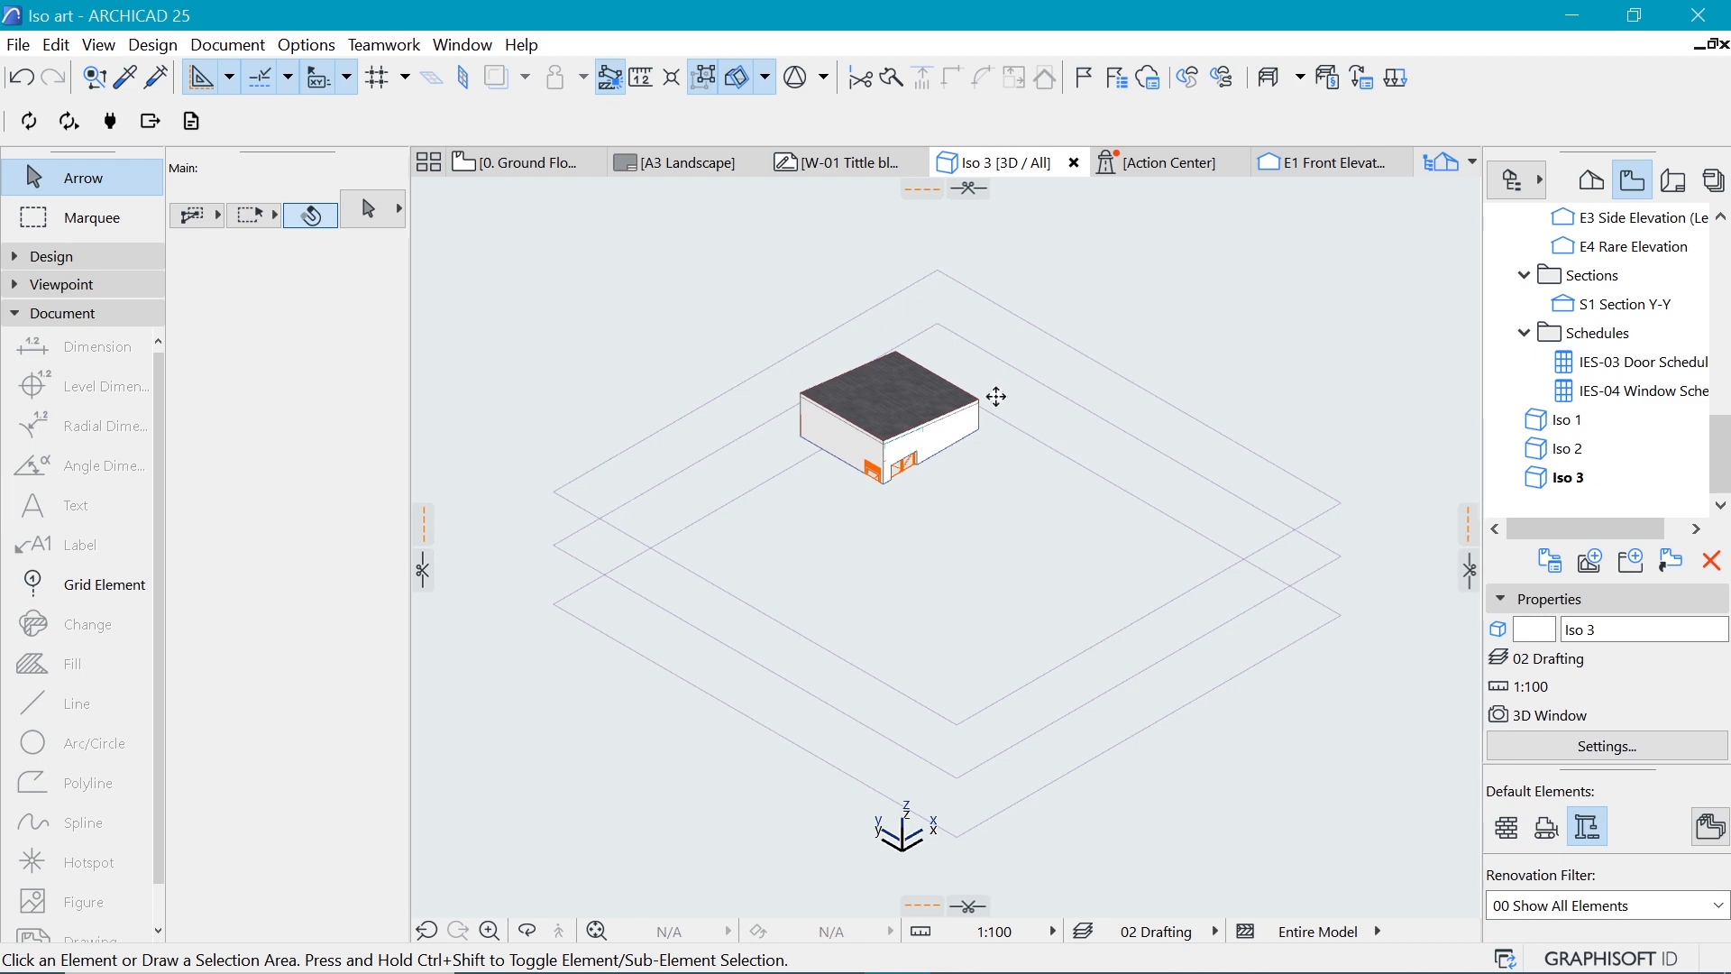
right_click(1021, 164)
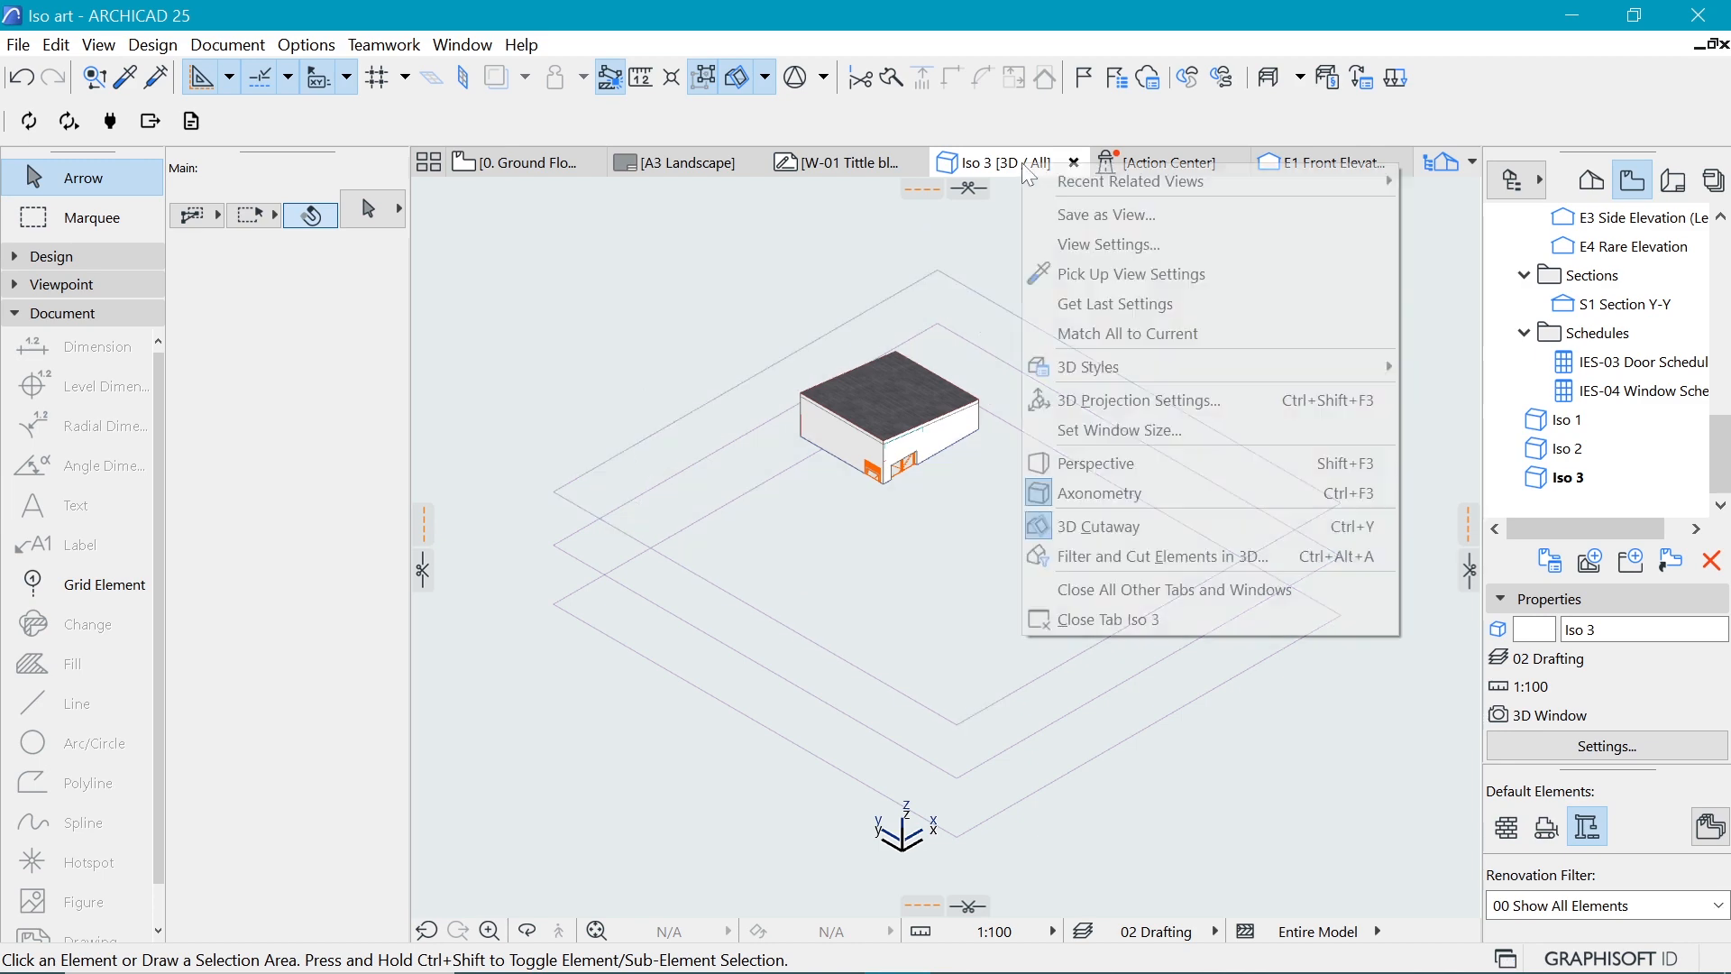
click(1105, 214)
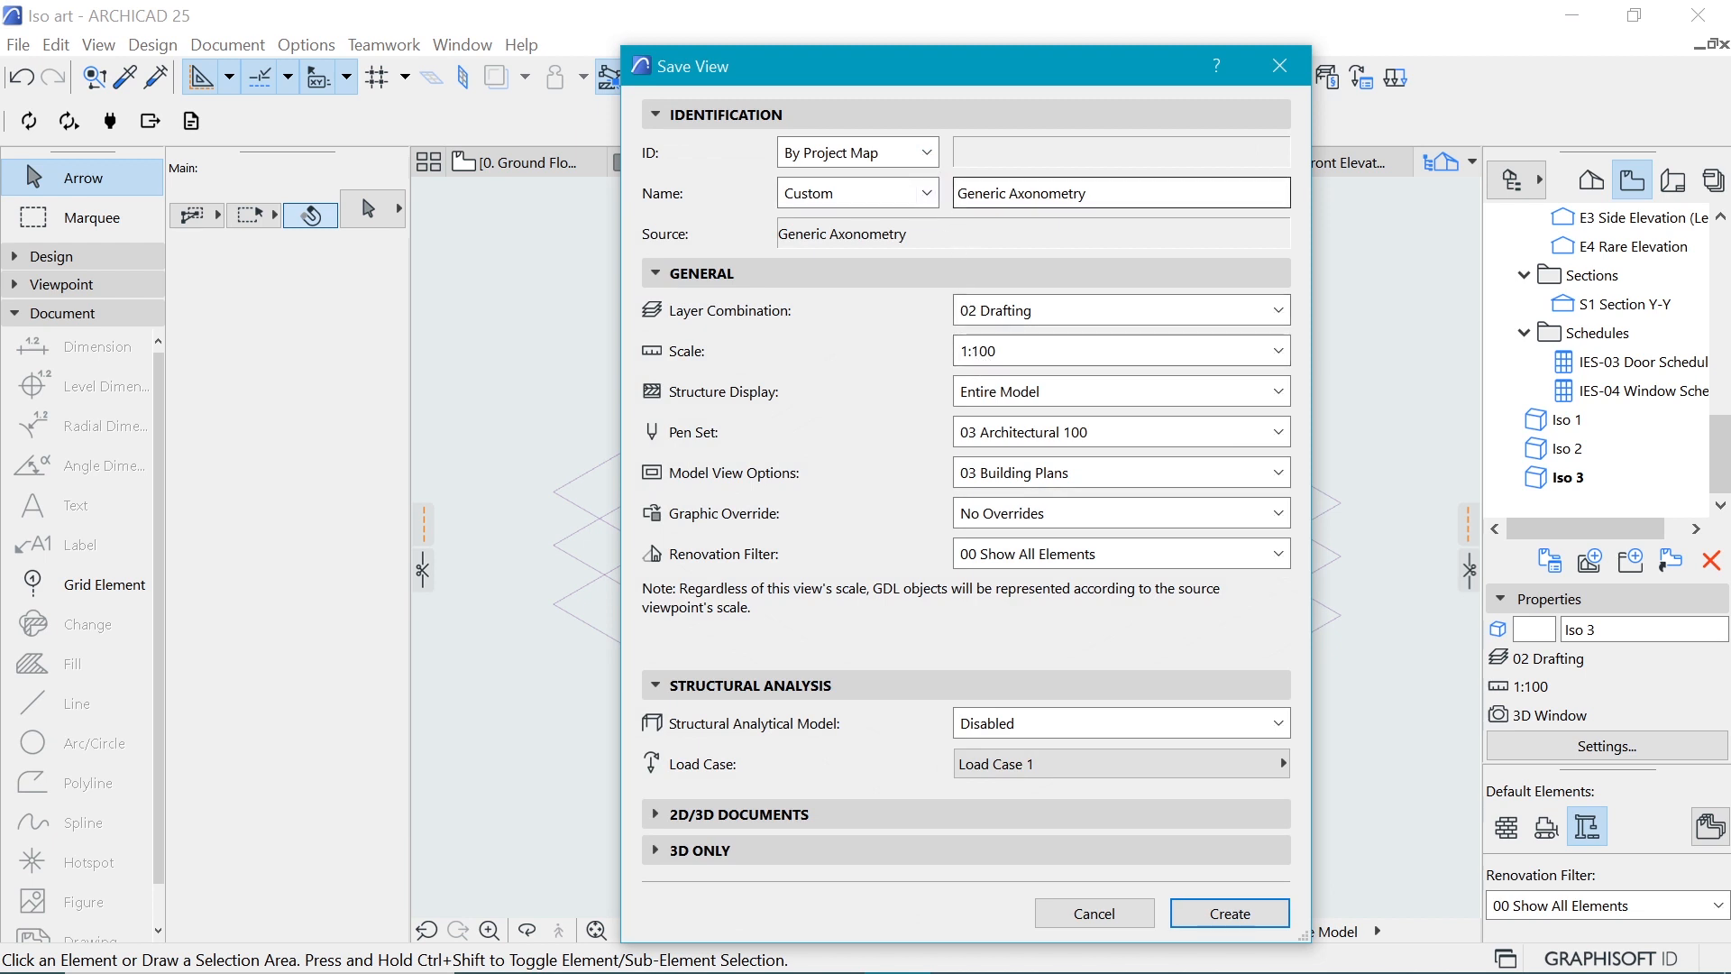
drag(1088, 193, 957, 193)
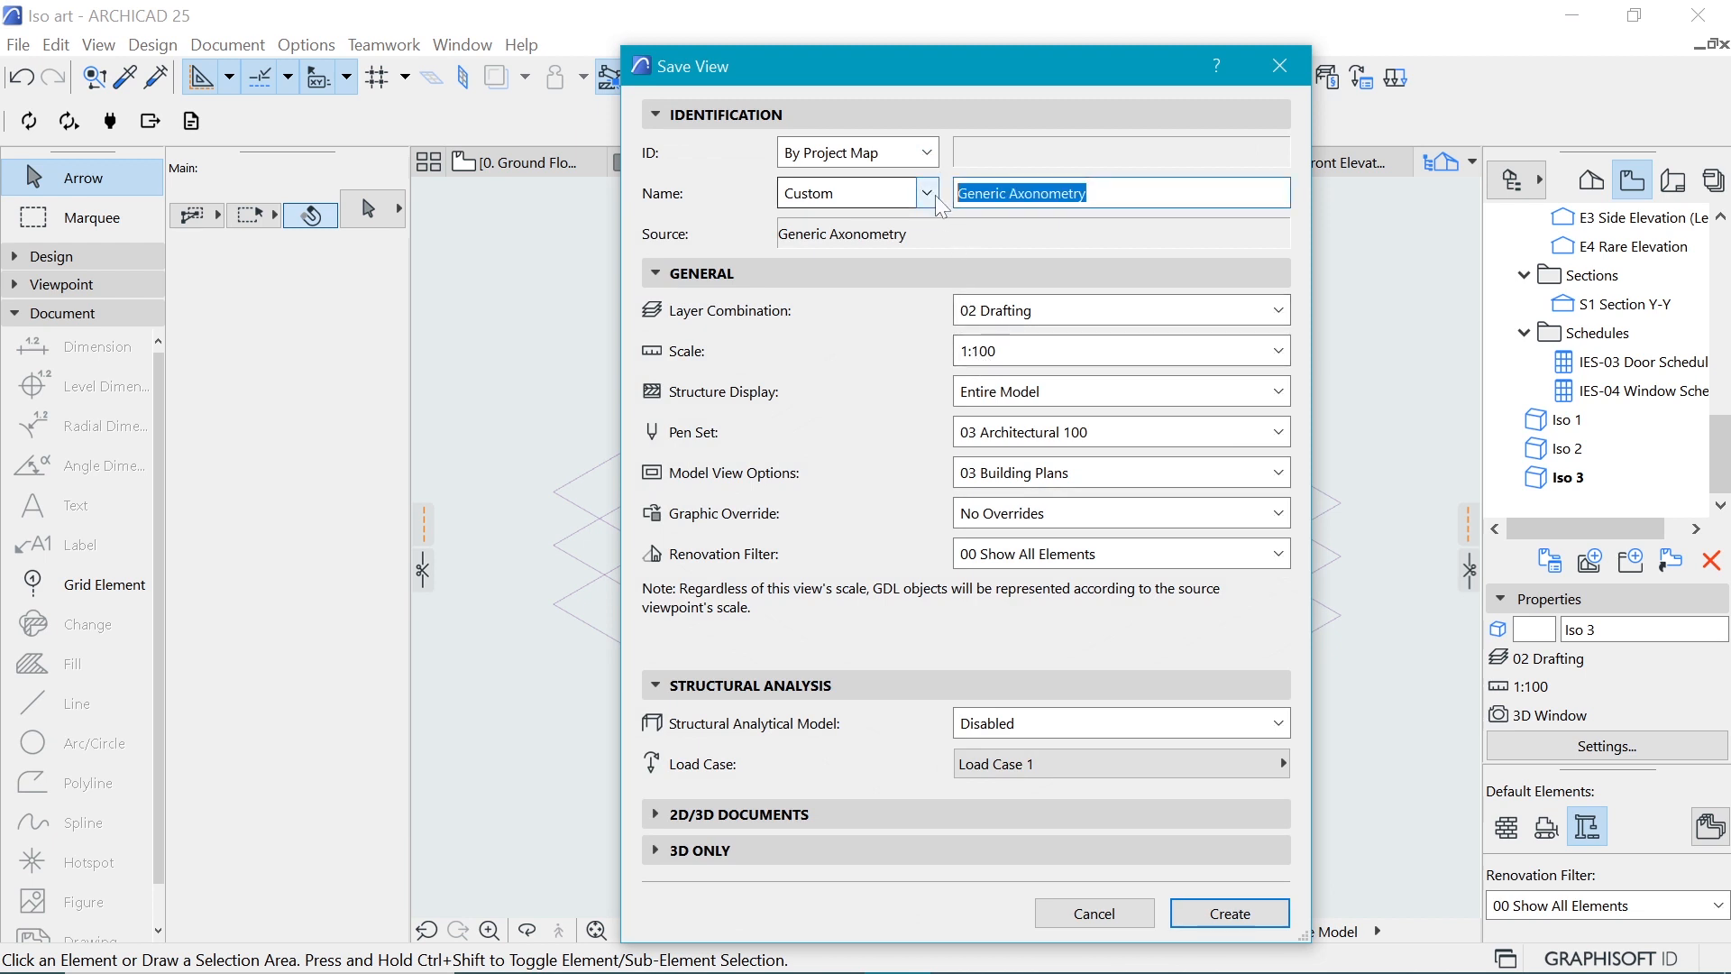
key(BackSpace)
text(Iso)
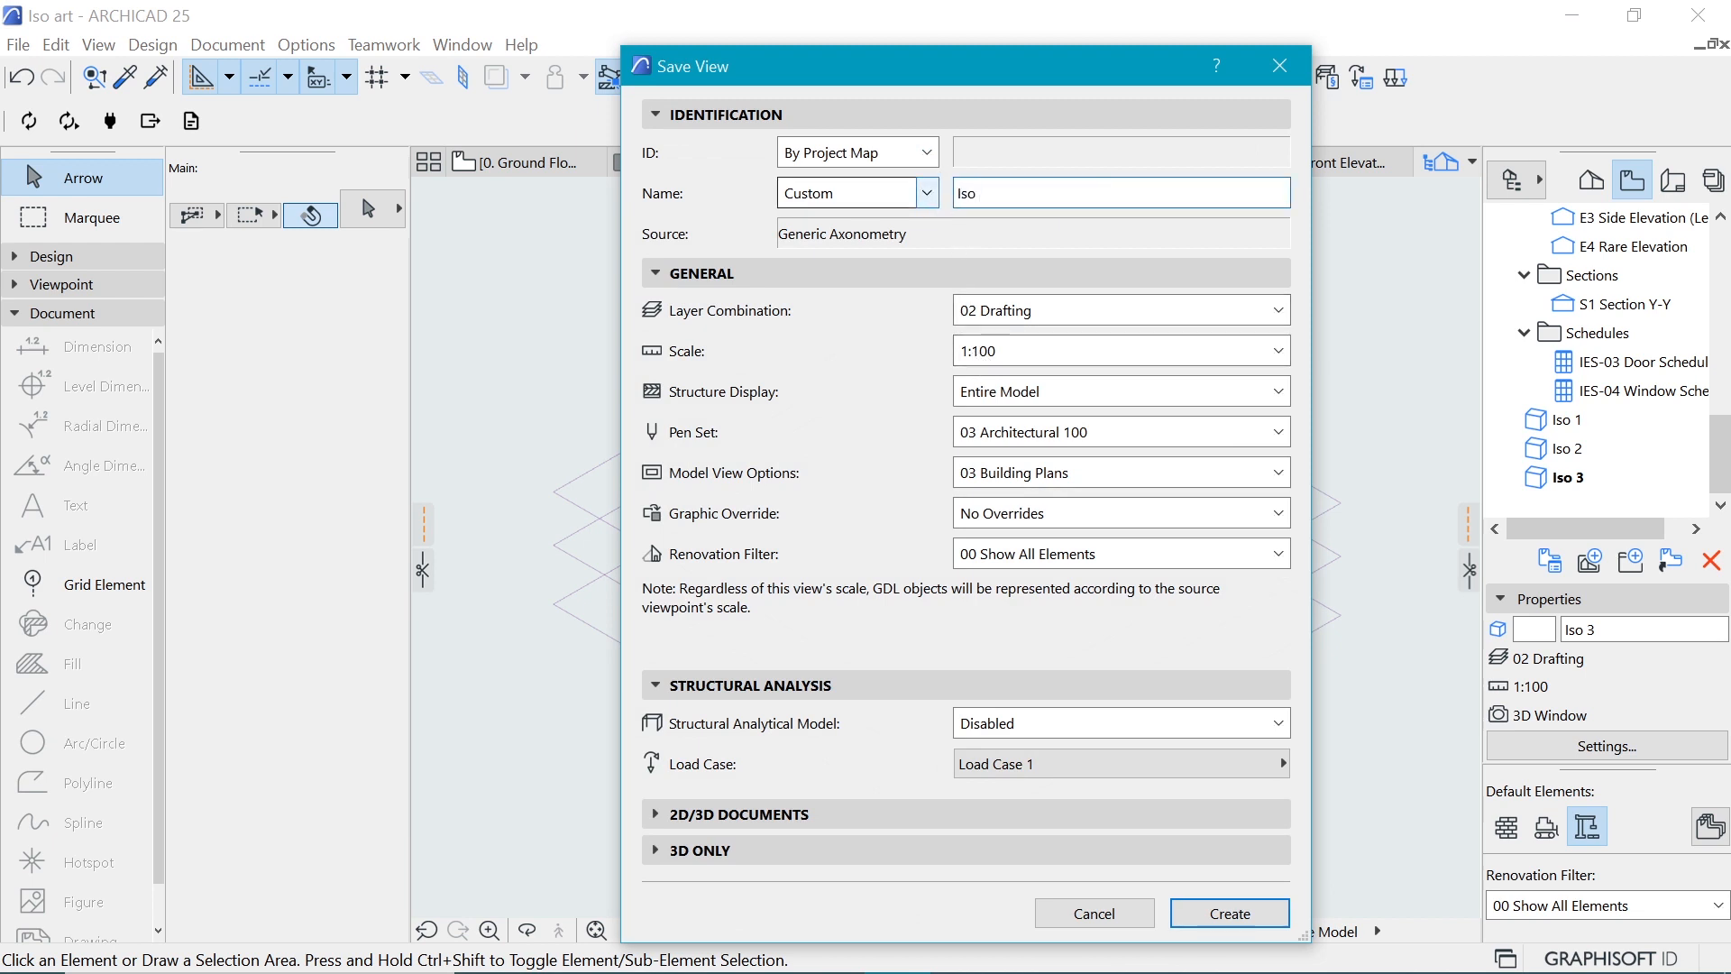
text( 4)
click(1250, 906)
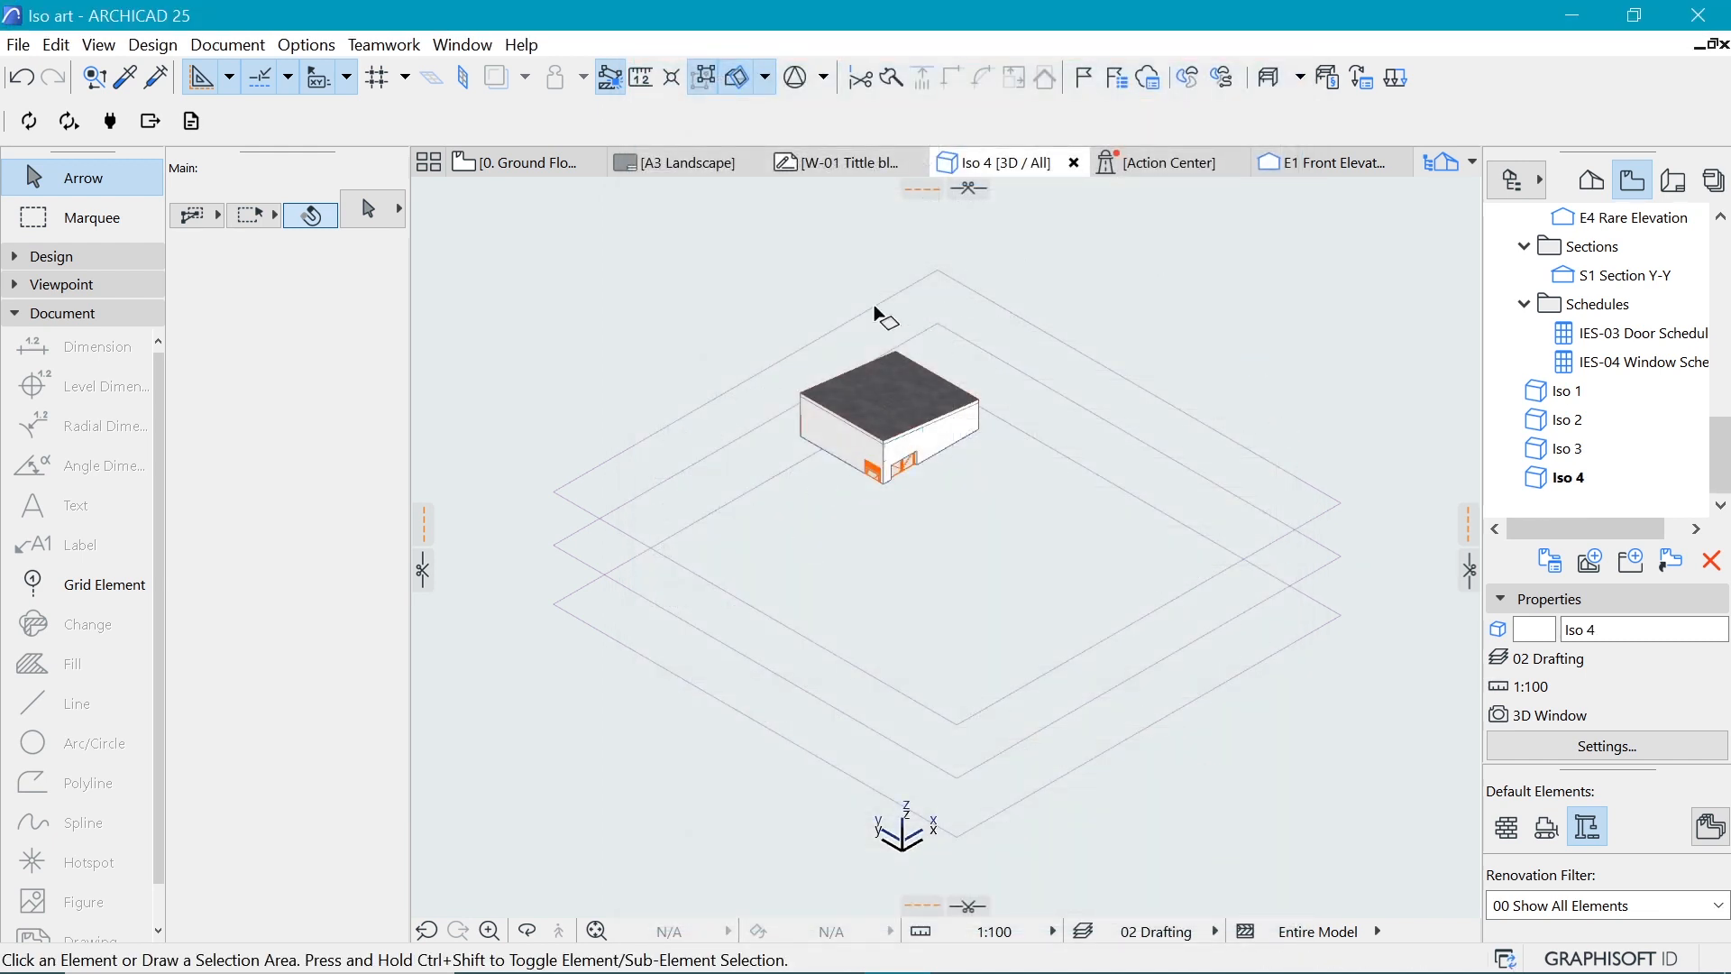
Step: Open the Iso 1 view and create a new 3D document from it with the name D01
double_click(1570, 394)
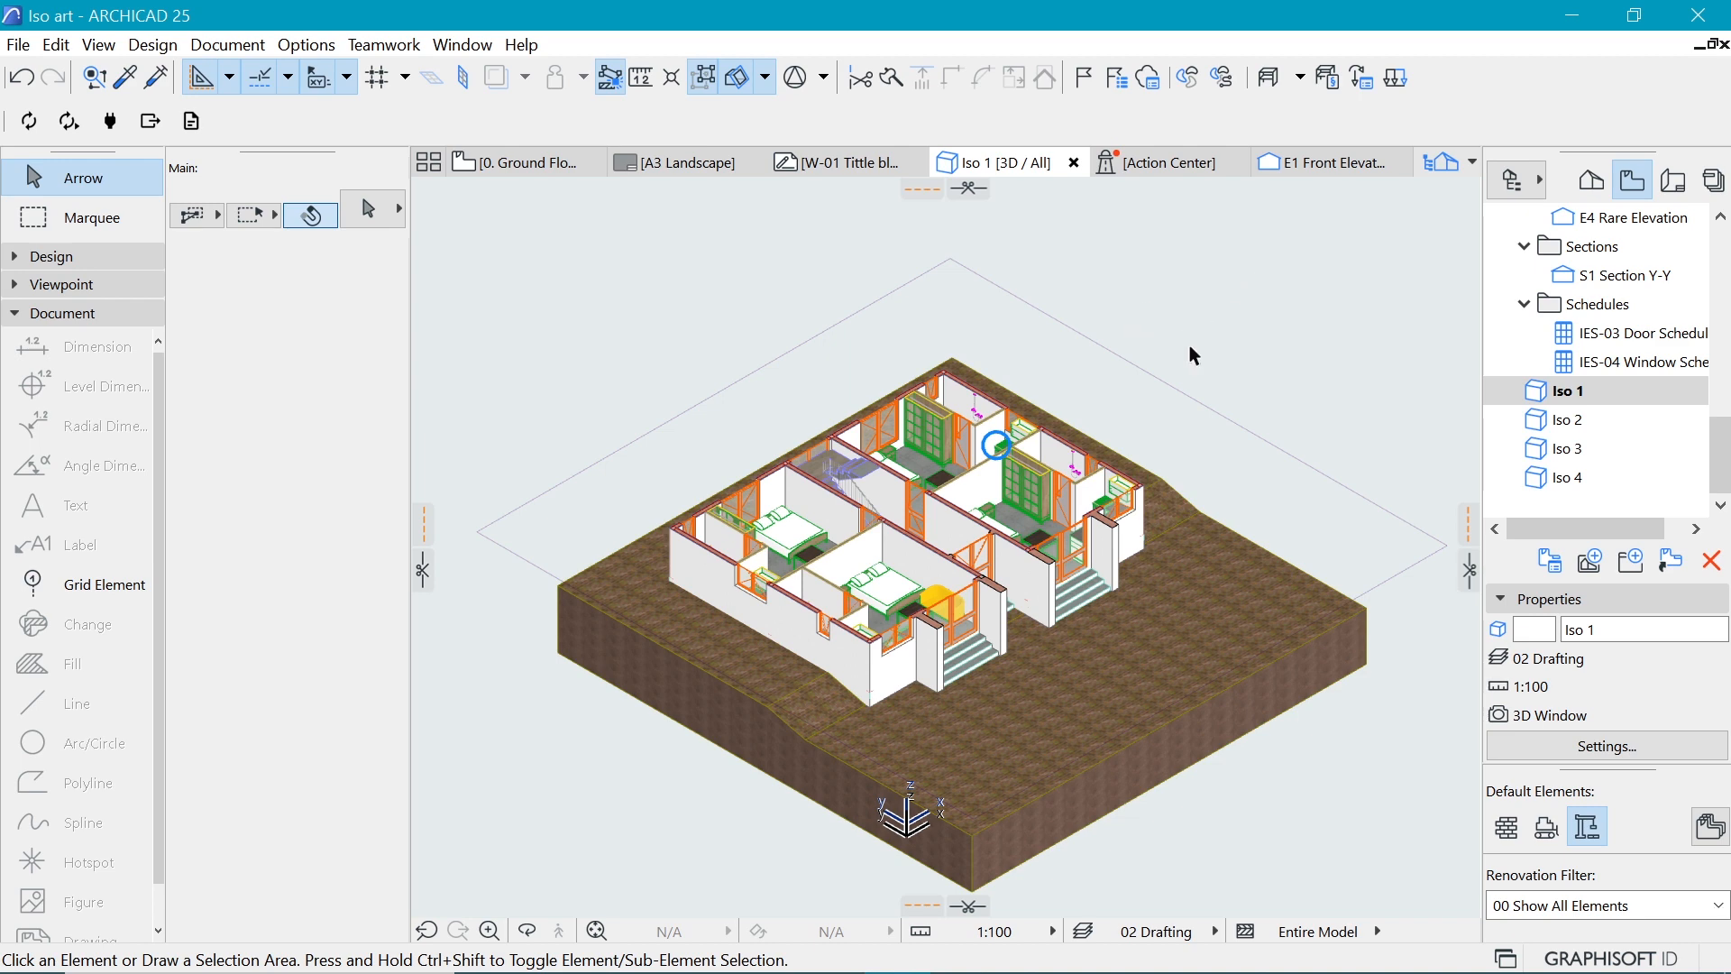
right_click(1279, 270)
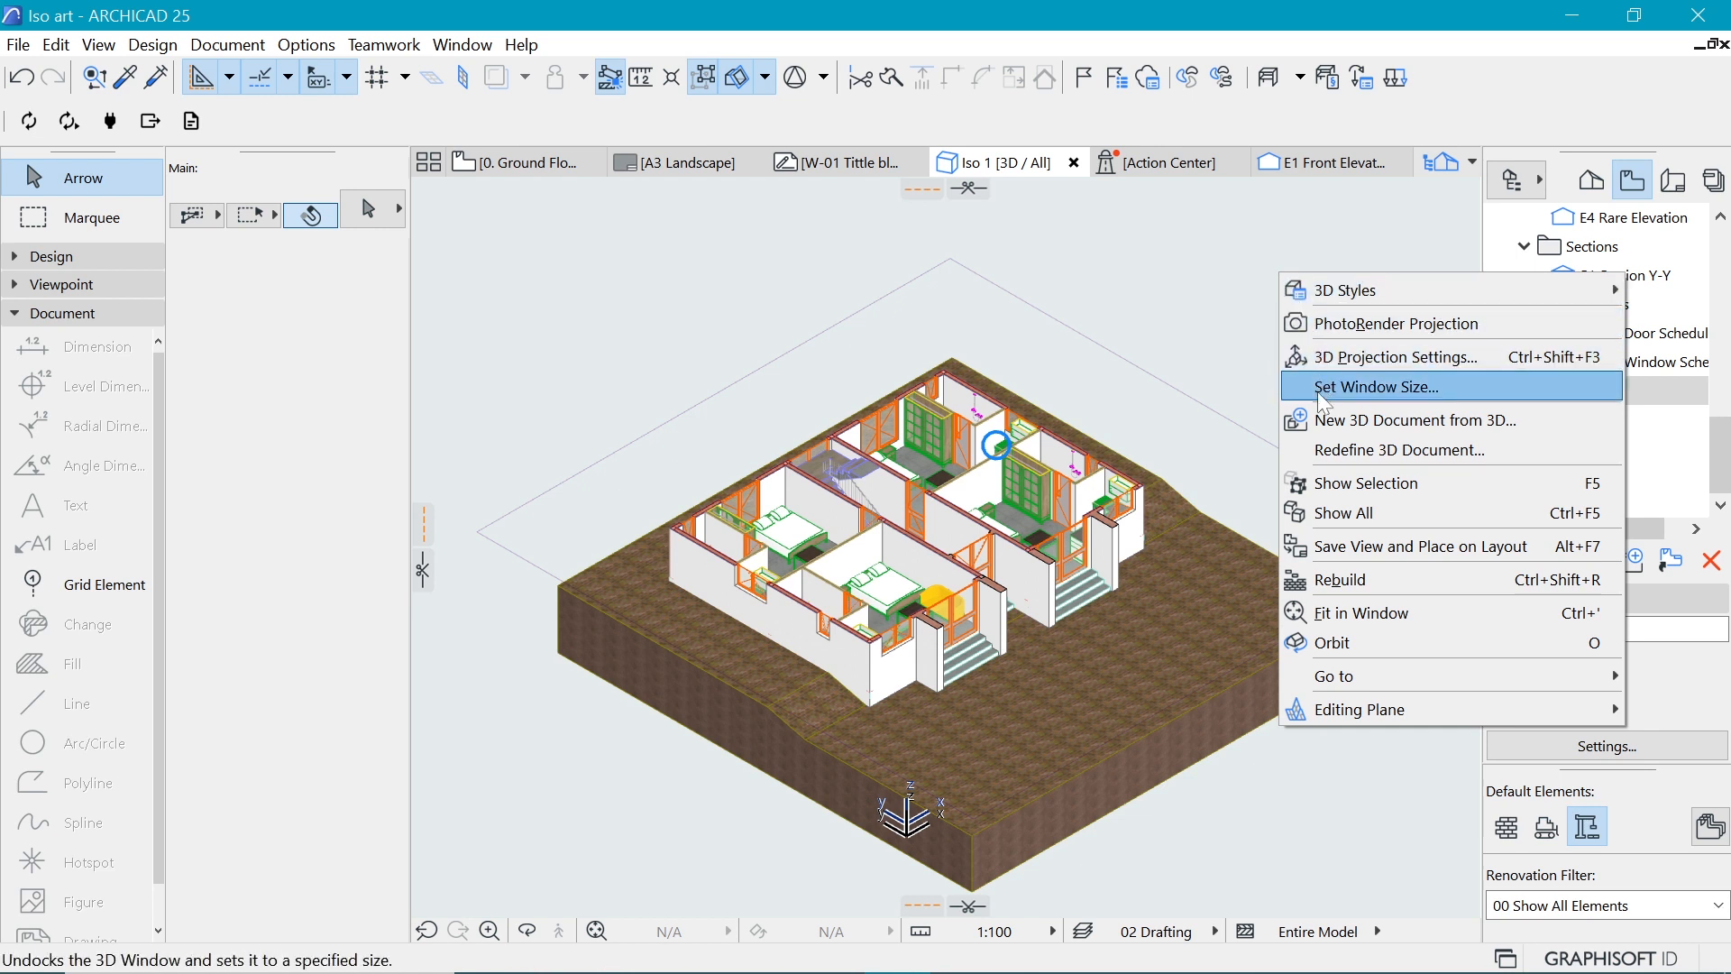
click(1320, 421)
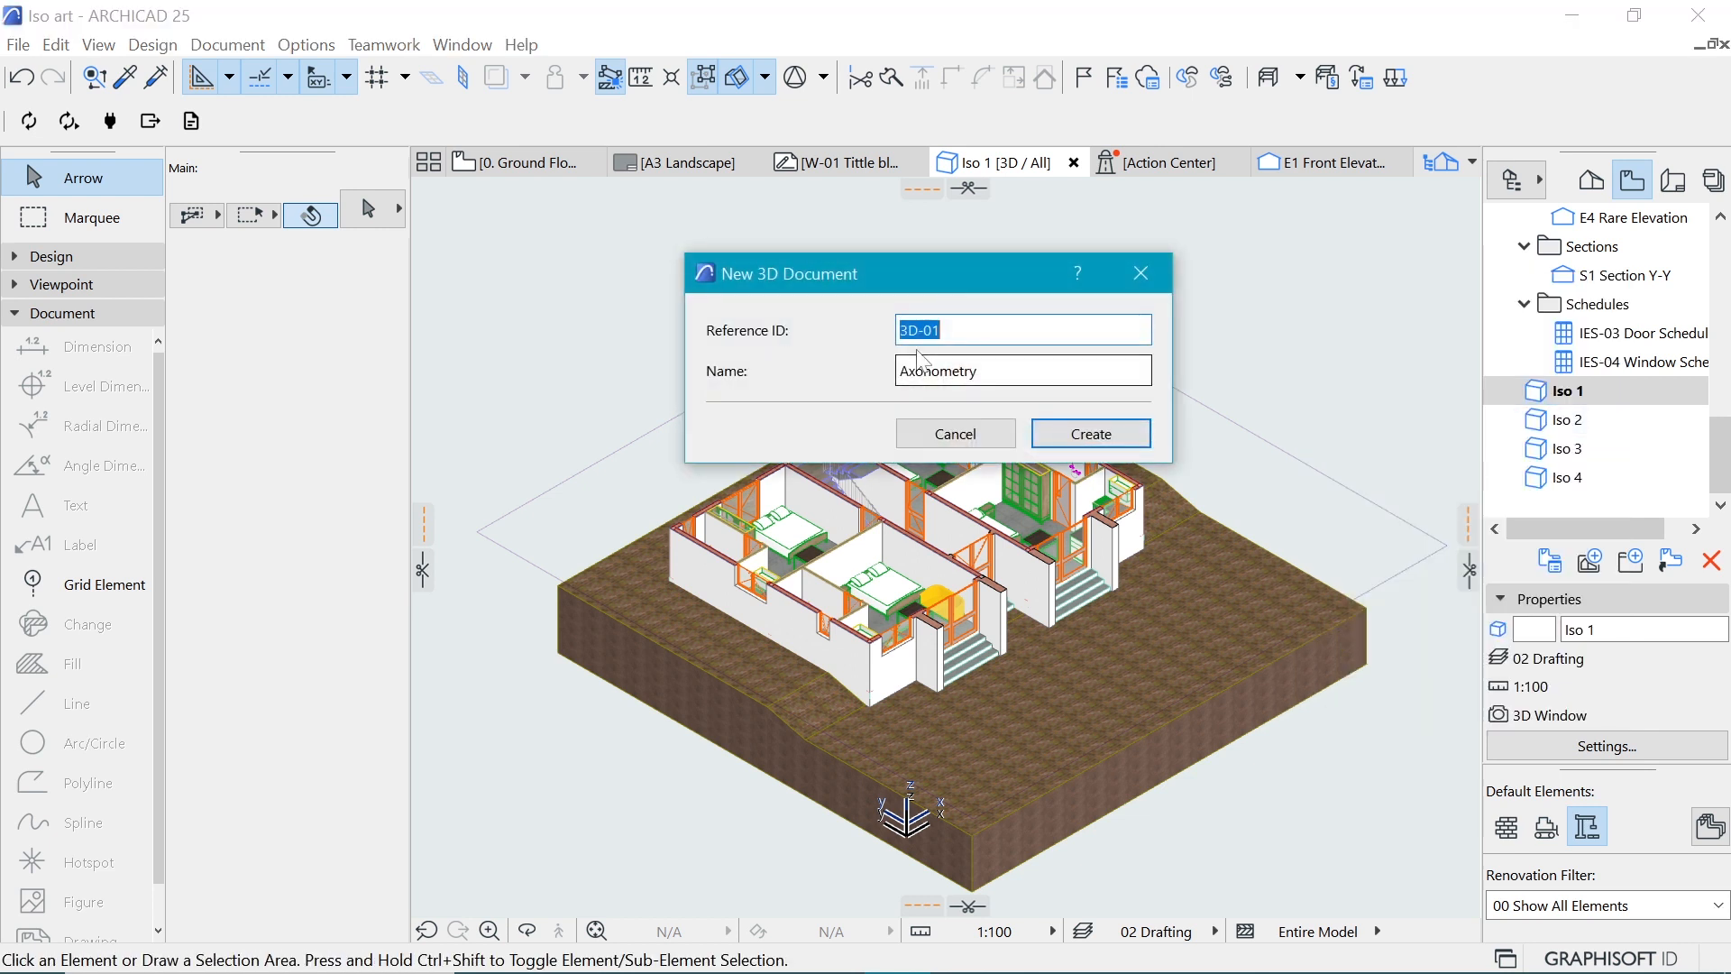
key(Tab)
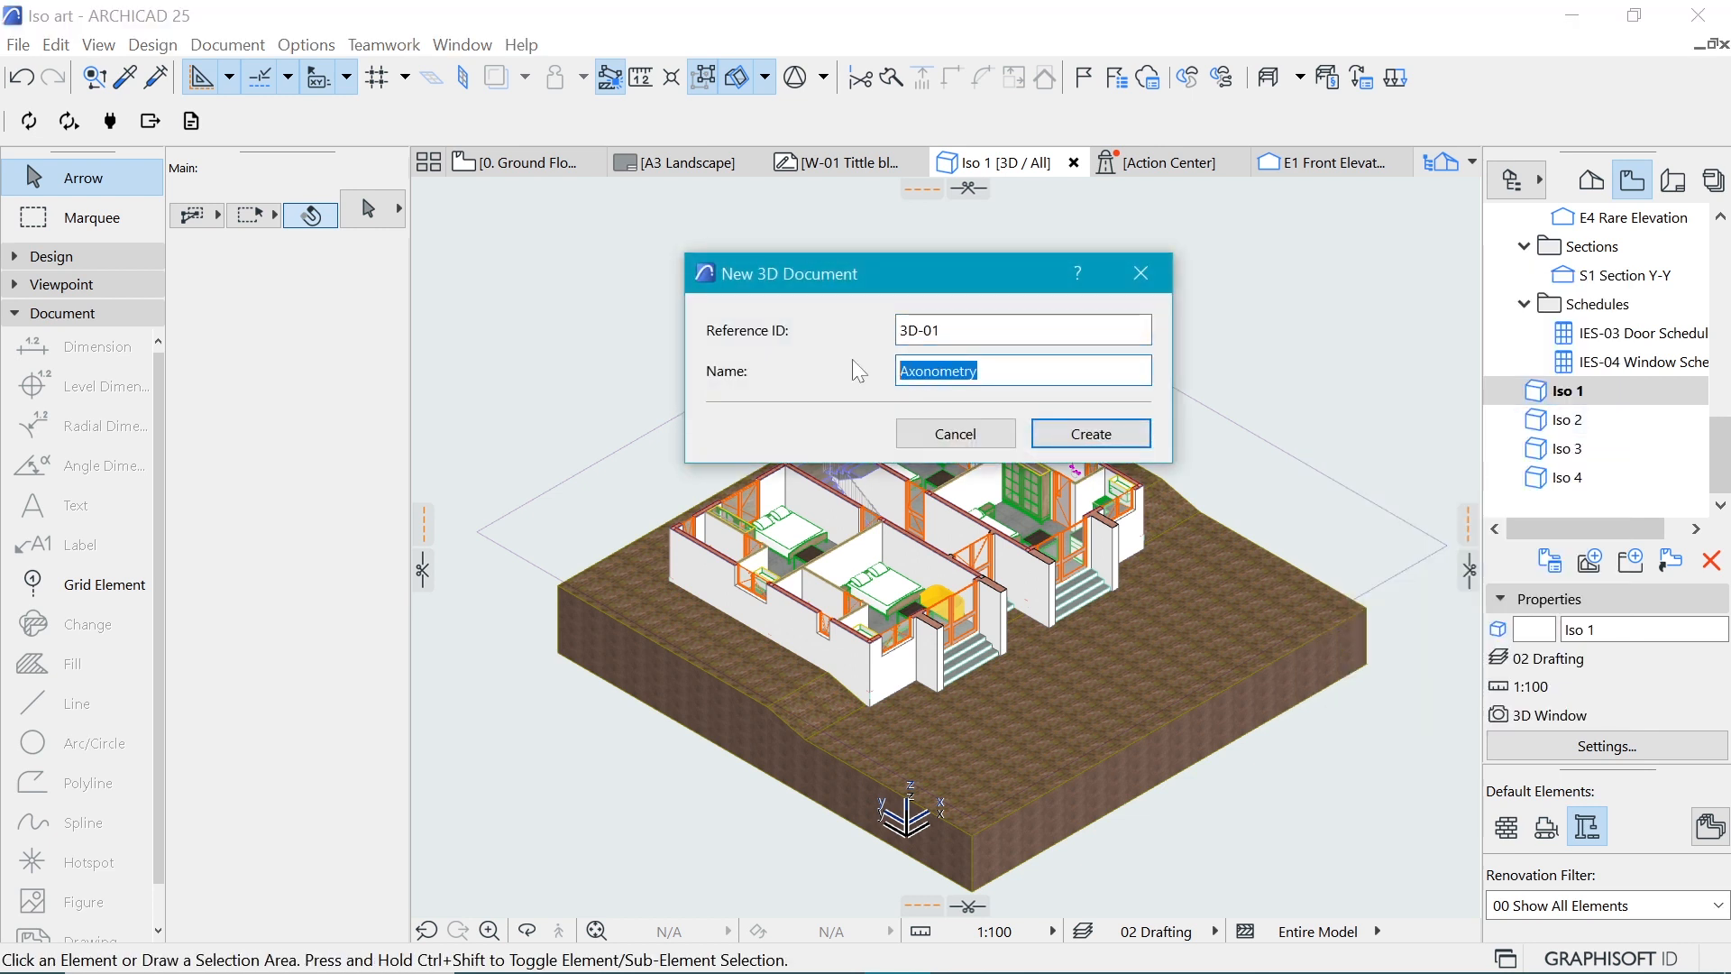
text(D01)
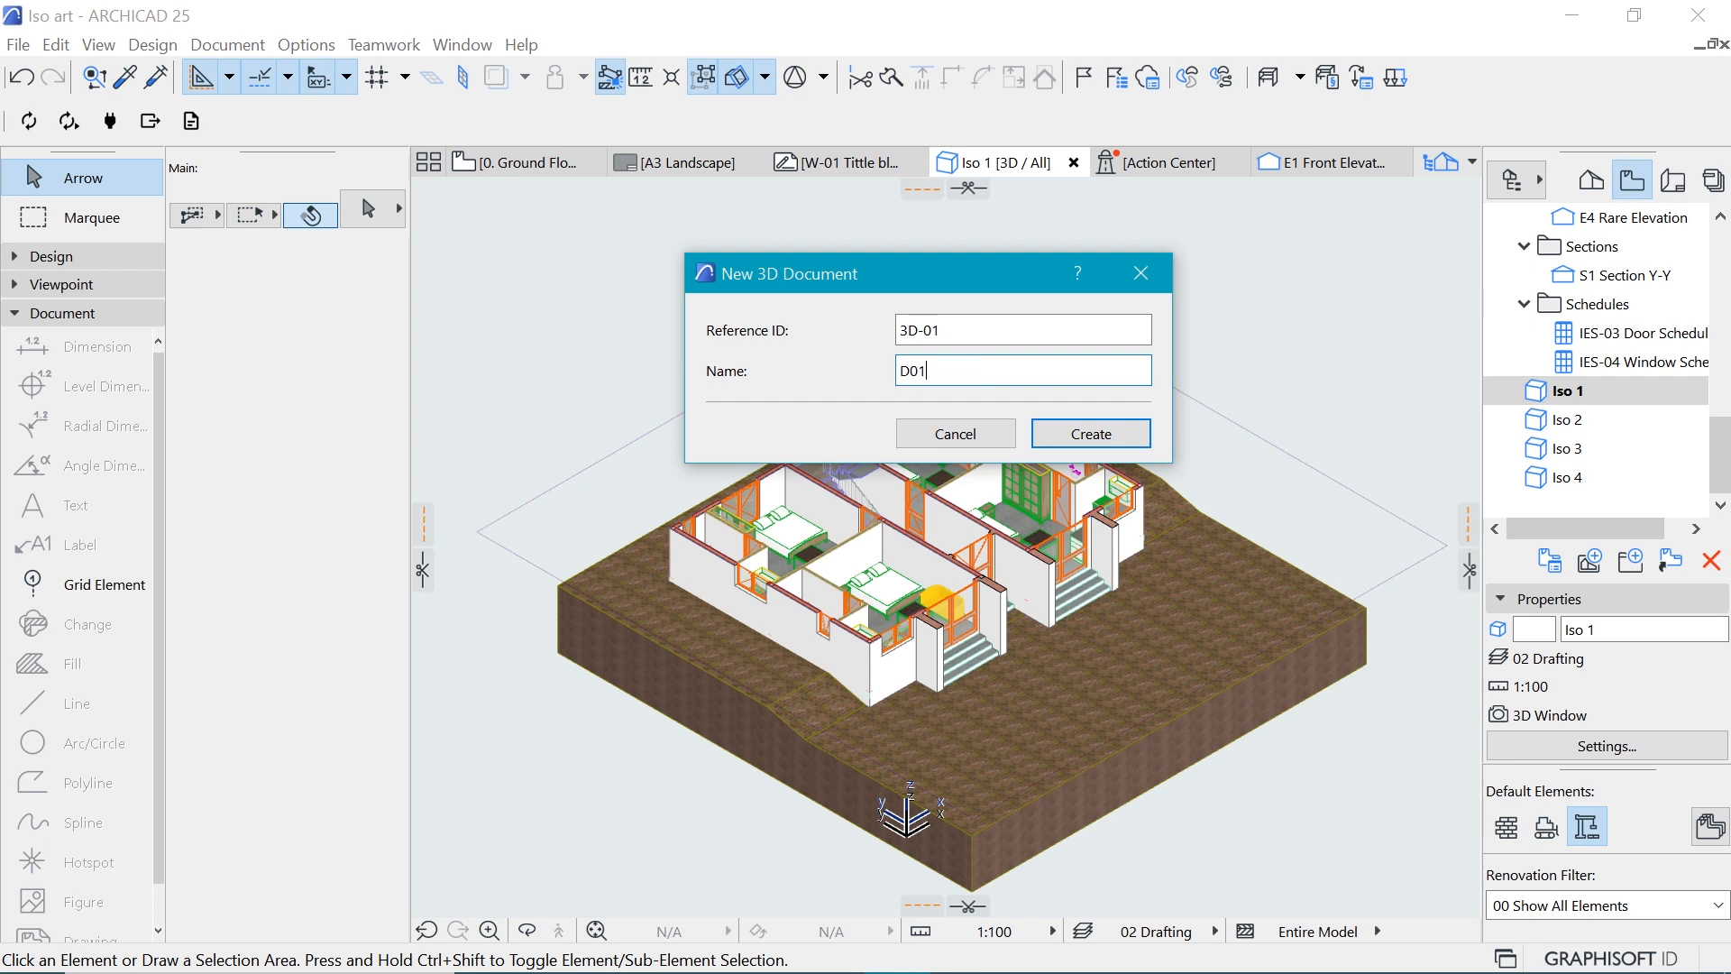
click(1054, 426)
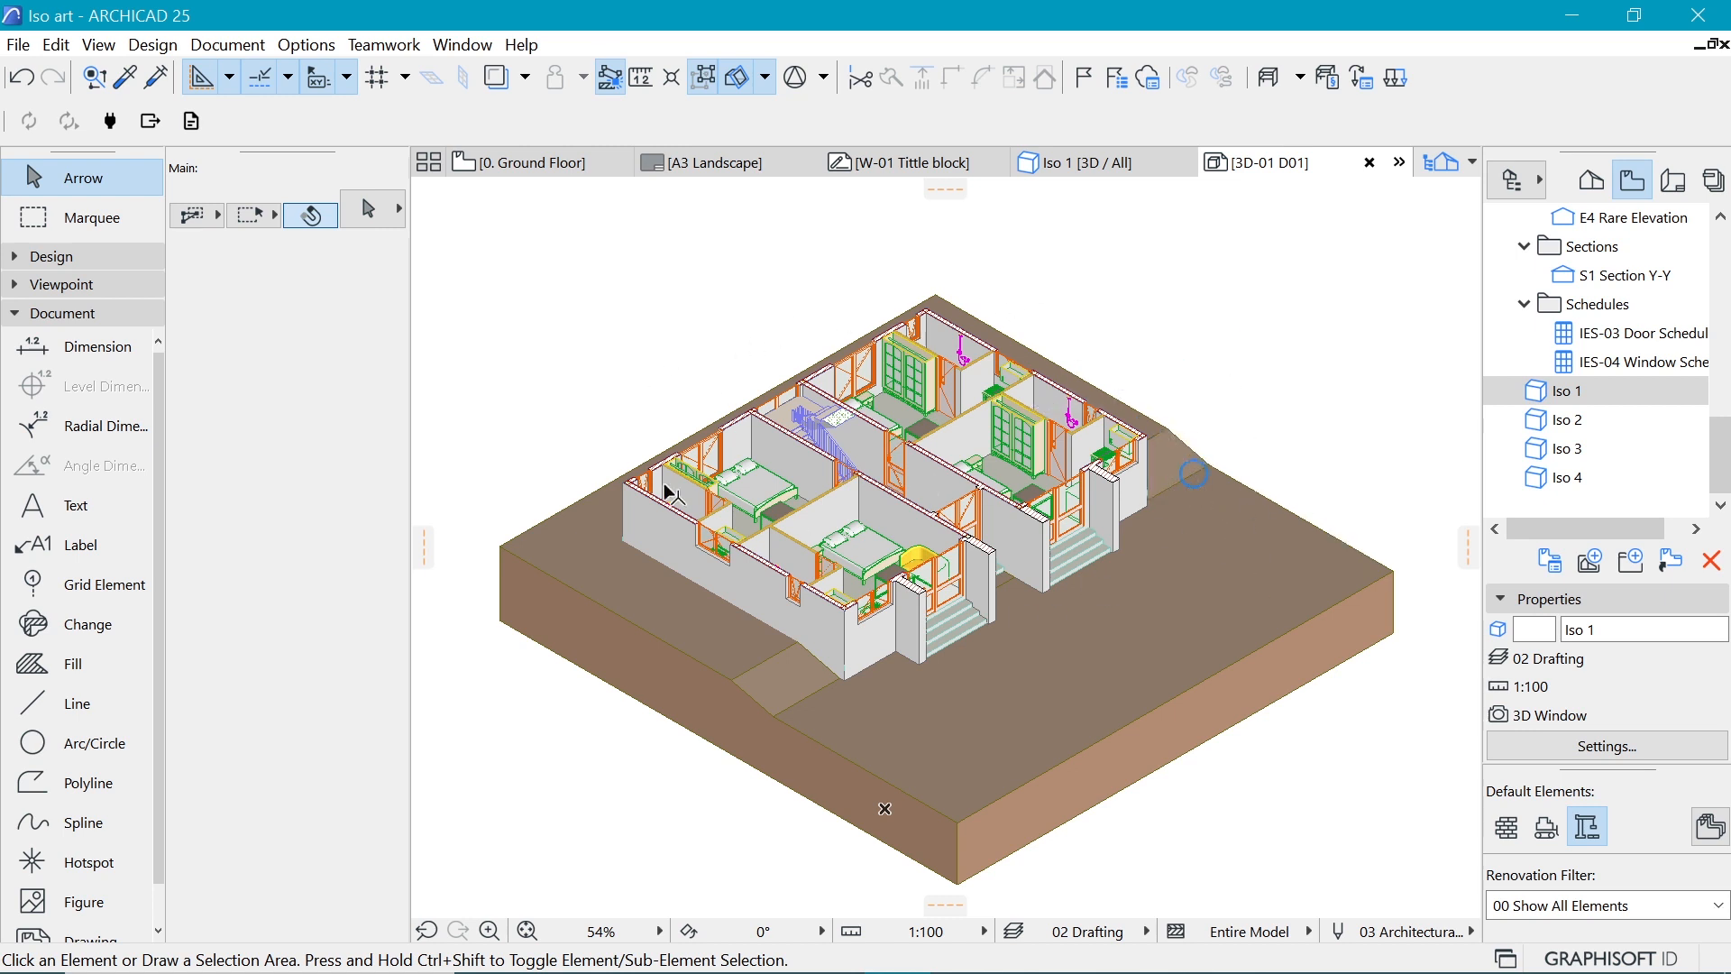
Step: Enable uniform cut pens for the cut elements in the 3D document settings of D01
right_click(1327, 227)
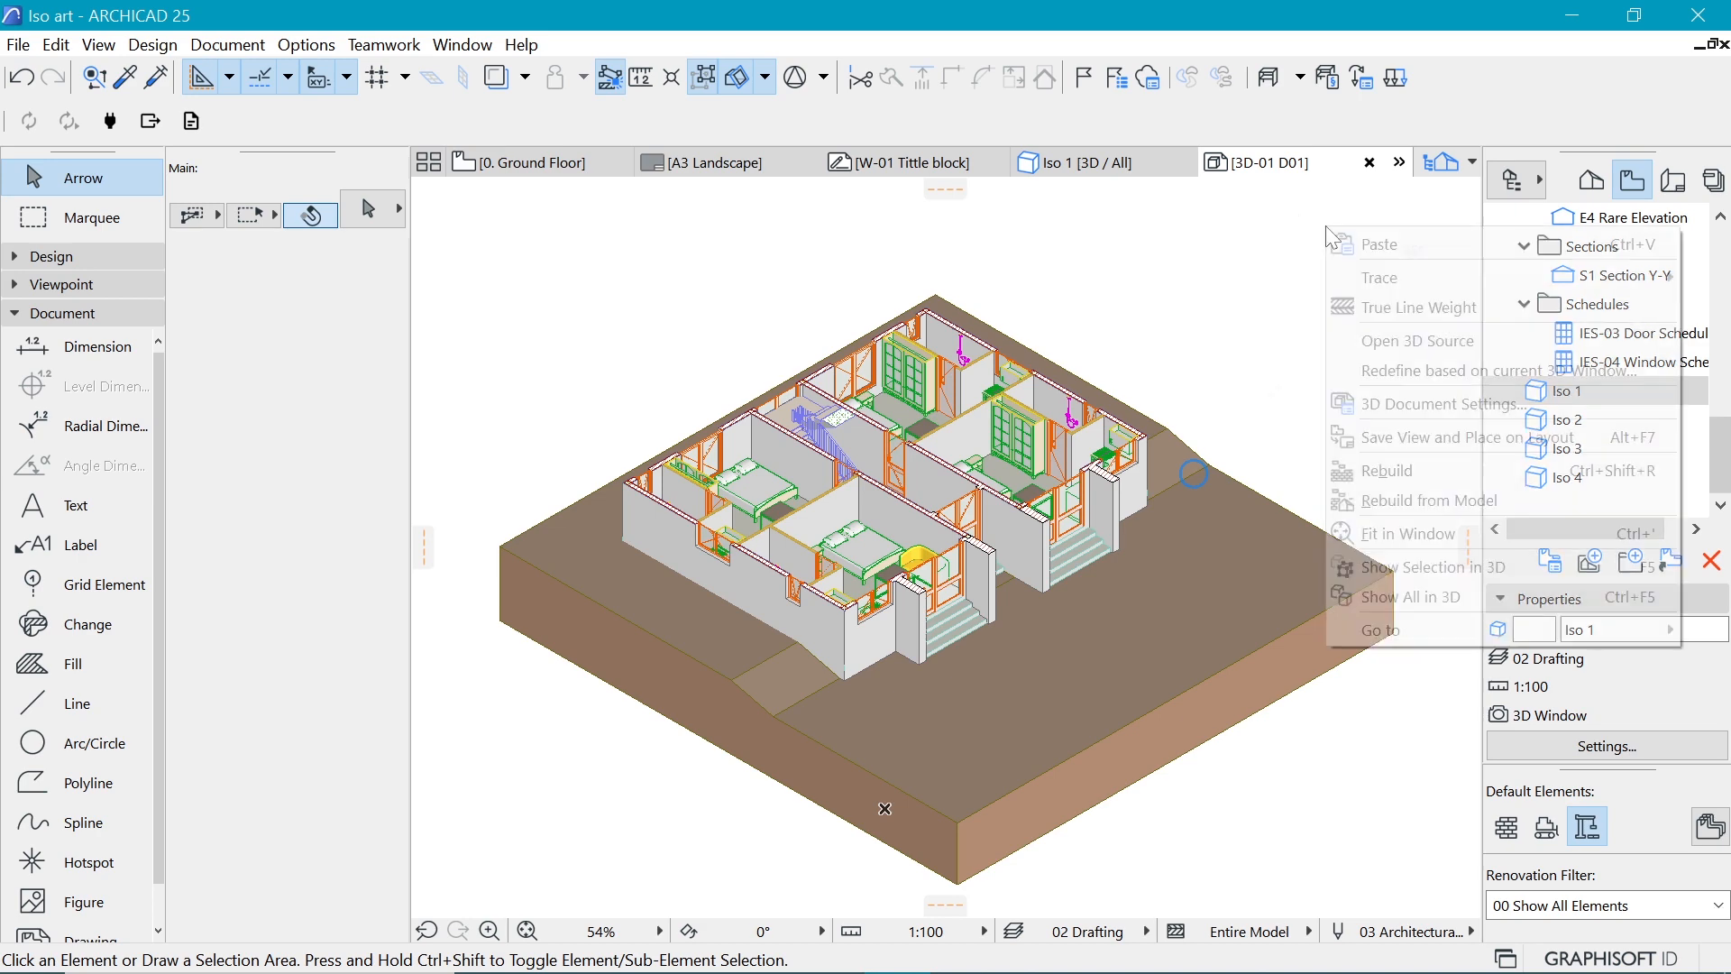
click(1389, 403)
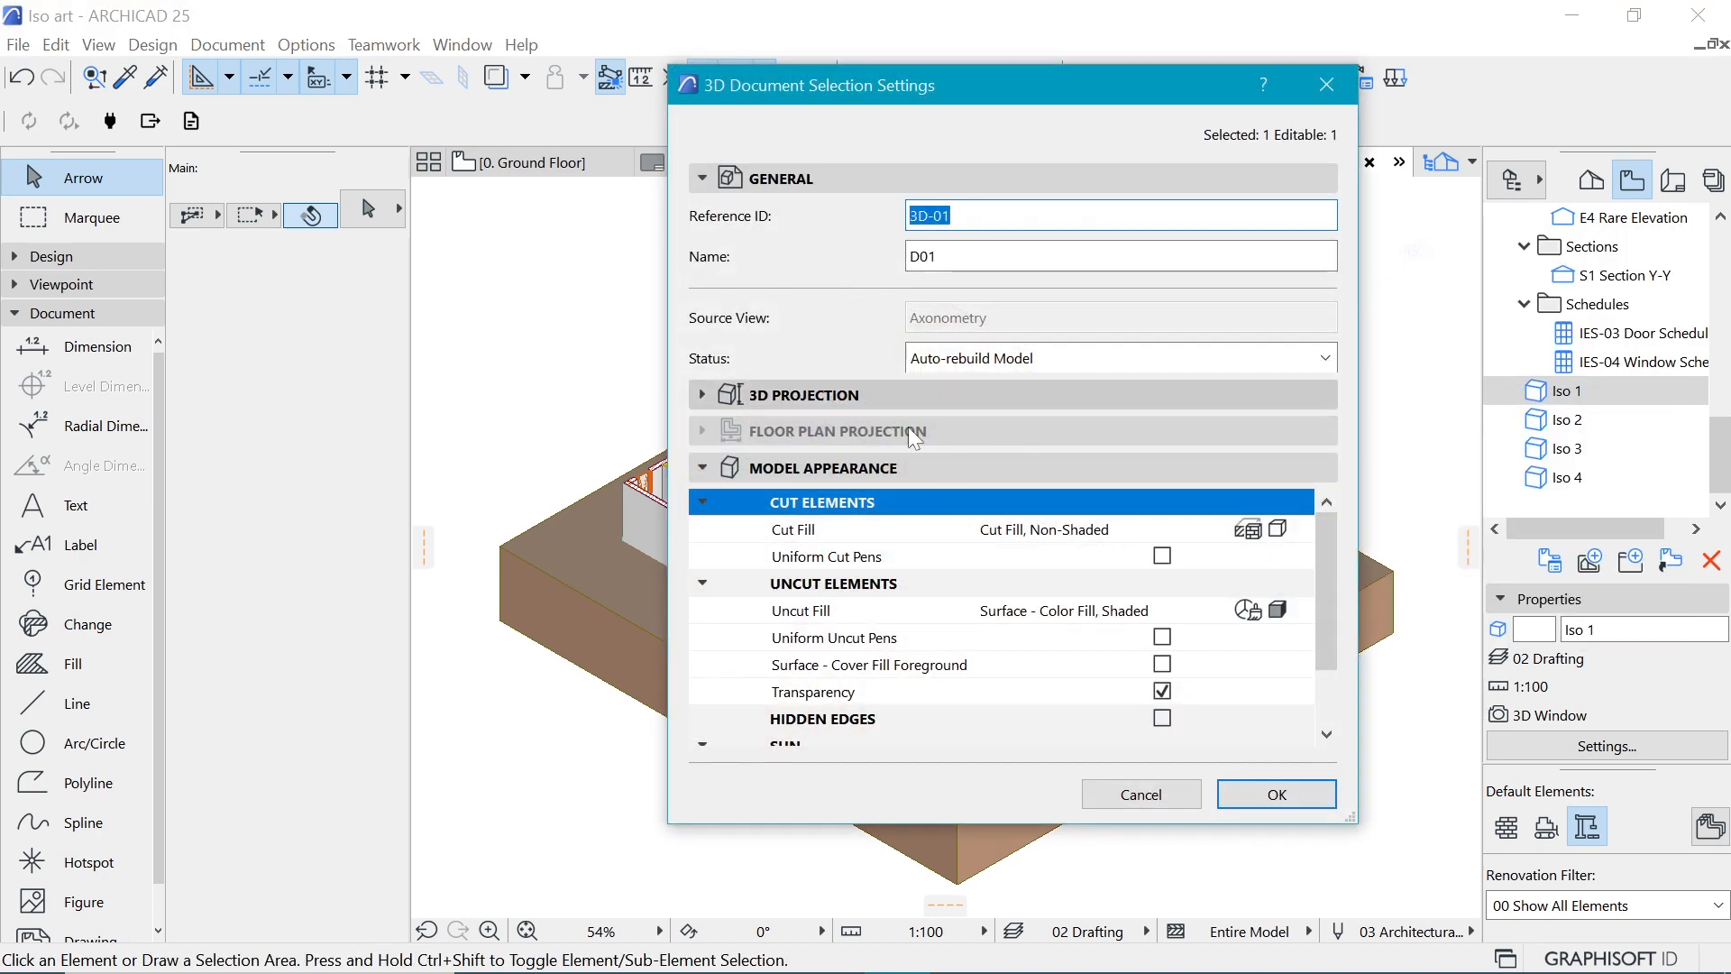
mouse_move(1333, 582)
mouse_down()
mouse_move(1323, 642)
mouse_move(1322, 512)
mouse_move(1326, 633)
mouse_move(1333, 565)
mouse_up()
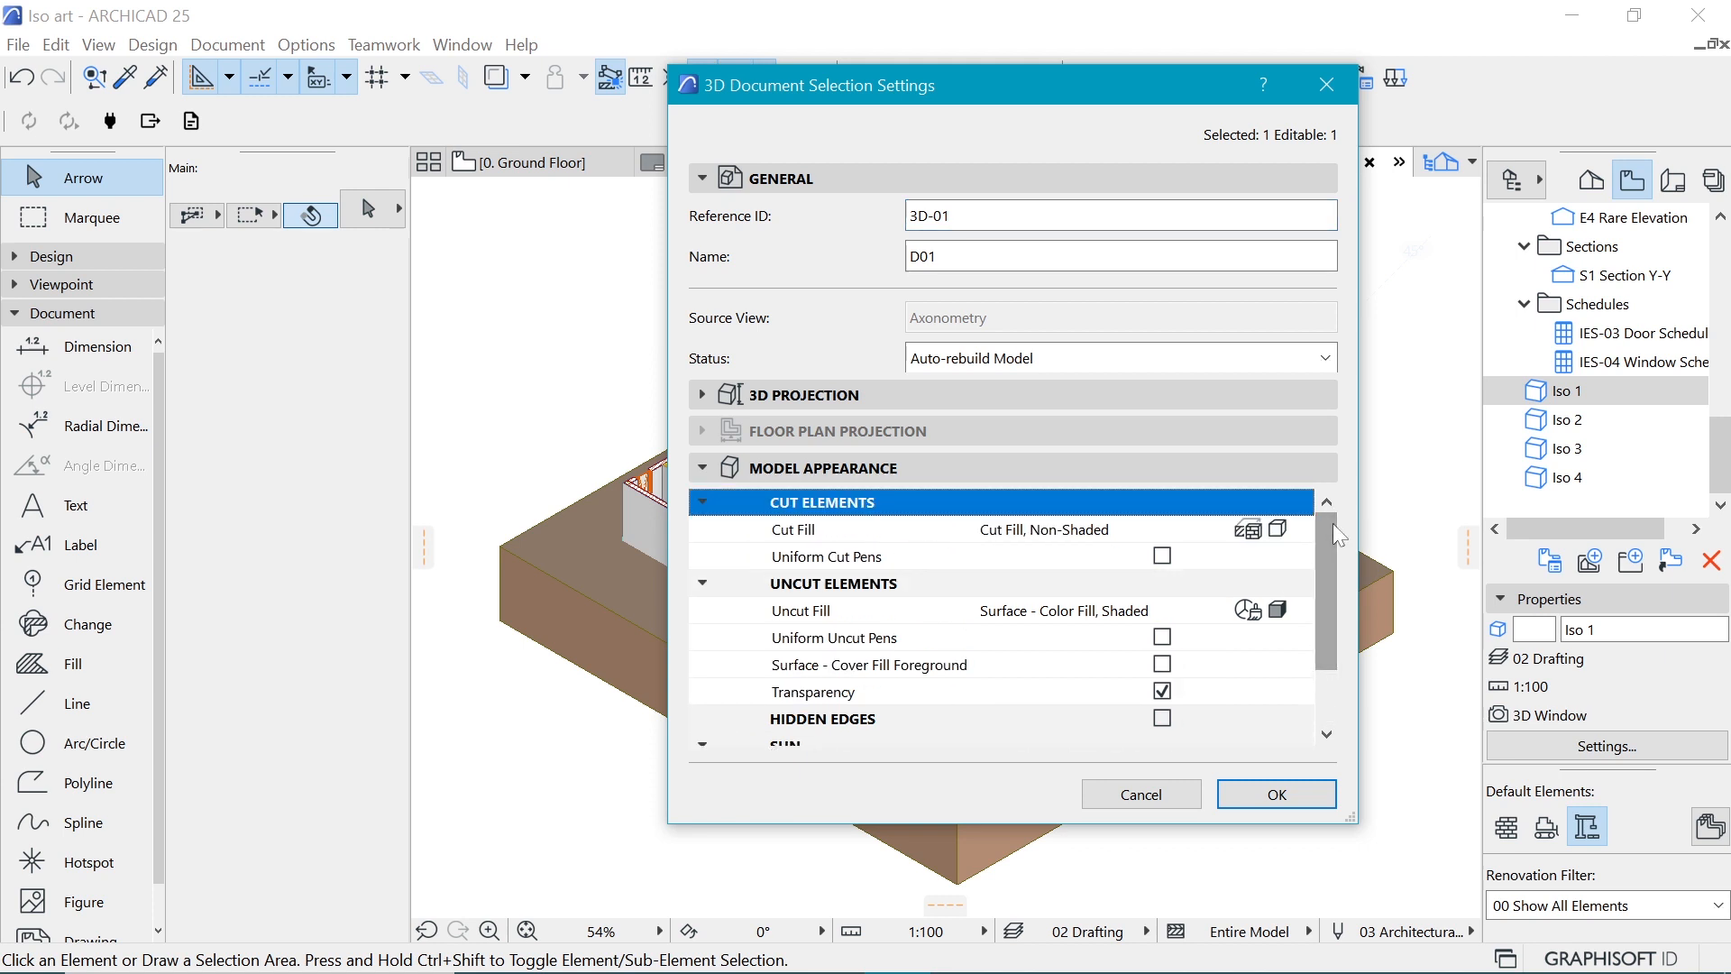
click(785, 563)
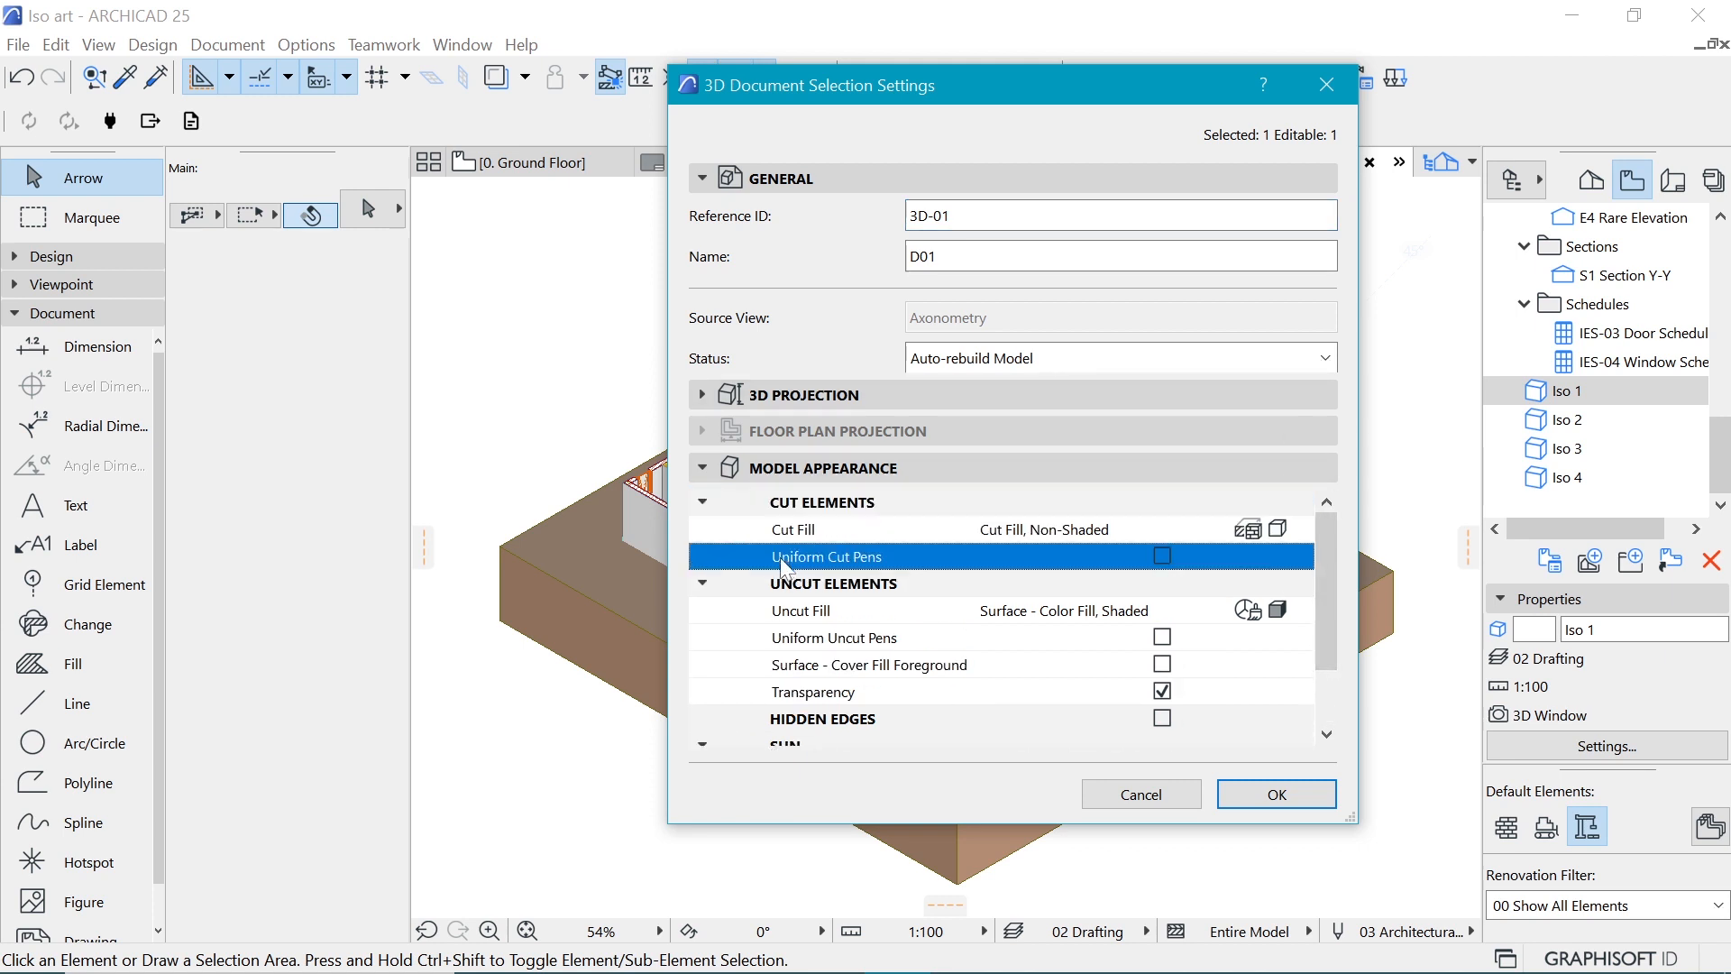
click(1162, 555)
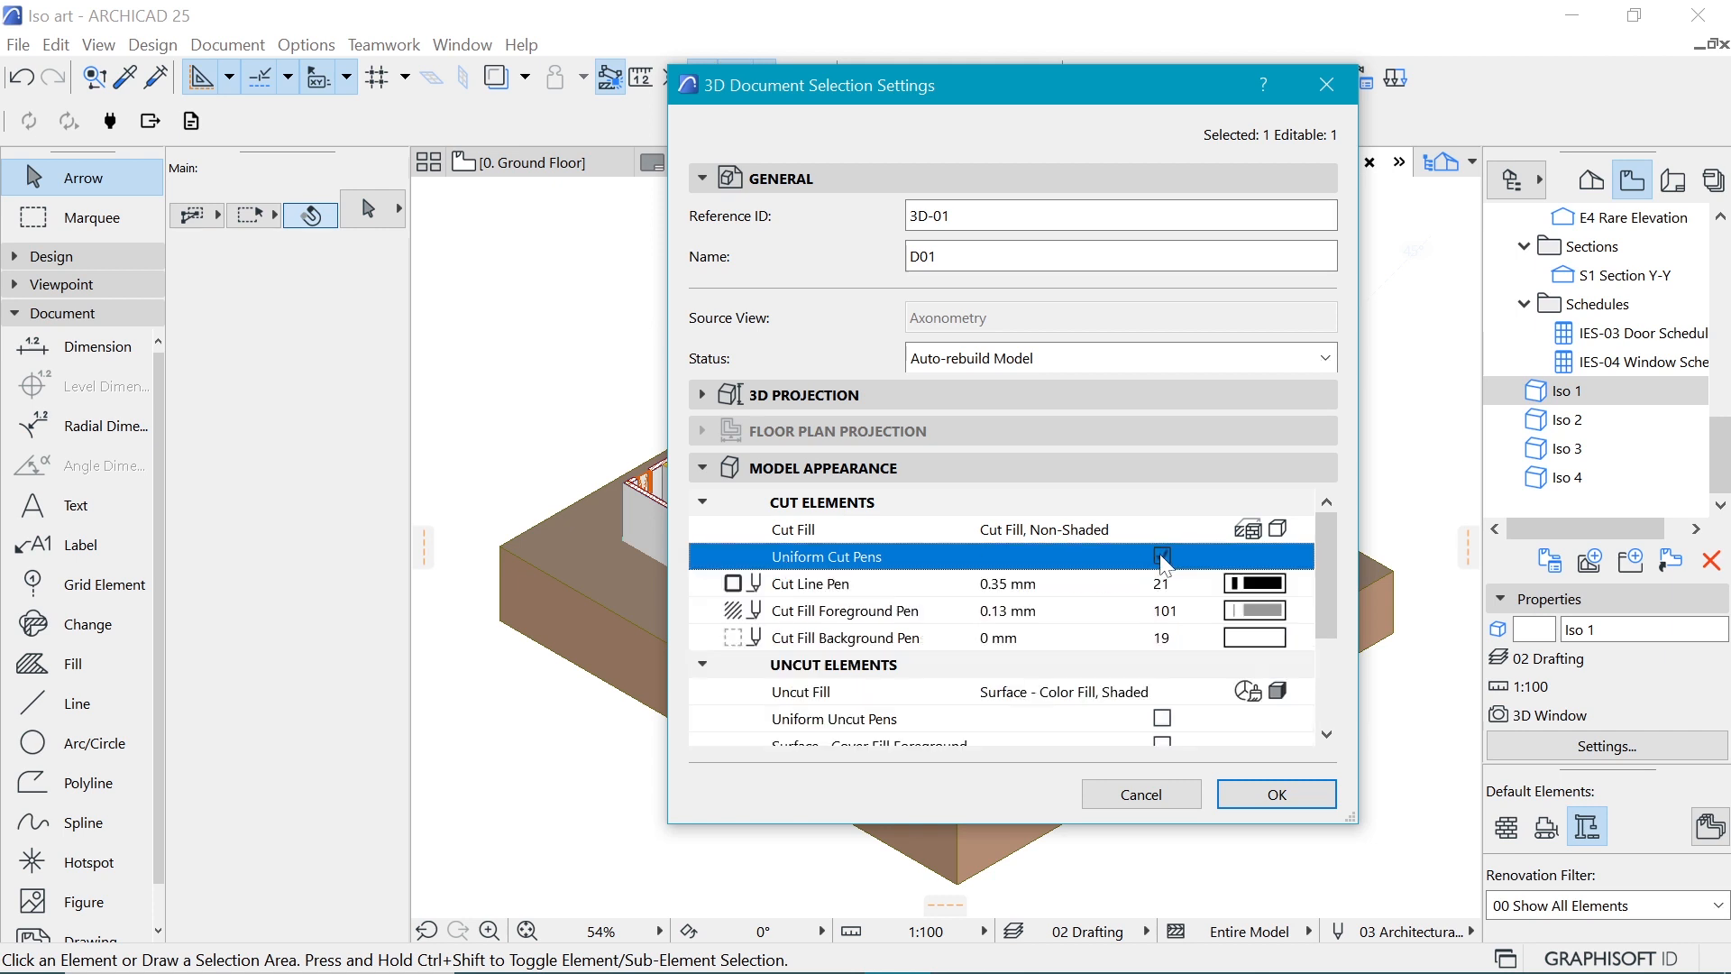
Step: Set the cut line, cut fill foreground and cut fill background pens to the blue pen 6
click(1280, 584)
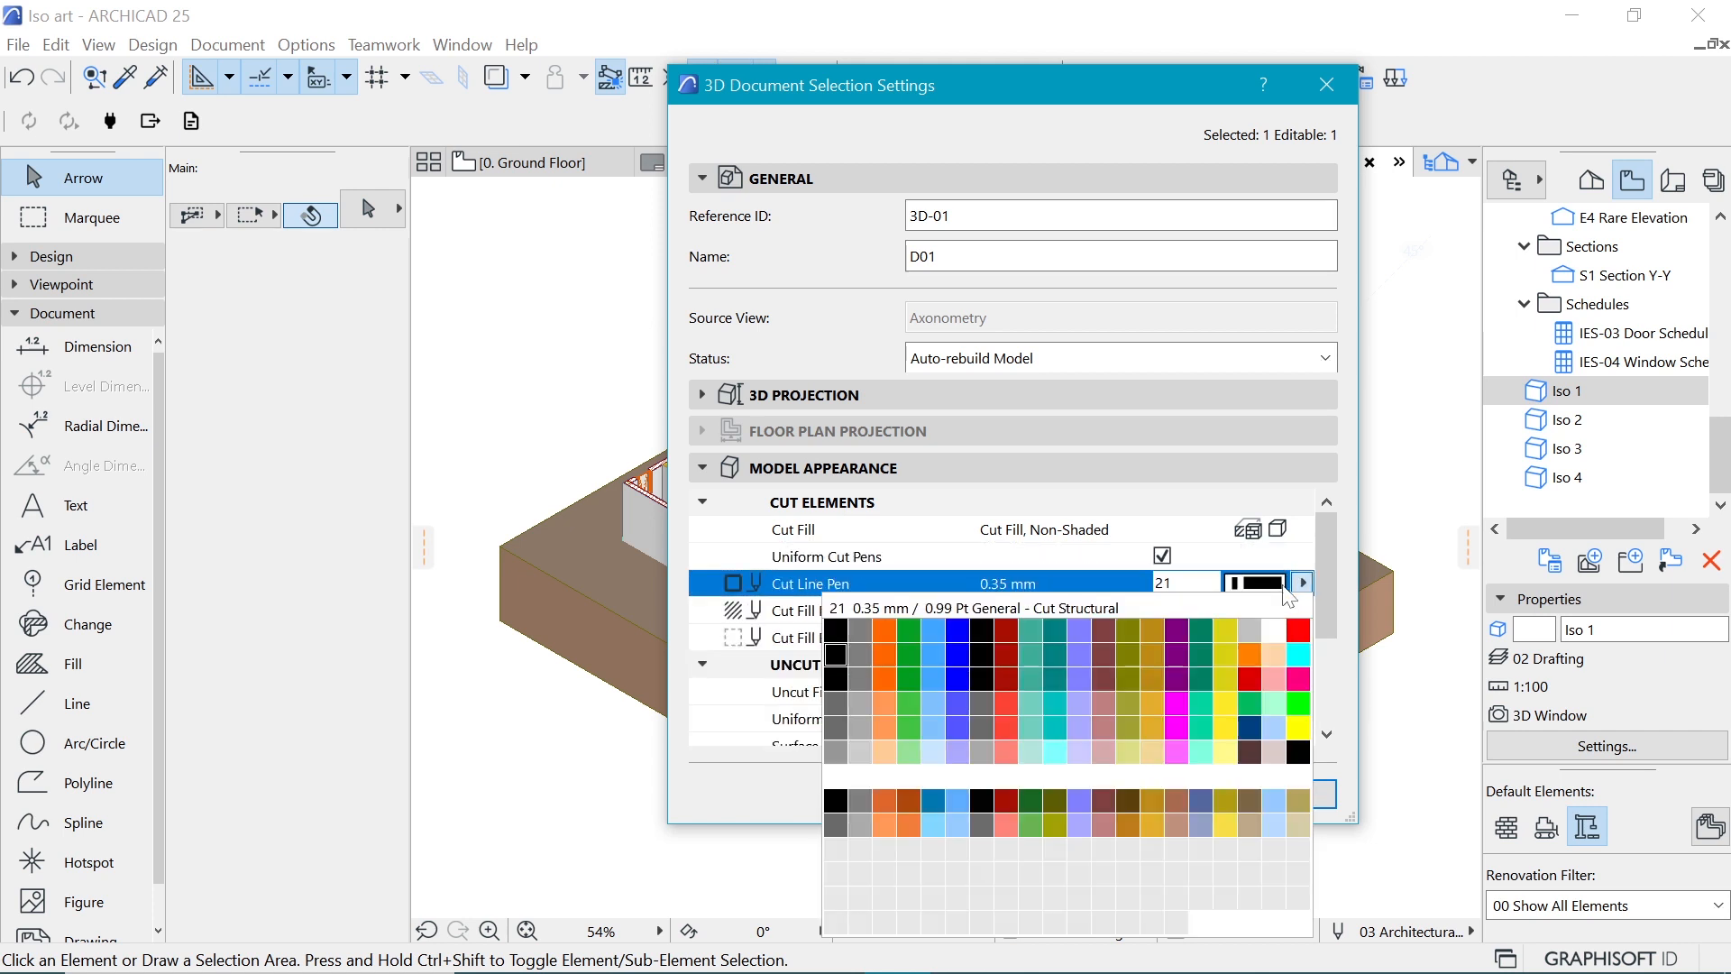
click(958, 629)
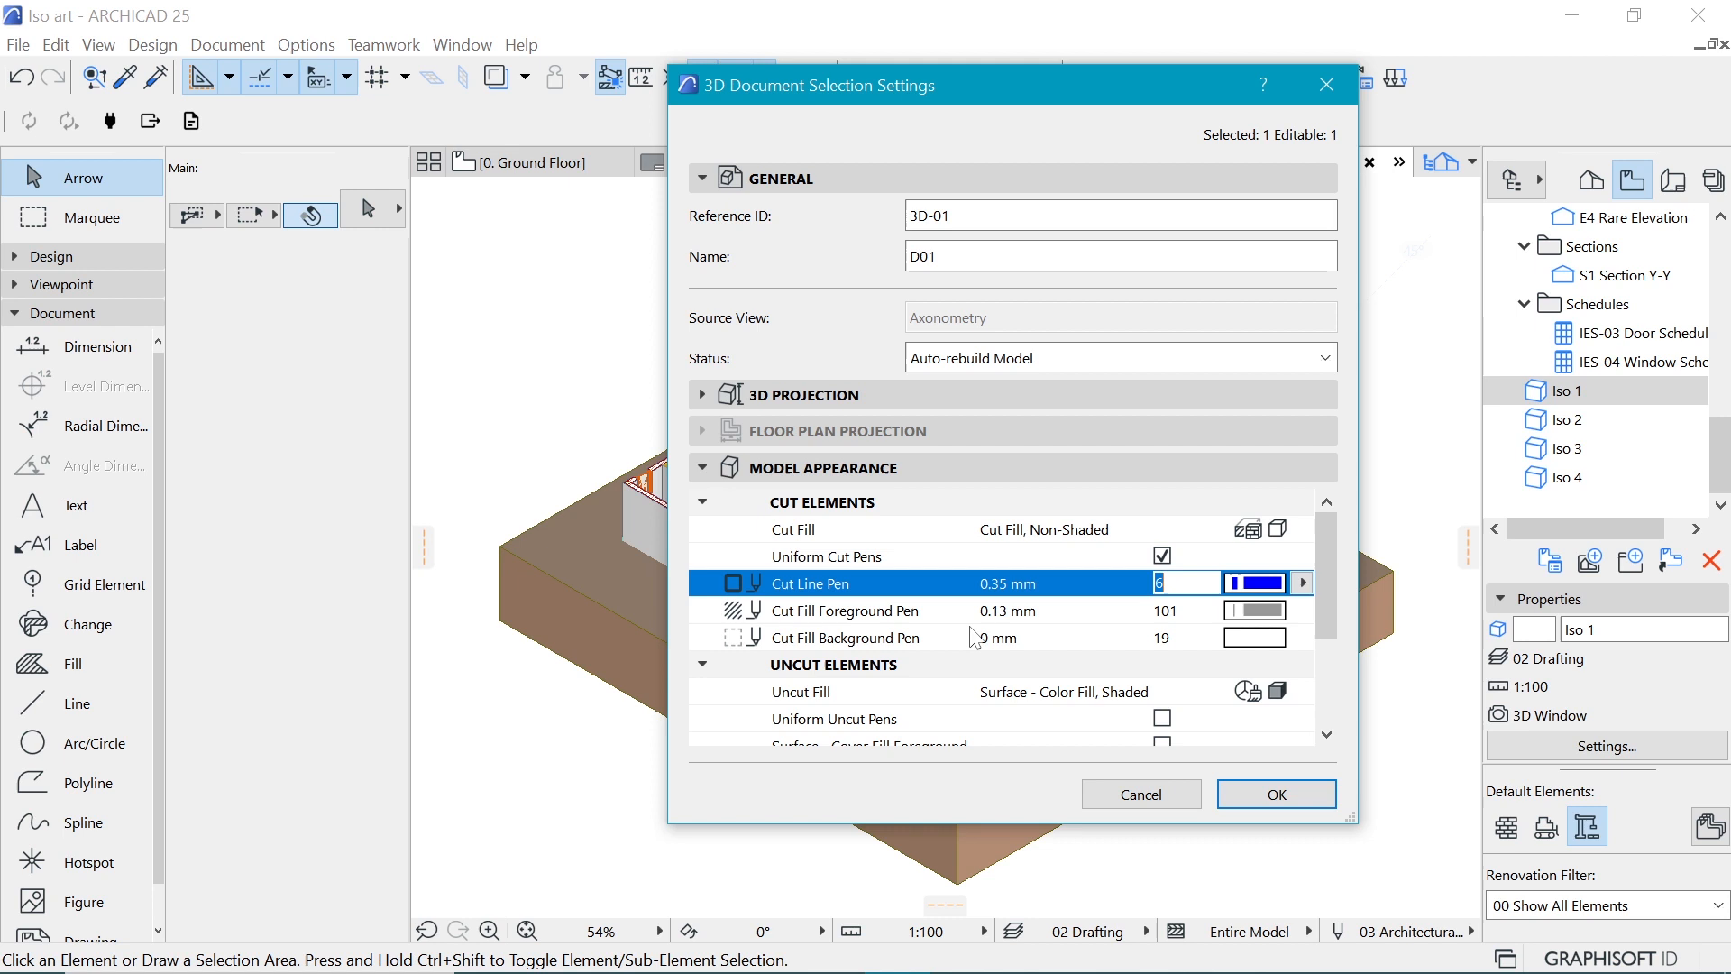
click(1304, 612)
click(958, 629)
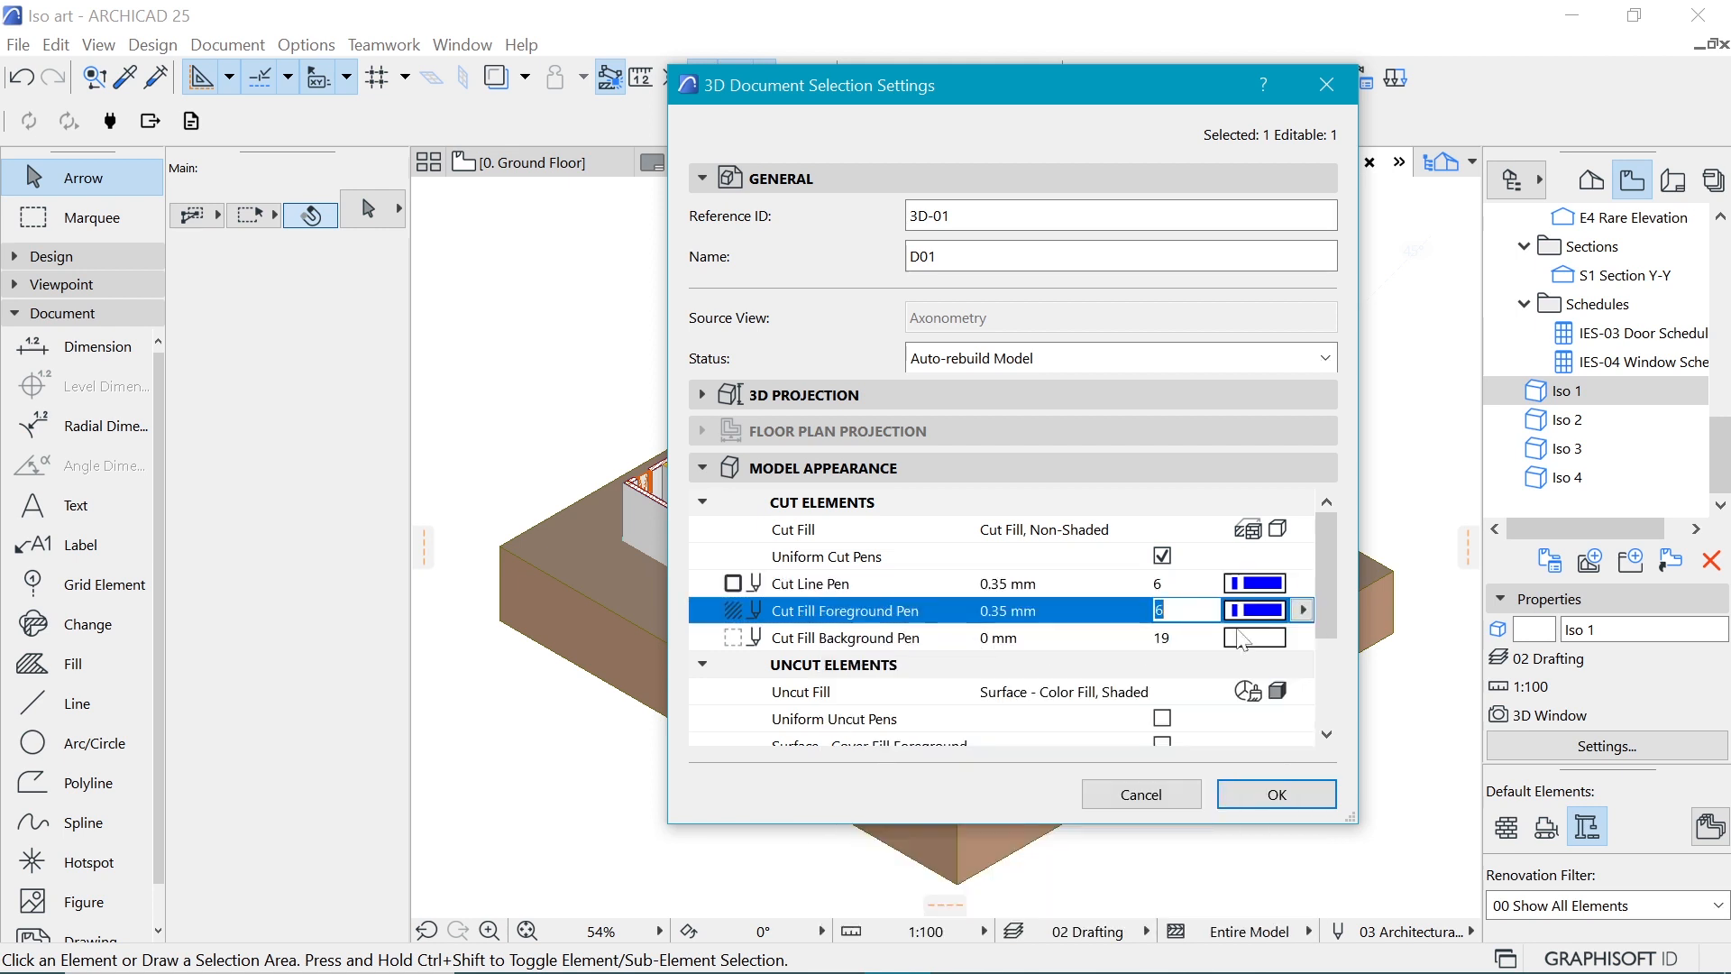
click(1304, 638)
click(959, 338)
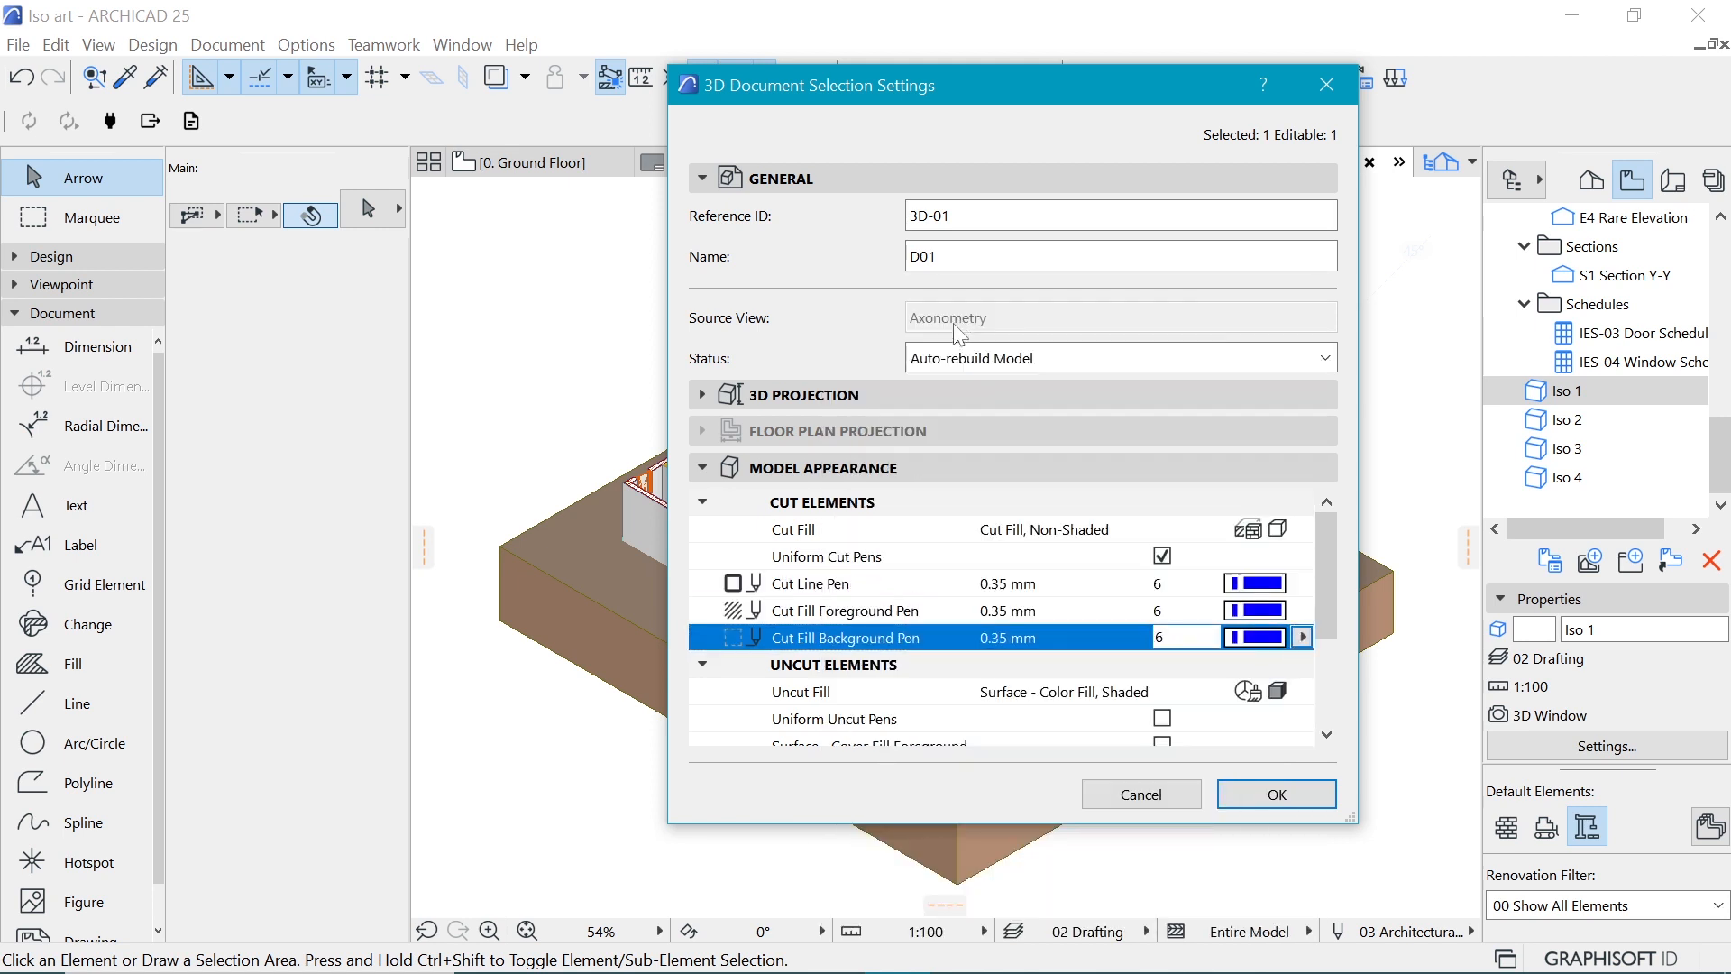
Step: Set the uncut fill of 3D document D01 to Uniform Pen - Color Fill, Non-Shaded
drag(1318, 541, 1328, 608)
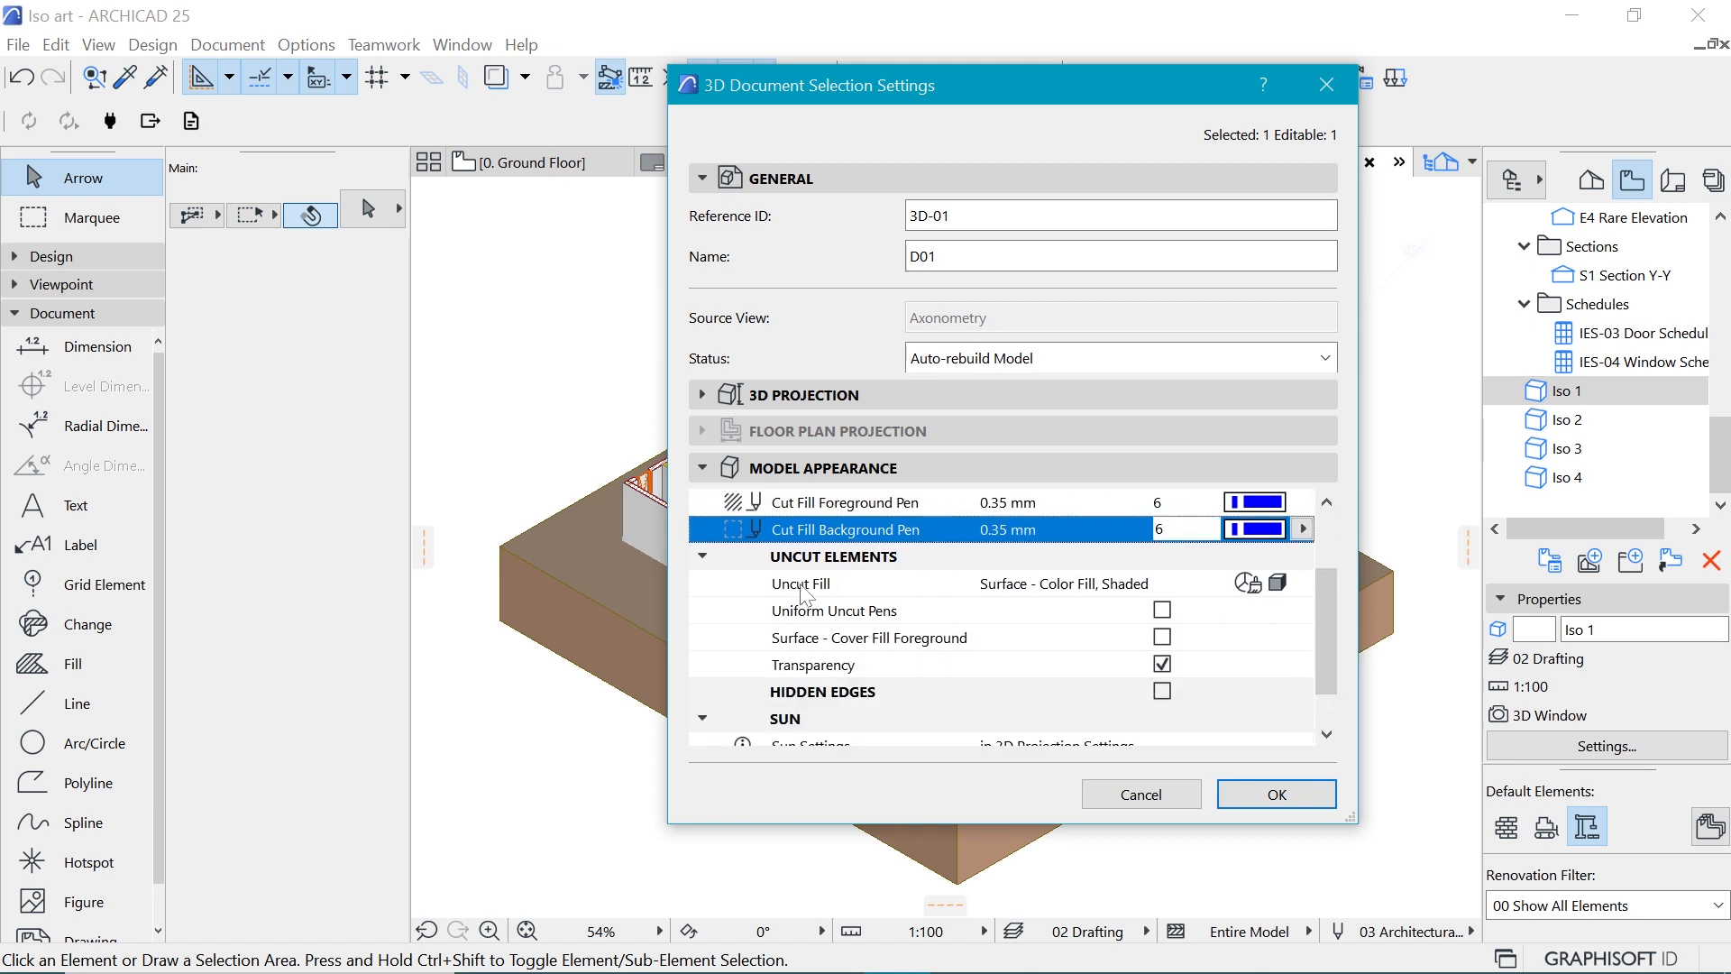
click(1303, 586)
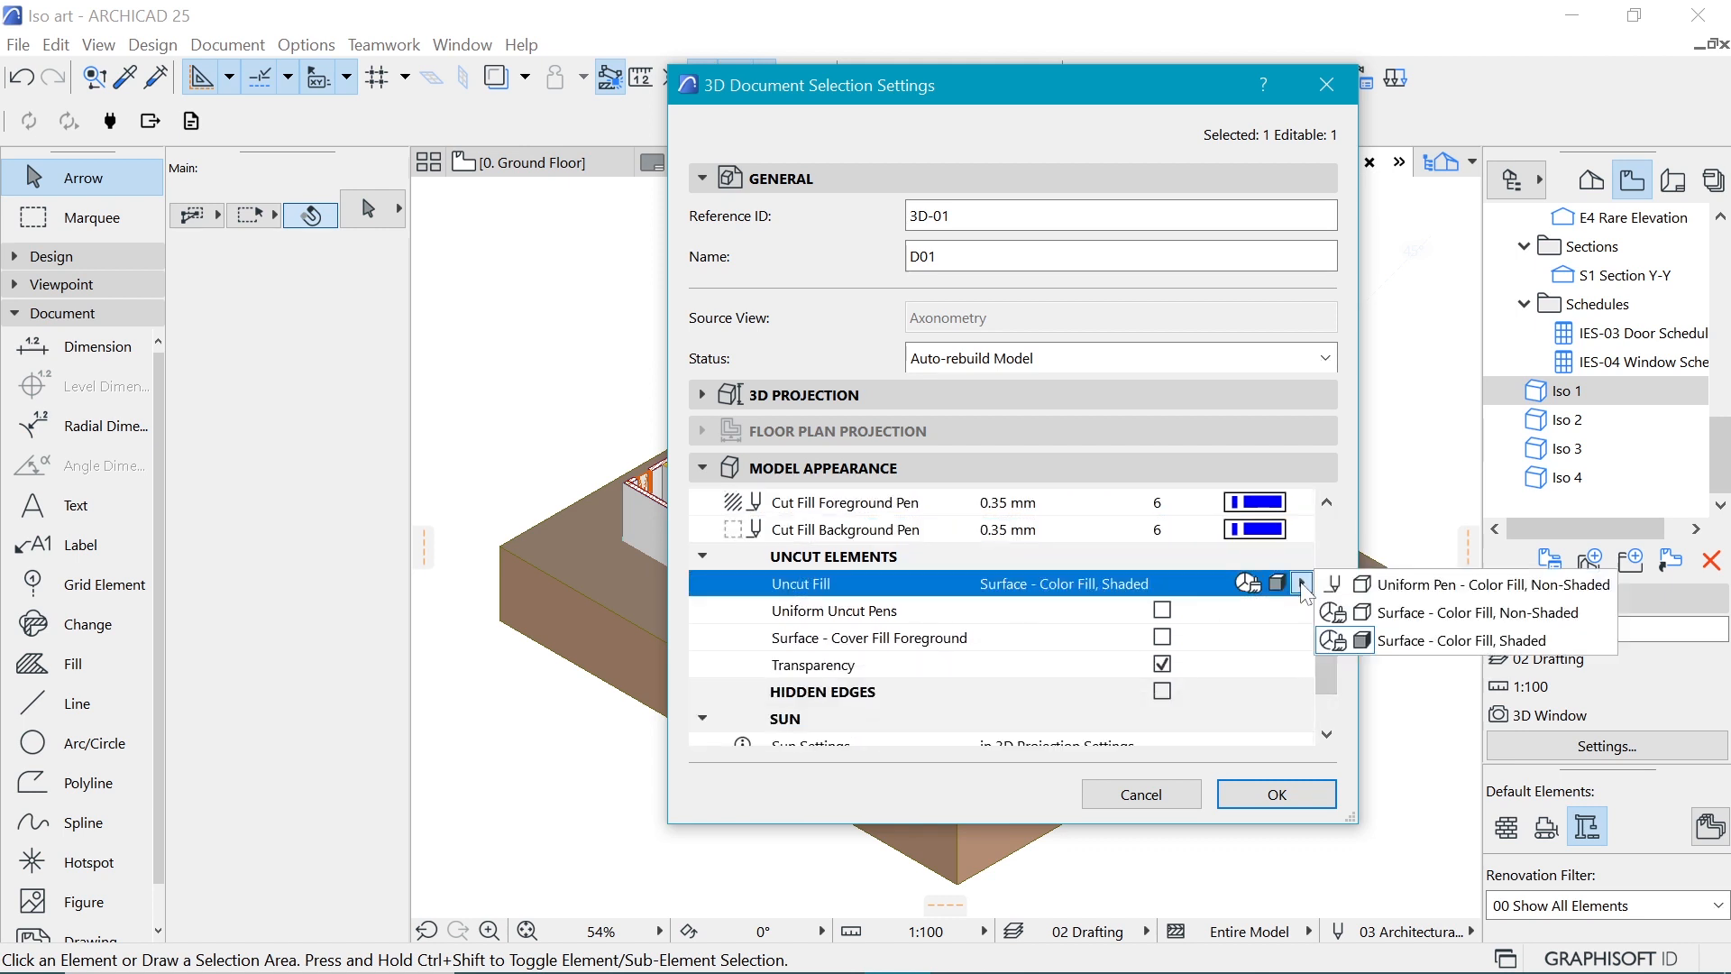
click(1362, 584)
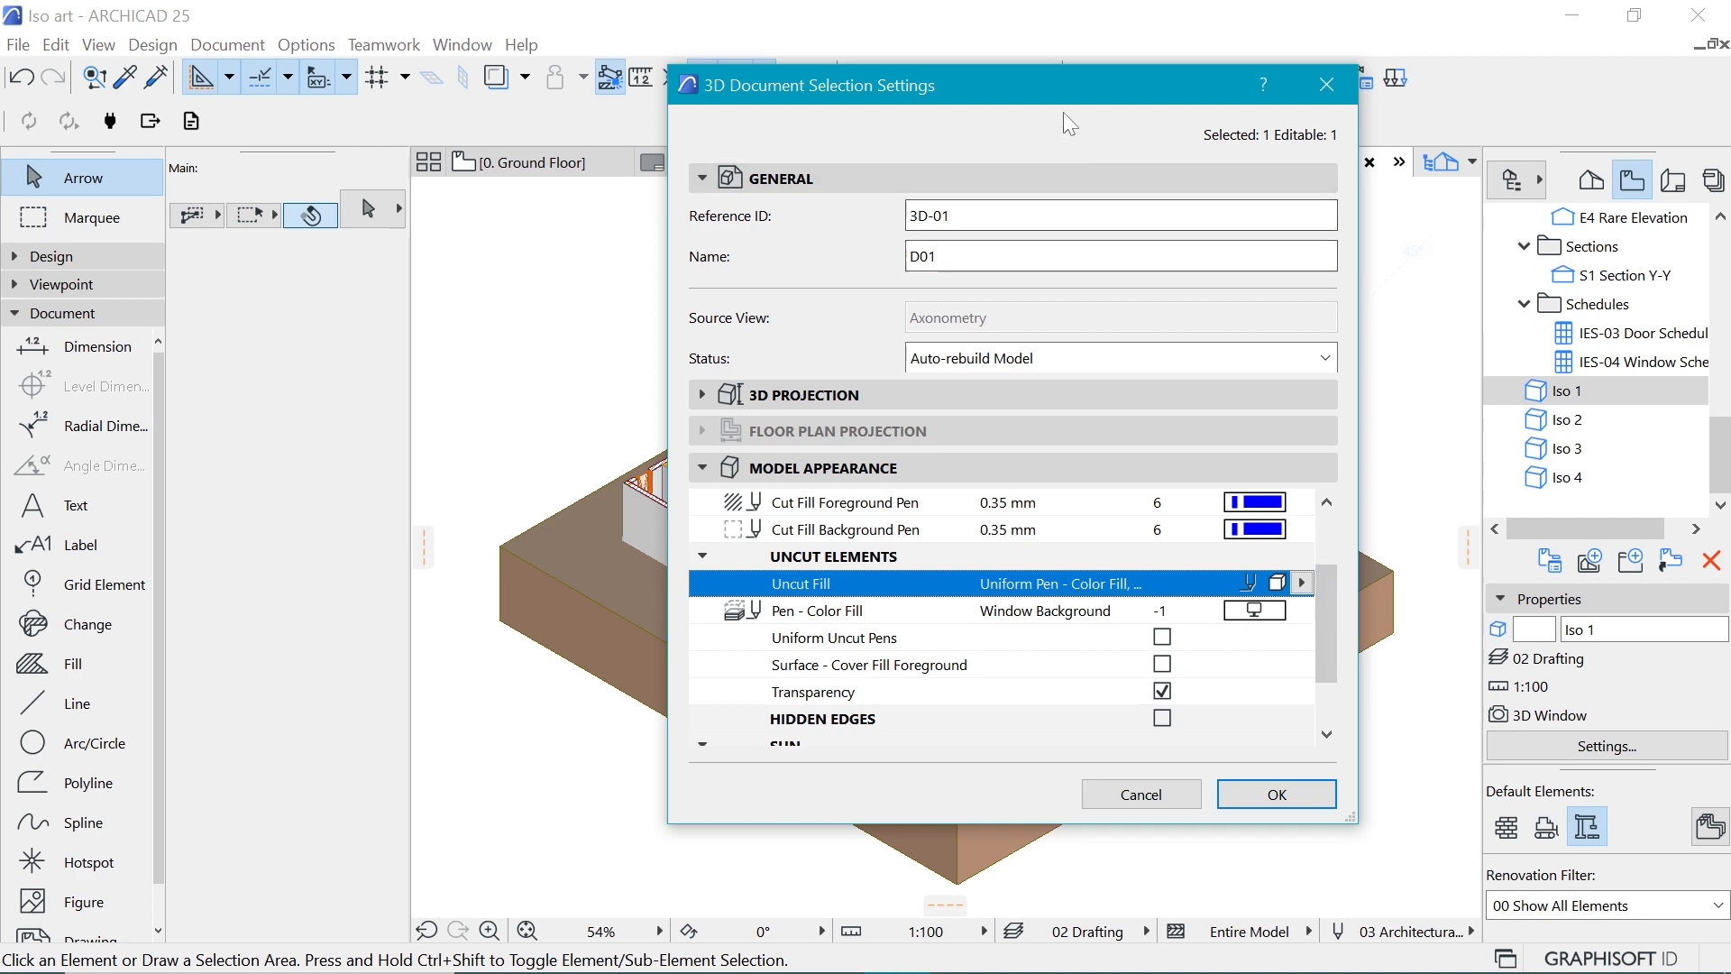
drag(1060, 93, 1029, 607)
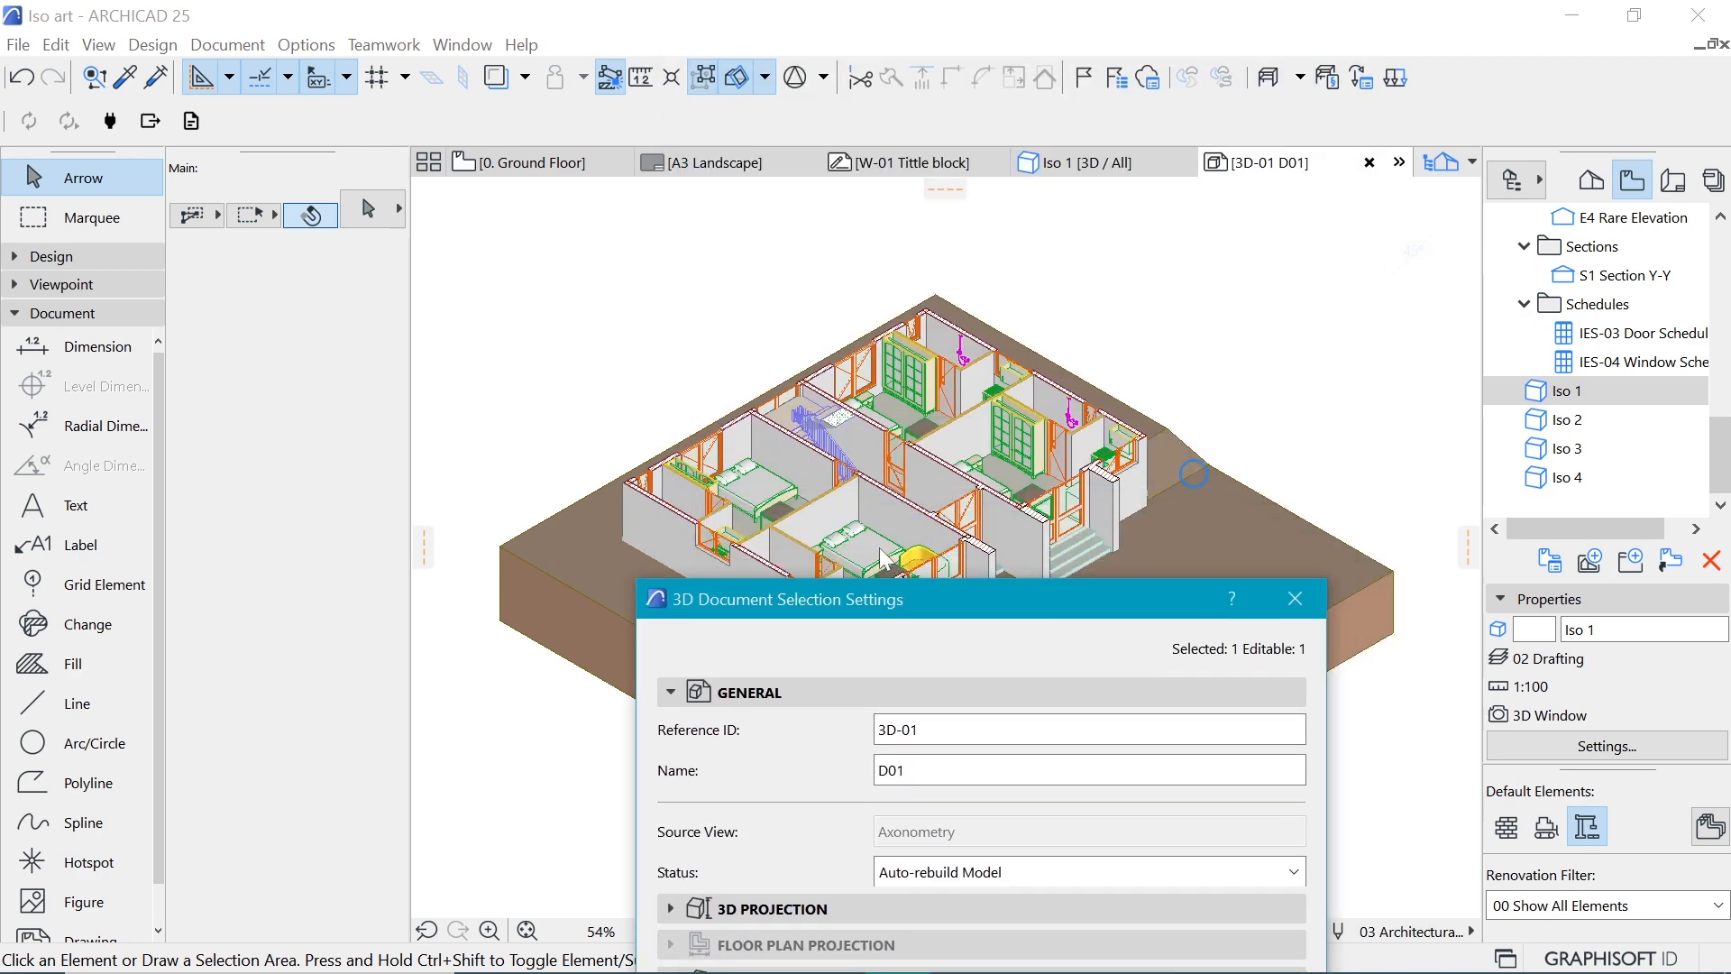
drag(1049, 606, 1077, 112)
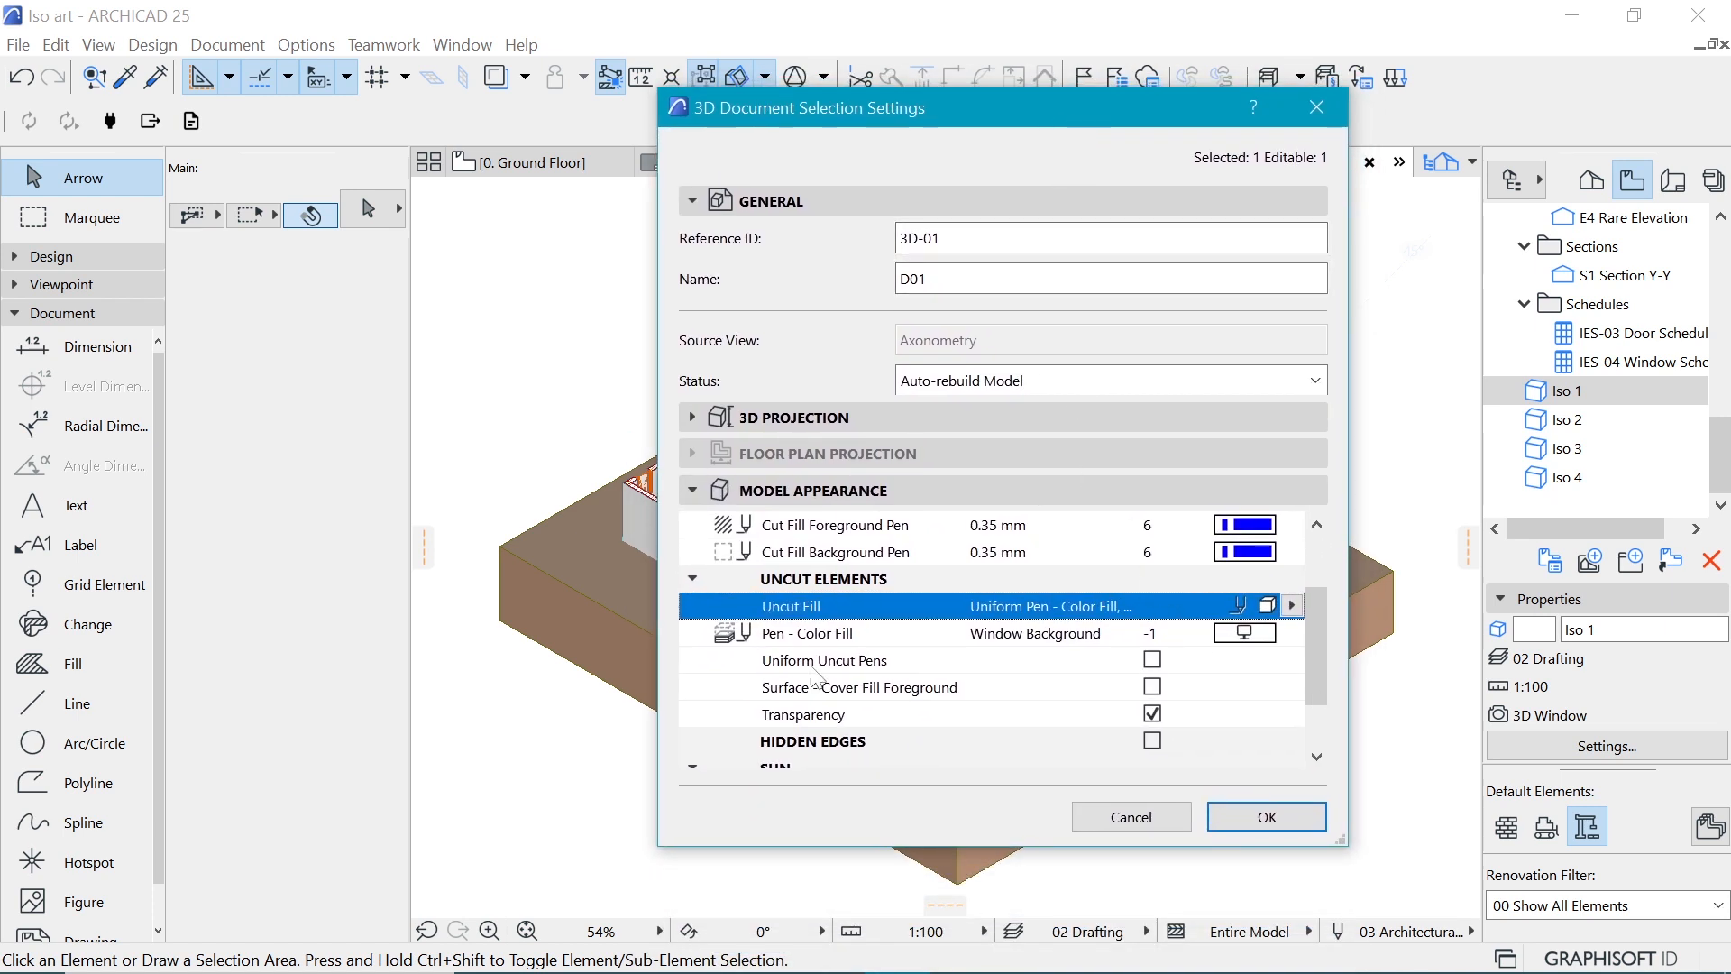
Step: Enable uniform uncut pens for D01 and set the uncut line pen to the blue pen 6
click(1154, 659)
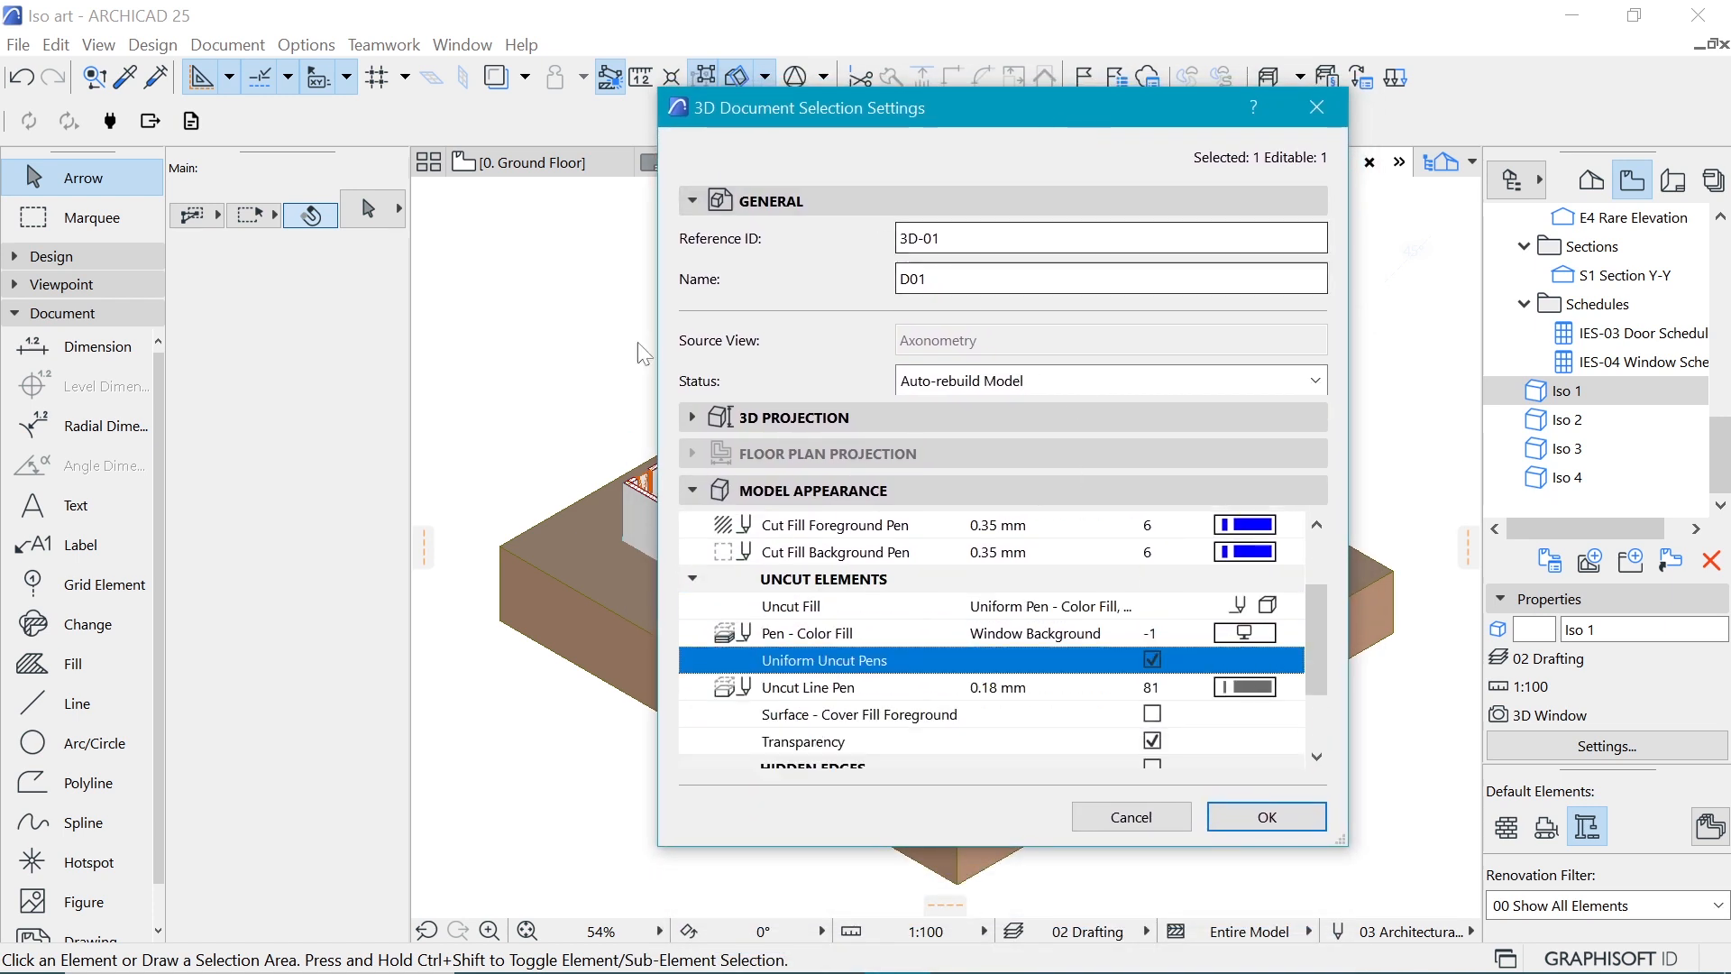
click(1259, 695)
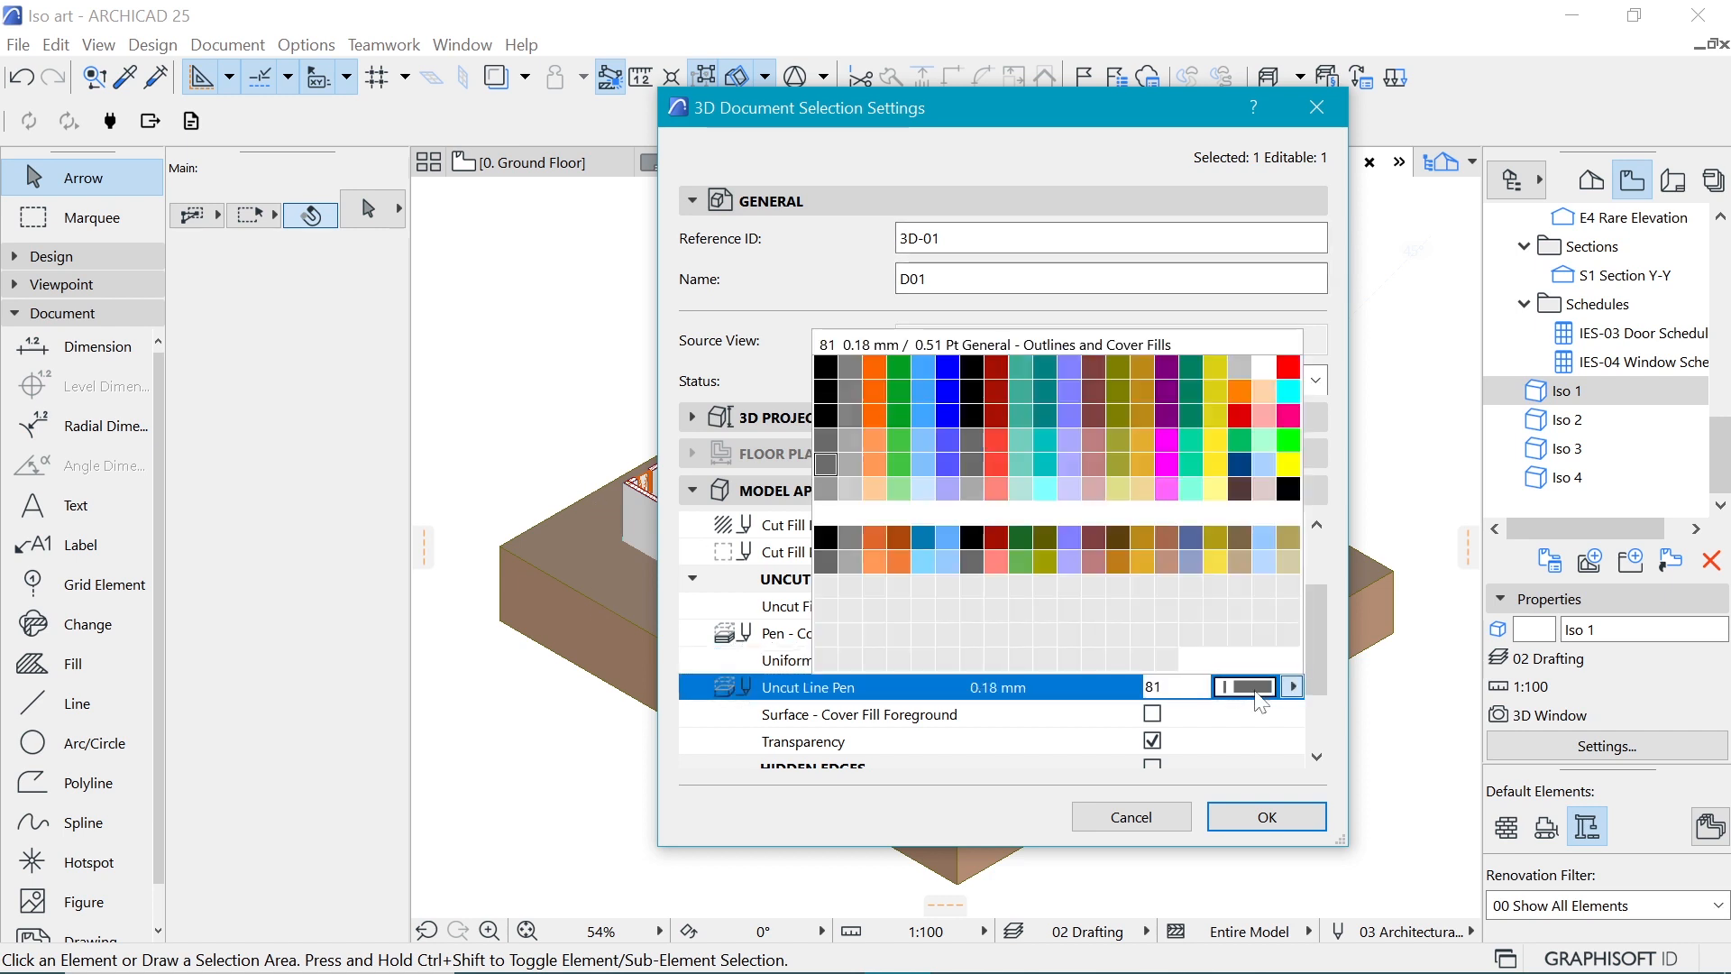
click(990, 458)
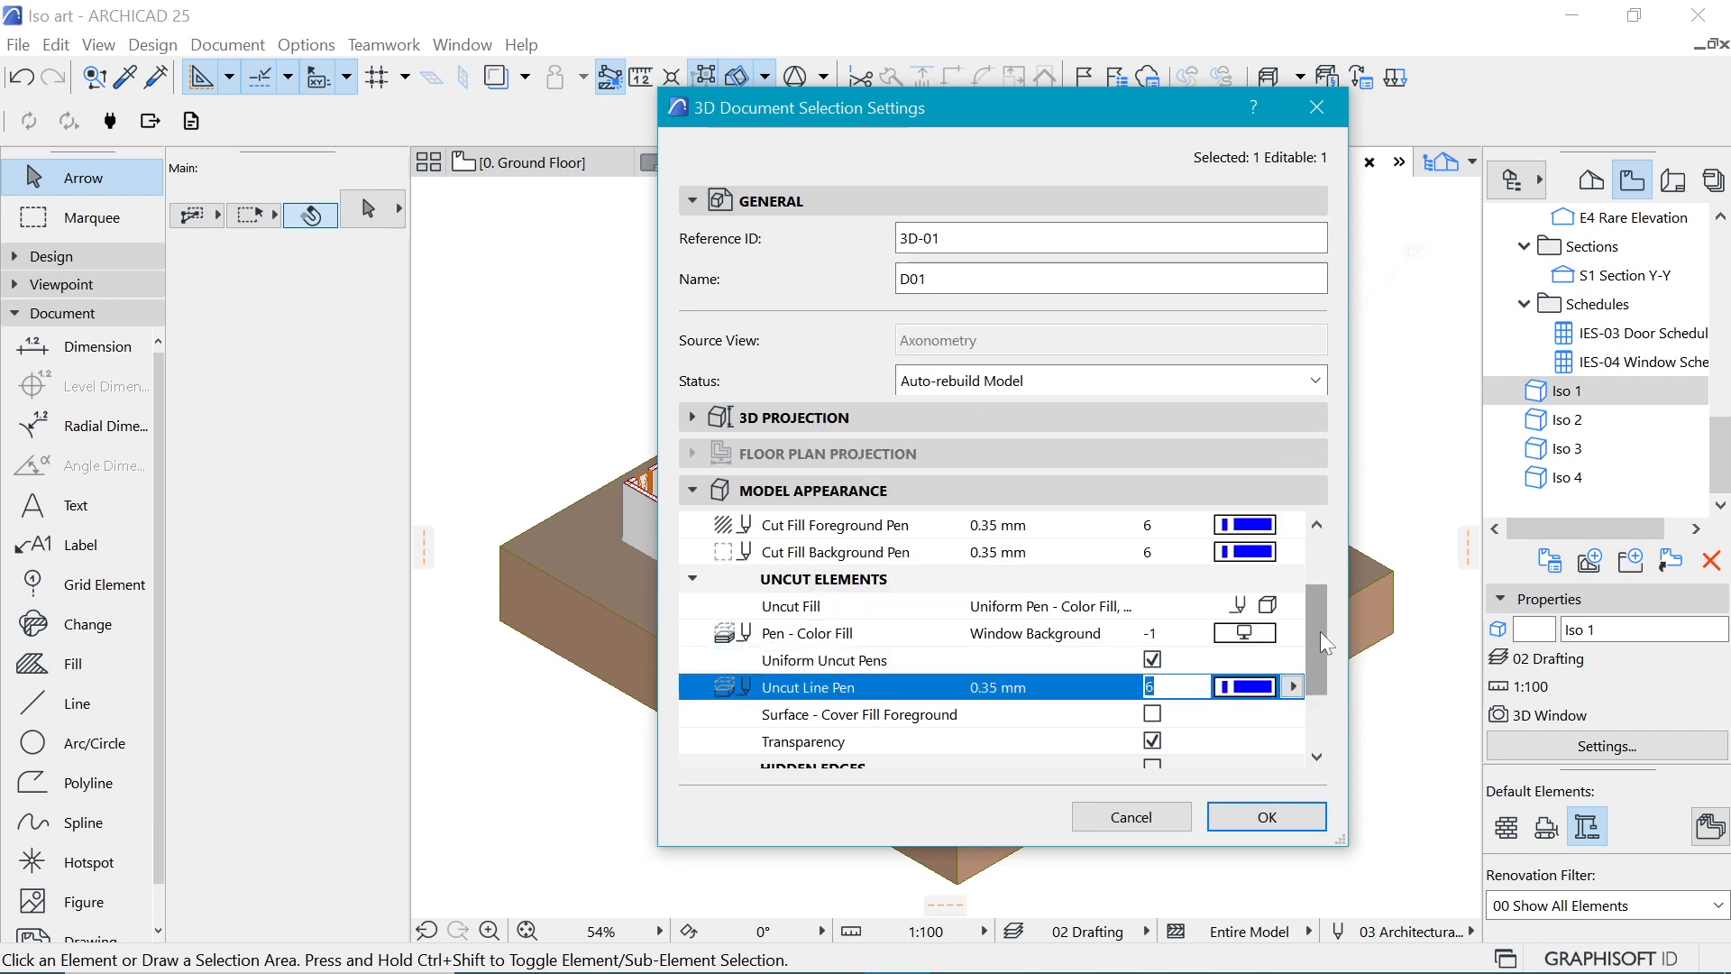
Step: Turn on shadows without shadow contours and set the shadow polygons to the 25 % solid fill
drag(1320, 631, 1323, 678)
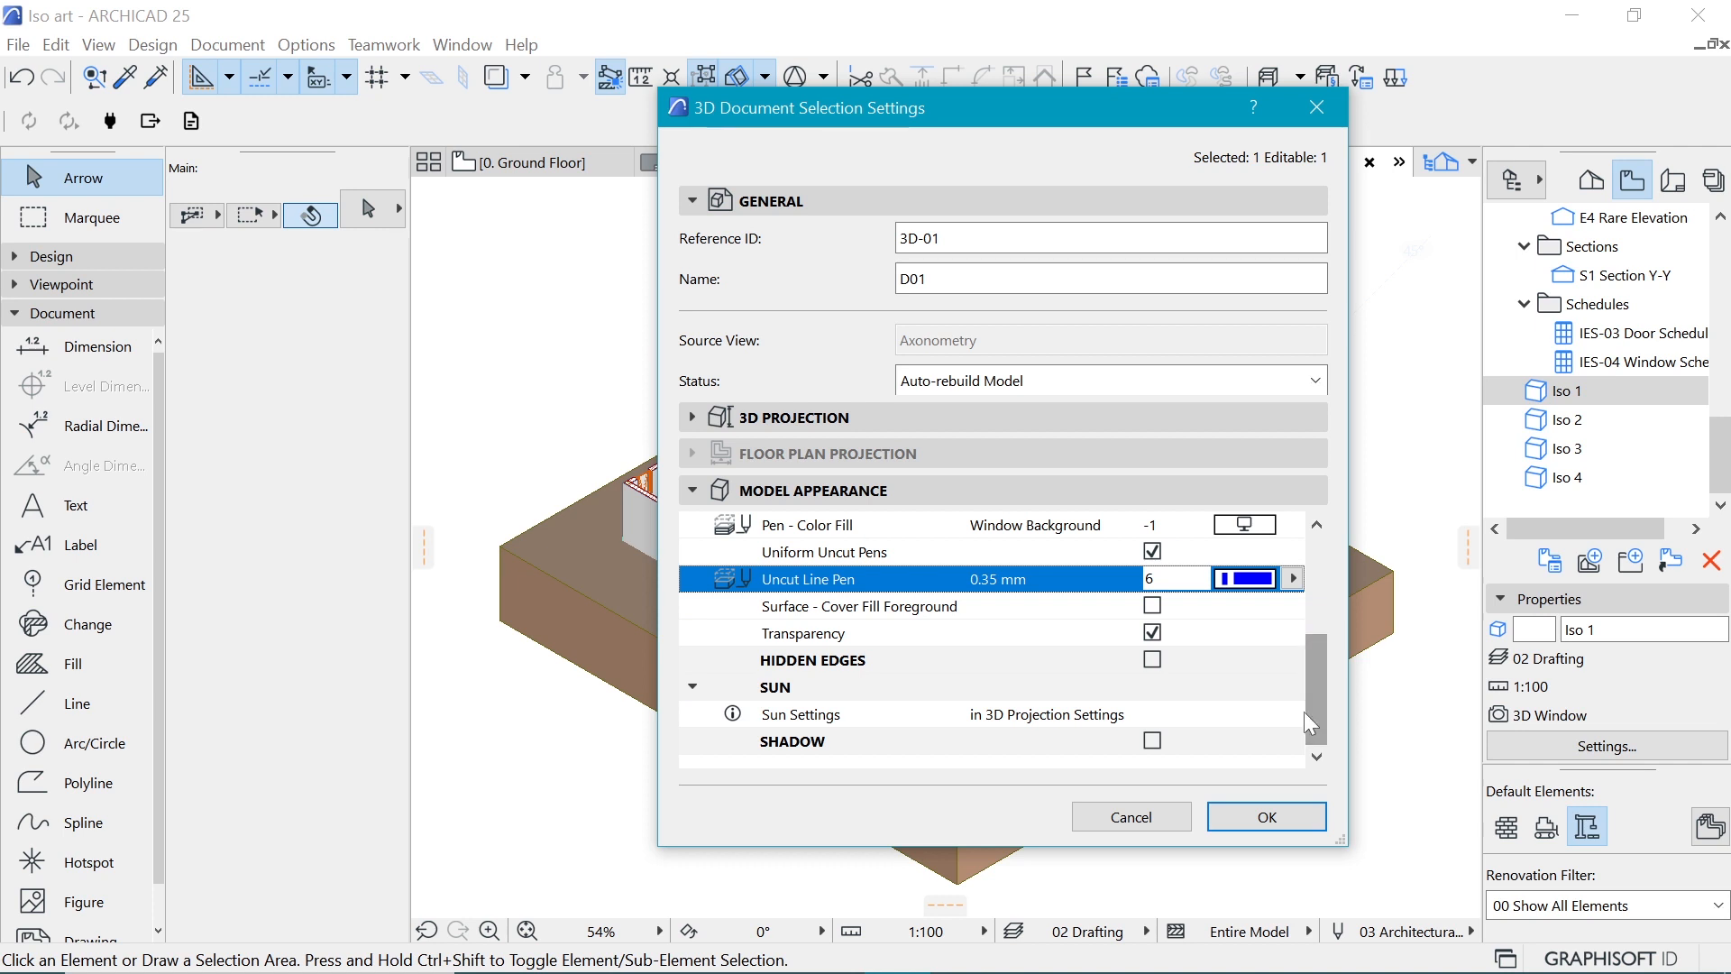
click(1154, 741)
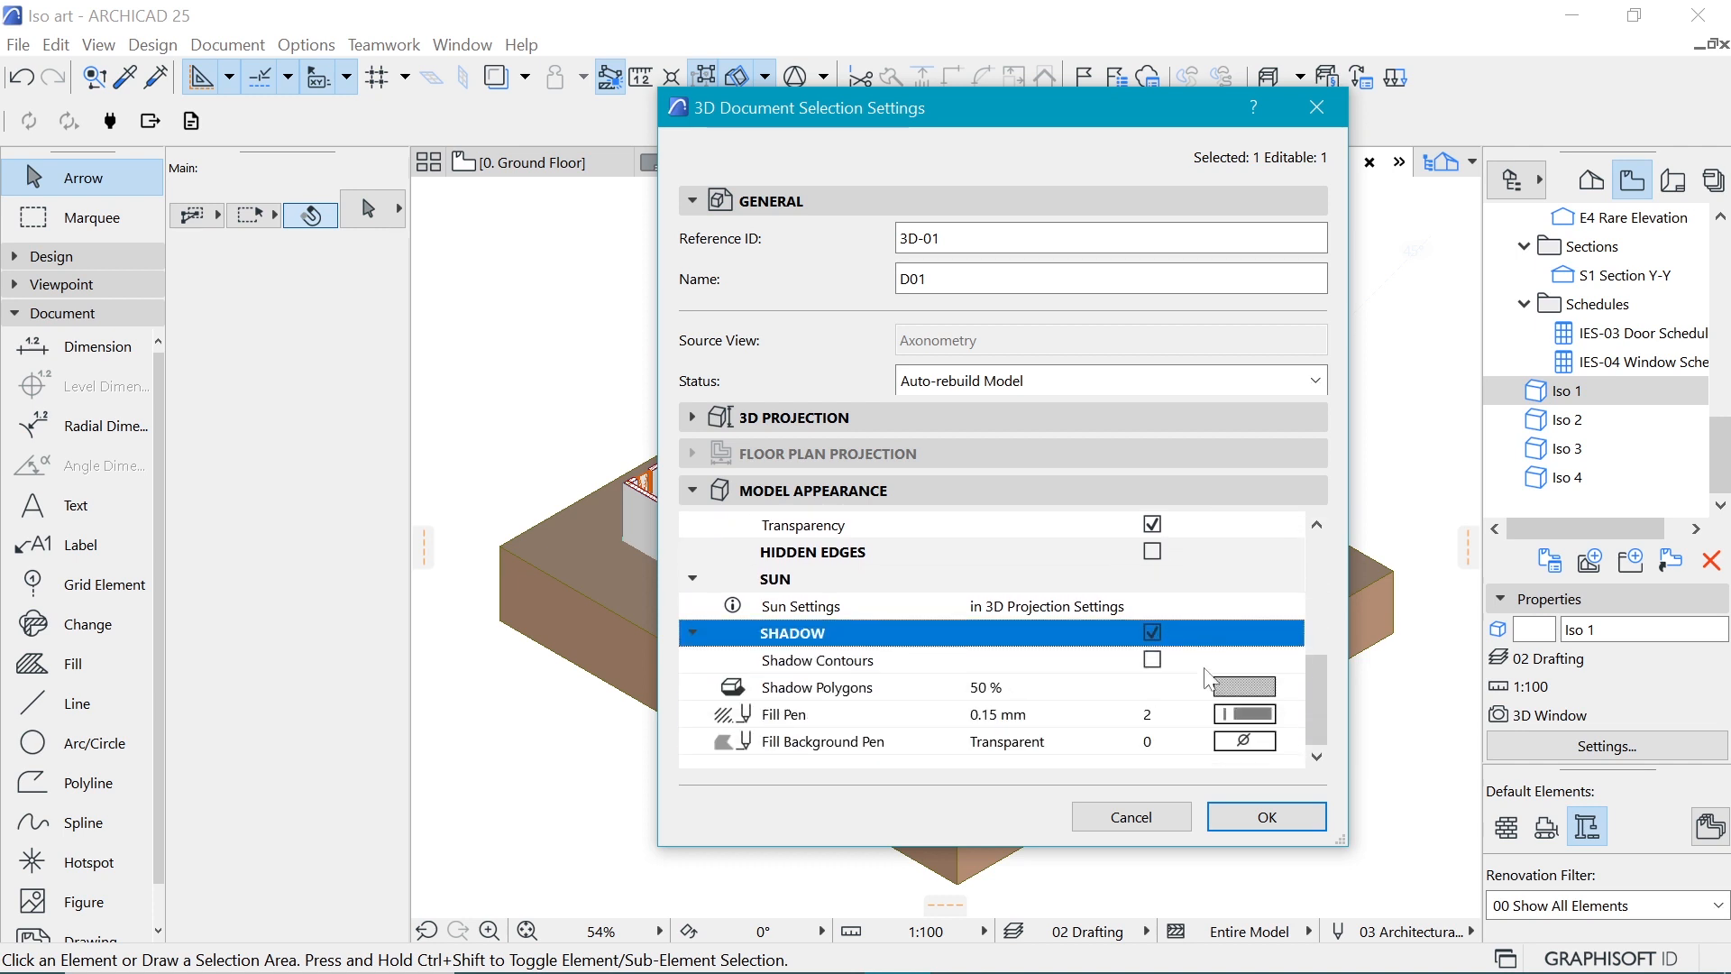
click(1153, 661)
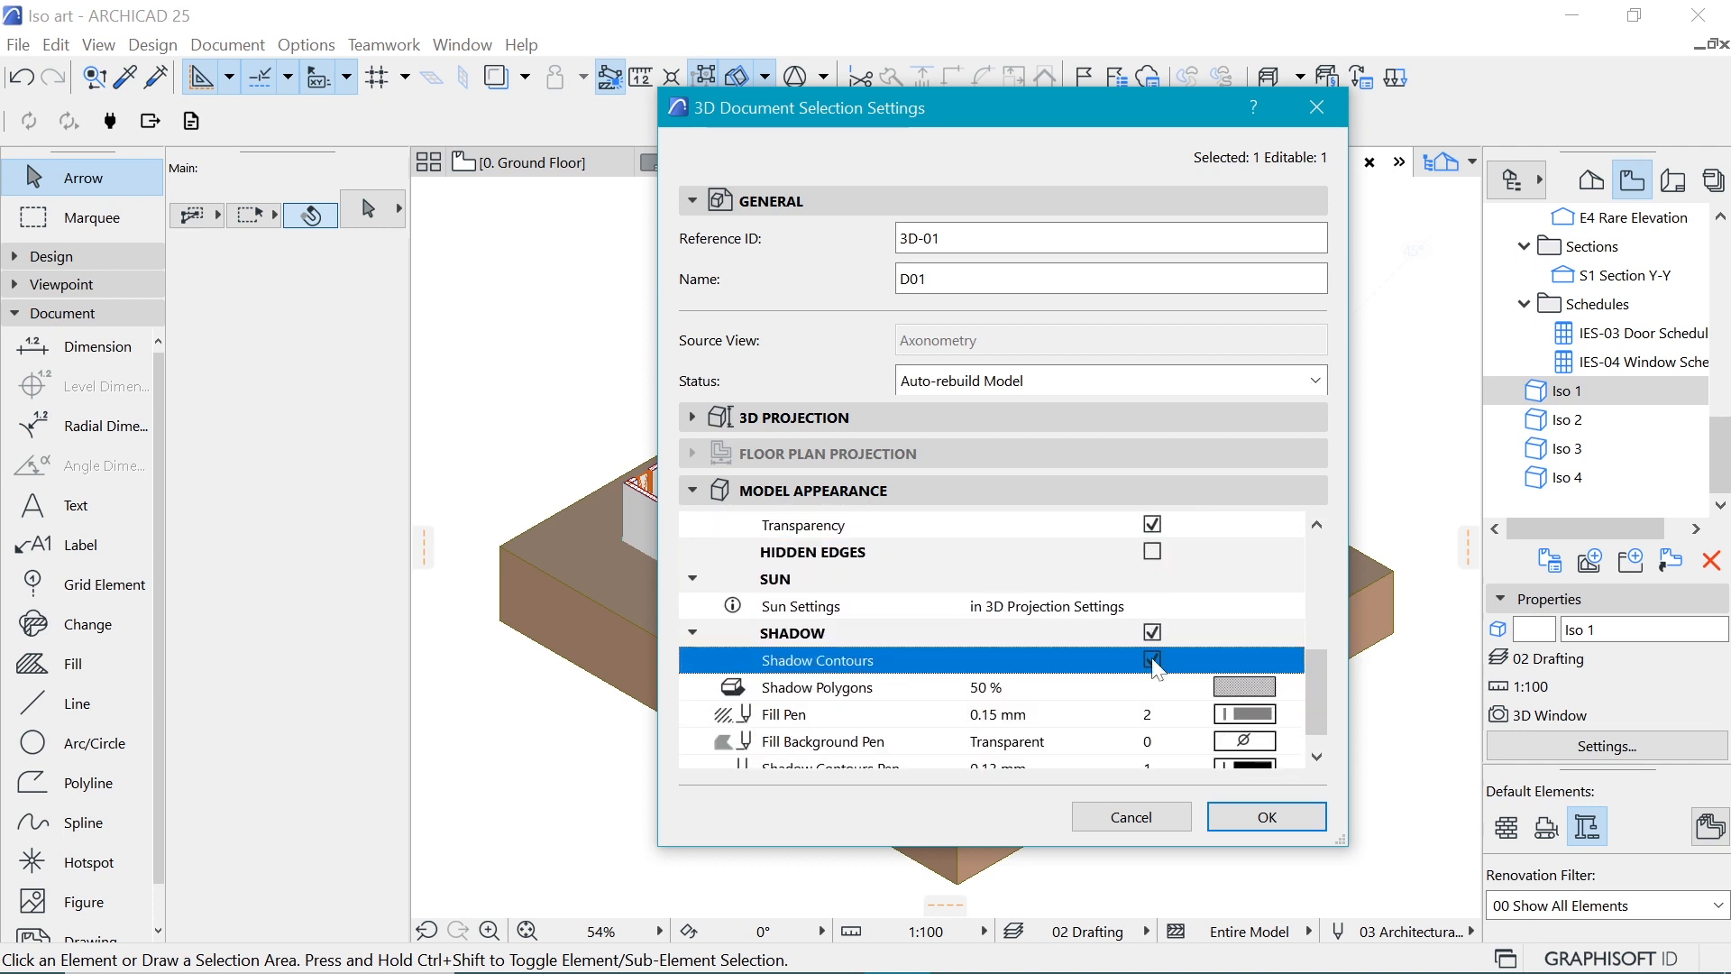
click(1151, 660)
click(1213, 689)
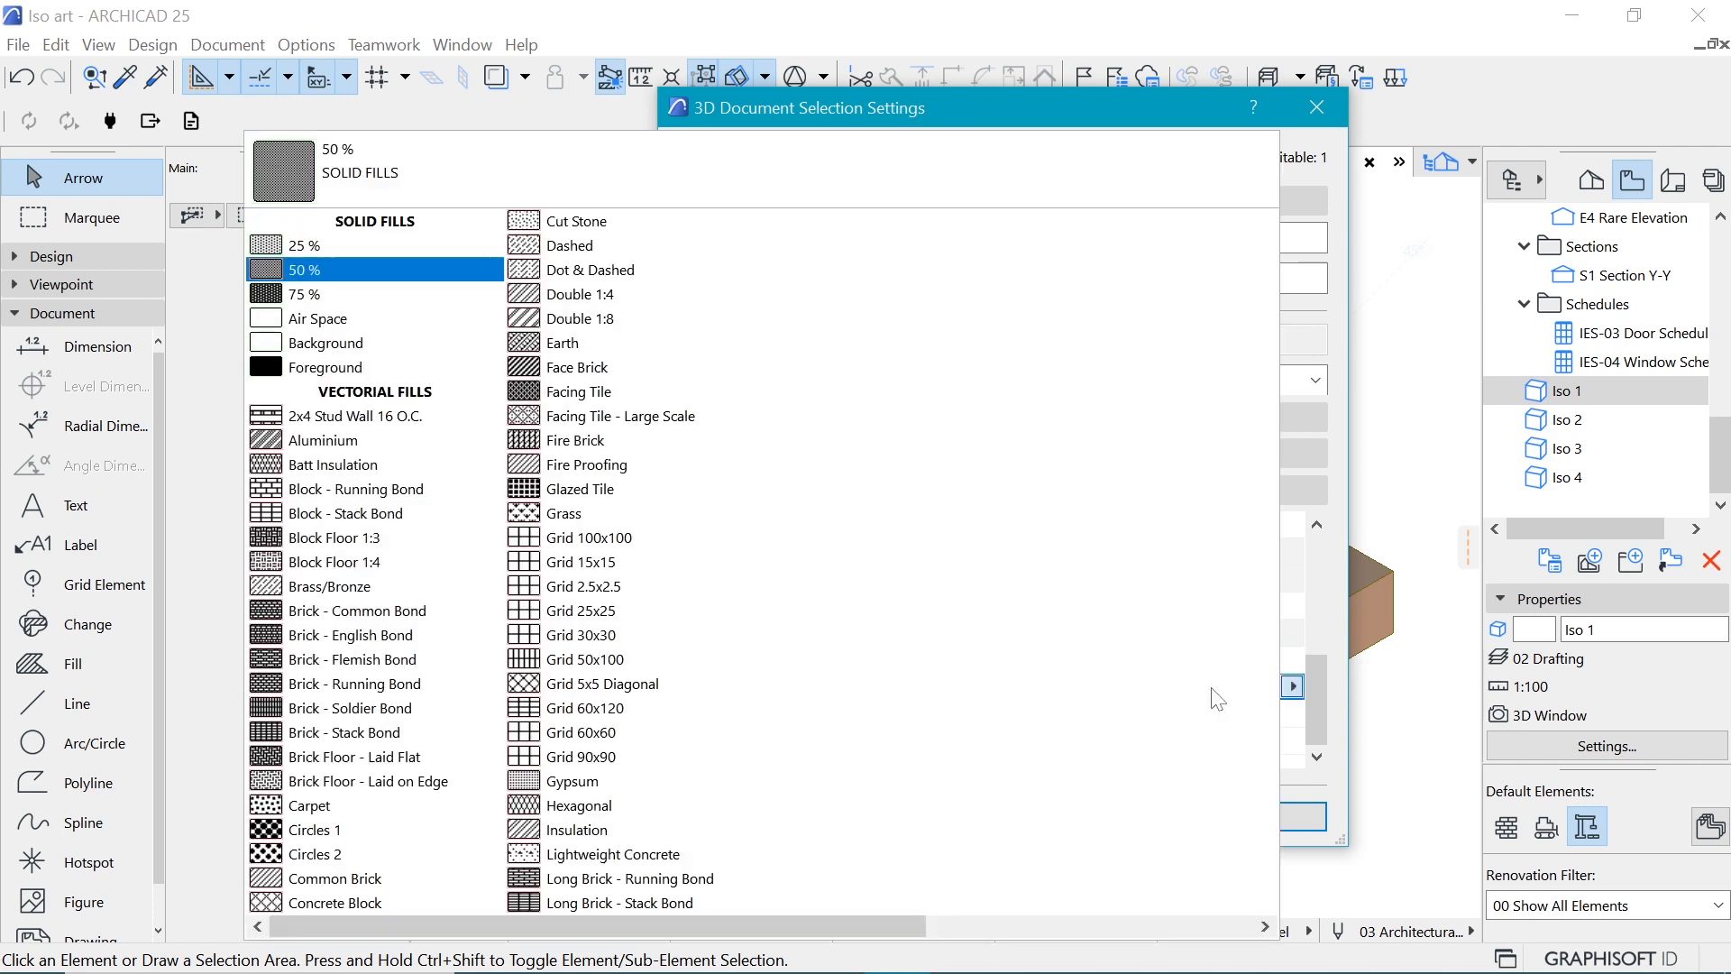
click(363, 261)
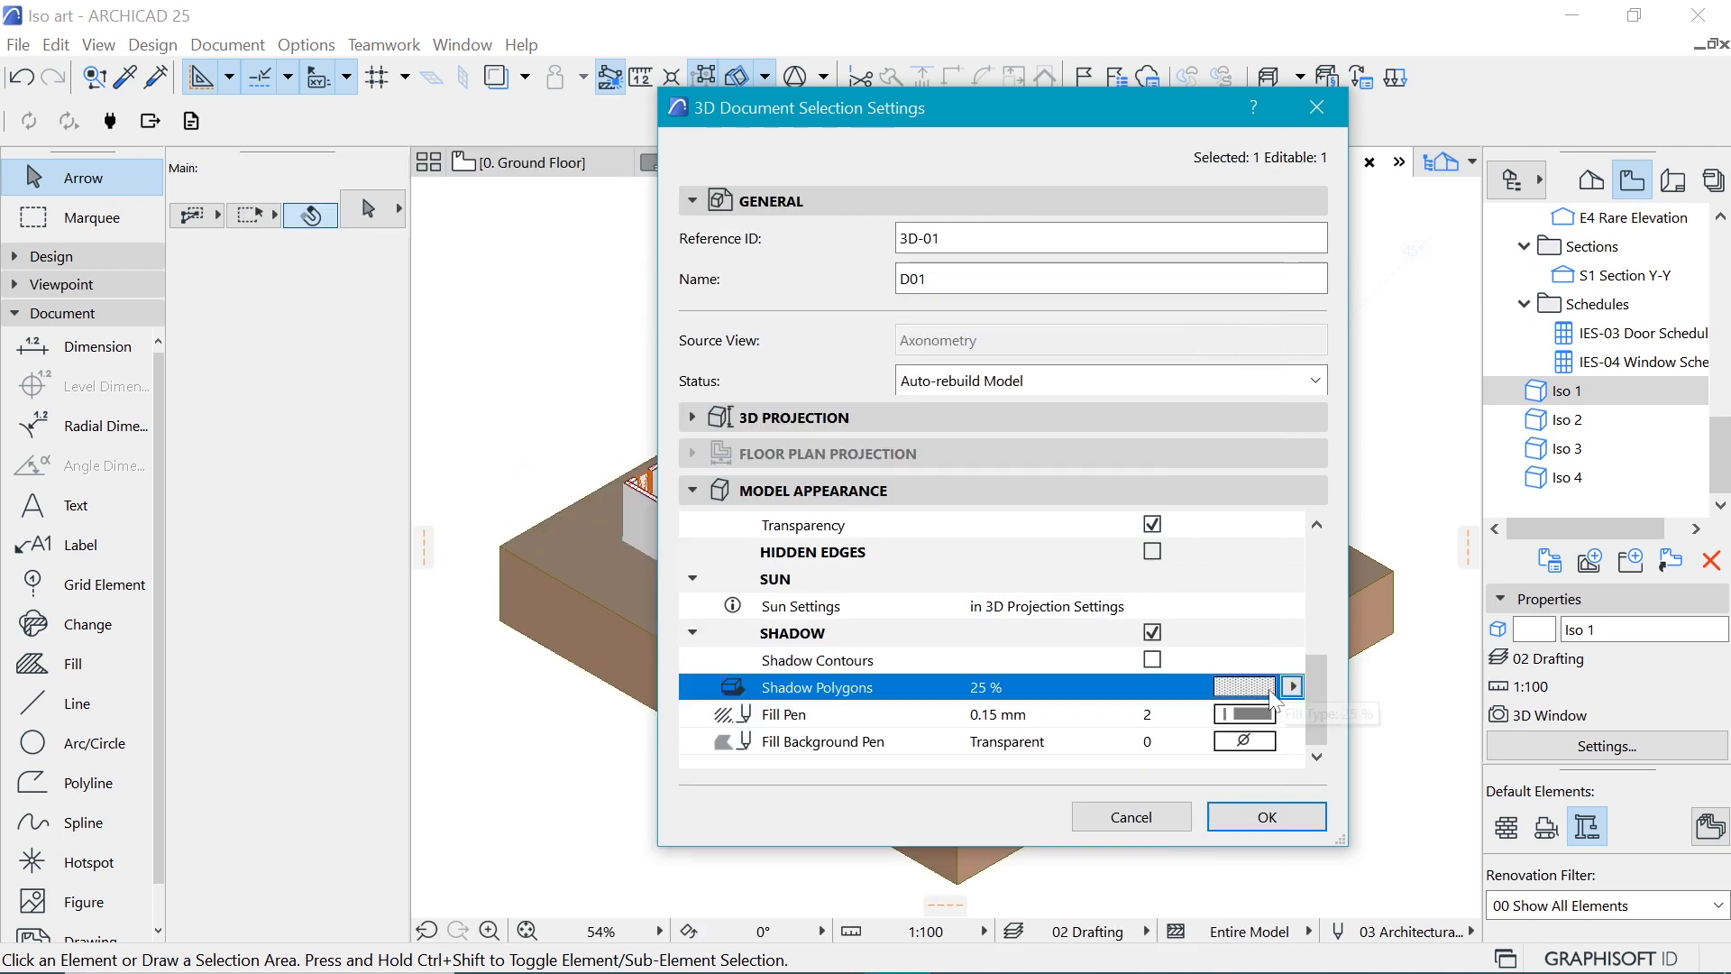
Step: Set the shadow fill pen to the blue pen 6 and apply the 3D document settings
click(1244, 713)
click(941, 397)
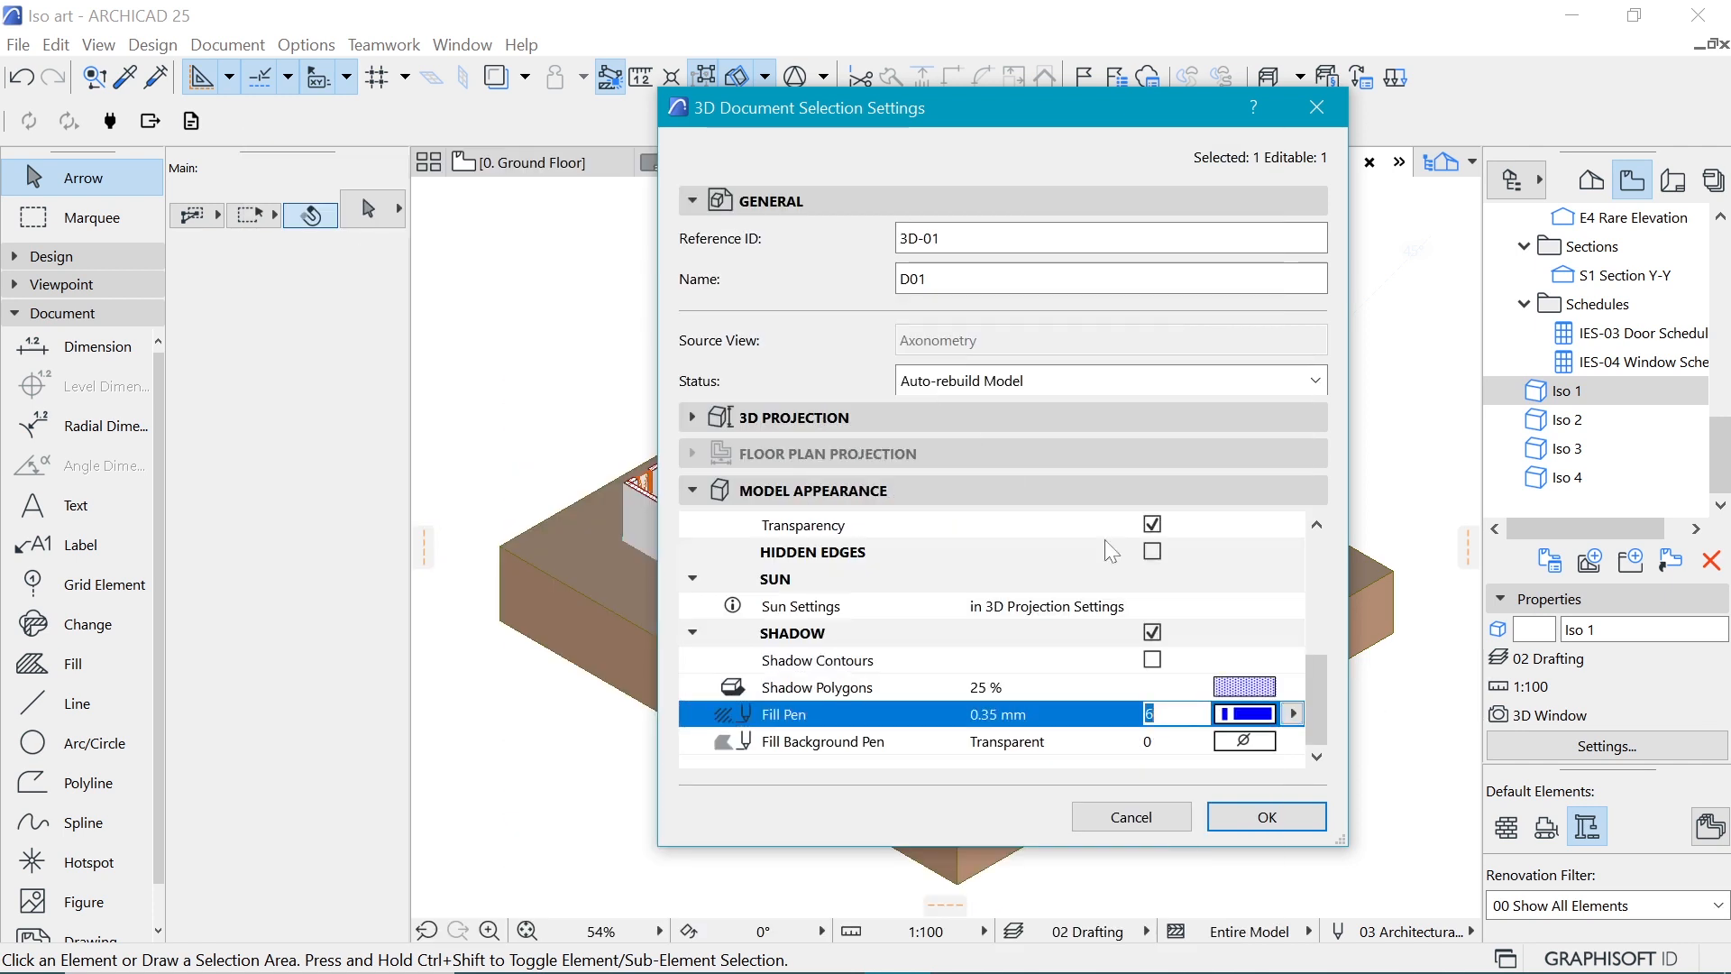
drag(1323, 693, 1331, 727)
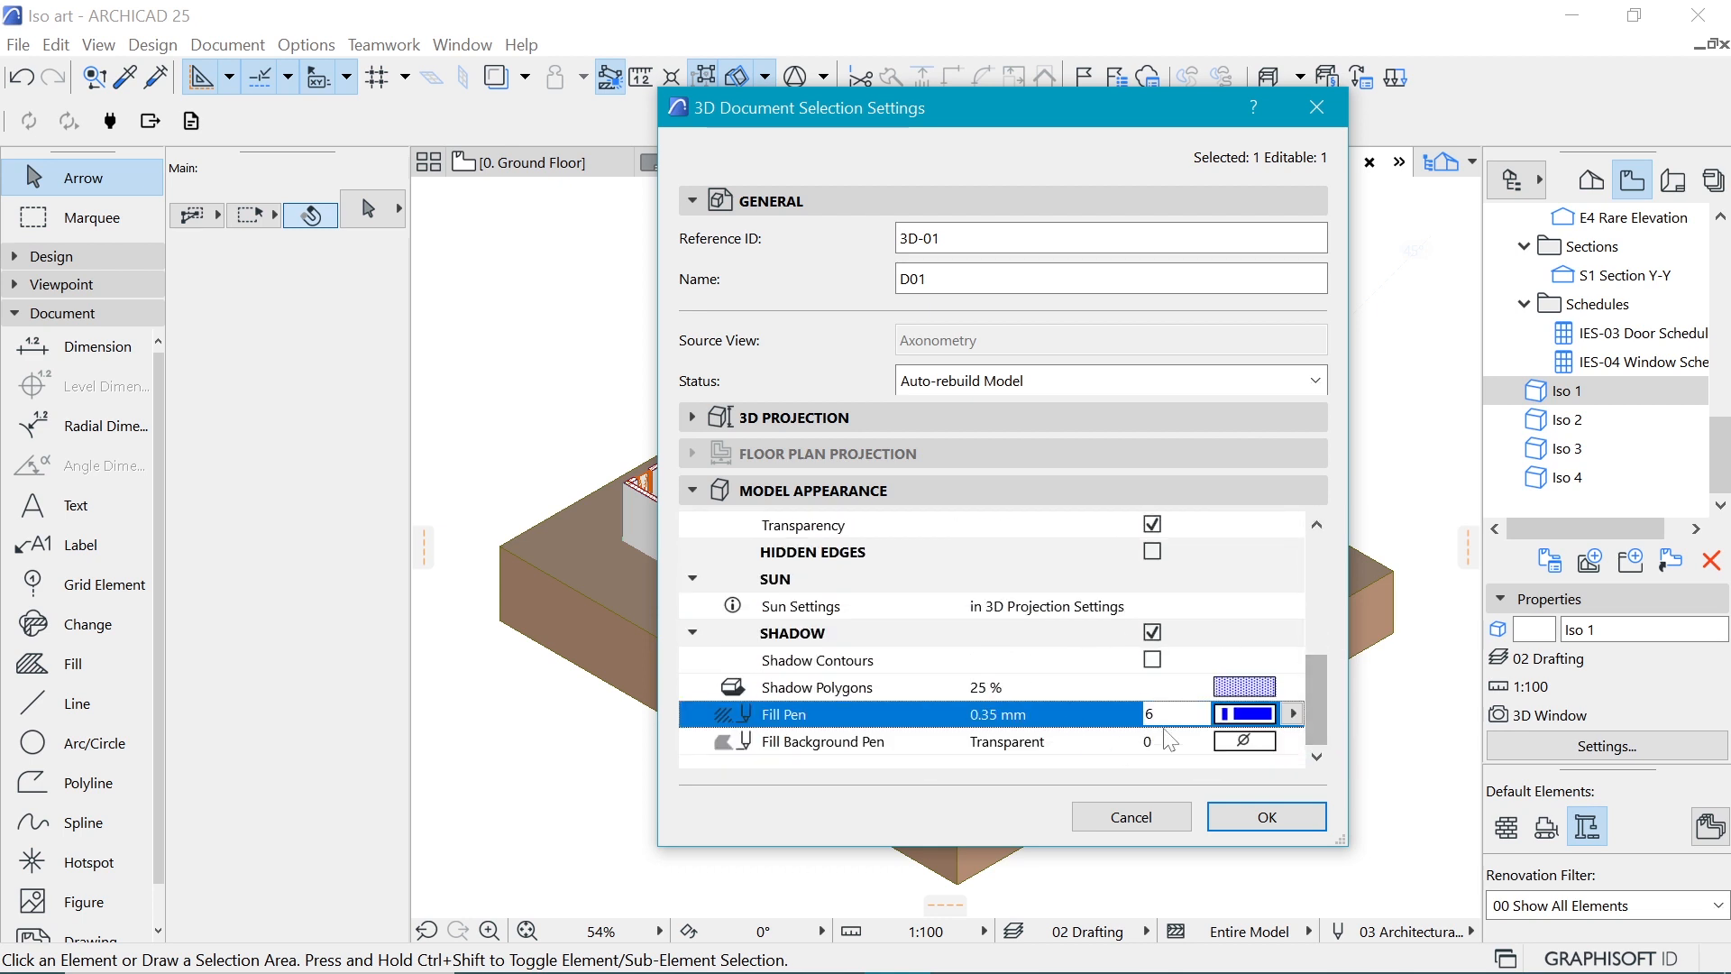
click(1268, 818)
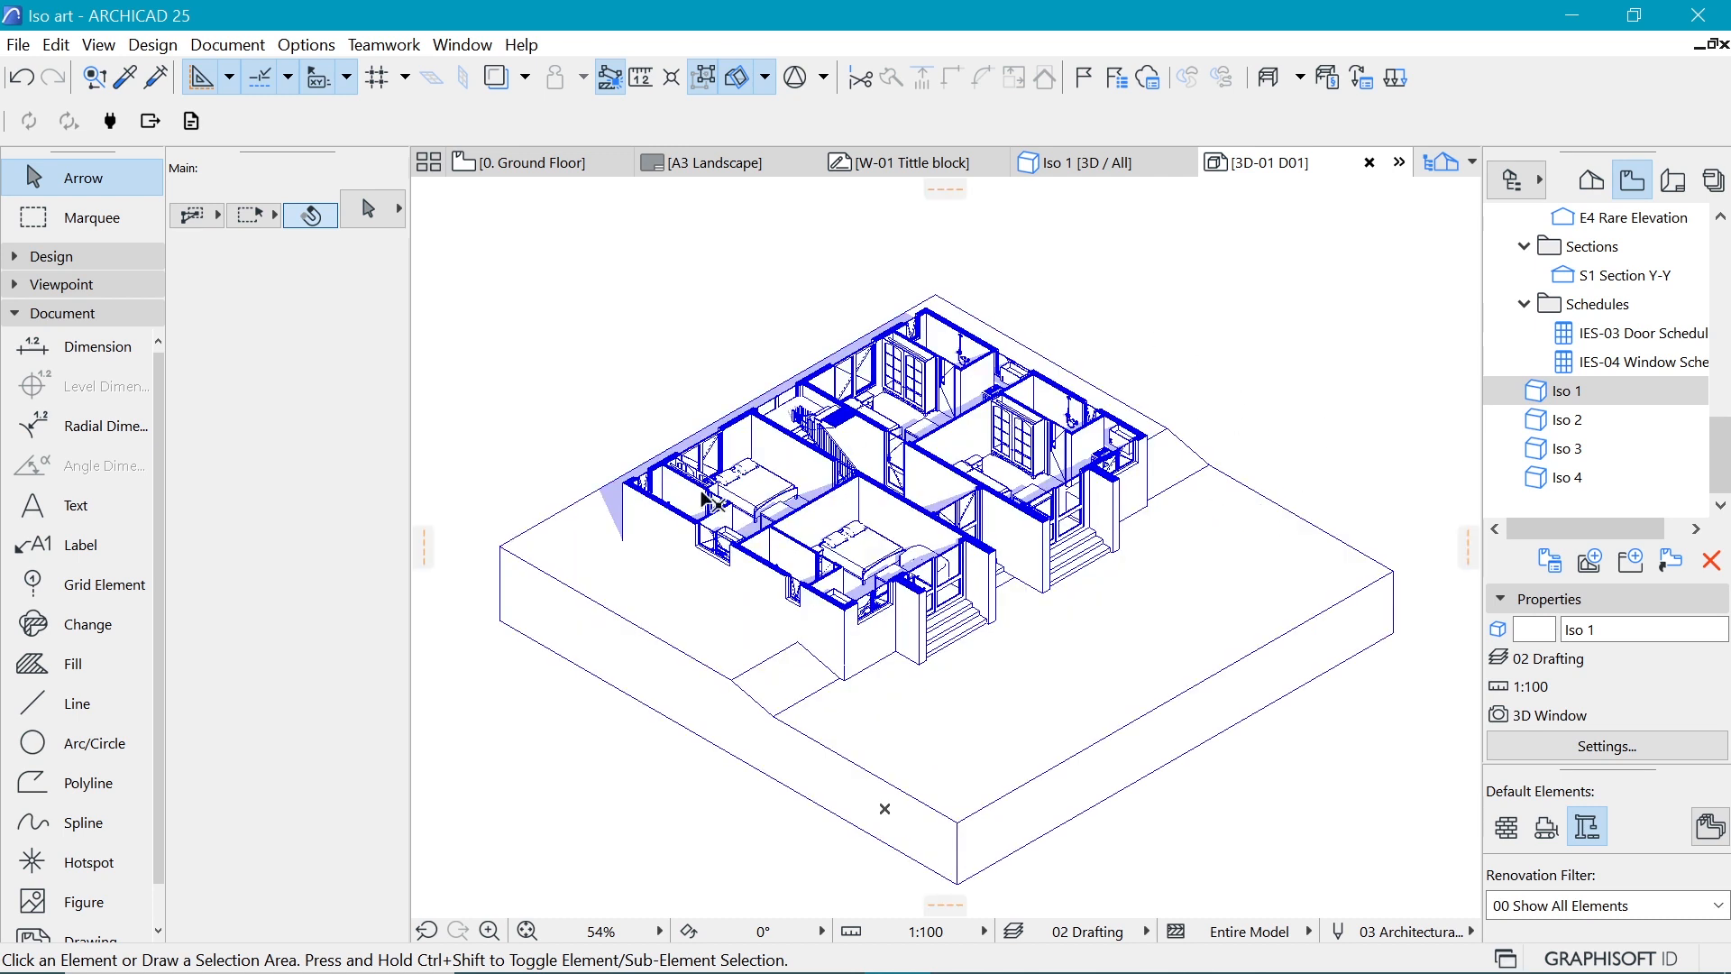
Step: Select the concrete ground floor slab beneath the house and add it as the operator of a solid element operation
click(593, 584)
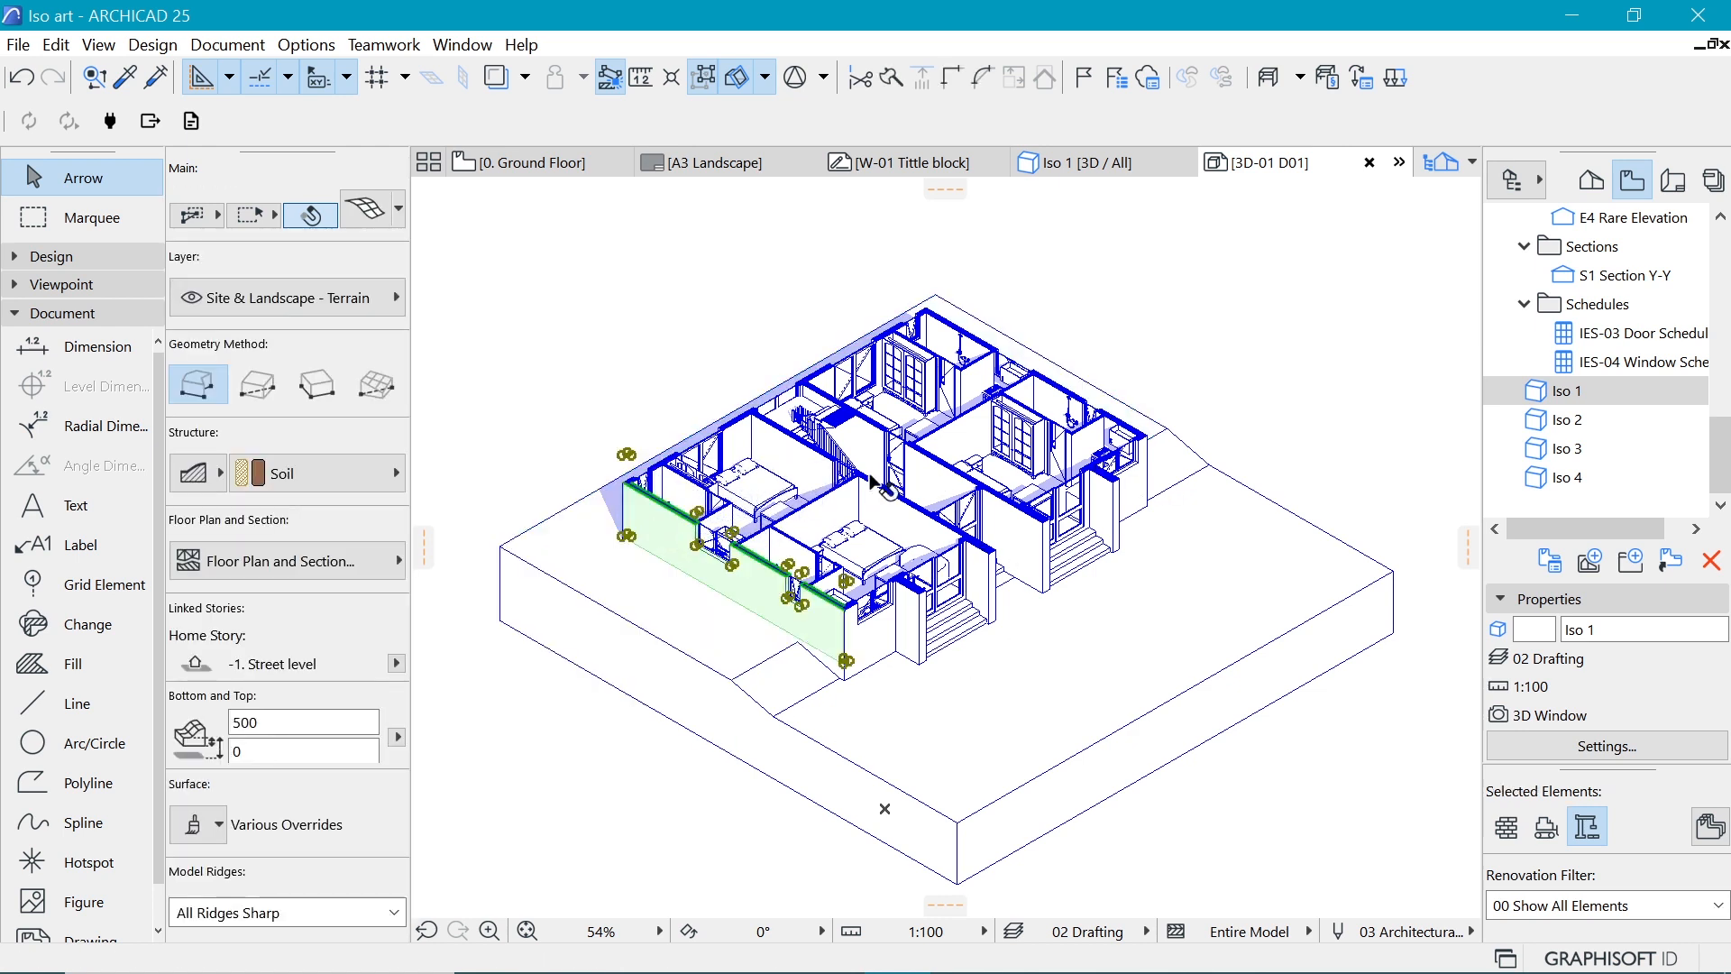
click(664, 603)
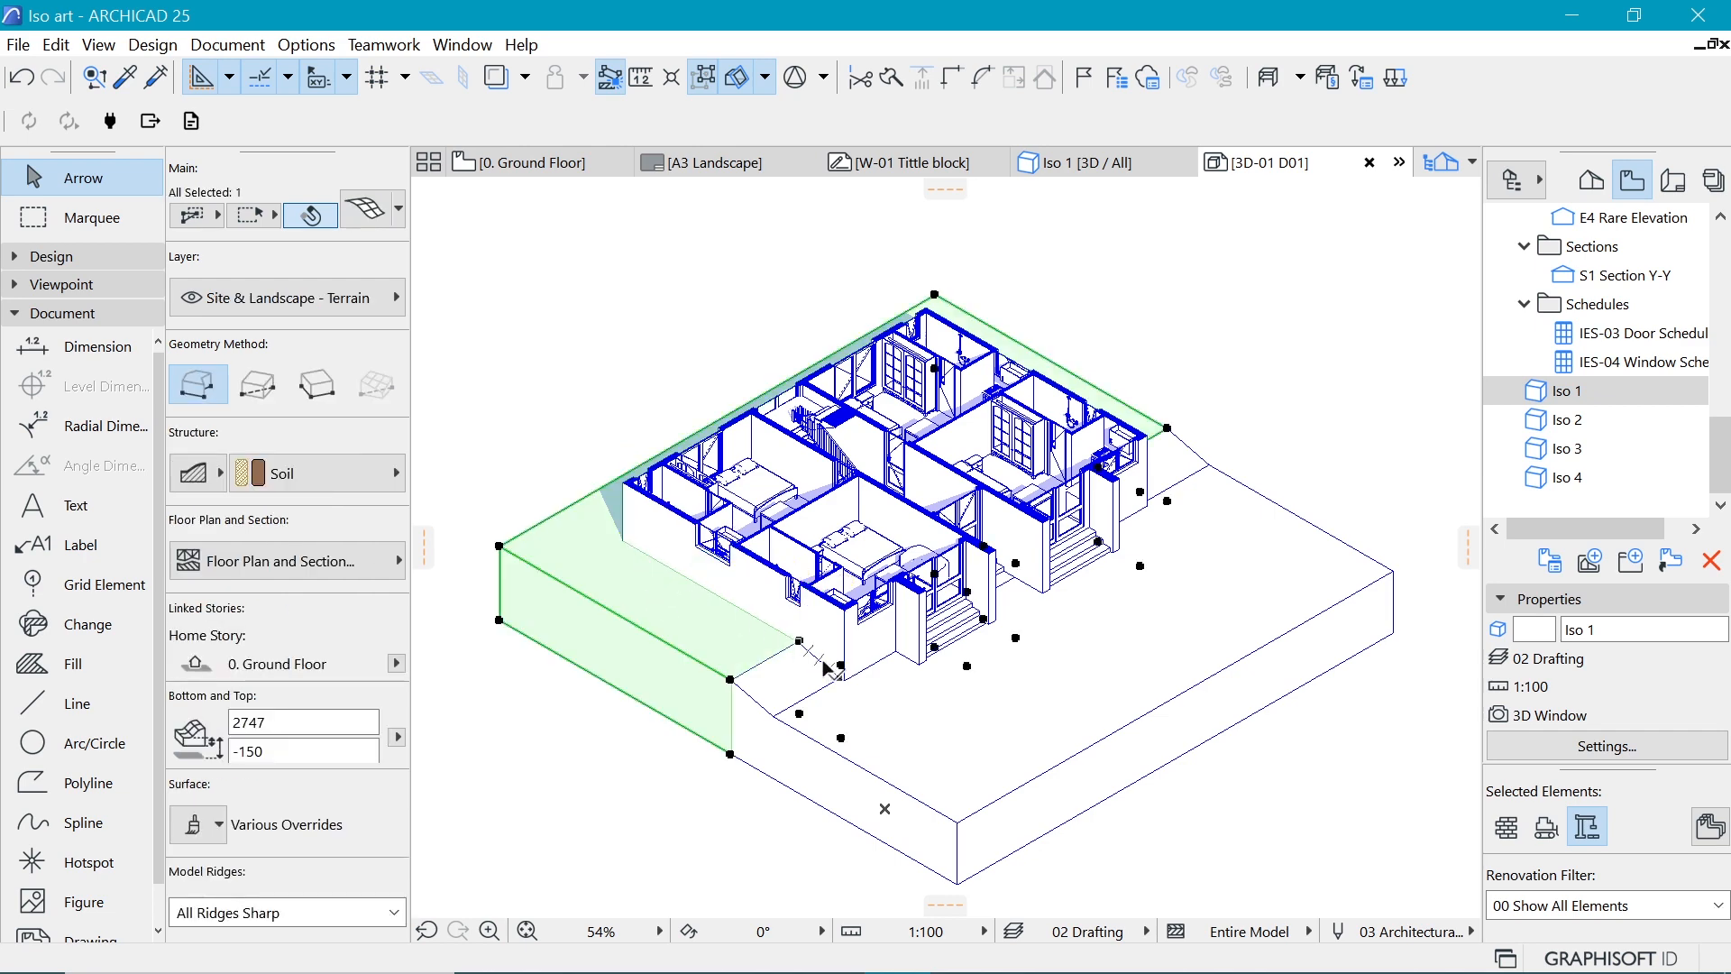
scroll(826, 668, up, 8)
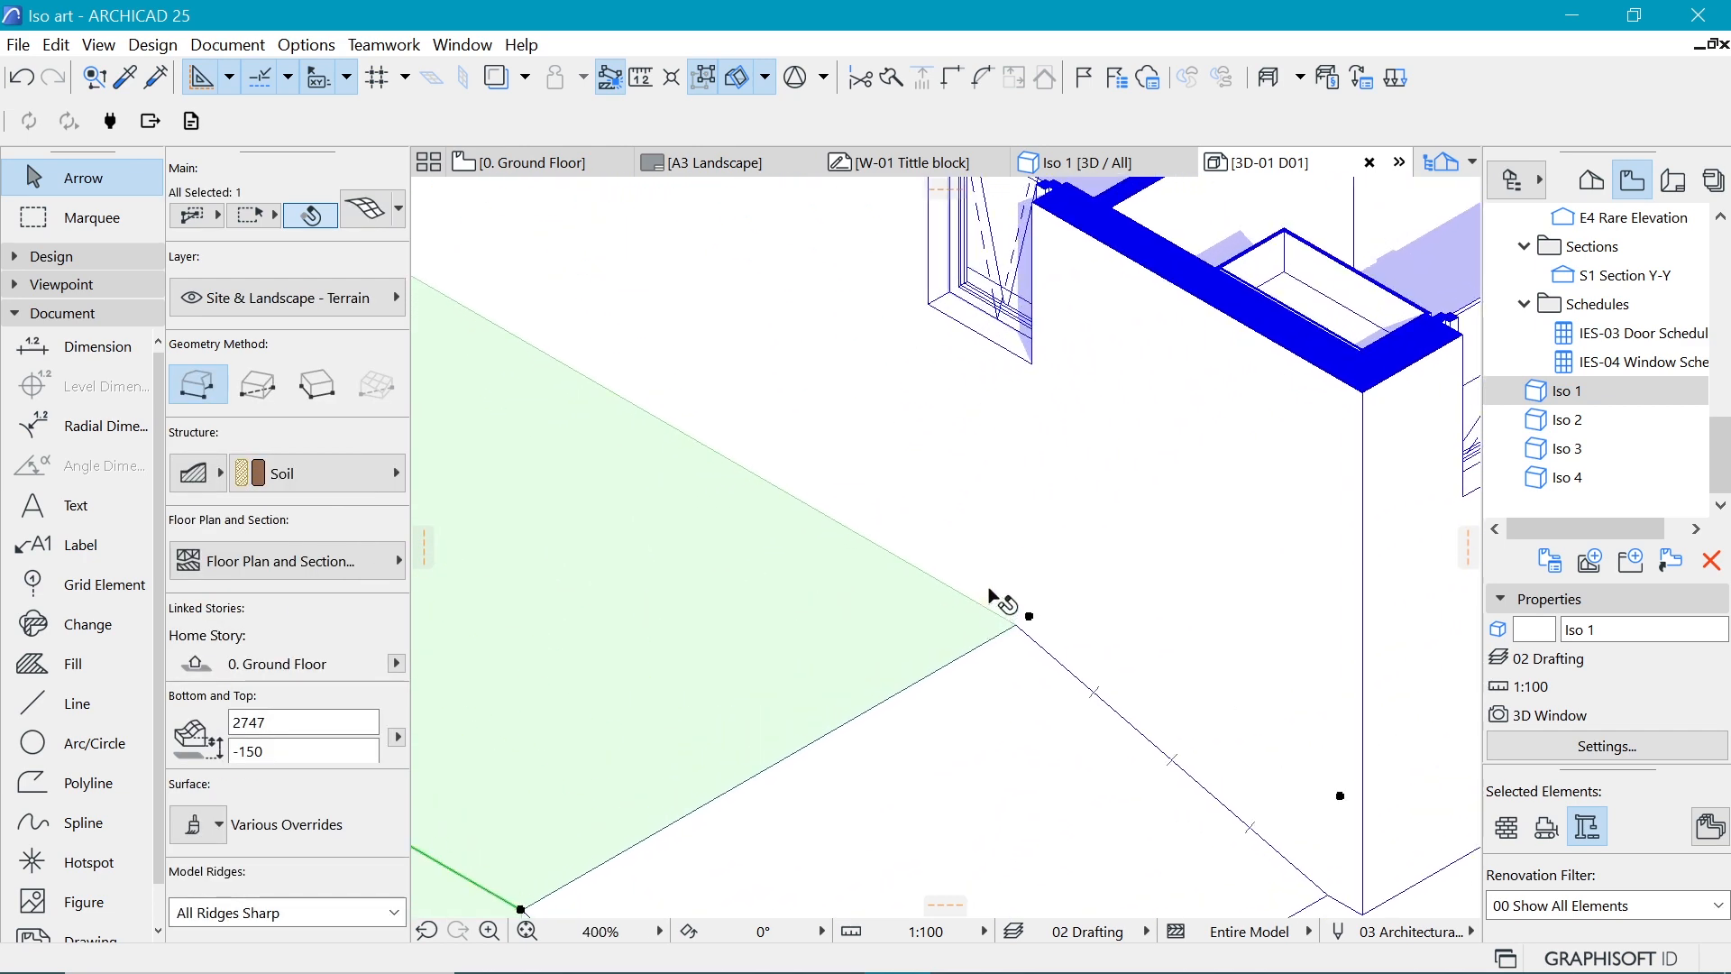
click(991, 597)
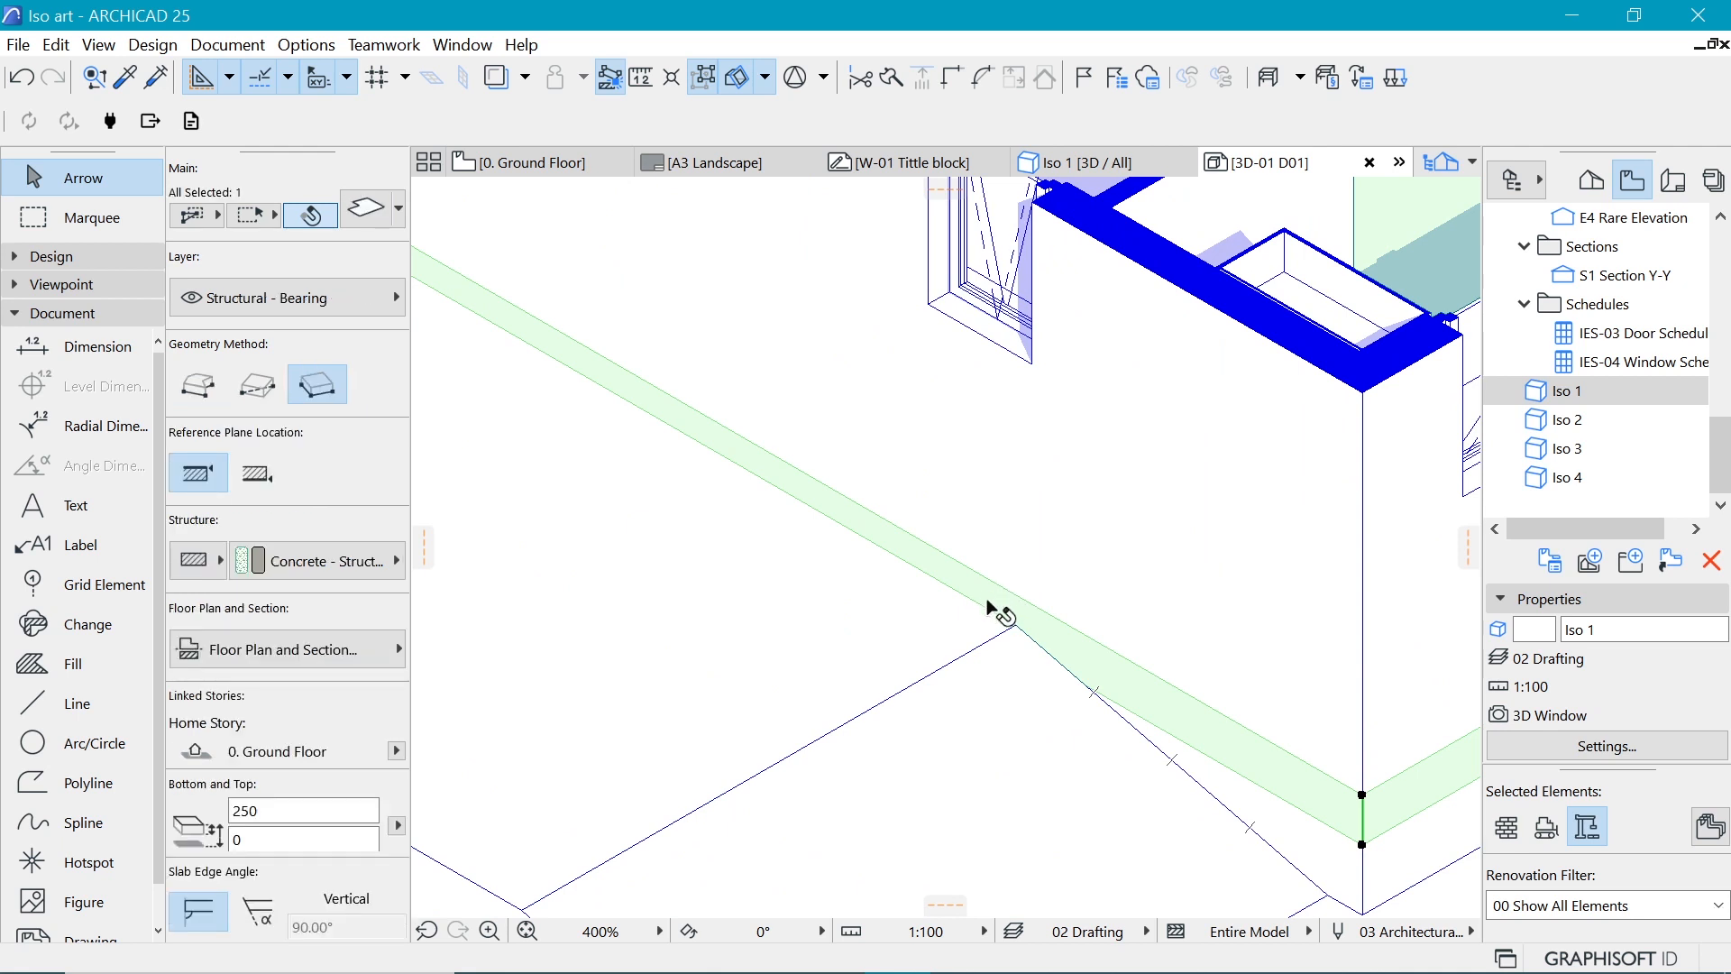
right_click(1245, 739)
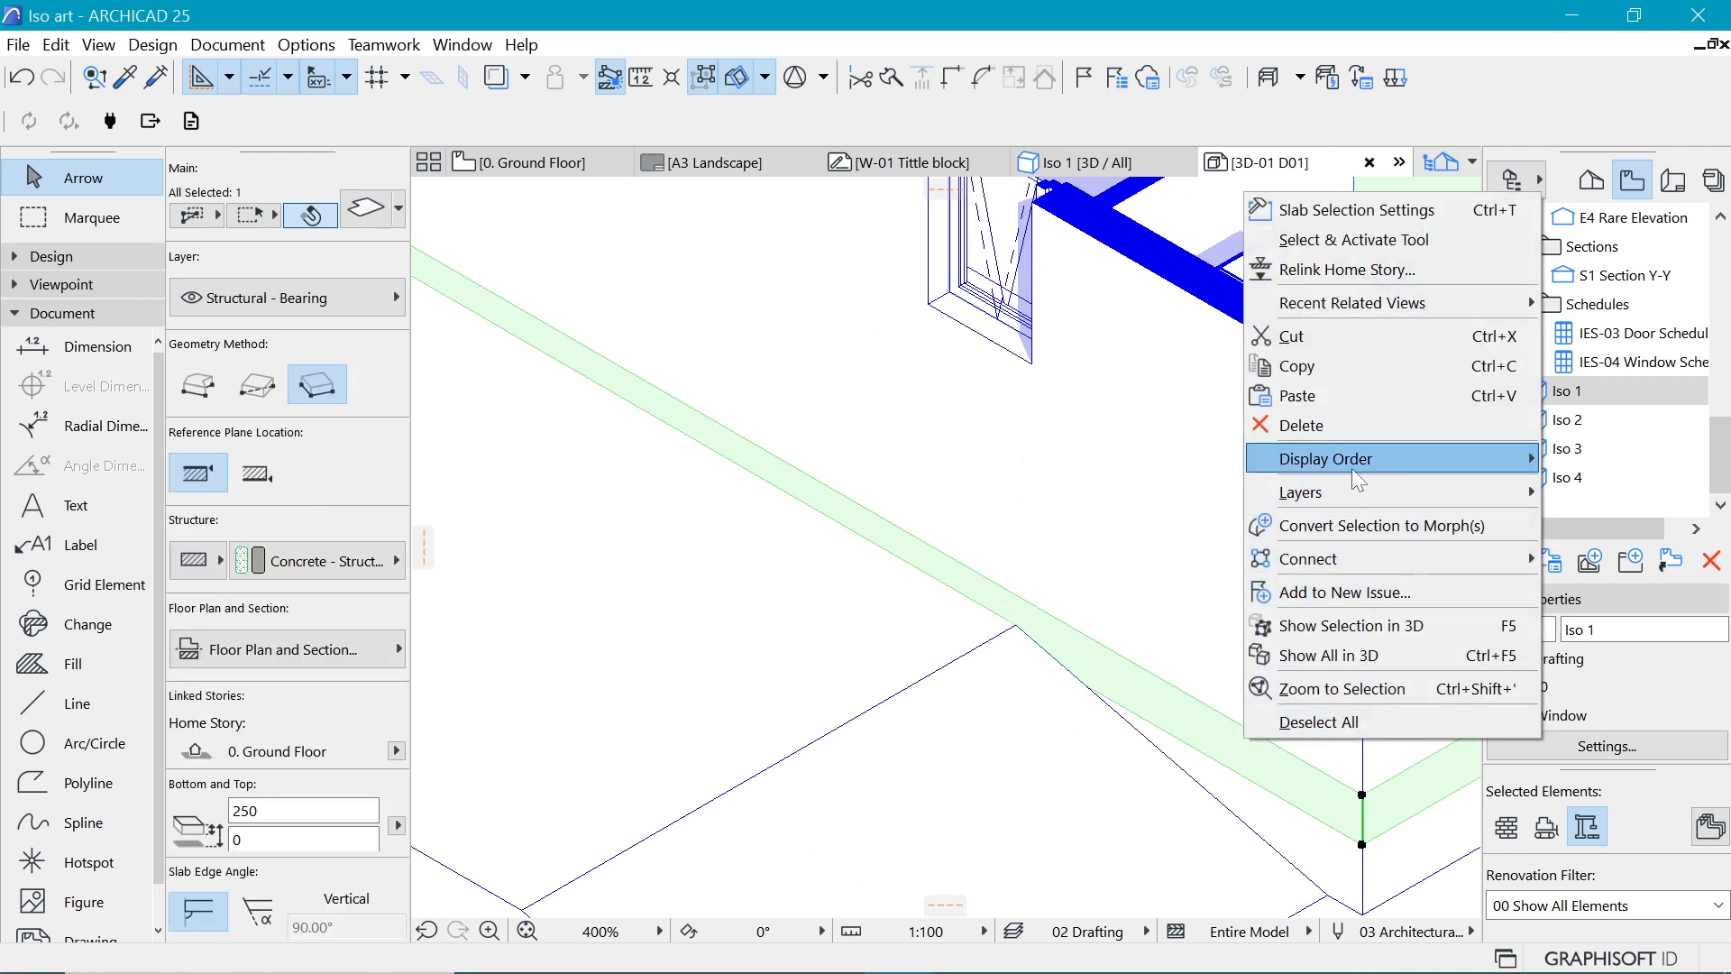
mouse_move(1340, 566)
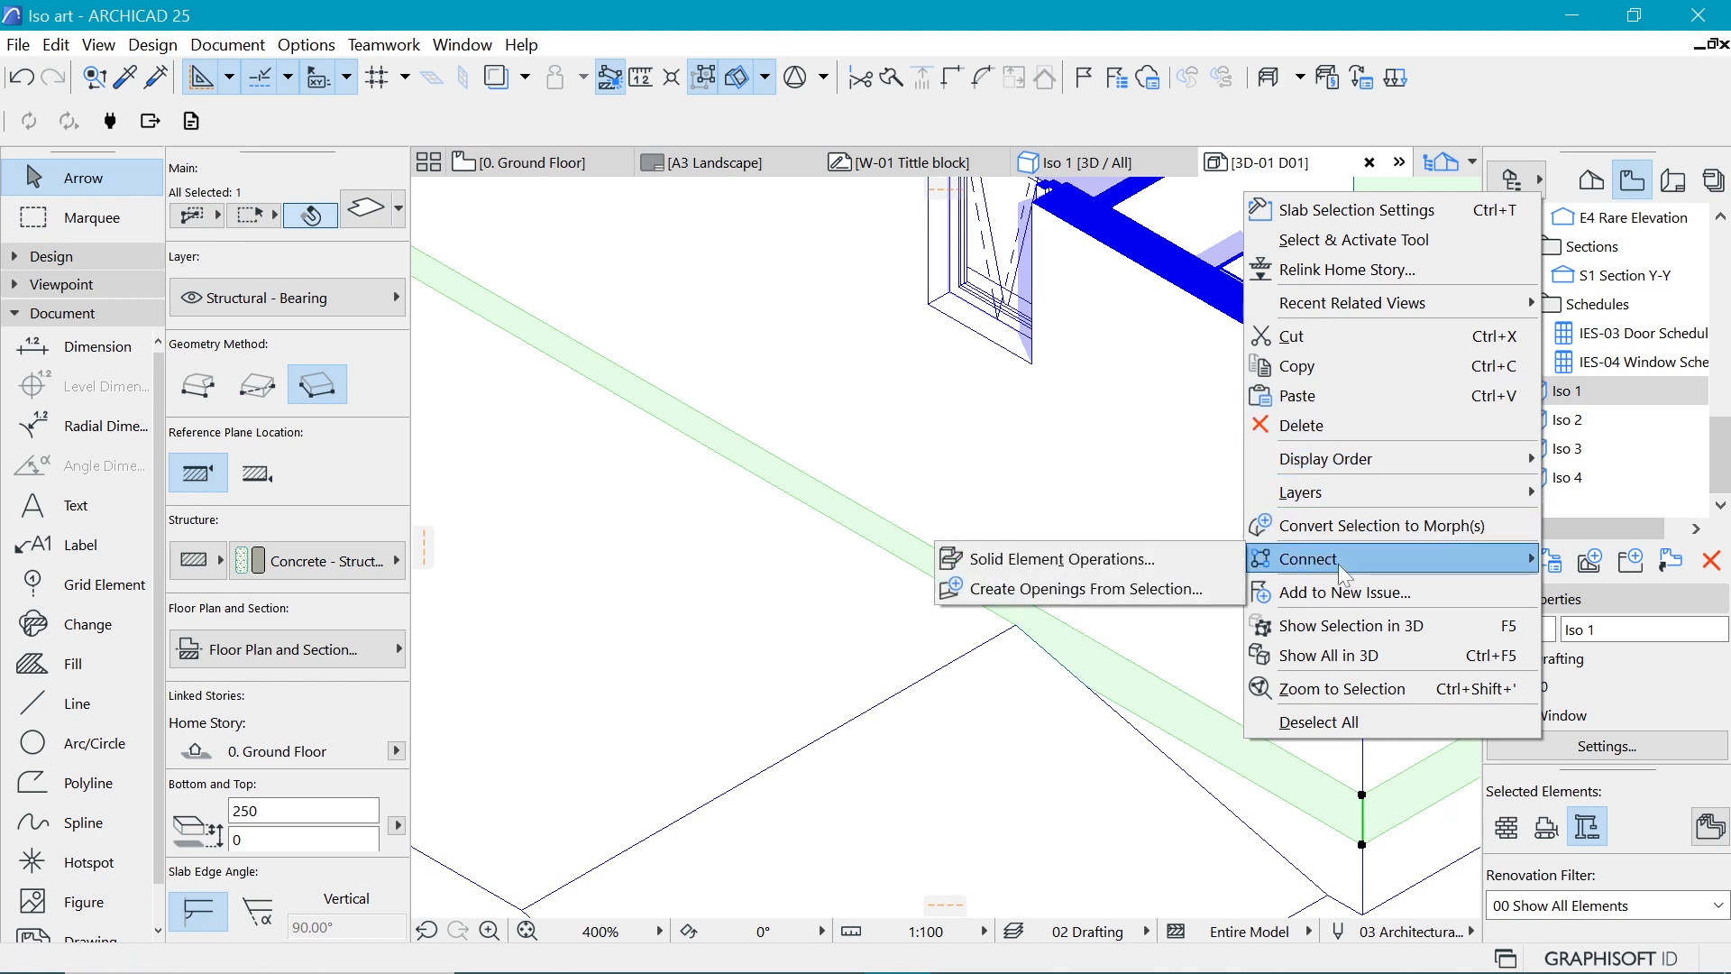
click(1042, 559)
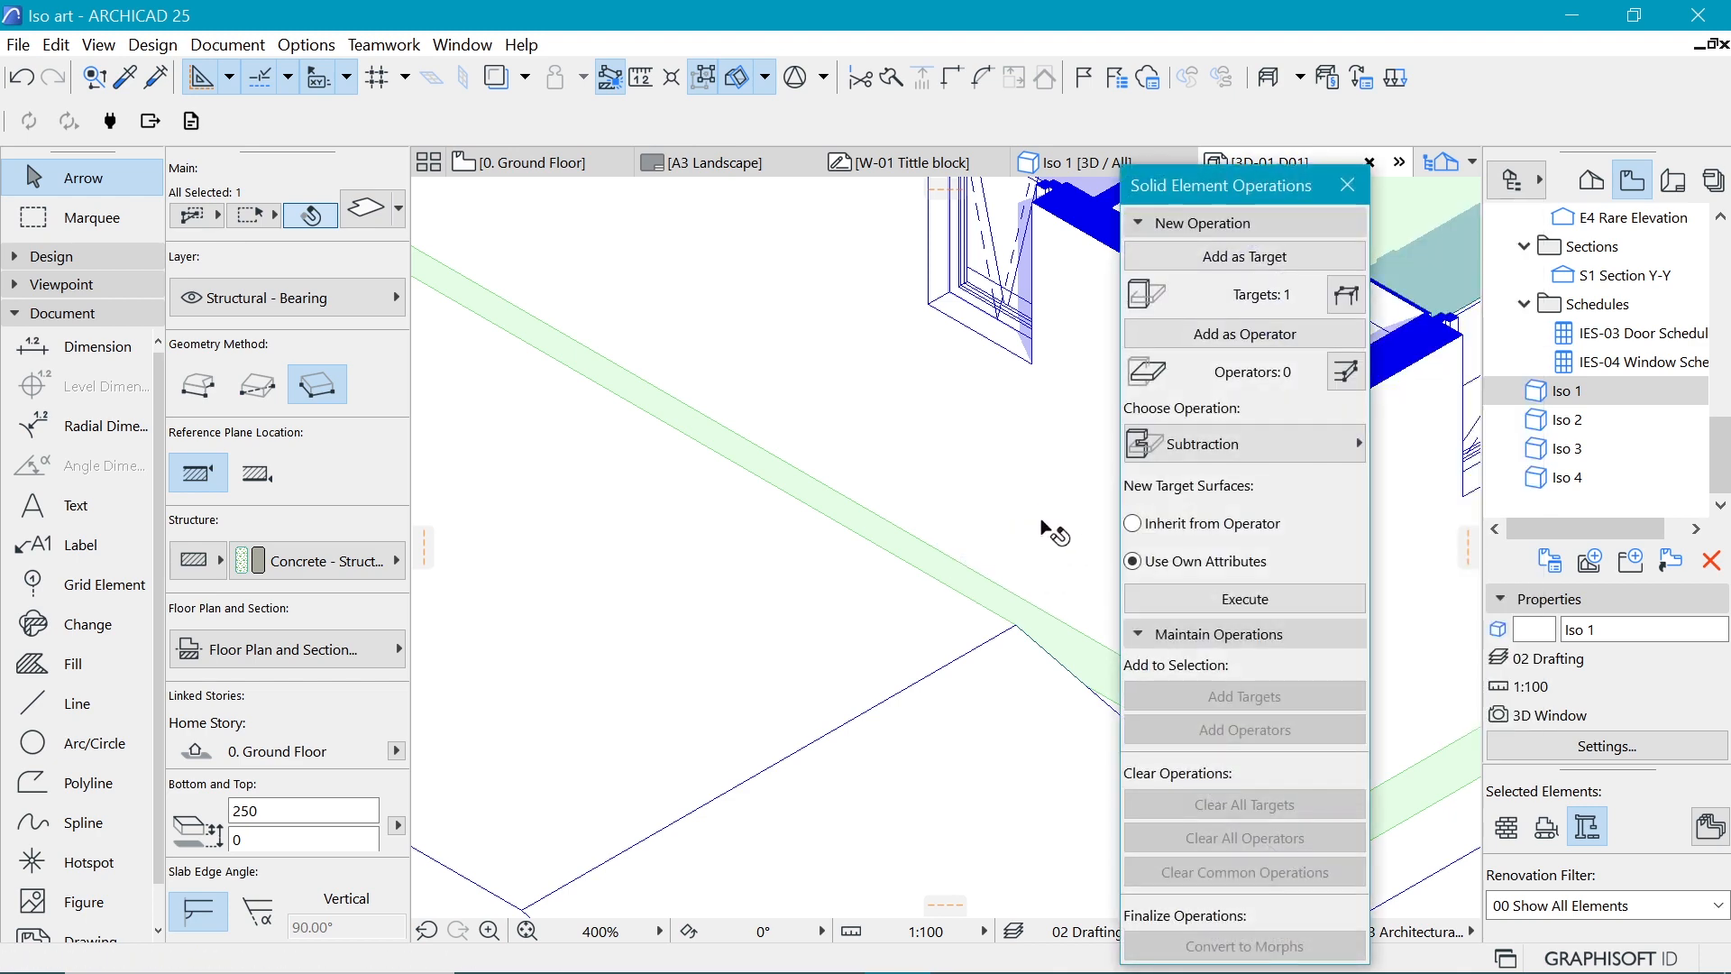
scroll(1038, 667, down, 5)
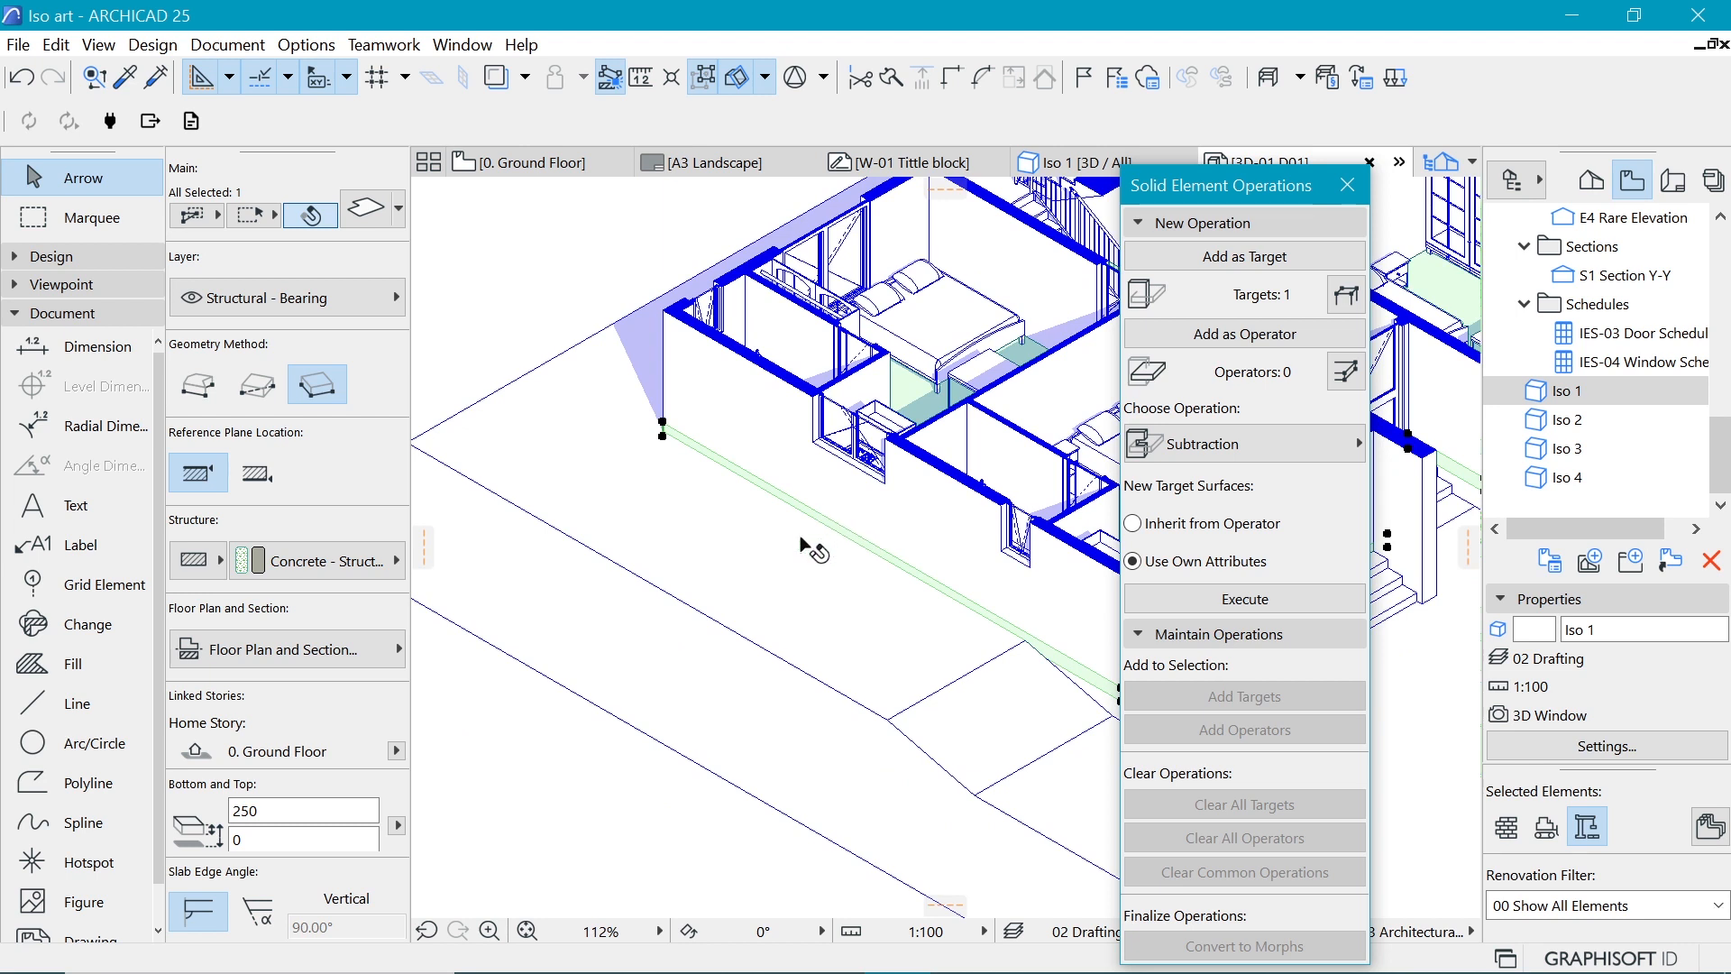
click(1241, 336)
Step: Add the terrain mesh as the target and execute a Subtraction with upward extrusion to cut the slab out of it
click(726, 554)
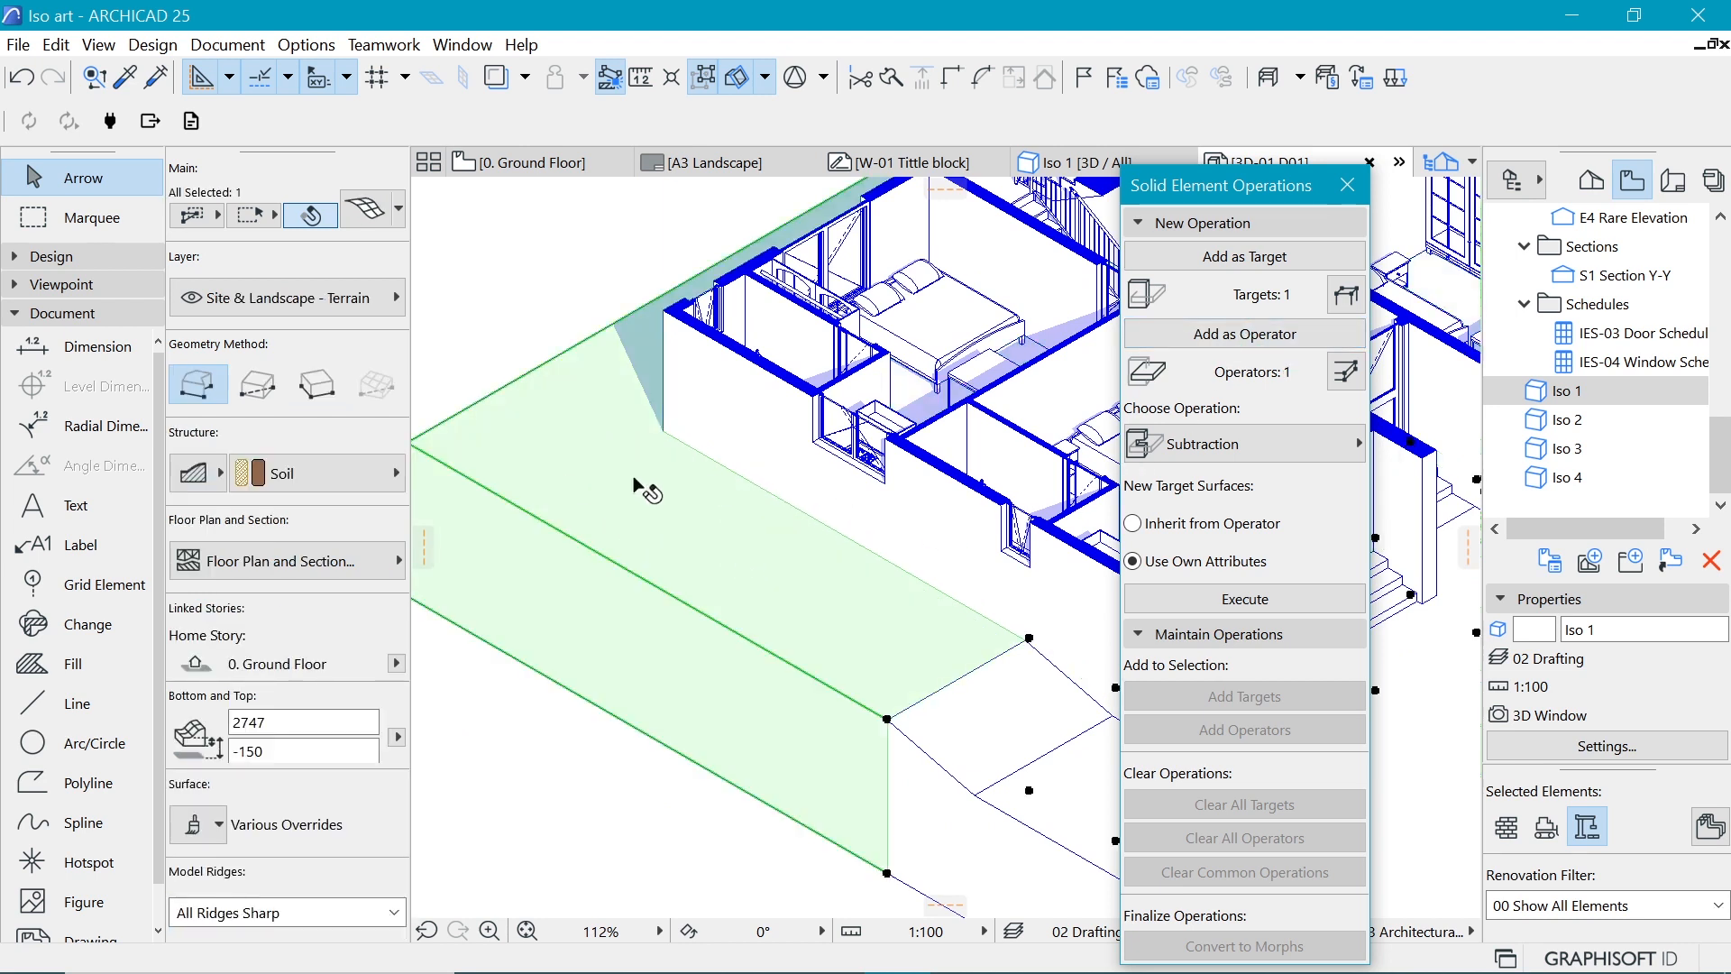
click(1232, 261)
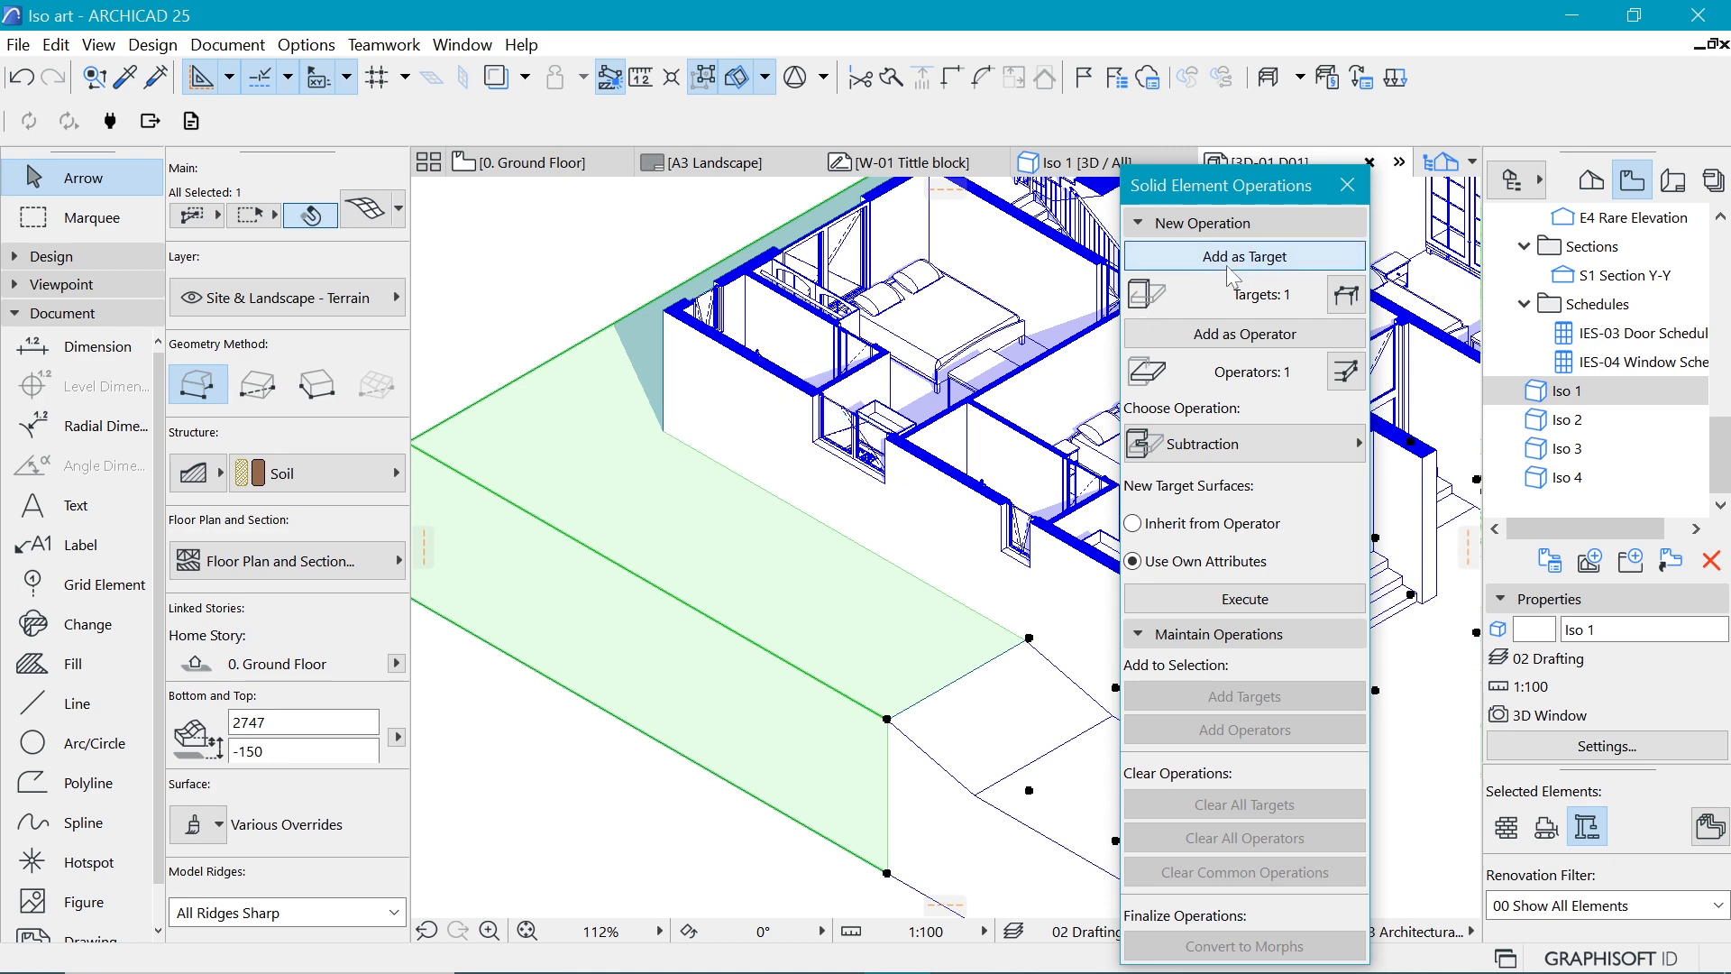
click(1241, 458)
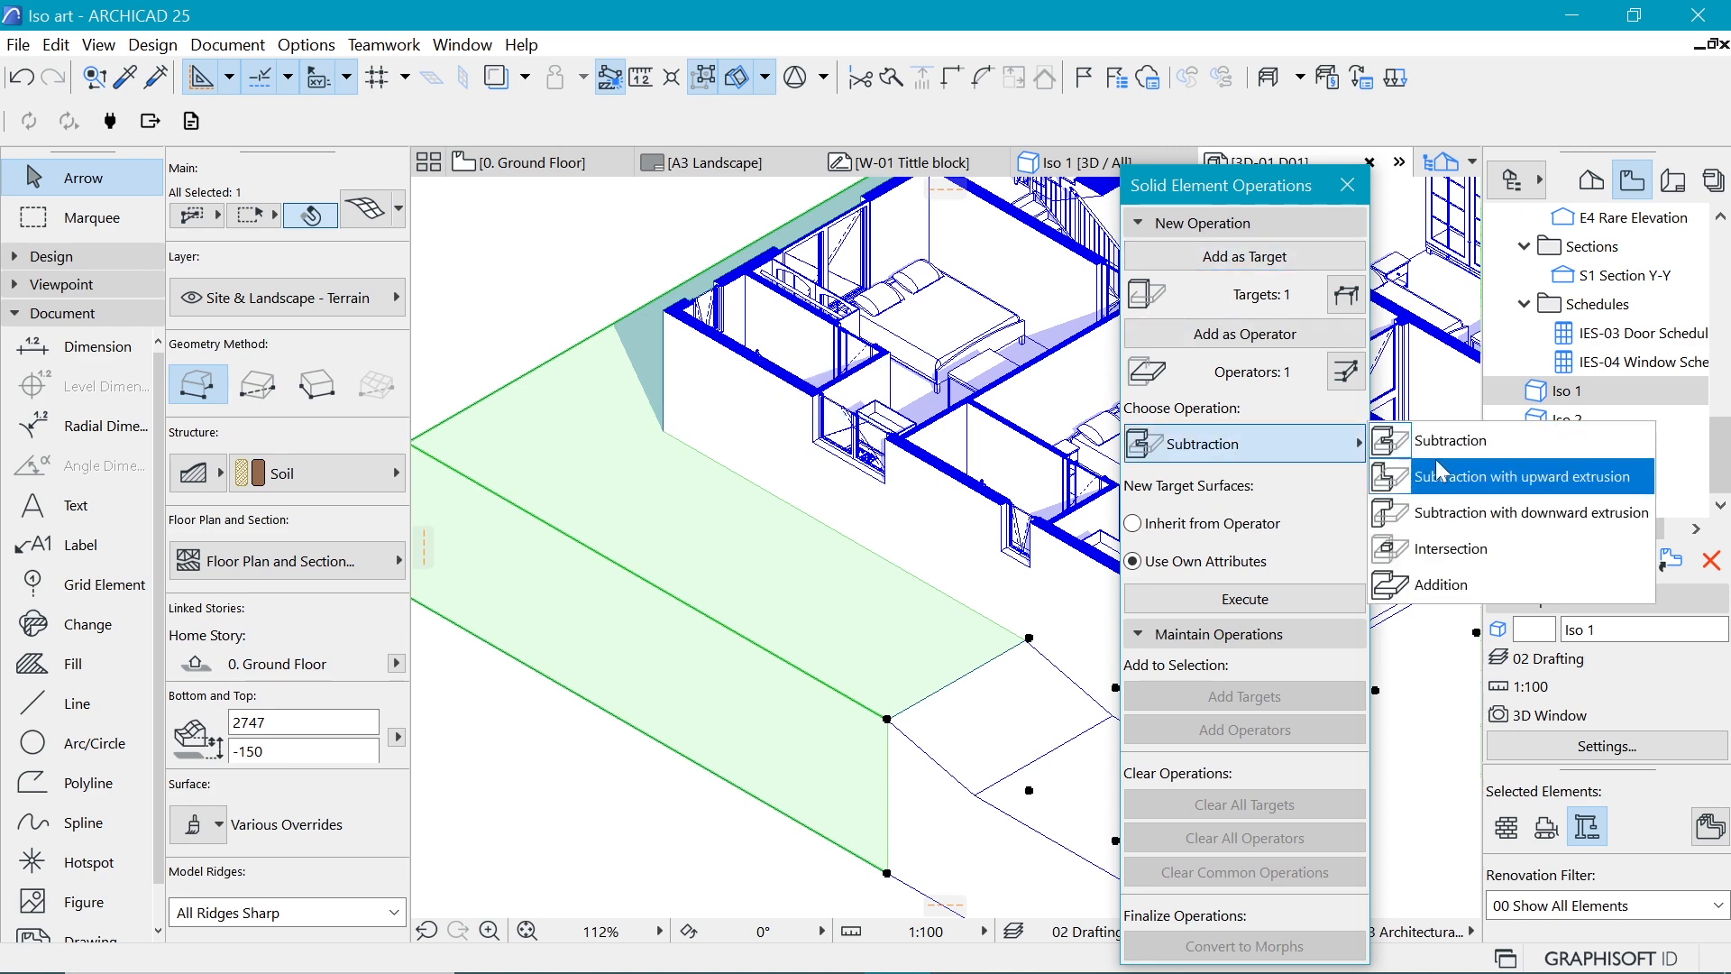
click(1465, 478)
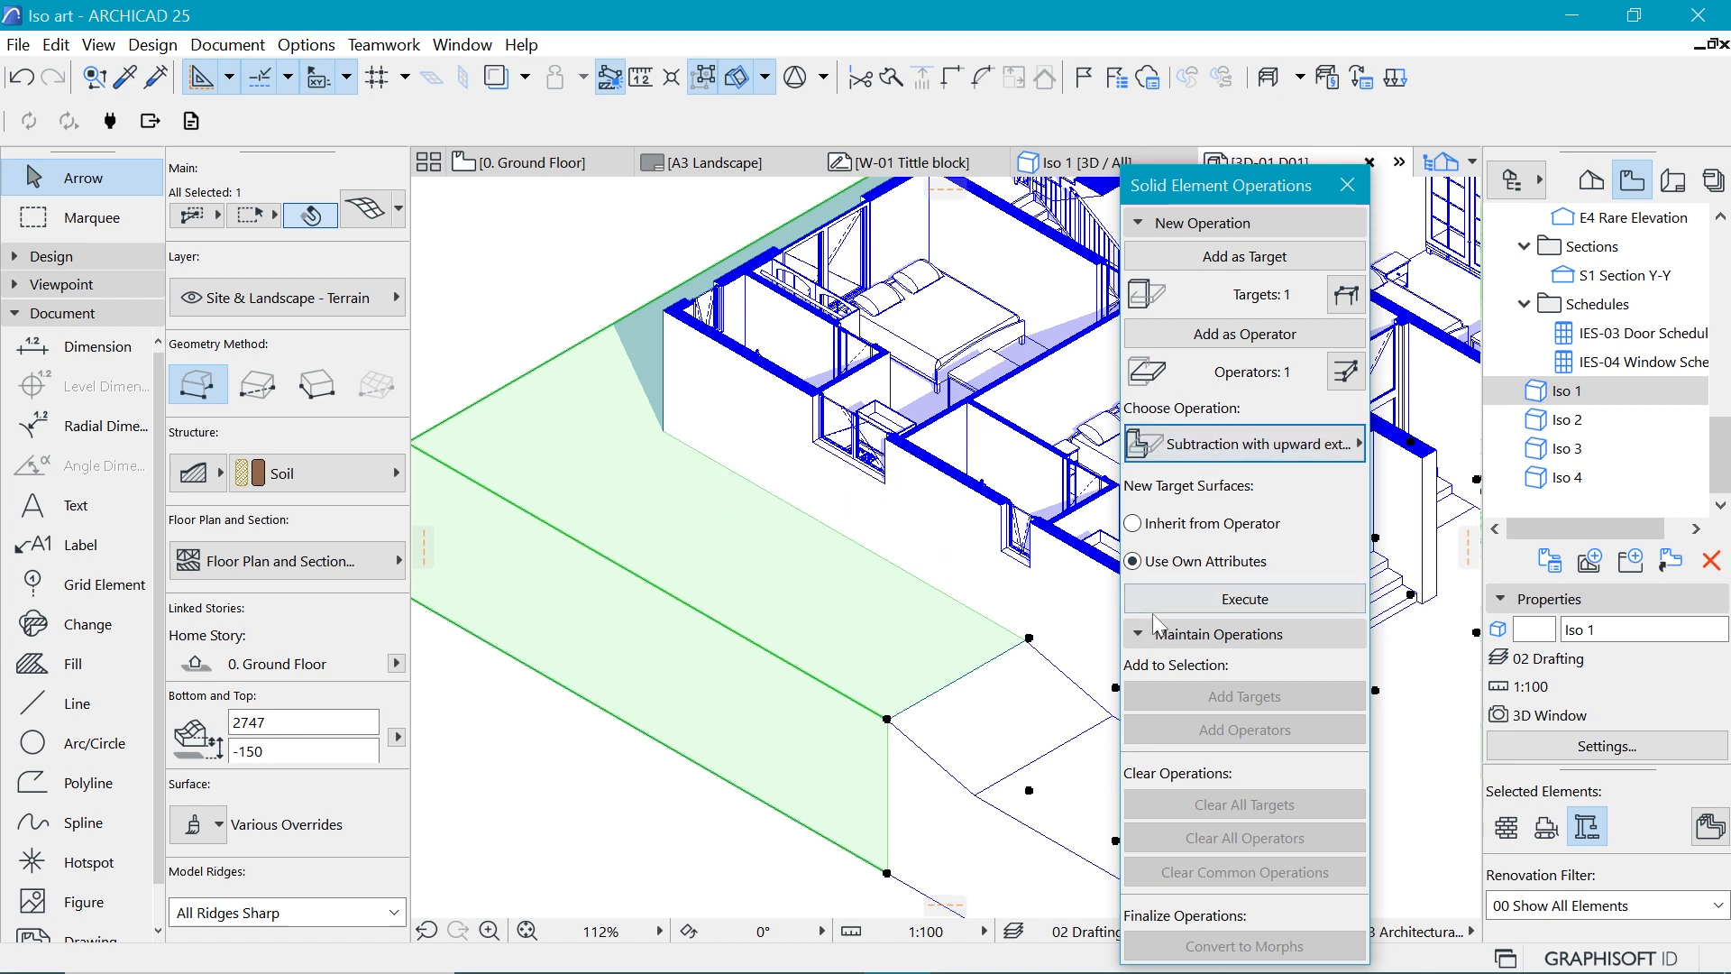
click(1197, 605)
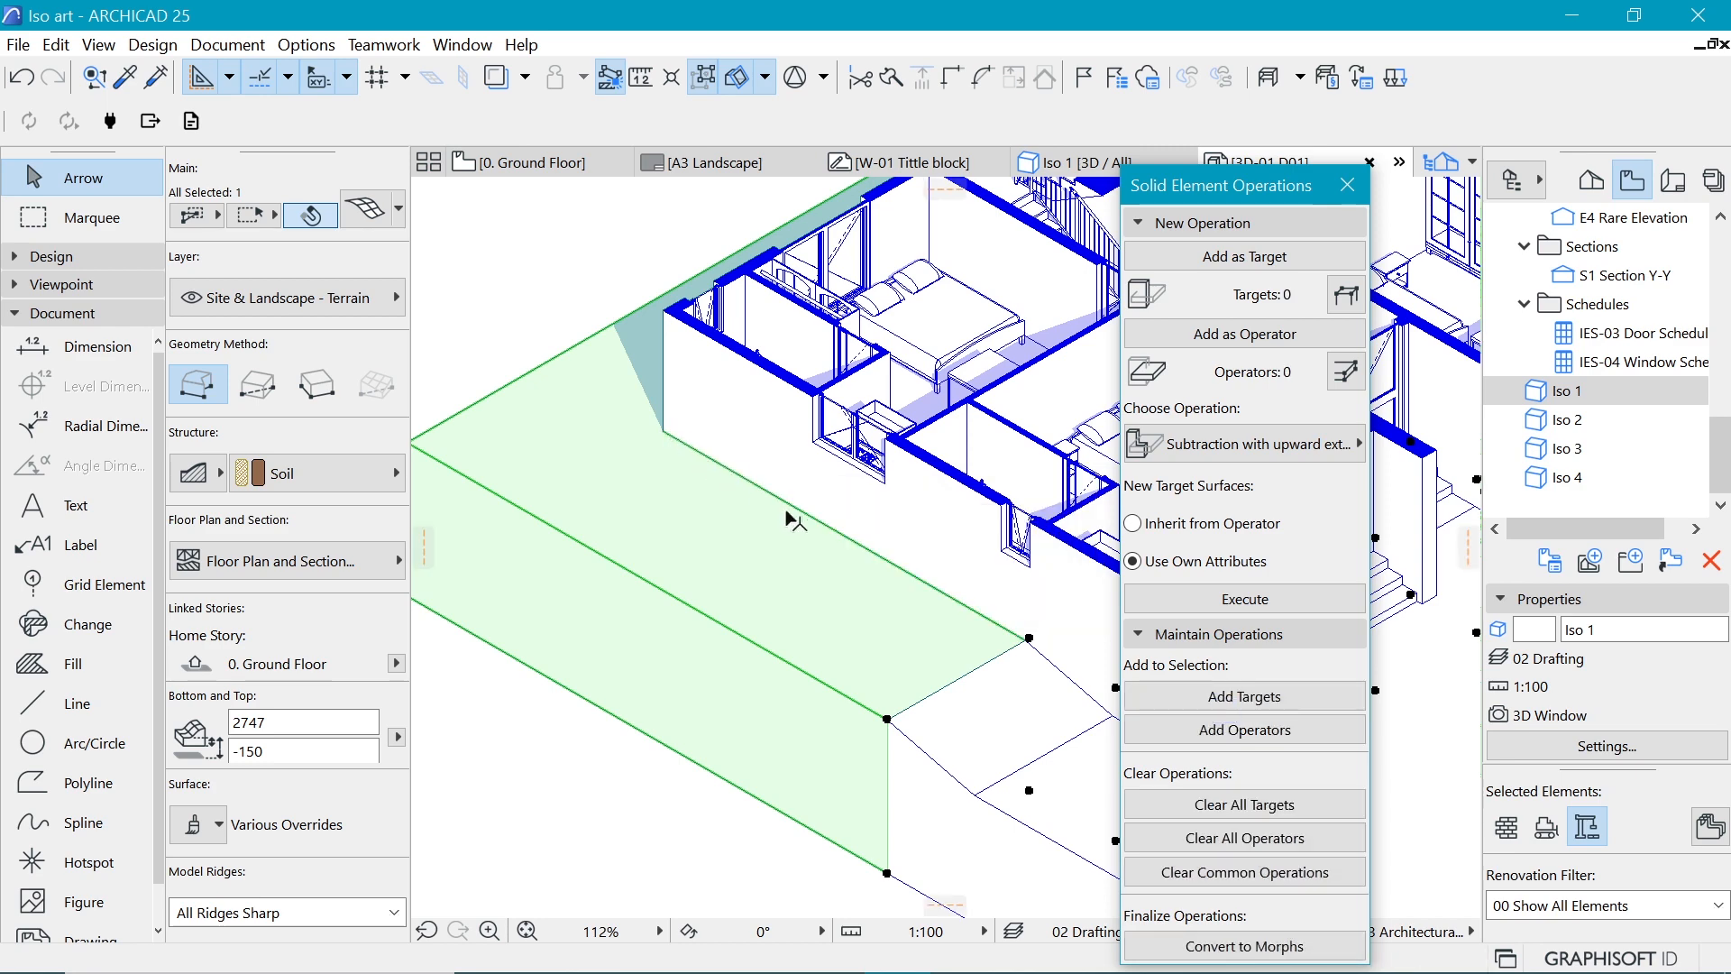
click(1347, 185)
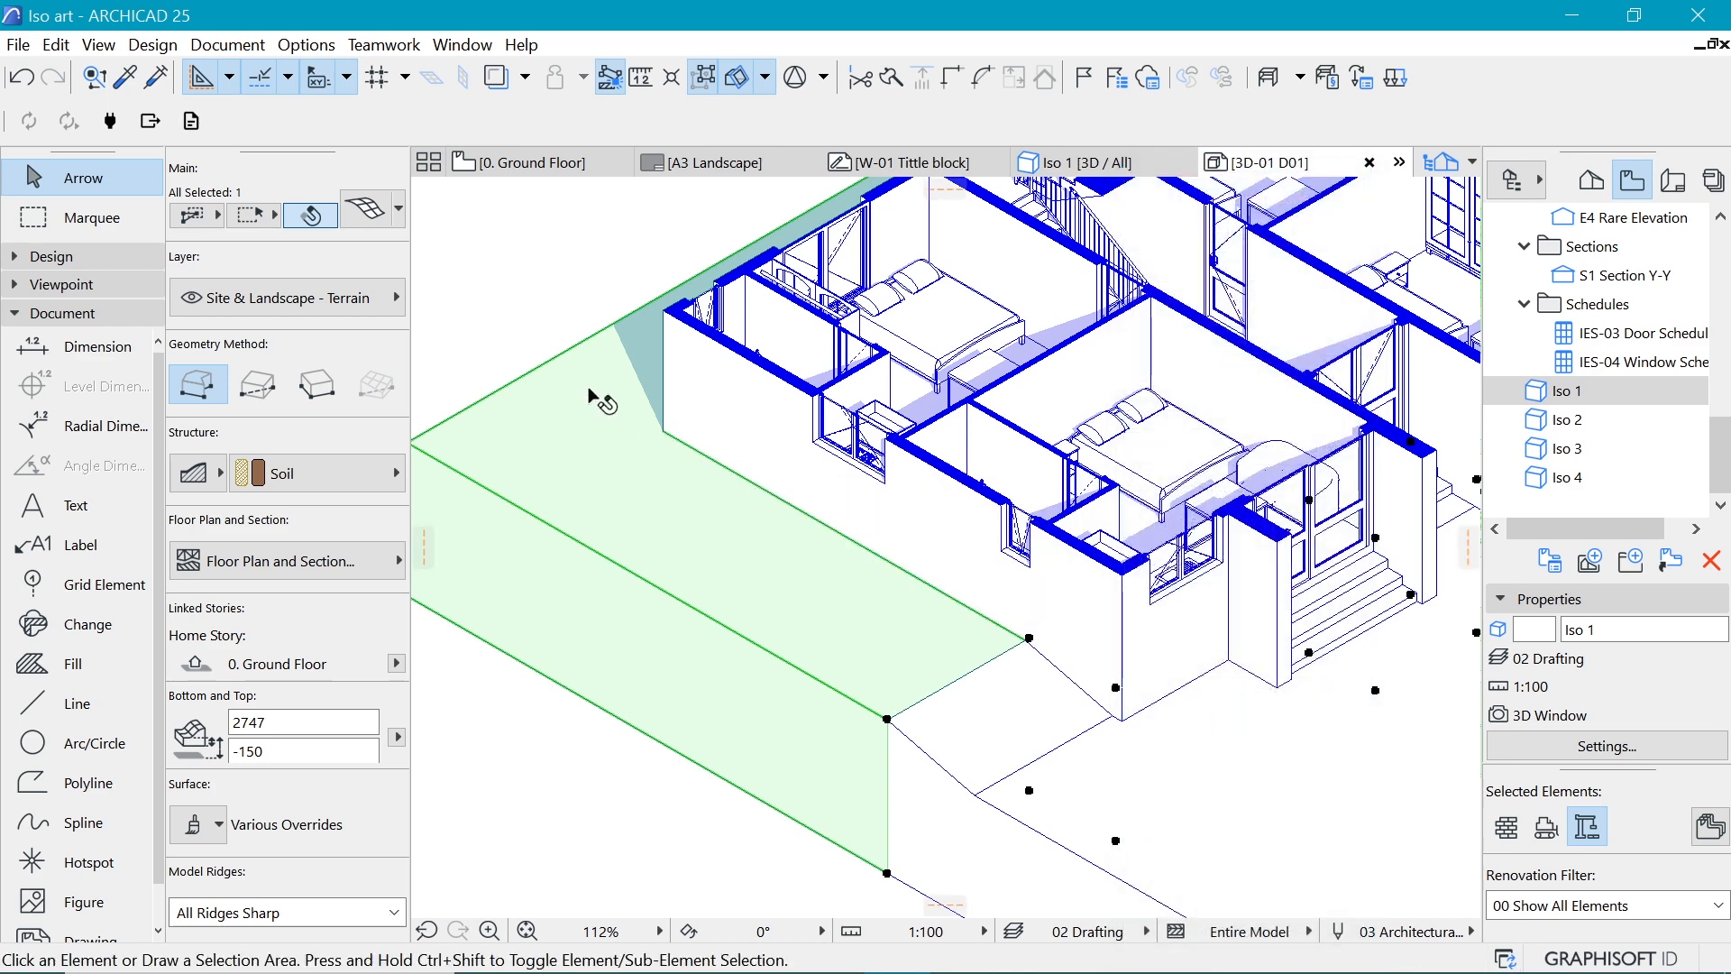
key(Escape)
scroll(649, 622, down, 5)
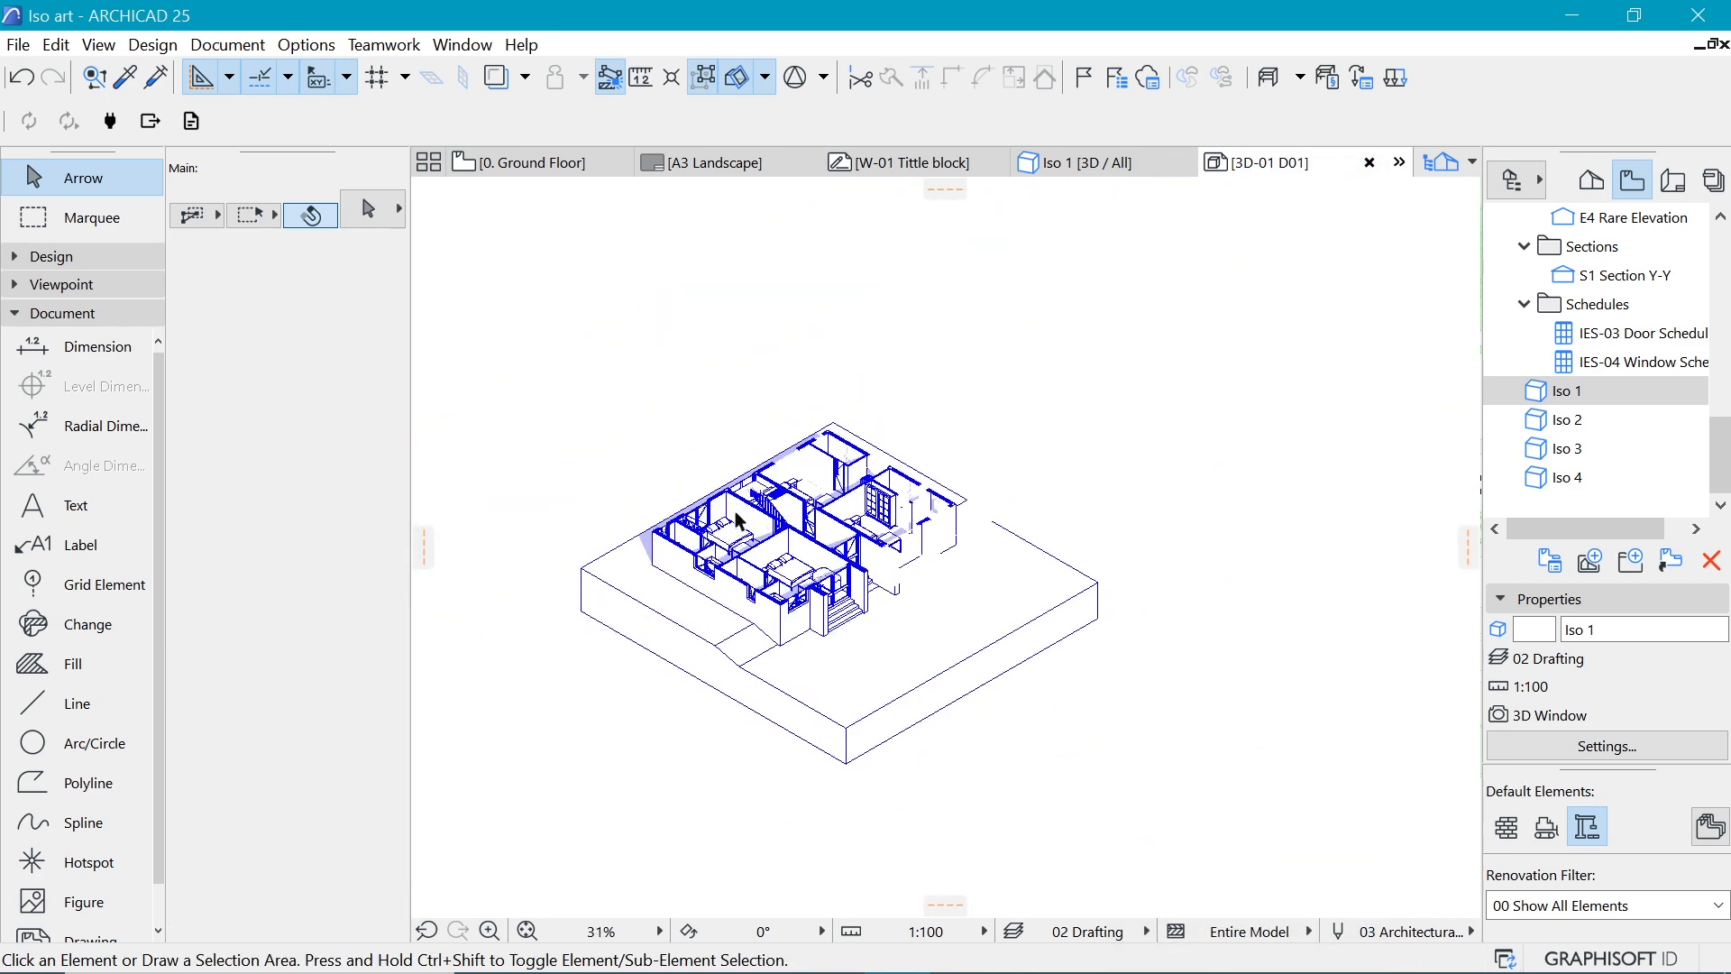
scroll(728, 527, up, 3)
scroll(731, 523, down, 1)
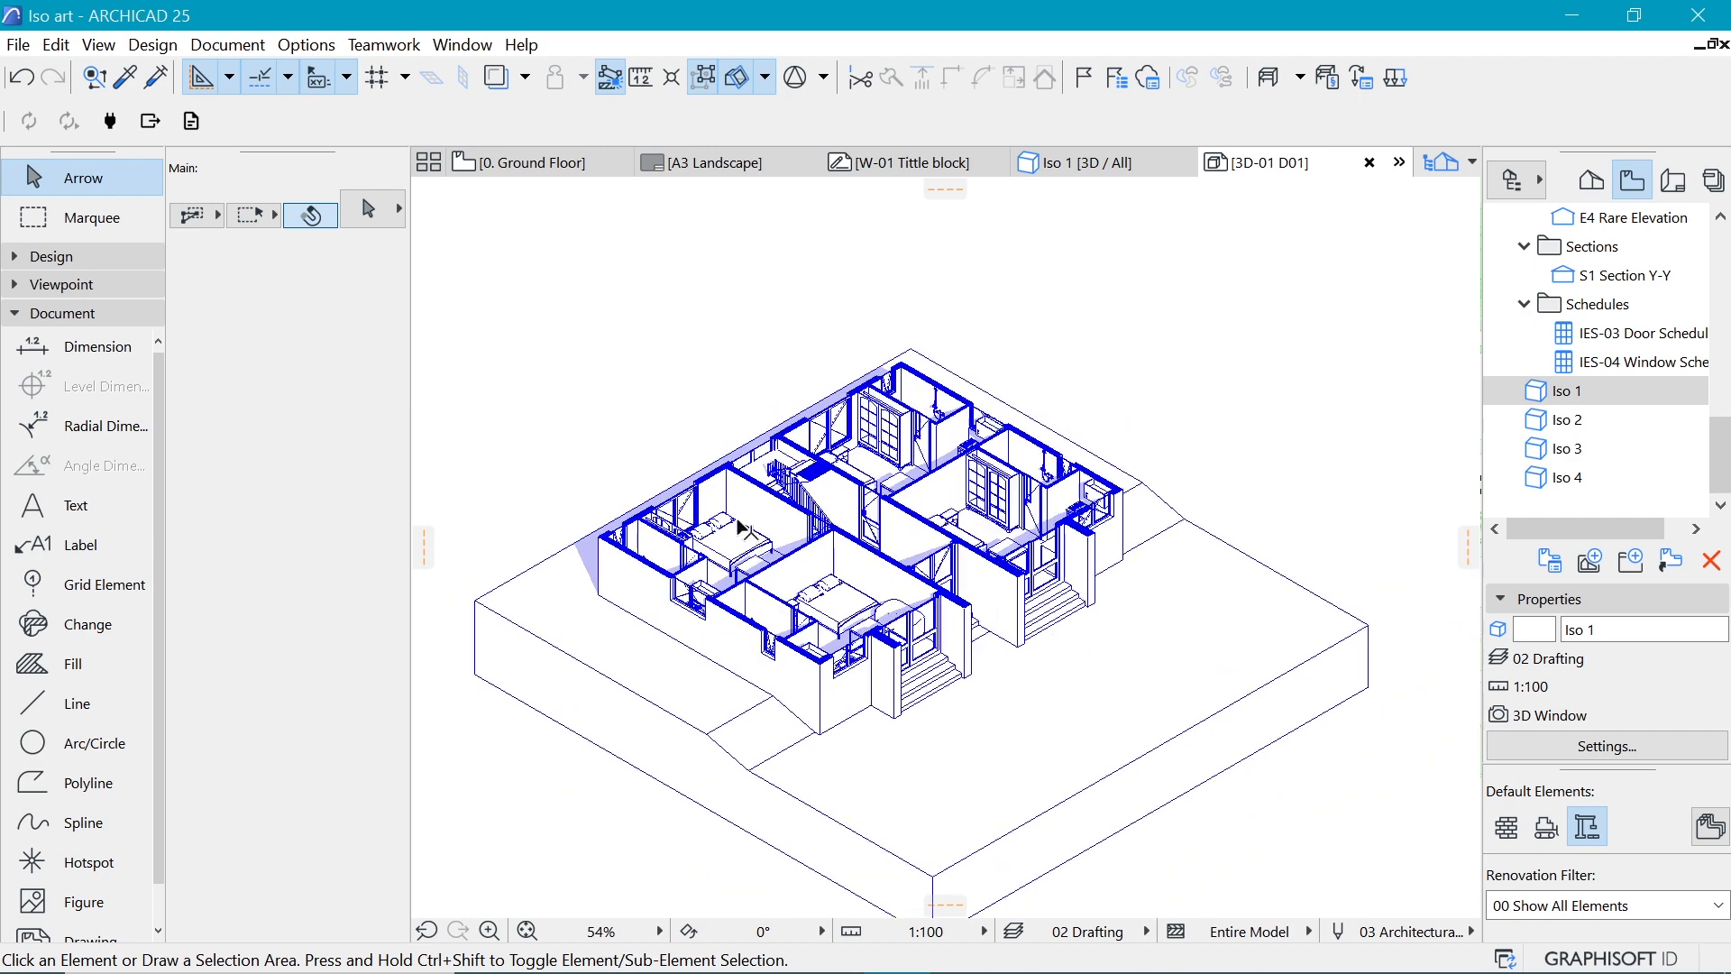
scroll(881, 754, down, 3)
scroll(953, 478, up, 3)
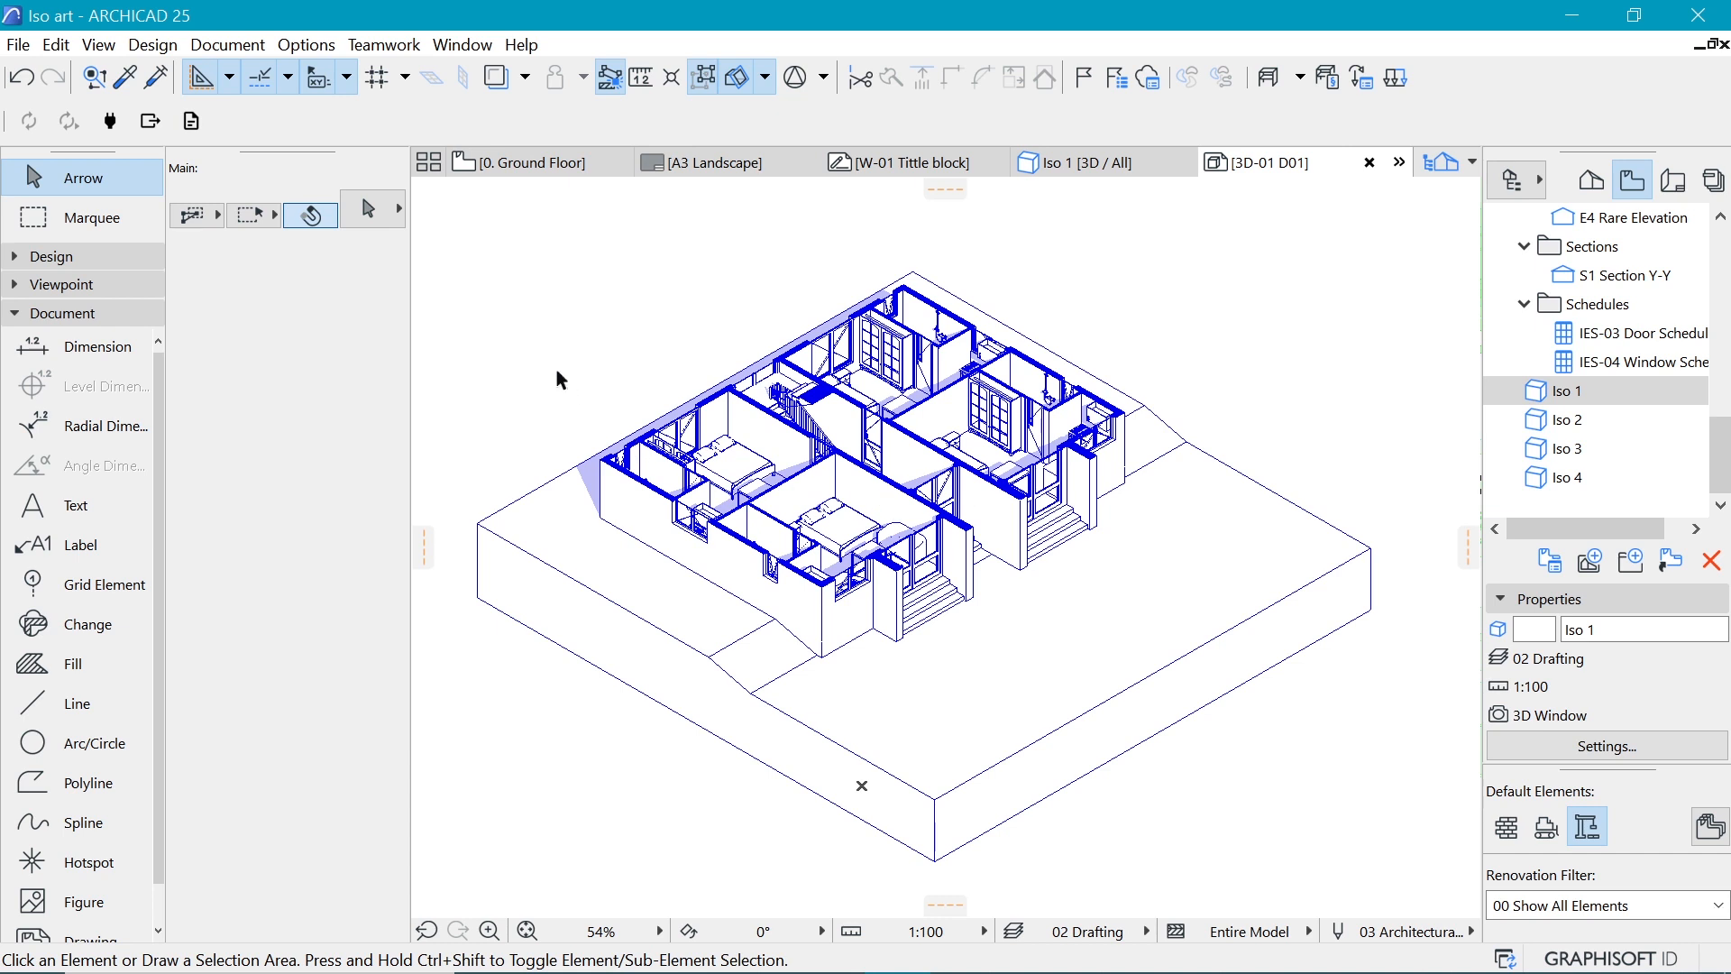
Step: Search the object library for "man", choose Skating Man Contour 25 and set its view type to Front View
click(117, 259)
scroll(72, 577, down, 3)
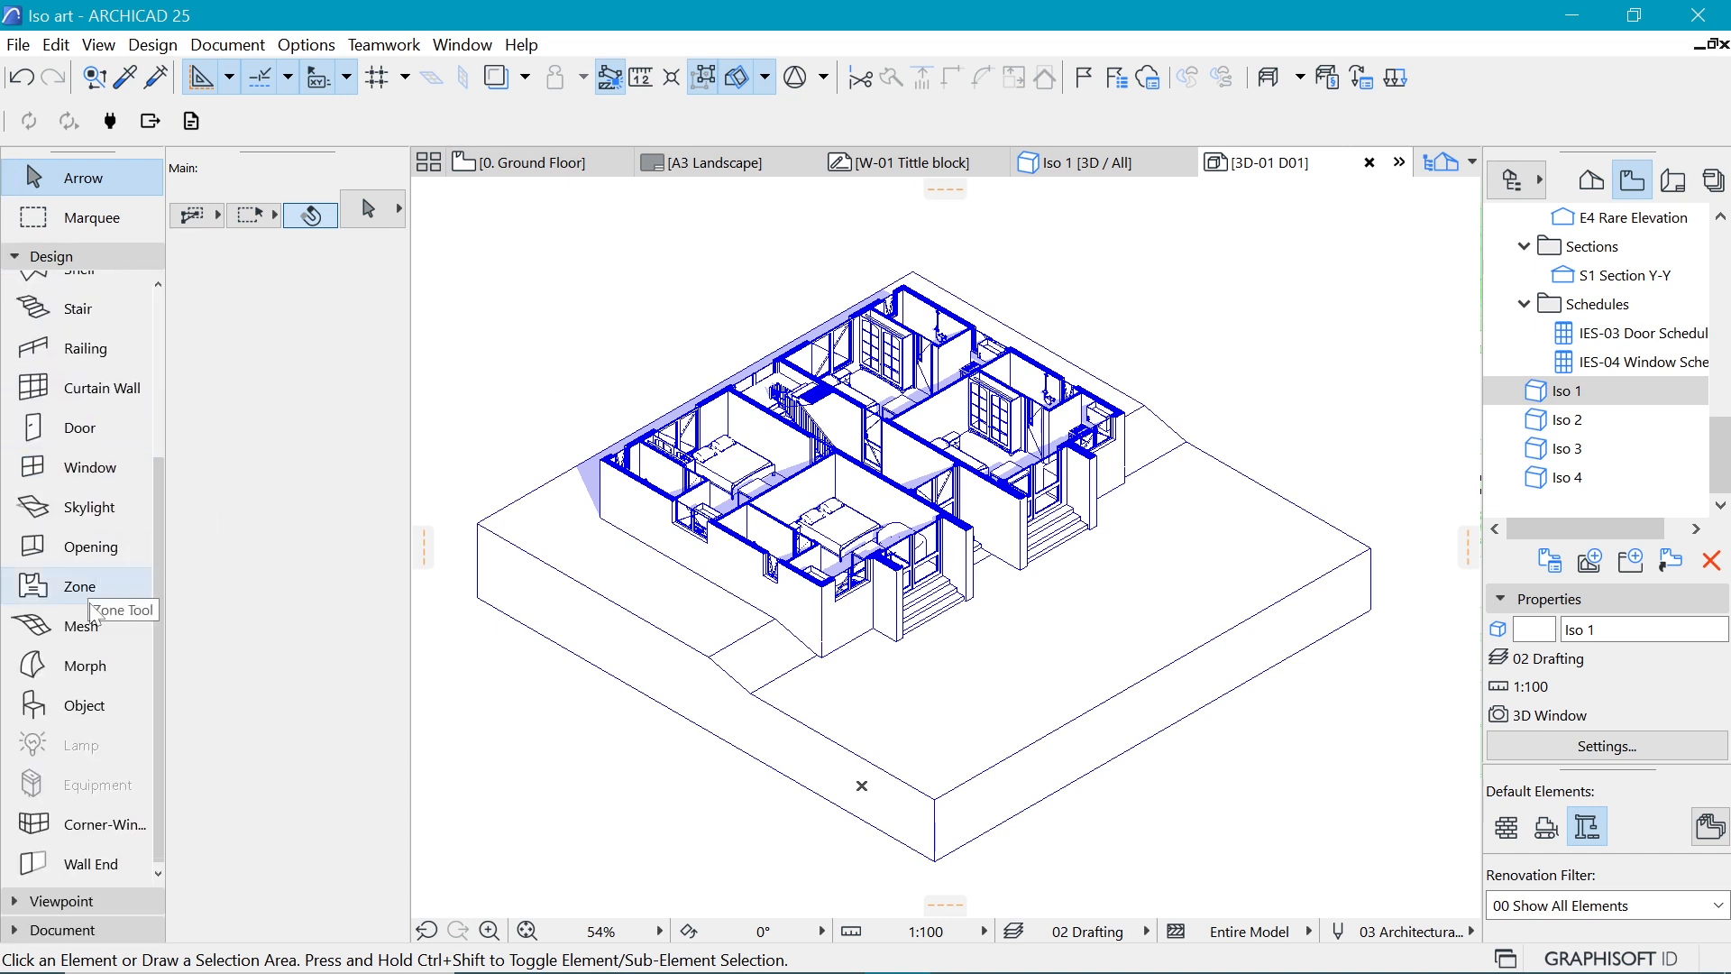
click(90, 711)
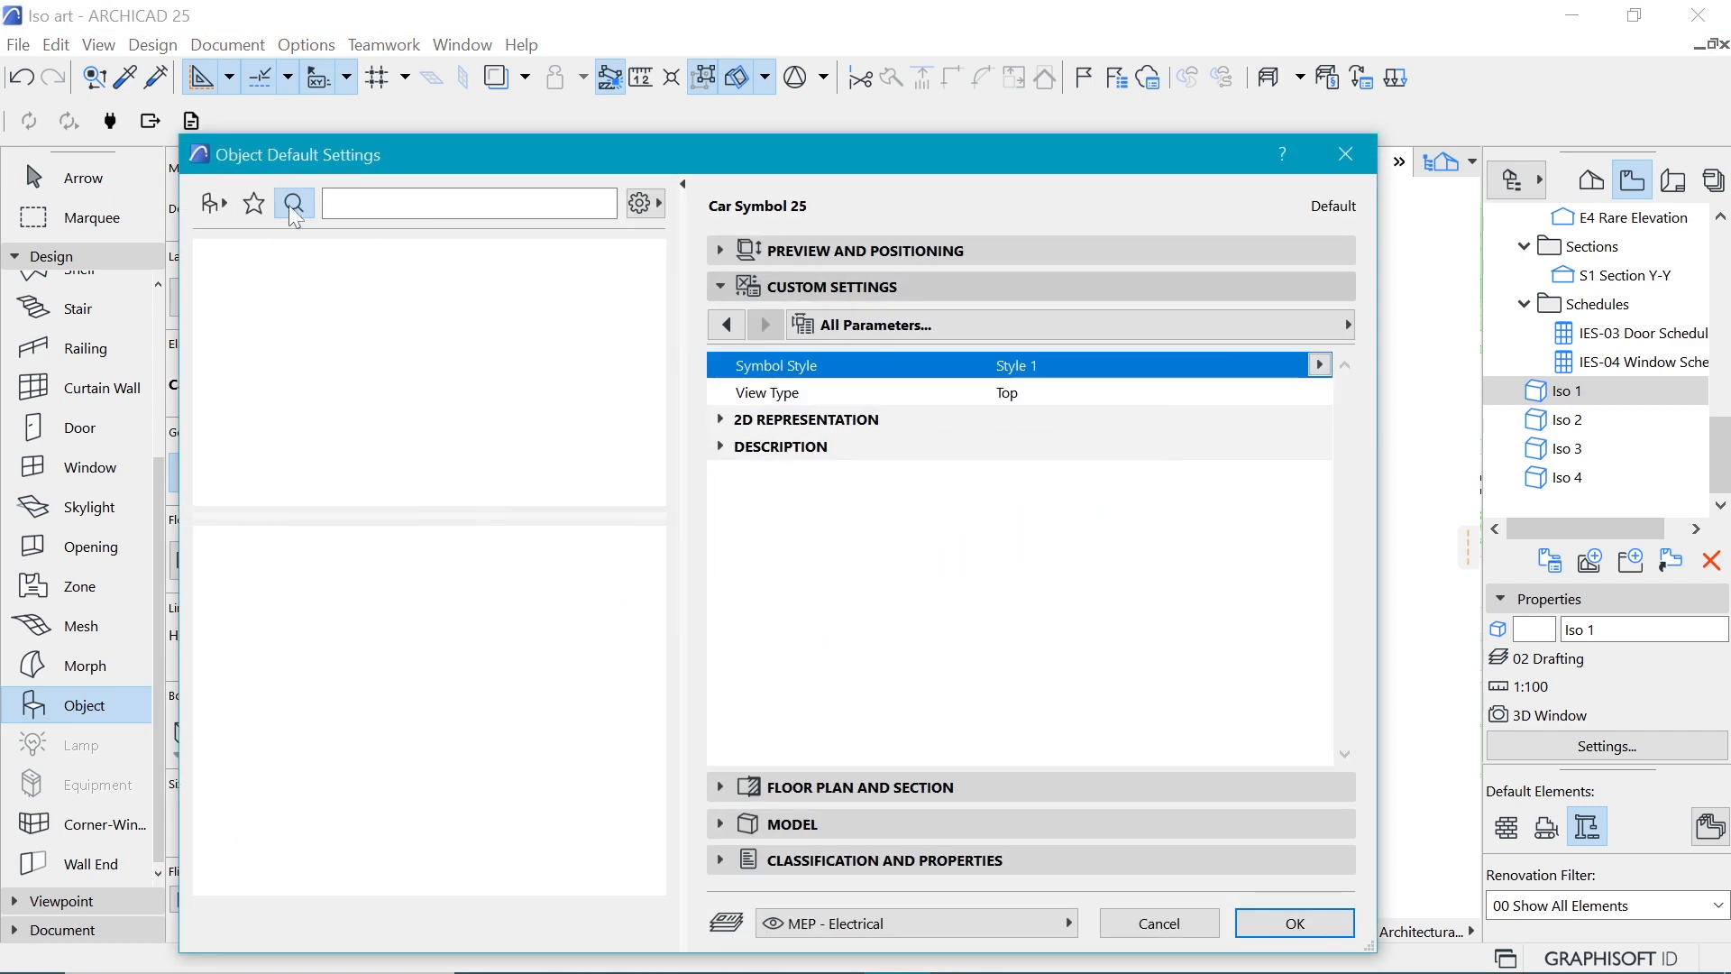
text(ma)
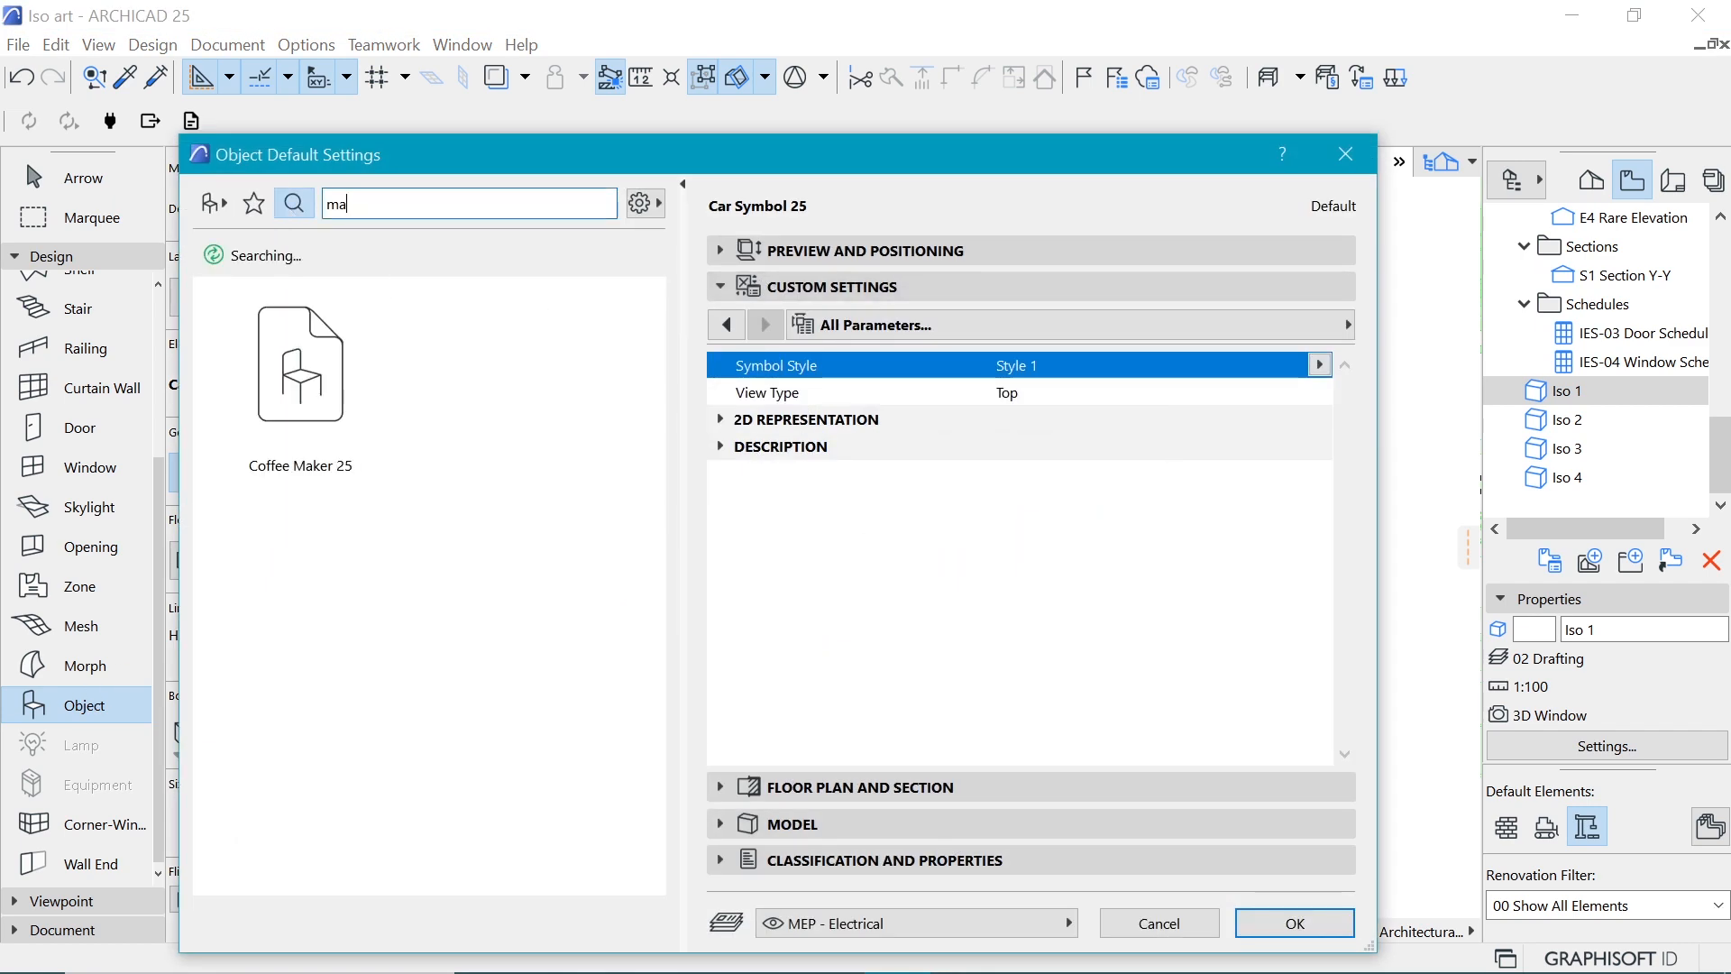
text(n)
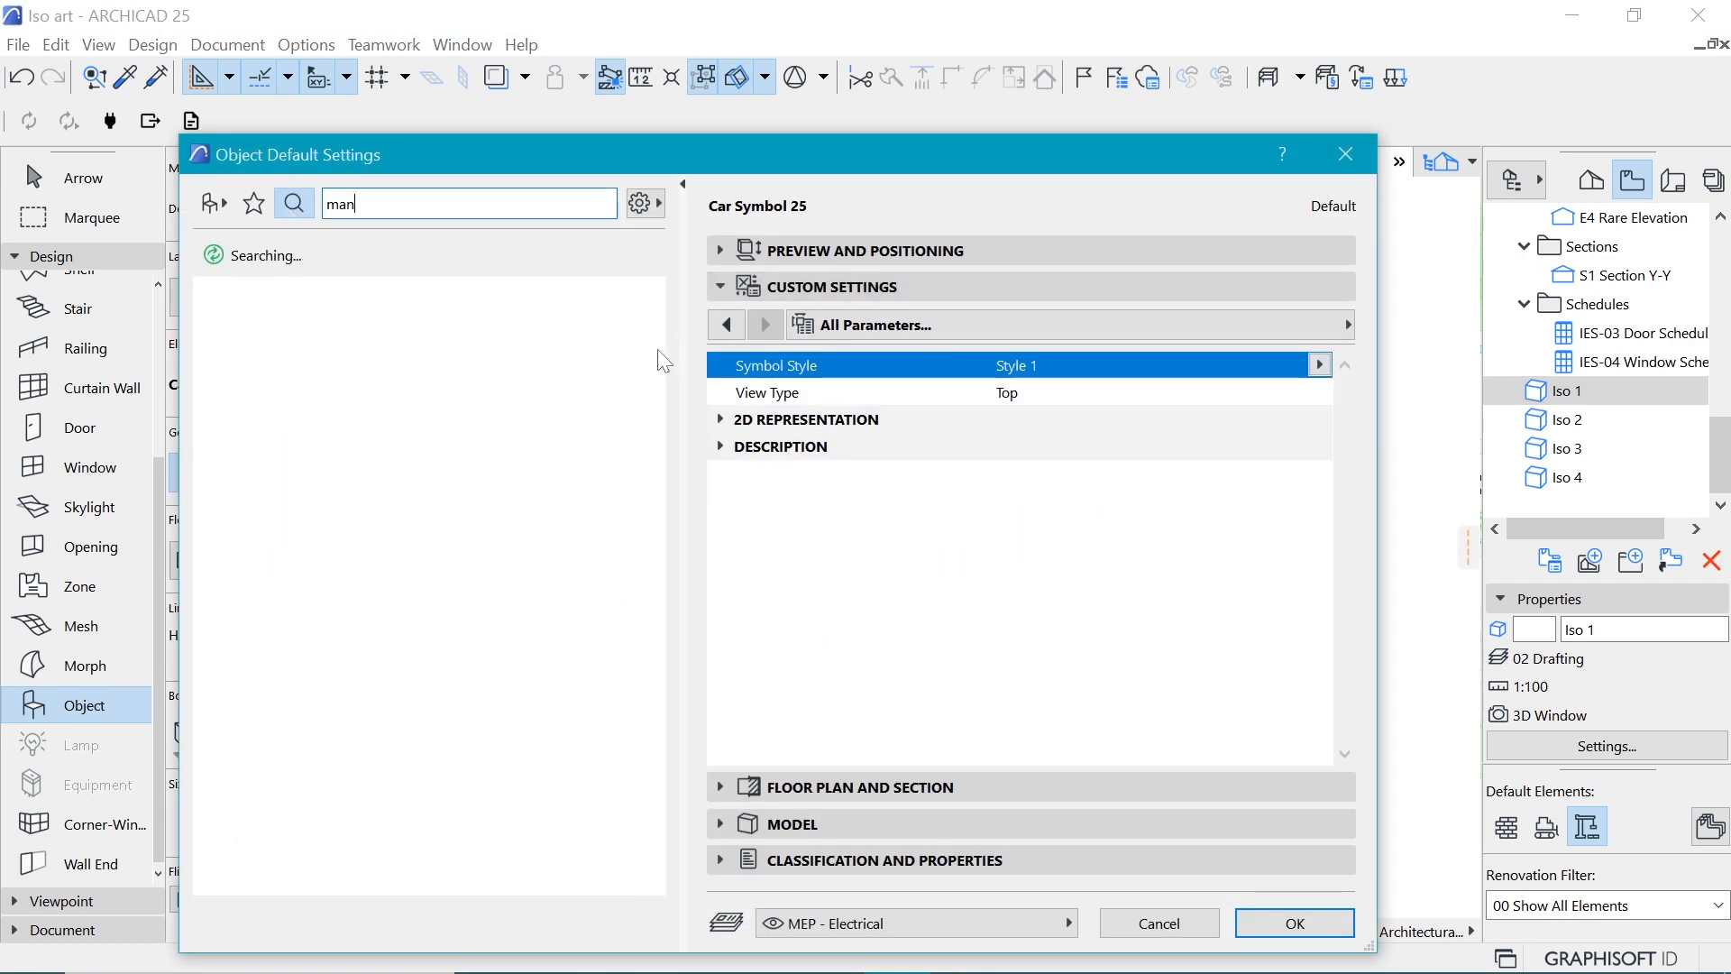
drag(657, 349, 653, 516)
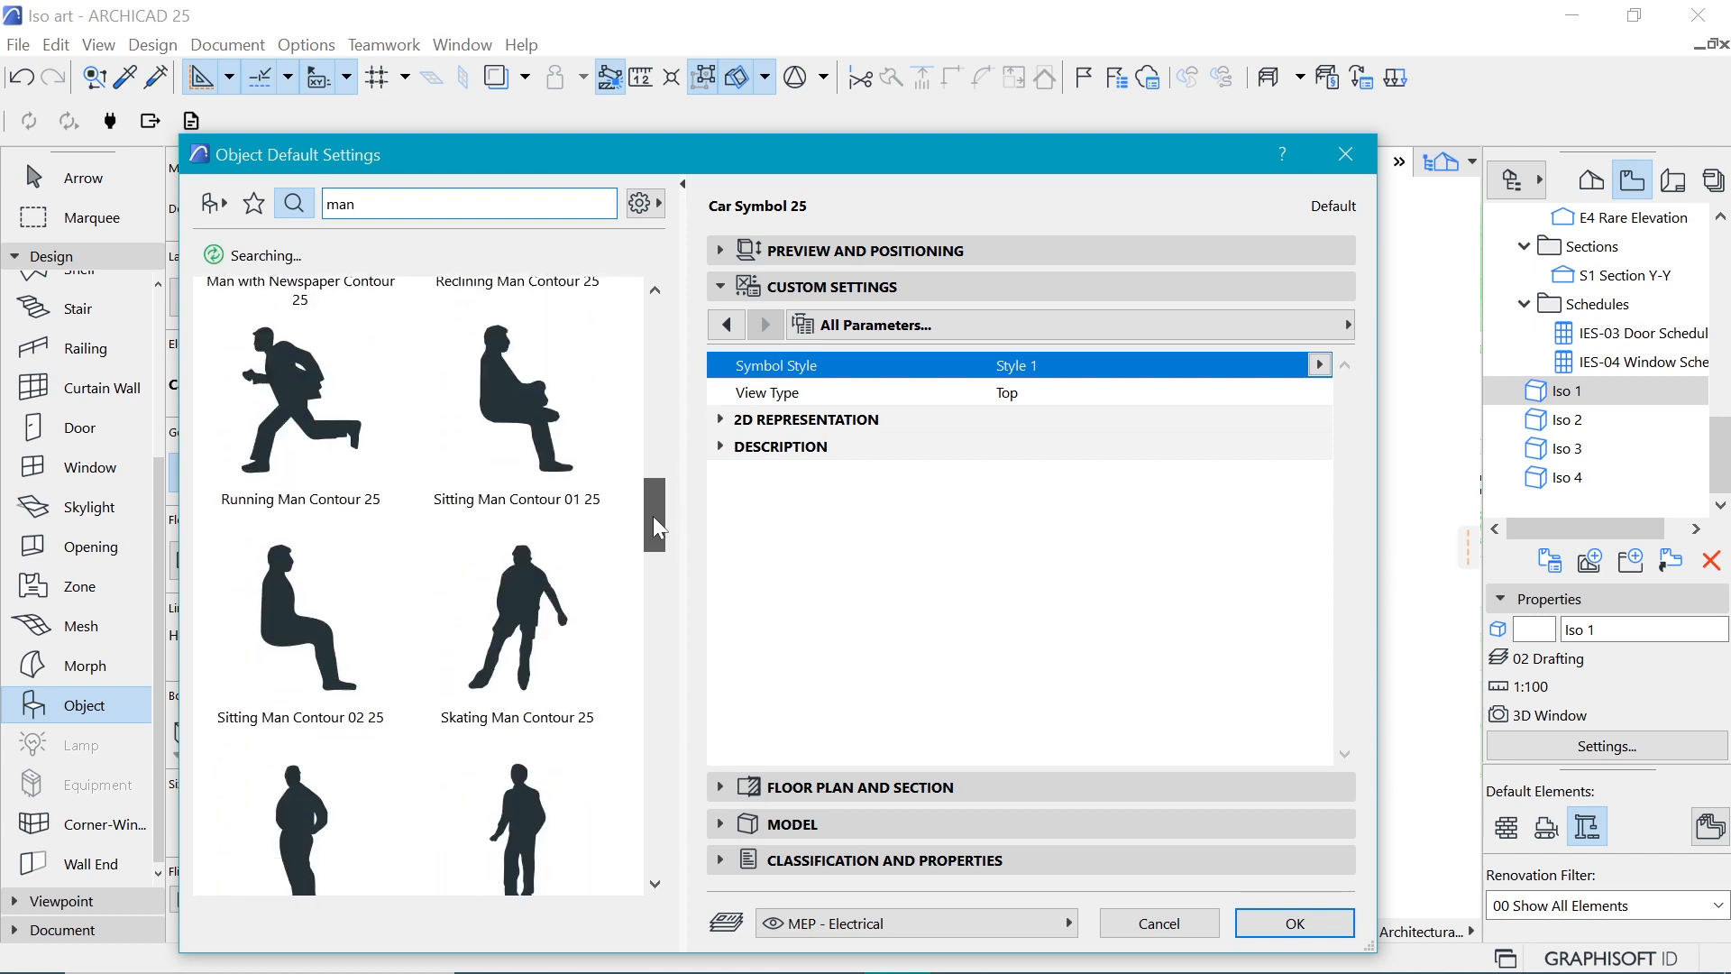
click(516, 622)
click(1319, 324)
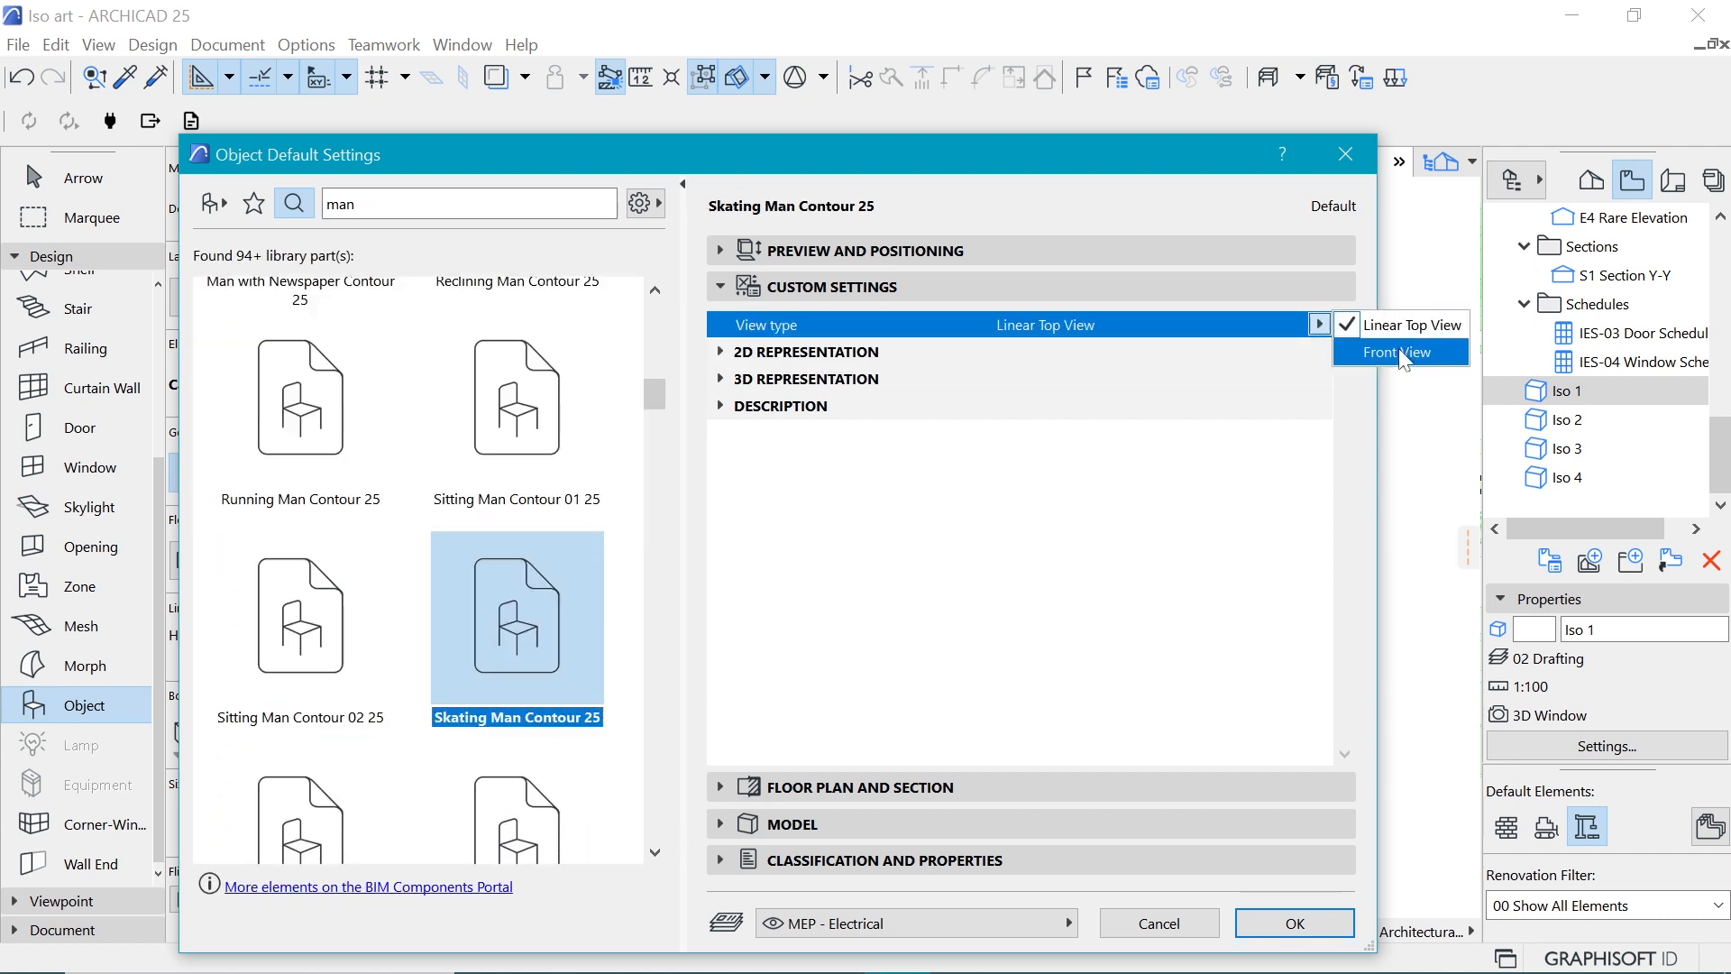
click(1358, 363)
Step: Set the skating man's contour and fill pens to orange pen 38 and place the figure on the terrain beside the house's entrance steps
click(721, 352)
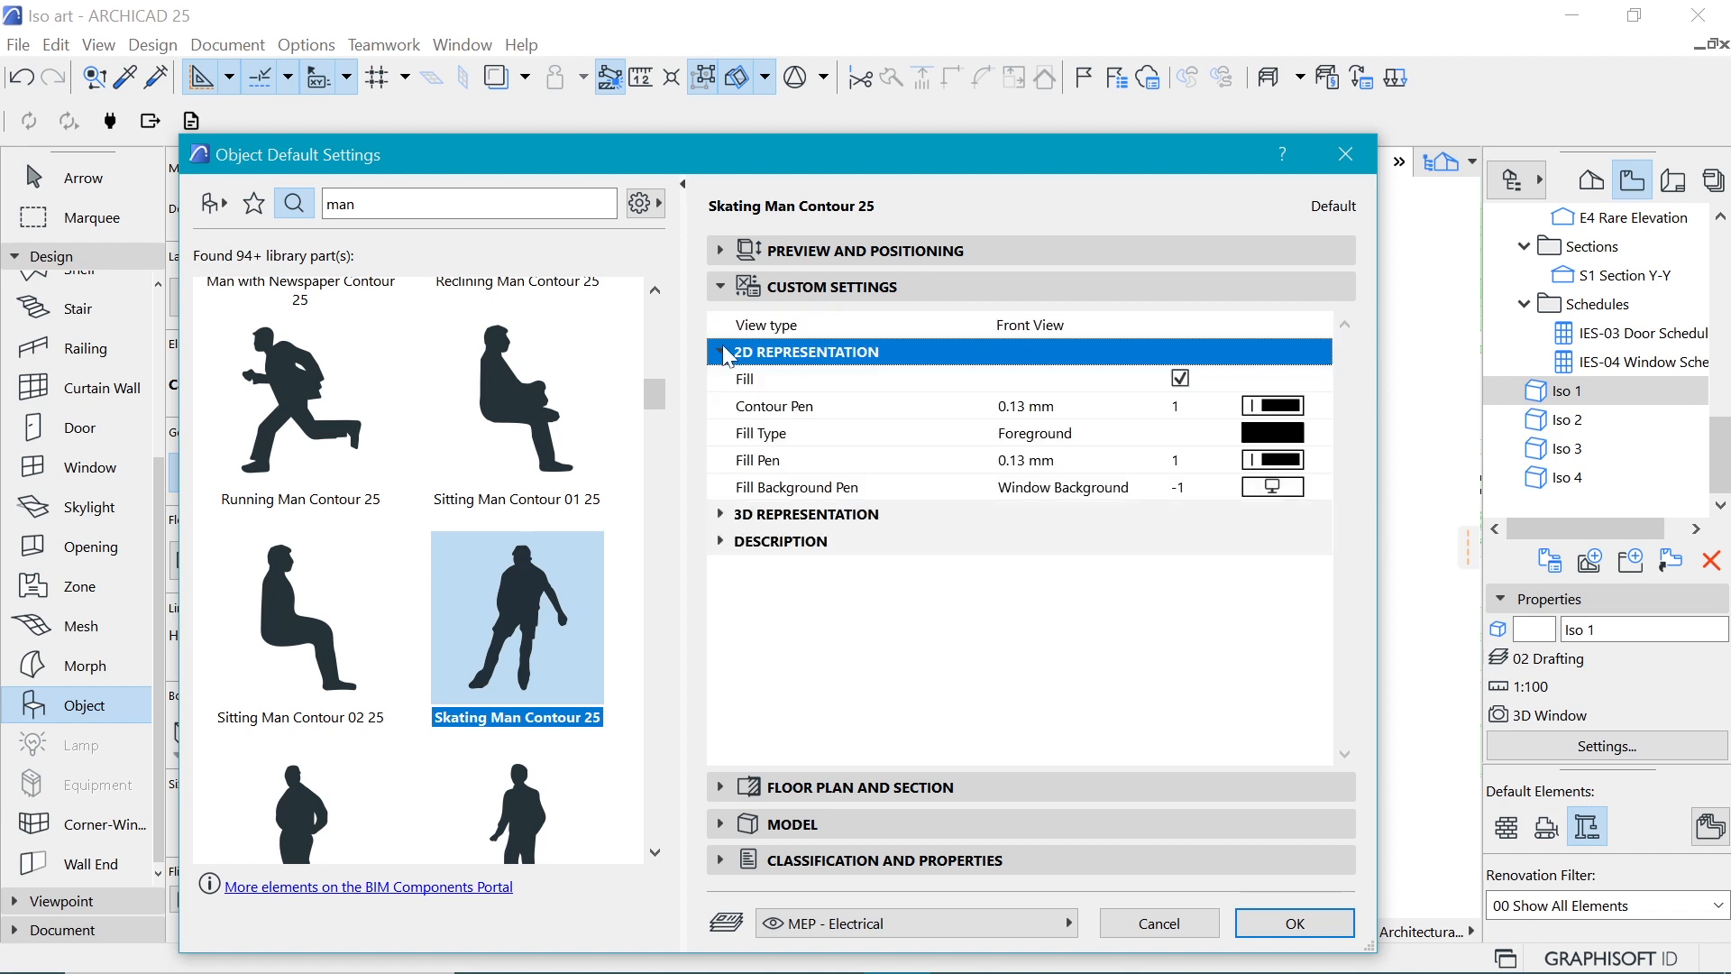
click(1322, 406)
click(1322, 406)
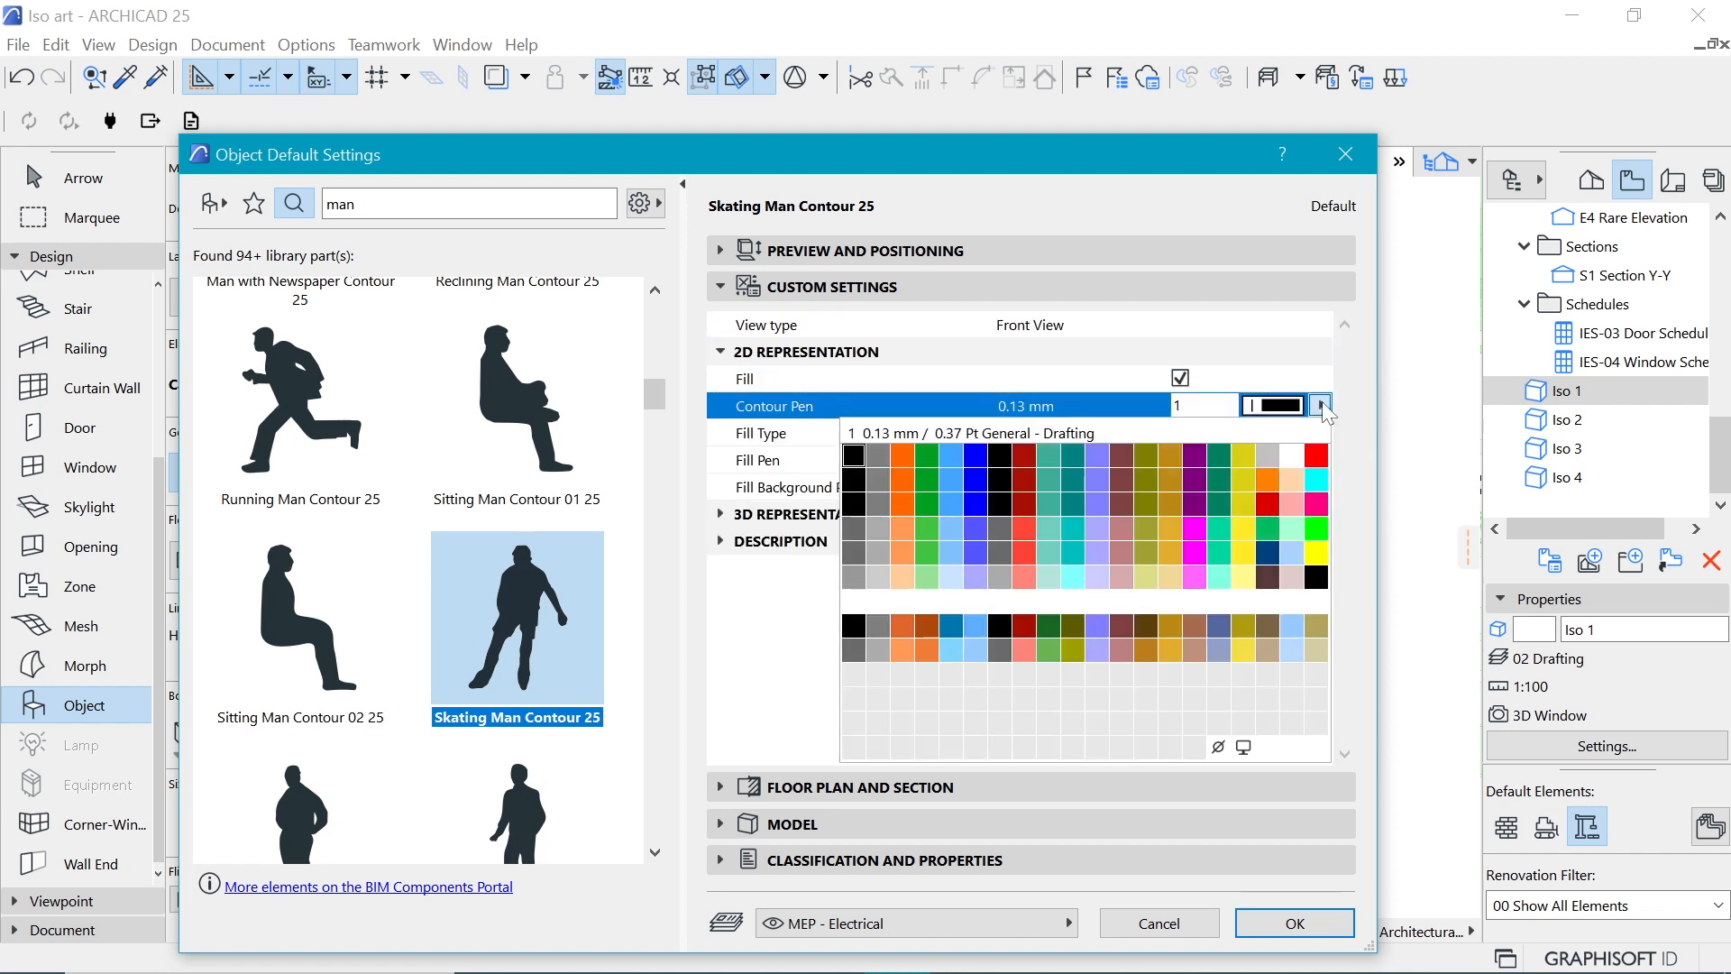
click(1269, 480)
click(1273, 460)
click(1322, 460)
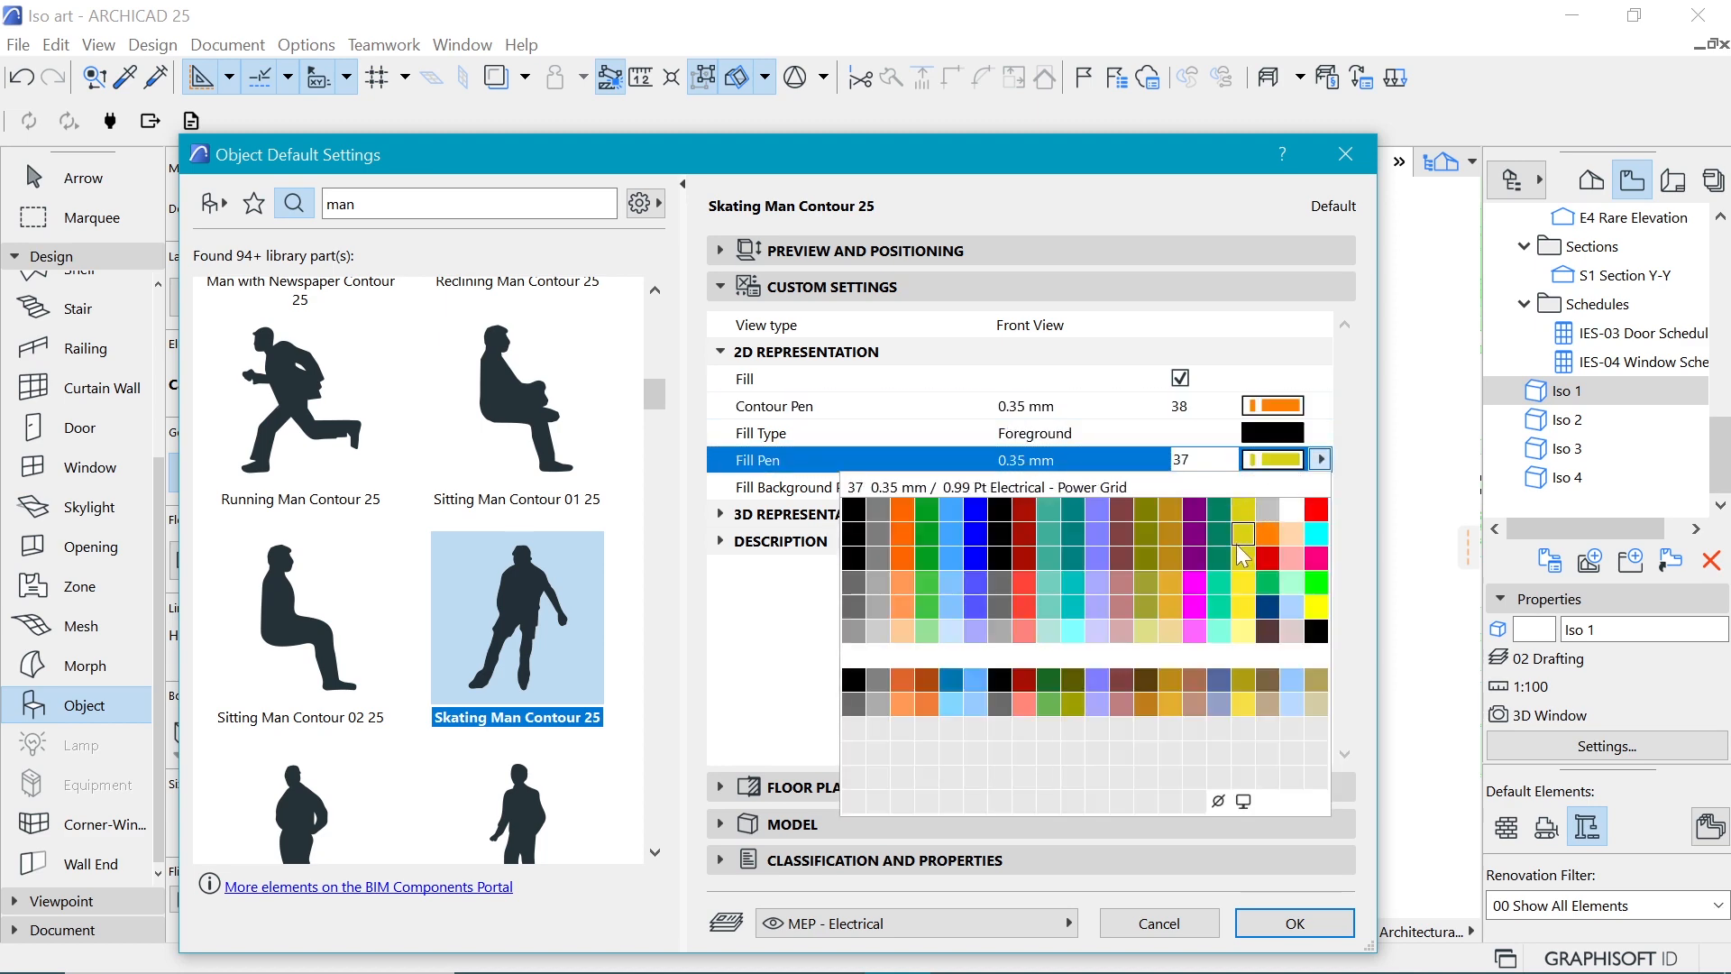
click(1266, 542)
click(1295, 924)
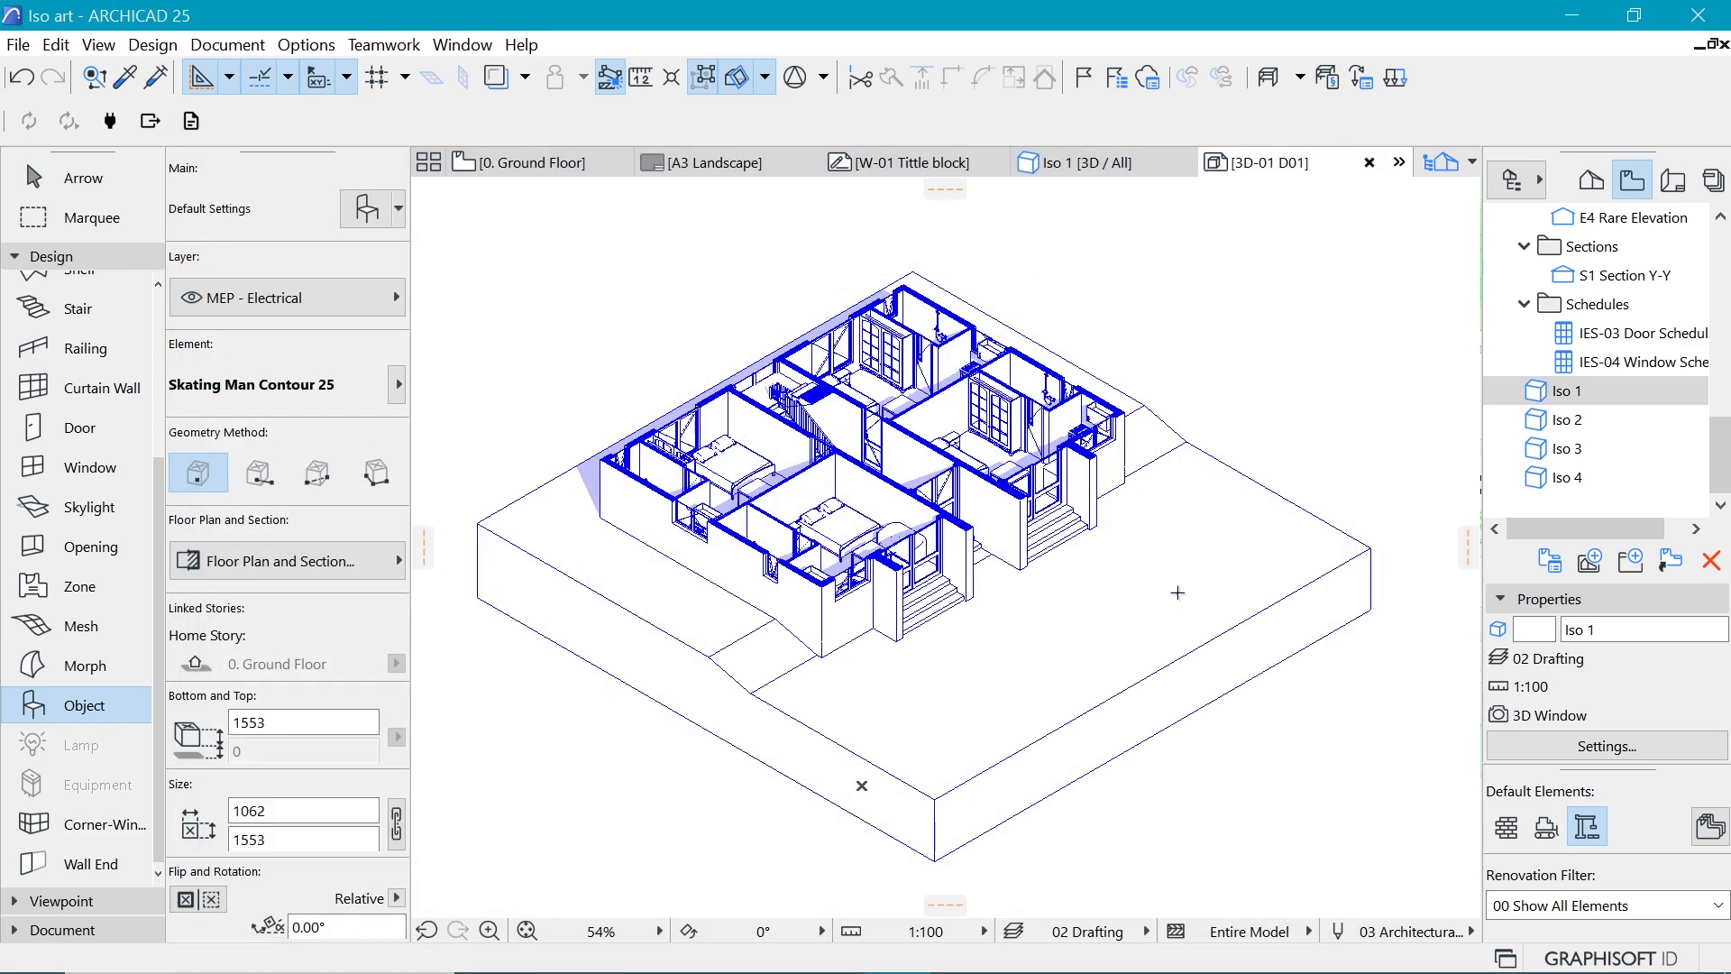
click(1139, 515)
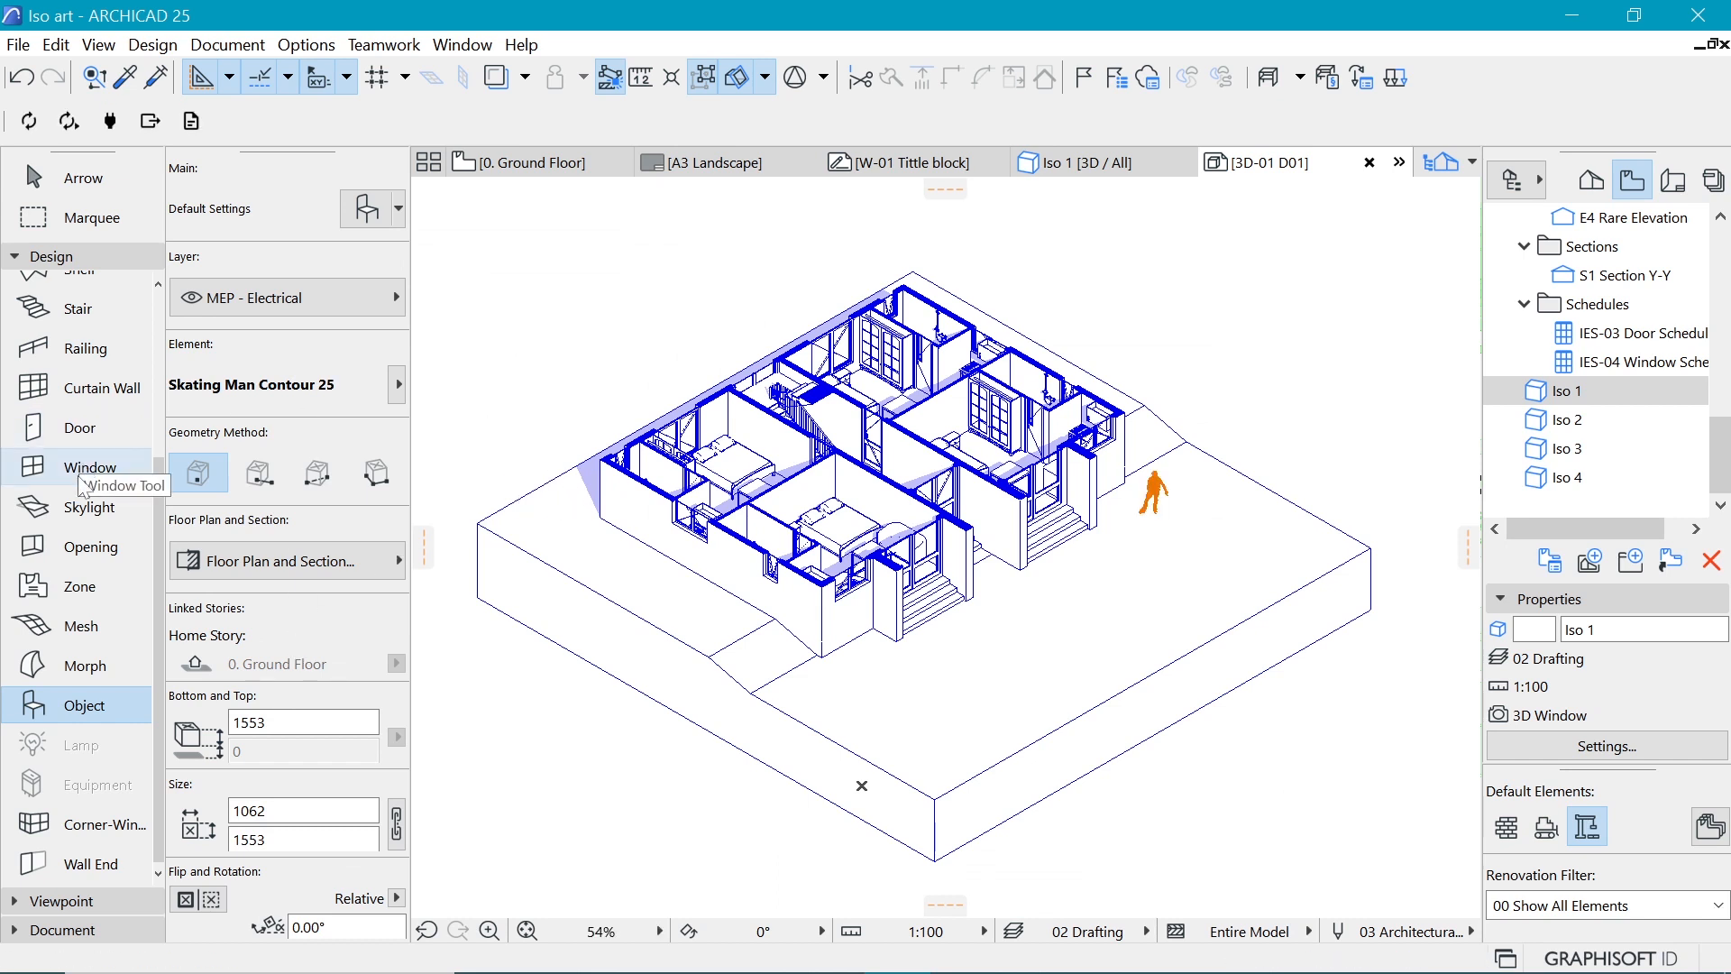
Step: Search the object library for "tree" and download and embed the Tree 3 Elev 16 object
double_click(36, 705)
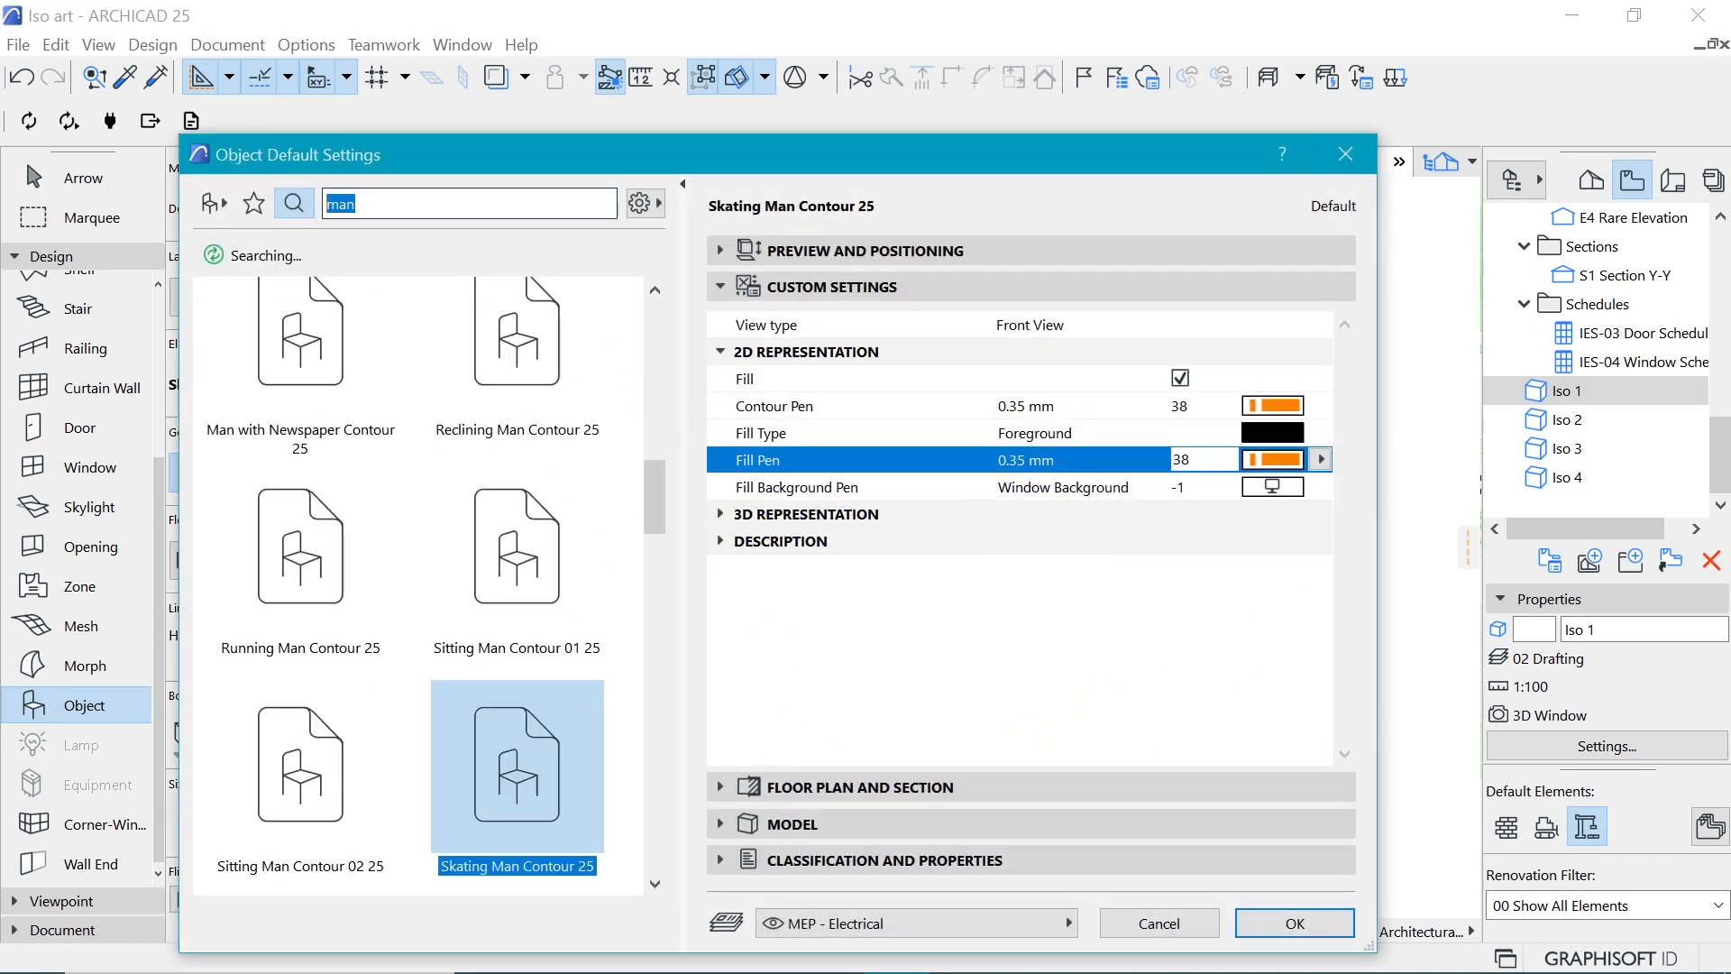
text(tree)
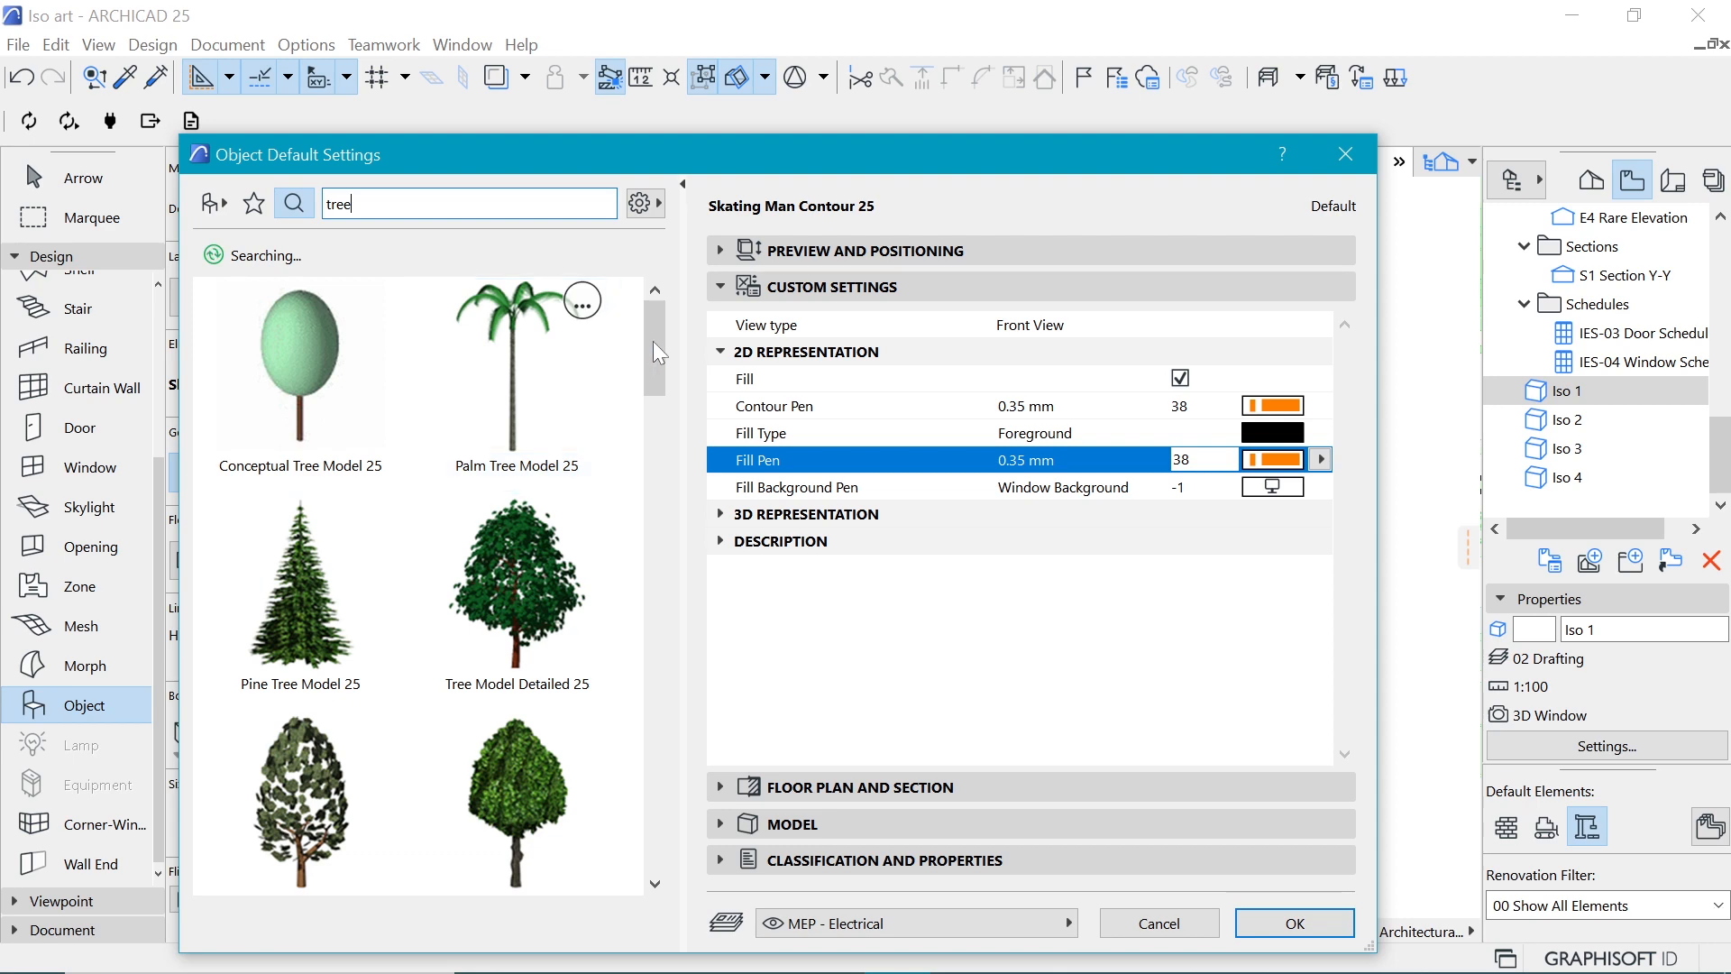
drag(653, 341, 657, 729)
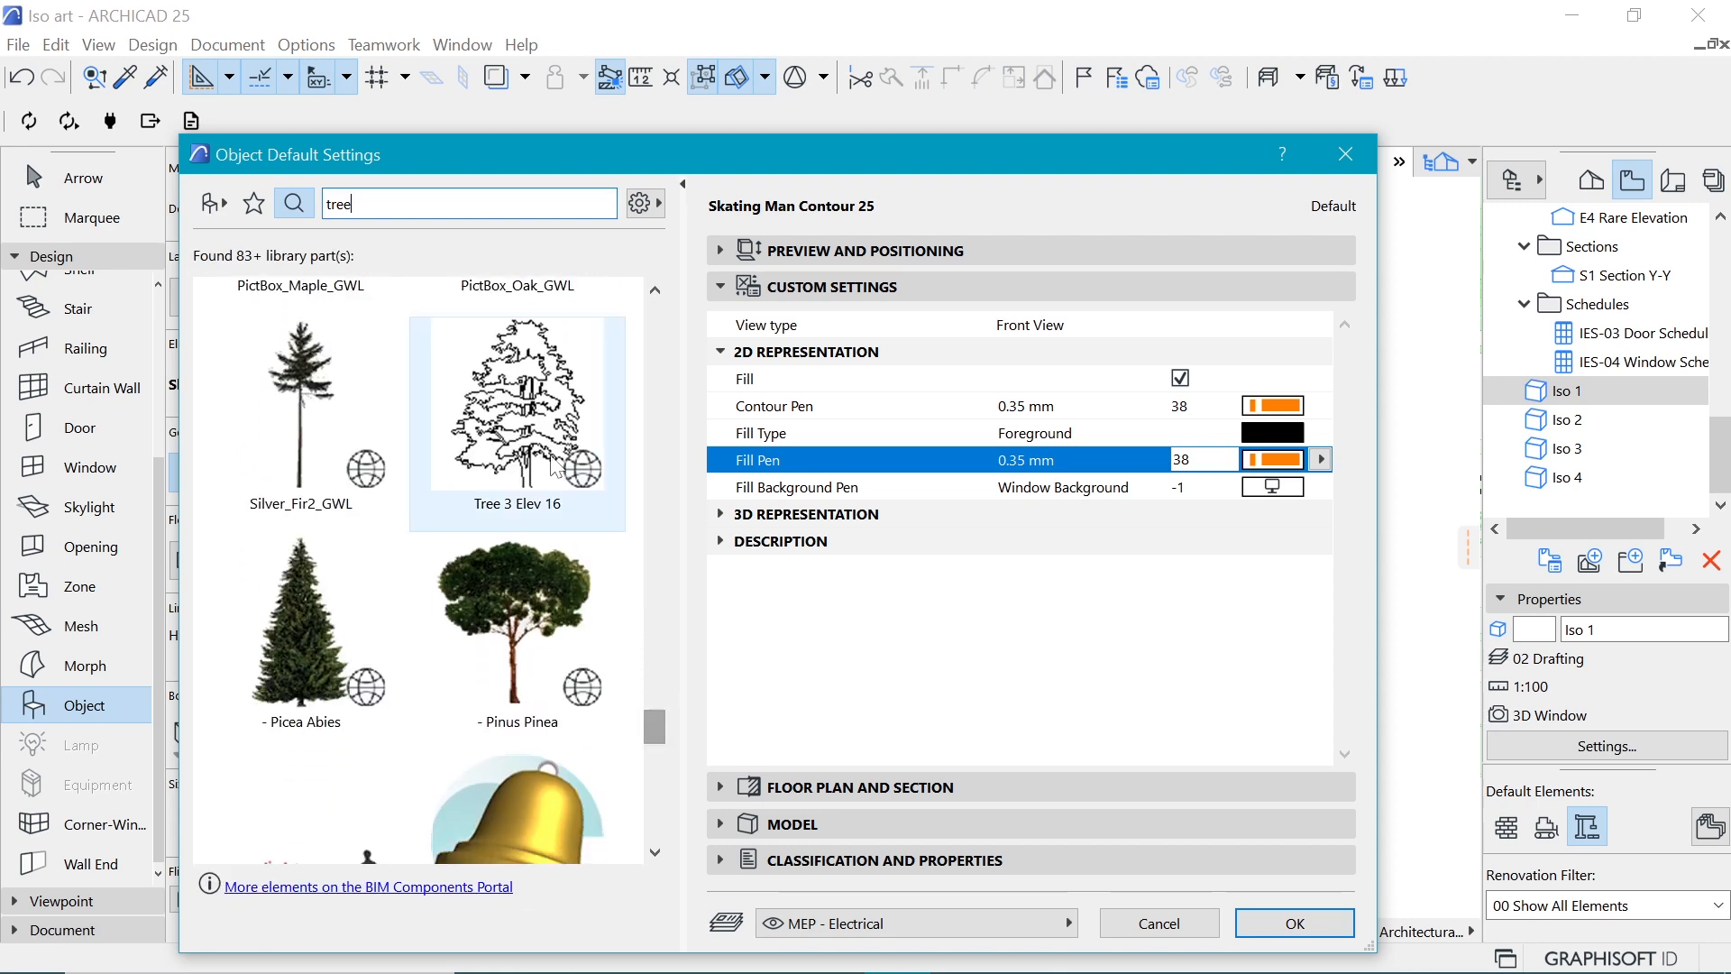
click(507, 480)
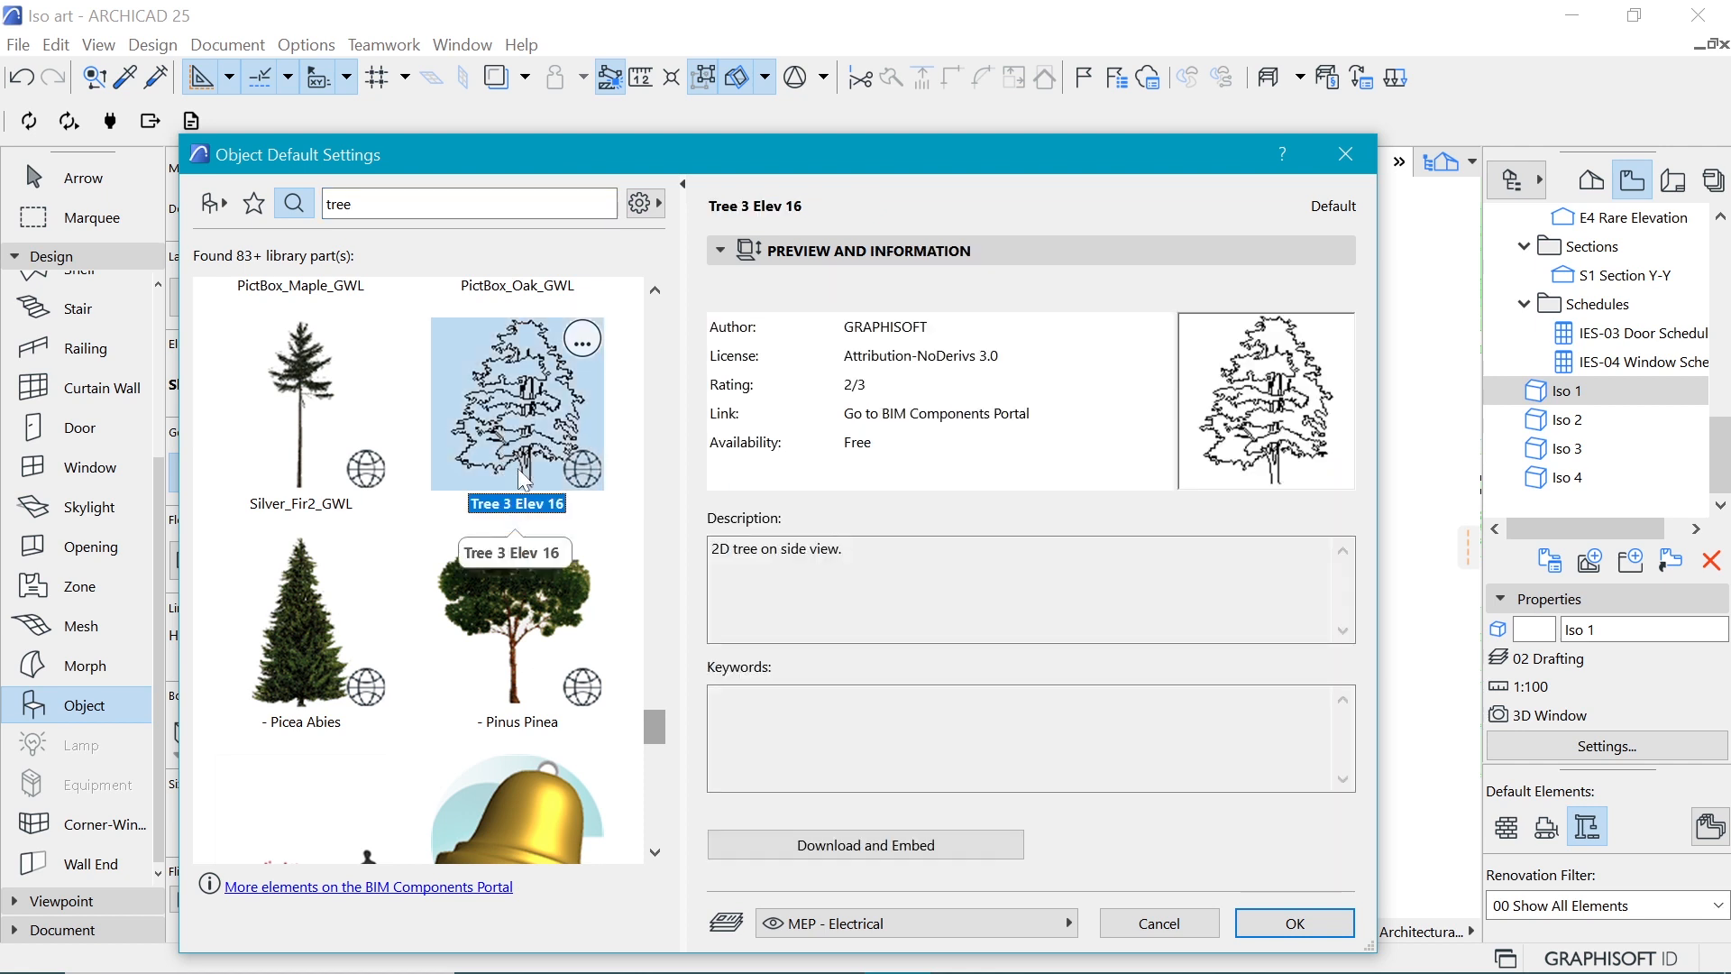
click(847, 848)
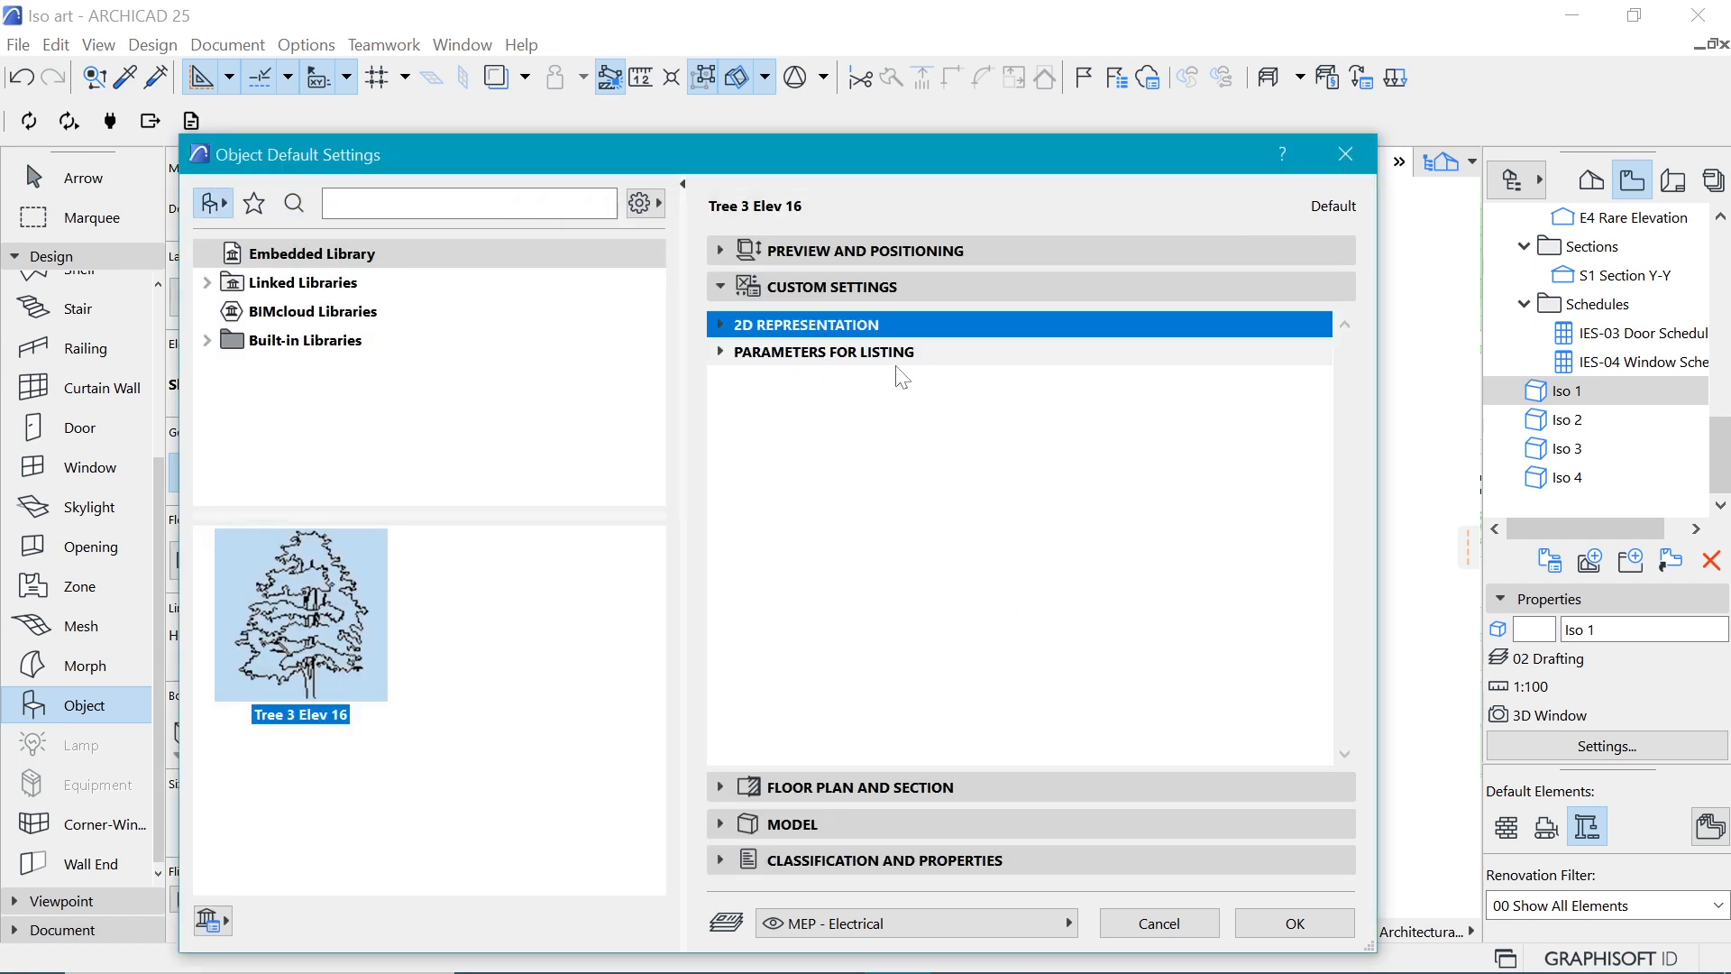
Step: Set the tree's contour pen to 30 and its fill background pen to light green pen 104, and accept the object settings
click(749, 335)
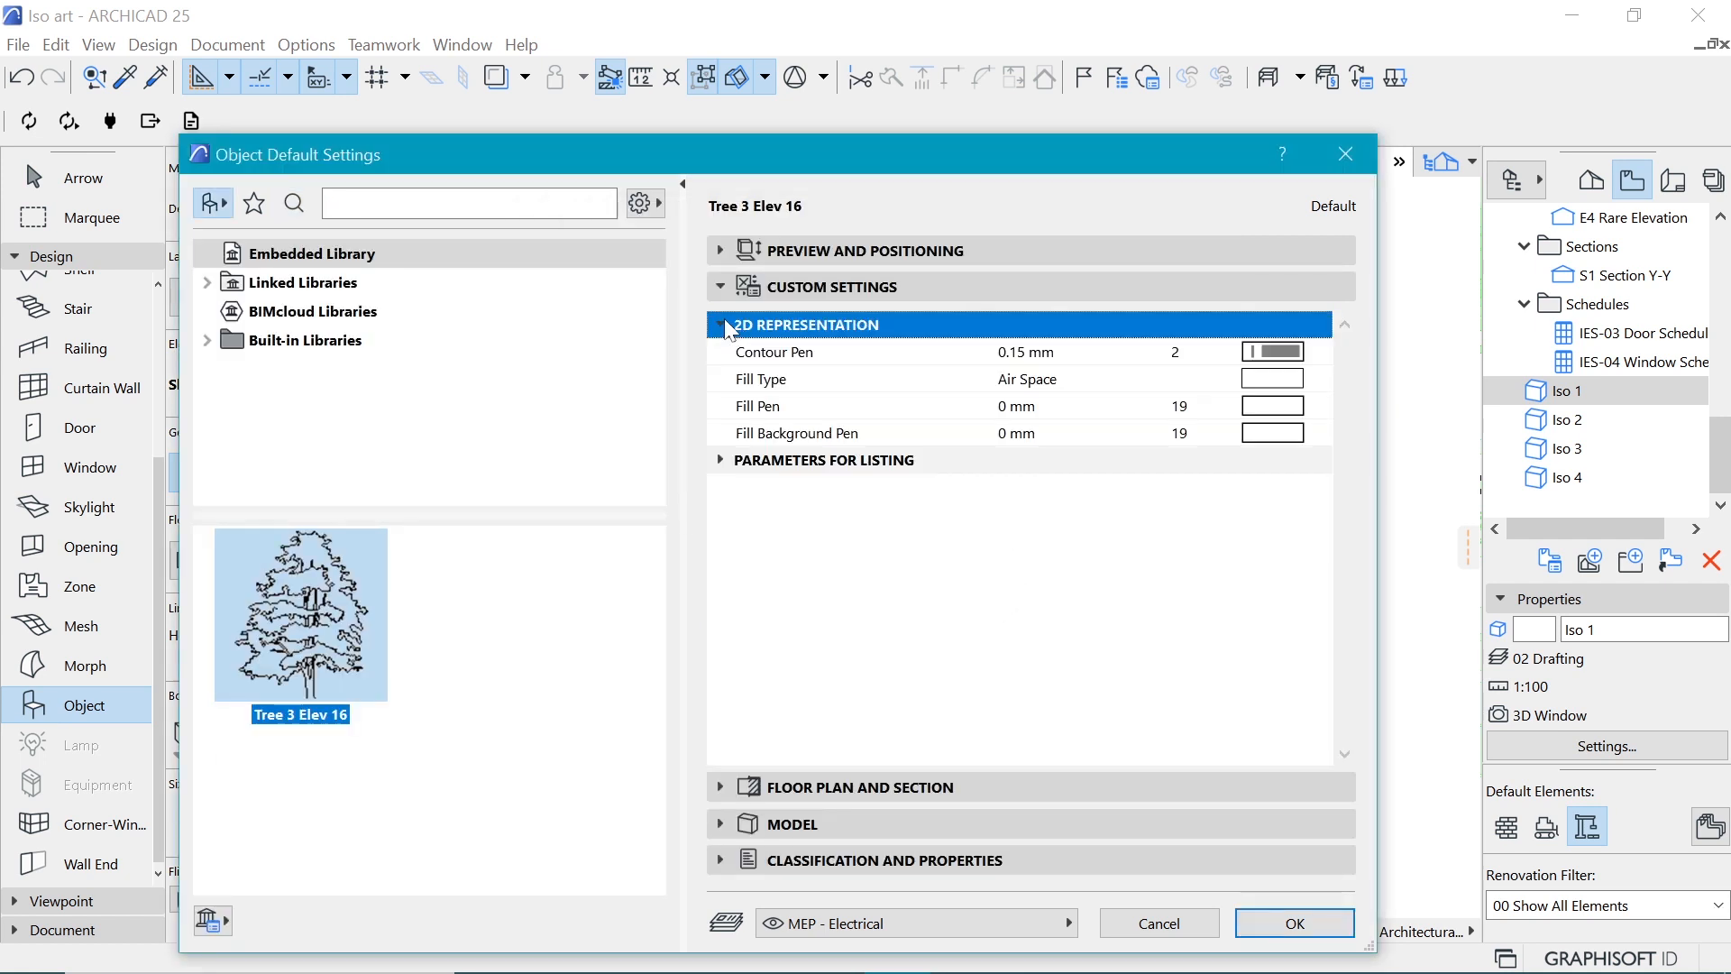
click(1302, 354)
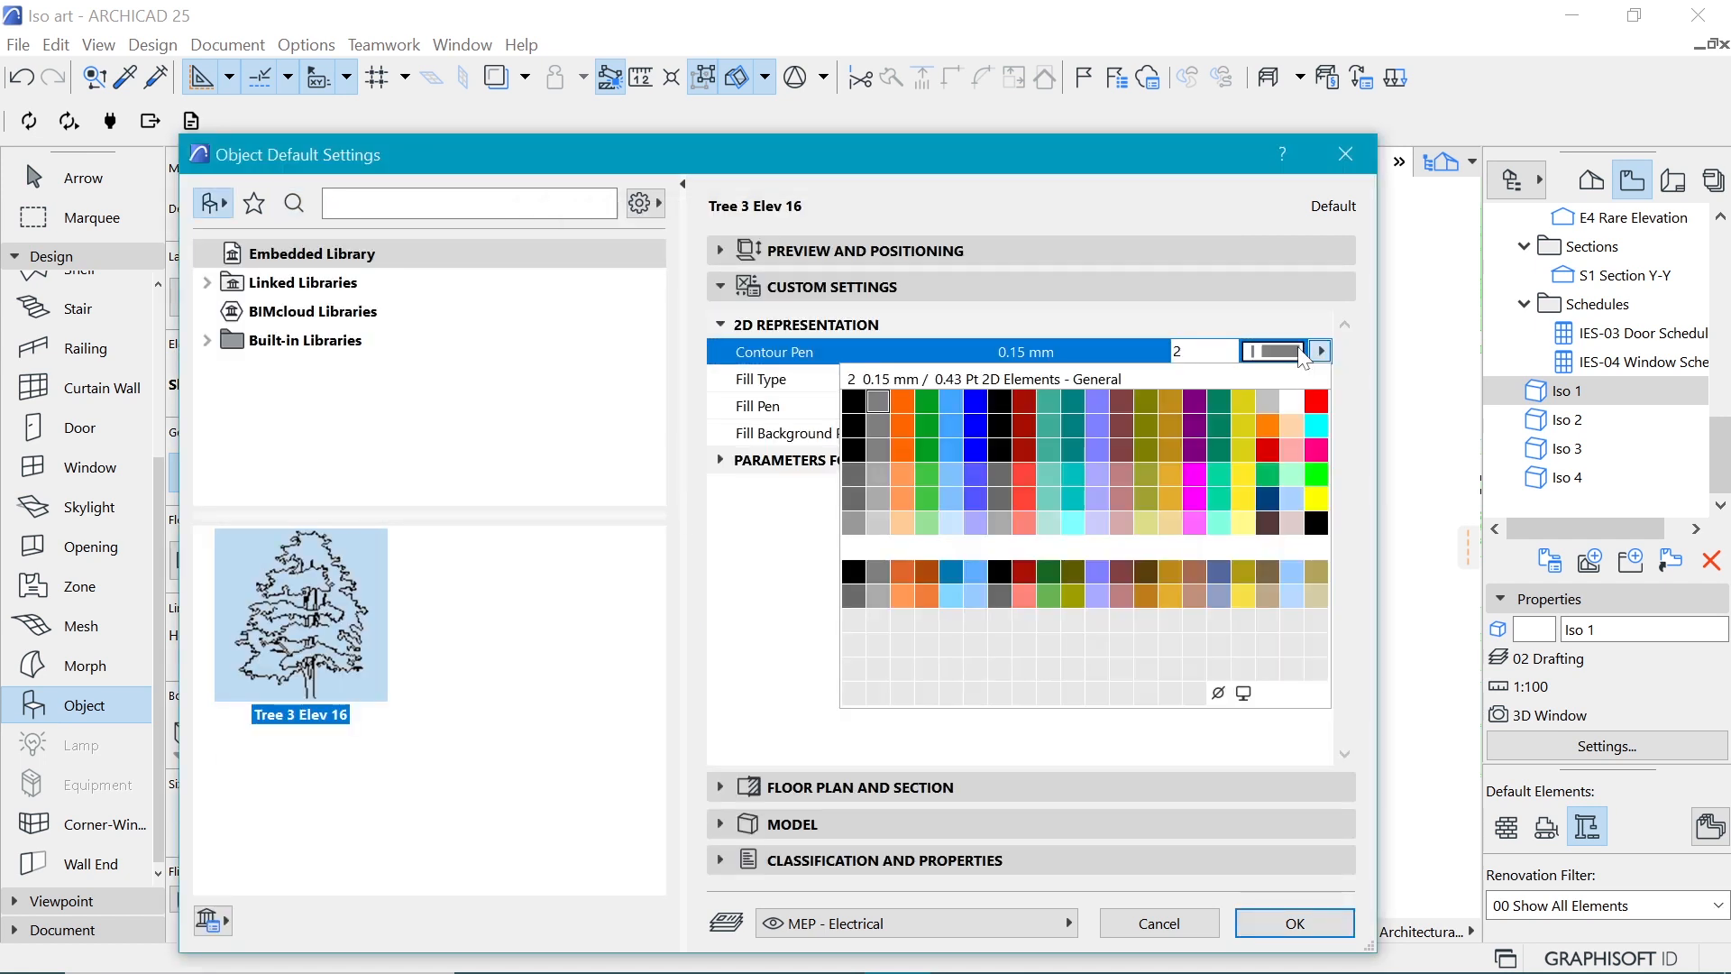
click(1072, 425)
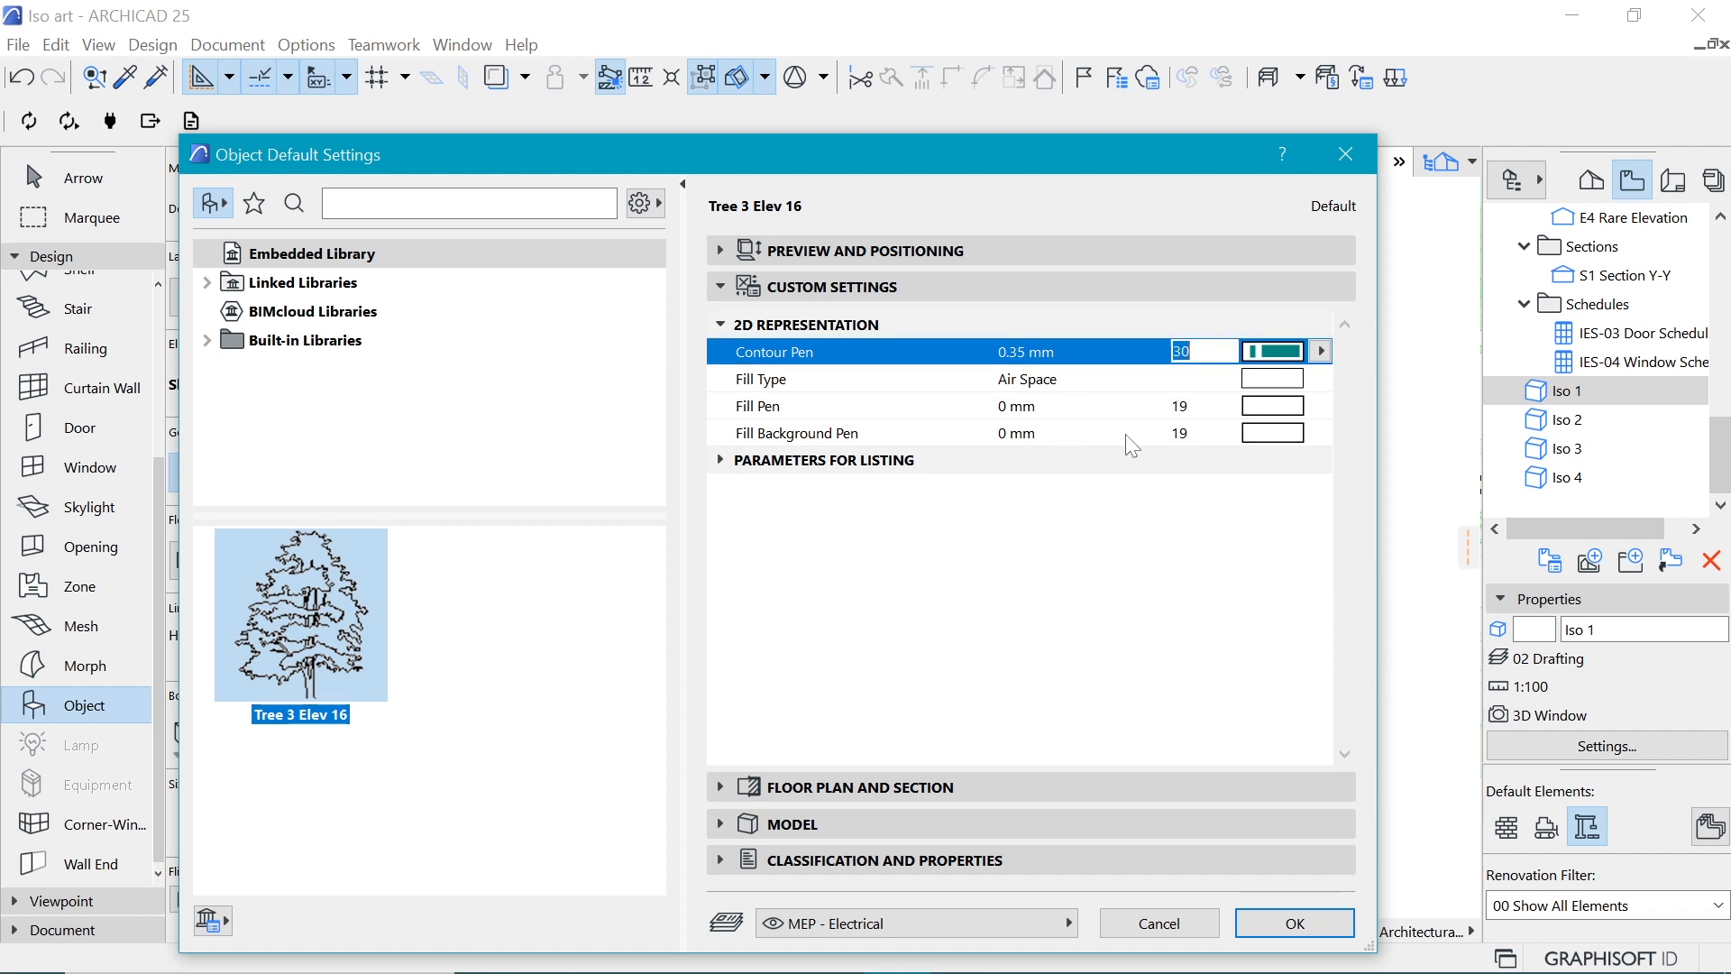
click(1298, 433)
click(925, 602)
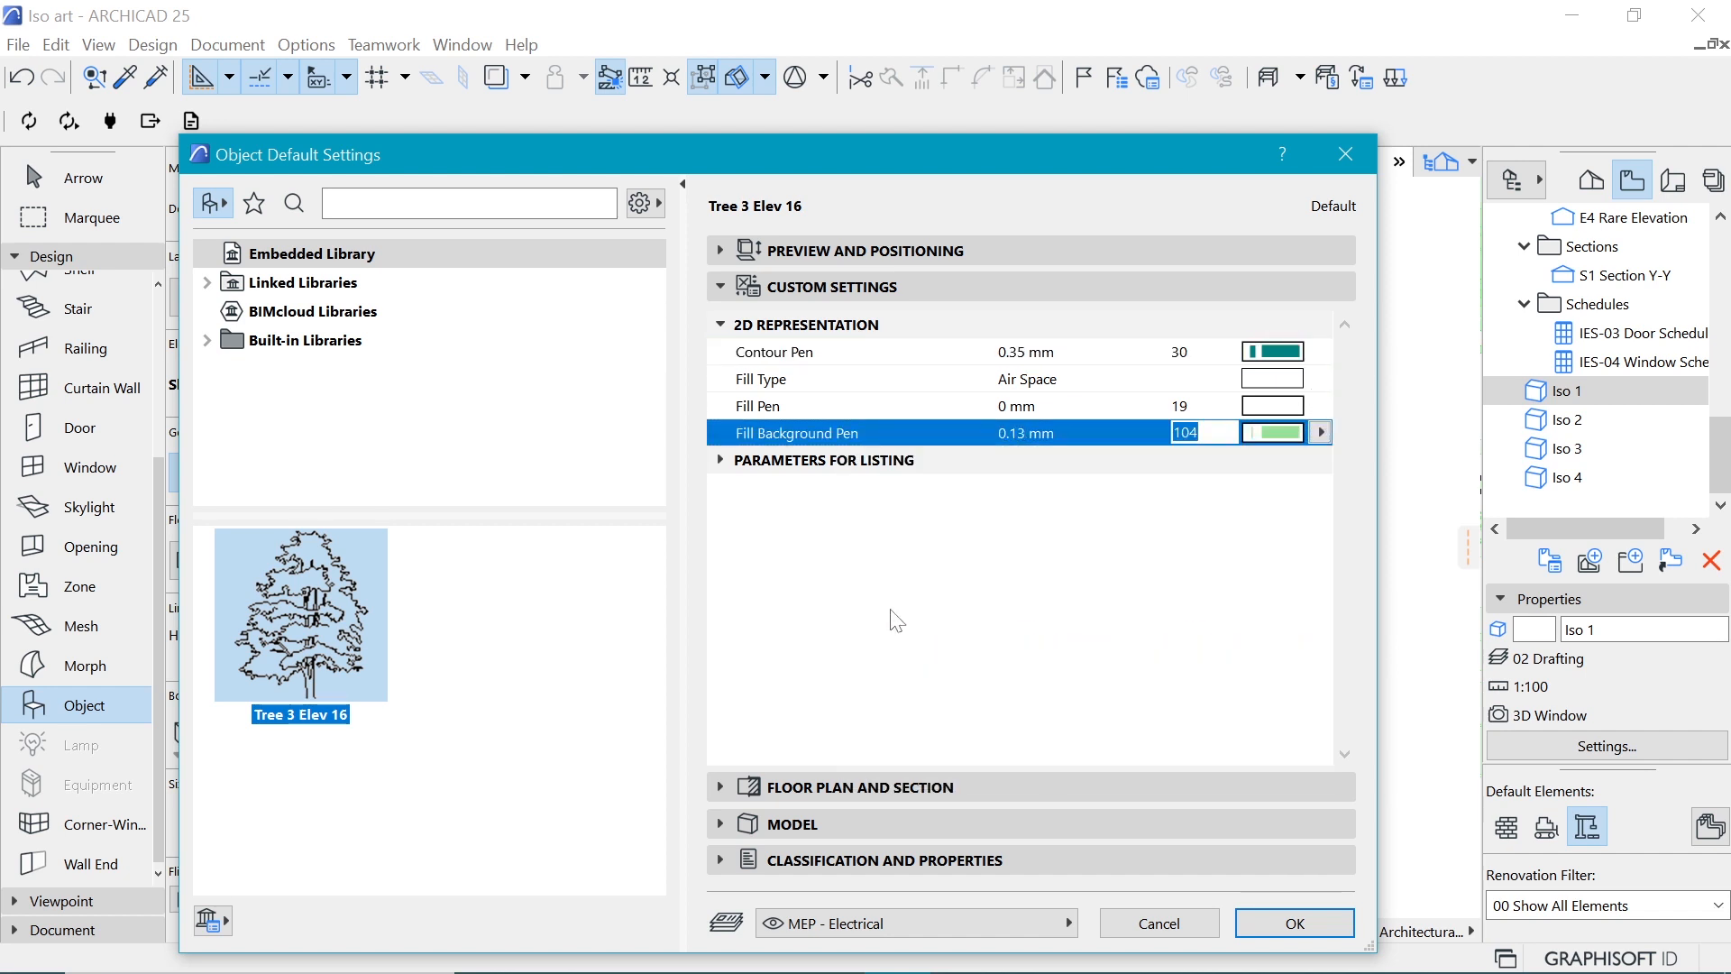
click(1295, 923)
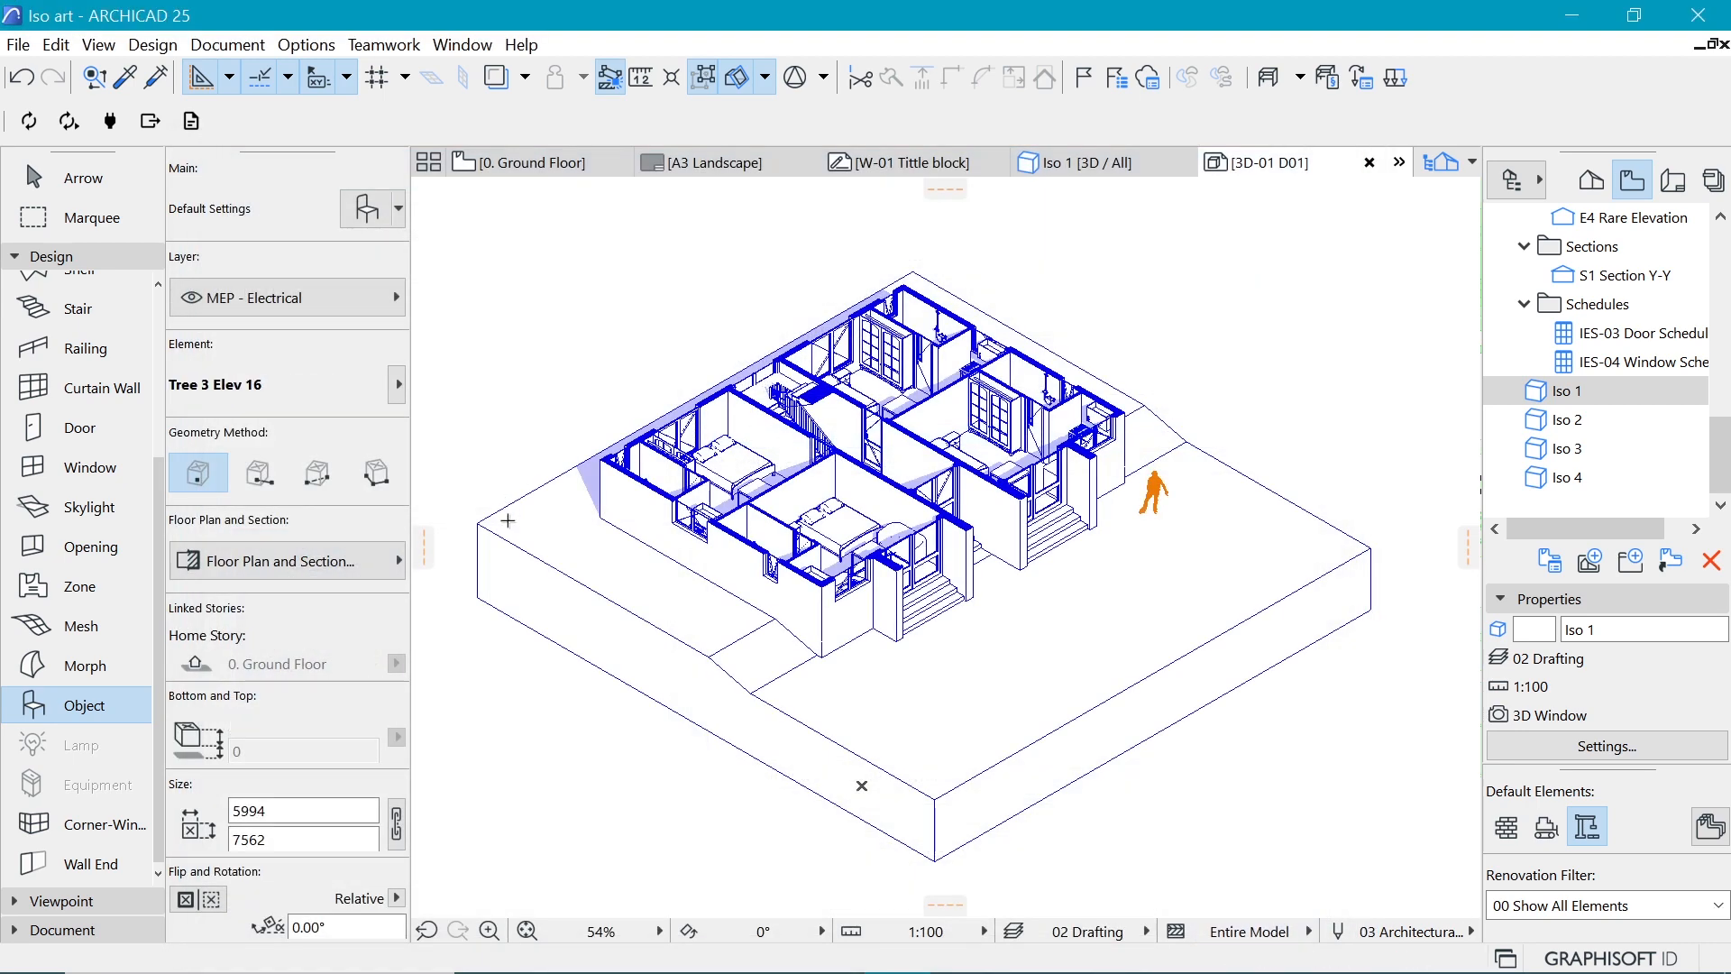
Step: Place the tree near the terrain's left corner and move it so its trunk base stands on the terrain edge
click(501, 522)
click(591, 521)
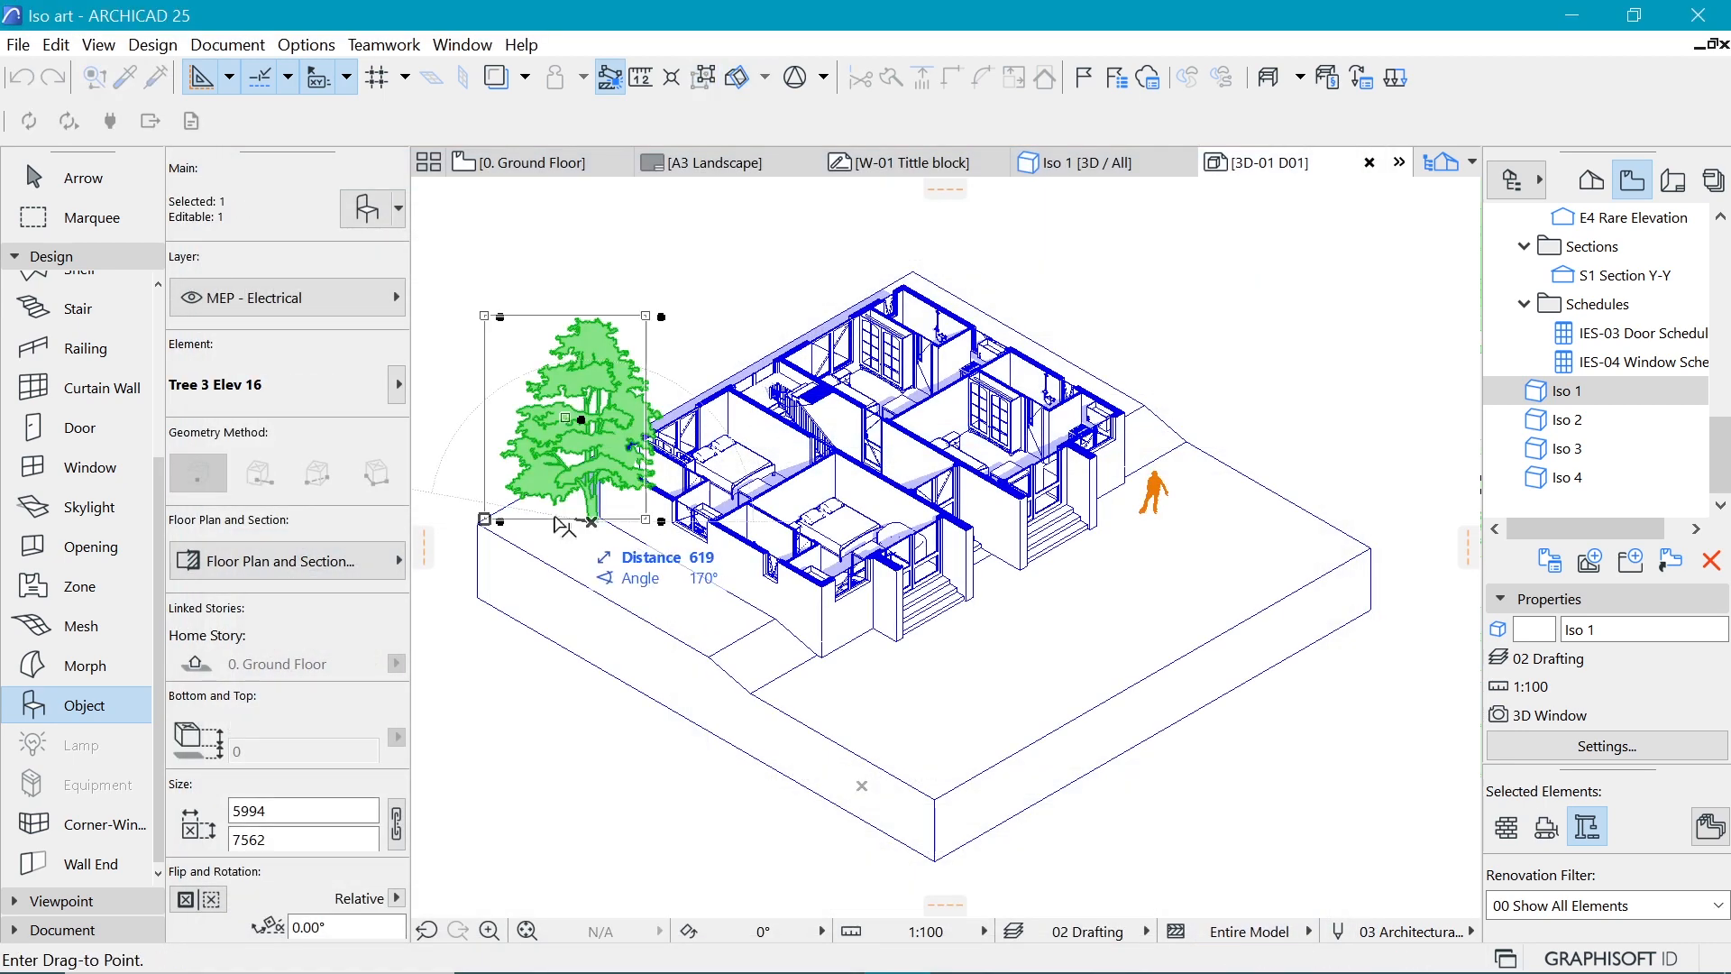
click(518, 536)
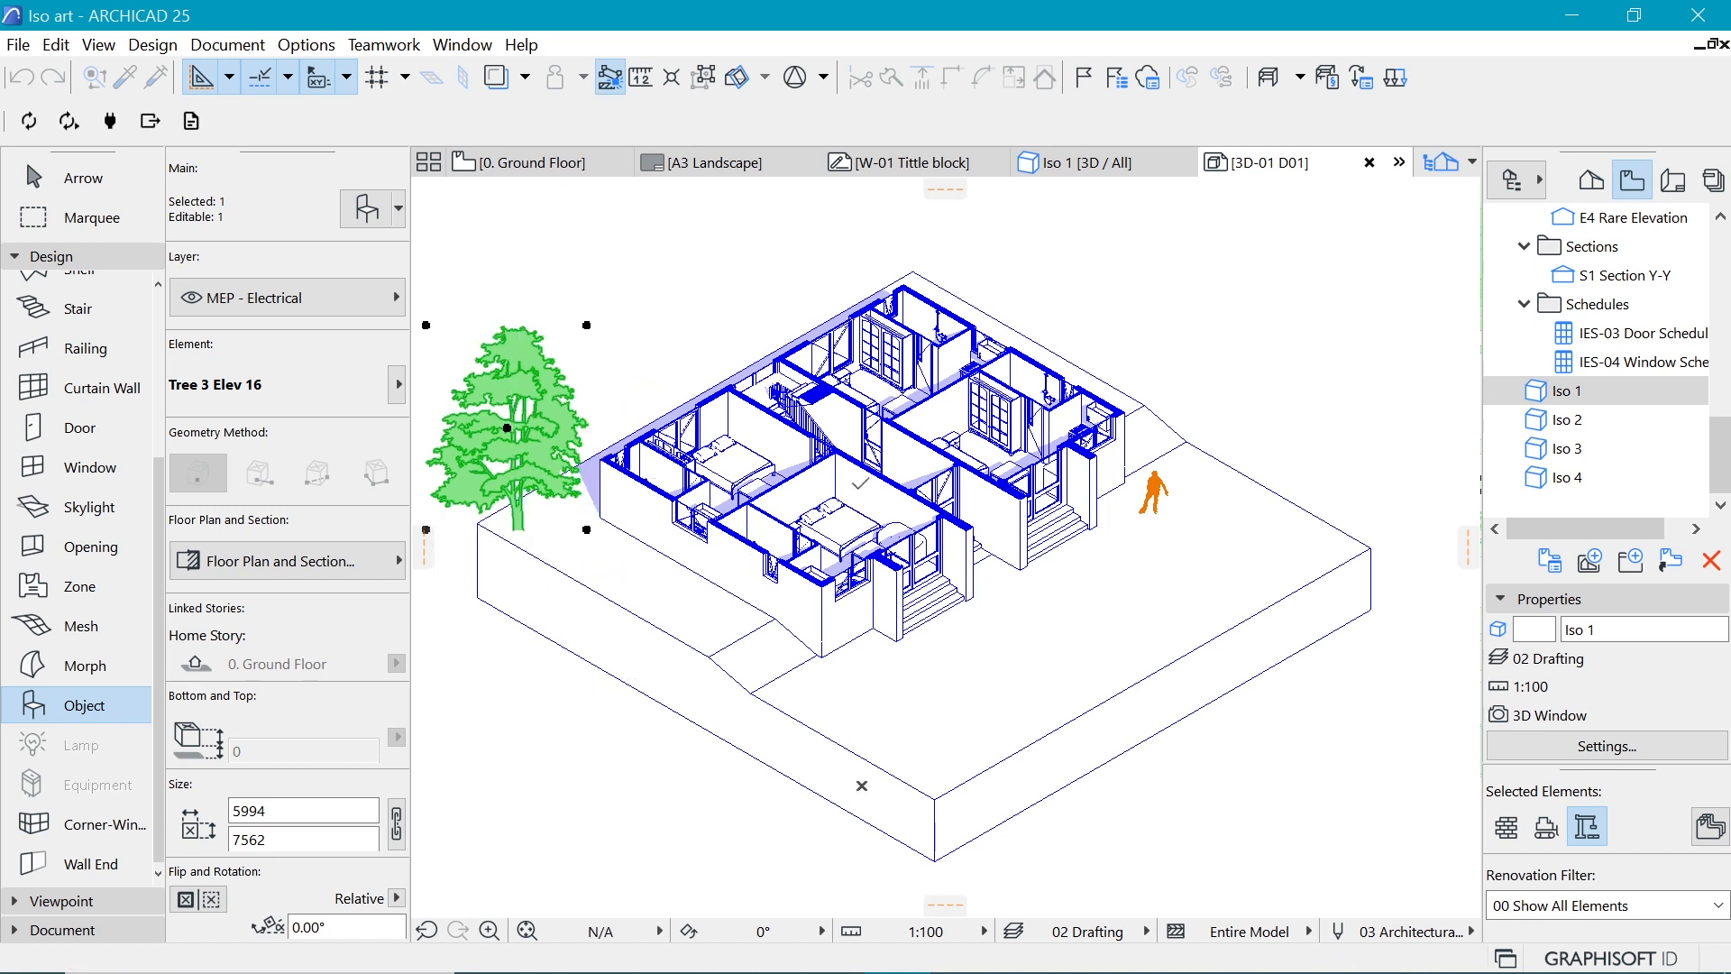
key(Escape)
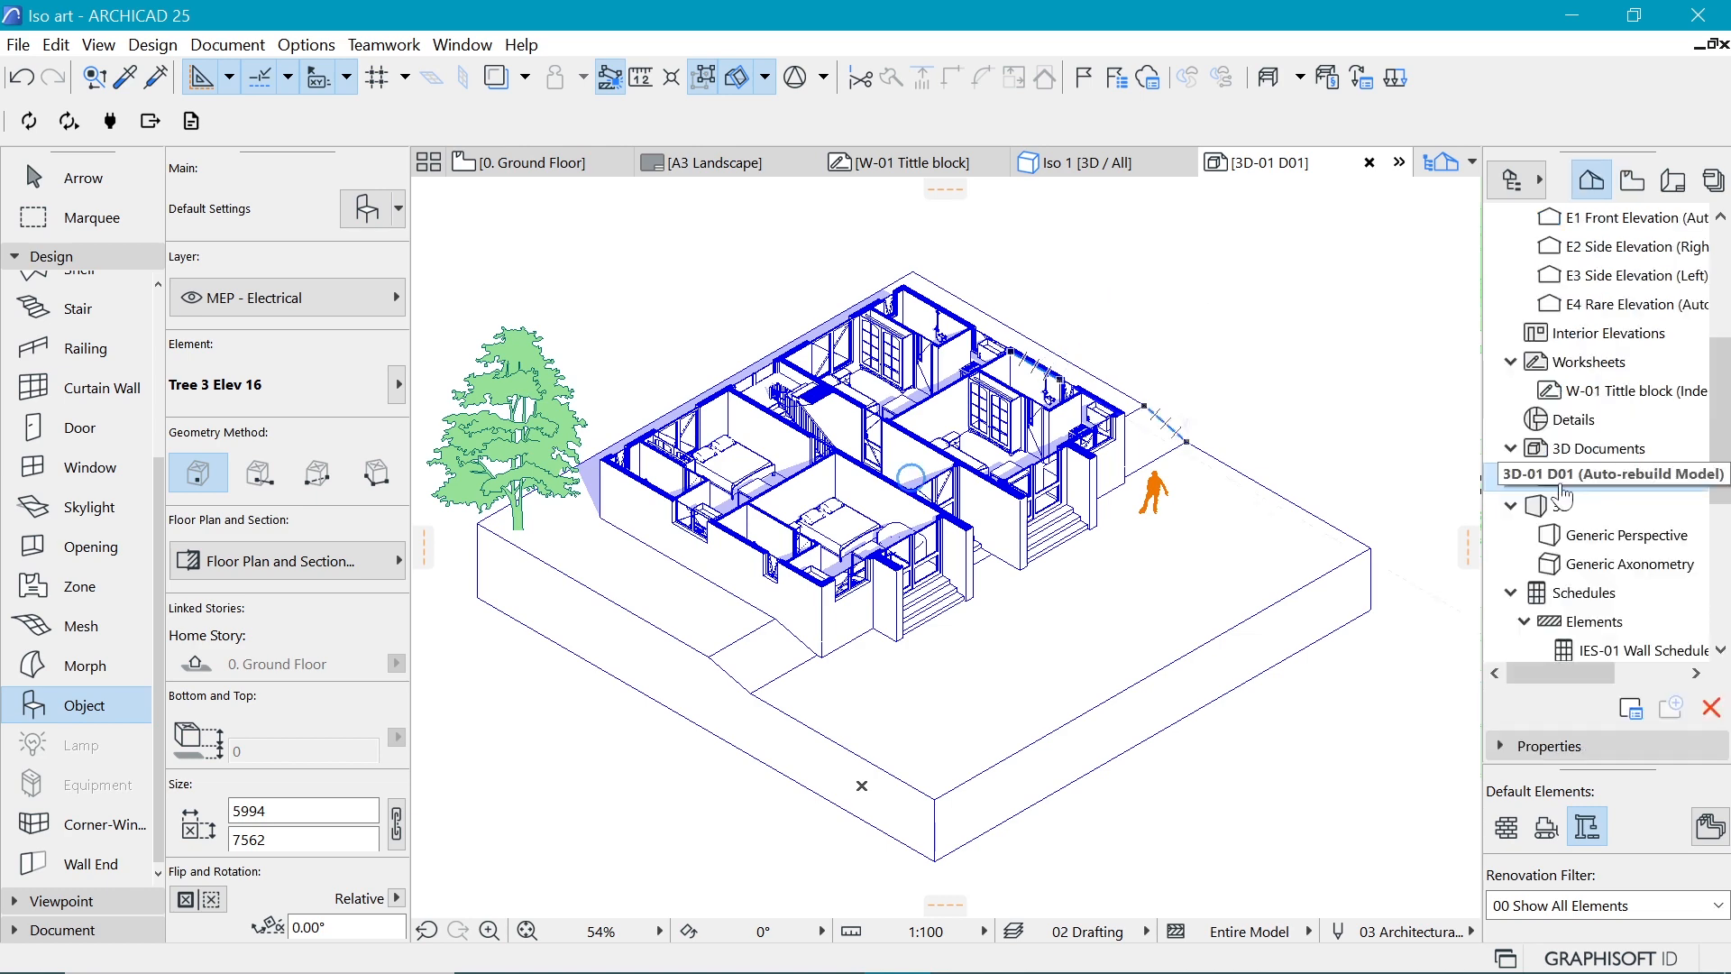
Step: Duplicate the 3D-01 D01 document as a new 3D document with ID 3D-02 and name D02
right_click(1562, 487)
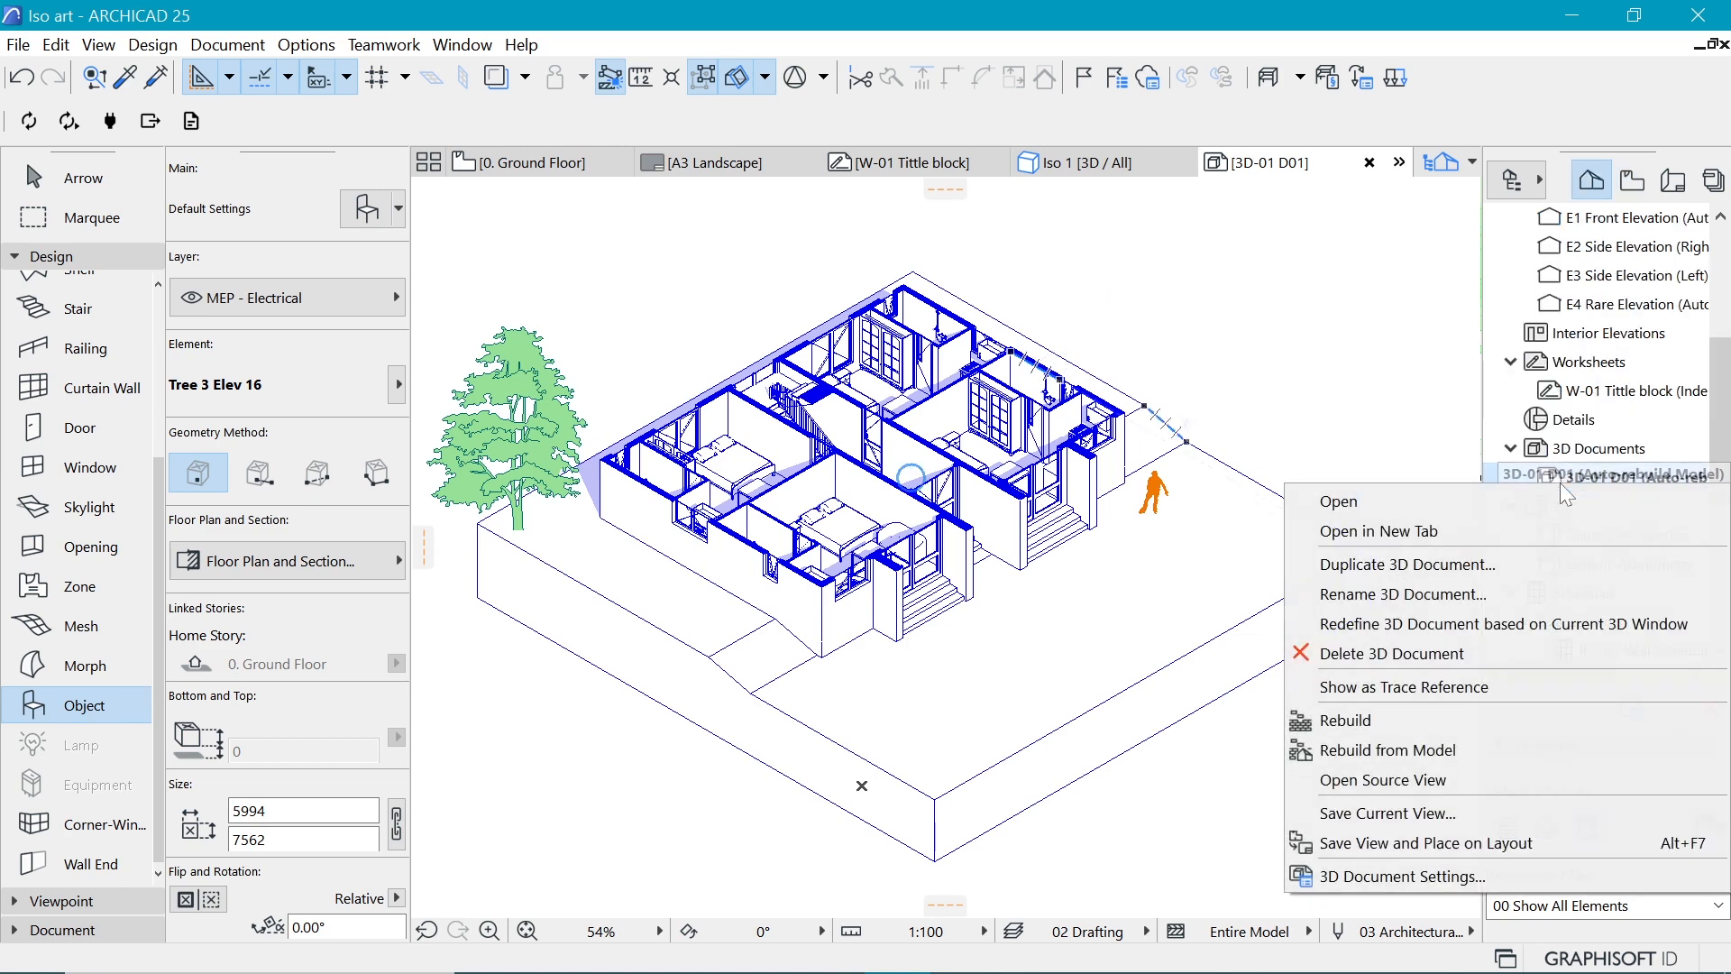
click(1391, 561)
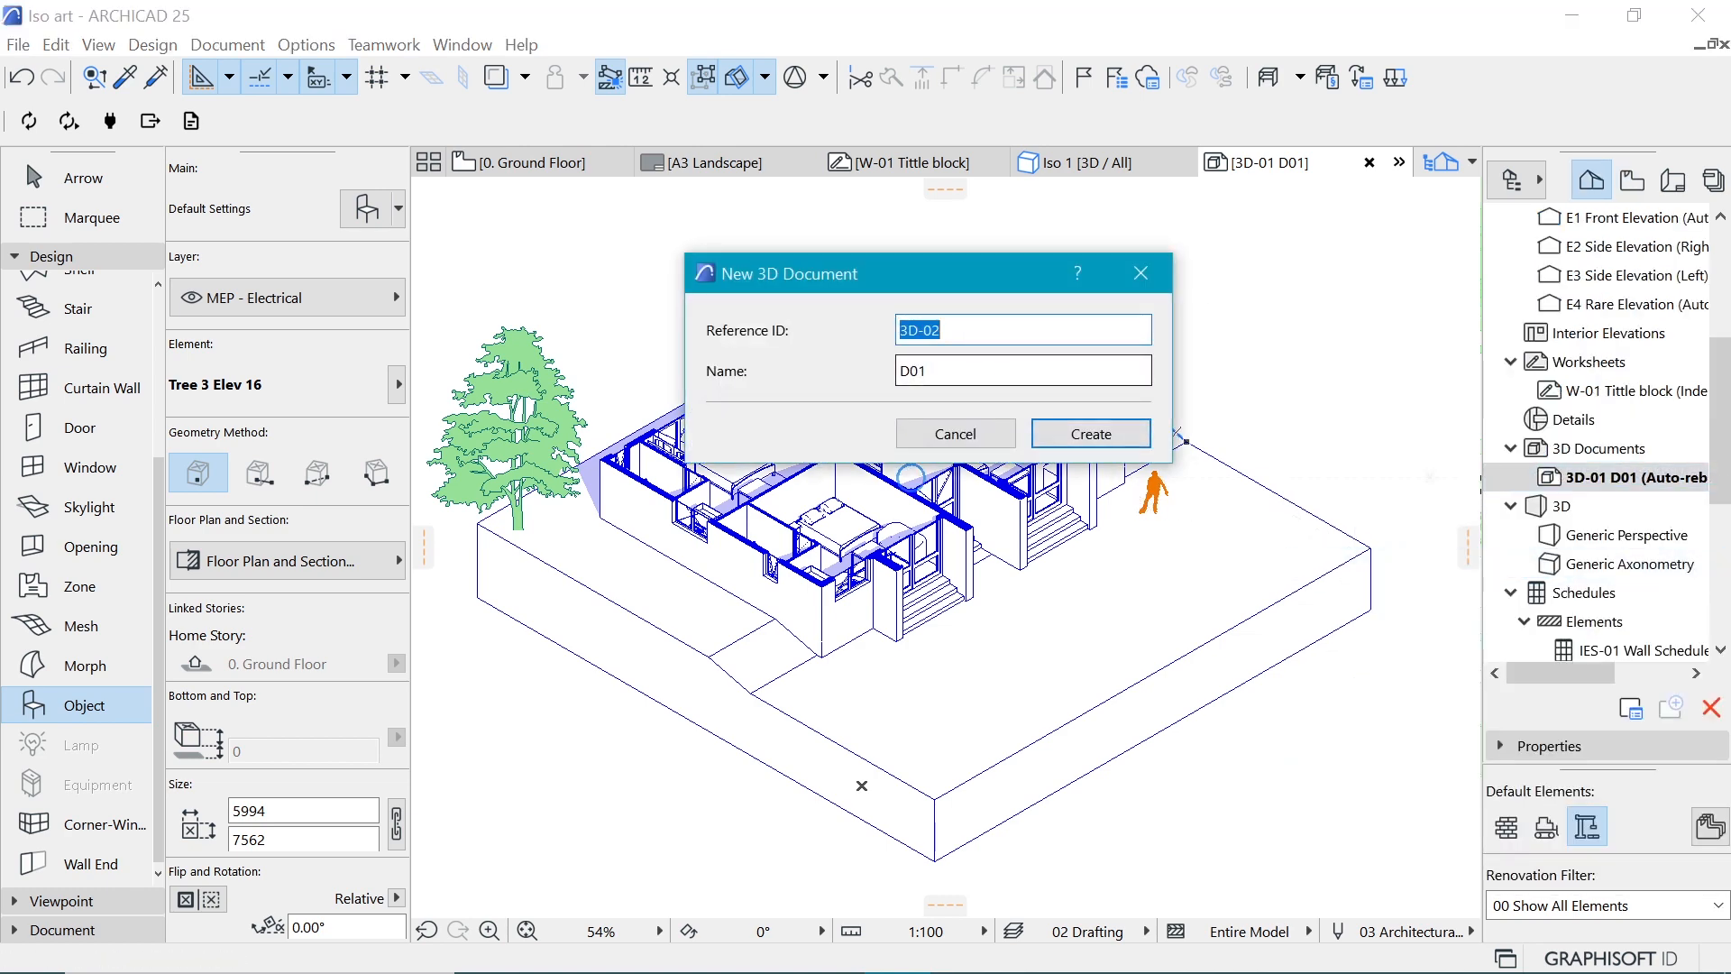
click(1139, 370)
click(928, 371)
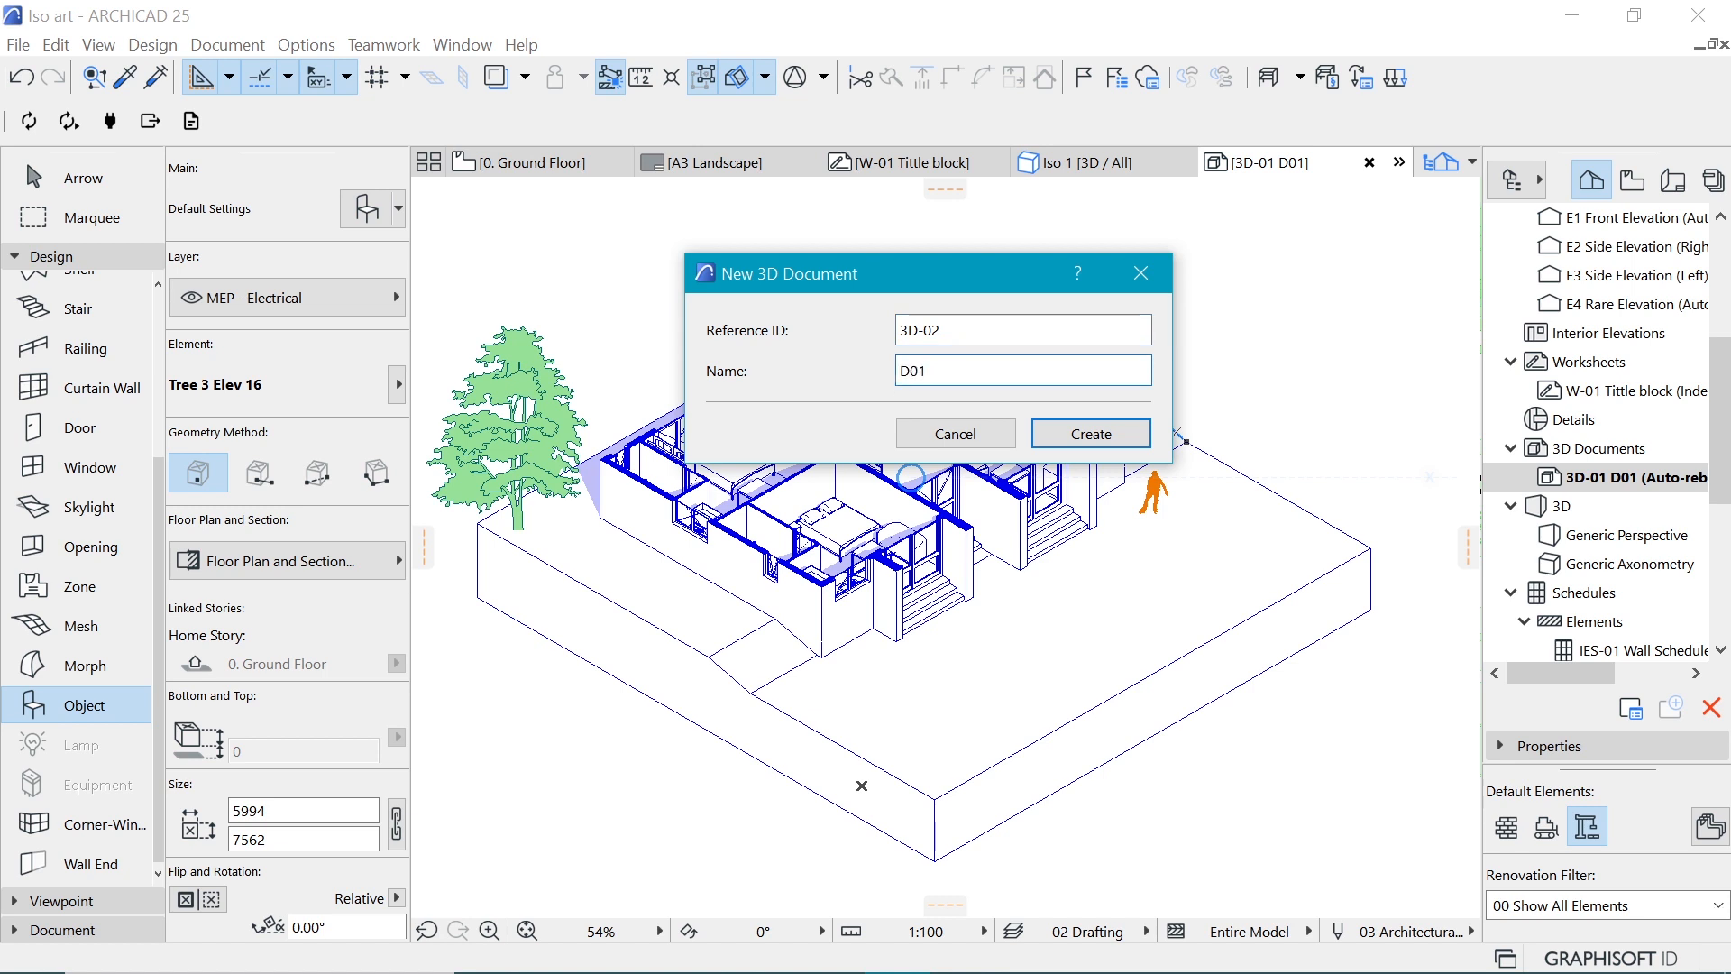
click(1091, 437)
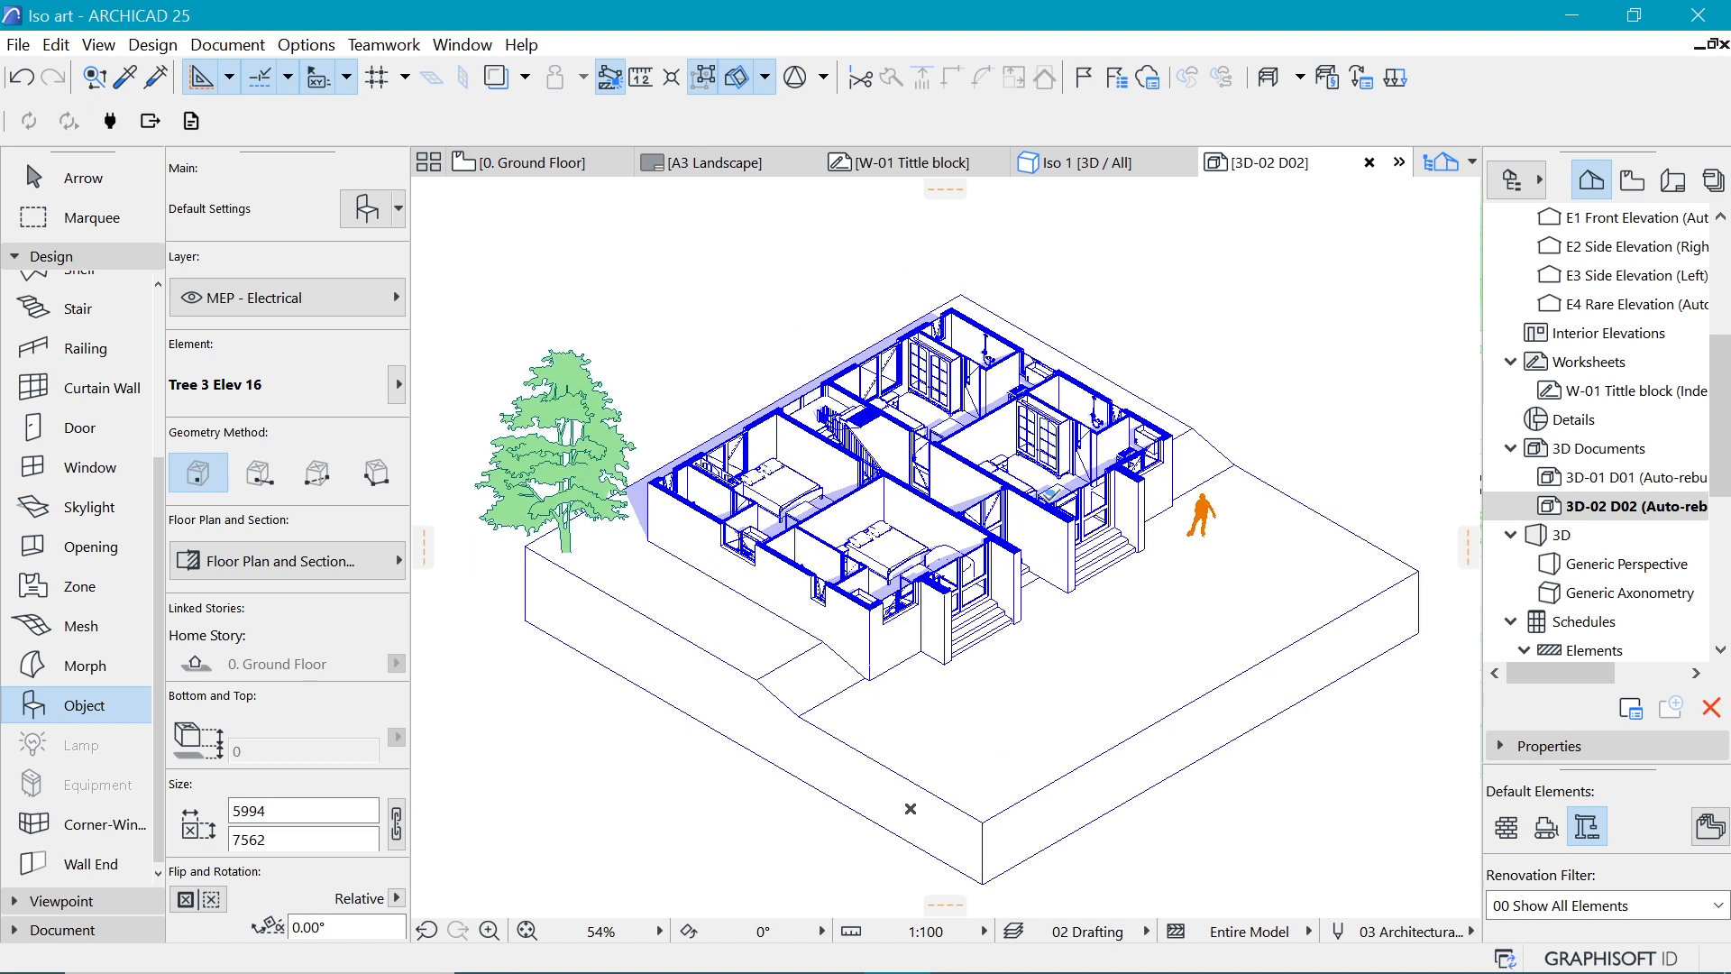
Step: Open the saved Iso 2 view and redefine the 3D-02 D02 document from its 3D cutaway
click(1633, 180)
double_click(1580, 422)
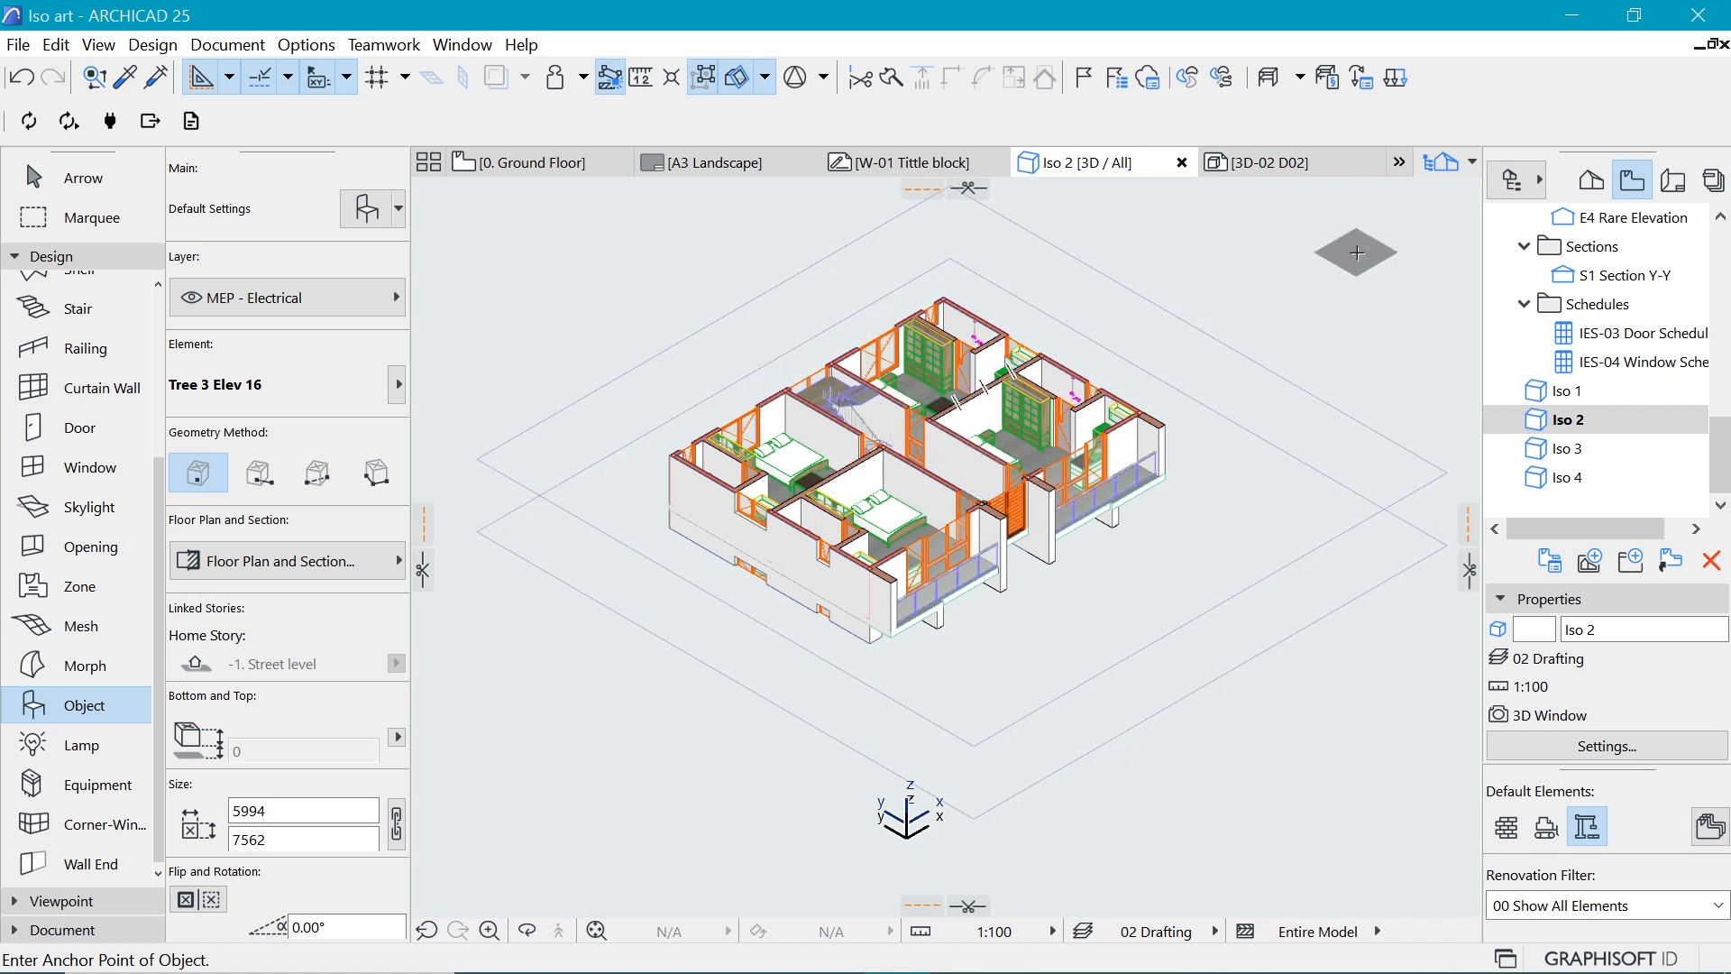
key(Escape)
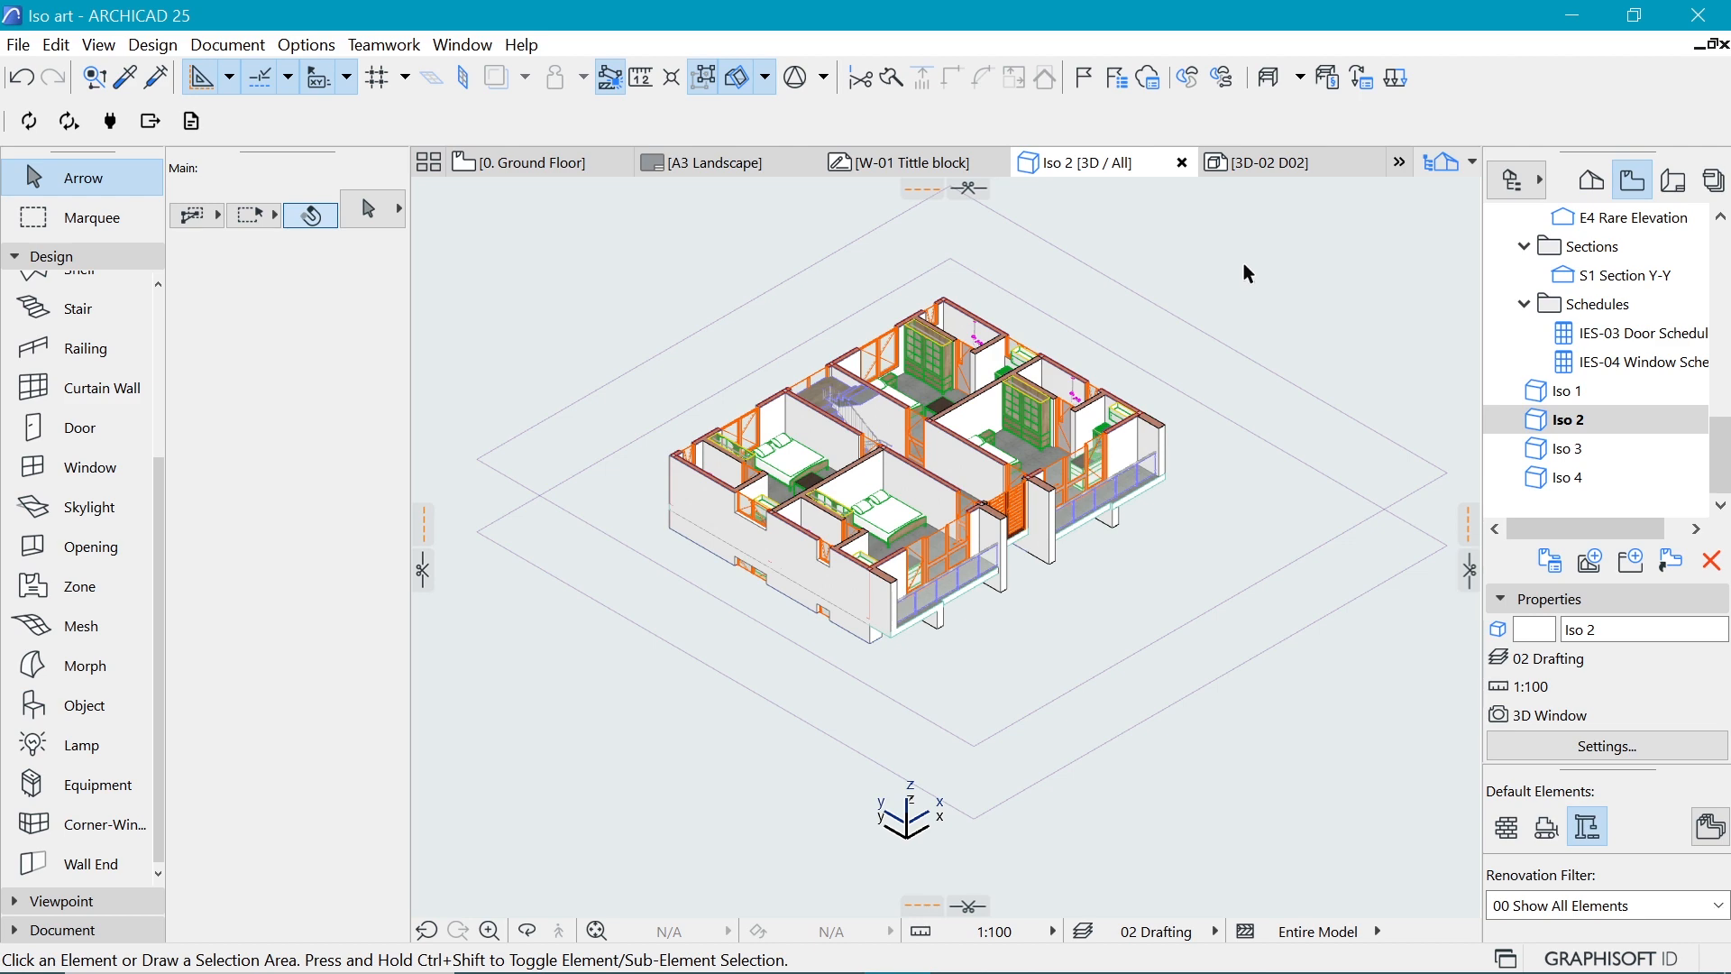
right_click(1247, 272)
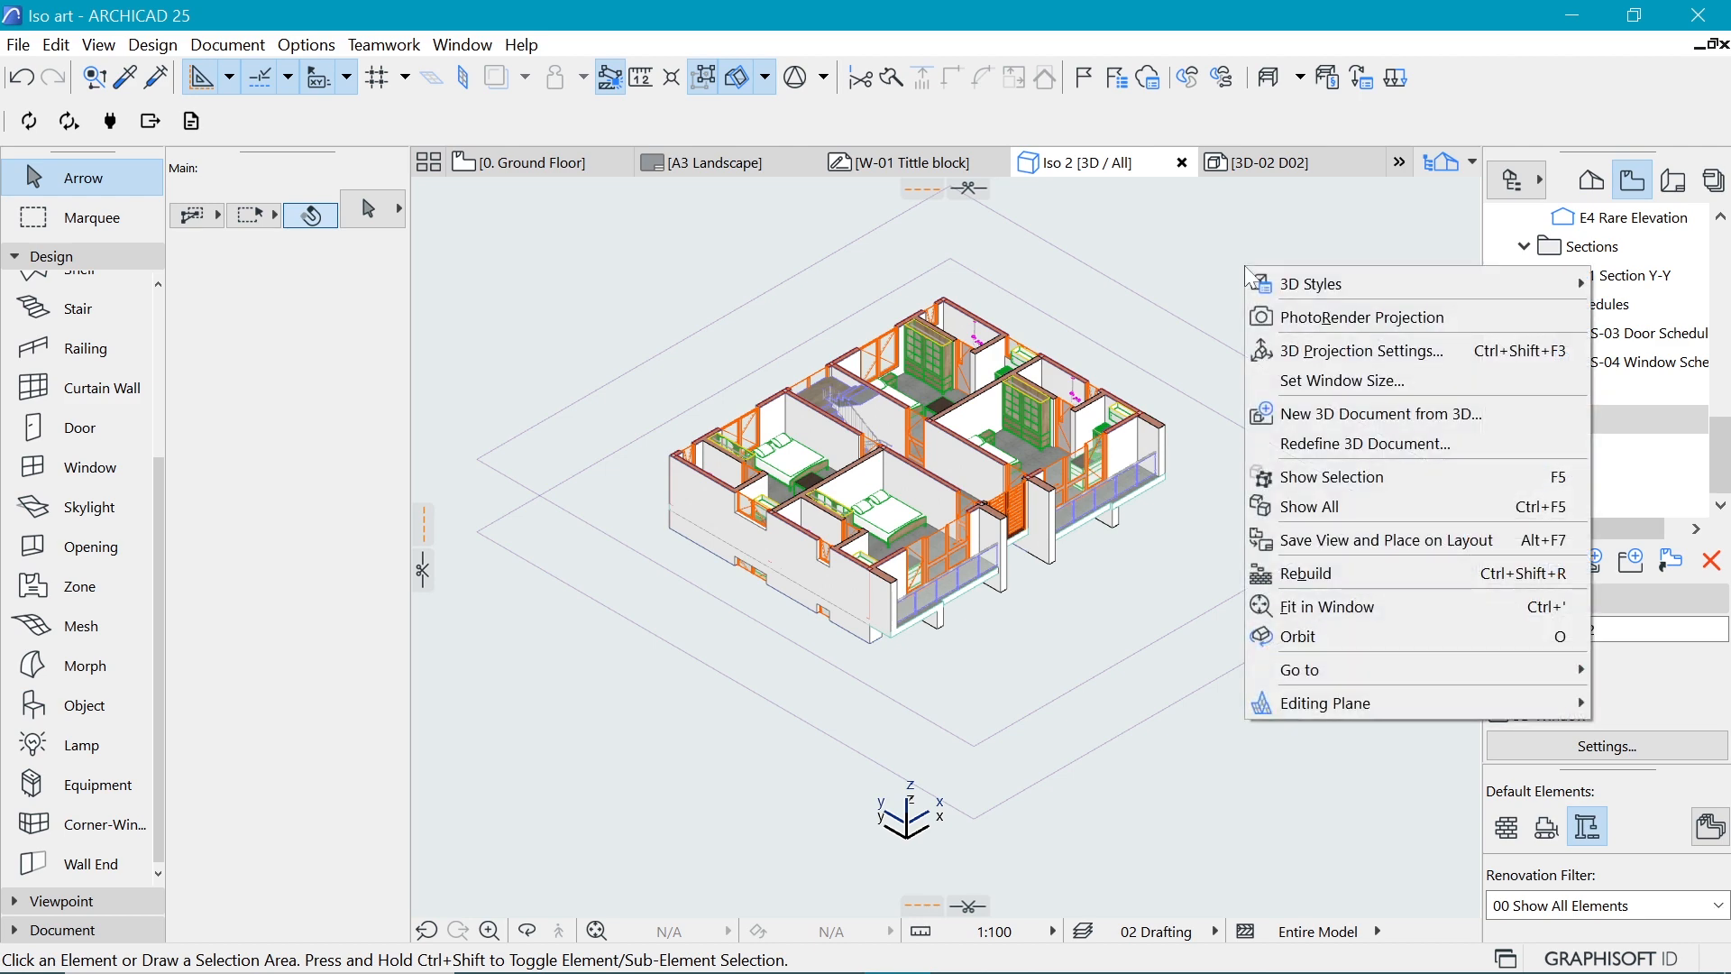
click(1326, 447)
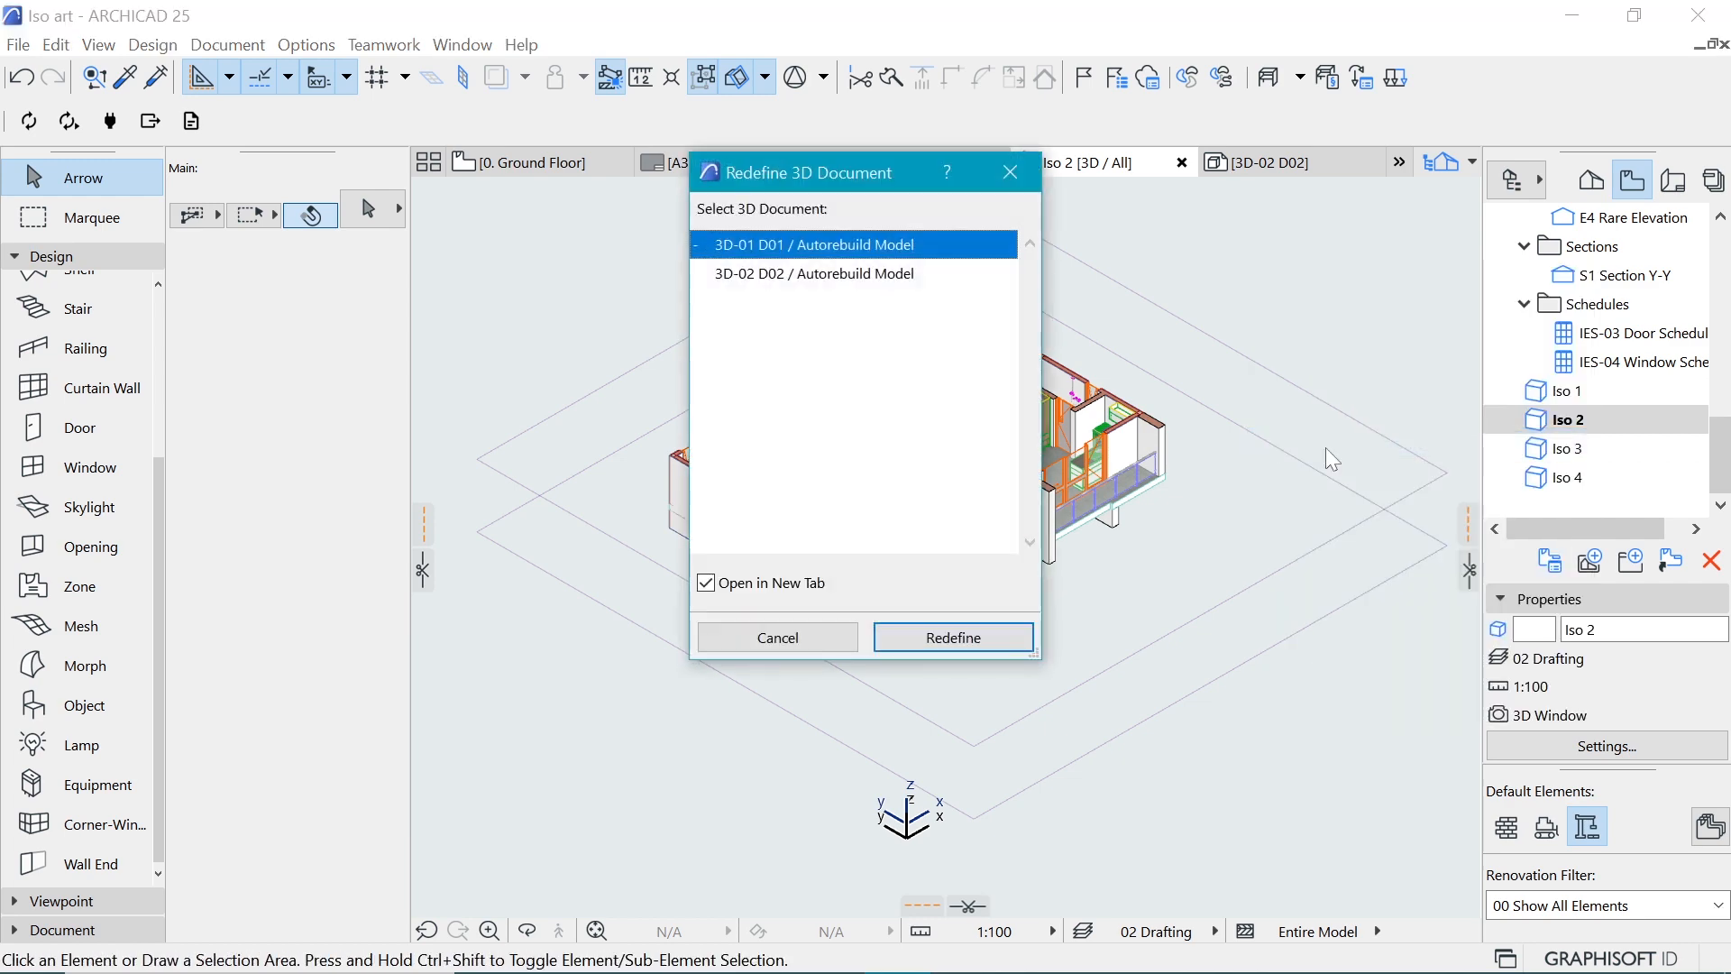
click(819, 280)
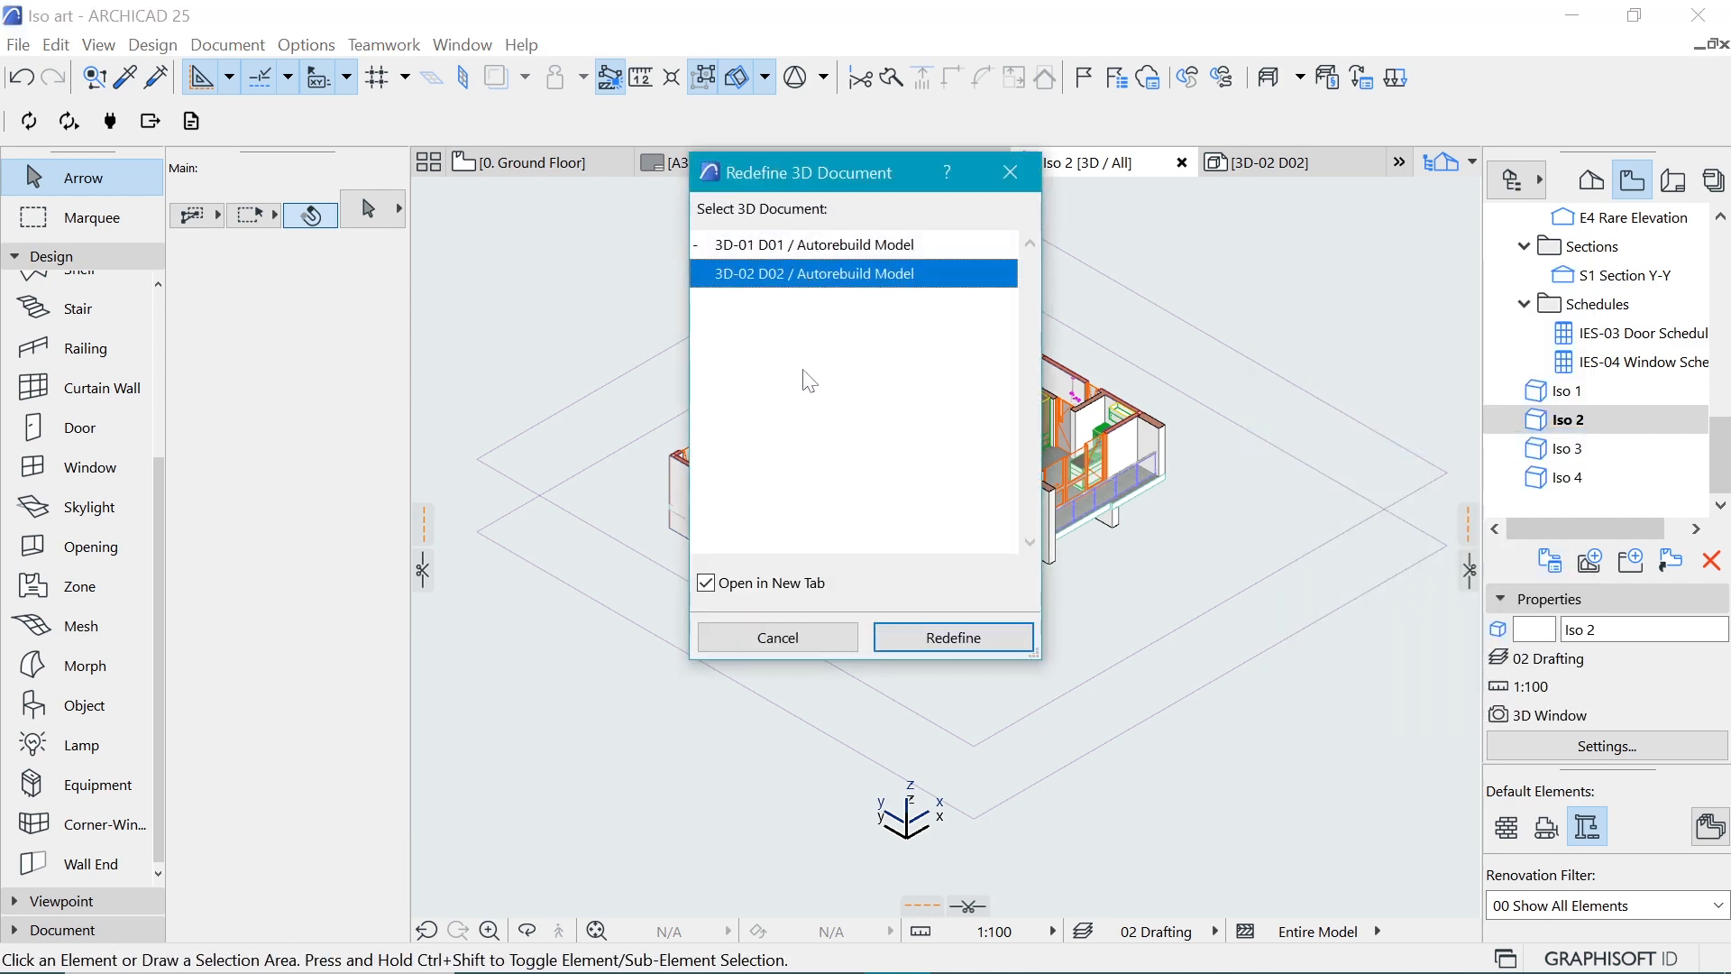
click(920, 636)
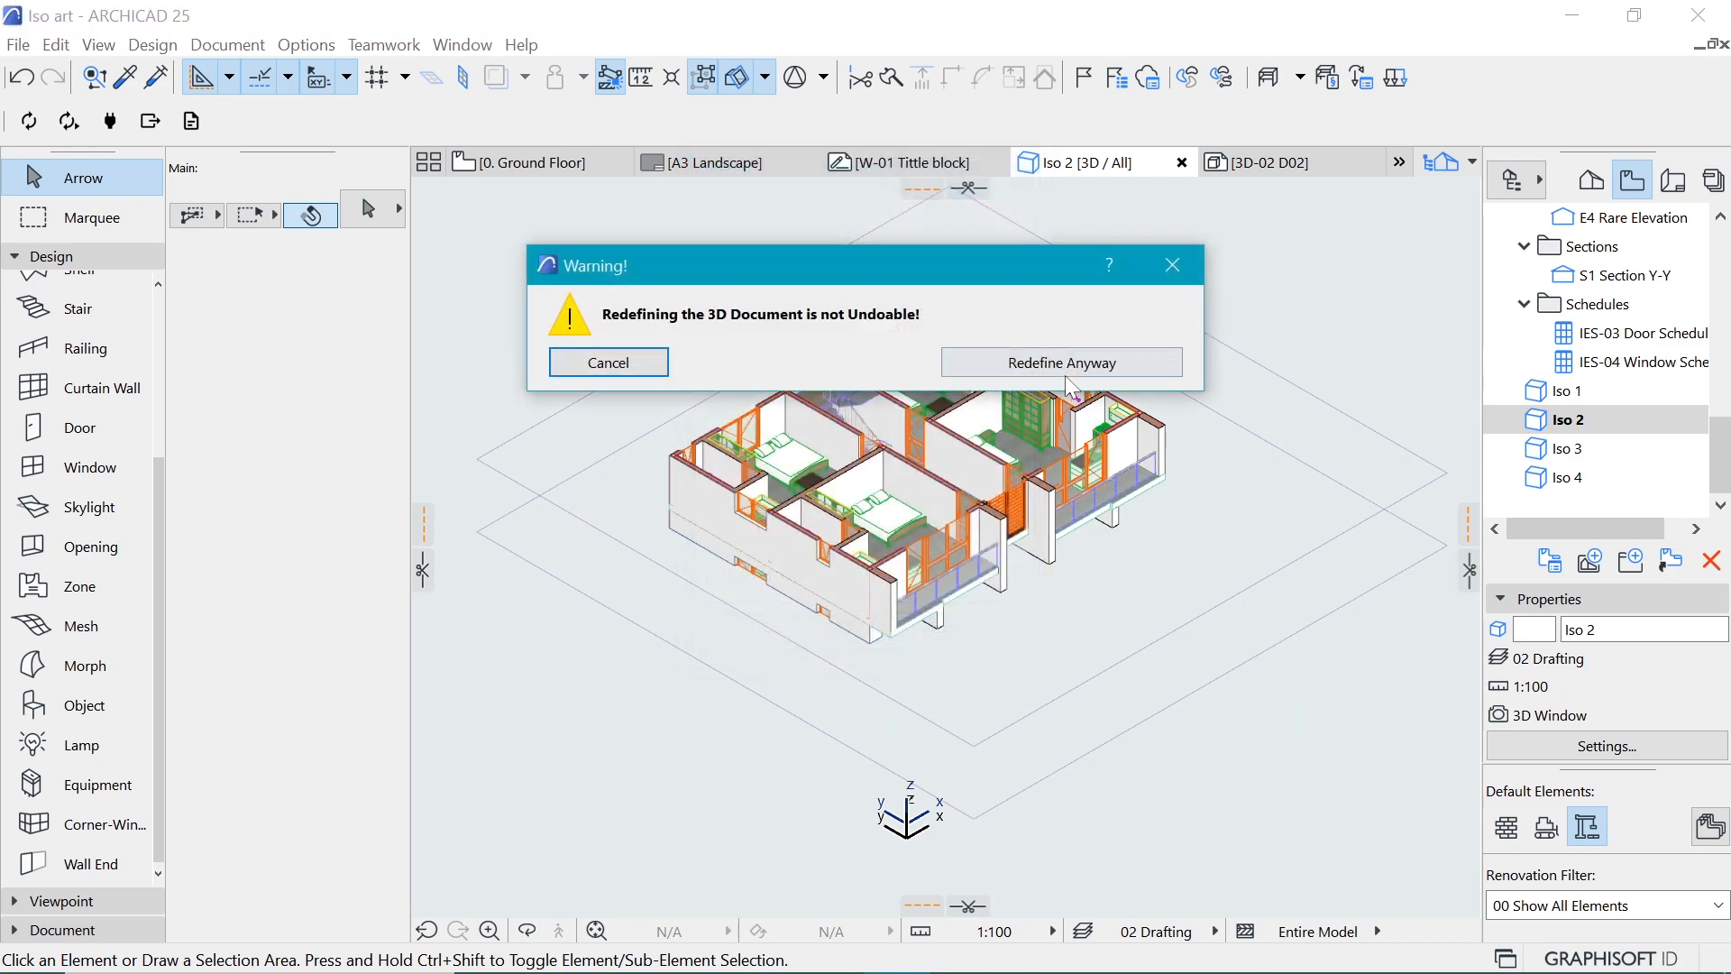
click(1068, 364)
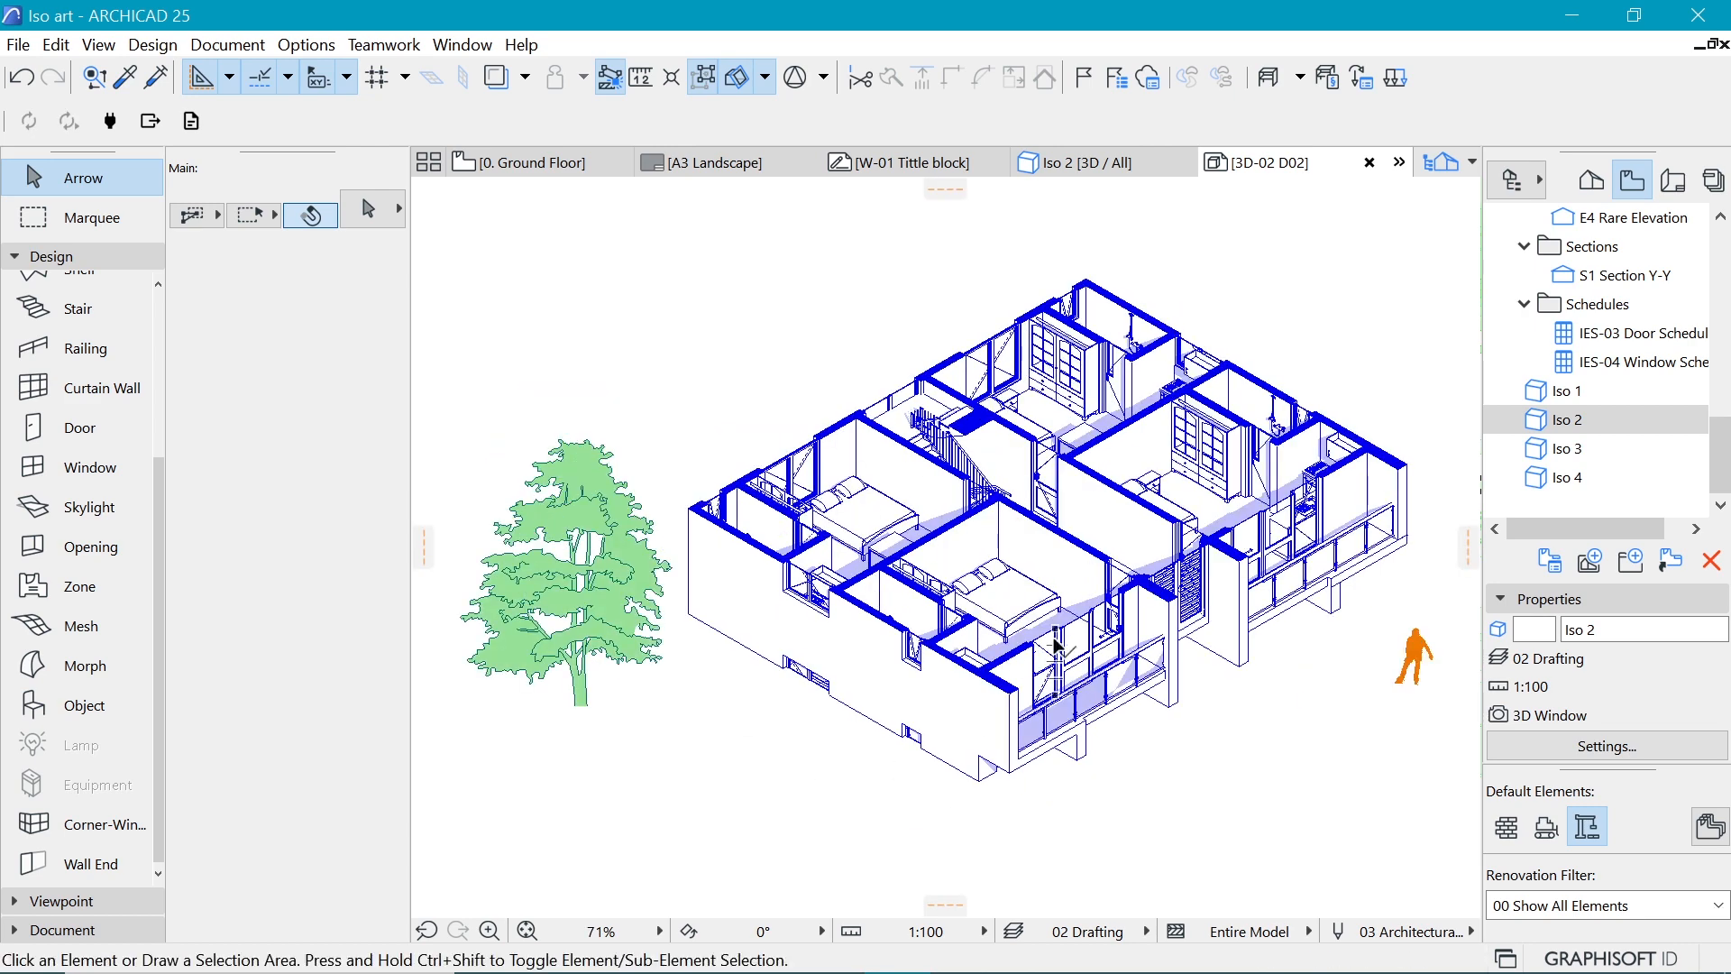
Step: Move the skating man figure from beside the house onto the floor of the bedroom on the building's right side
click(1413, 638)
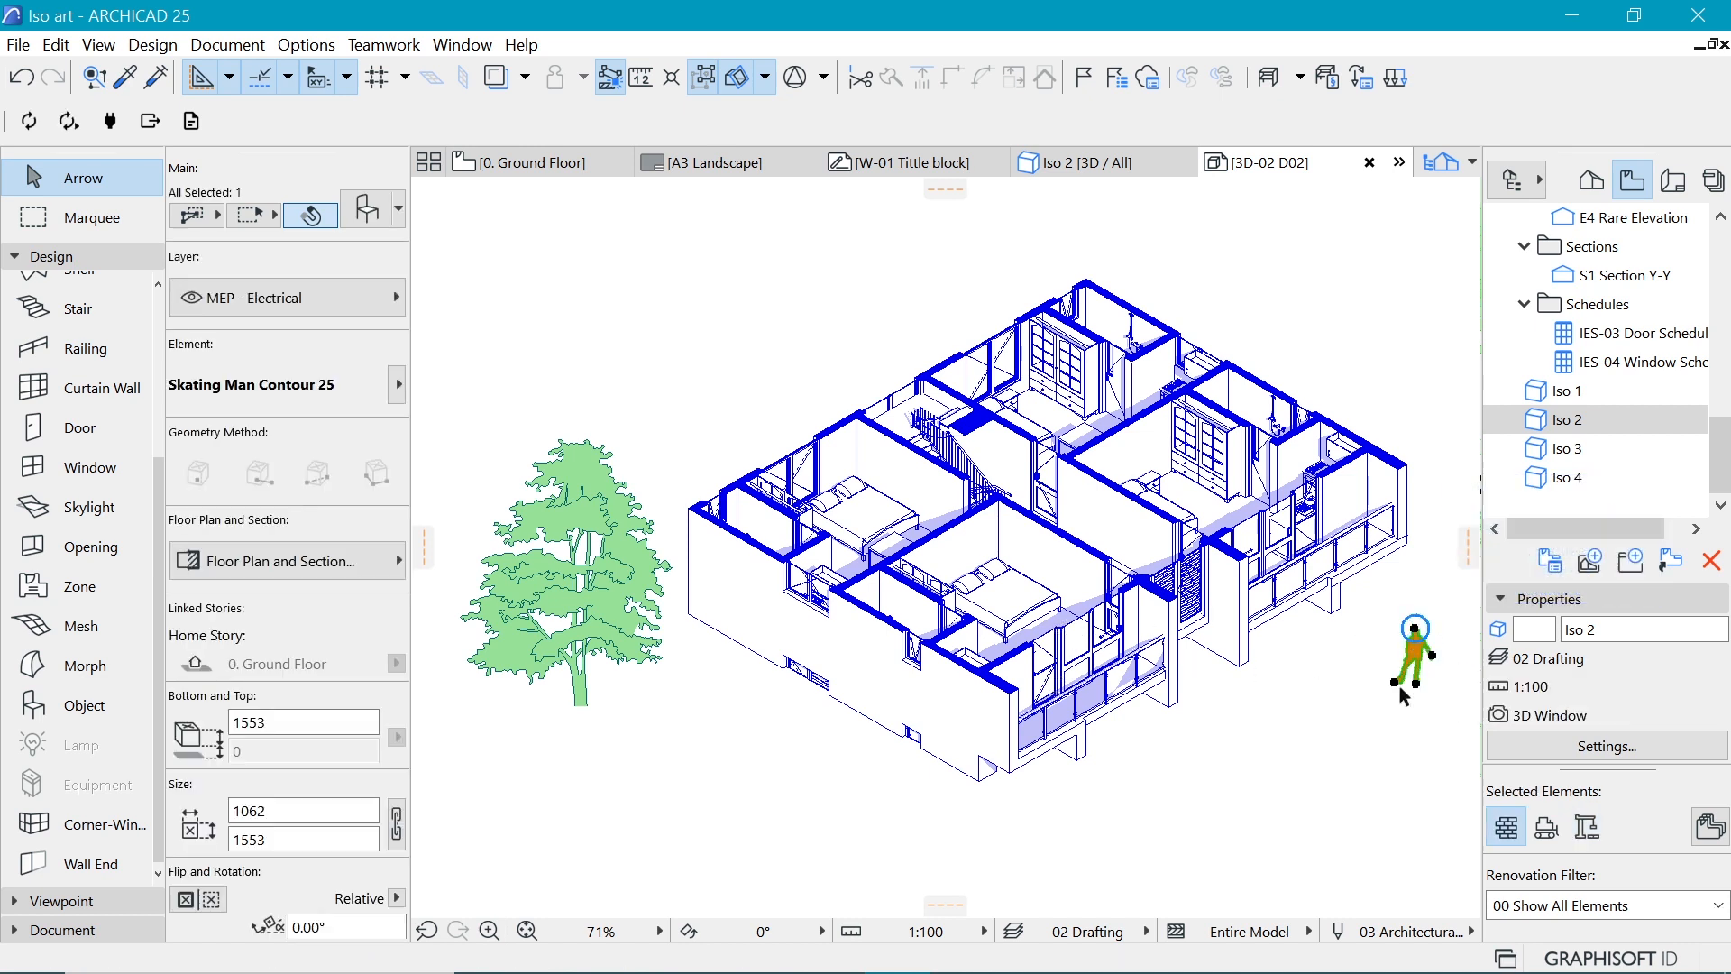
click(1396, 683)
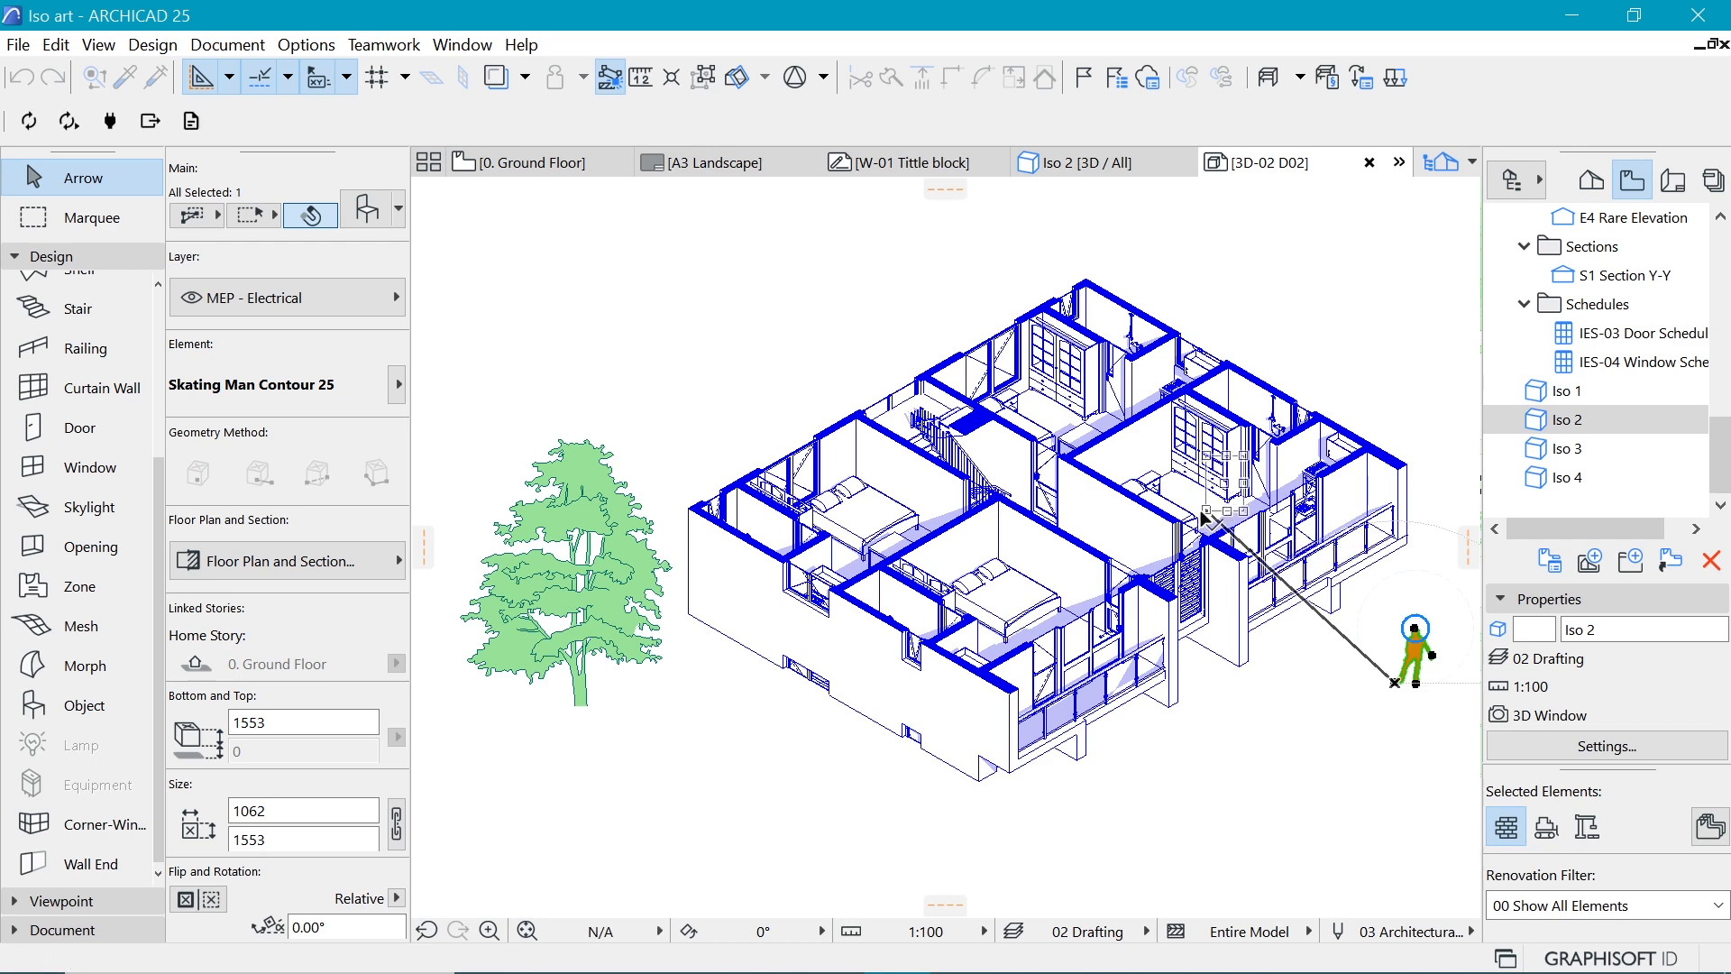
click(1177, 433)
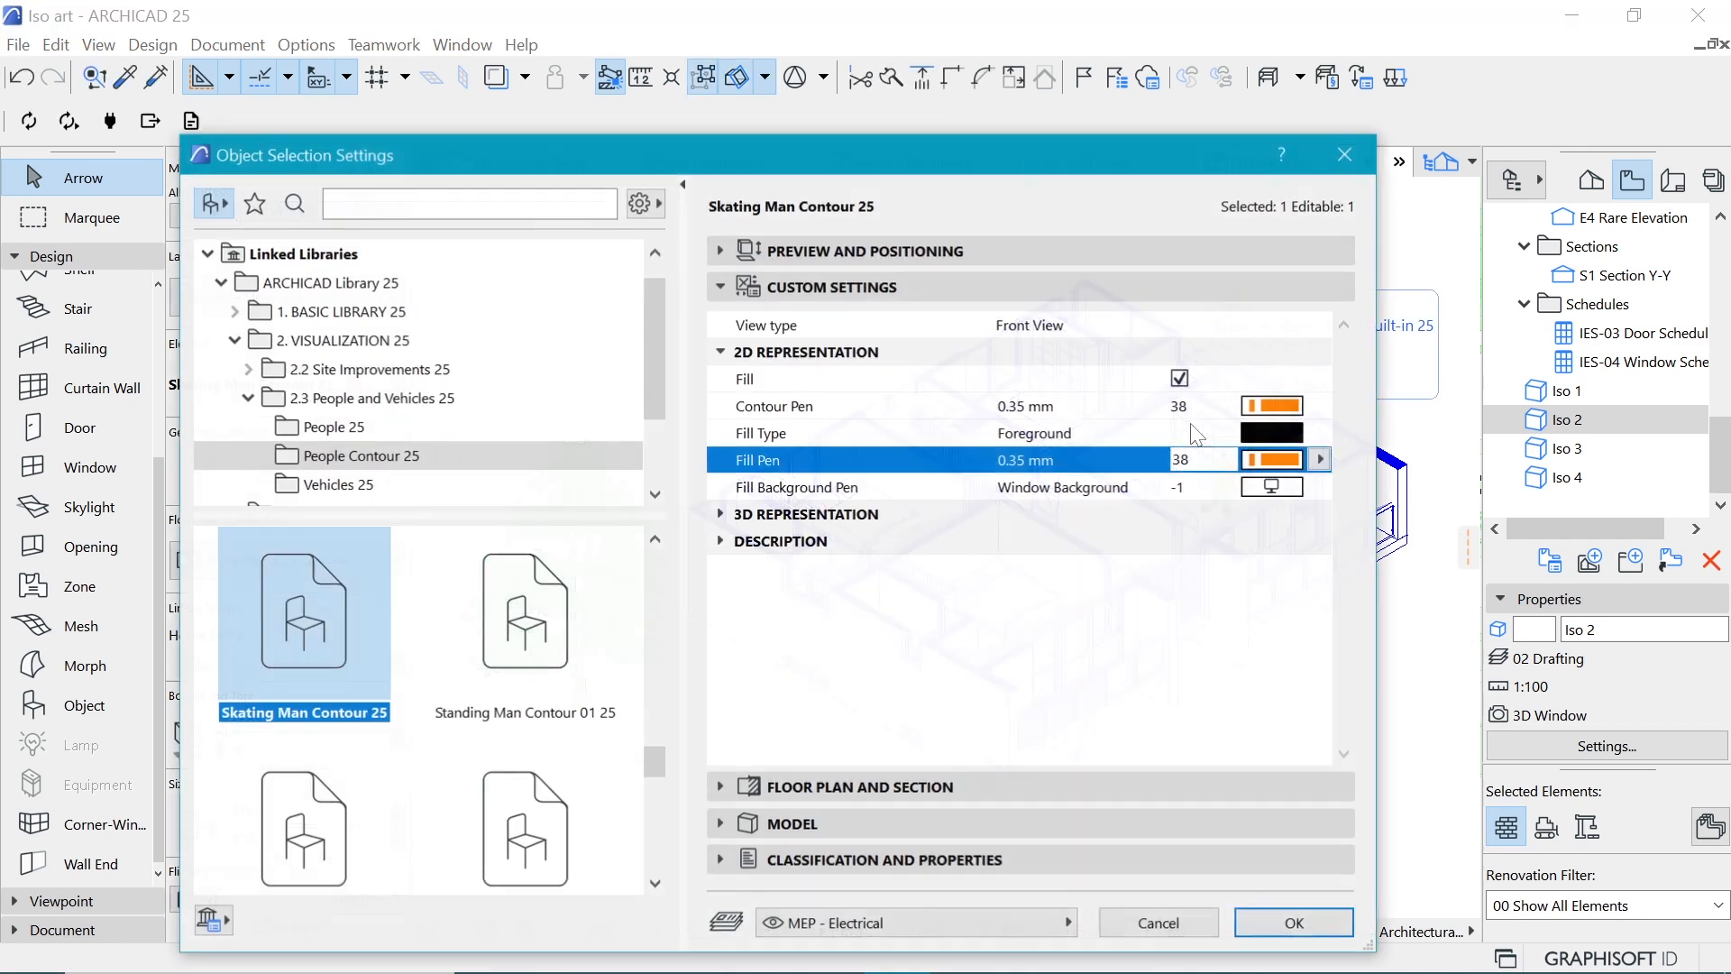
Step: Replace the figure with Standing Man Contour 02 25, using contour pen 38 and the Front View type
drag(651, 762, 651, 772)
click(341, 749)
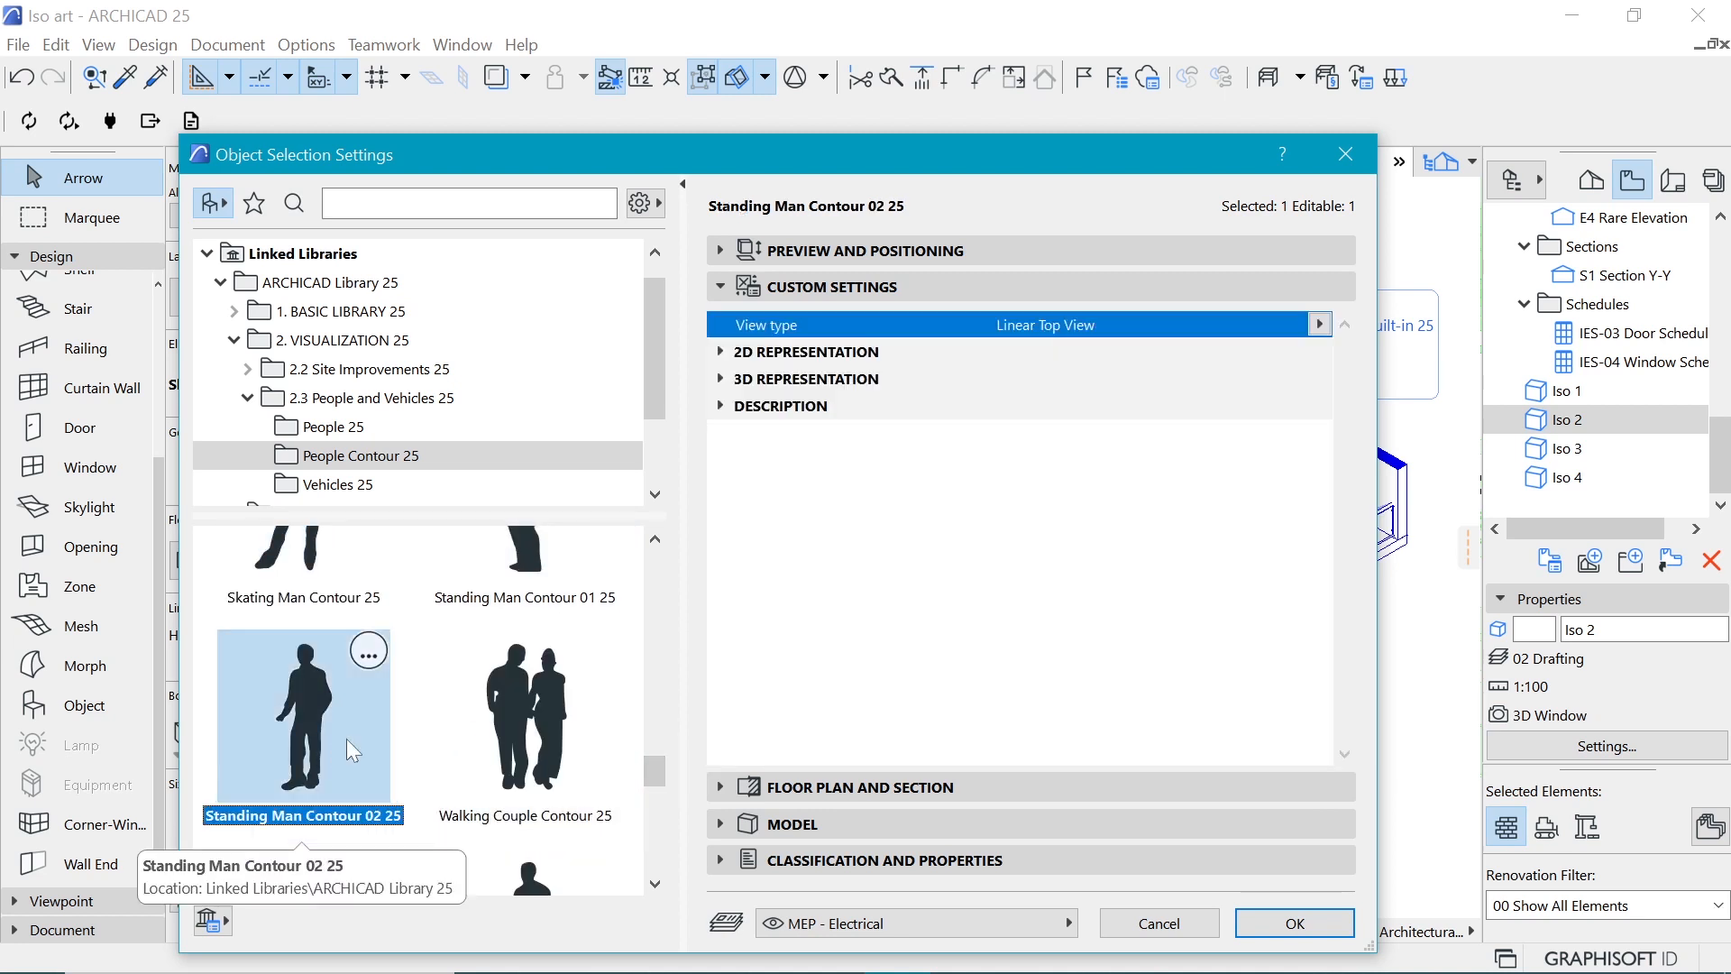
click(728, 354)
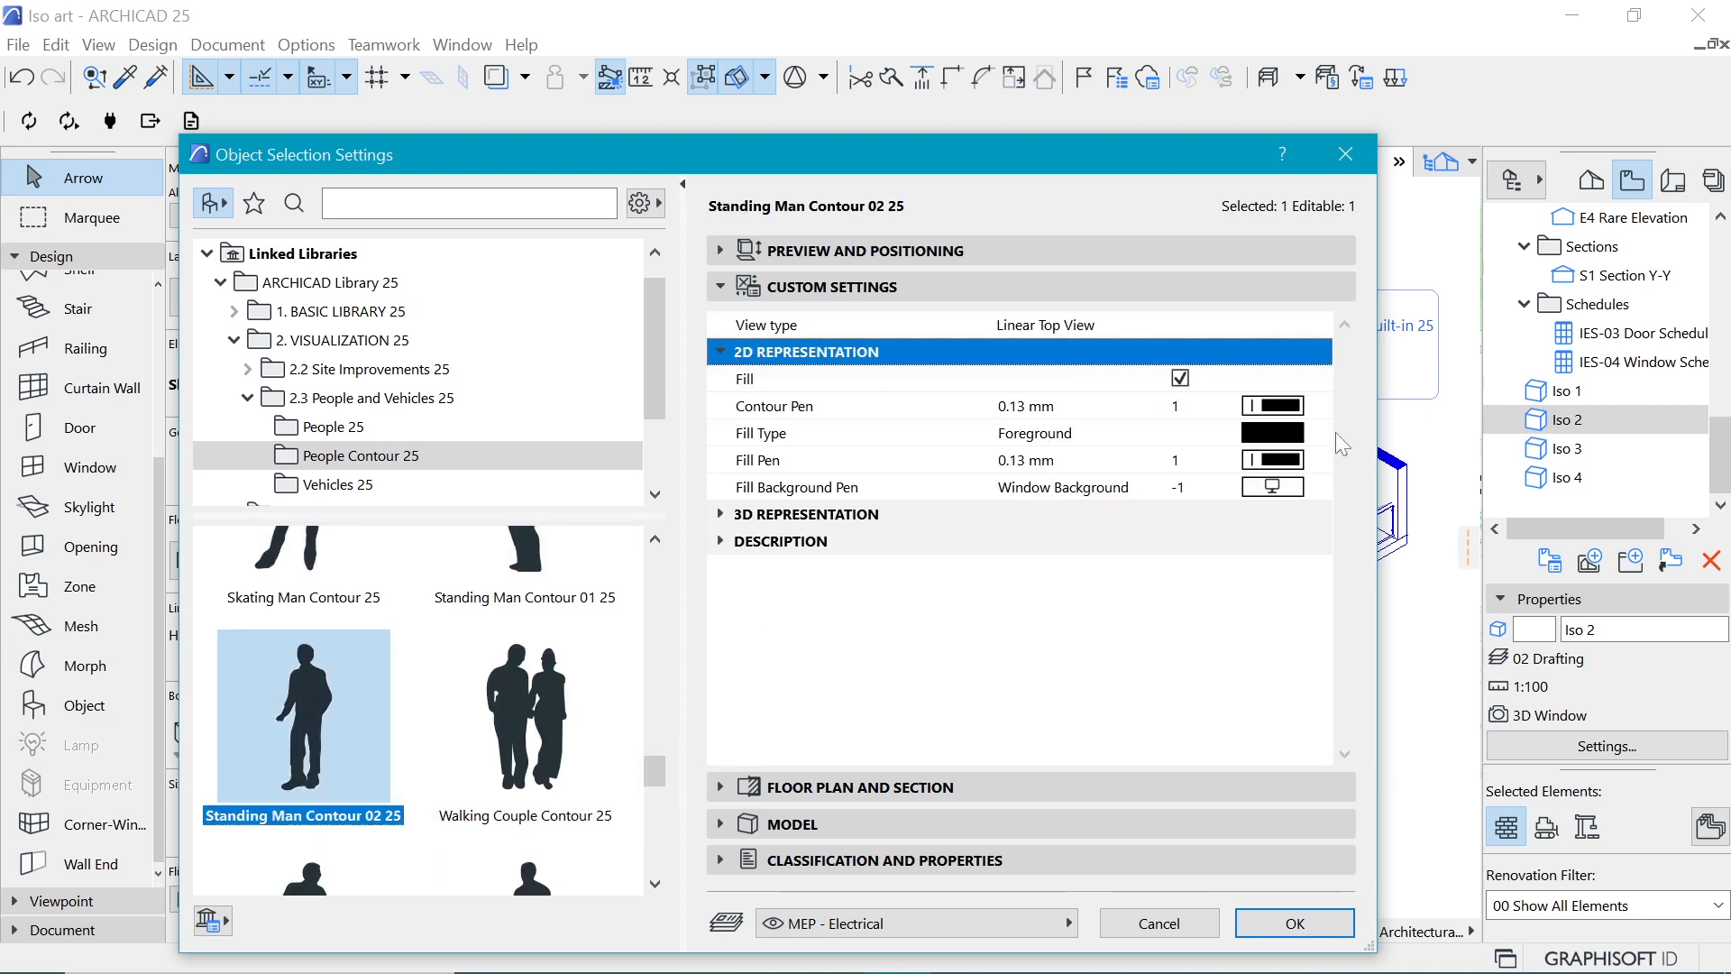
click(1319, 405)
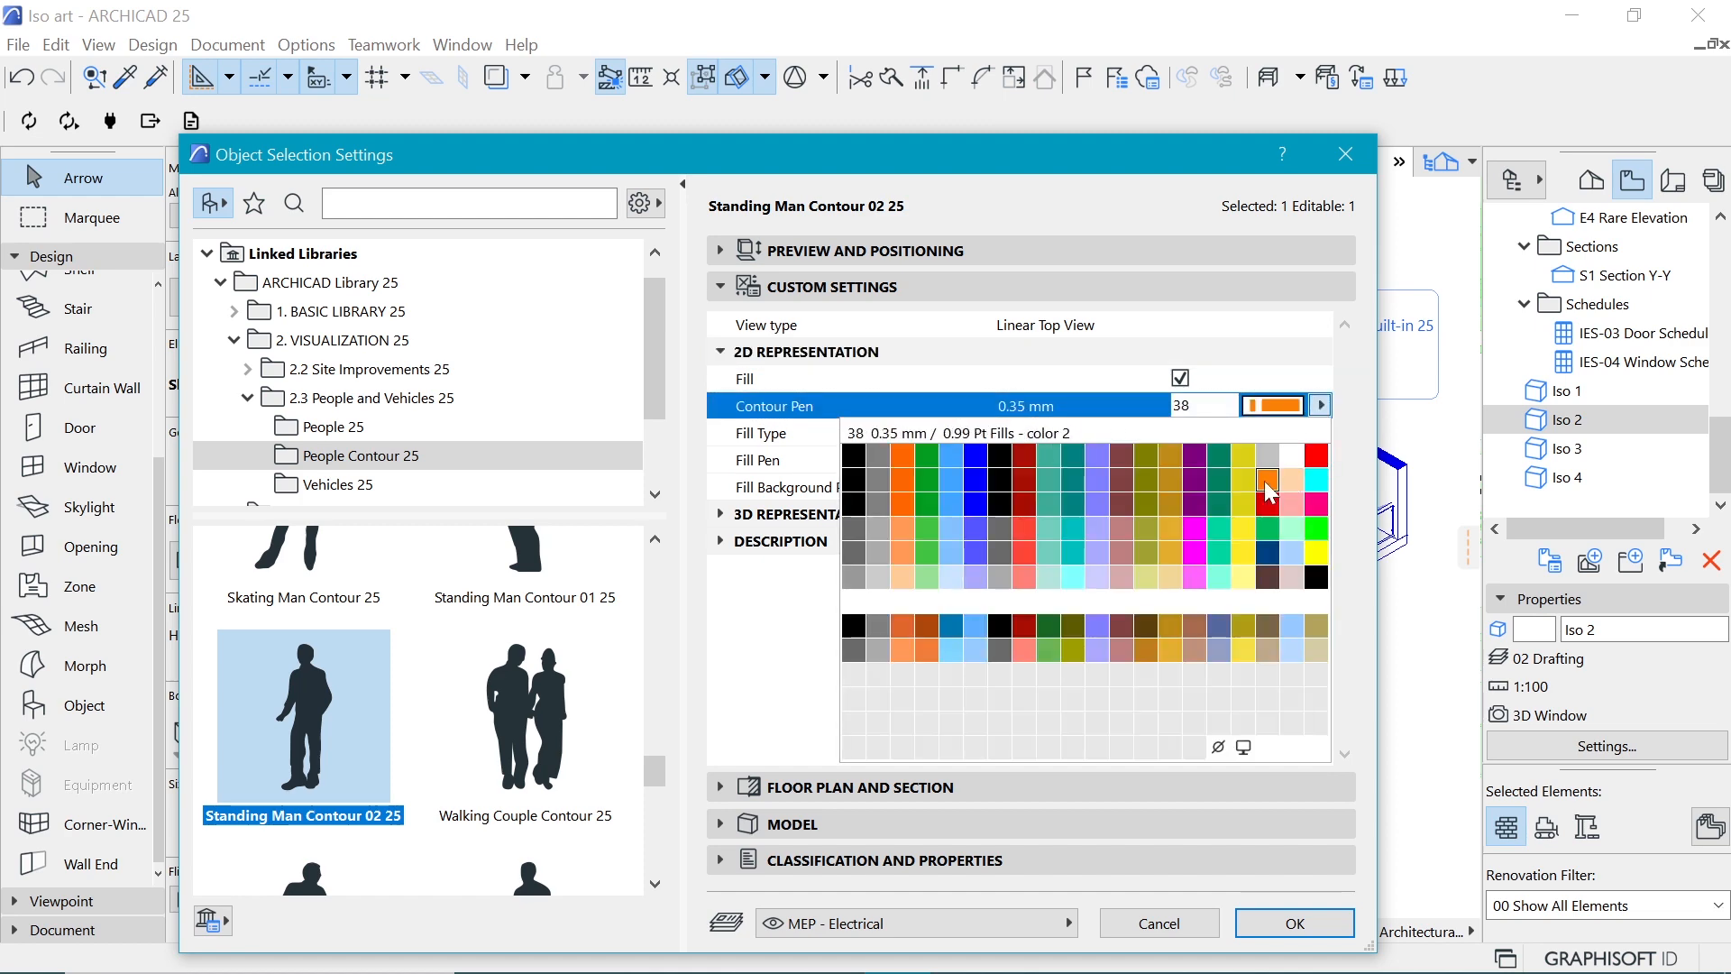
click(1268, 480)
click(1319, 324)
click(1389, 353)
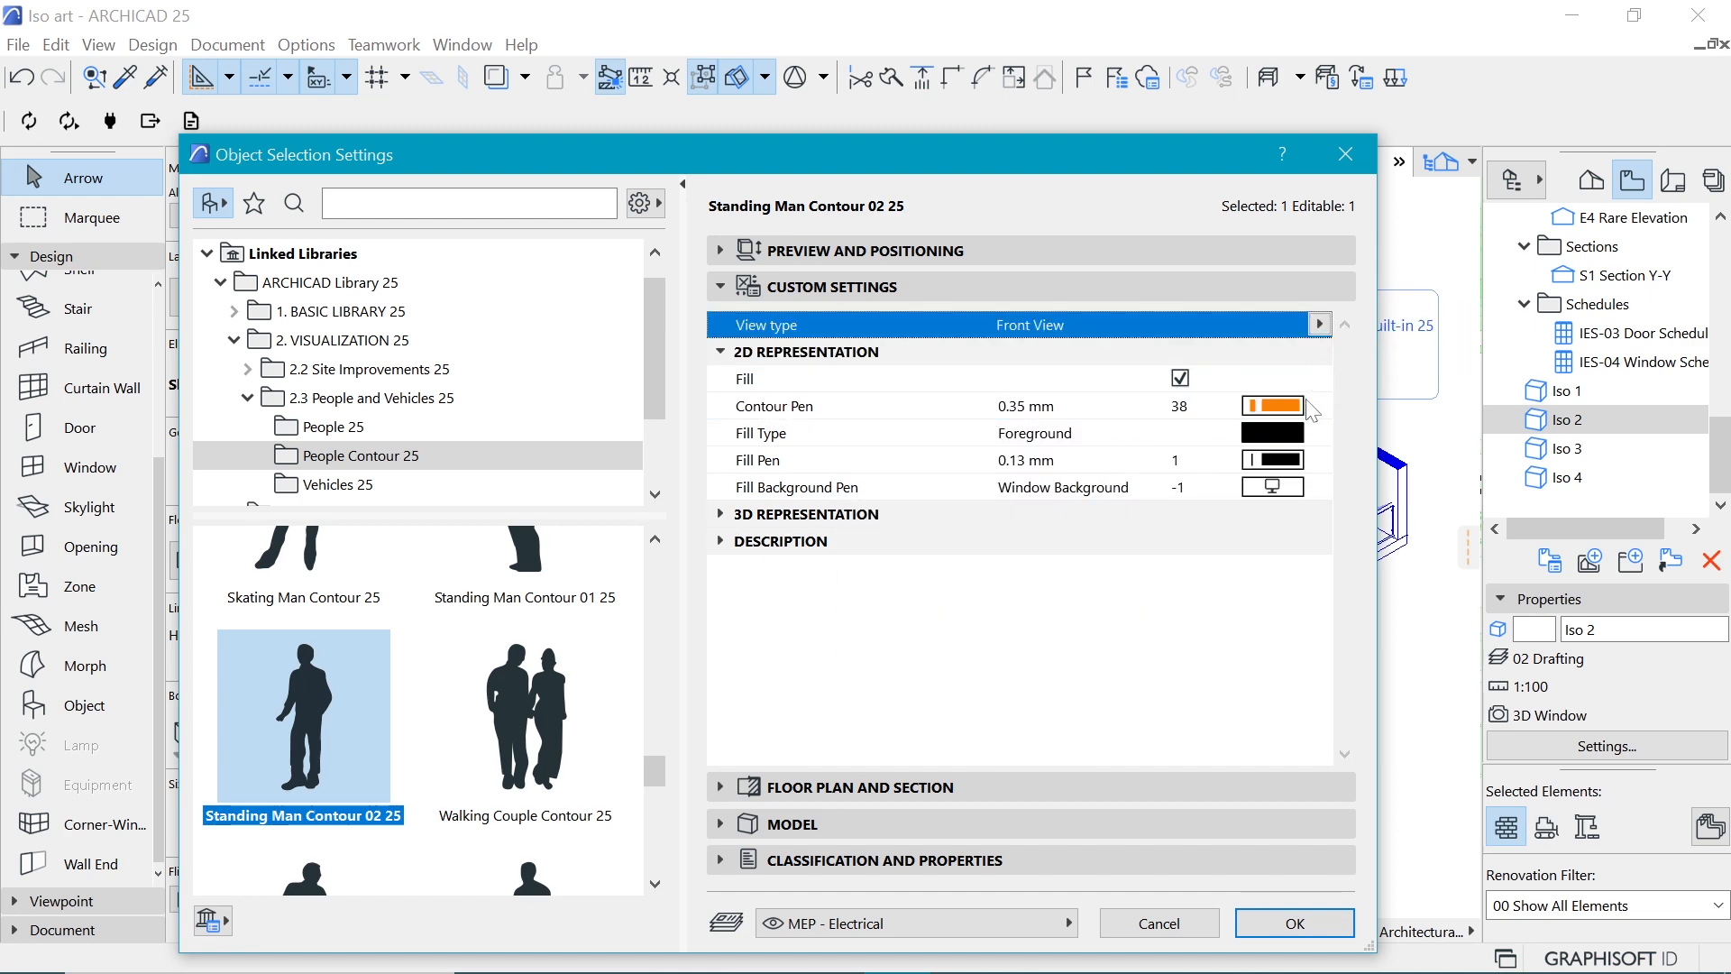
Step: Set the standing man's fill pen to 38 and accept the object settings
click(1319, 433)
click(1320, 433)
click(1319, 463)
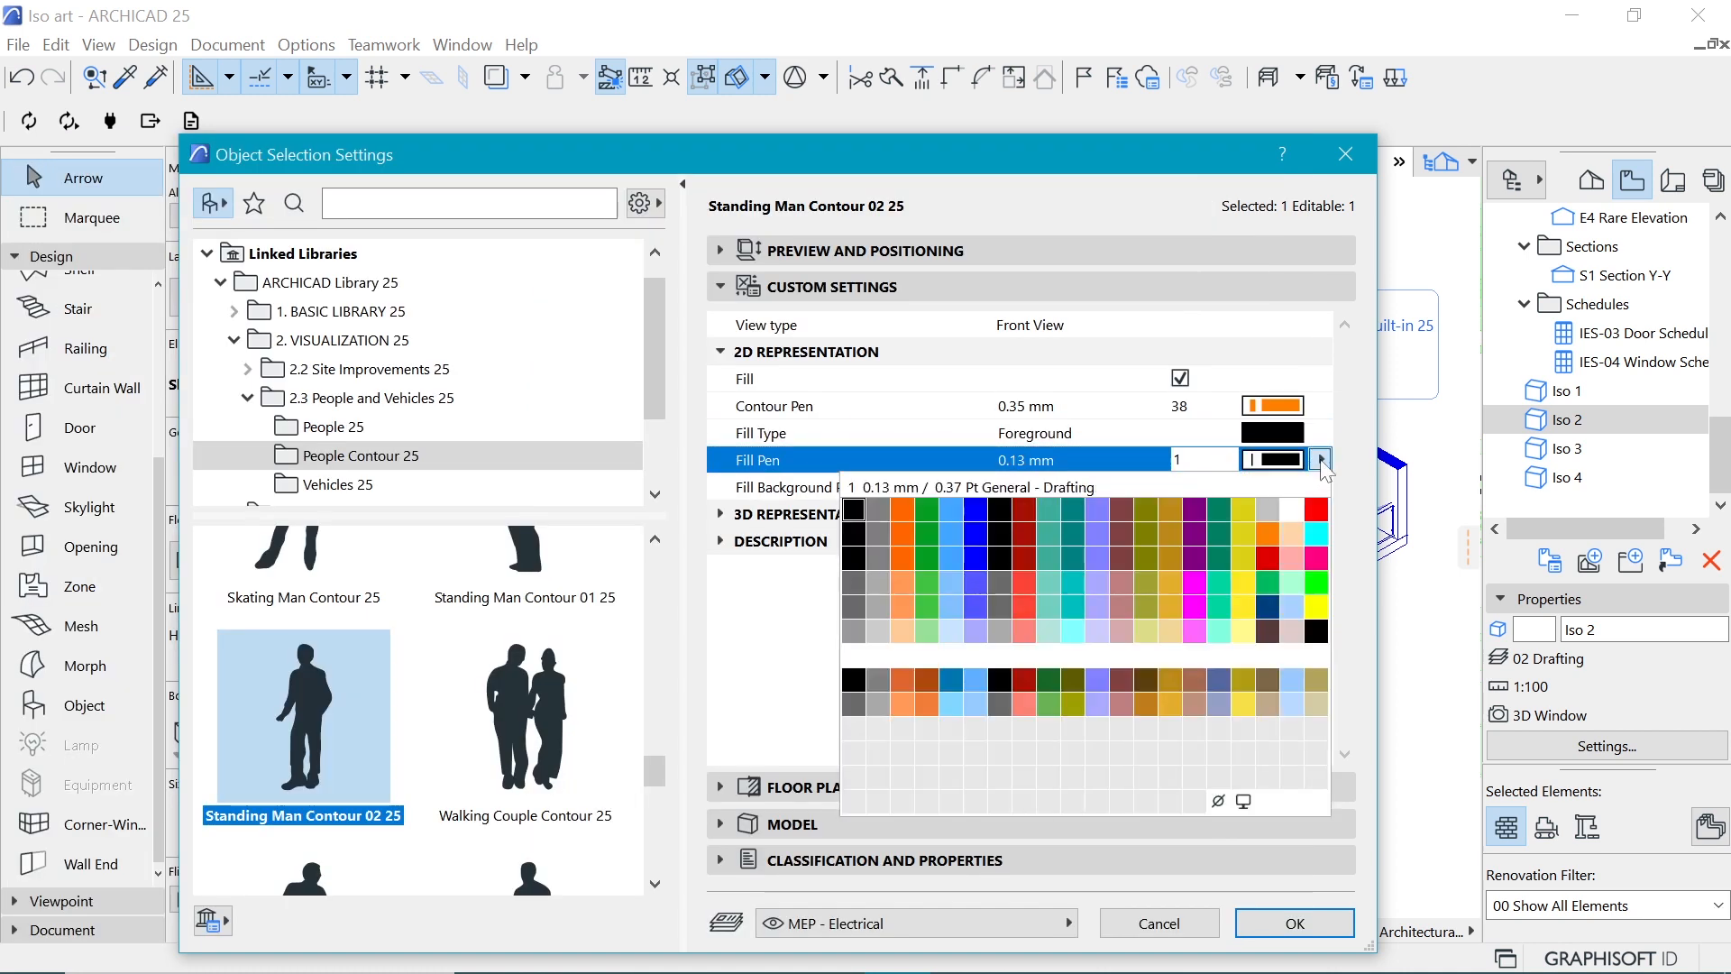
click(1321, 461)
click(1320, 461)
click(1272, 537)
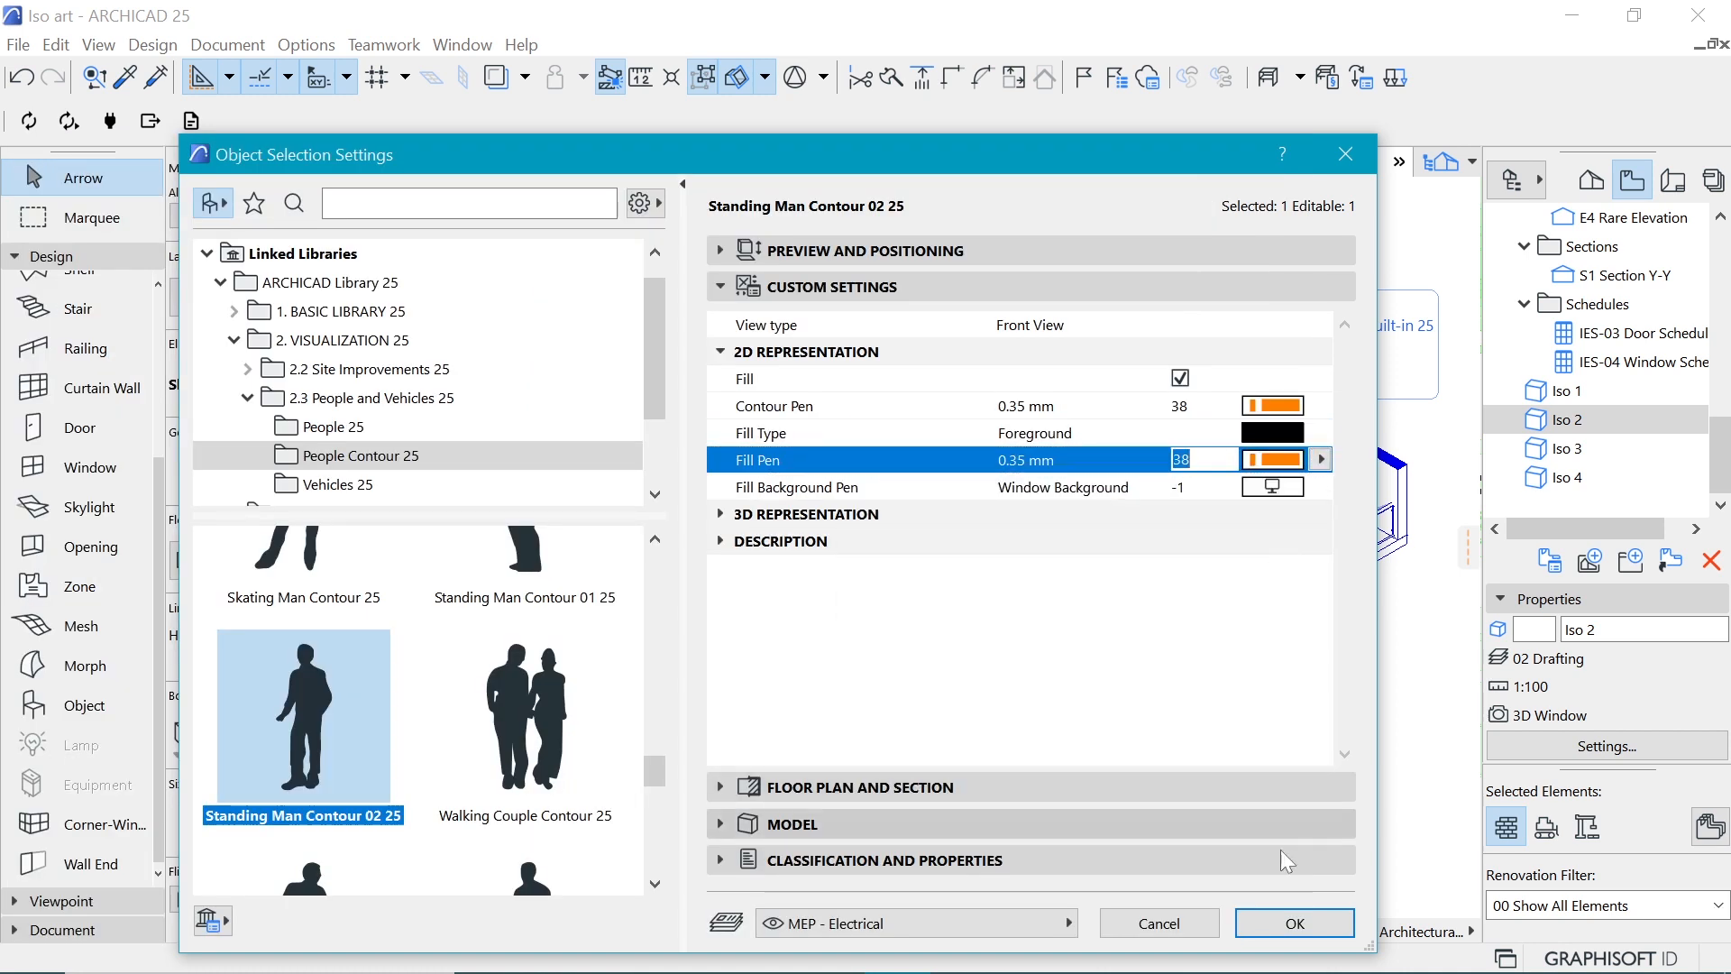
click(1295, 923)
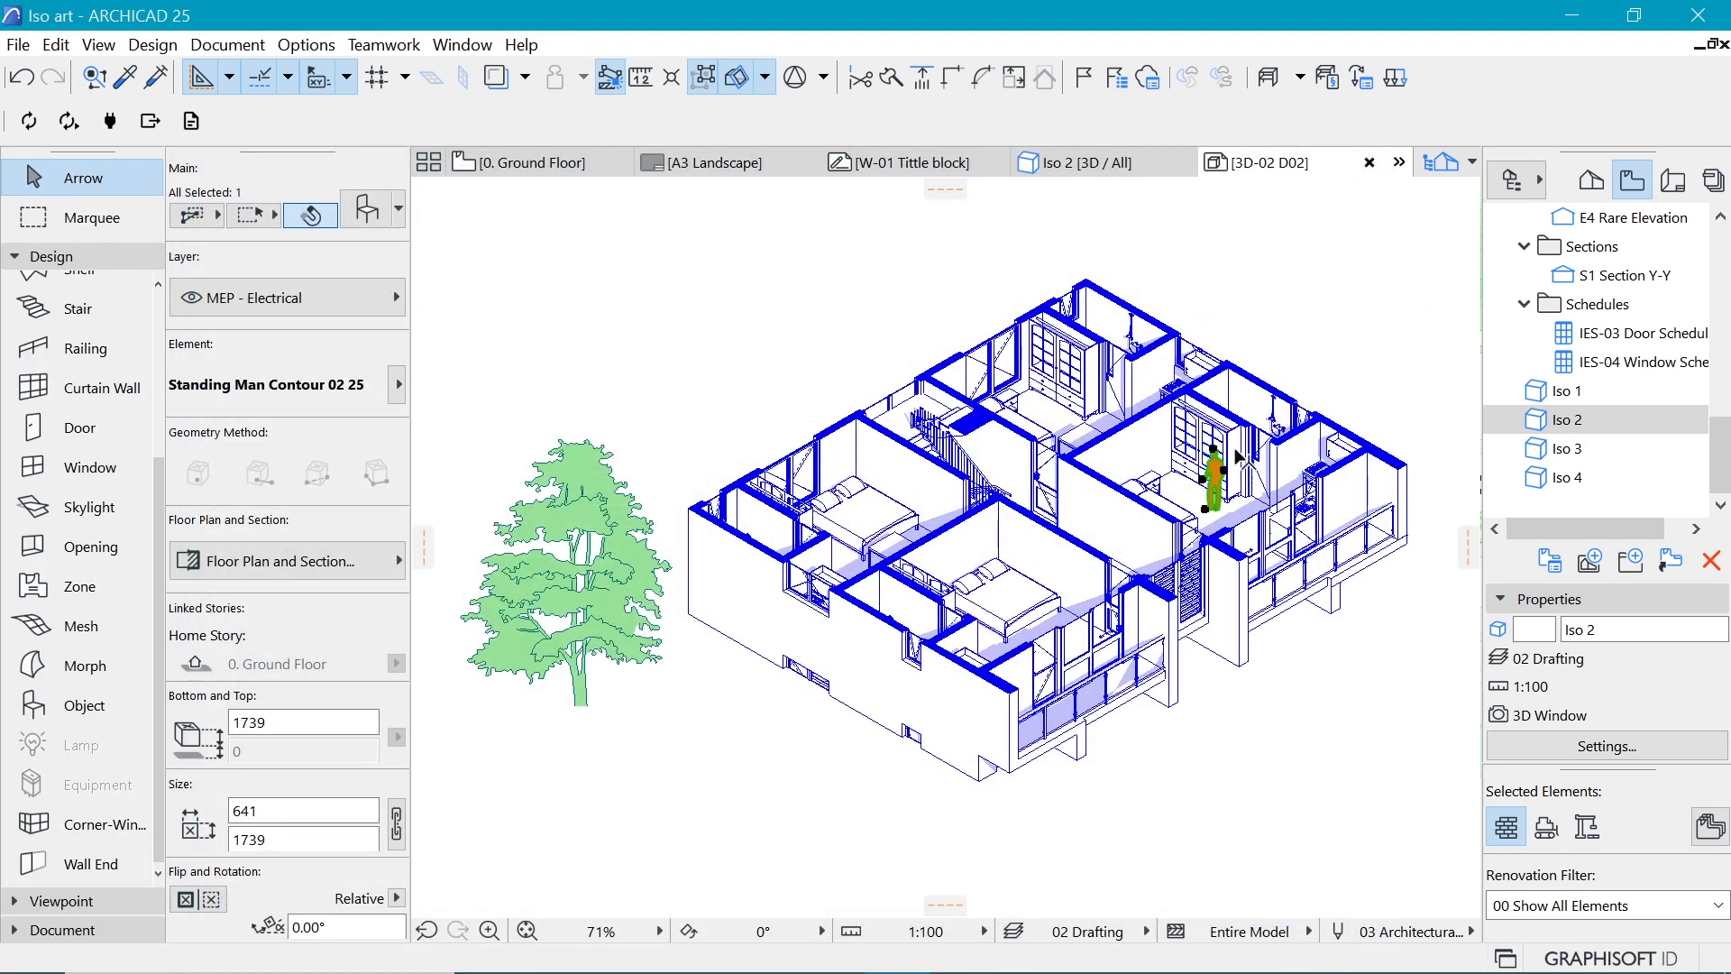
Step: Move the tree by its trunk base onto the bedroom on the building's left side
click(591, 618)
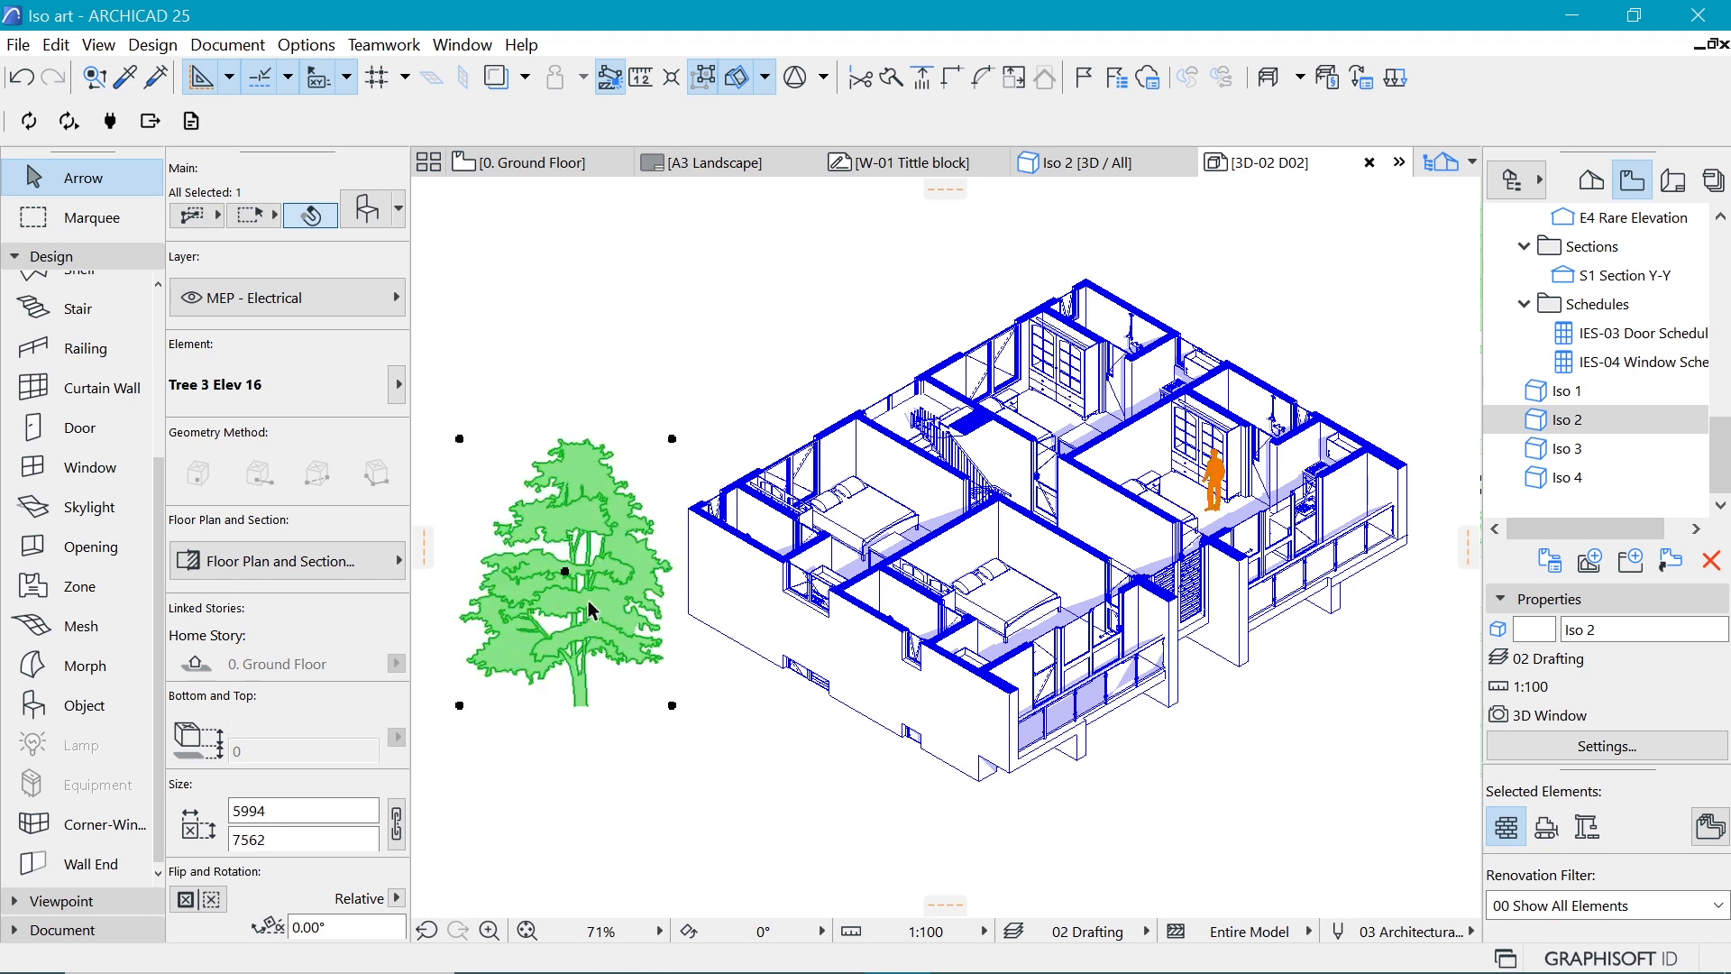
click(586, 701)
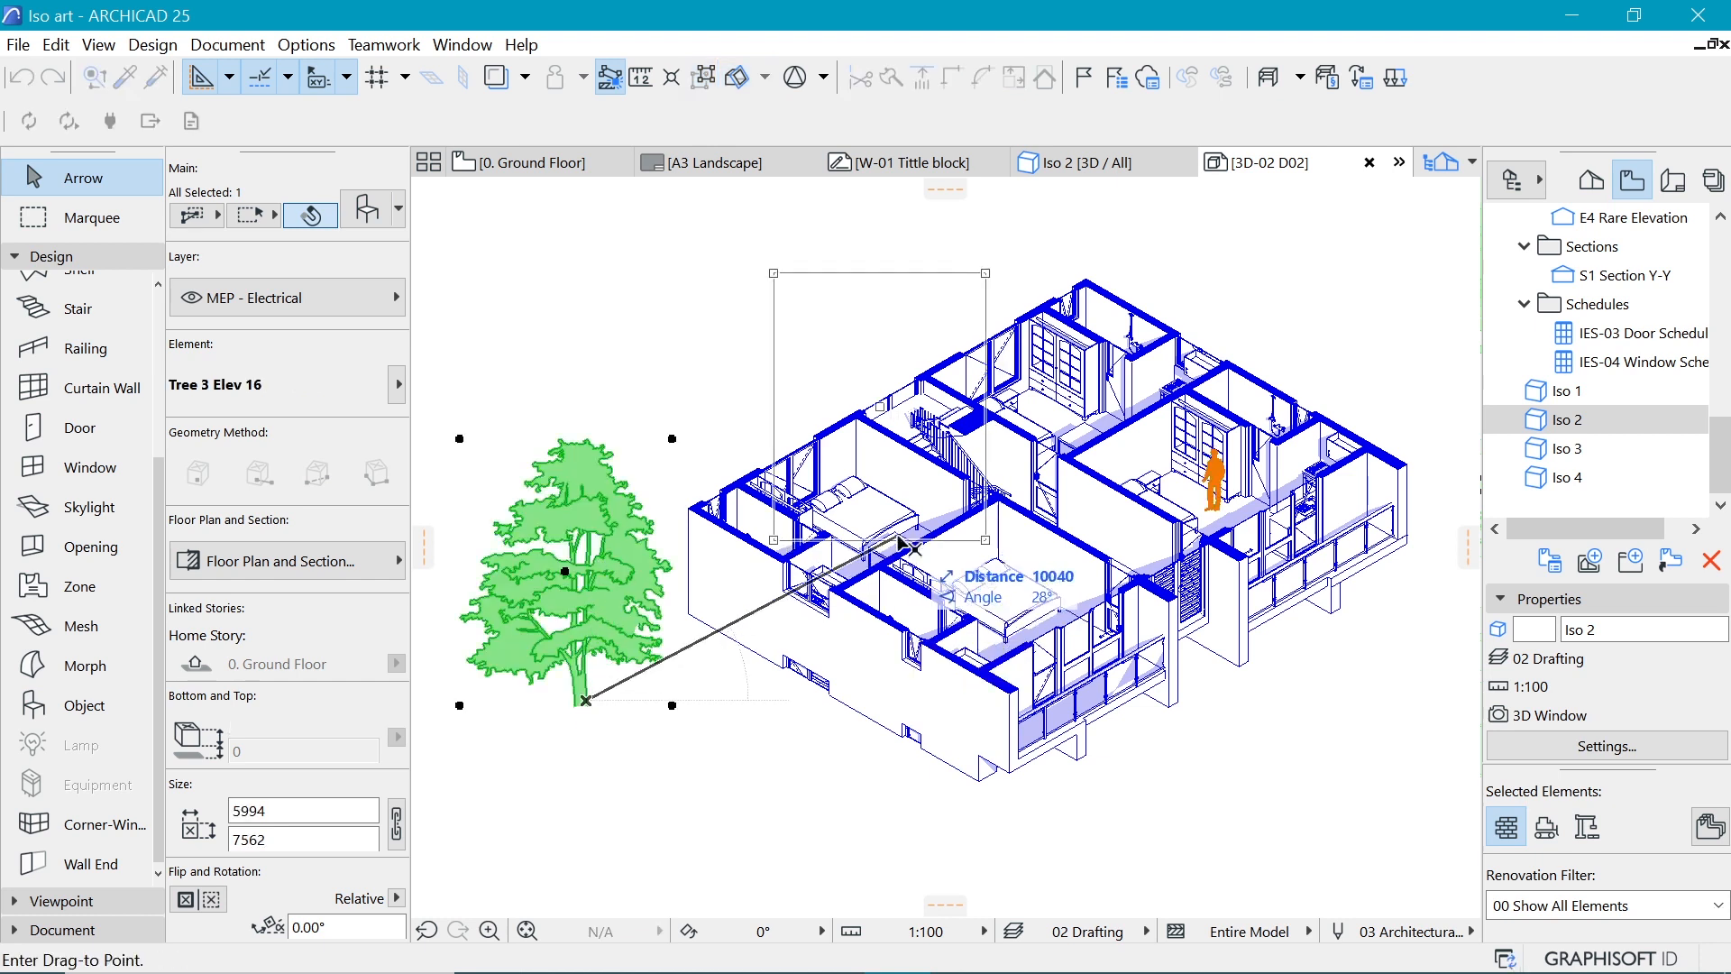
click(904, 512)
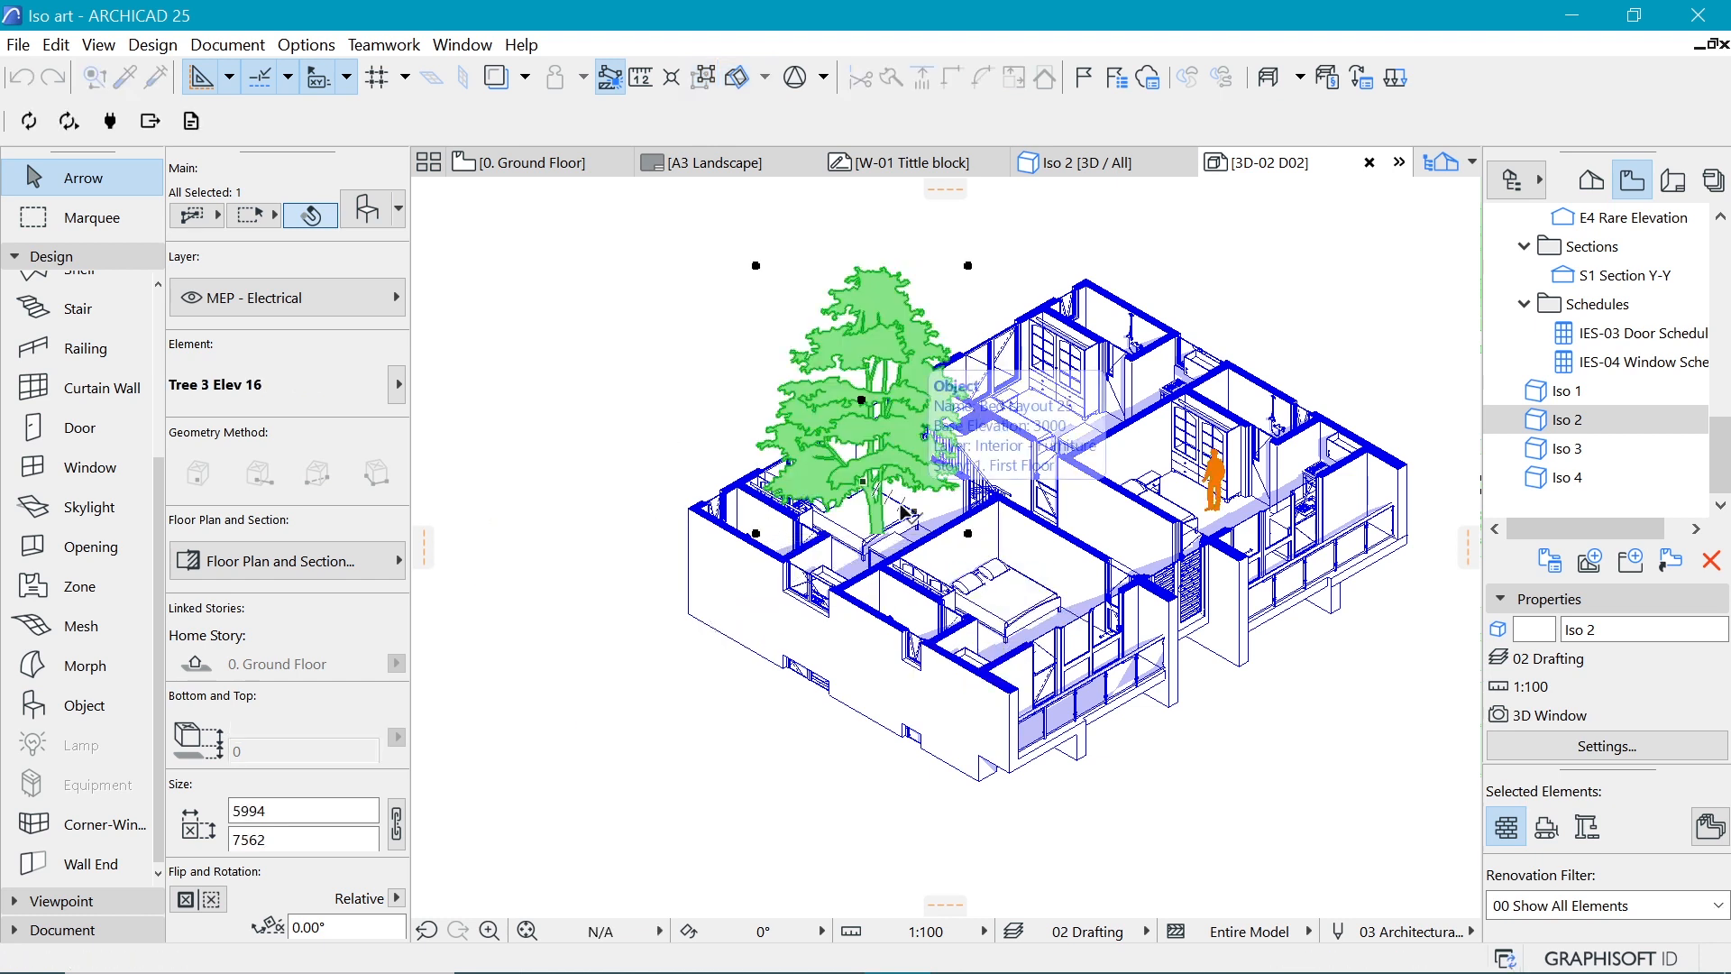
Step: Search the object library for "man" and replace the selected tree with Woman with Bag Contour 25
key(ctrl+t)
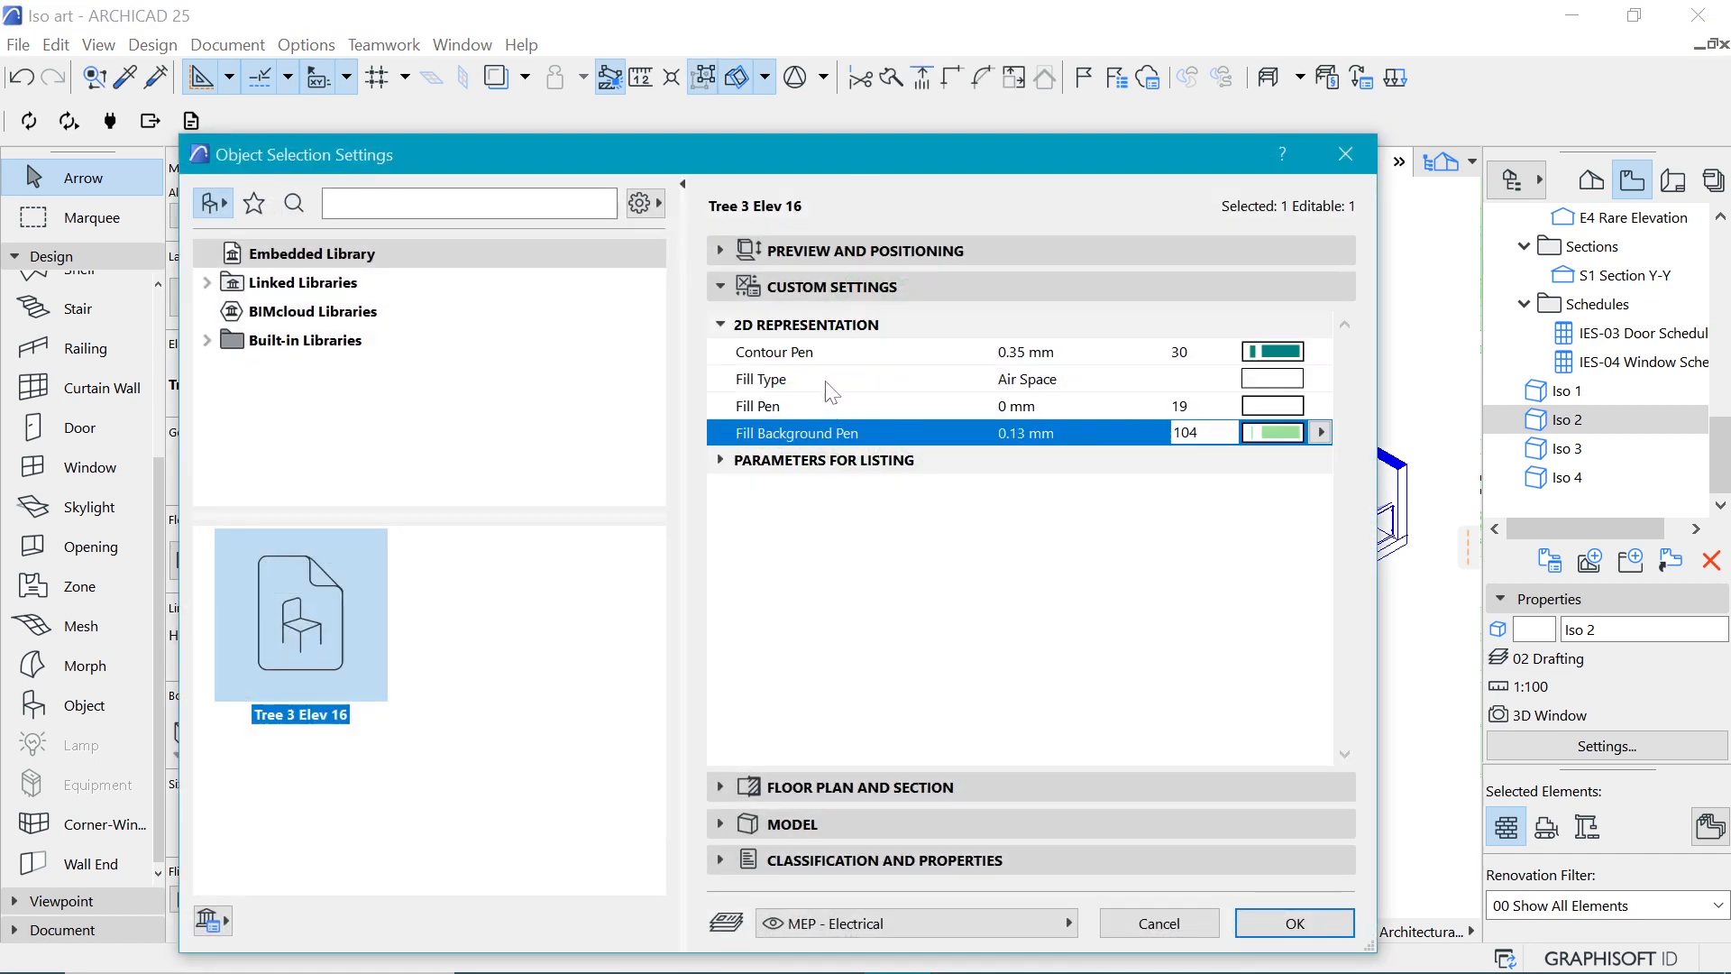
click(419, 200)
text(treeman)
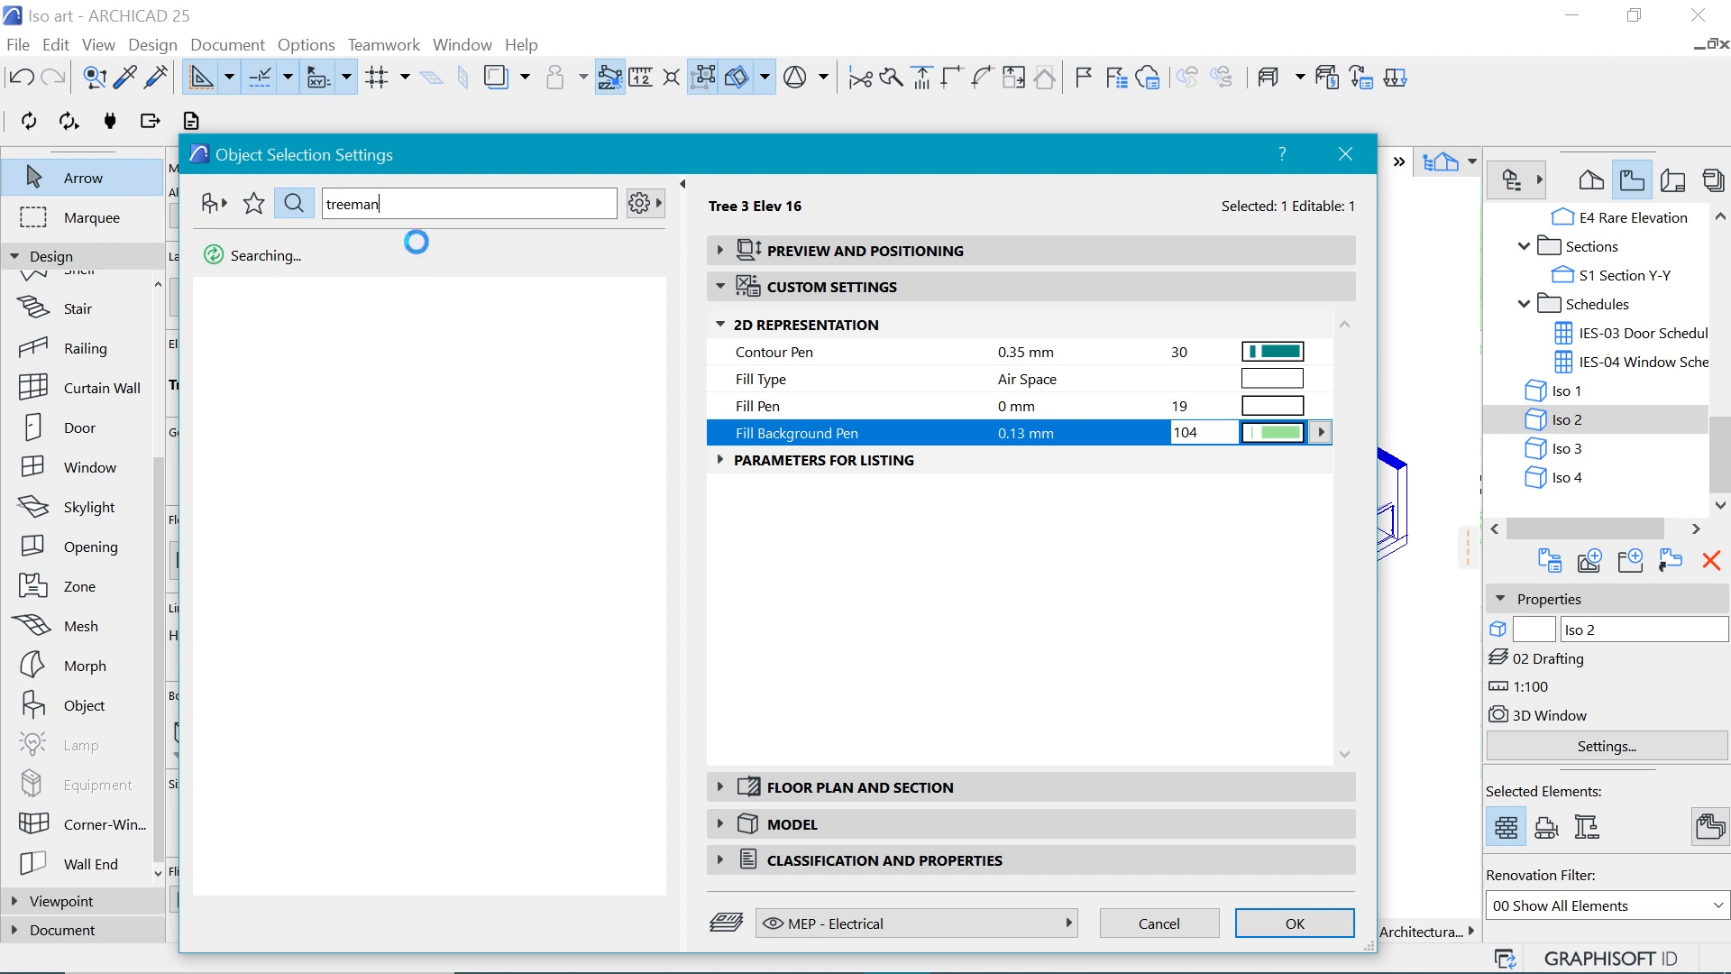
key(BackSpace)
key(BackSpace)
key(BackSpace)
key(BackSpace)
key(BackSpace)
key(BackSpace)
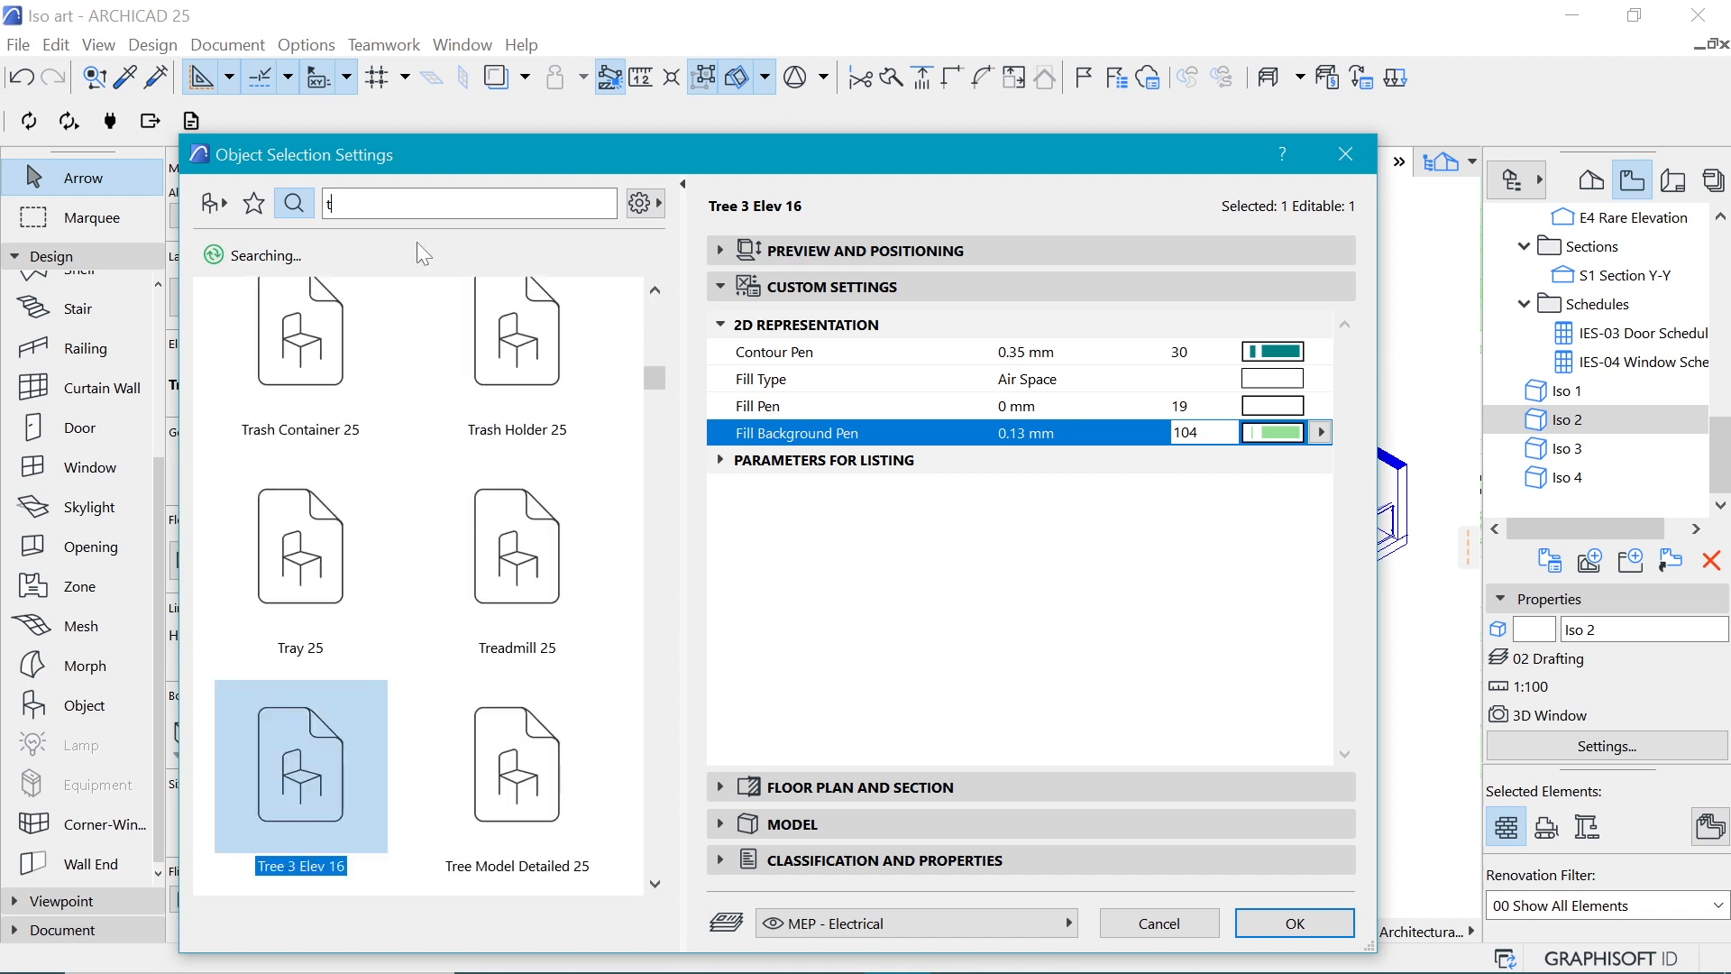
key(BackSpace)
text(man)
click(351, 523)
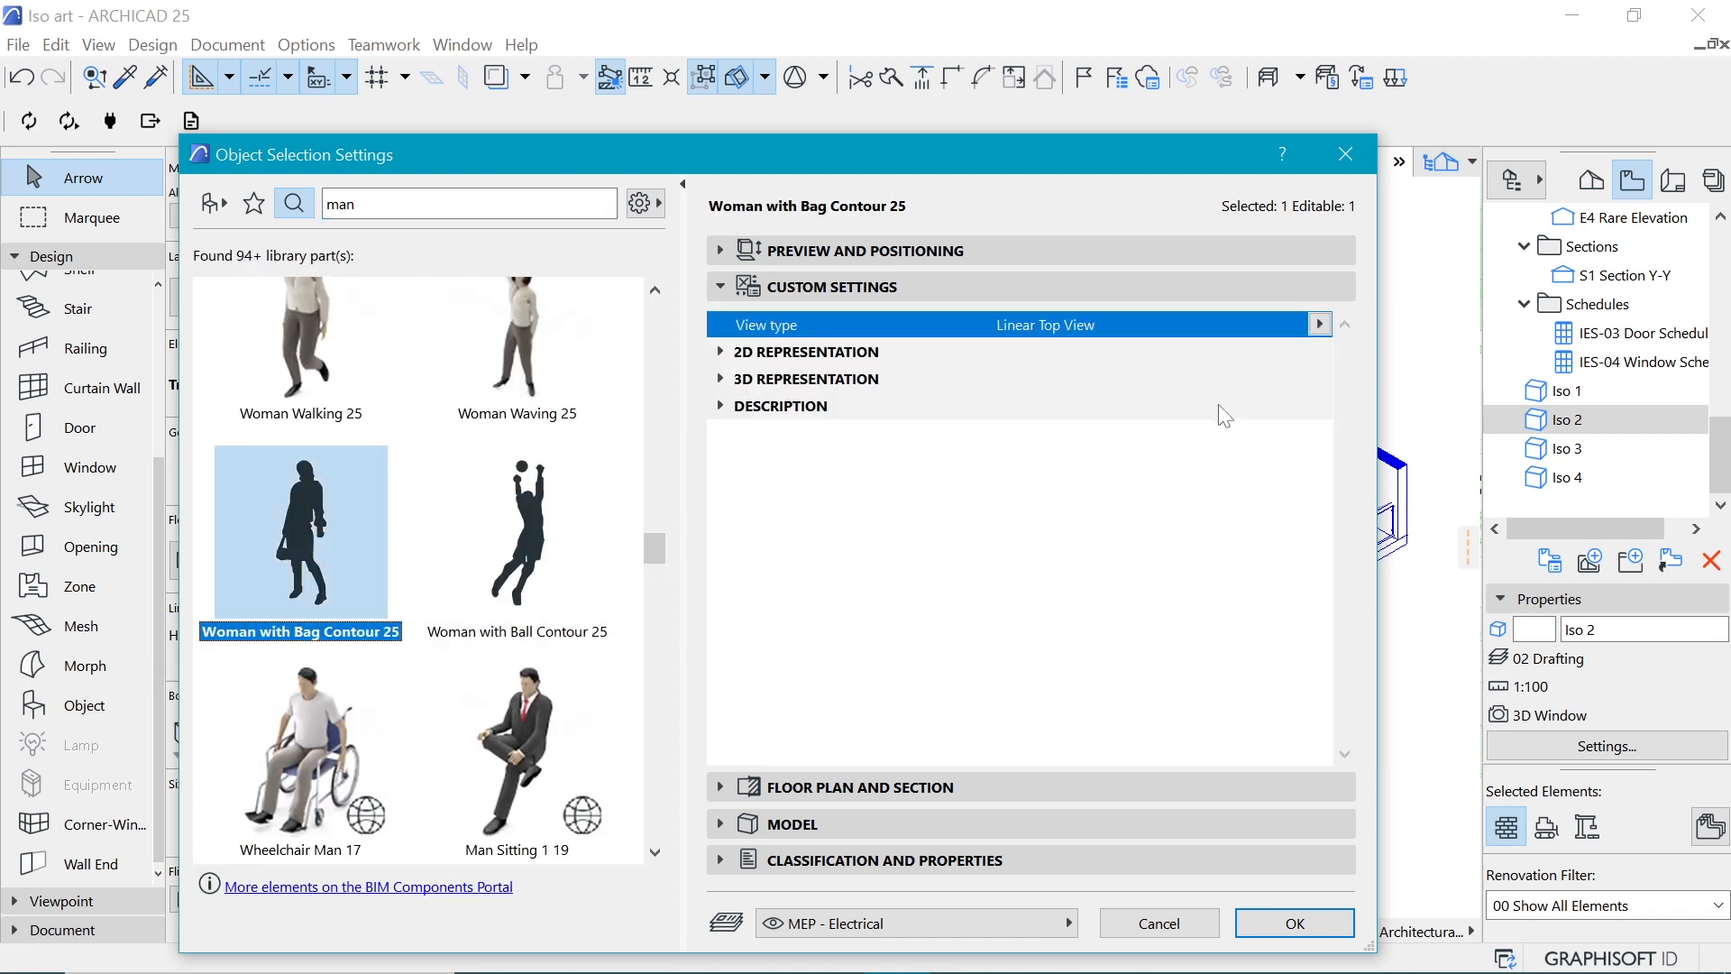
Step: Set the woman figure to Front View with contour pen and fill pen 38, and accept the object settings
click(1319, 324)
click(1407, 356)
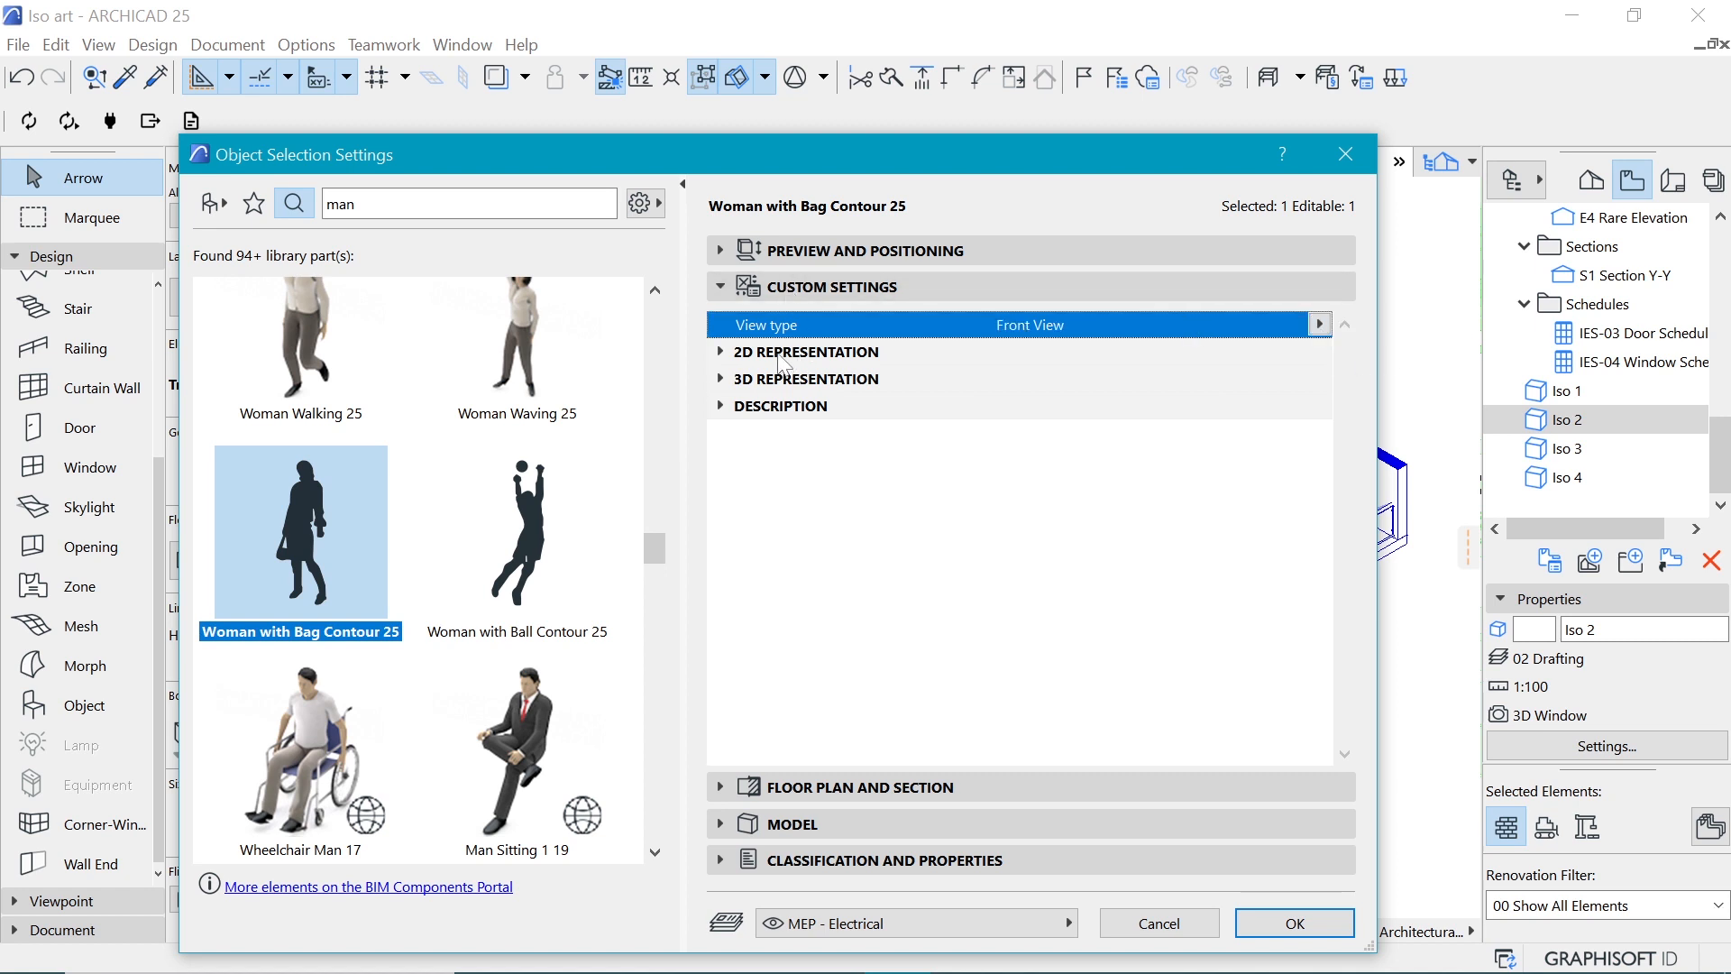
click(720, 351)
click(1312, 405)
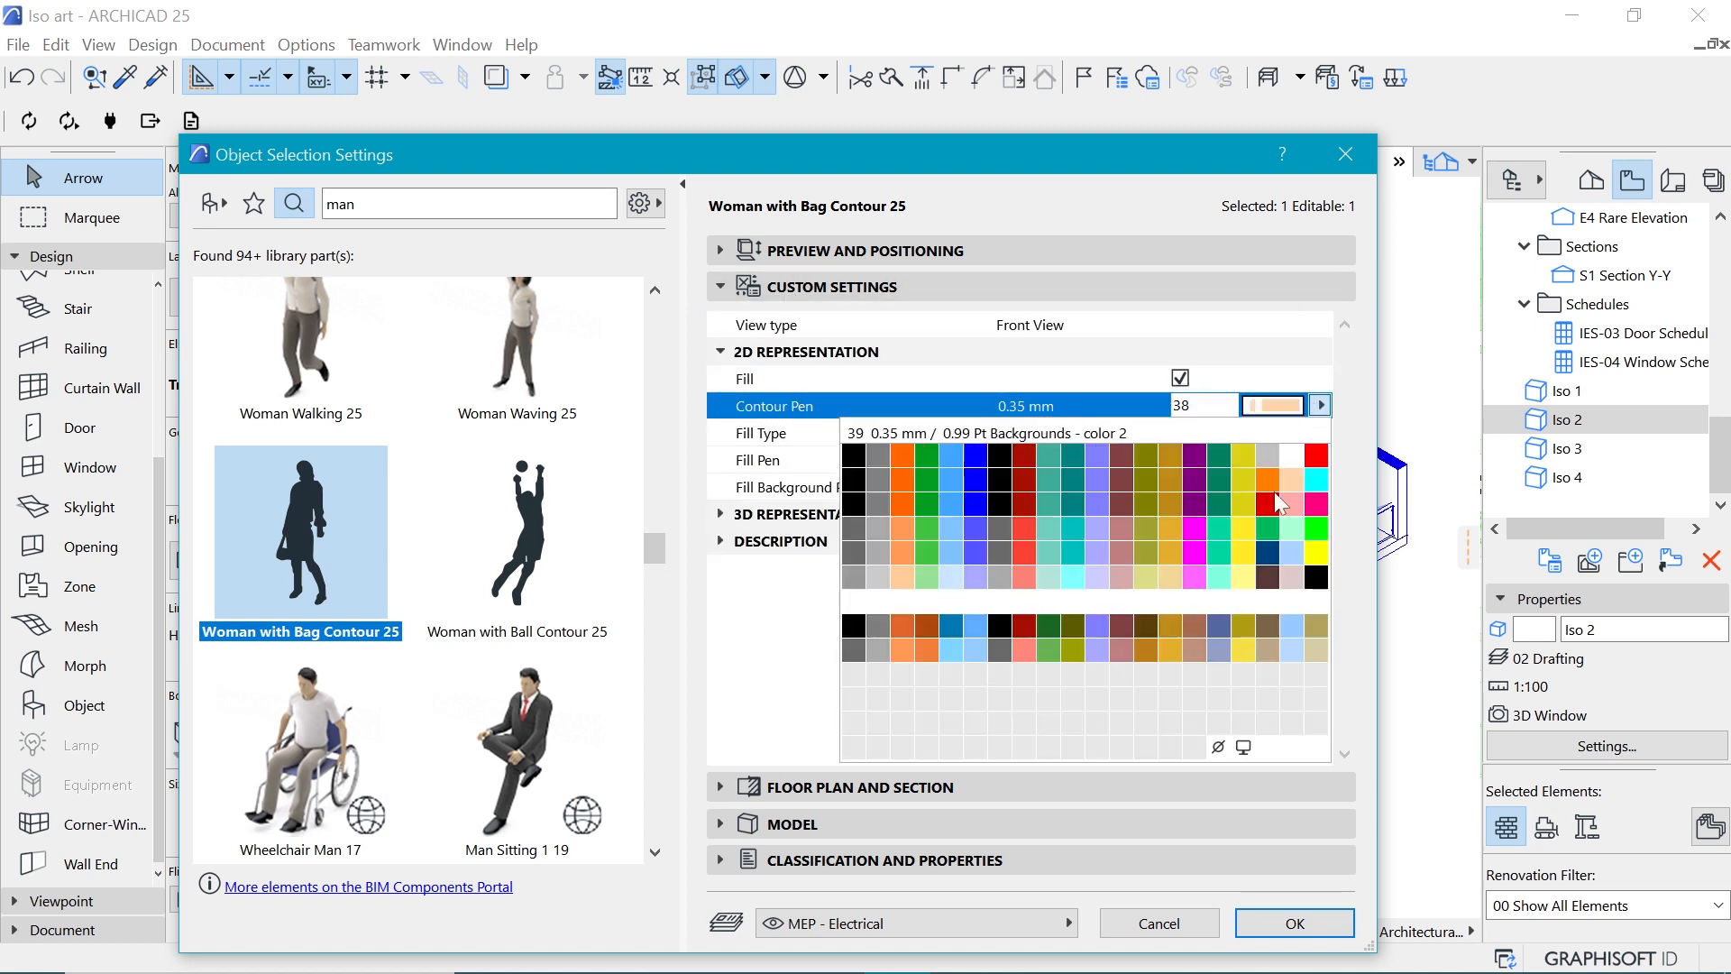
click(1270, 481)
click(1321, 460)
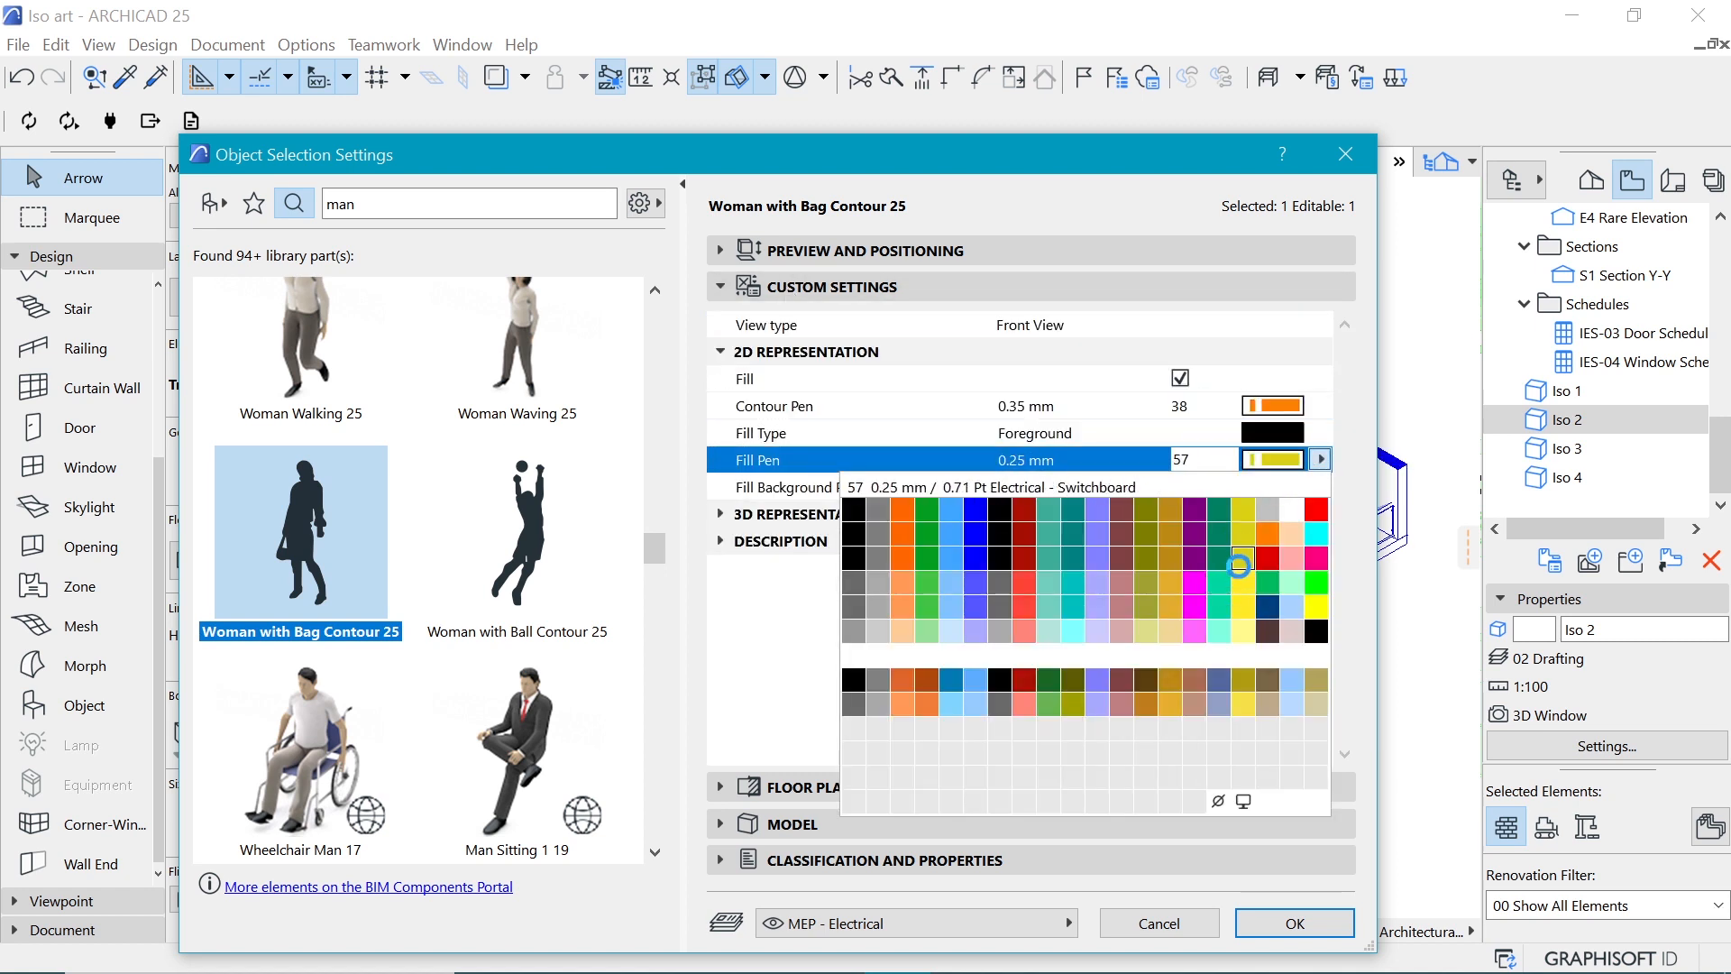
click(1268, 534)
click(1276, 924)
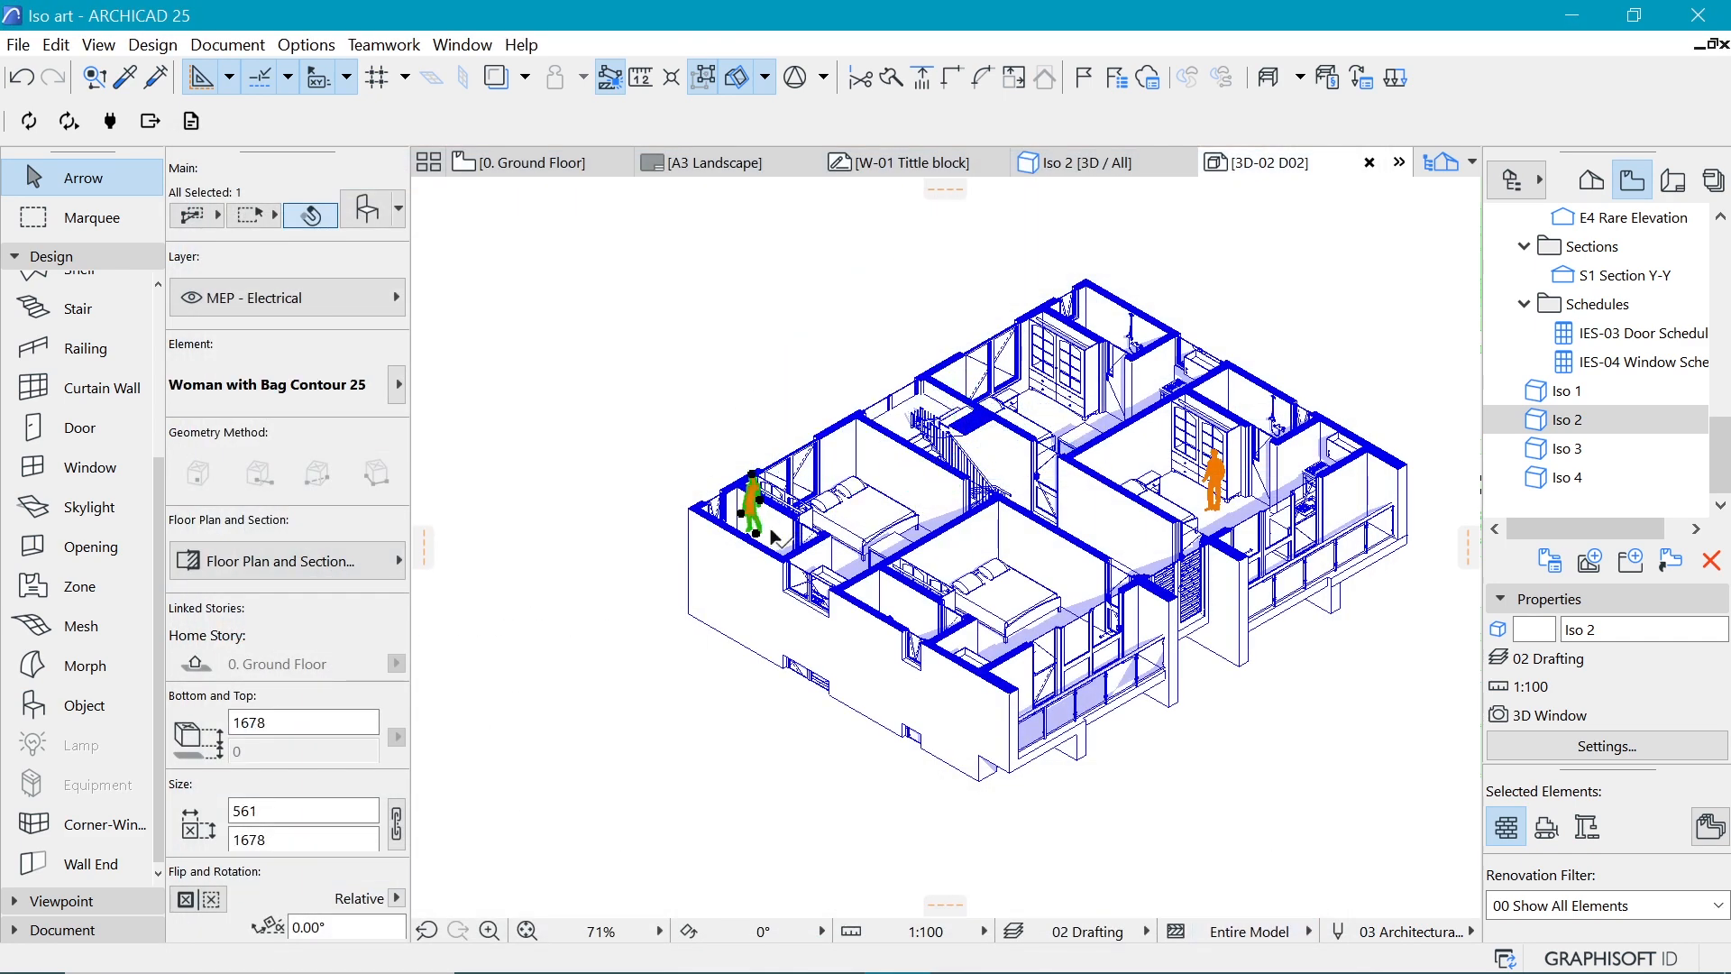
Step: Move the woman figure by her foot onto the floor beside the bed in the left bedroom and deselect her
key(ctrl+d)
click(761, 539)
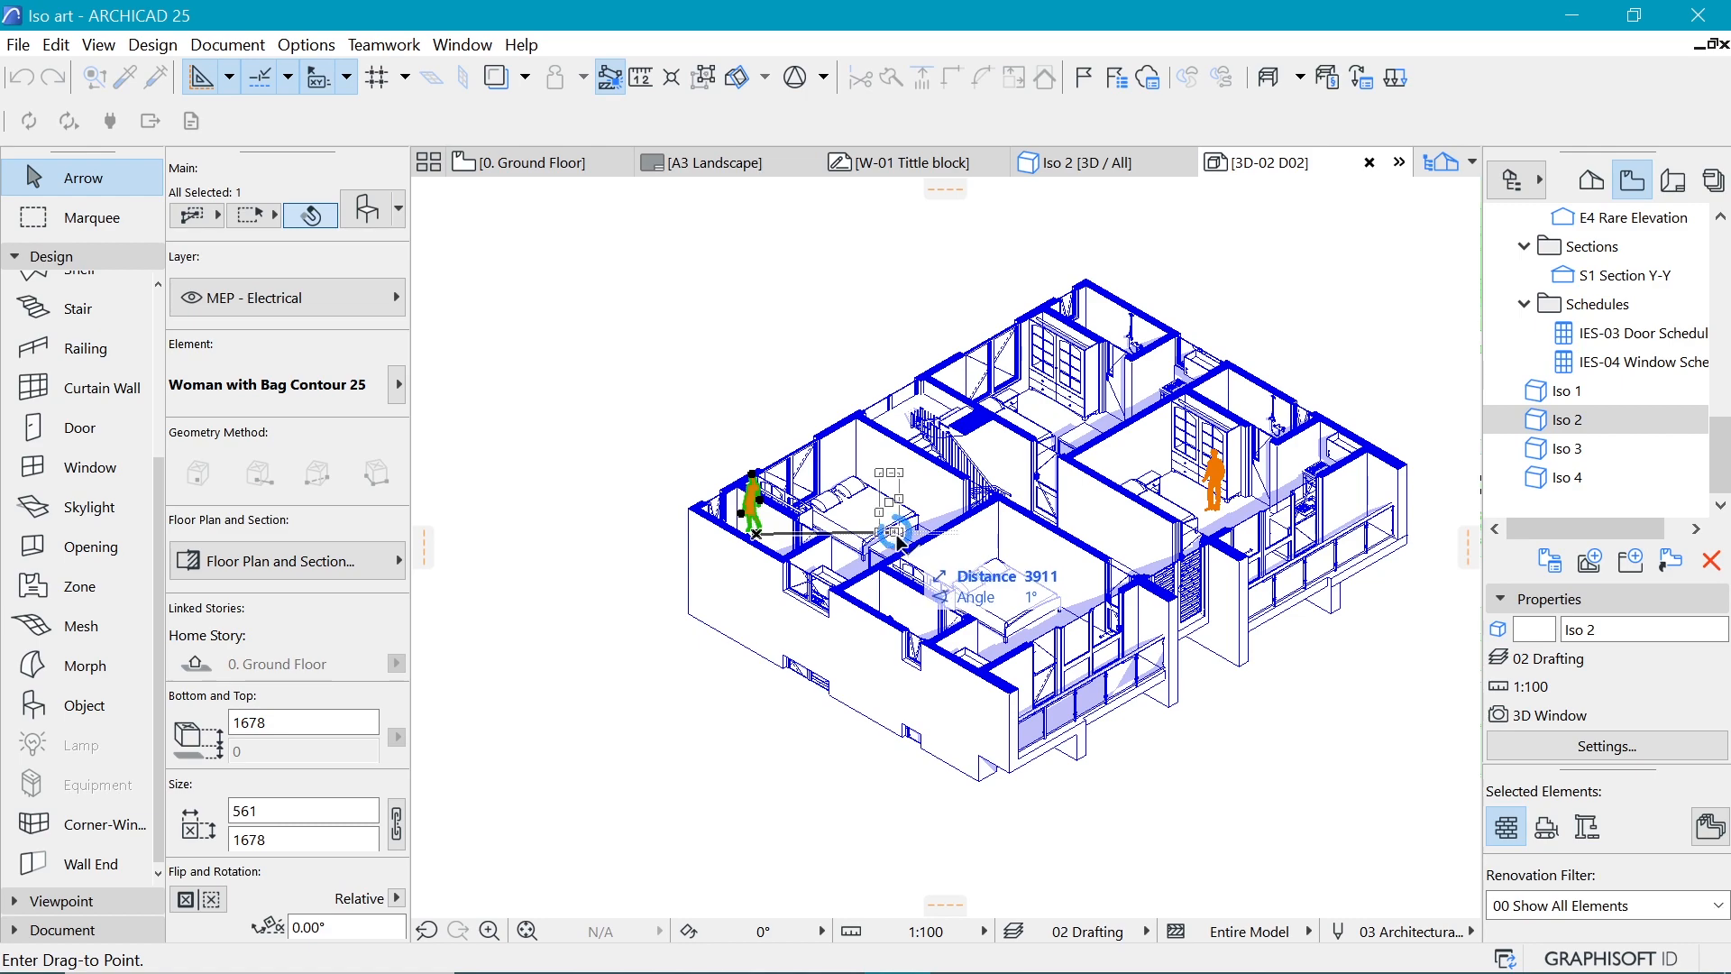
scroll(884, 541, up, 3)
scroll(883, 541, up, 3)
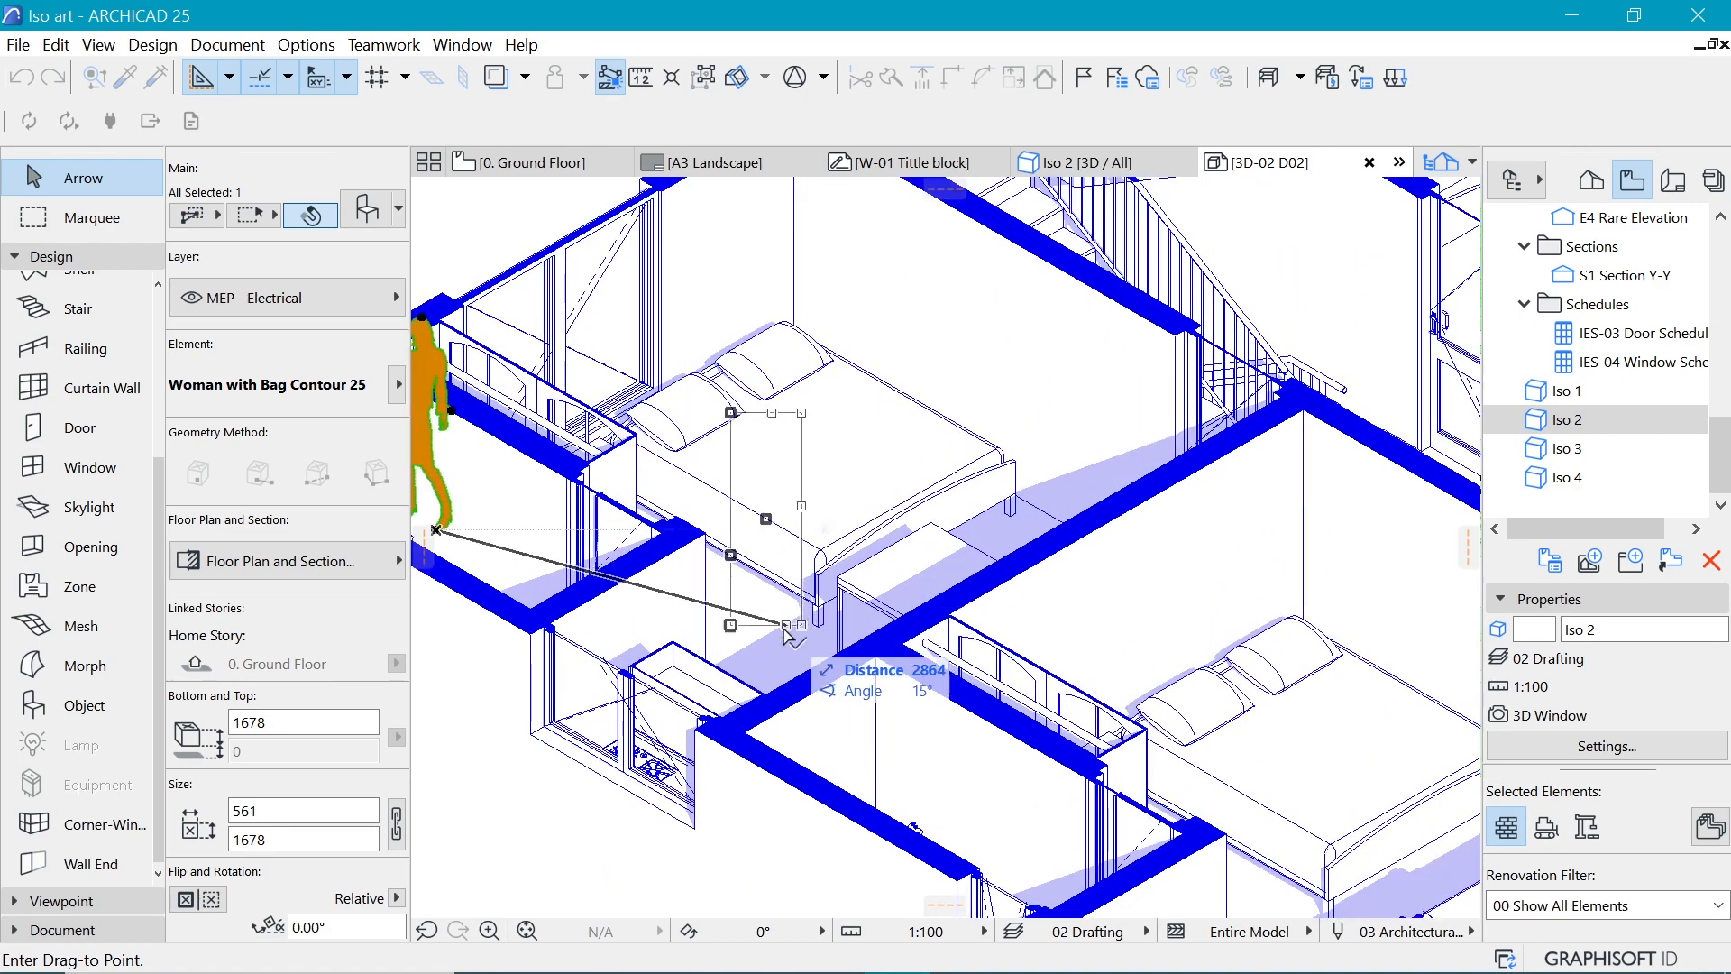
click(852, 519)
scroll(811, 532, down, 6)
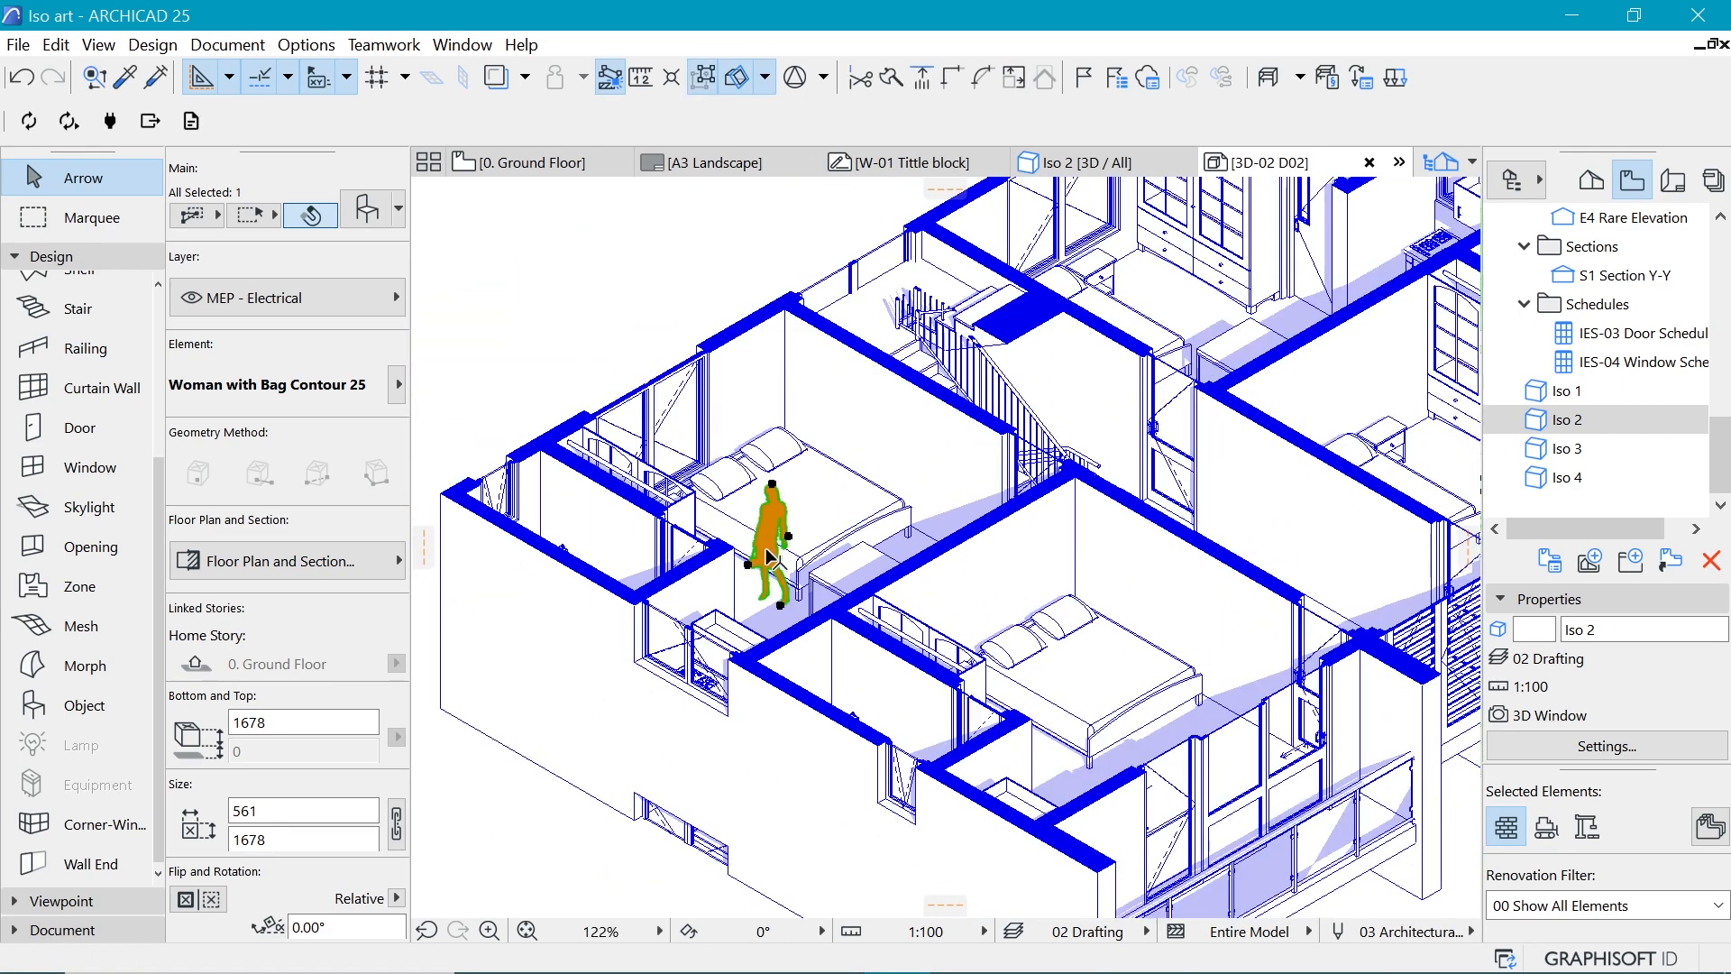
click(1257, 350)
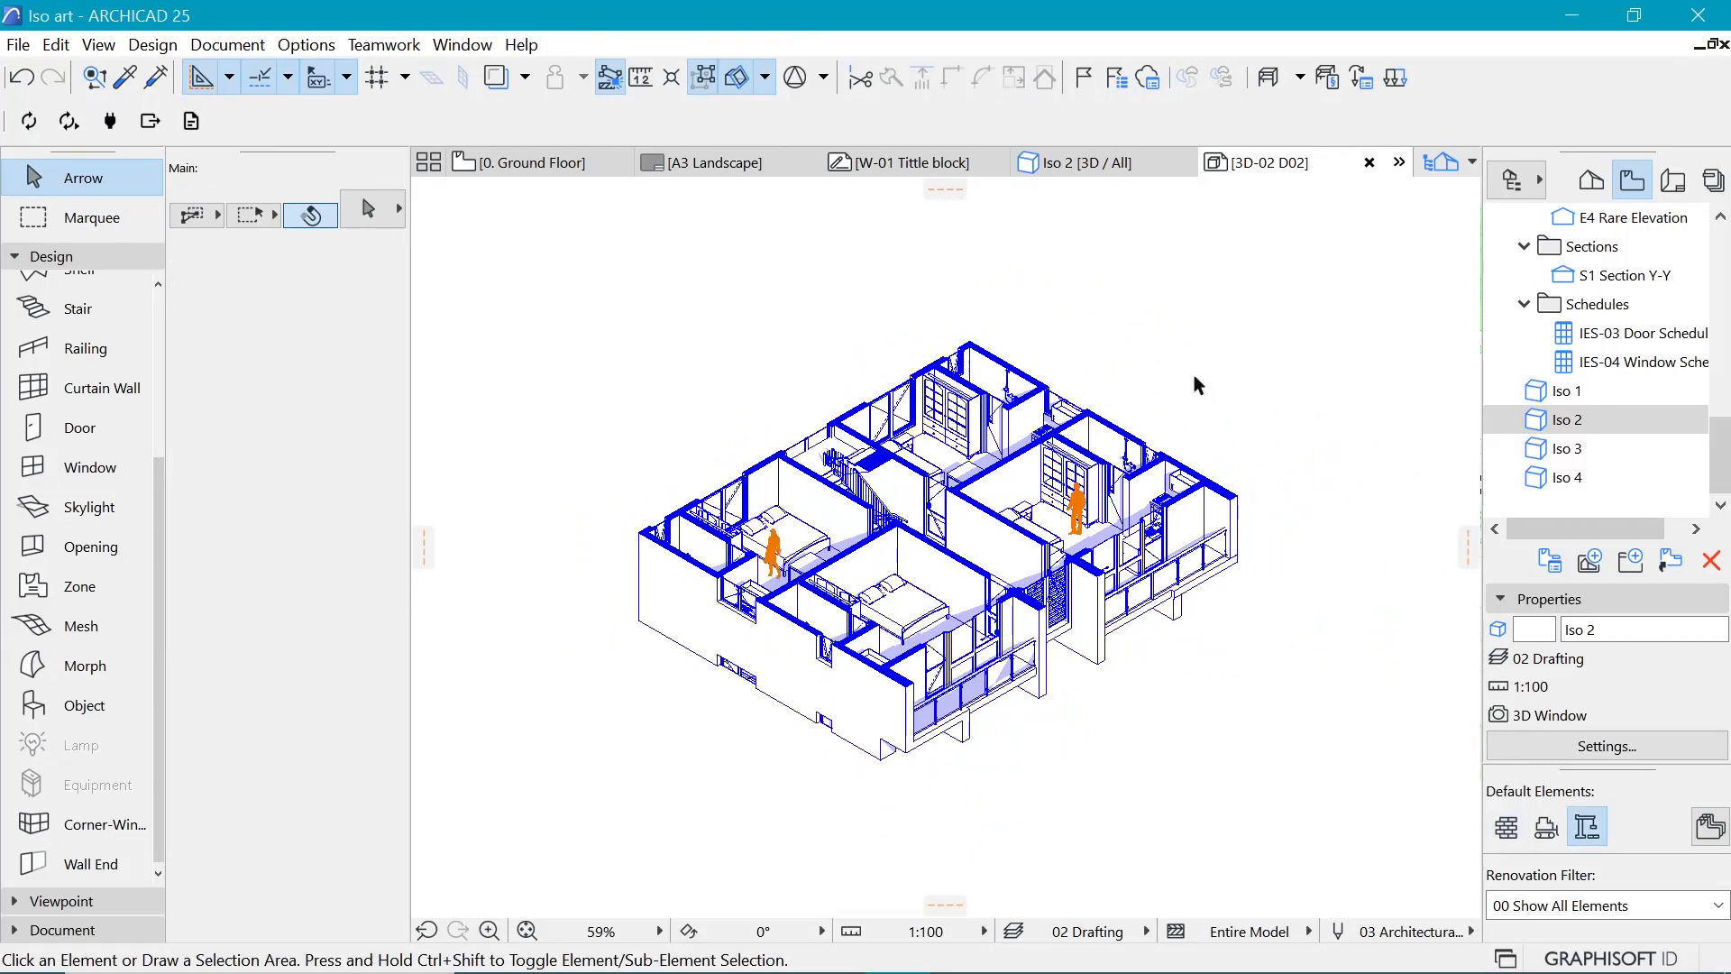
Step: Duplicate the 3D-02 D02 document as a new 3D document with ID 3D-03 and name D03
click(1574, 448)
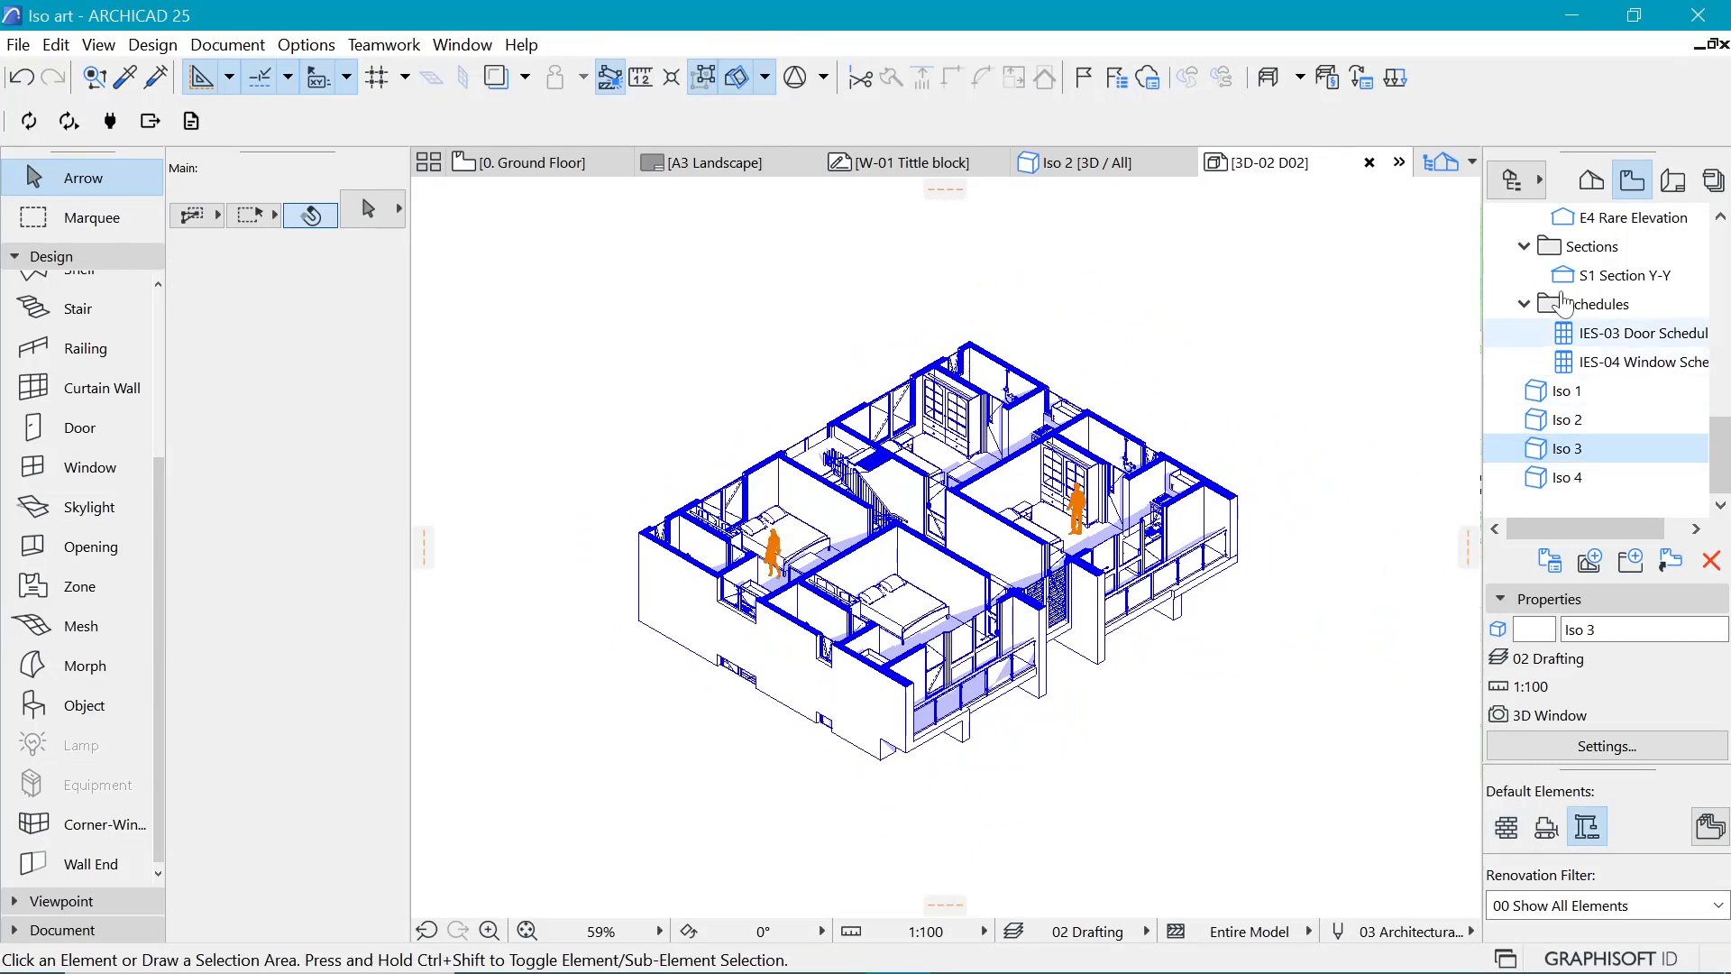
click(1592, 181)
right_click(1603, 511)
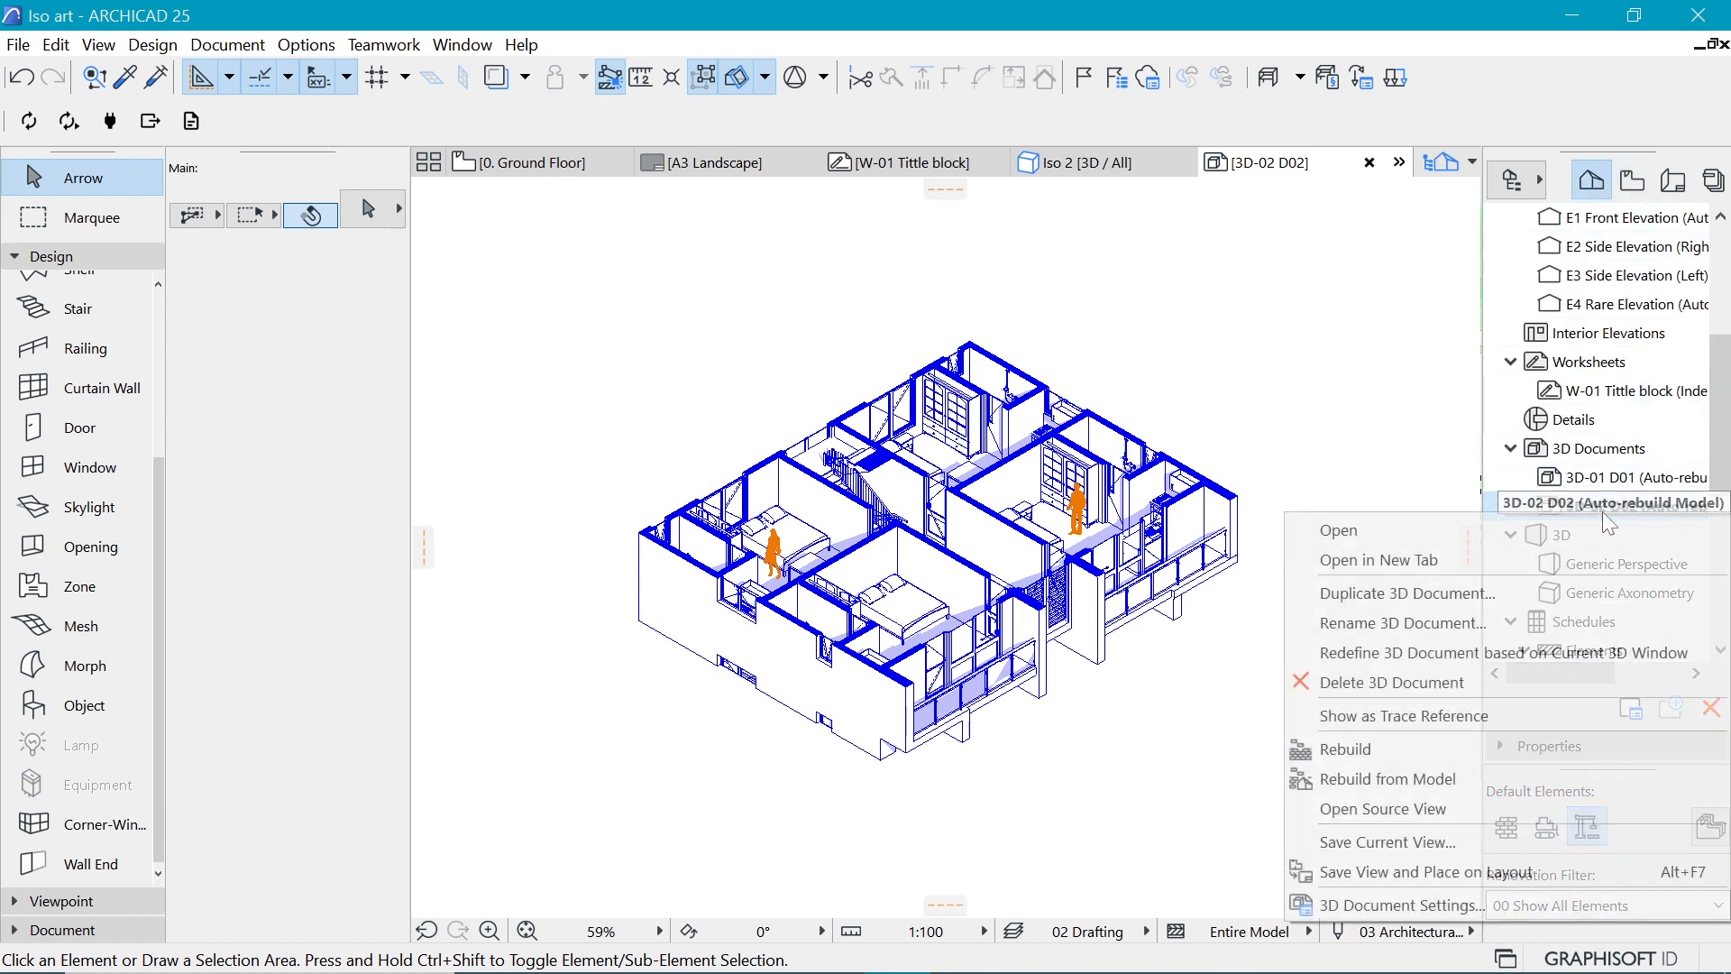
click(1416, 605)
key(Tab)
key(End)
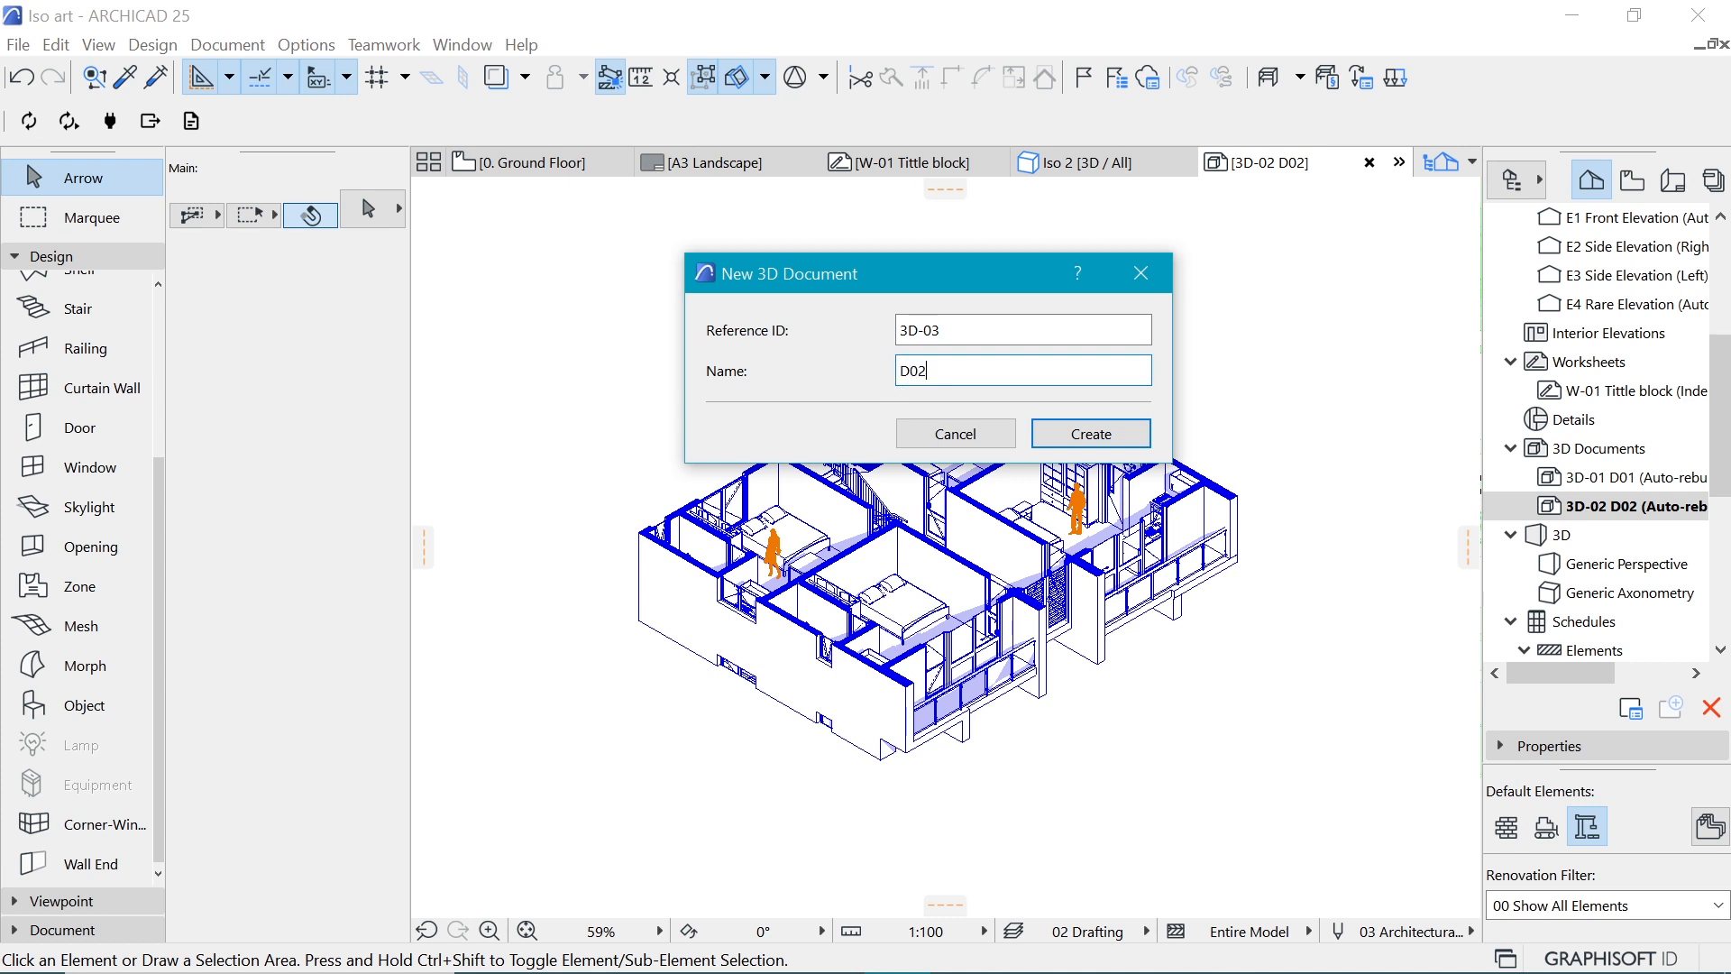
text(3)
click(1091, 446)
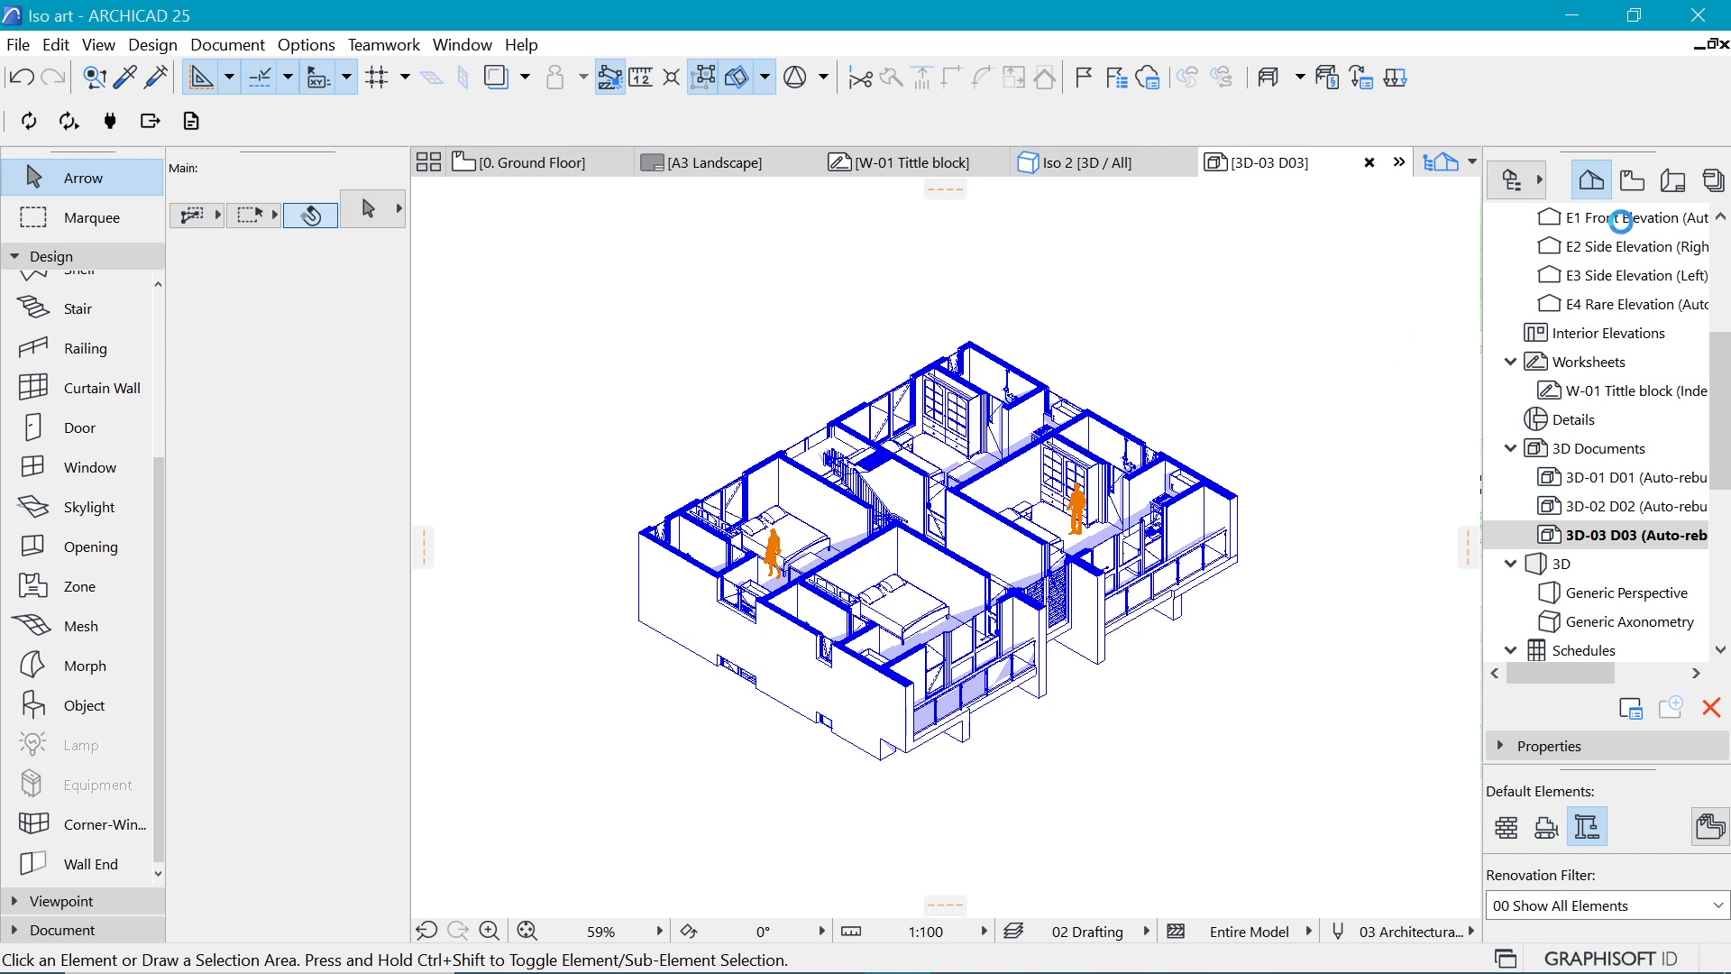
Step: Open the saved Iso 3 view and redefine the 3D-03 D03 document from its 3D cutaway
click(1632, 181)
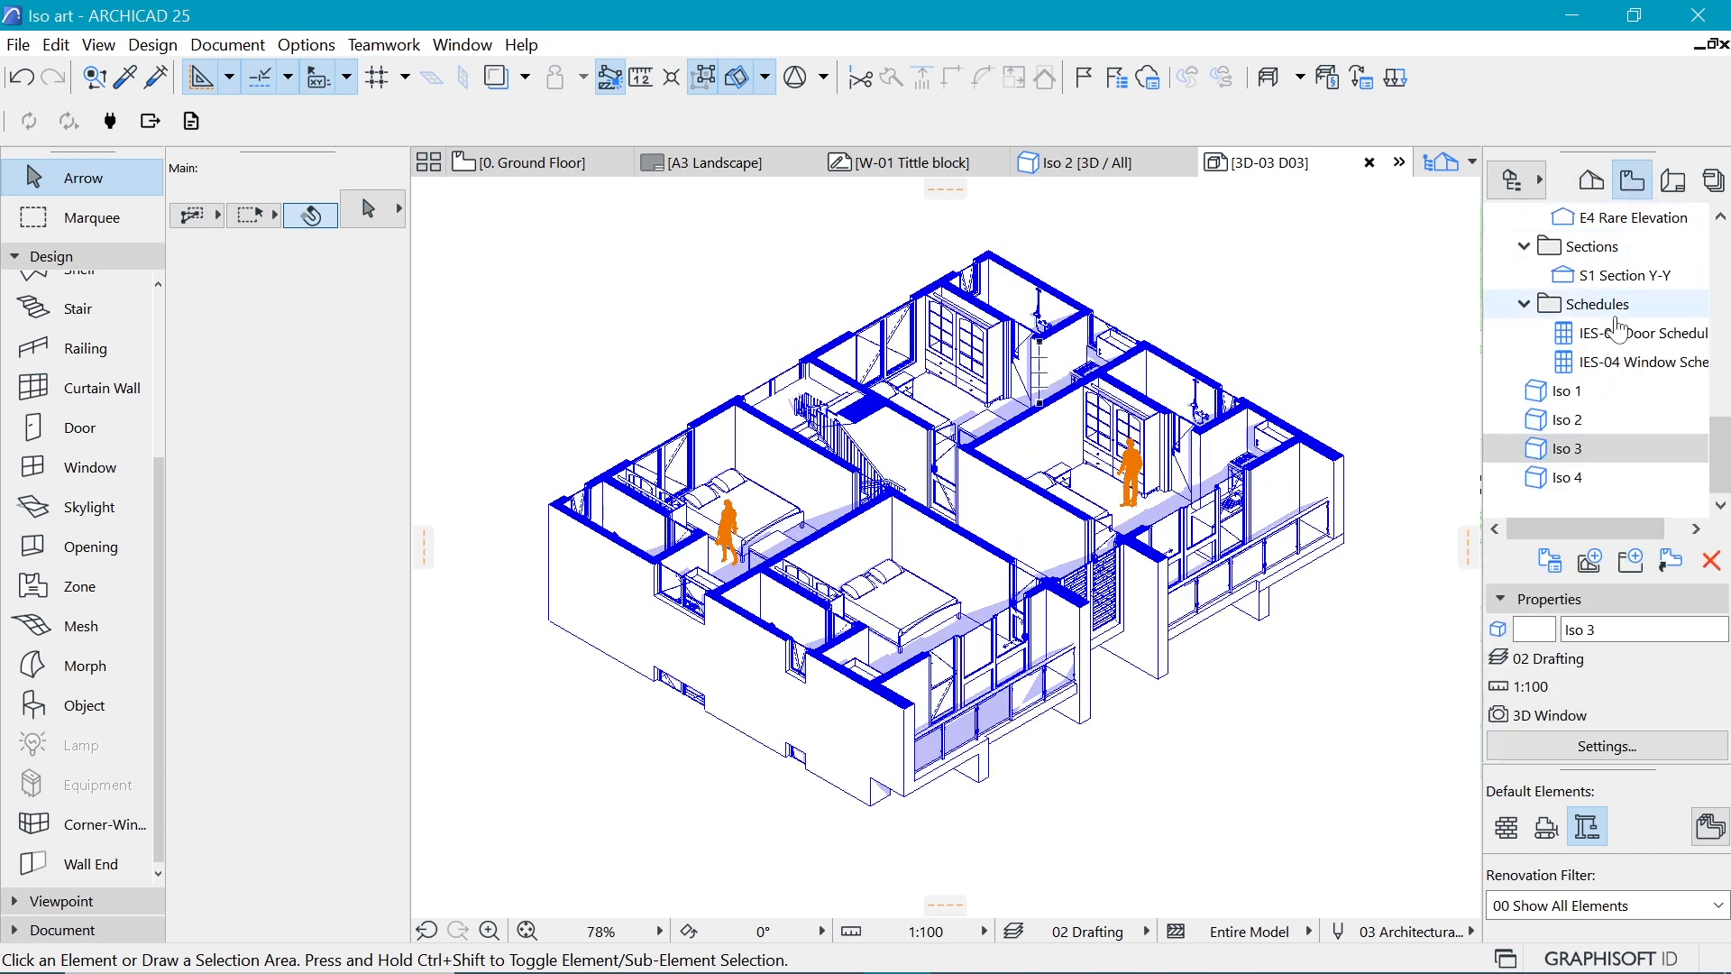
double_click(1571, 451)
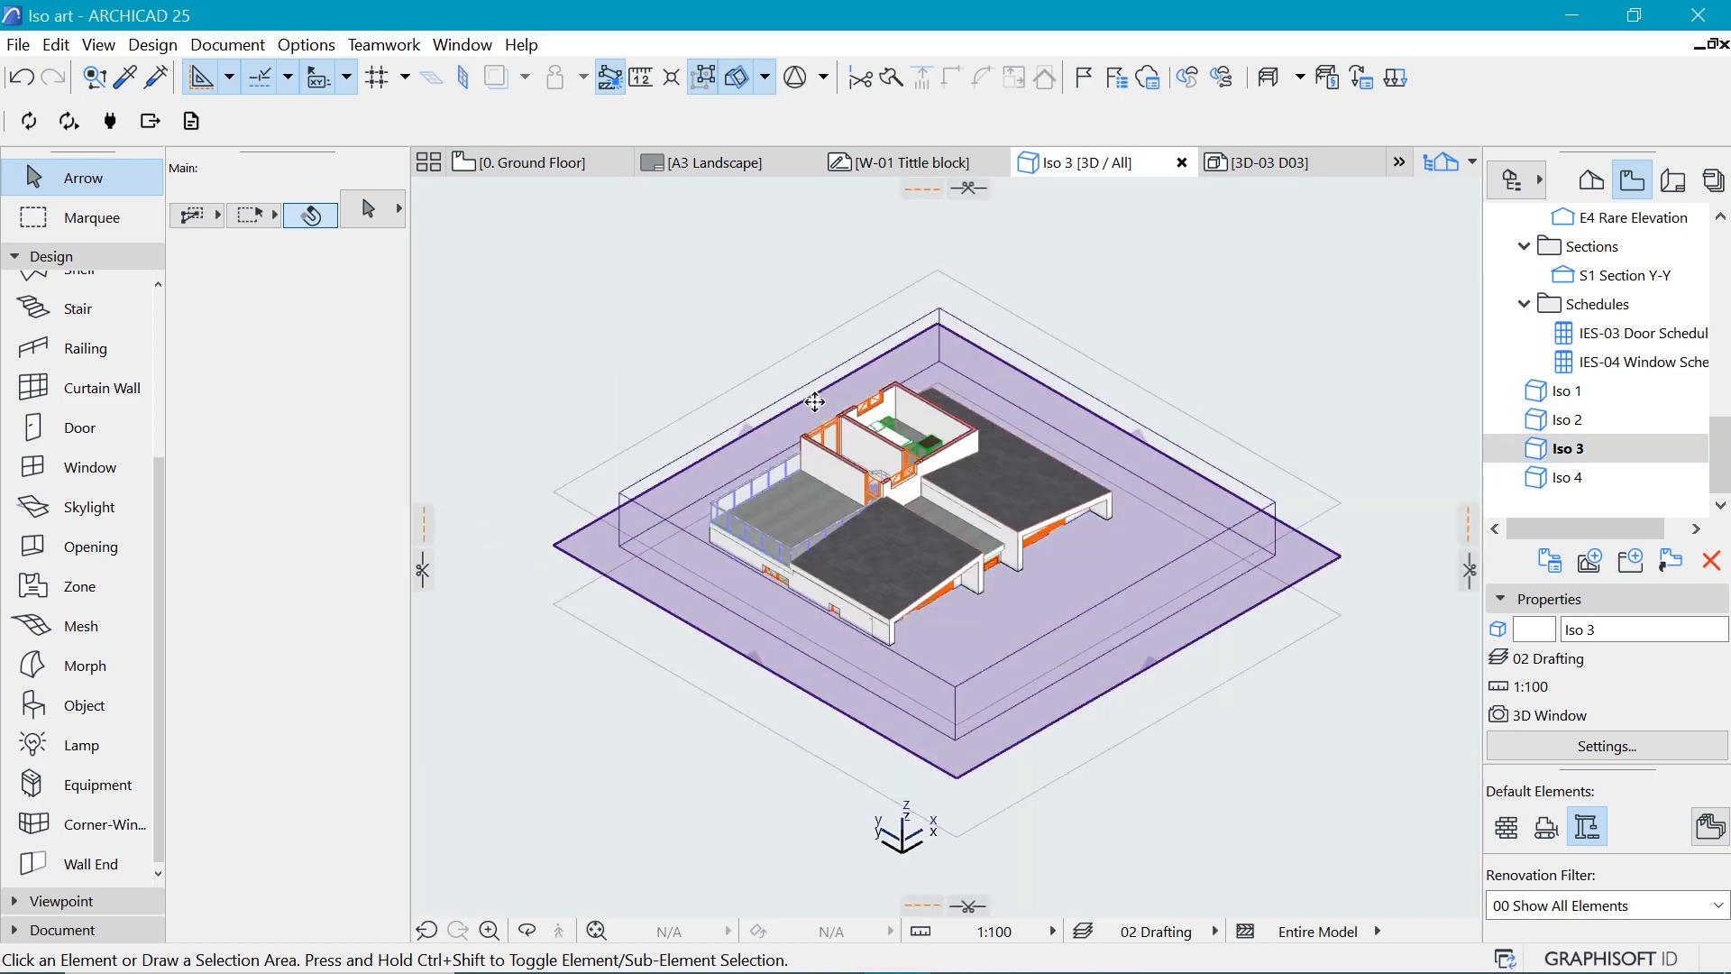
right_click(1222, 253)
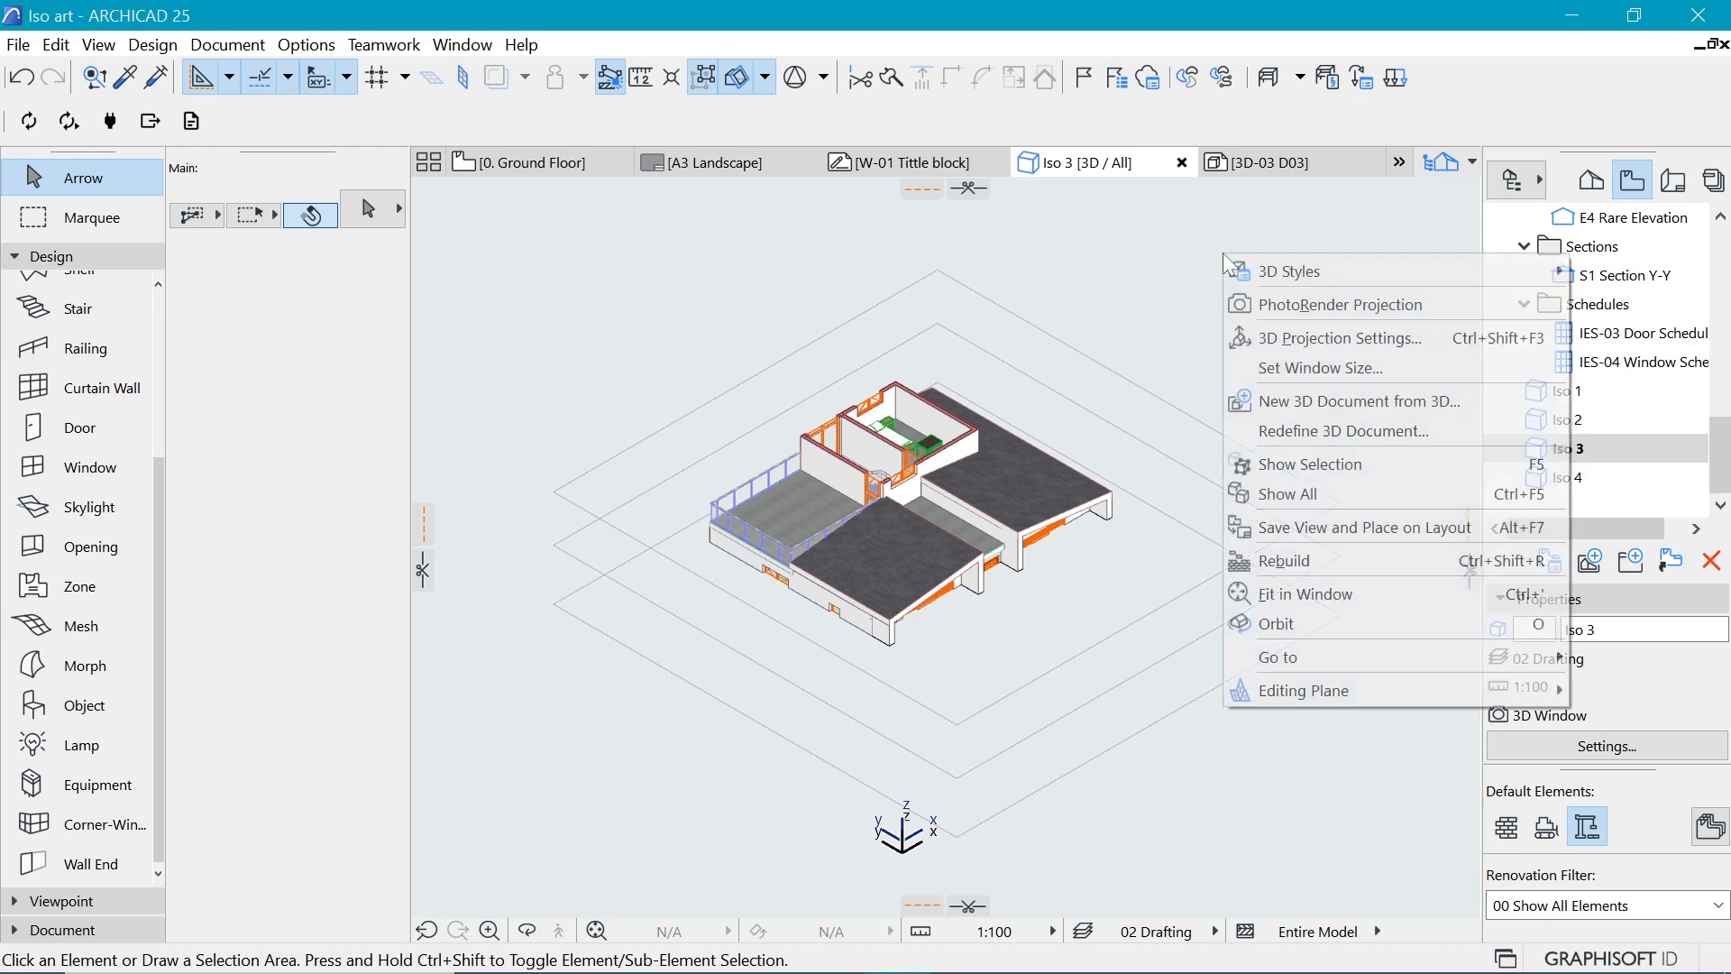
click(1326, 430)
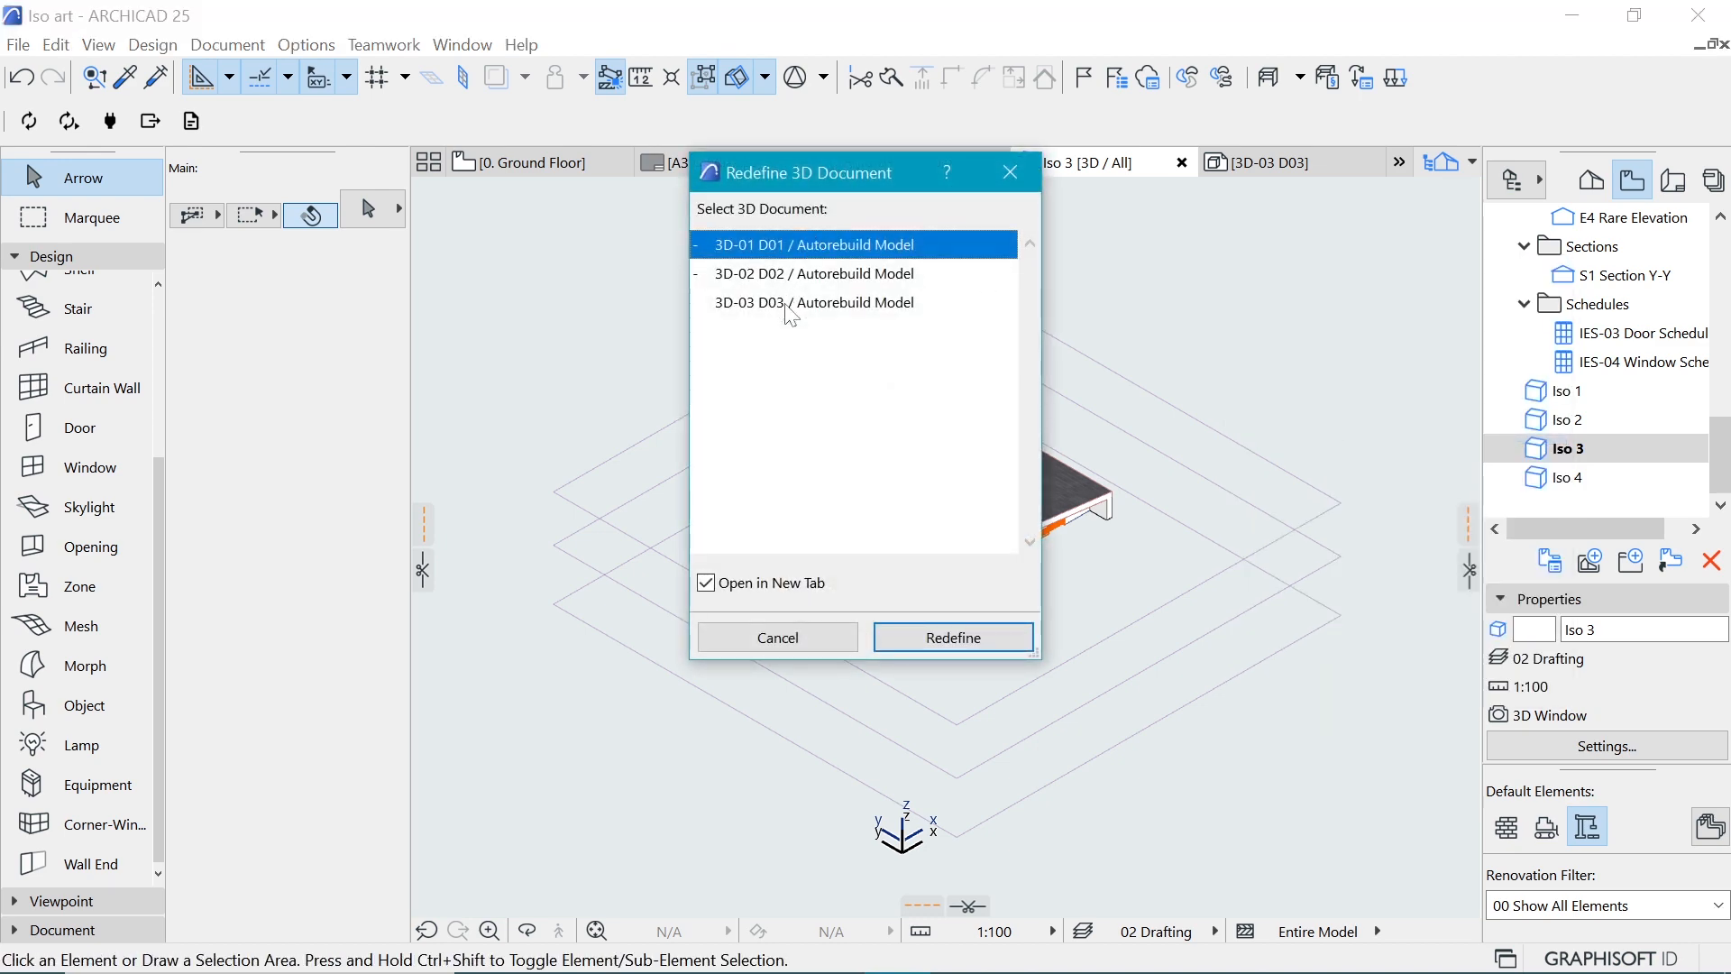
click(793, 307)
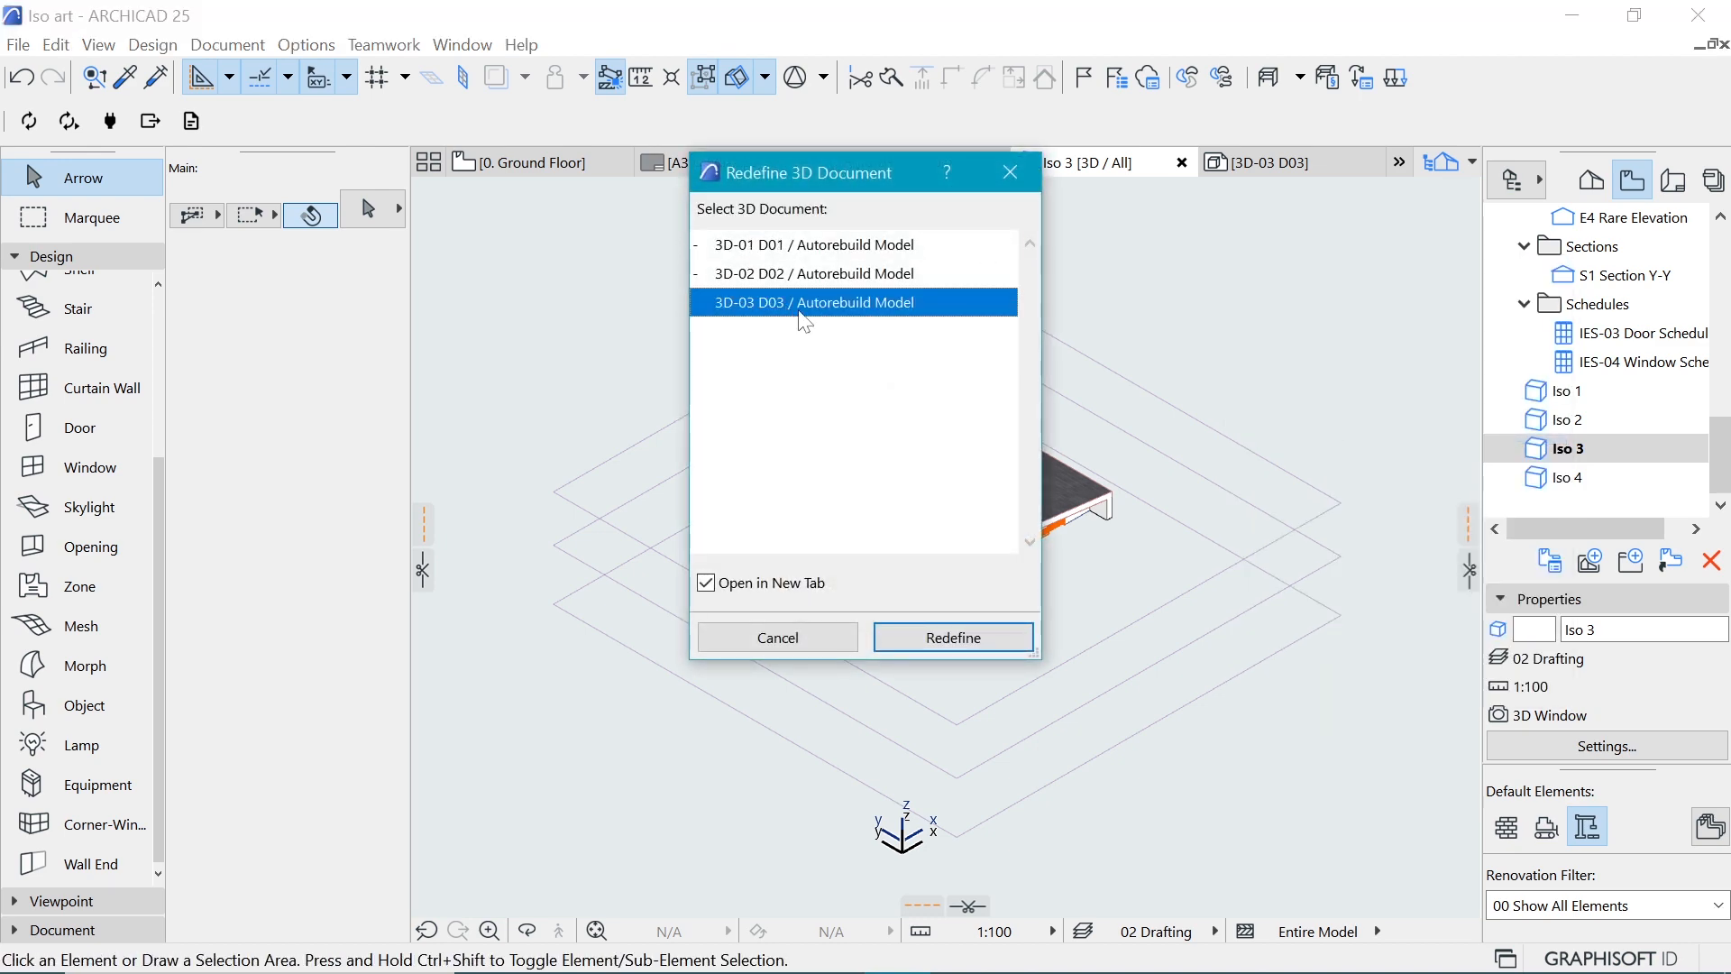
click(954, 635)
click(1058, 366)
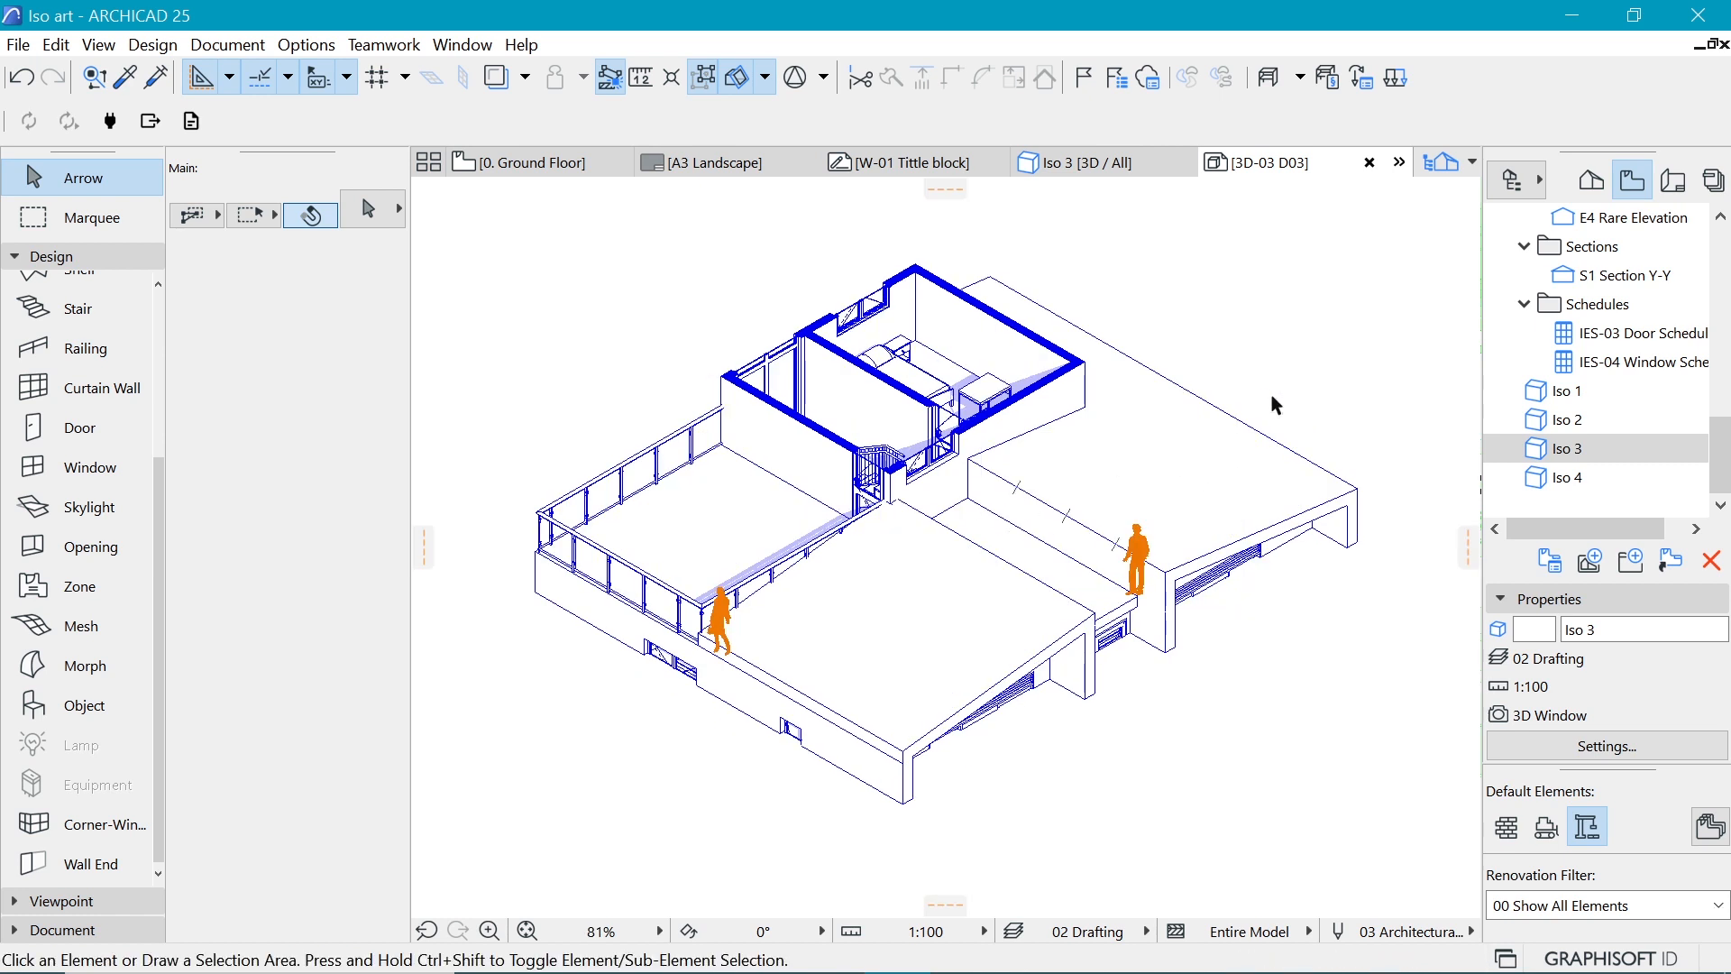
Step: Move the standing man and the woman figure by their feet onto the railed terrace floor, the woman nearer the outer railing
click(1140, 541)
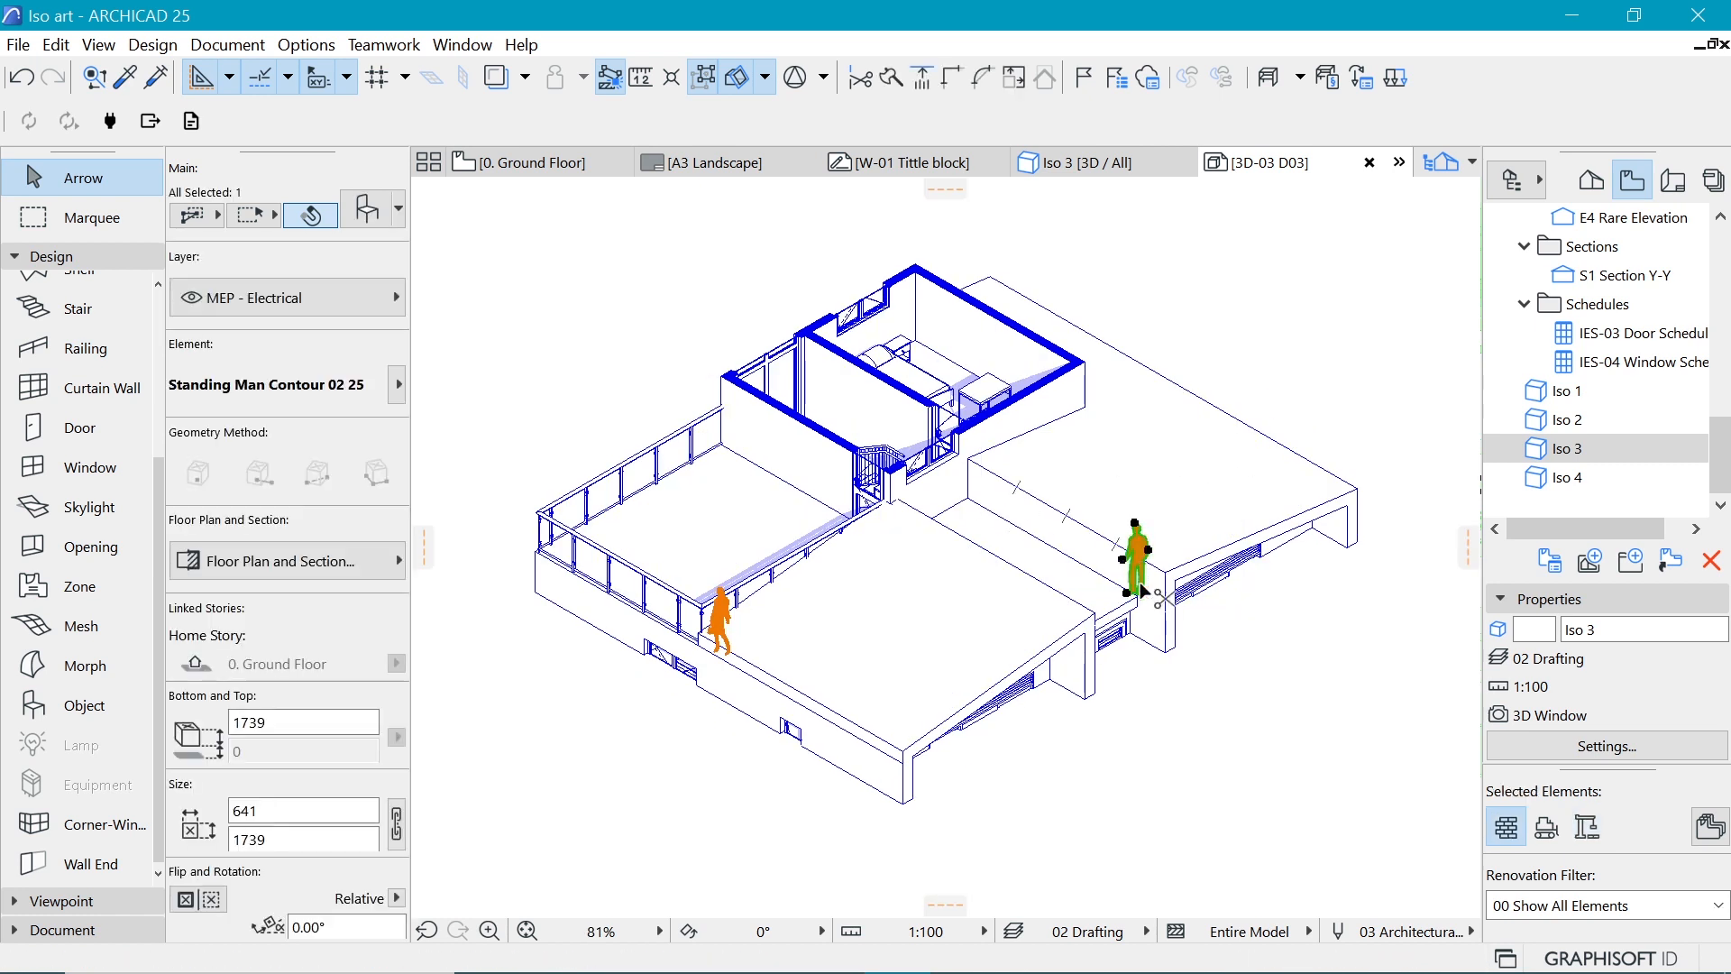
key(ctrl+d)
click(1131, 592)
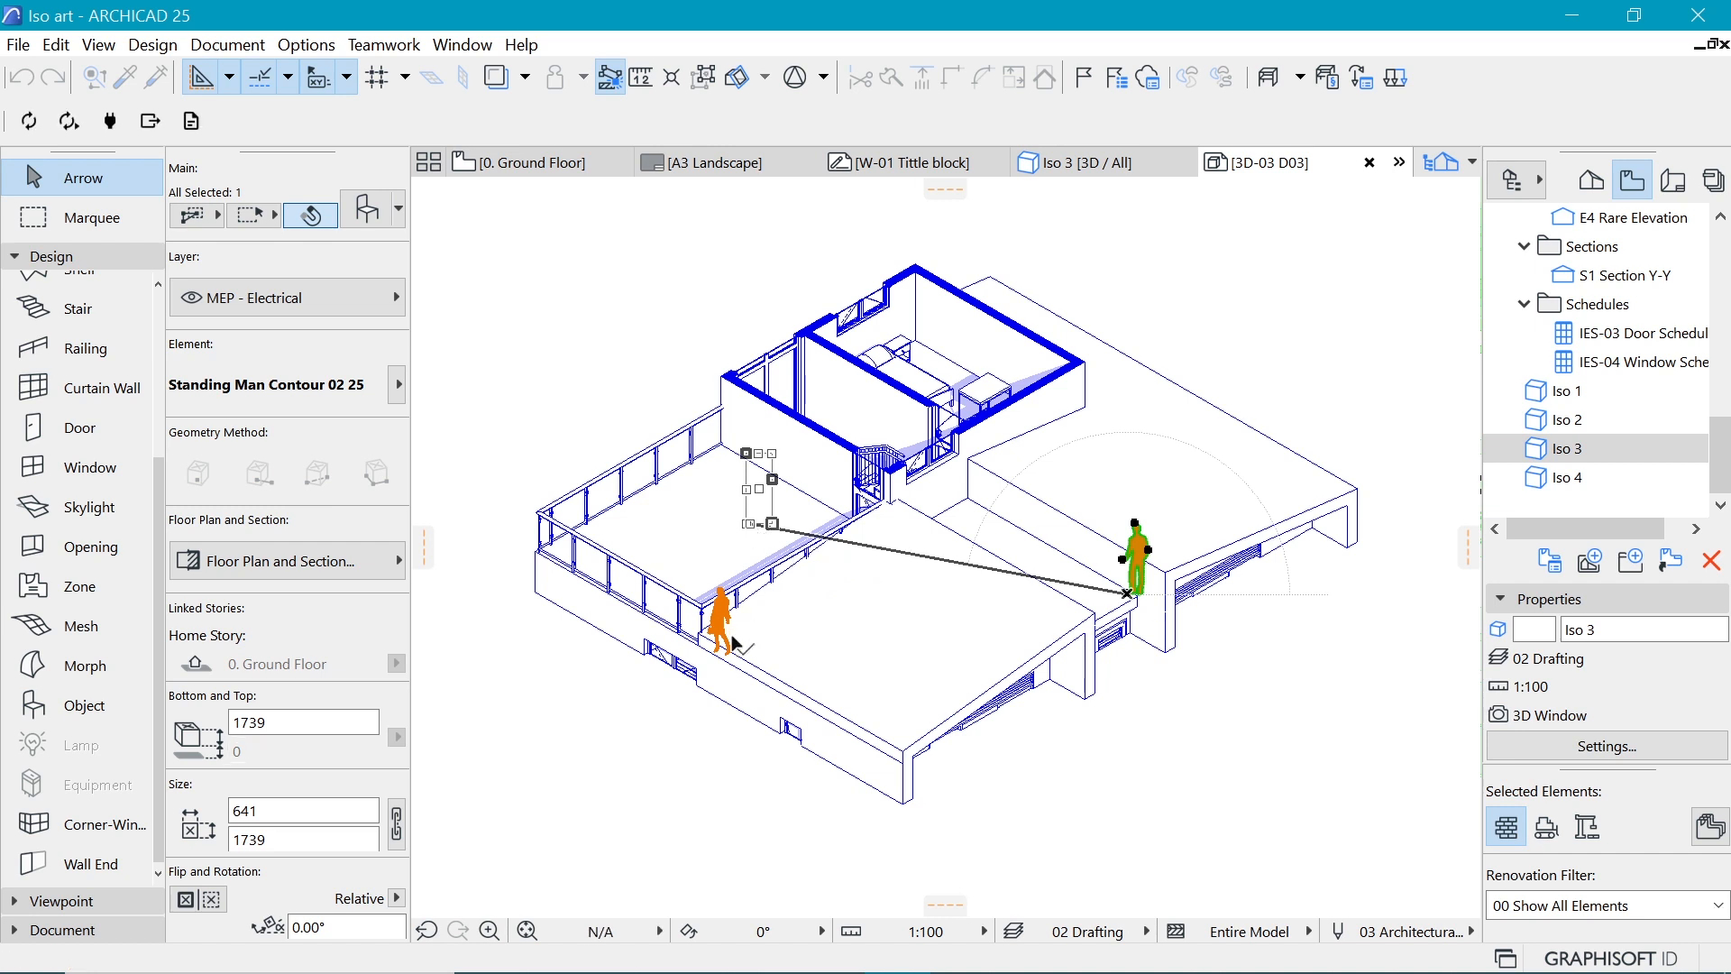
click(760, 523)
click(726, 613)
key(ctrl+d)
click(726, 654)
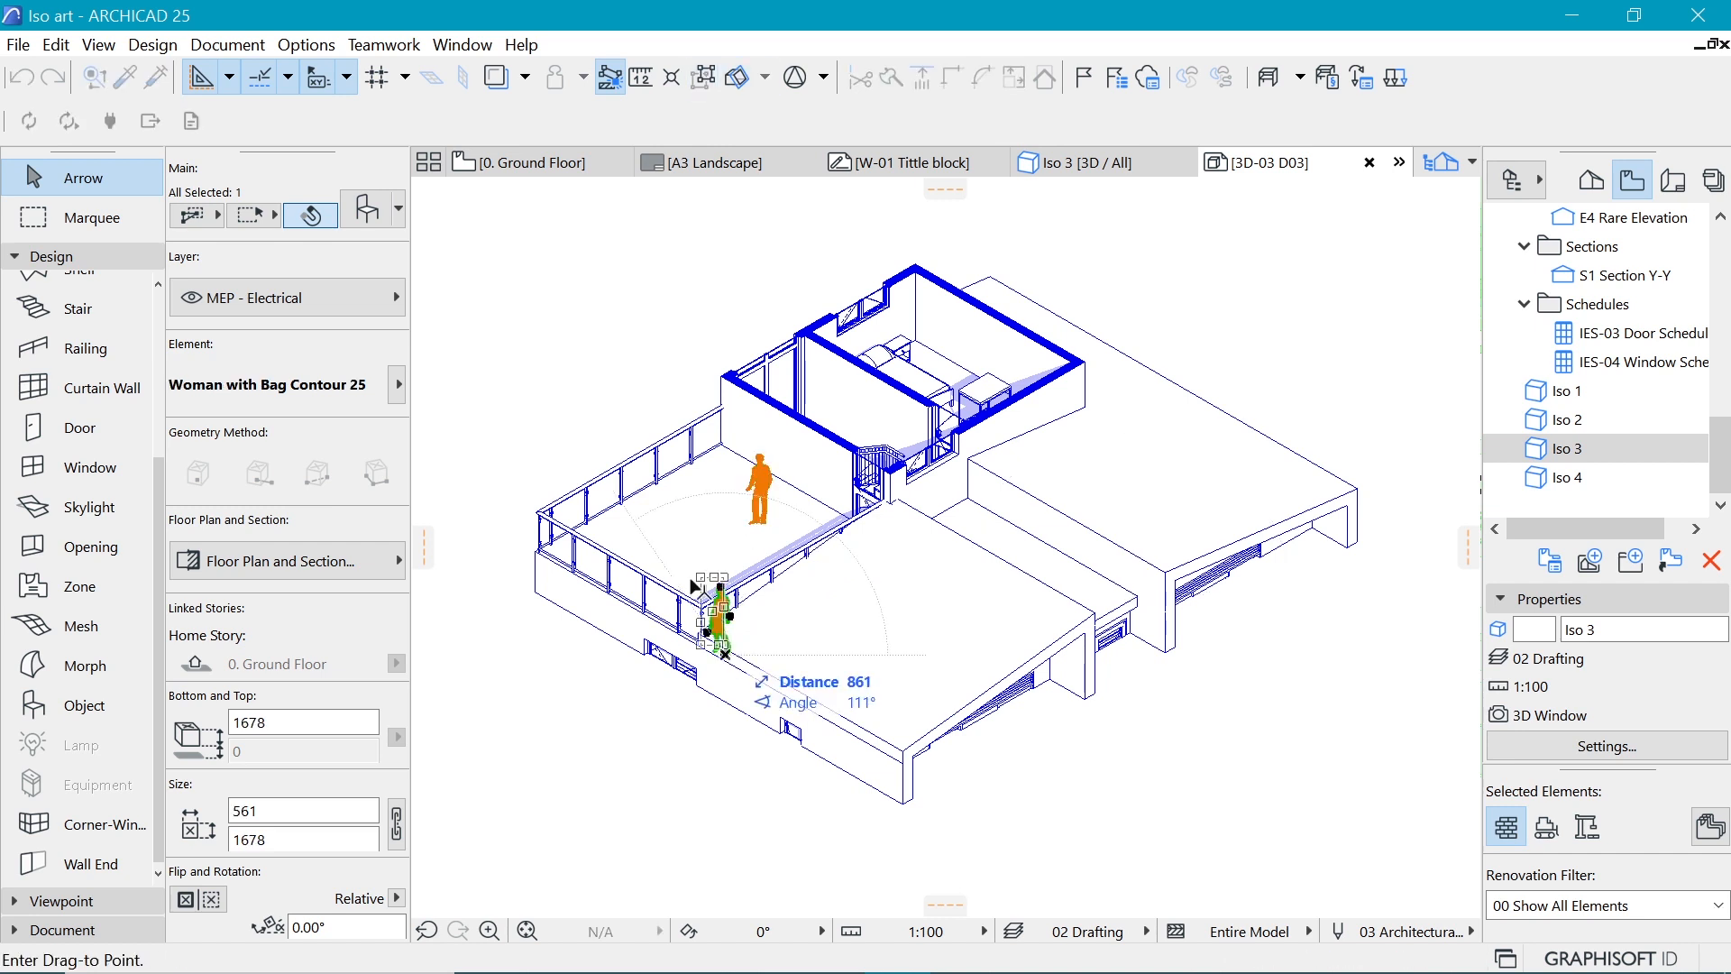
click(606, 536)
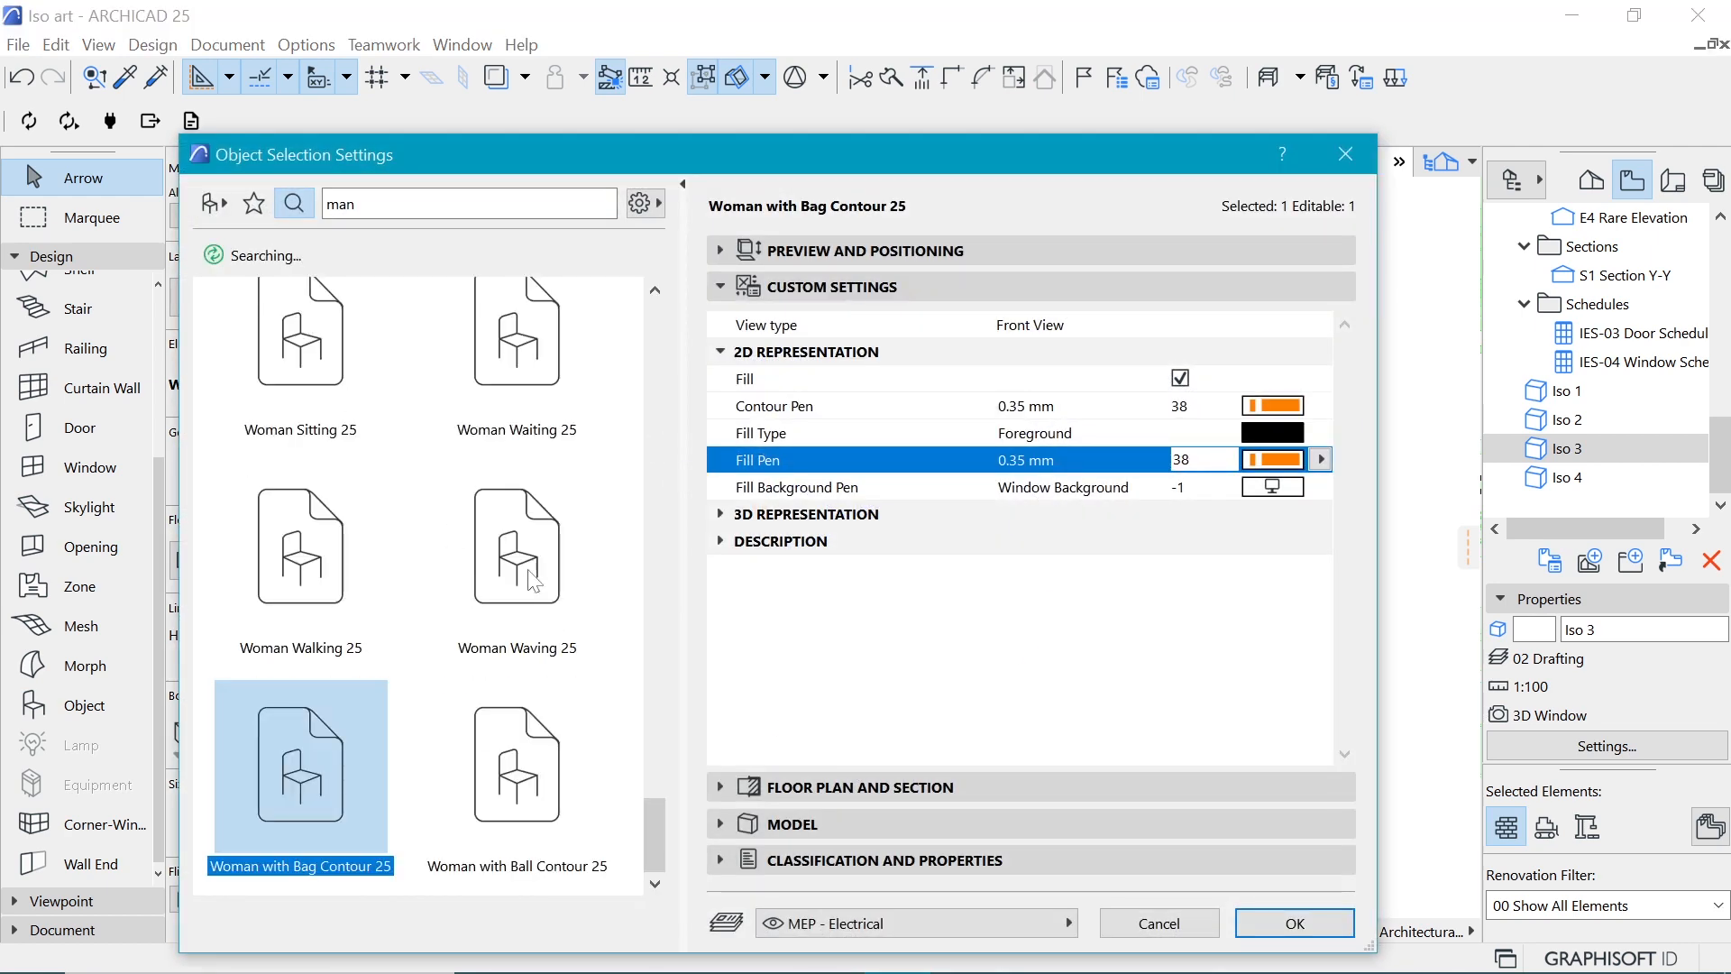
Step: Replace the selected woman figure with Walking Man Contour 02 25 and set its view type to Front View
scroll(532, 595, down, 2)
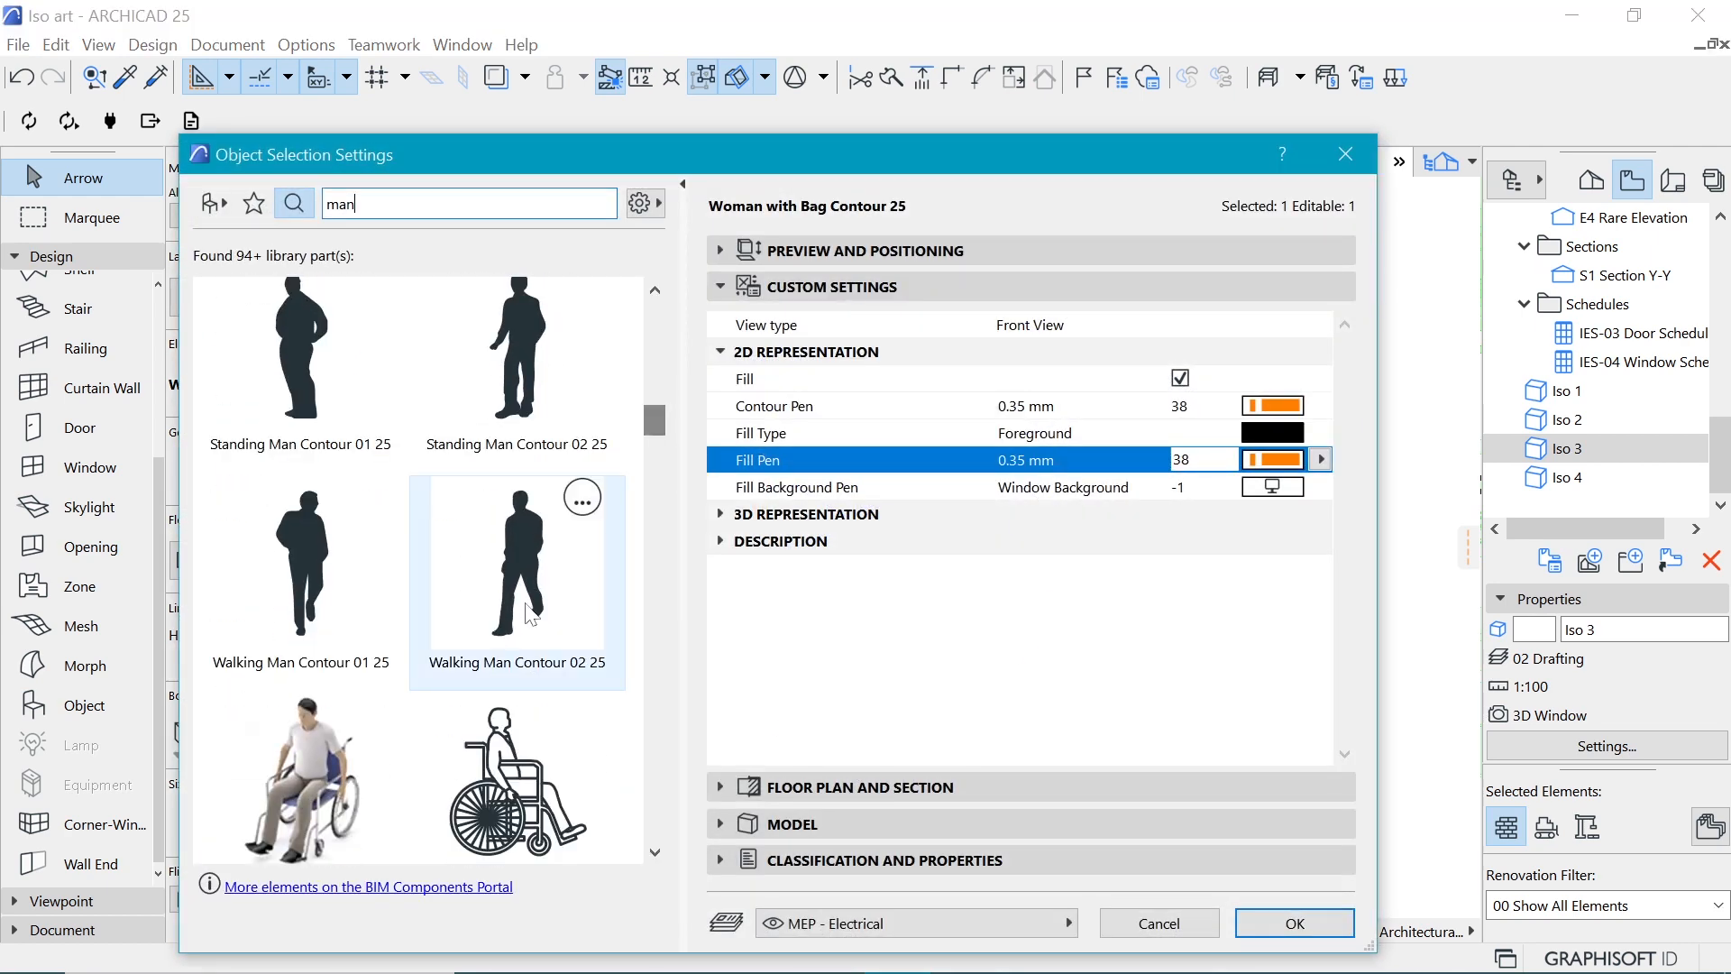
click(532, 616)
click(1319, 325)
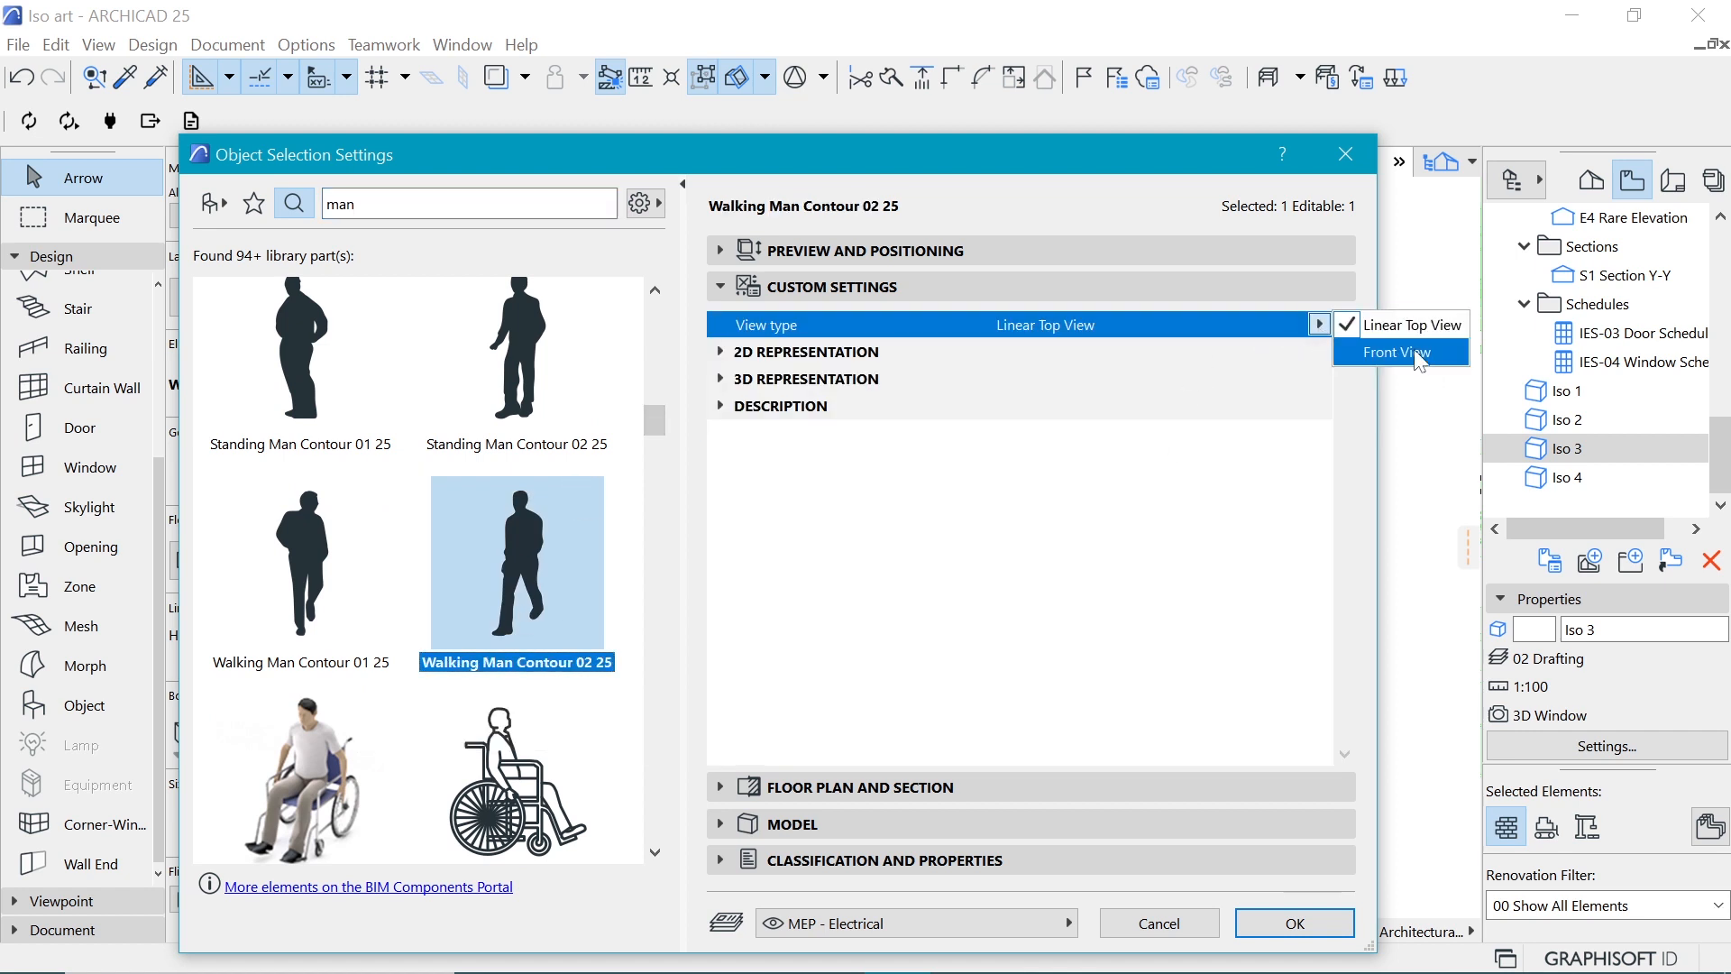
click(1418, 354)
Step: Set the walking man's contour pen and fill pen to 38, accept the object settings, and clear the selection
click(722, 351)
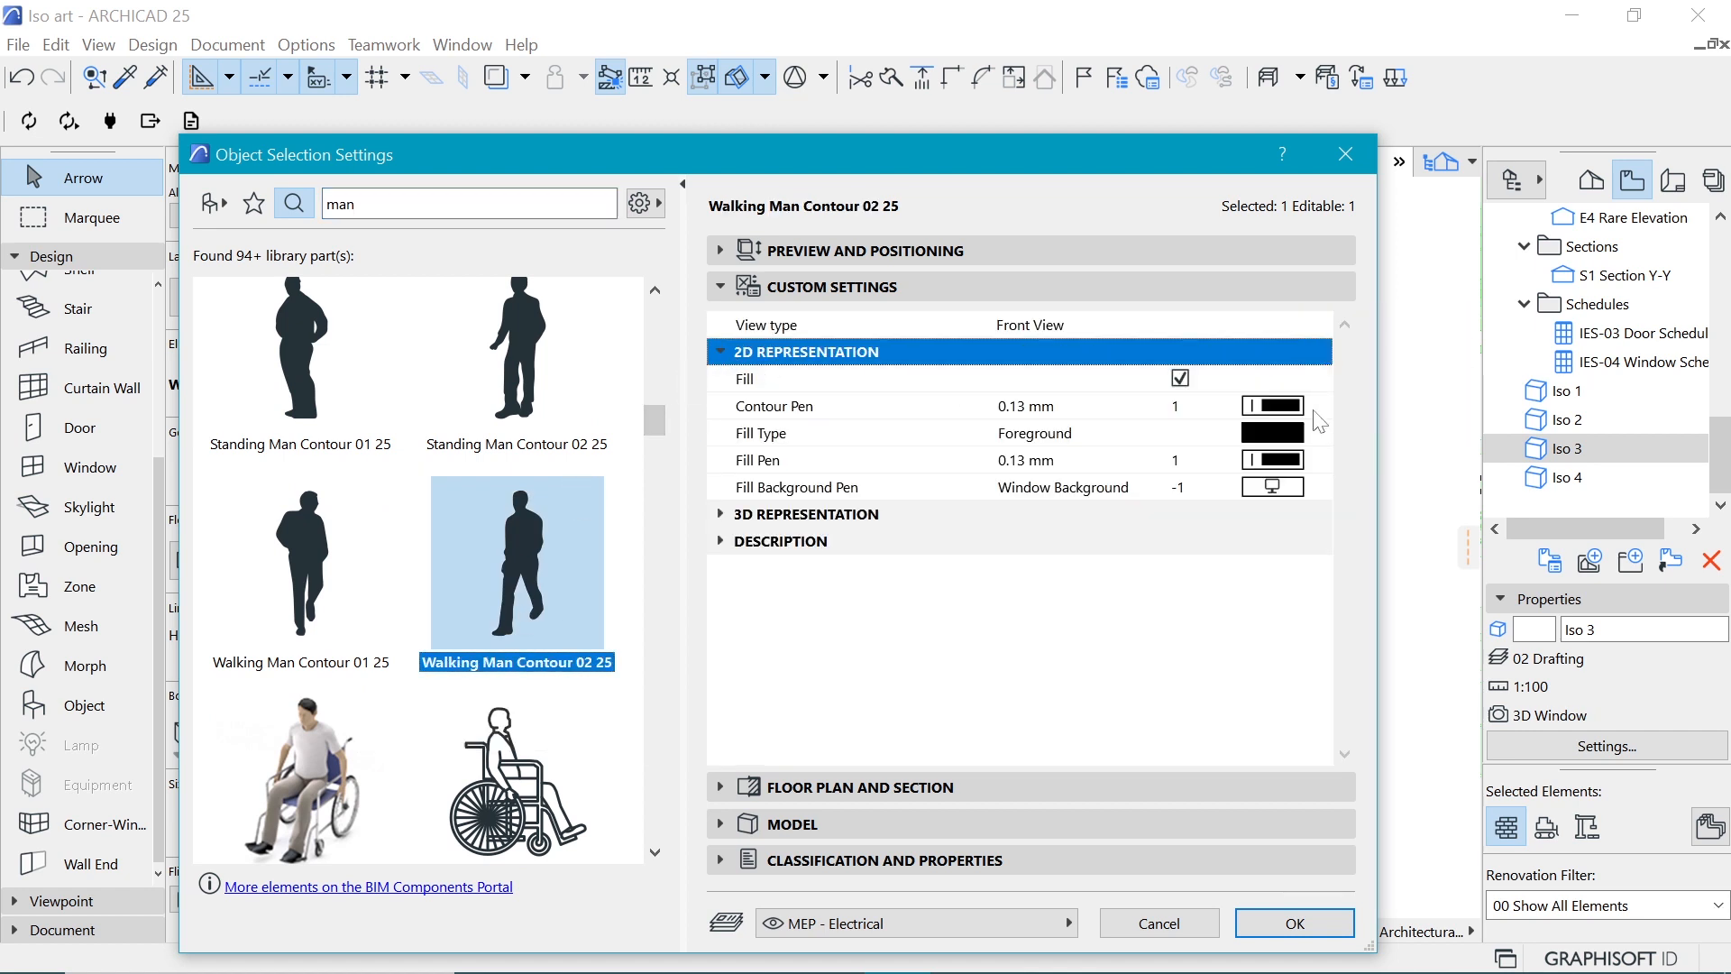
click(1299, 405)
click(1321, 405)
click(1323, 473)
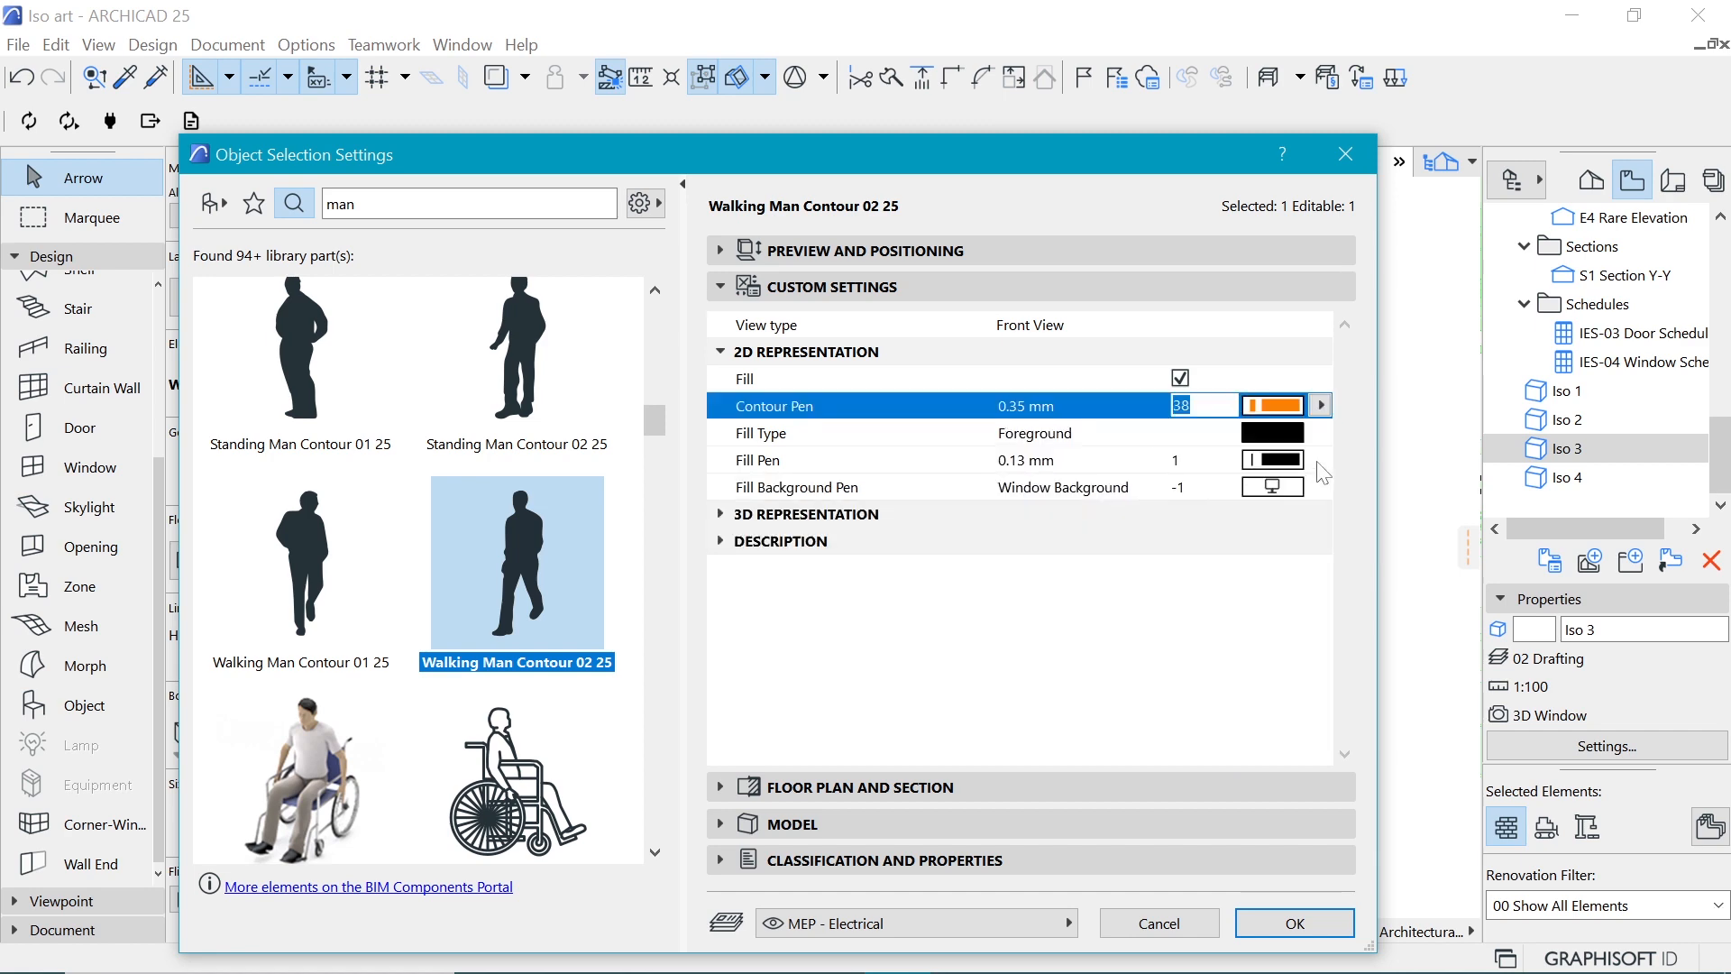
click(1321, 460)
click(1272, 549)
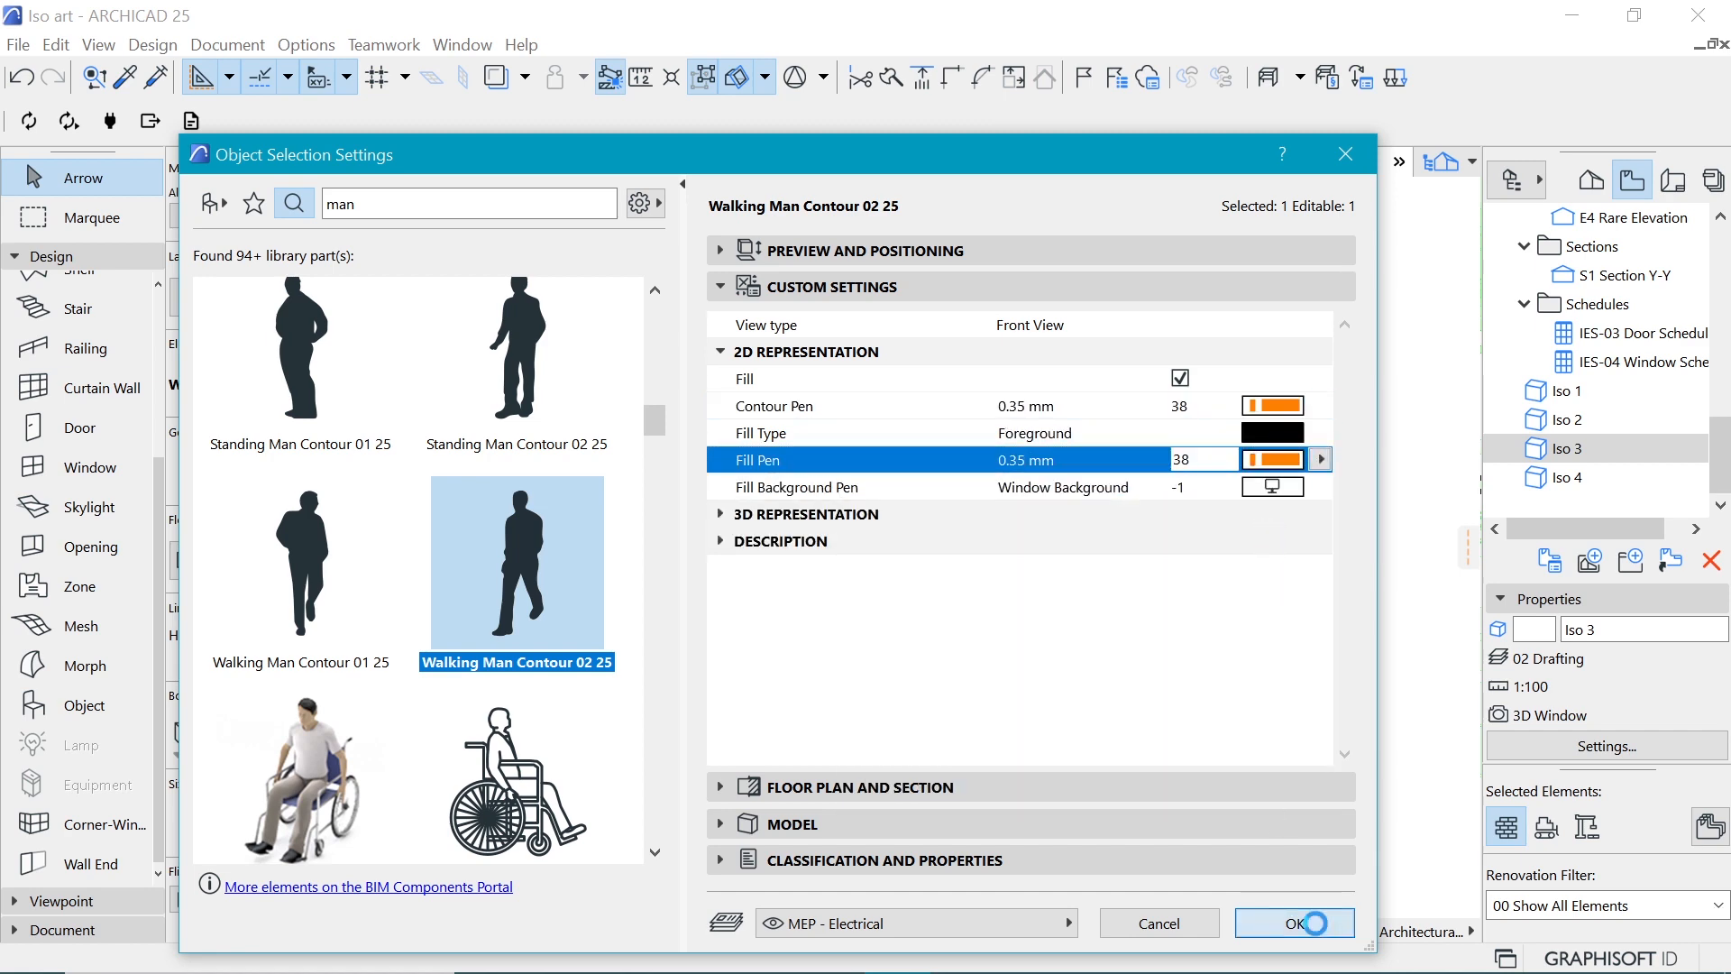
click(1297, 923)
click(762, 500)
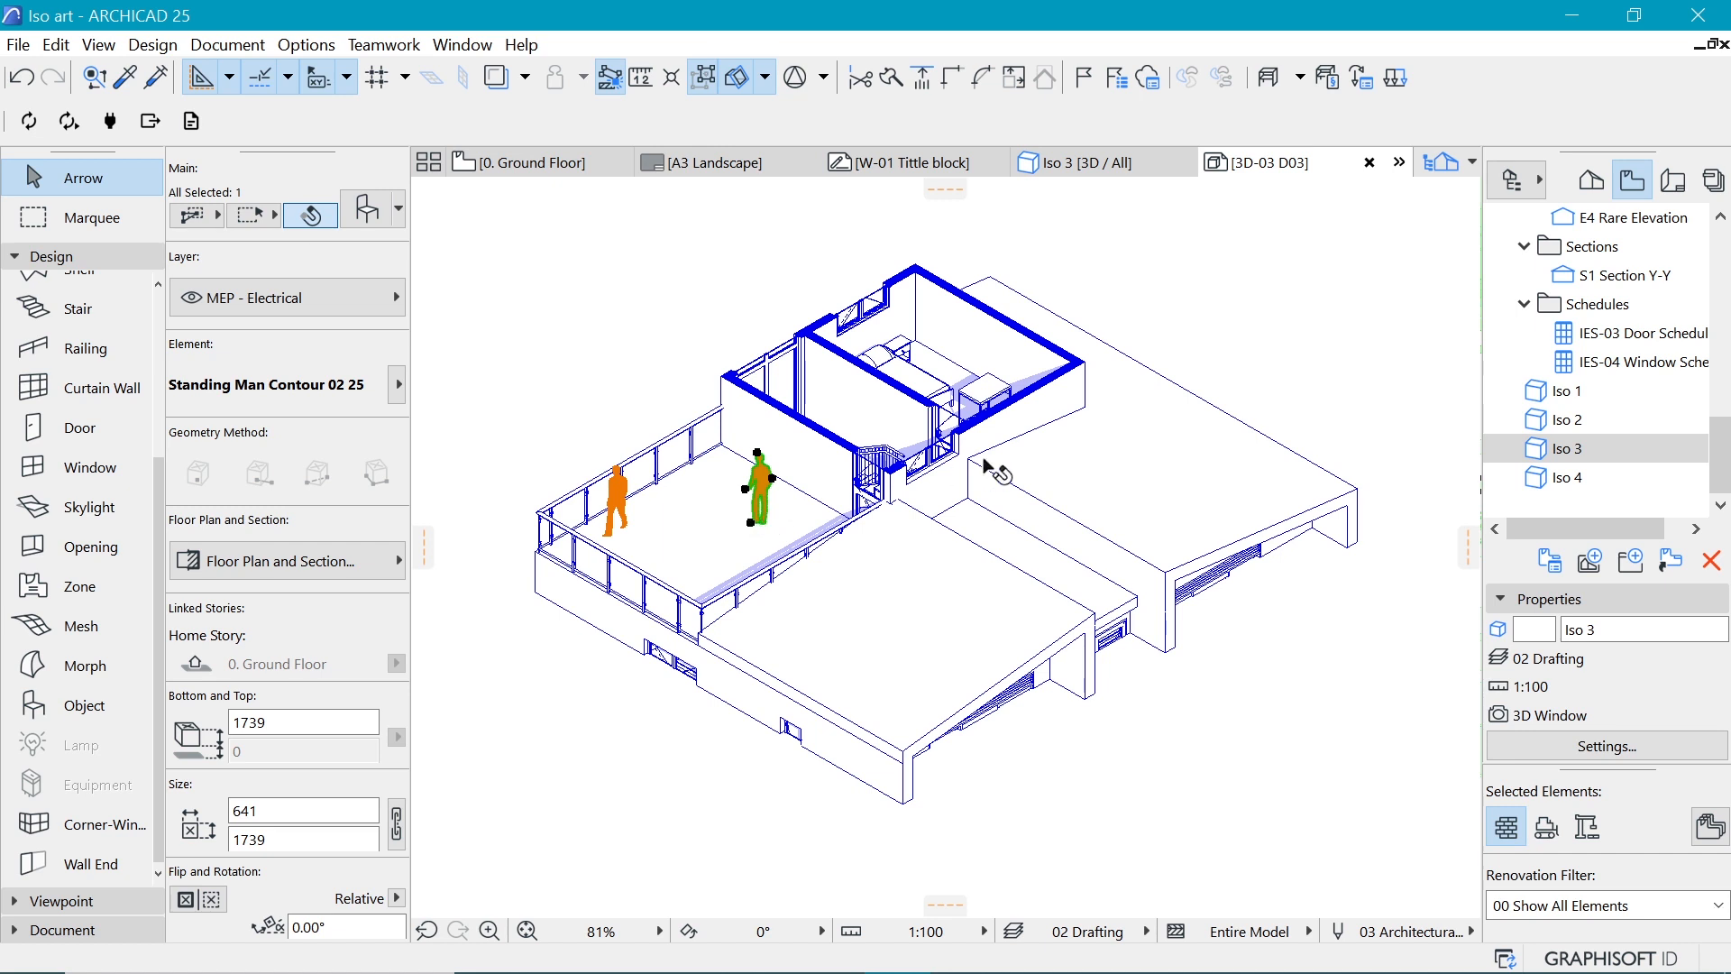
key(Escape)
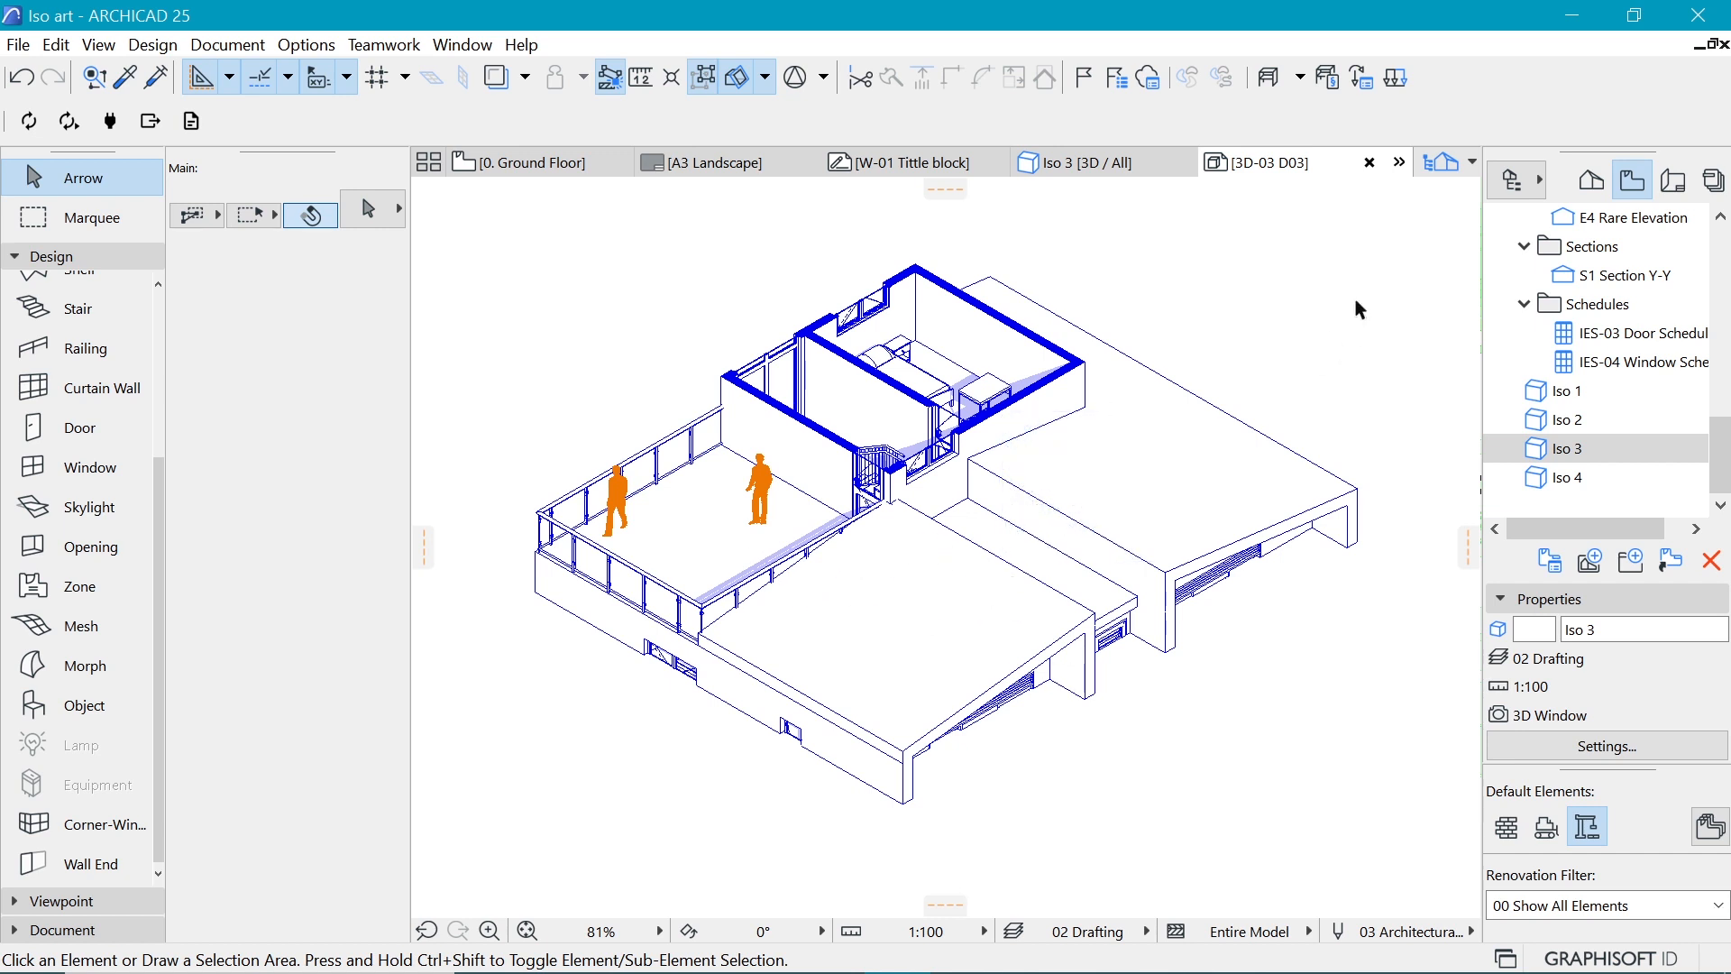
Step: Enable Surface - Cover Fill Foreground for uncut elements in the 3D-03 D03 document settings
right_click(1394, 272)
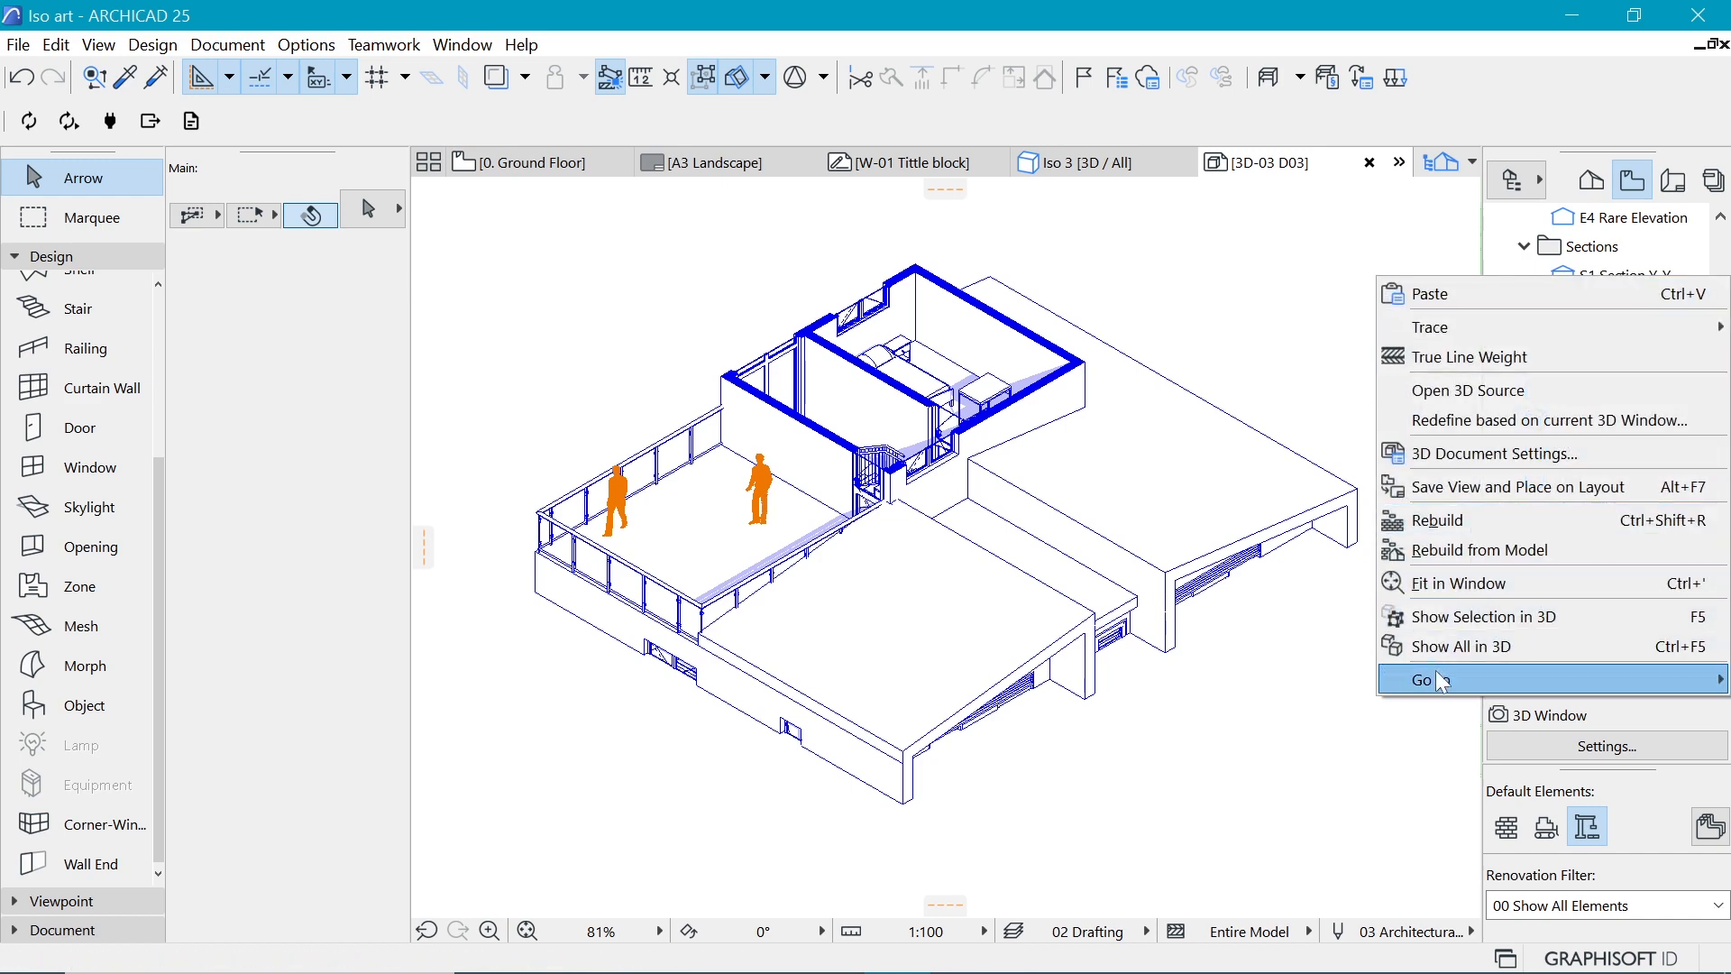
click(1472, 451)
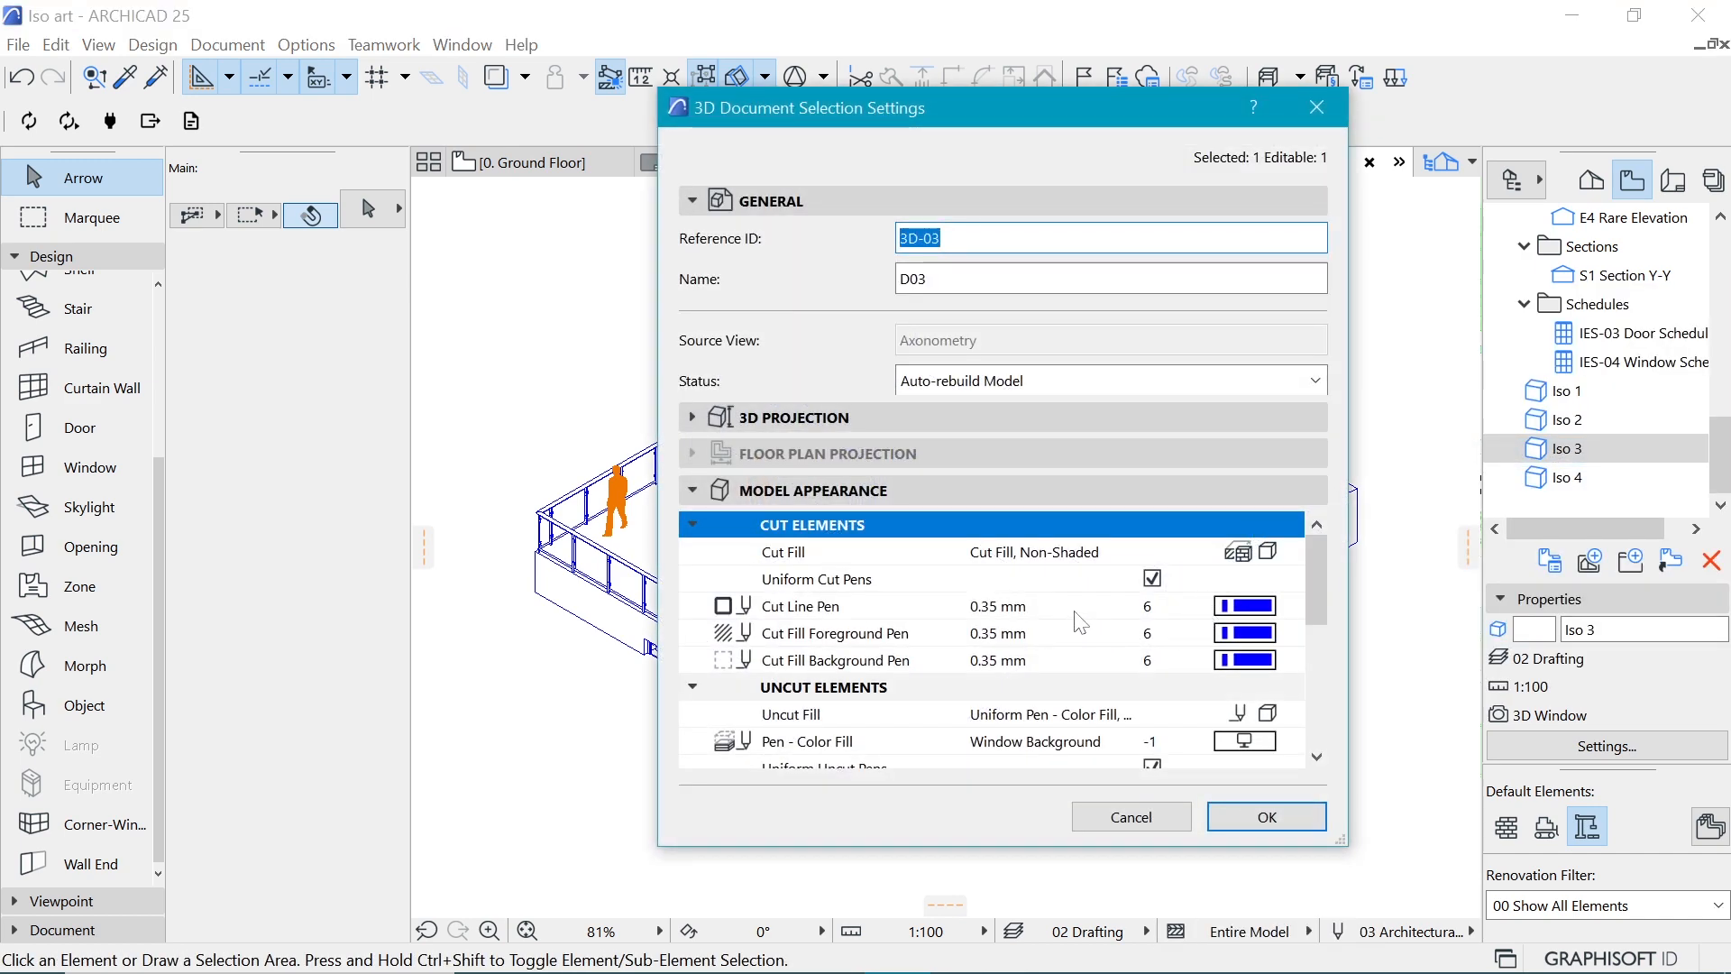
scroll(1081, 628, down, 2)
scroll(1081, 628, down, 4)
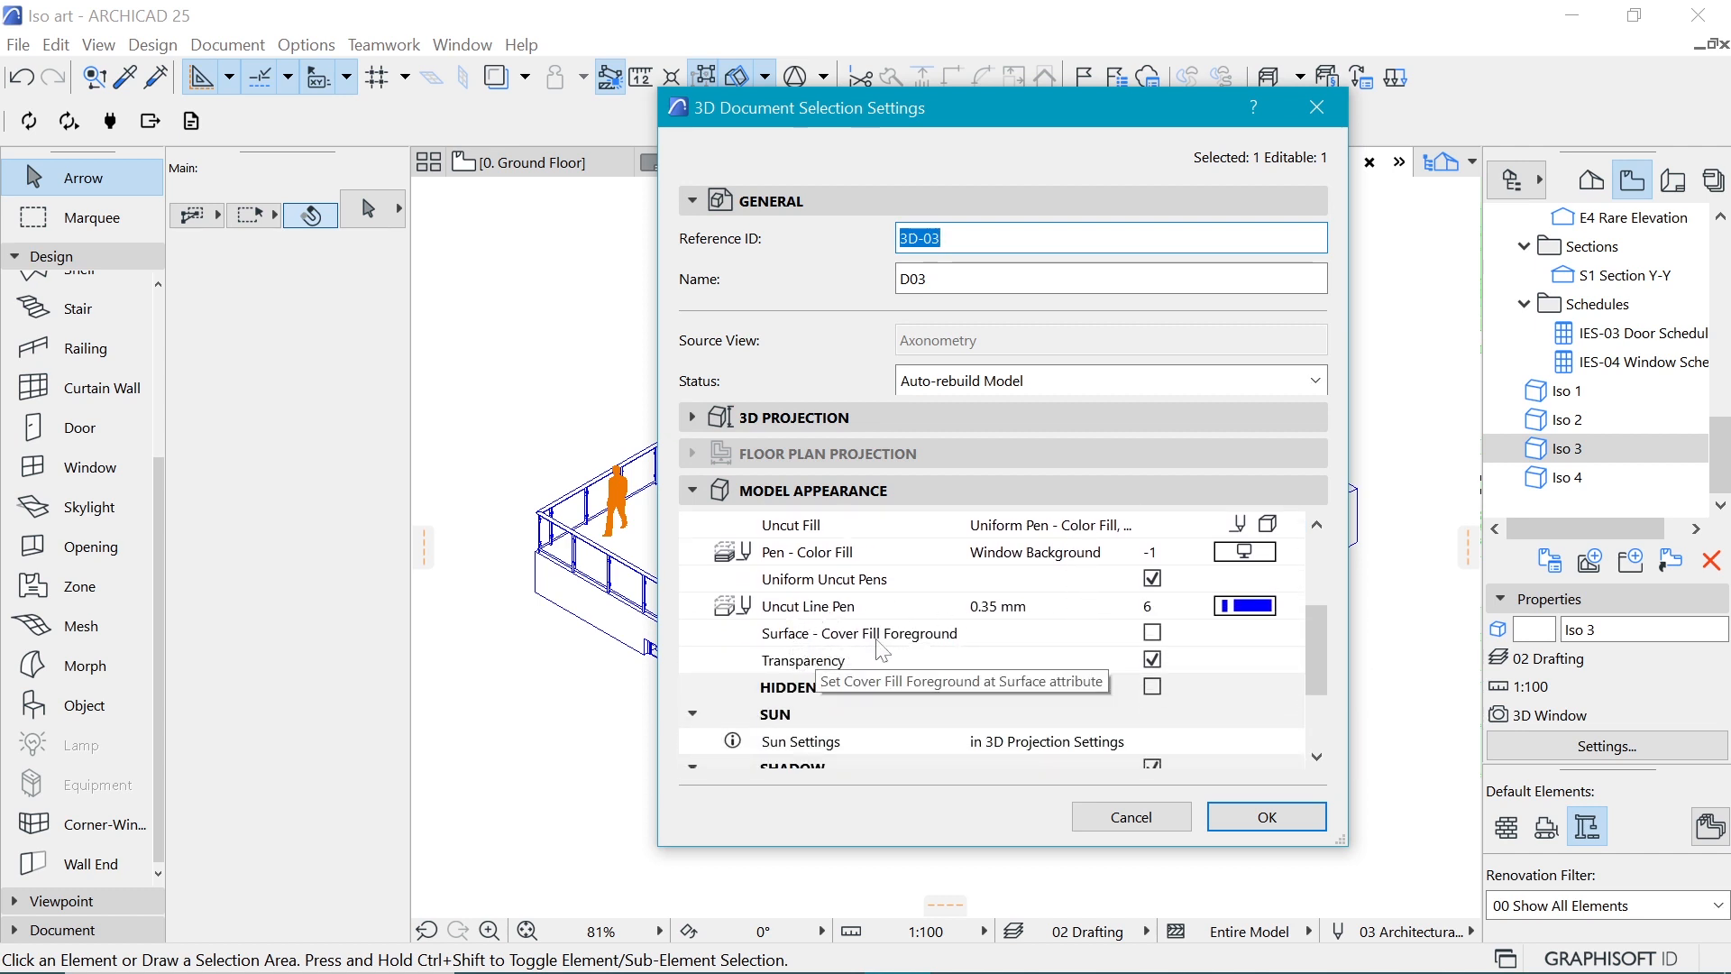
click(1152, 633)
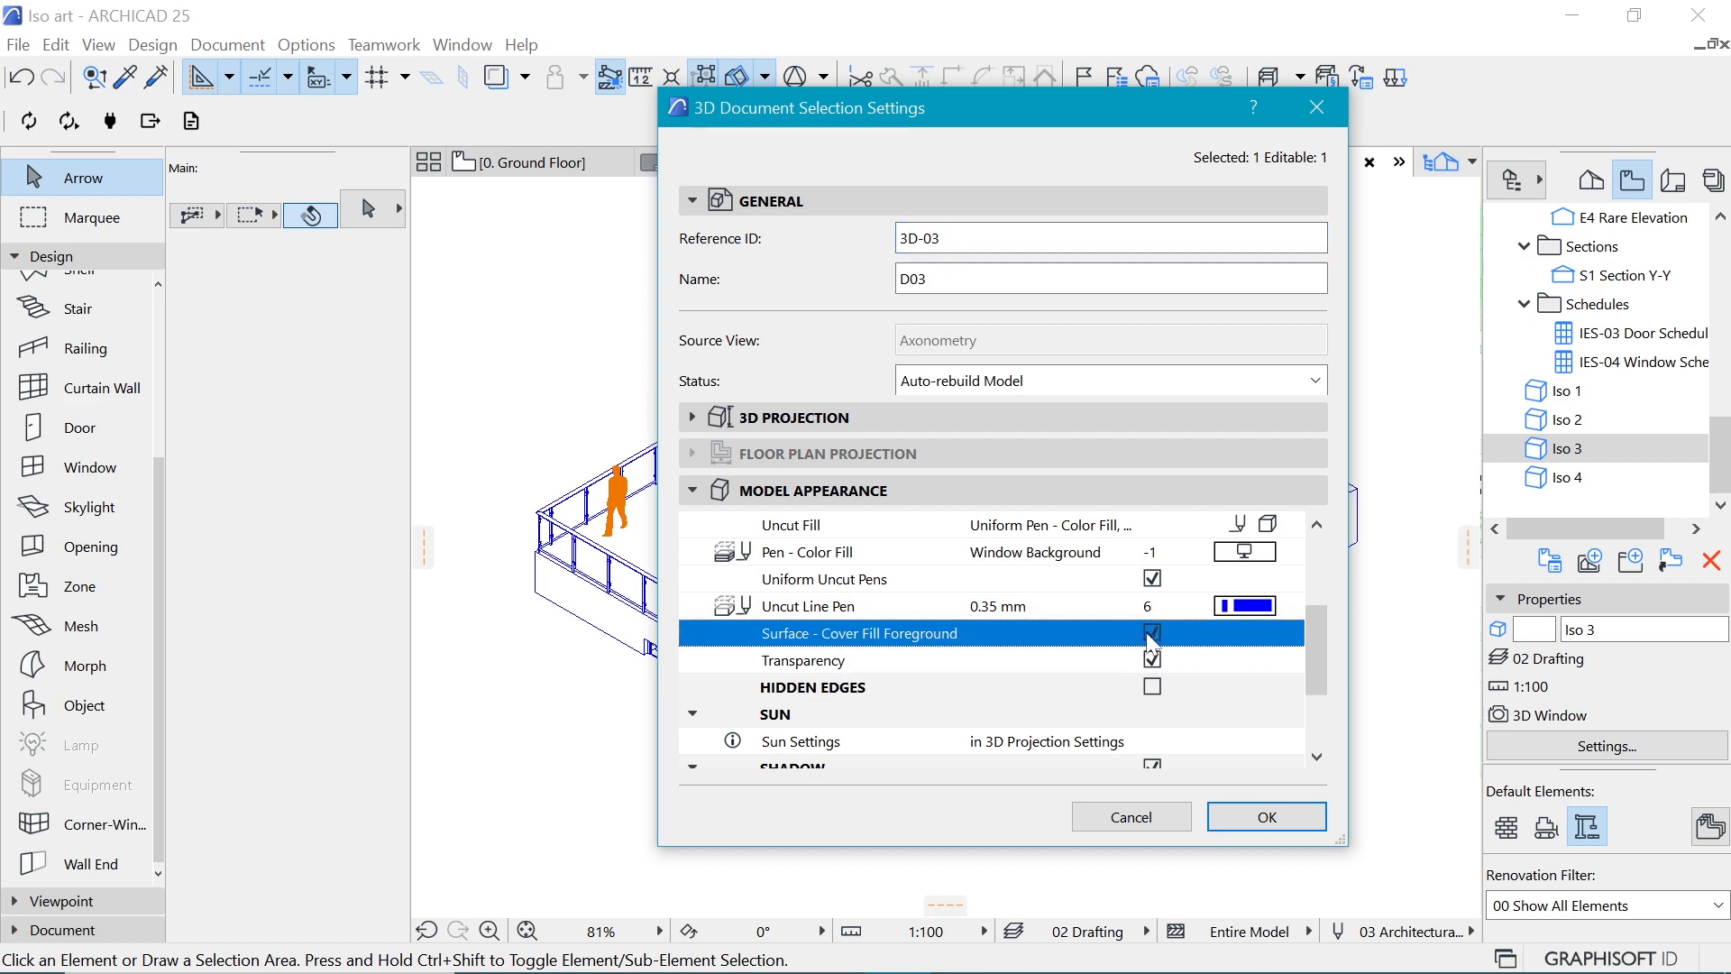
click(1267, 815)
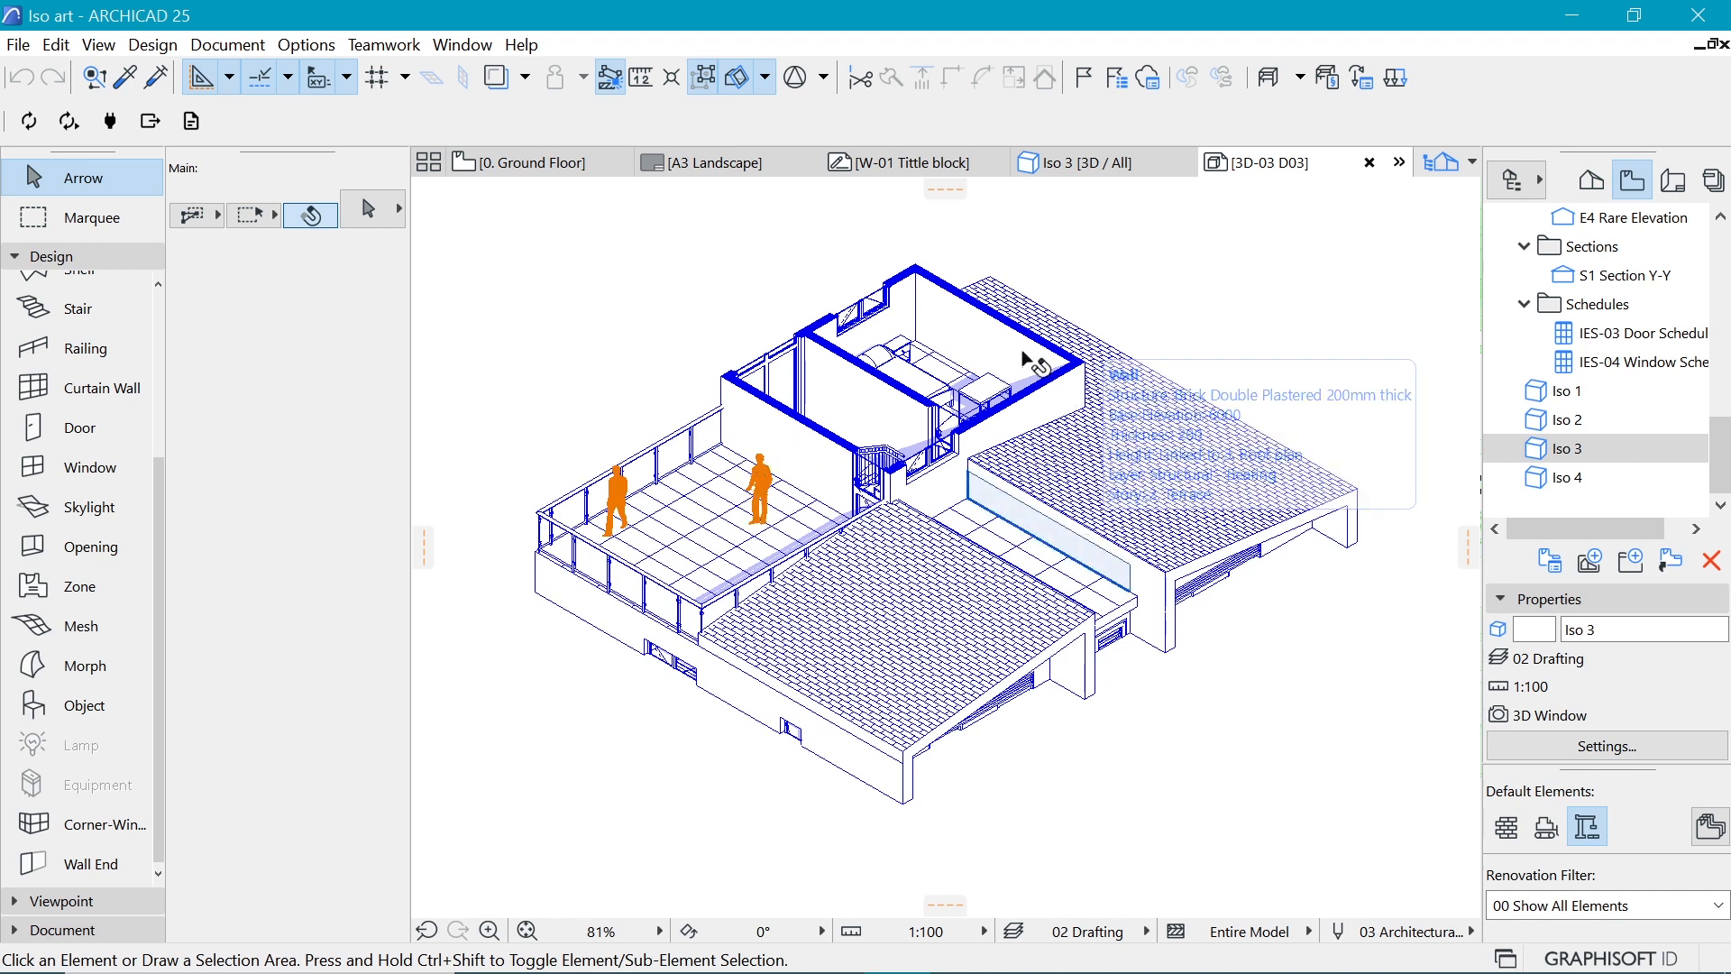
Step: Duplicate the 3D-03 D03 document as a new 3D document with ID 3D-04 and name D04
click(1592, 180)
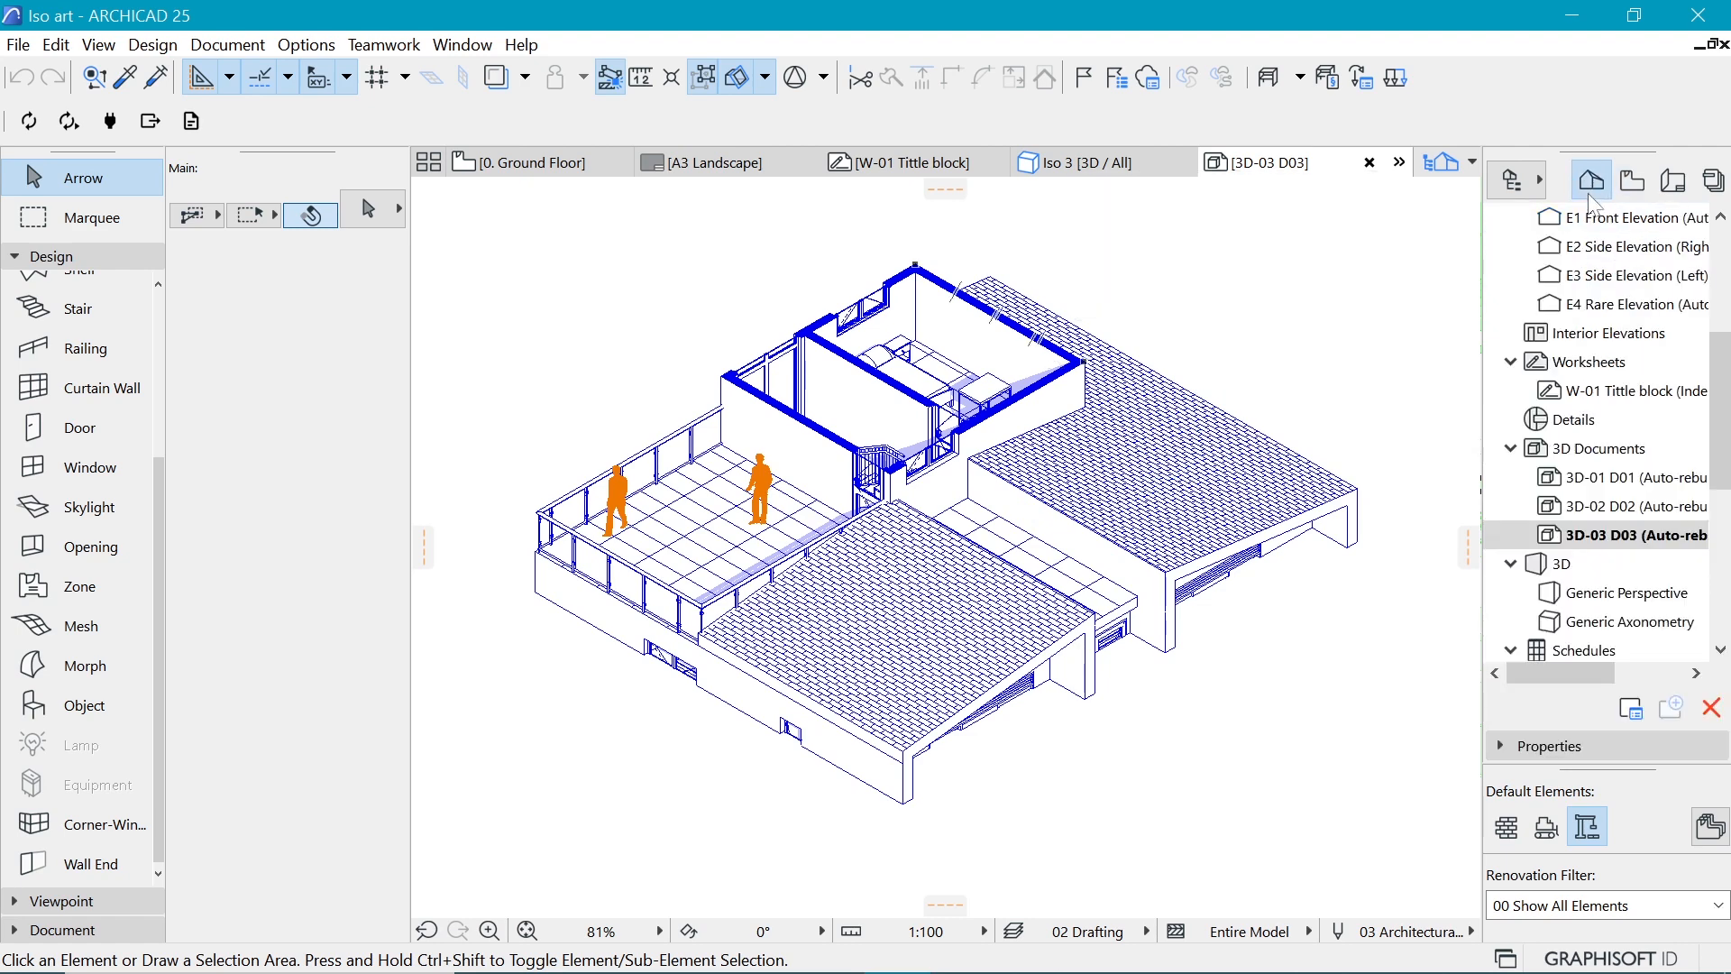
right_click(1619, 544)
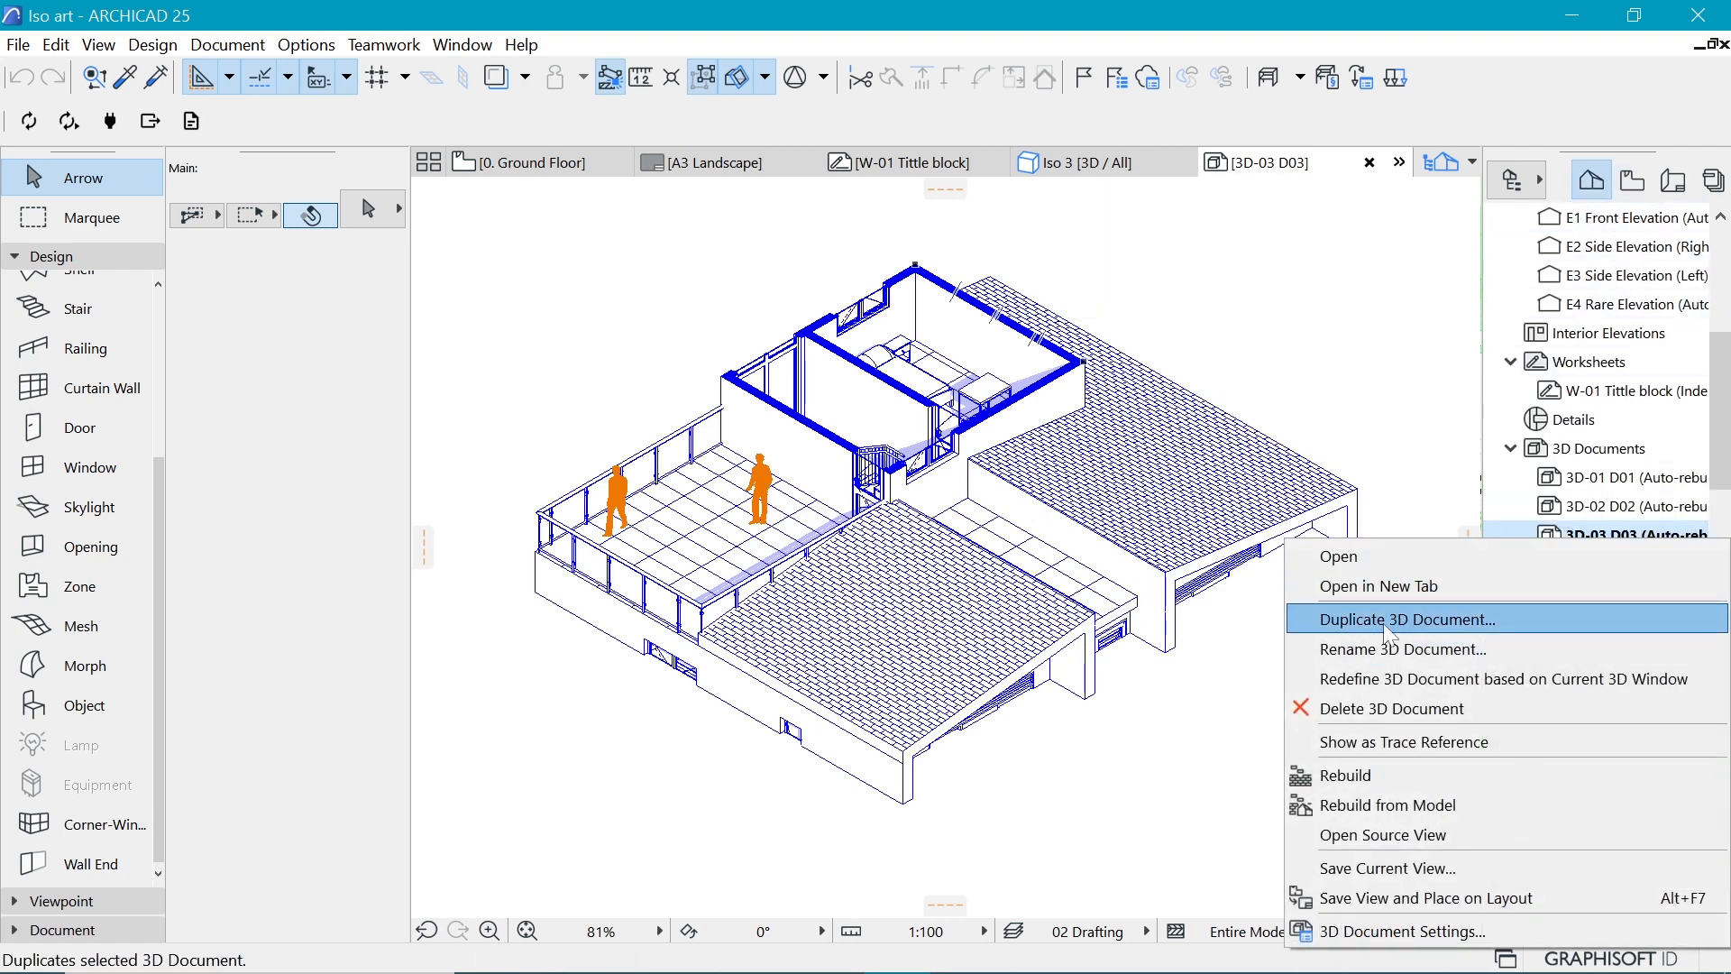
click(1353, 617)
click(928, 371)
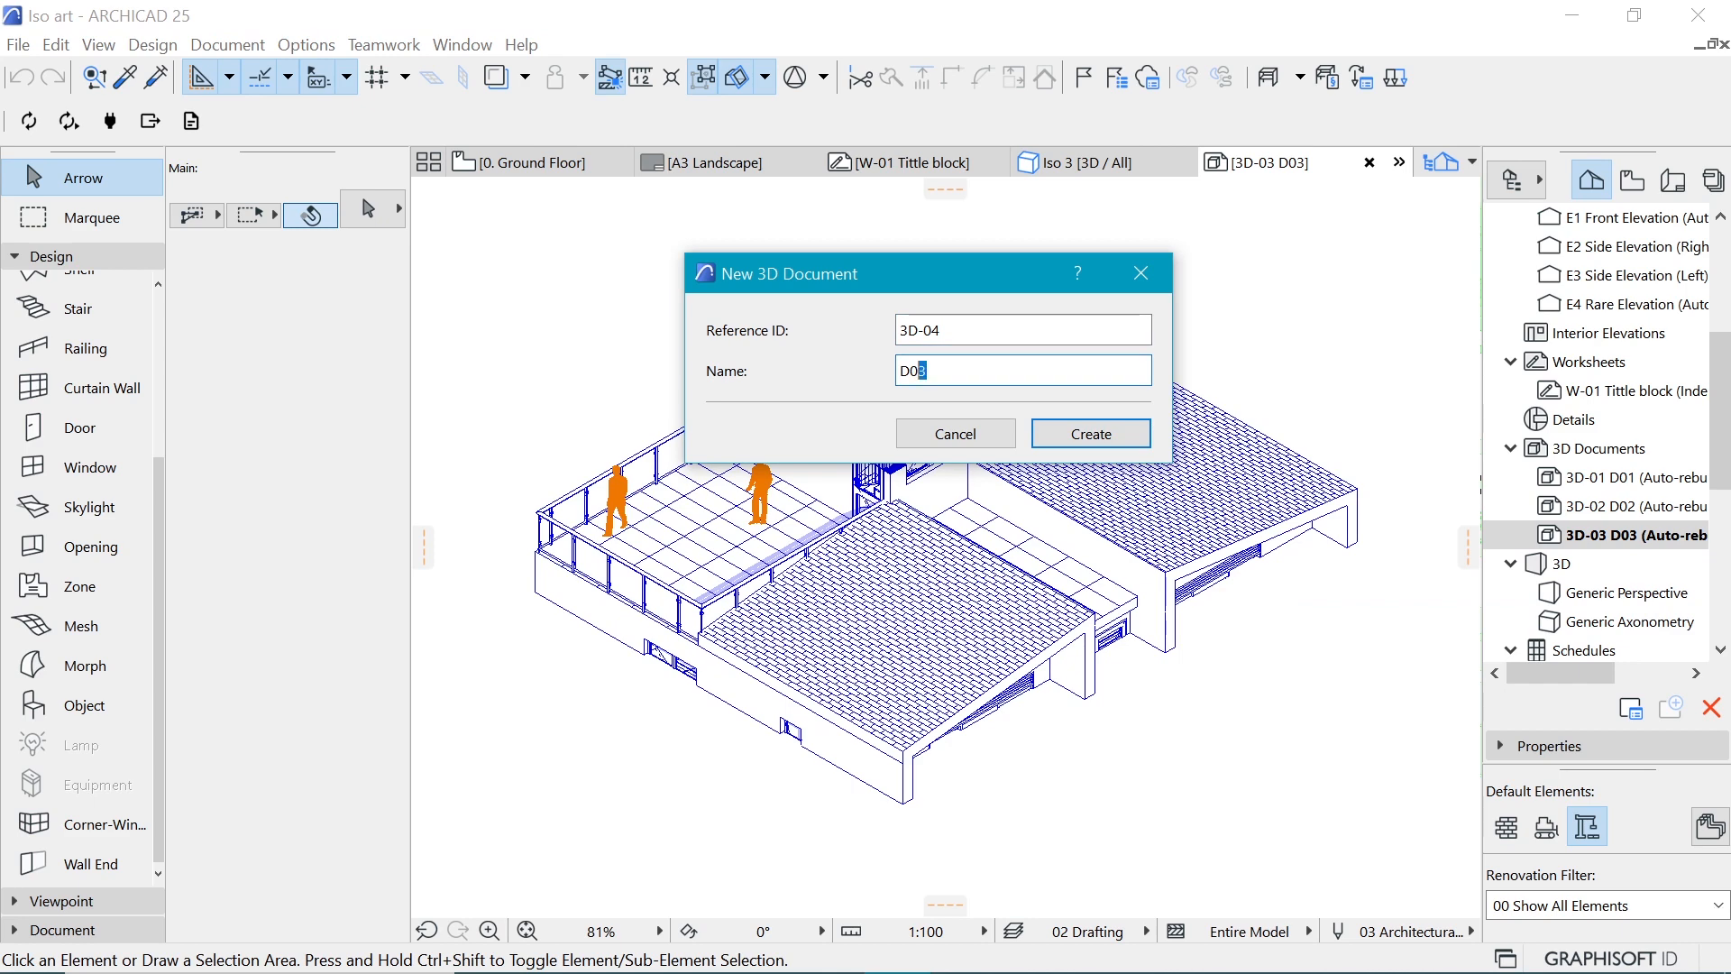
text(4)
click(1107, 434)
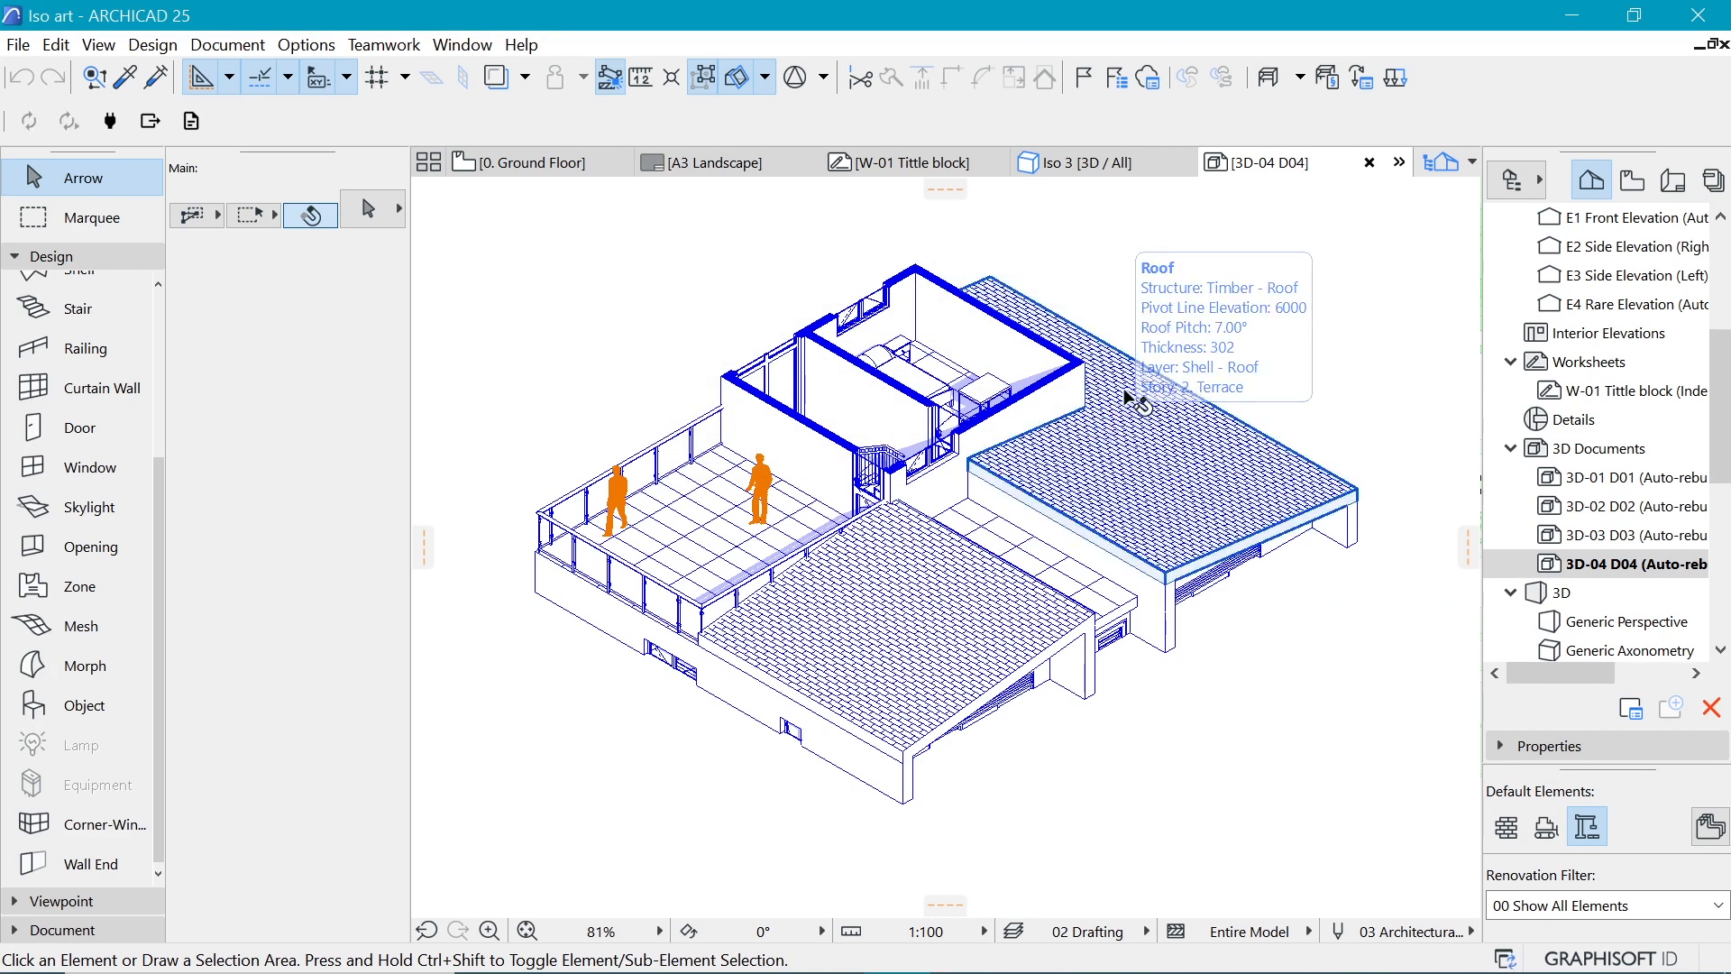
Step: Open the saved Iso 4 view and redefine the 3D-04 D04 document from its 3D cutaway
click(1633, 180)
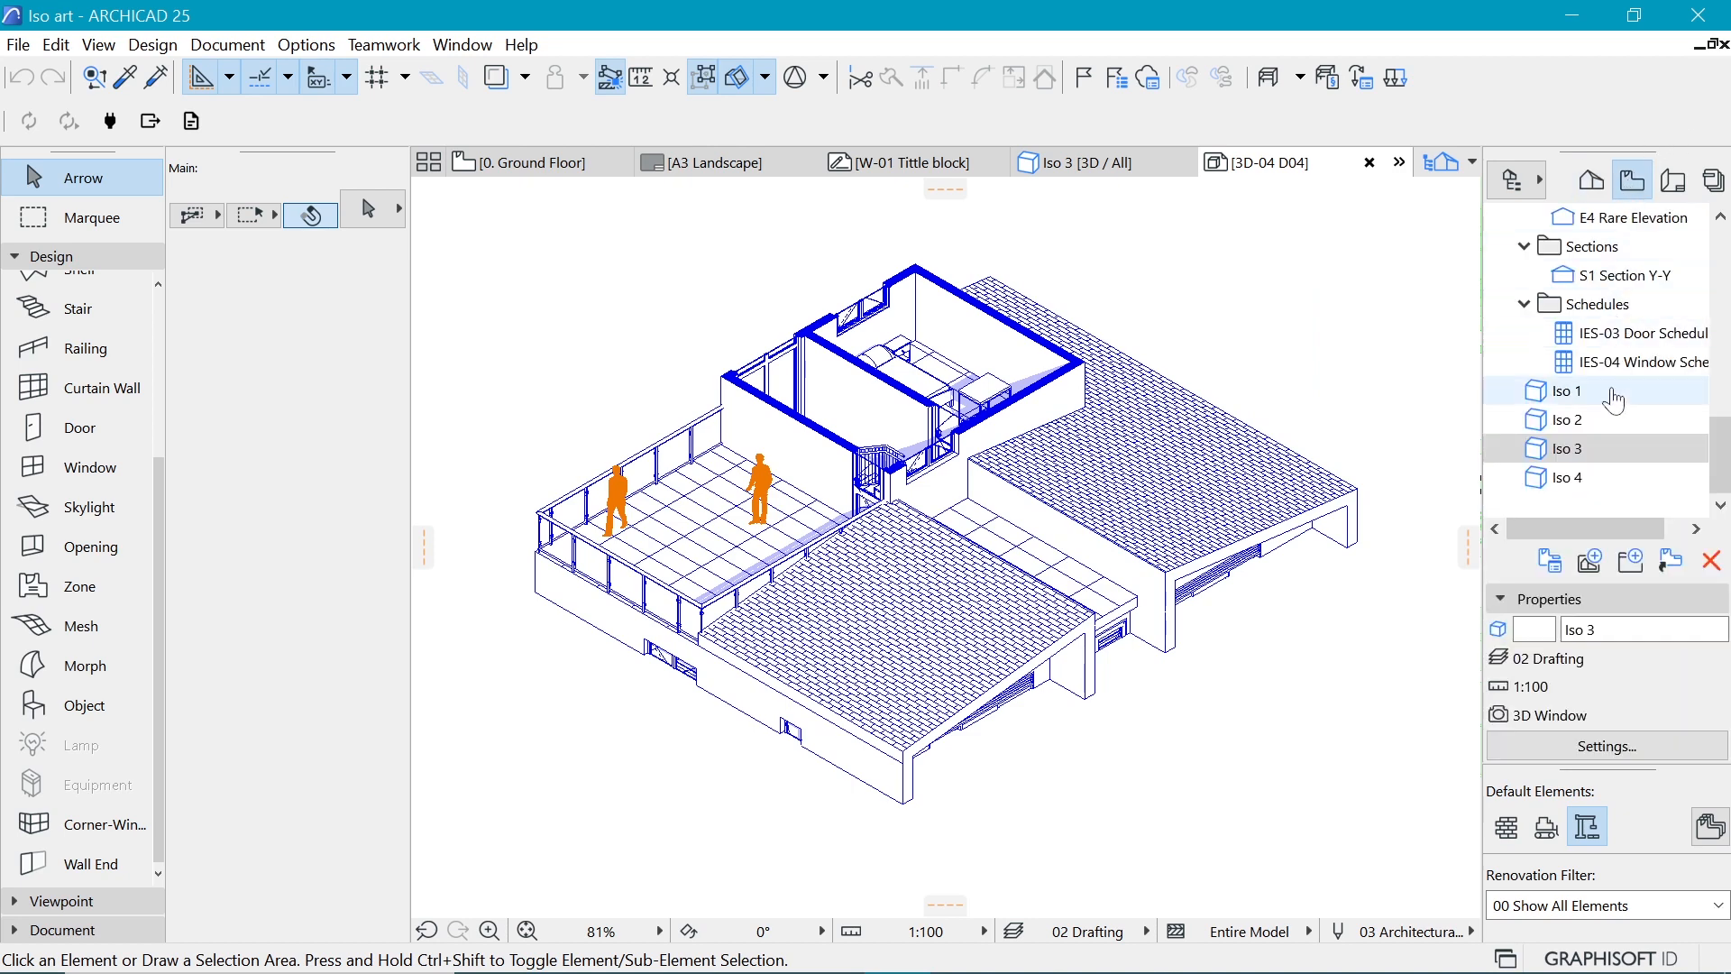
double_click(1571, 478)
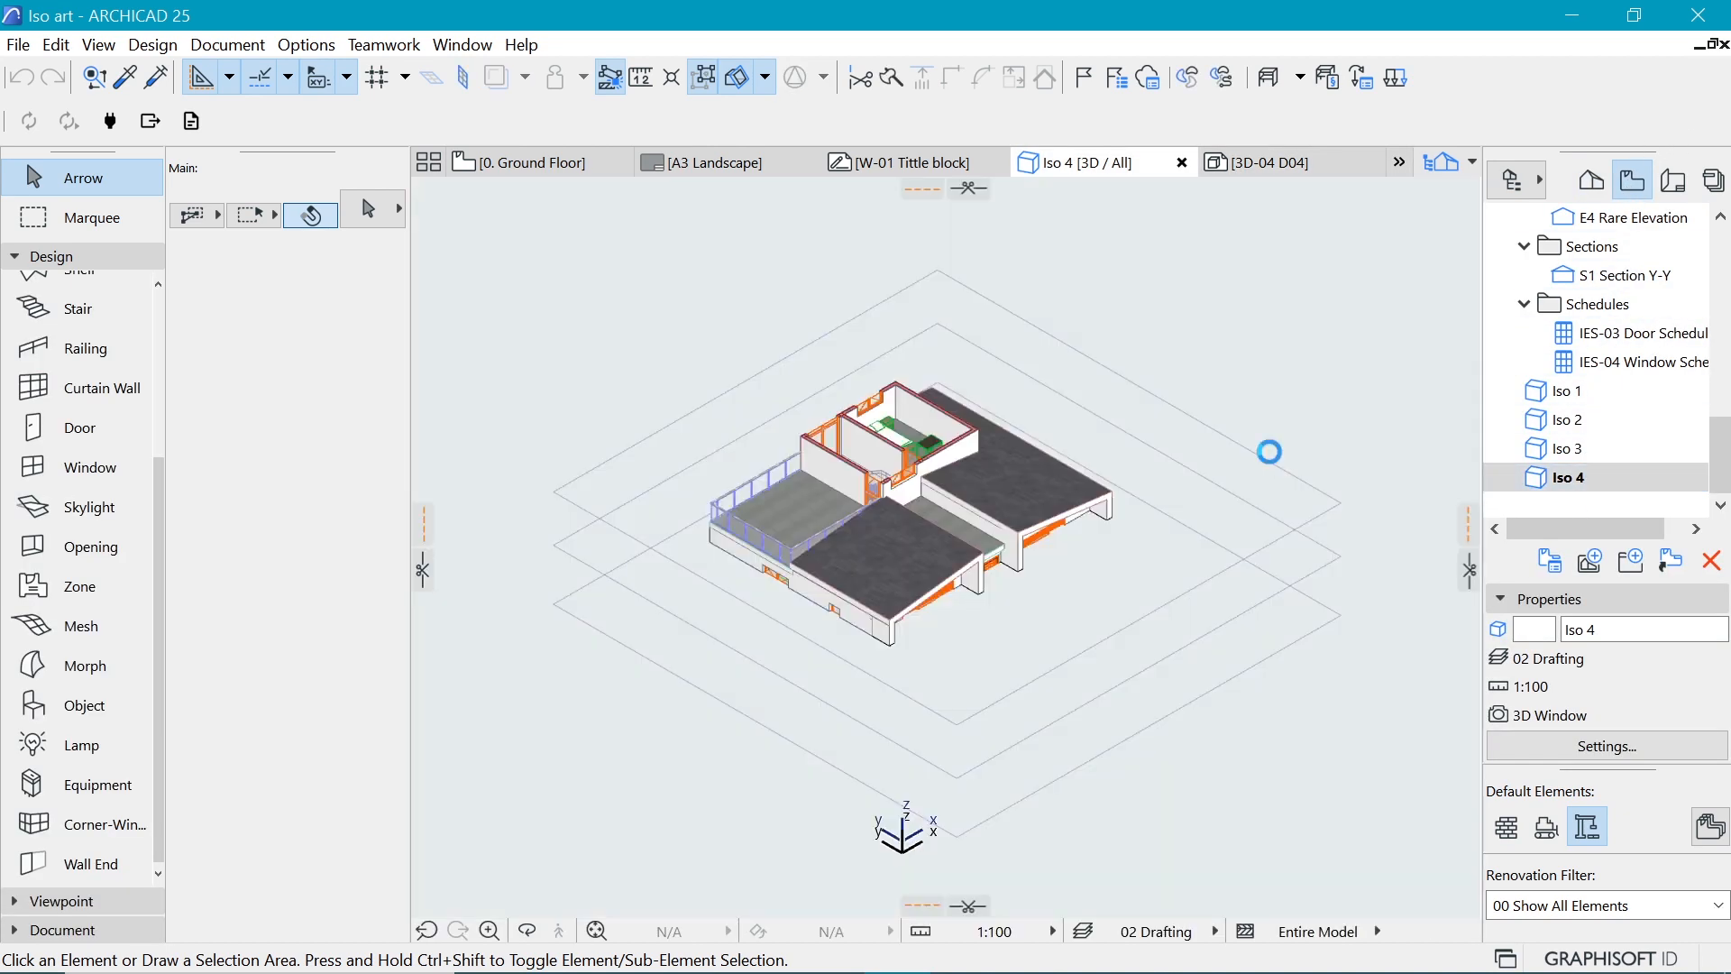
right_click(1151, 239)
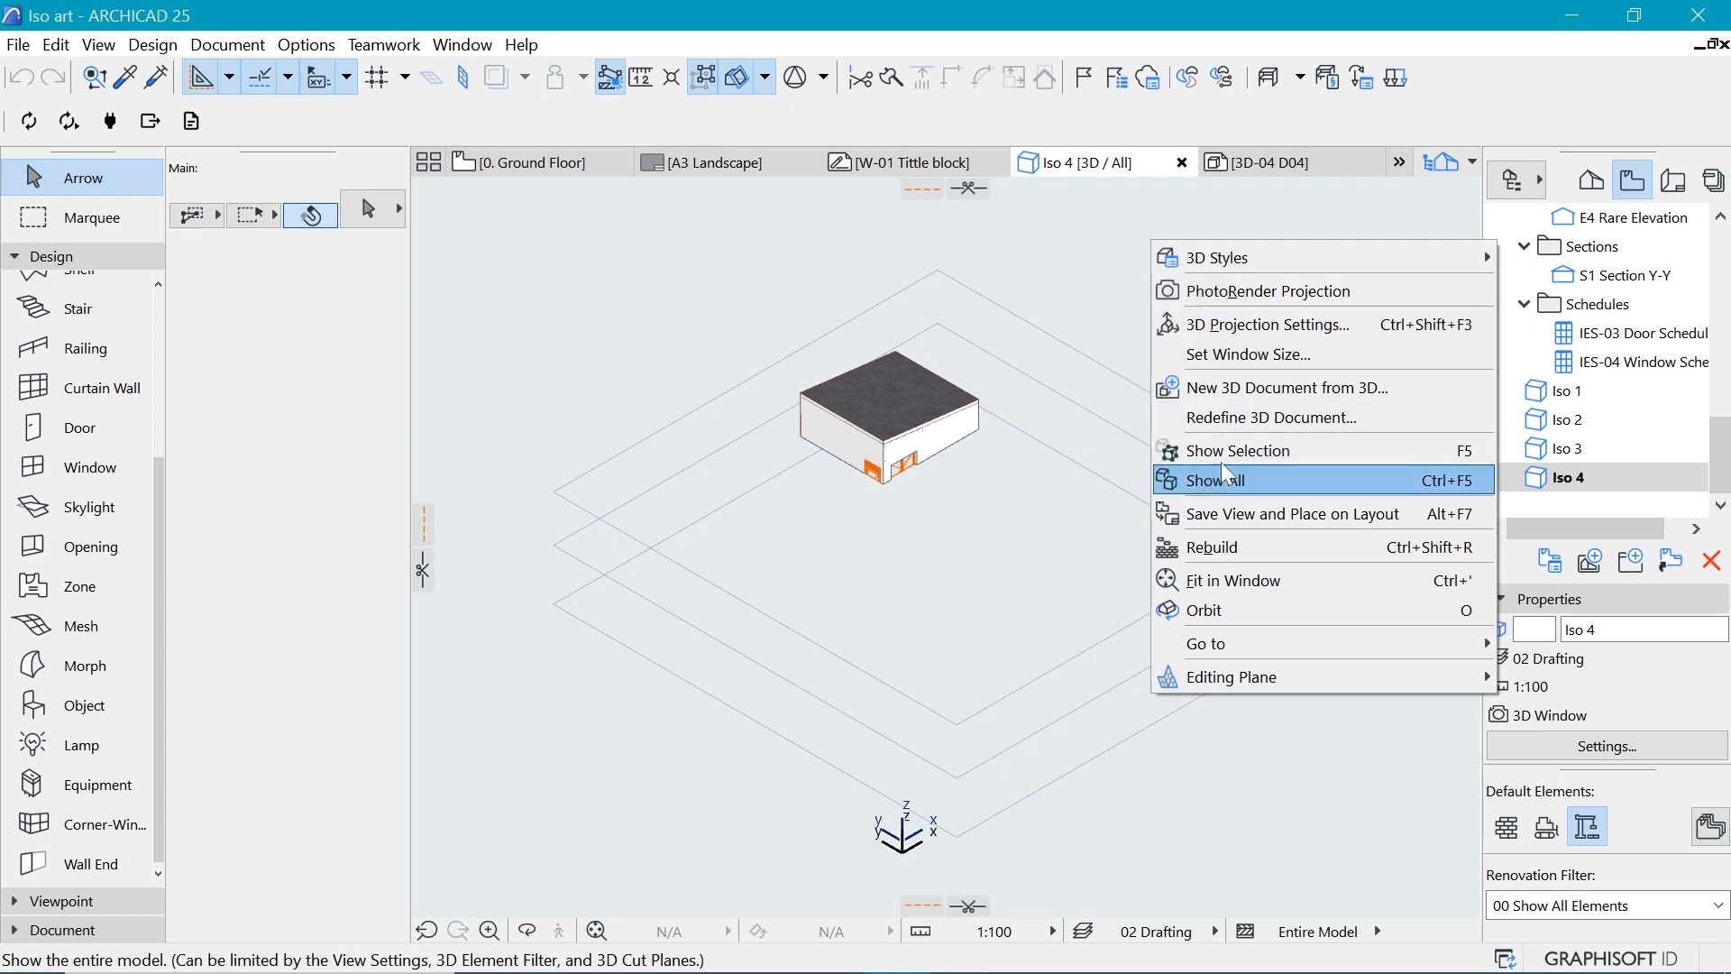
click(1248, 417)
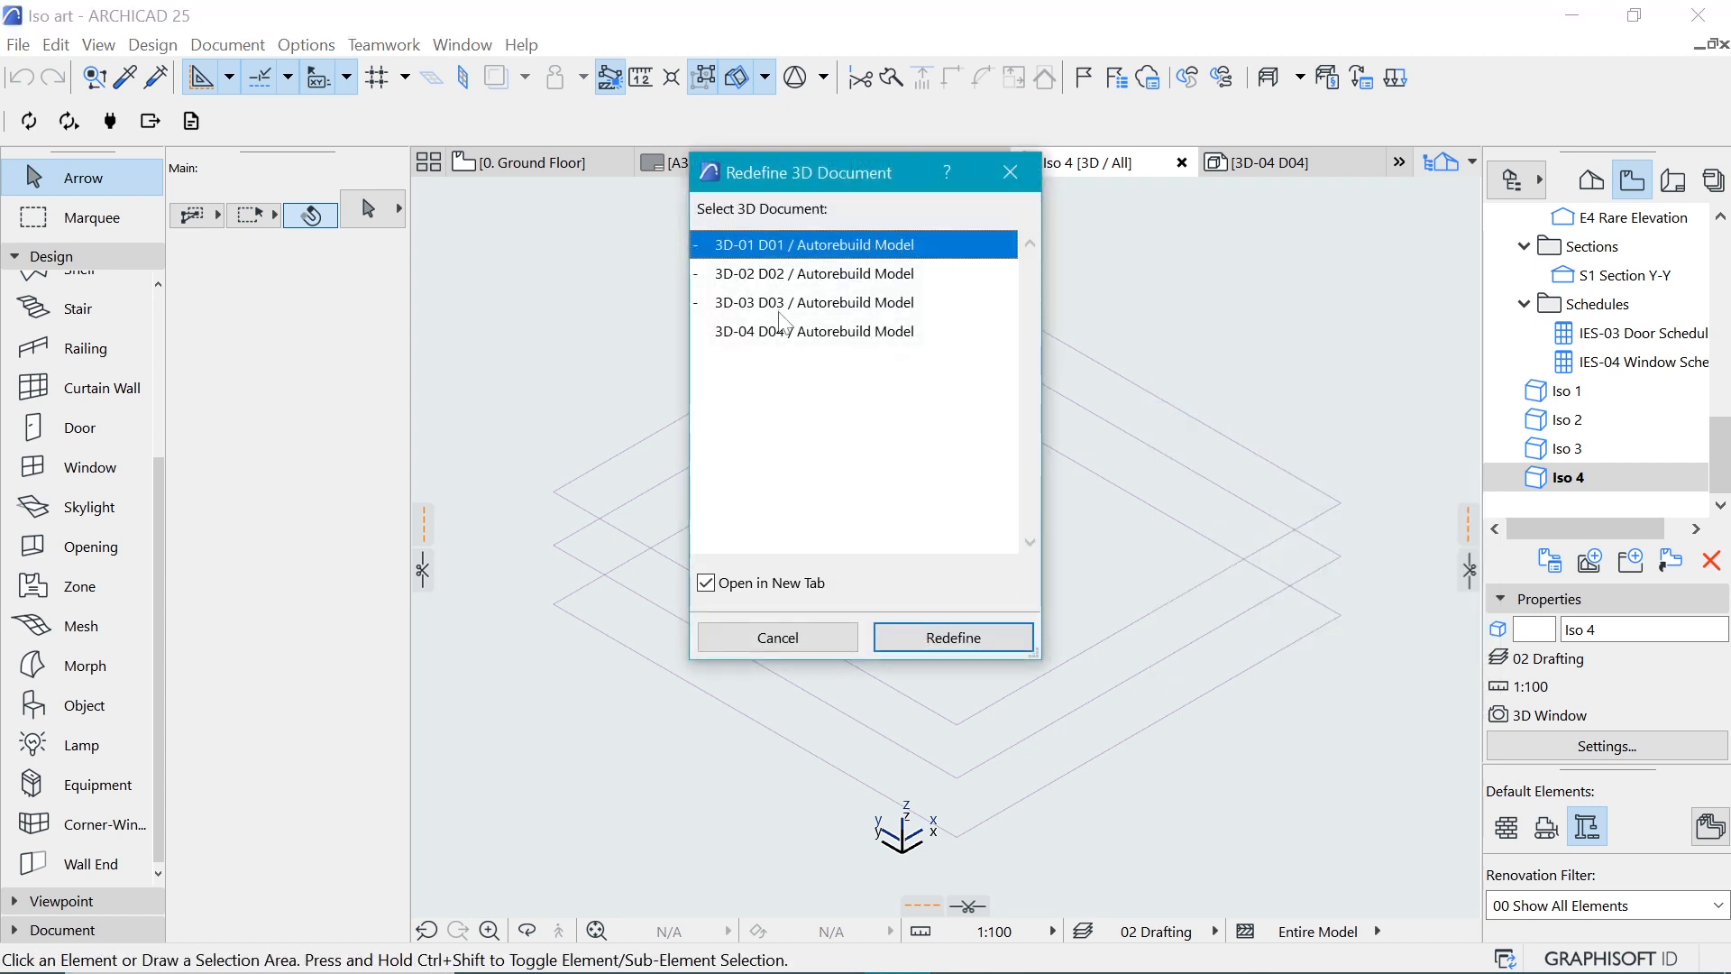
click(790, 332)
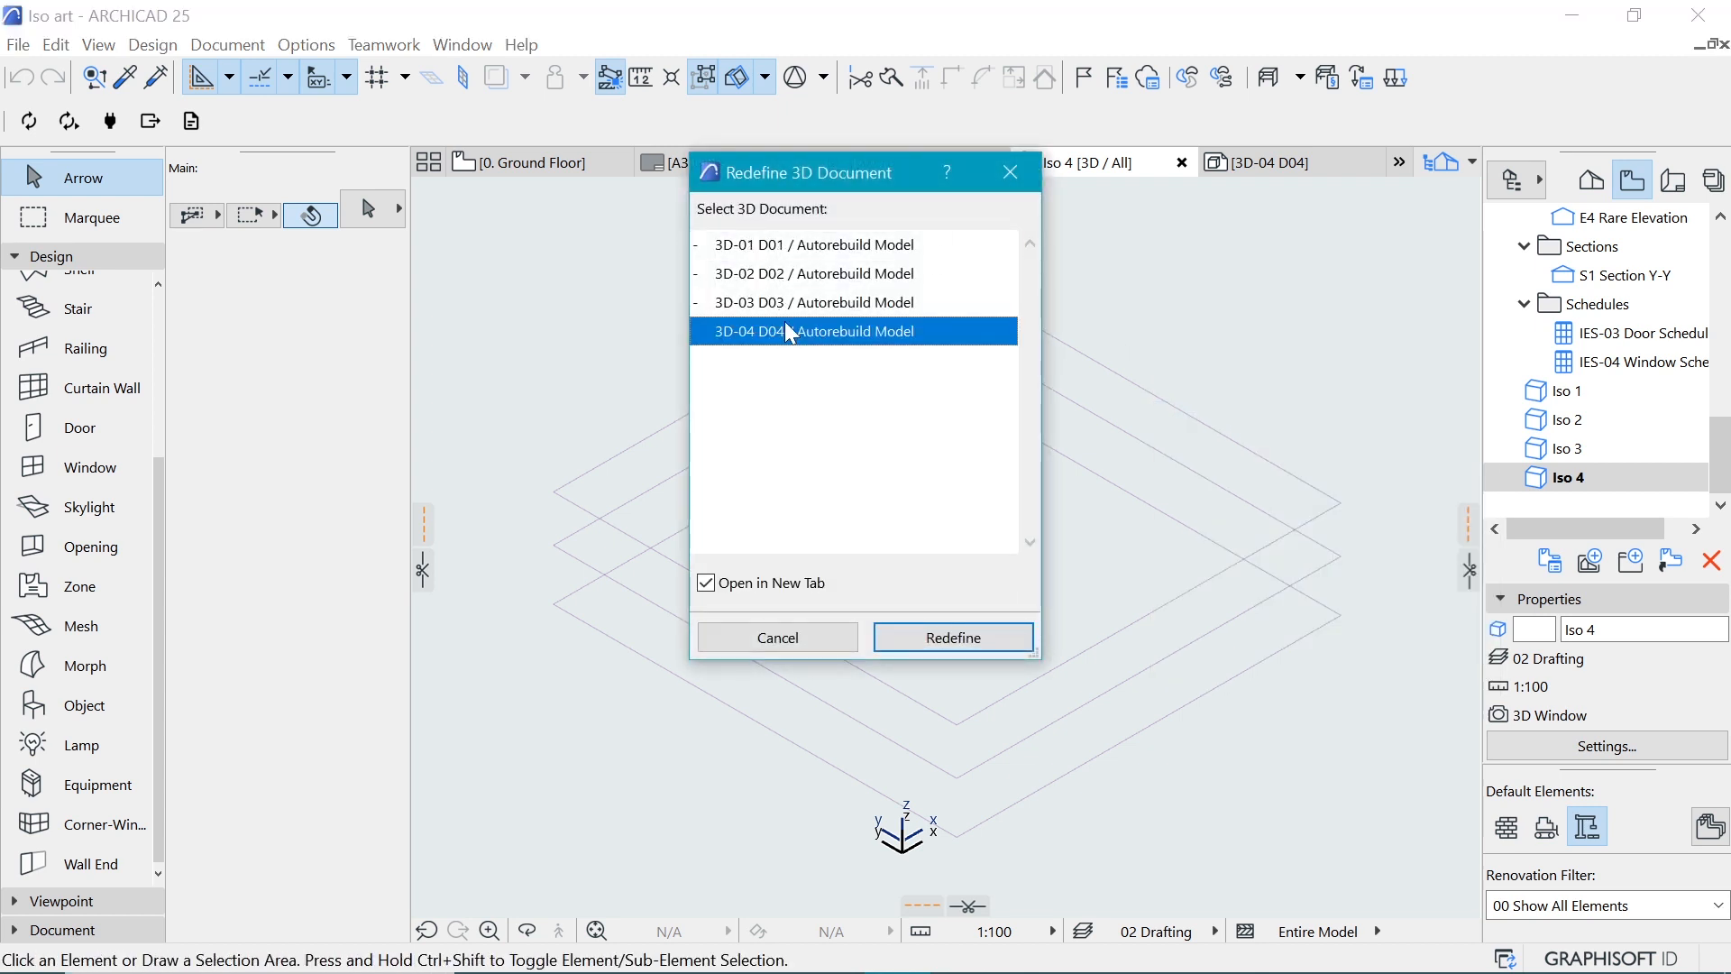
click(934, 638)
Step: Delete the standing man and walking man figures from the 3D-04 D04 document
click(1003, 364)
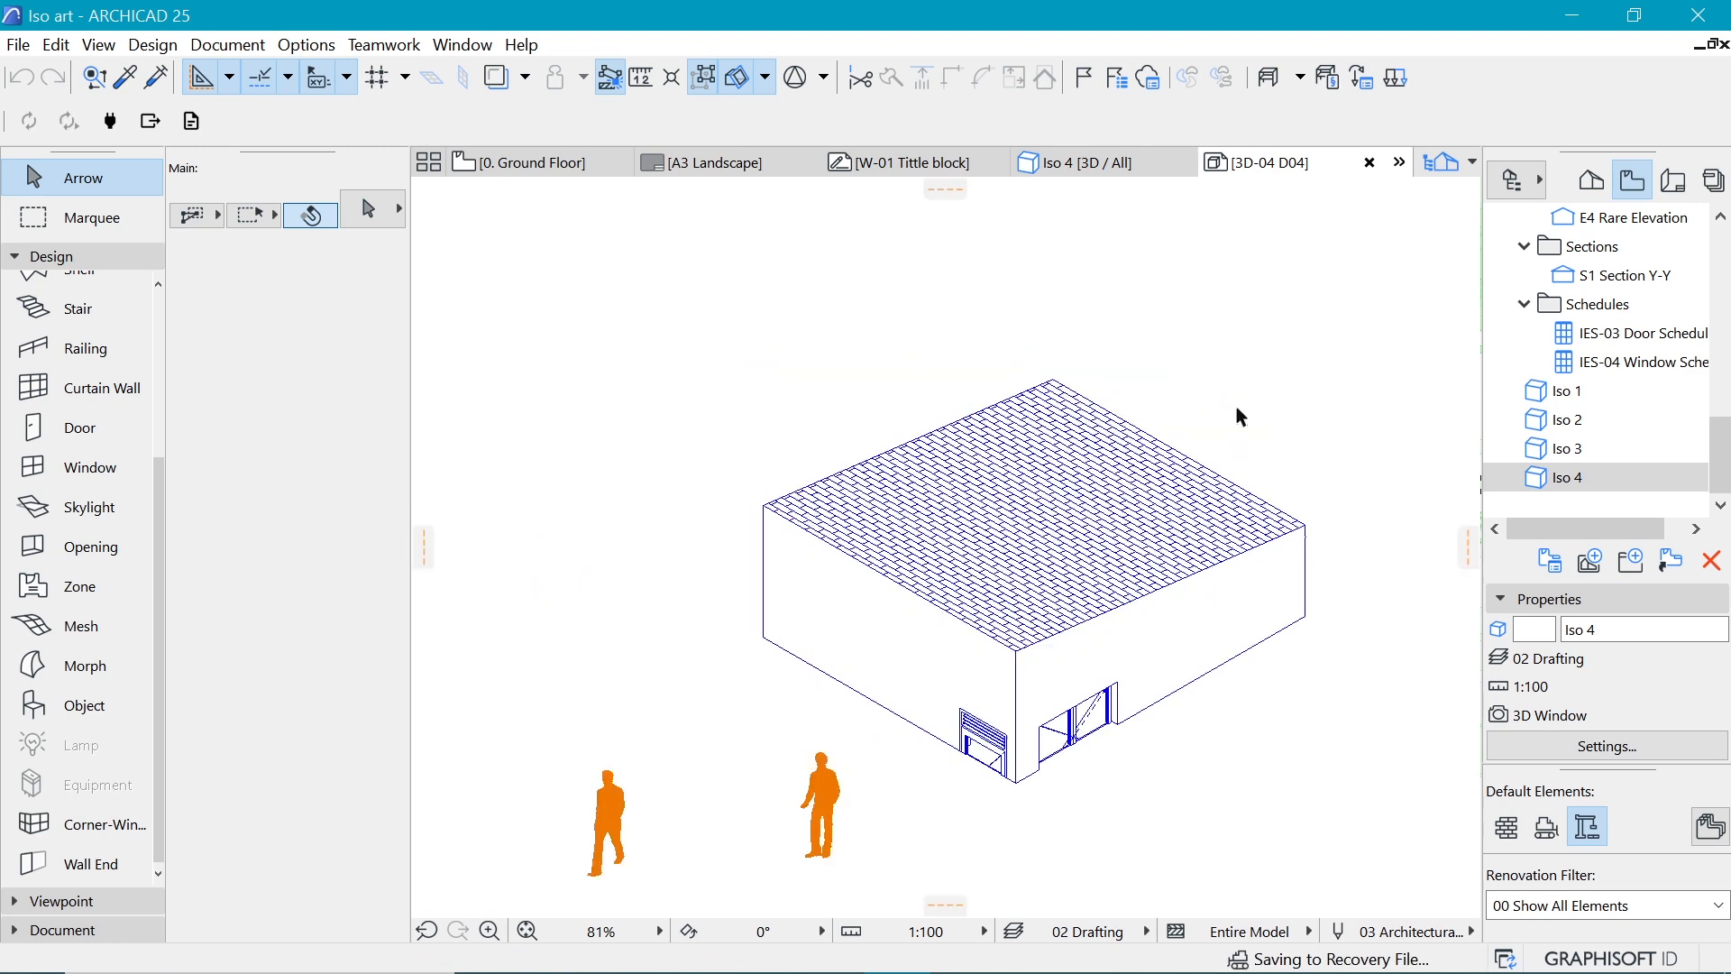
scroll(1063, 365, down, 3)
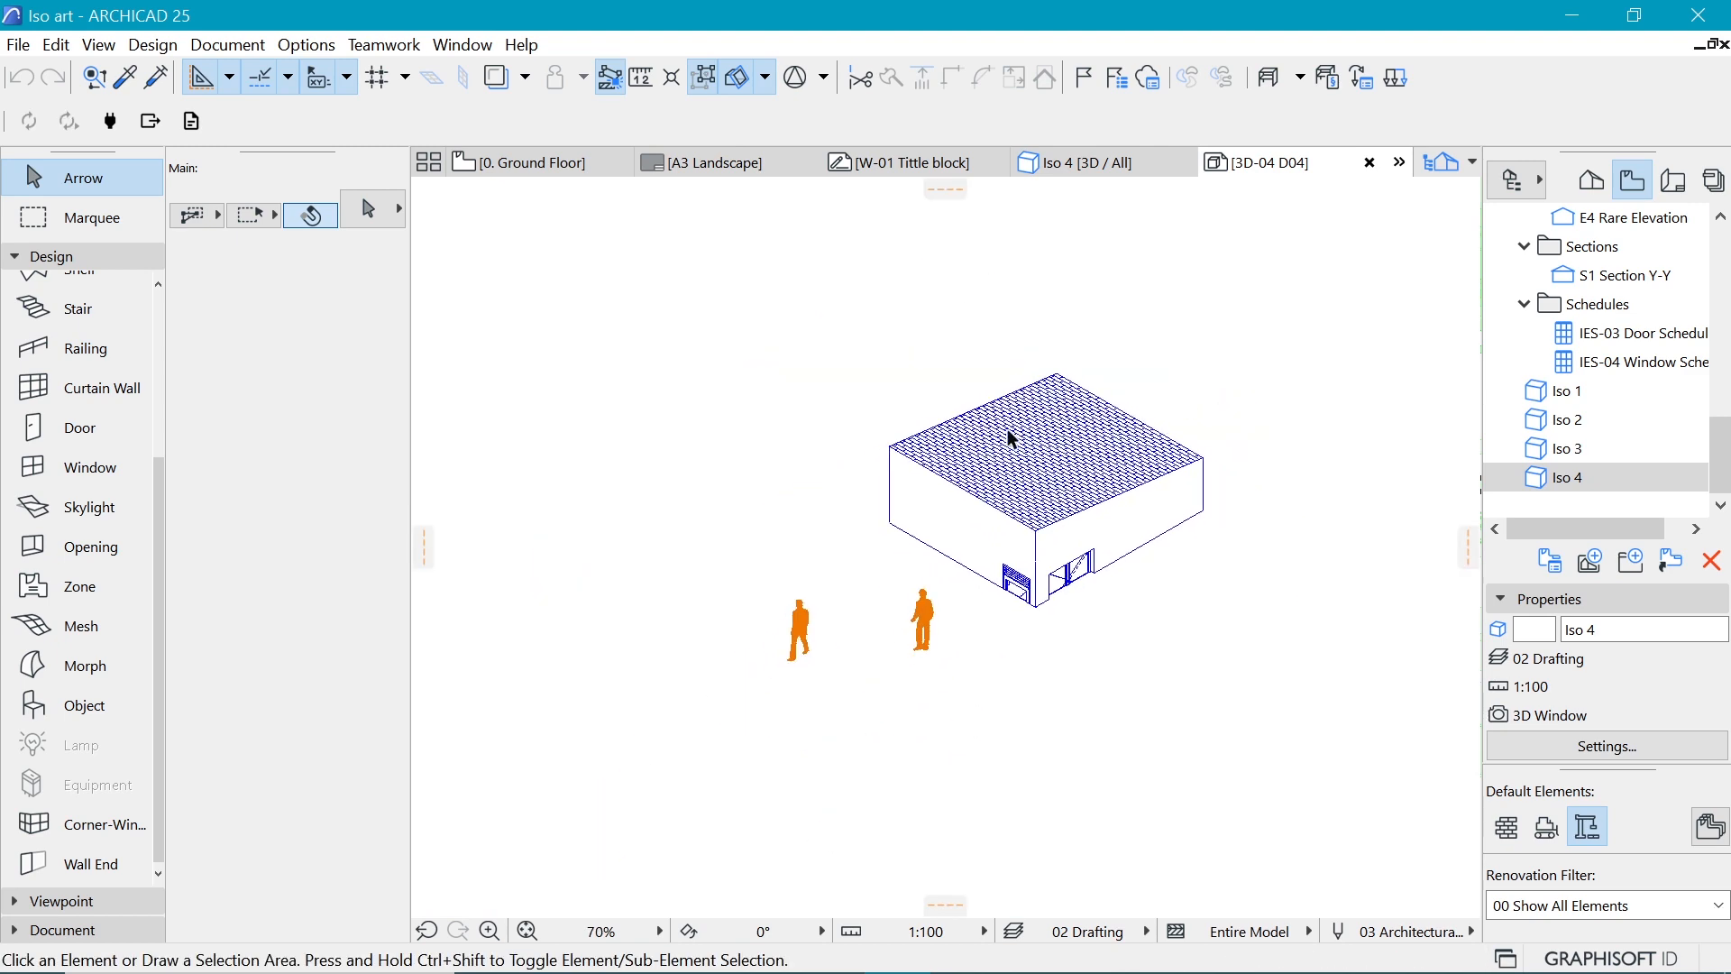
click(927, 599)
shift+click(801, 614)
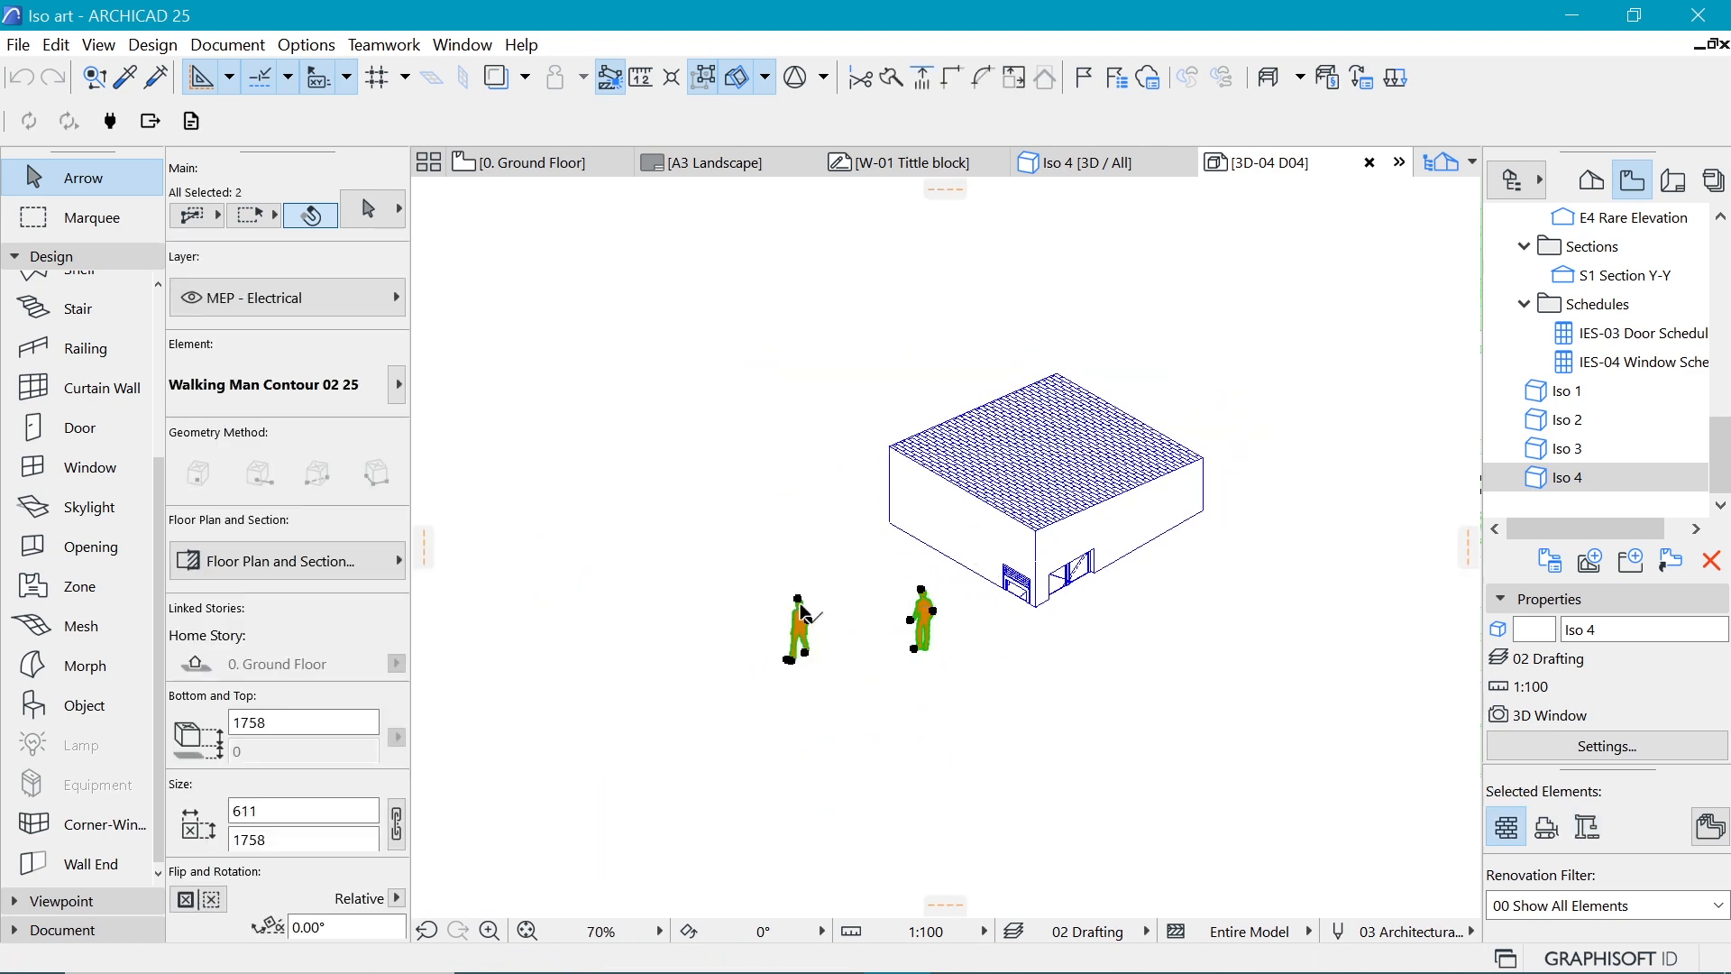
key(Delete)
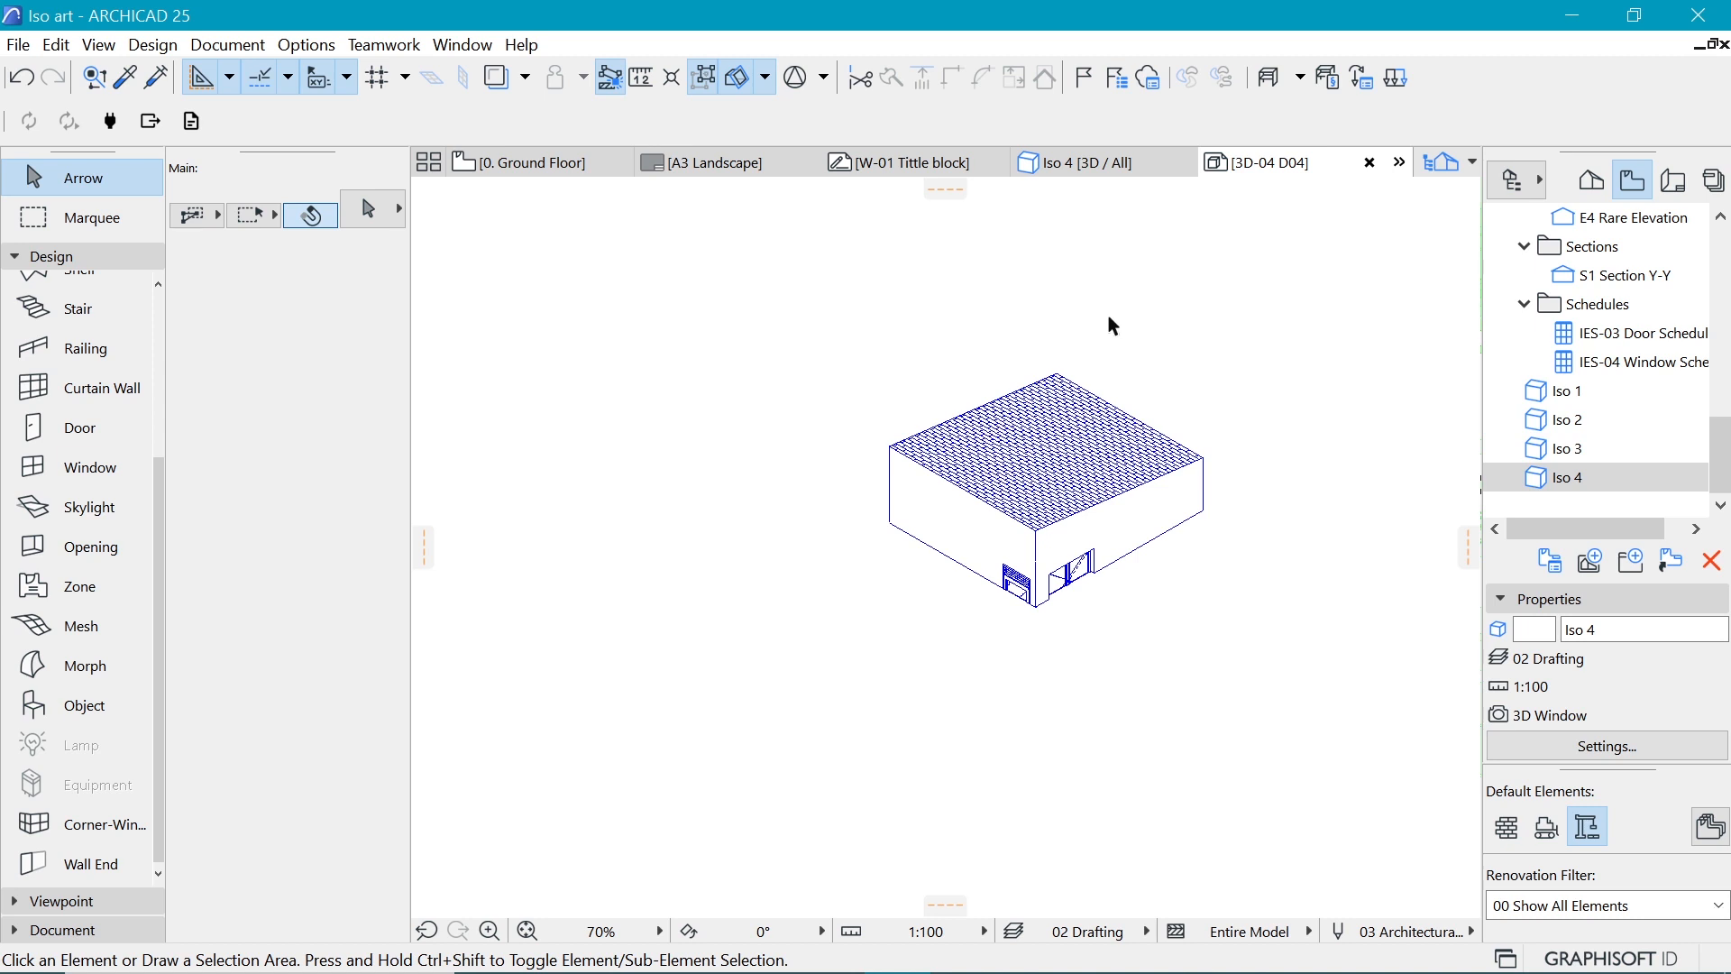
Step: Create a new layout named Iso art in the layout book using the A1 Landscape master
click(1675, 184)
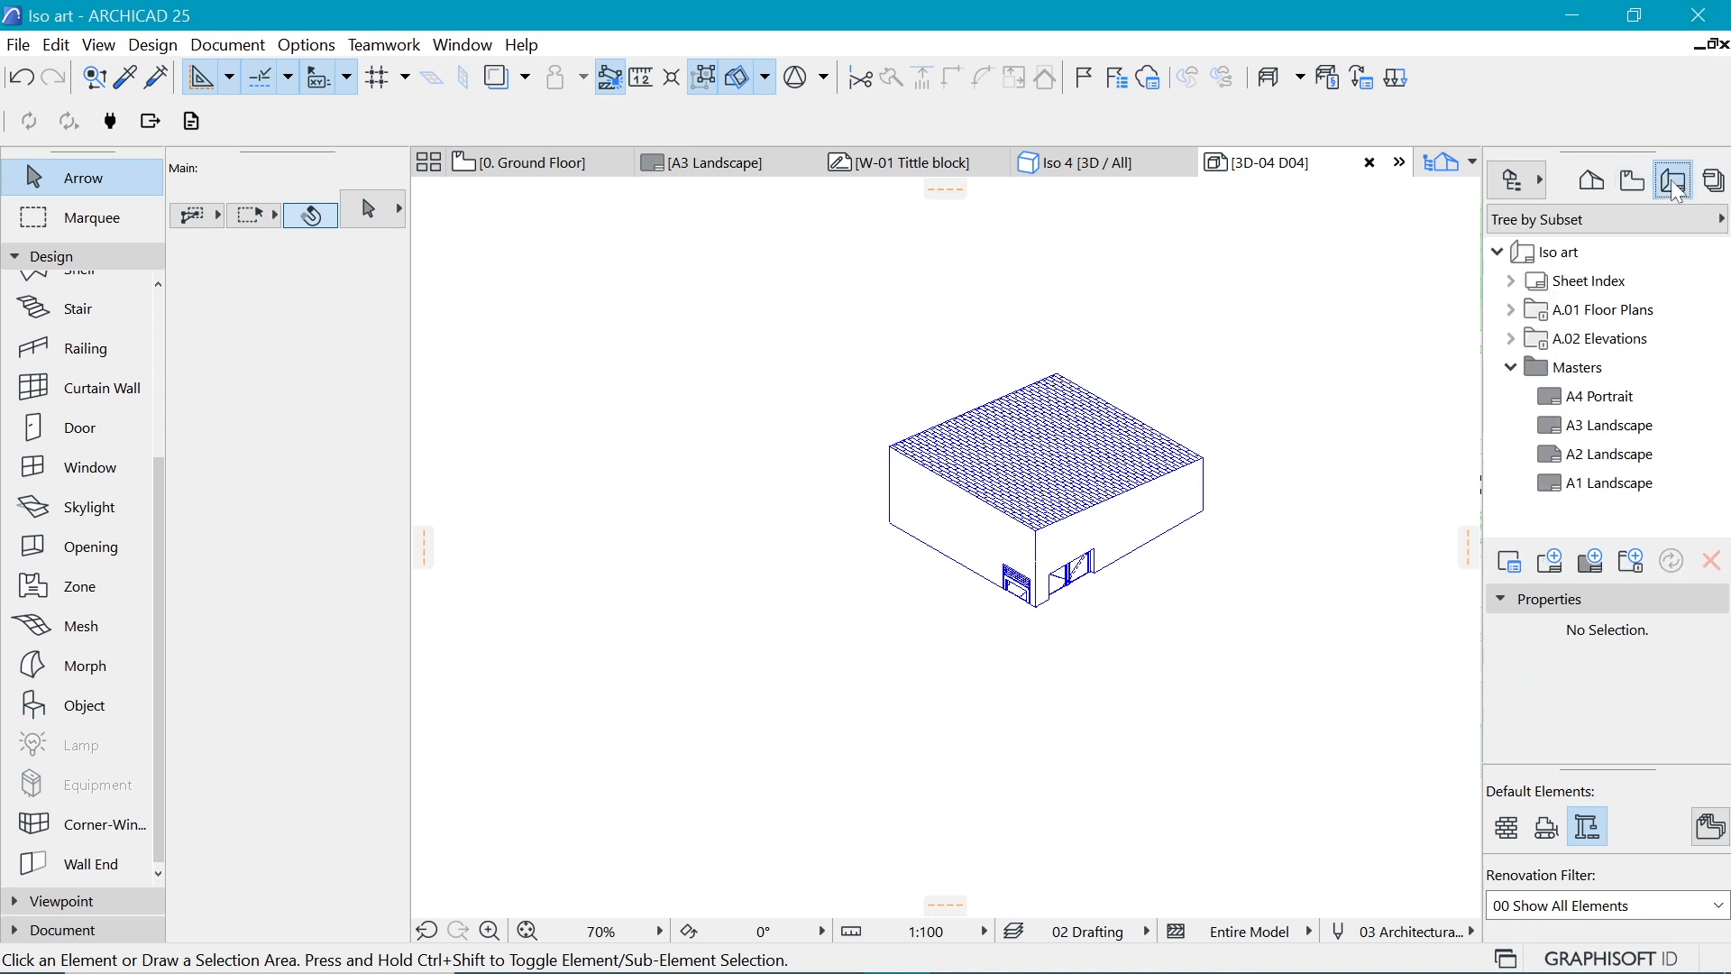
click(1540, 257)
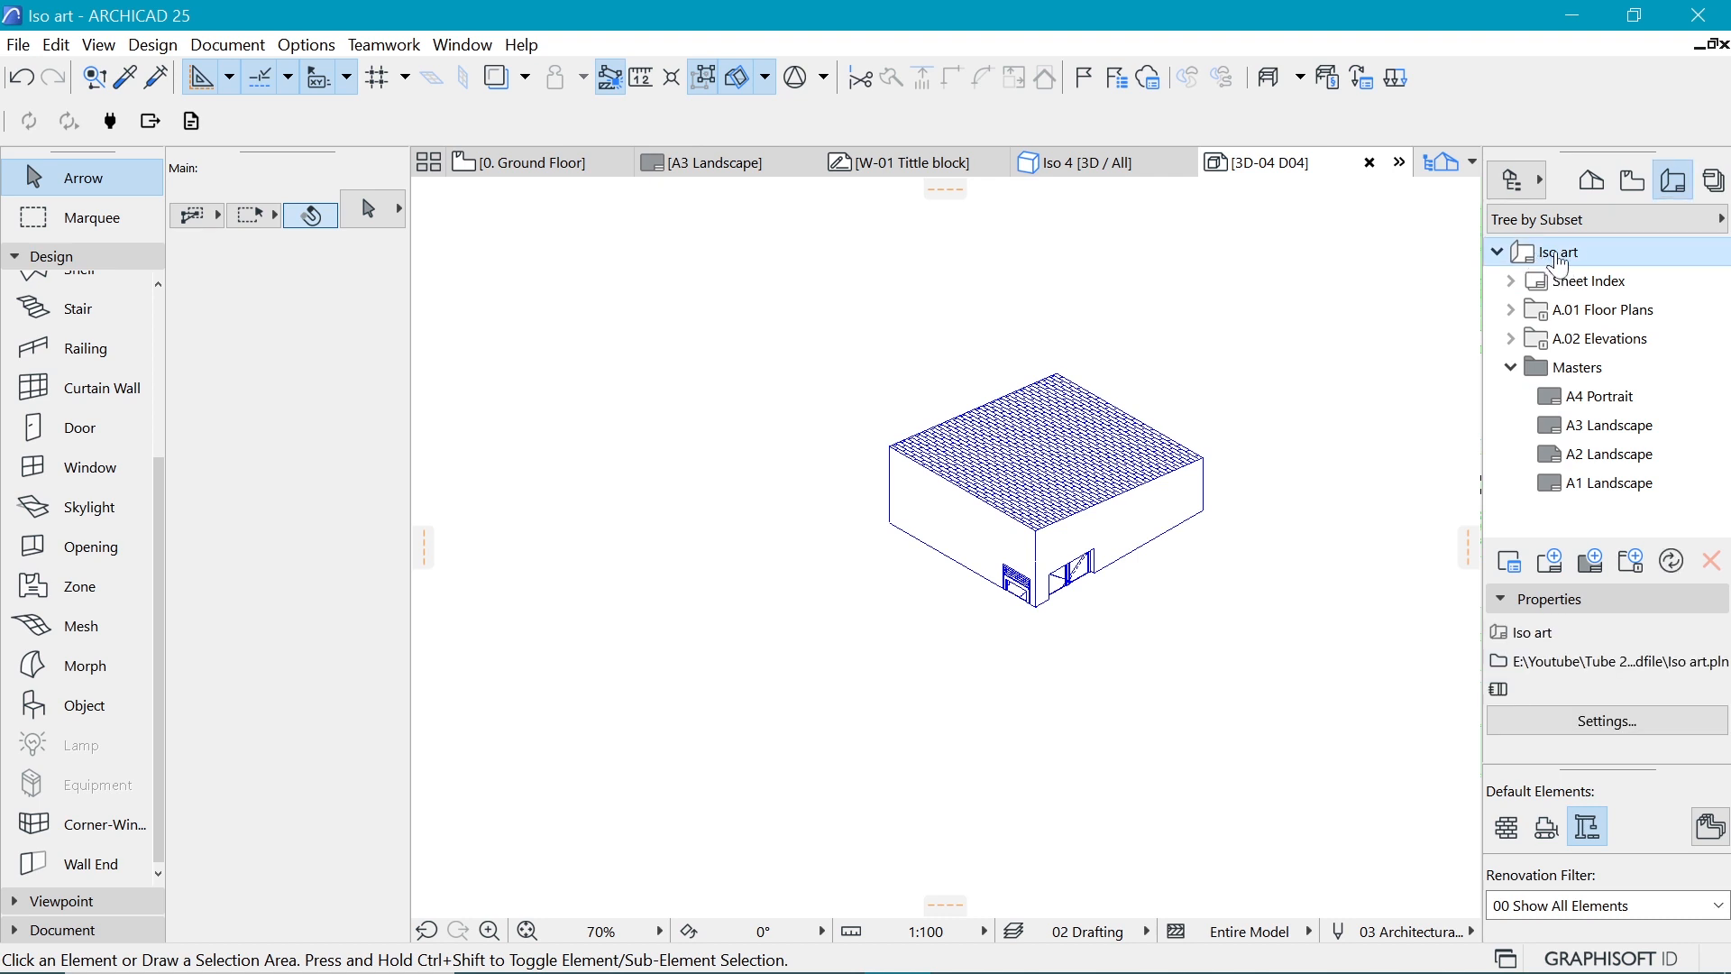
right_click(1558, 264)
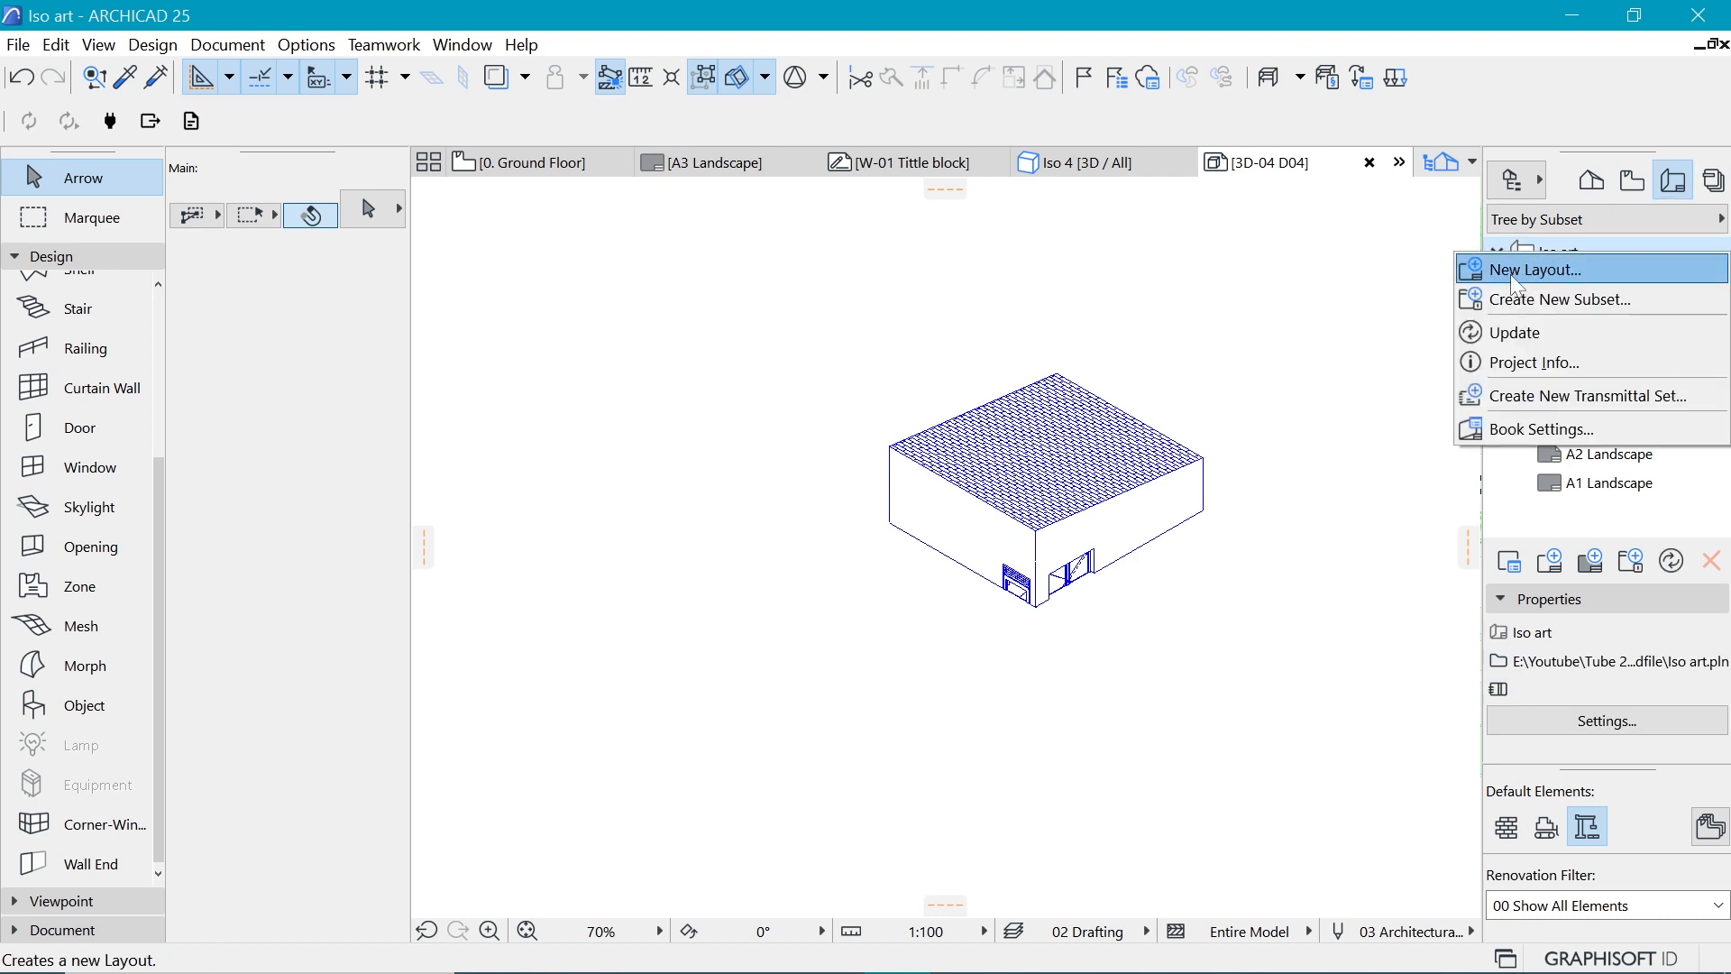
click(1512, 276)
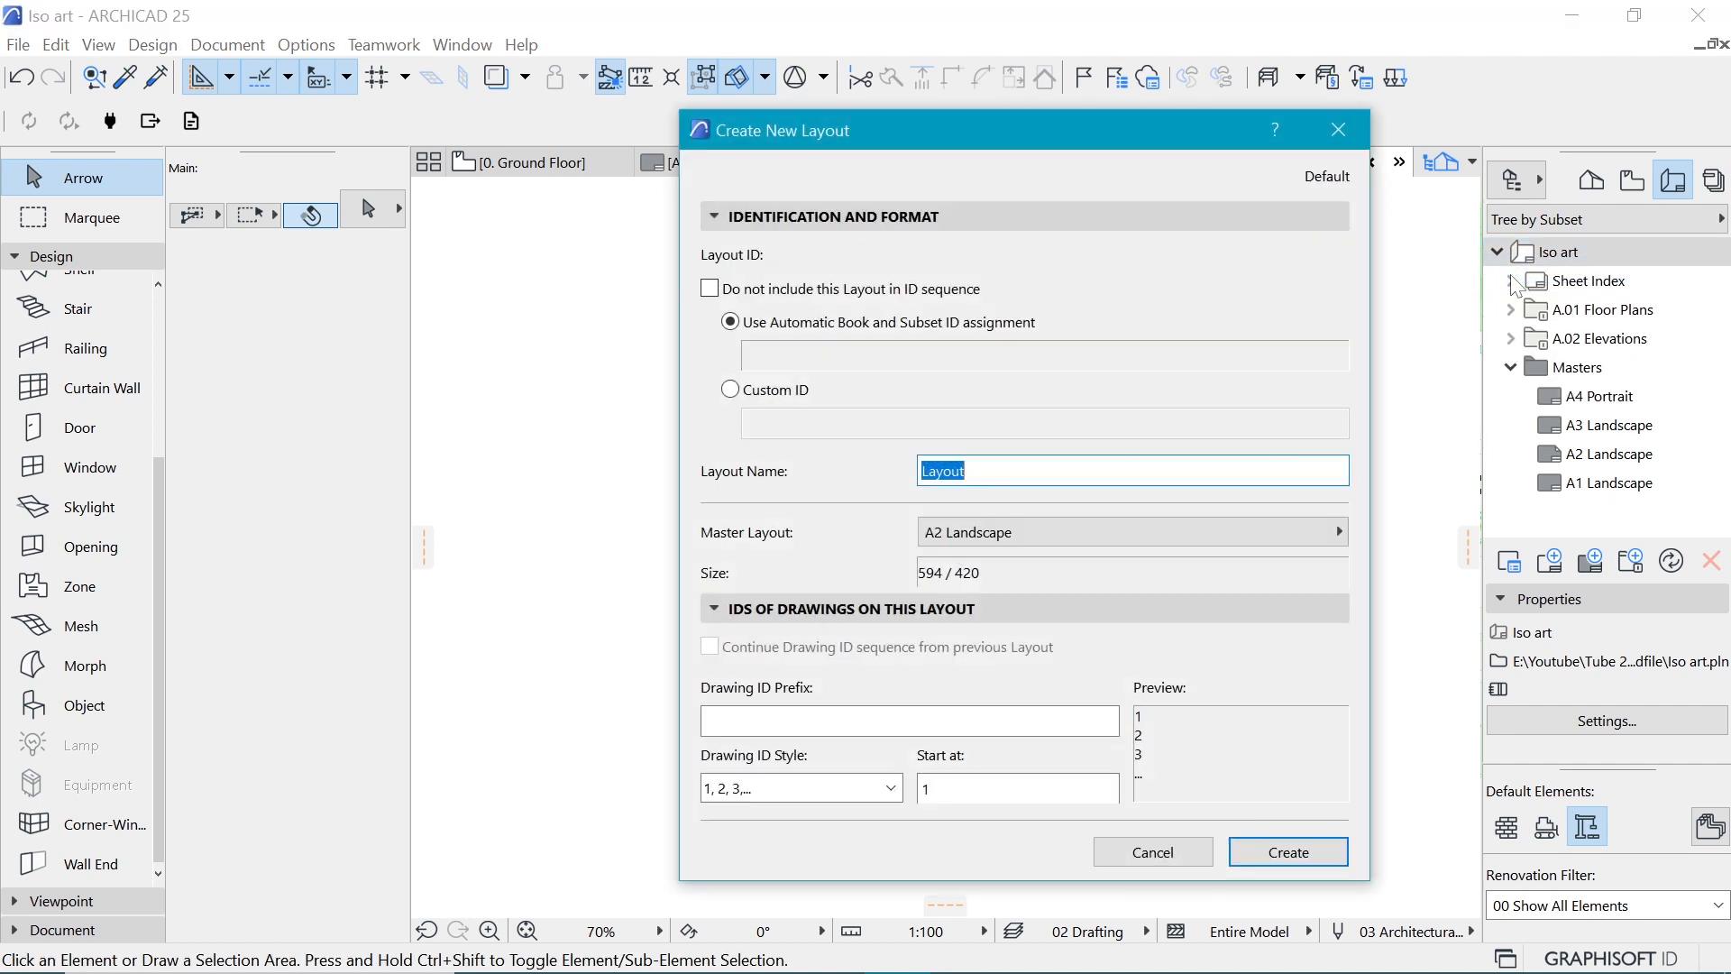
click(1080, 533)
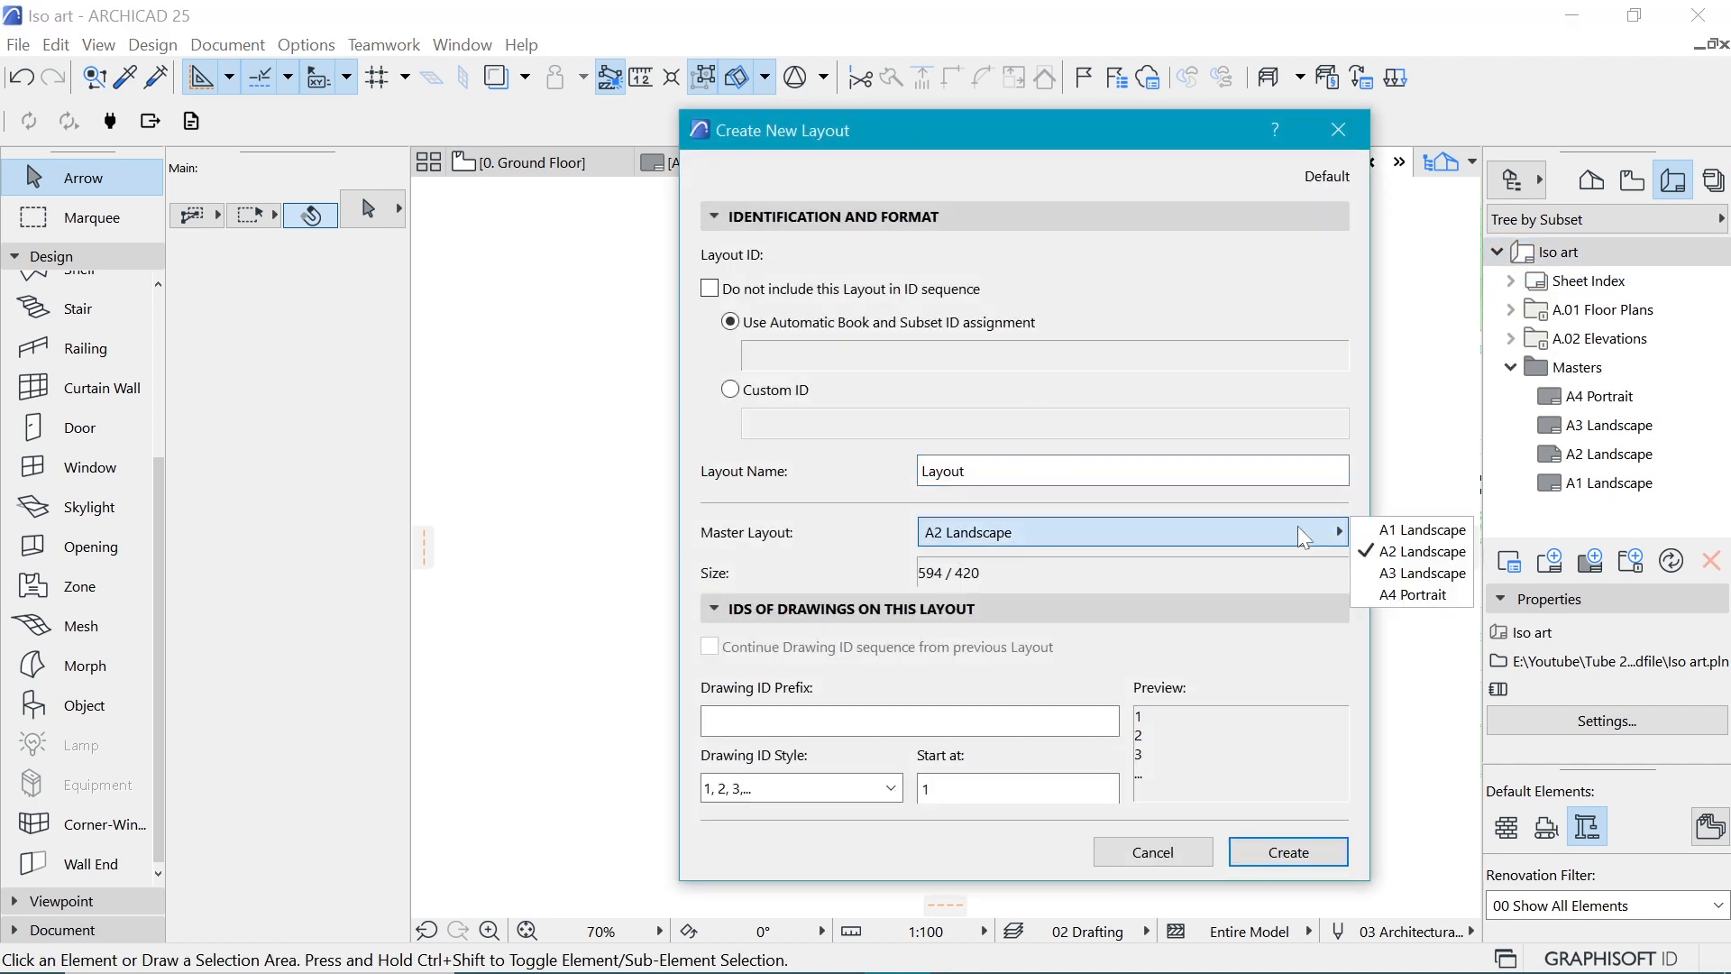
click(1413, 532)
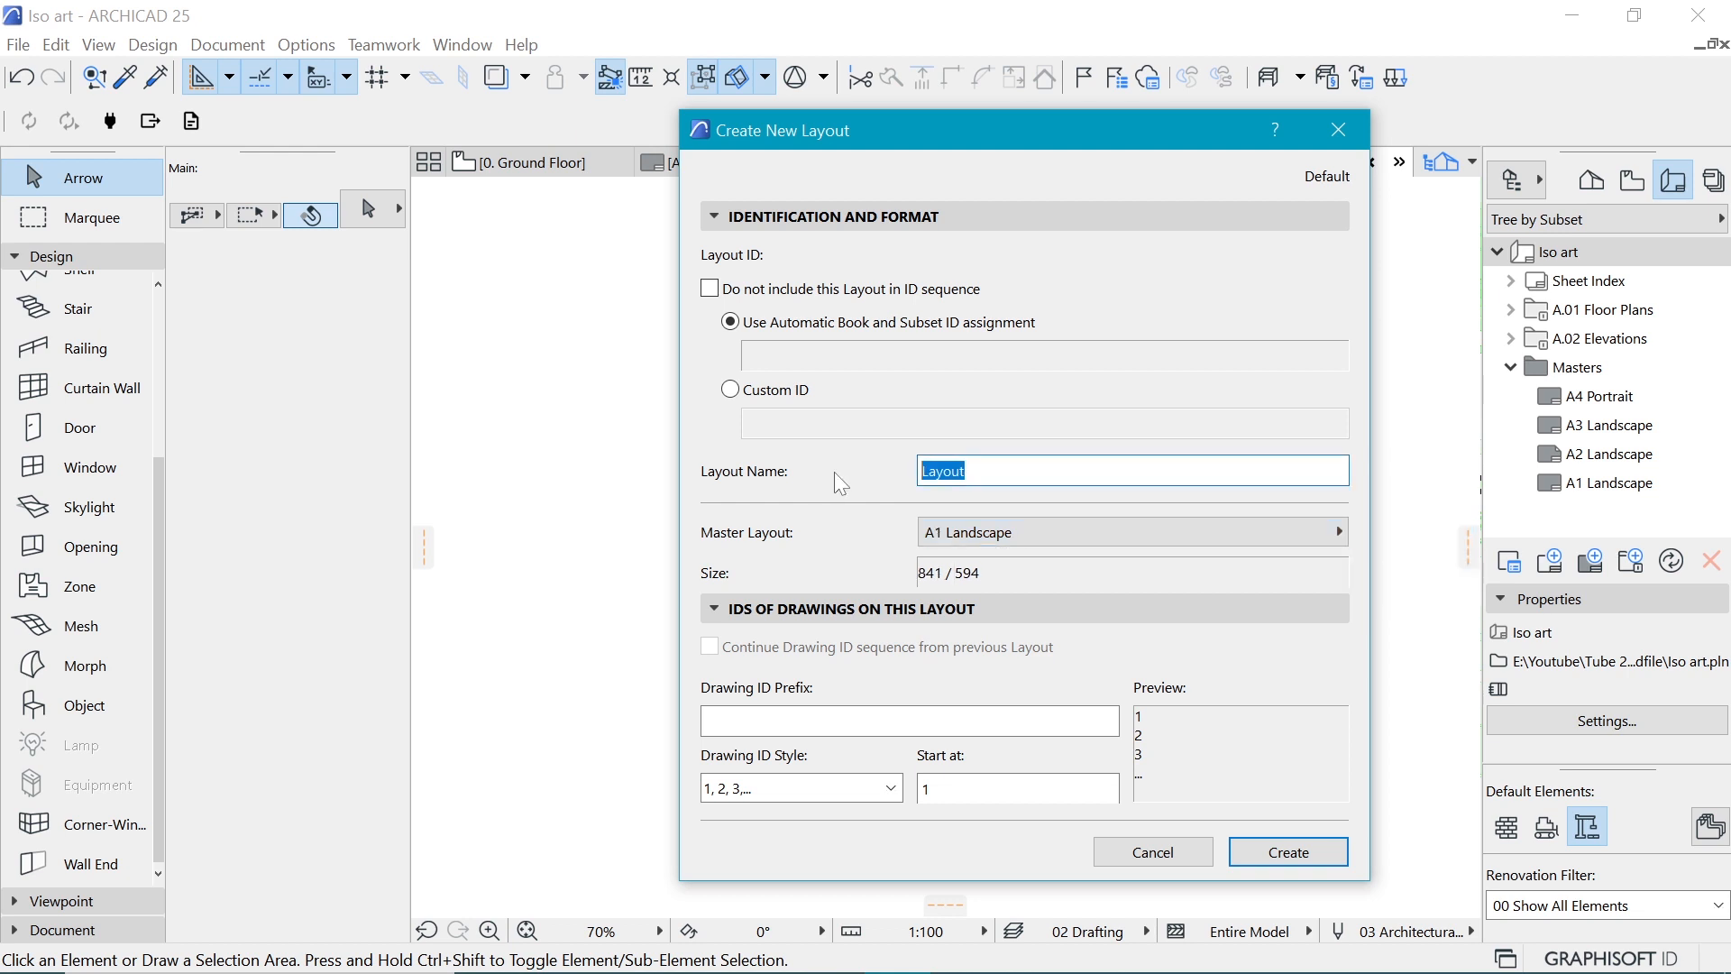
text(Iso art)
click(1289, 852)
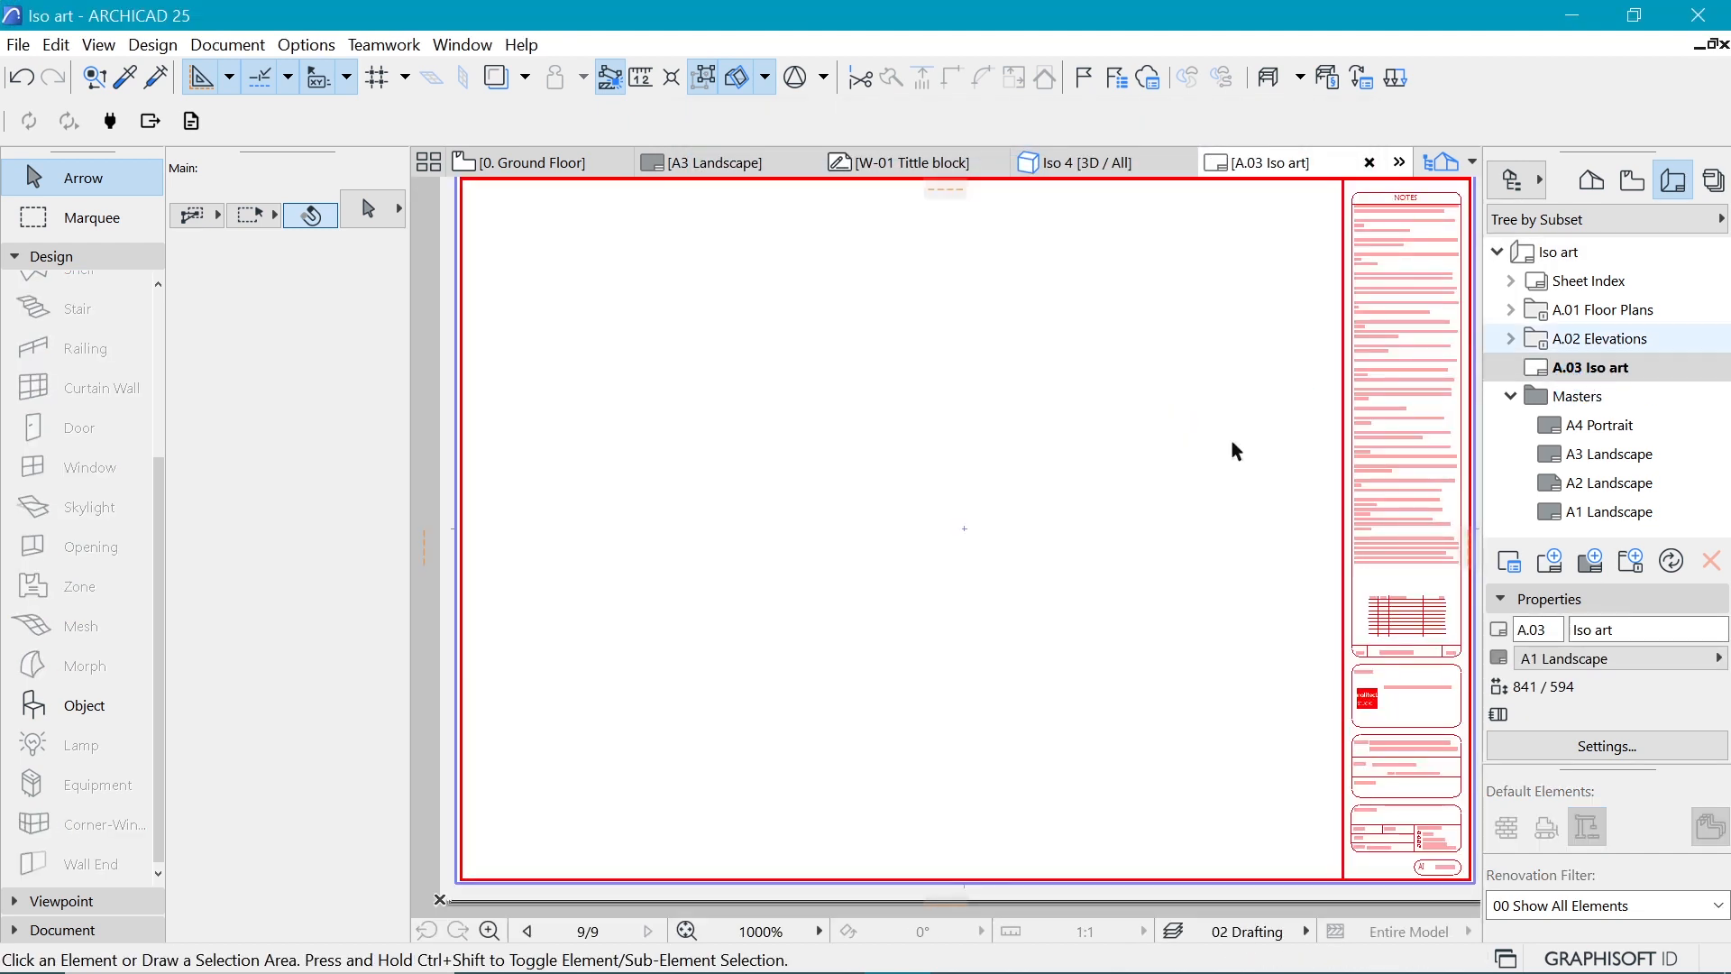
Step: Place the four 3D documents, 3D-01 D01 through 3D-04 D04, on the A.03 Iso art layout
scroll(844, 702, up, 1)
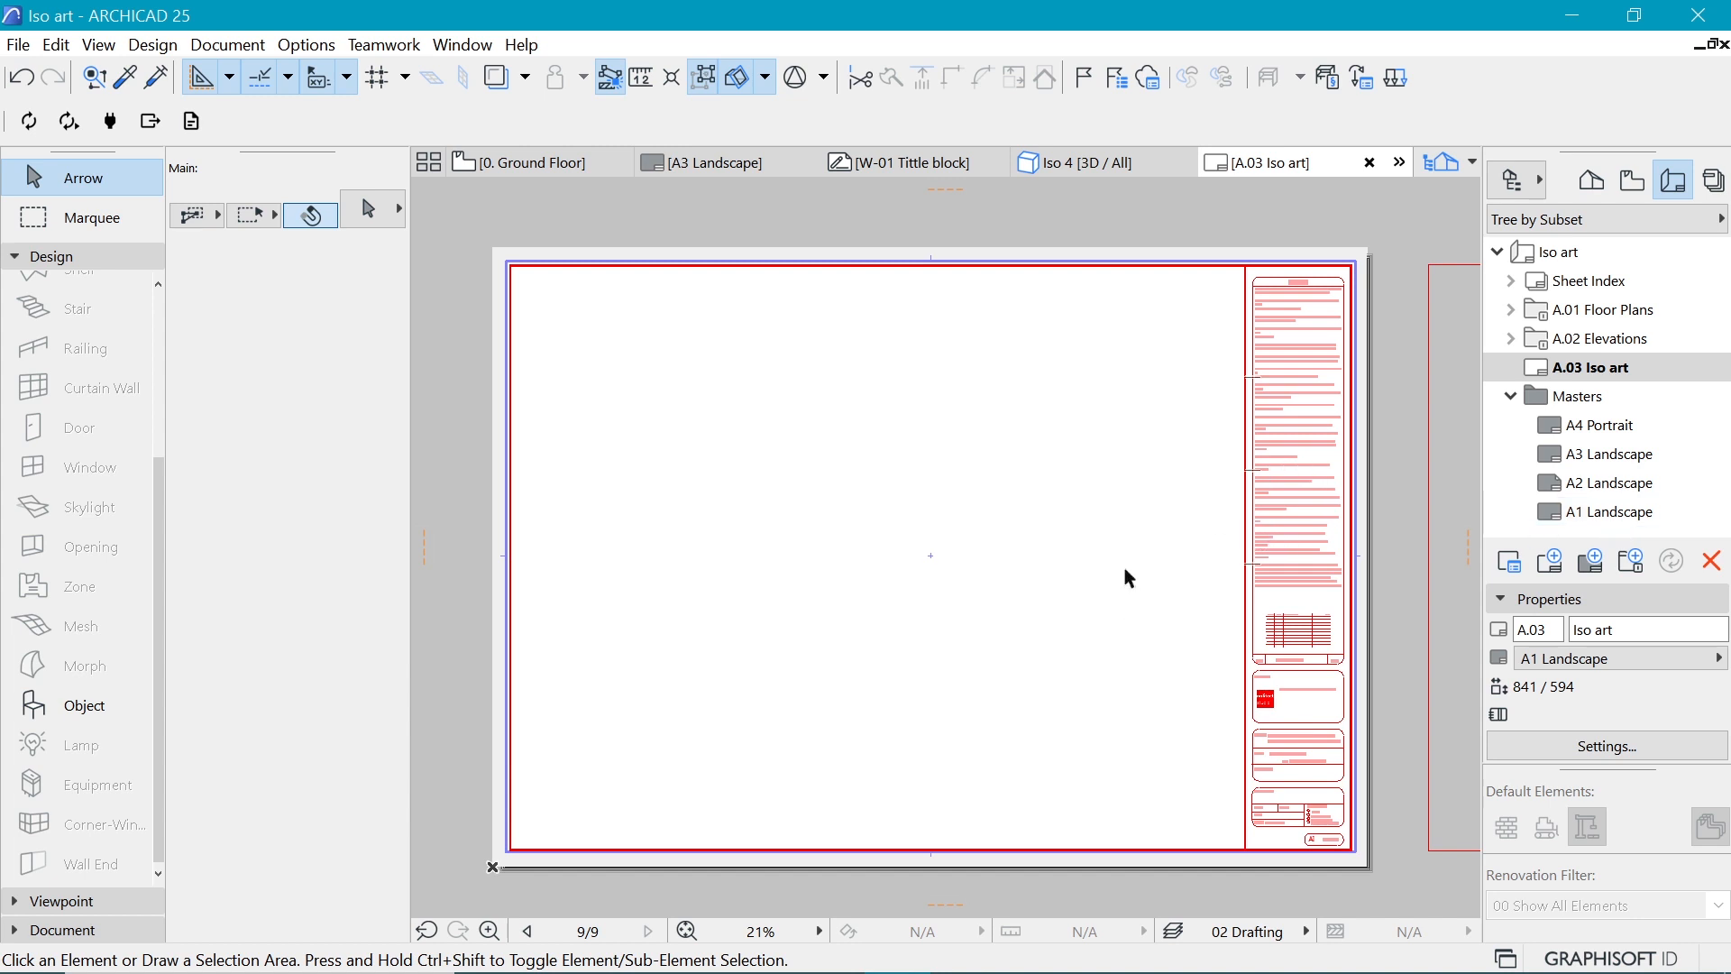
click(1632, 181)
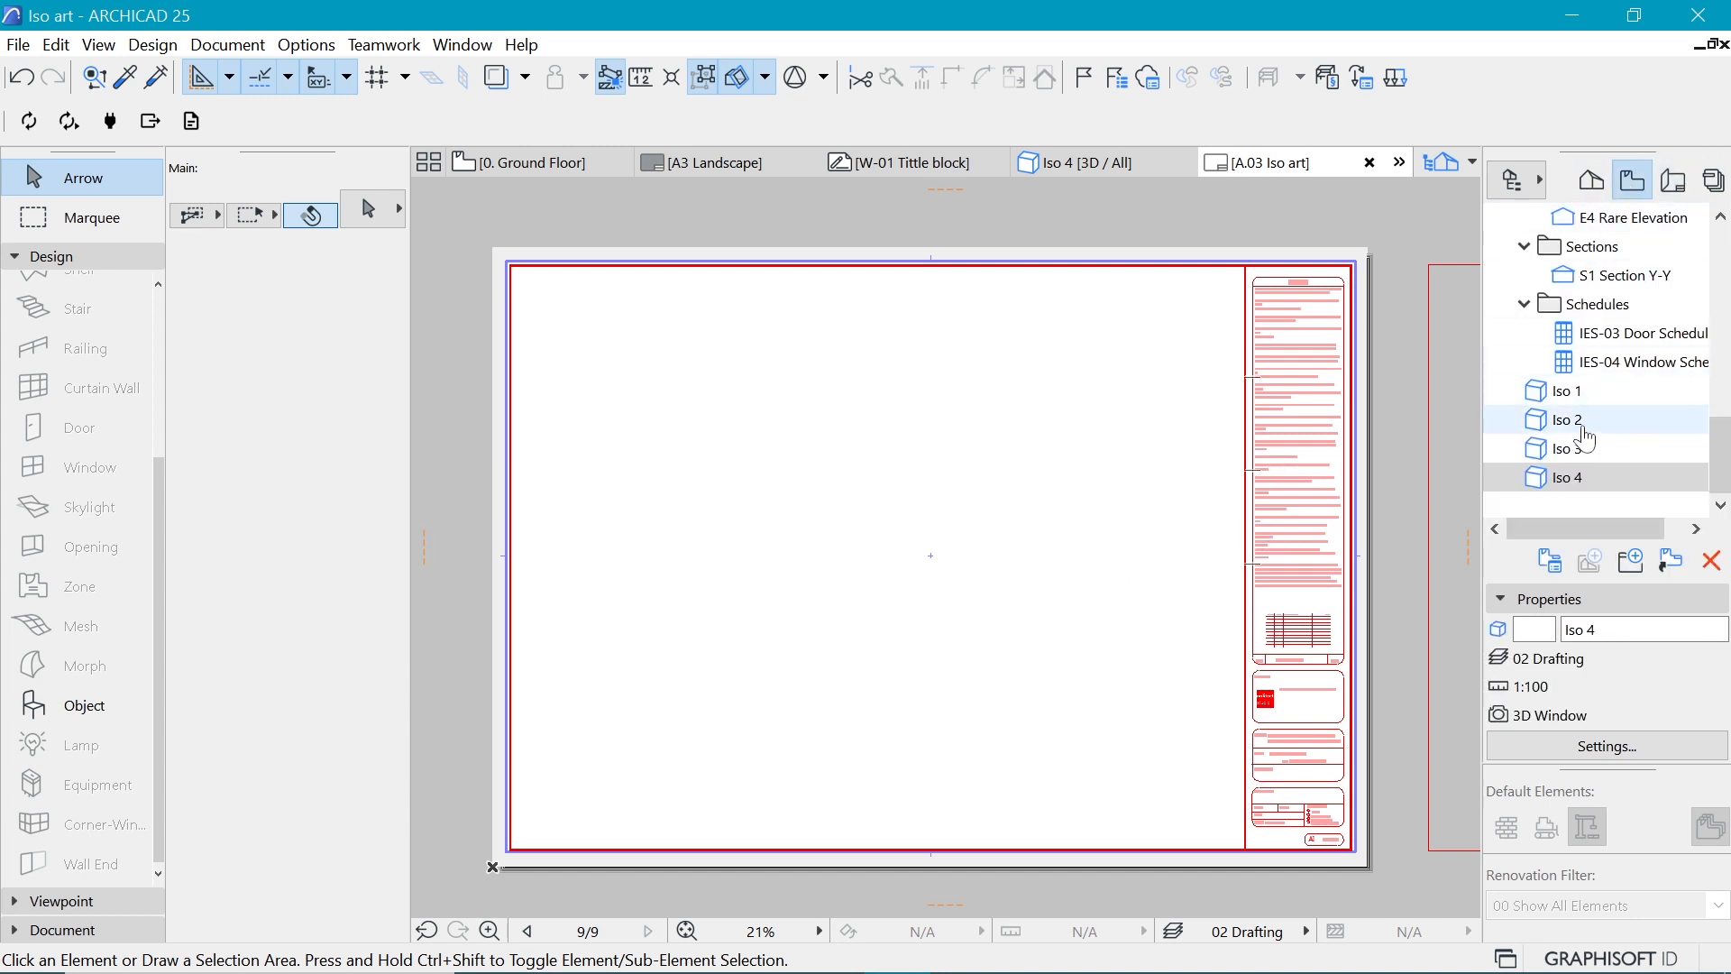
click(1592, 180)
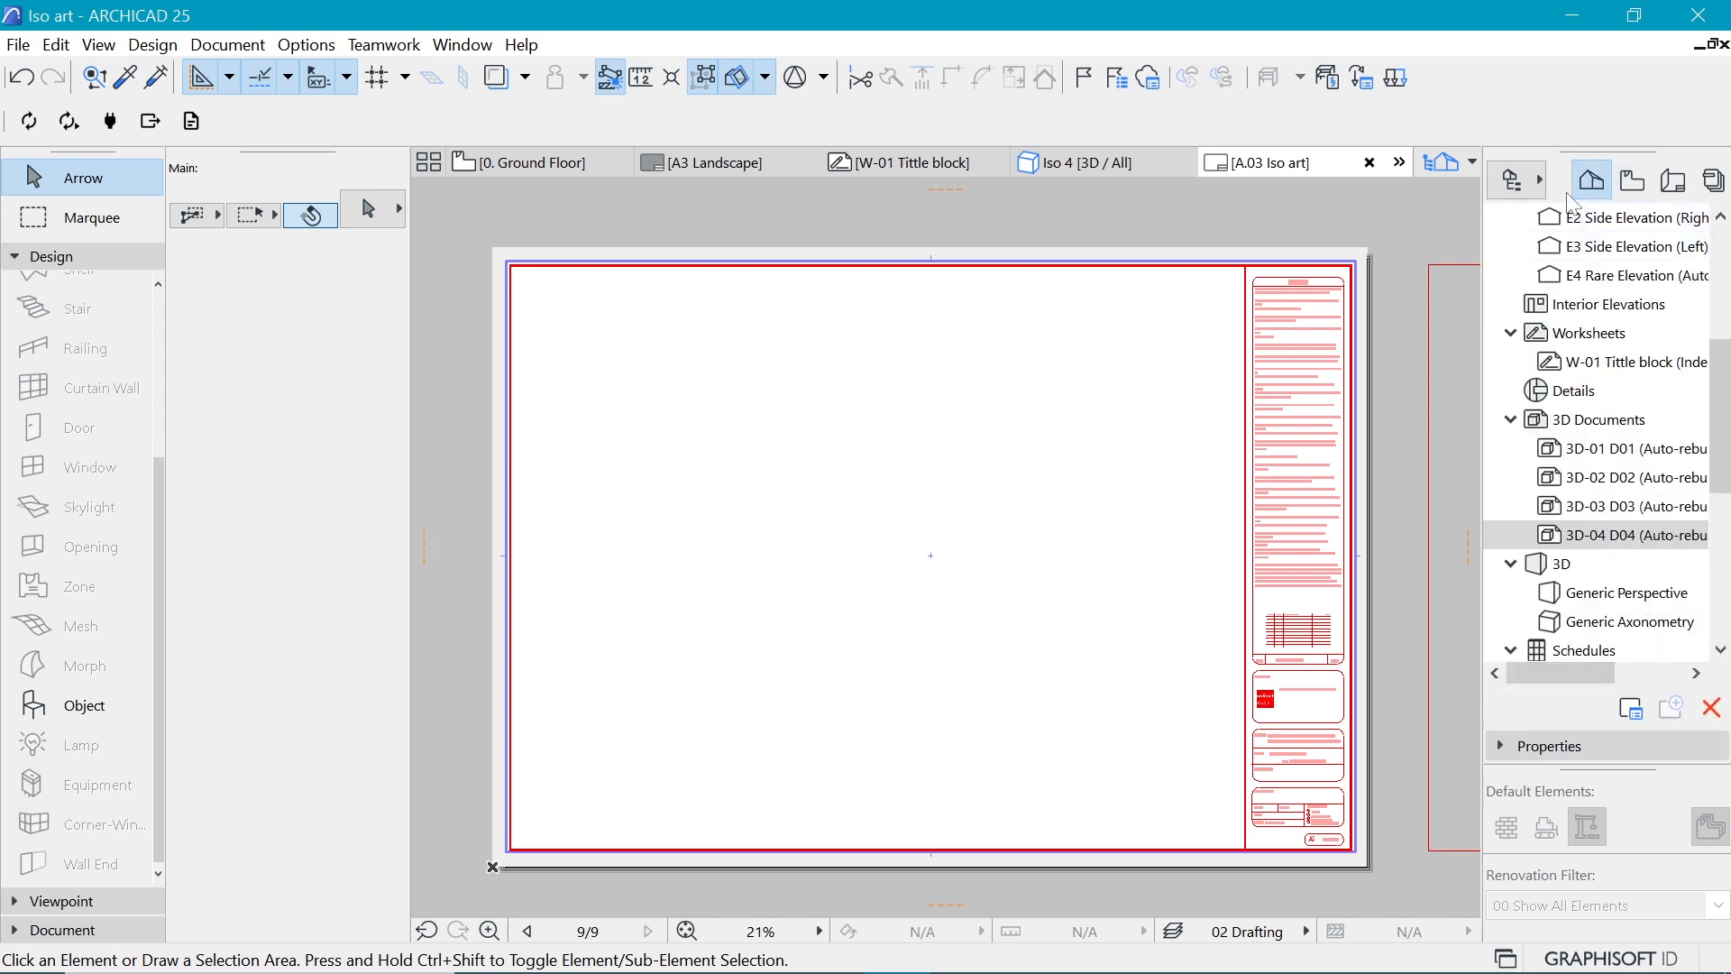
click(1610, 448)
shift+click(1614, 536)
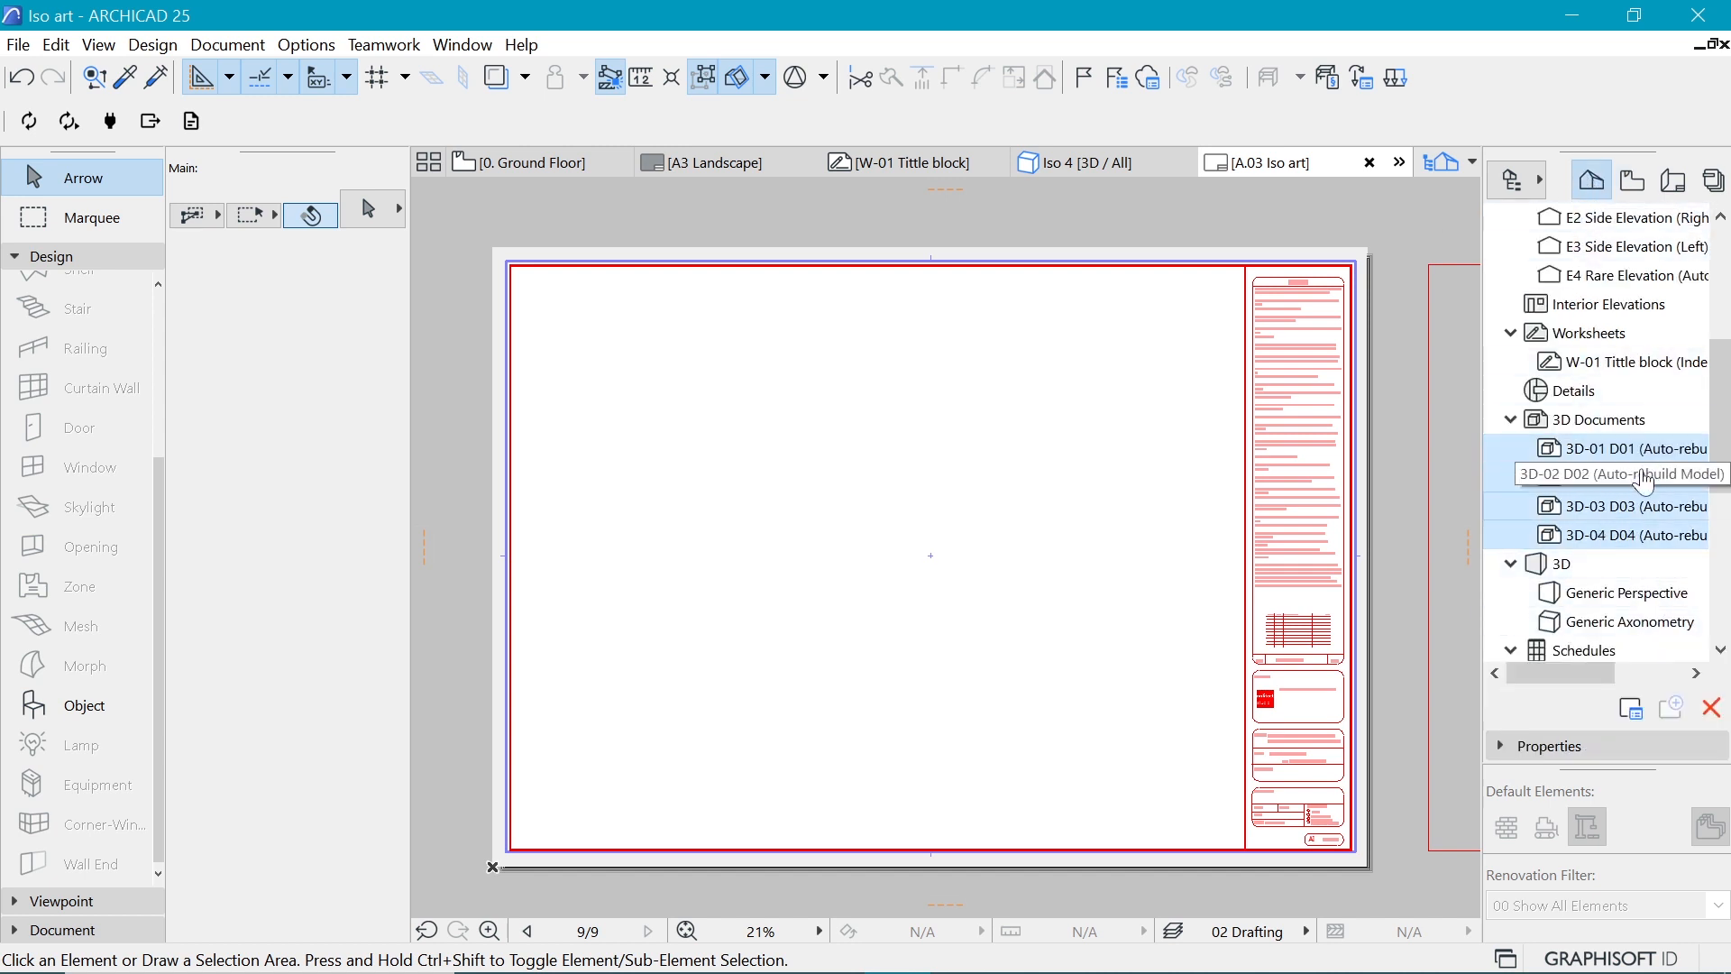
scroll(1188, 453, down, 2)
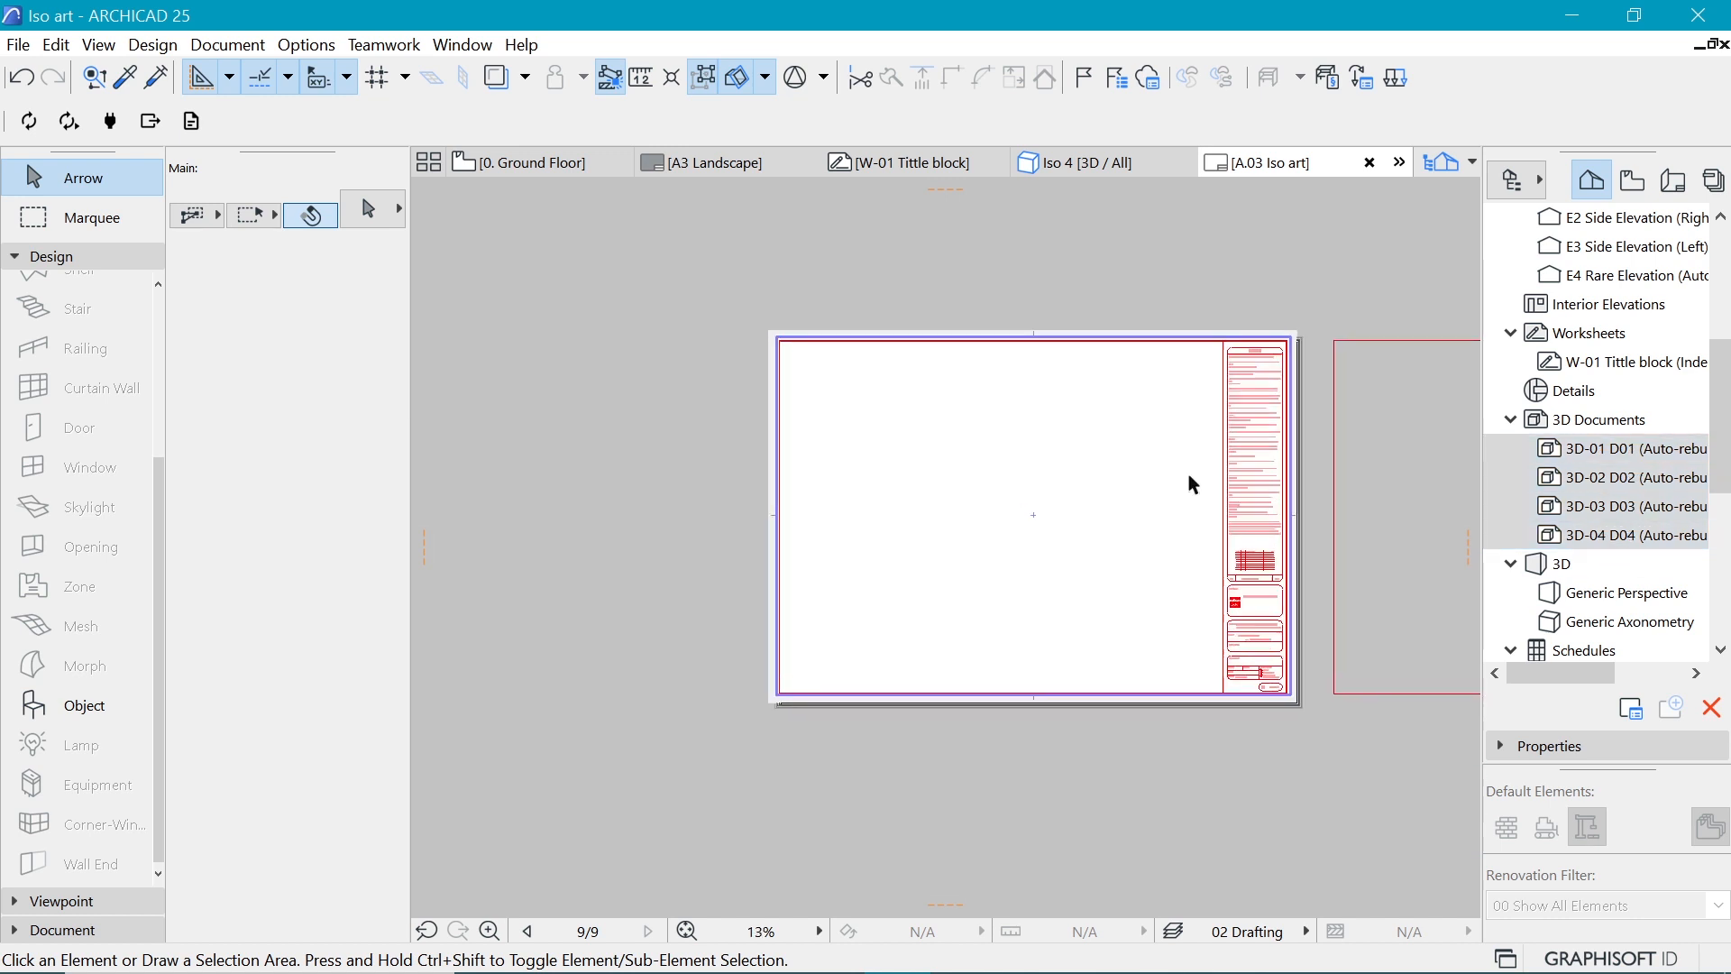
drag(1584, 456, 980, 439)
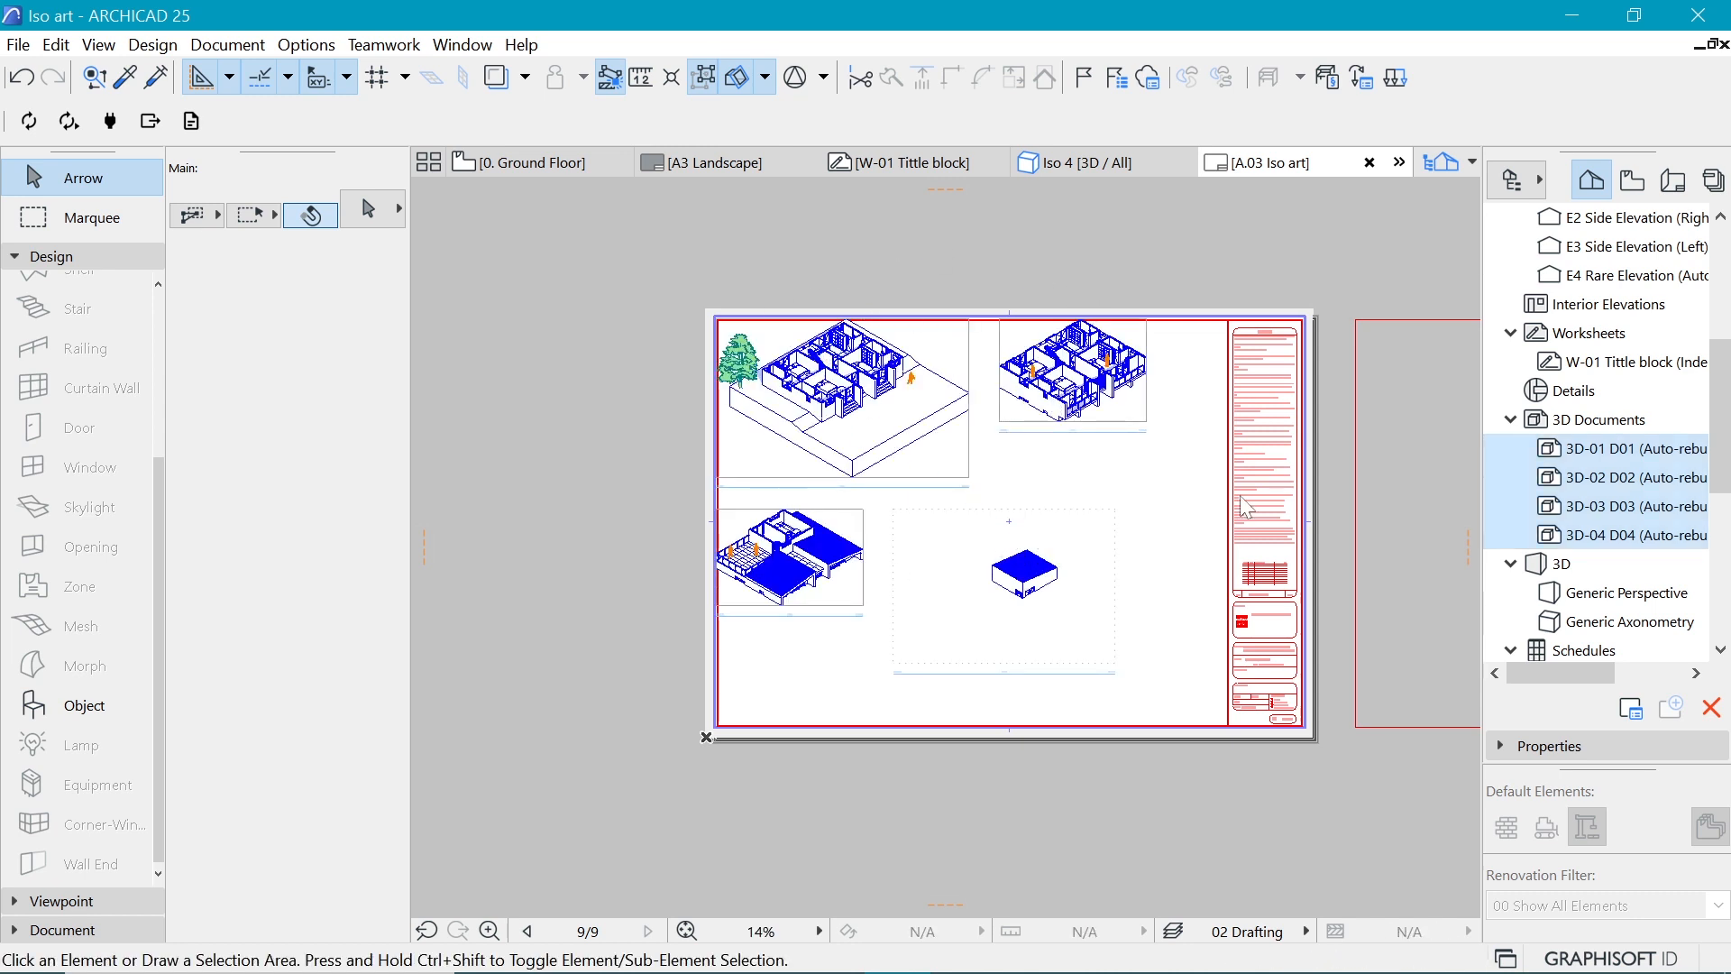
Step: Set all four placed drawings to No Title and their frame behavior to Fit Frame to drawing
click(691, 262)
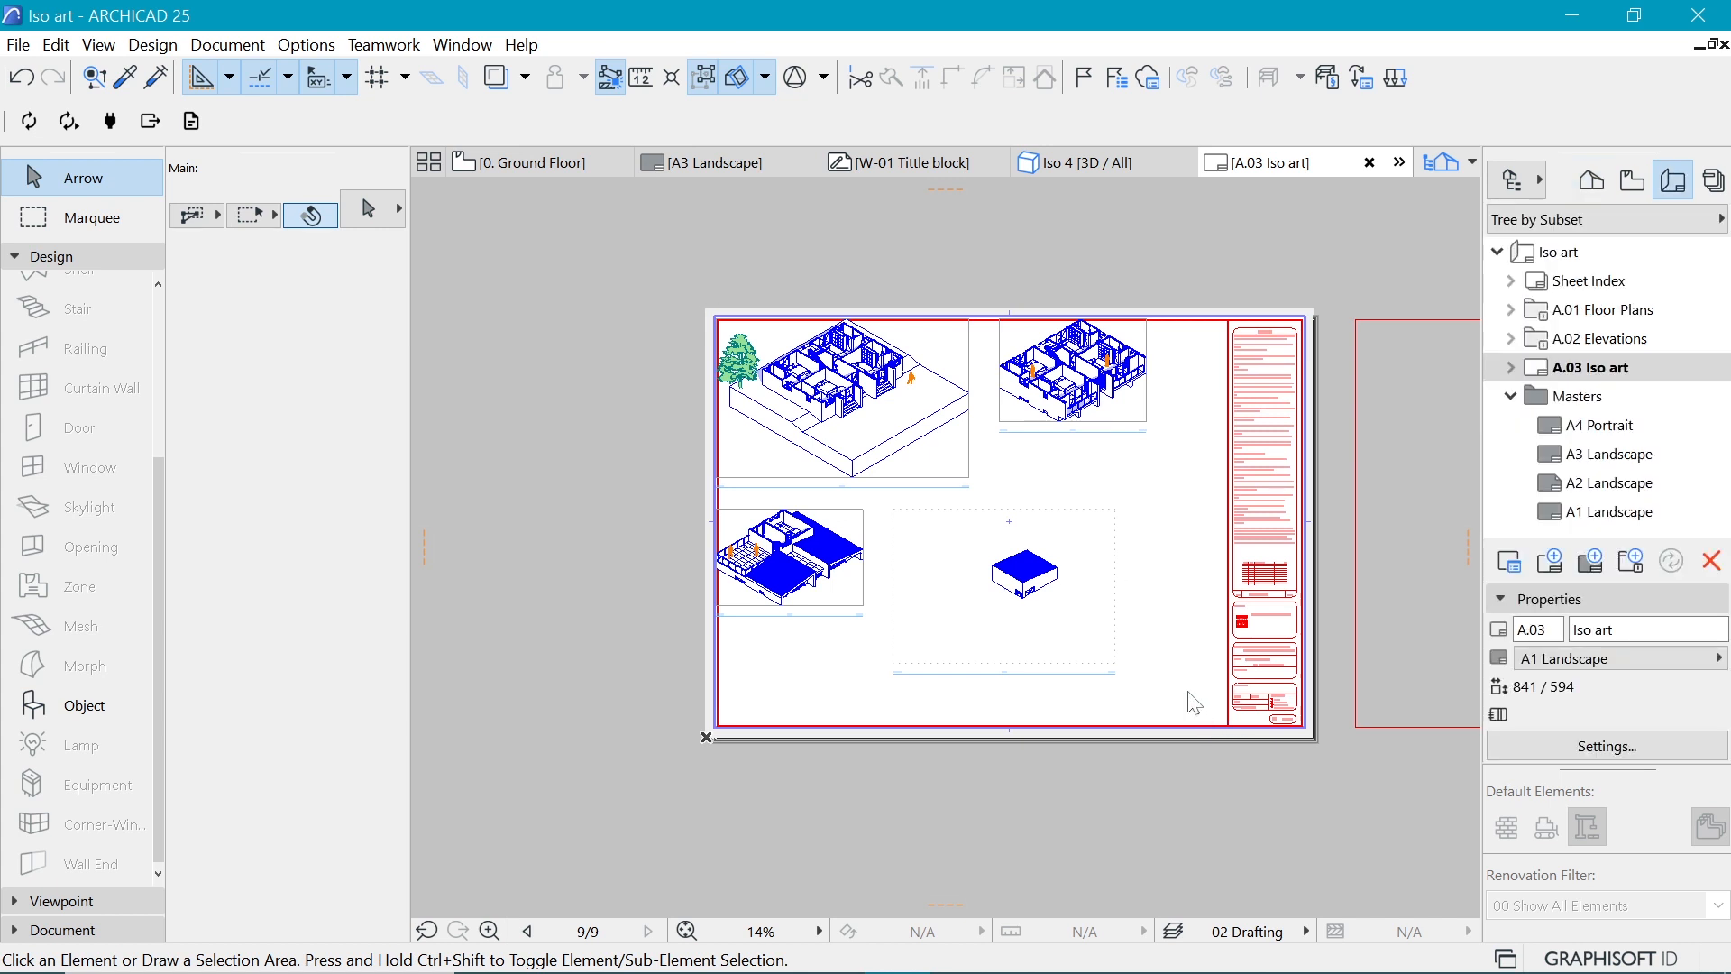
key(ctrl+a)
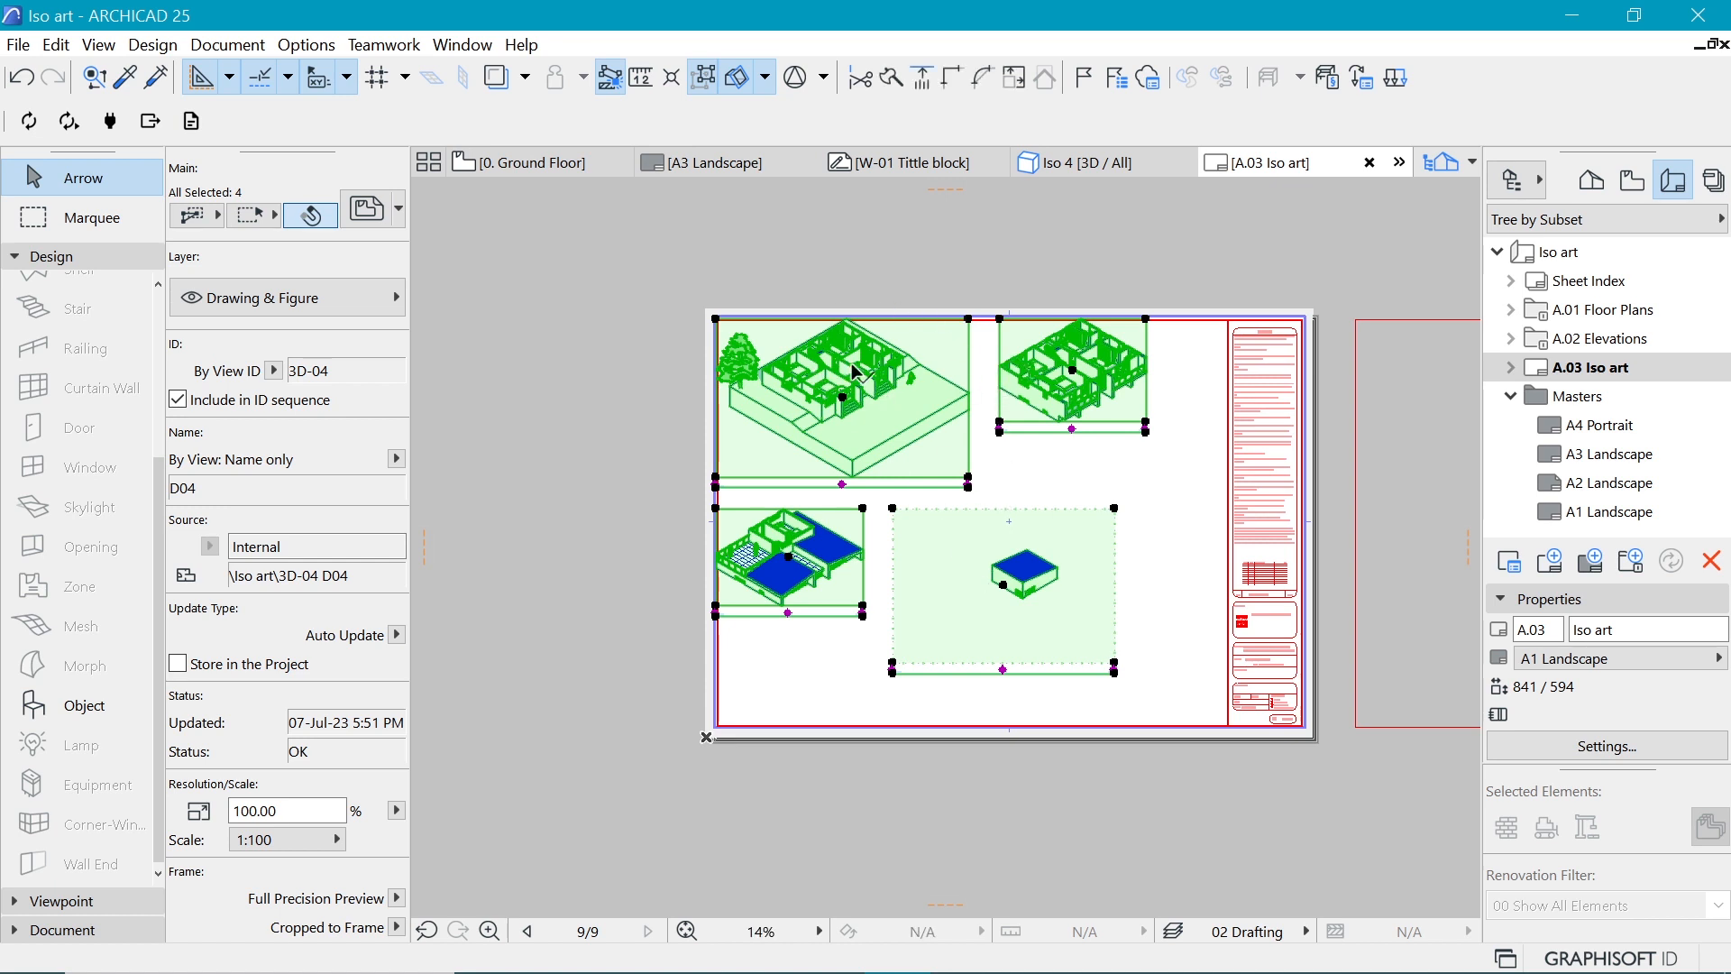
key(ctrl+t)
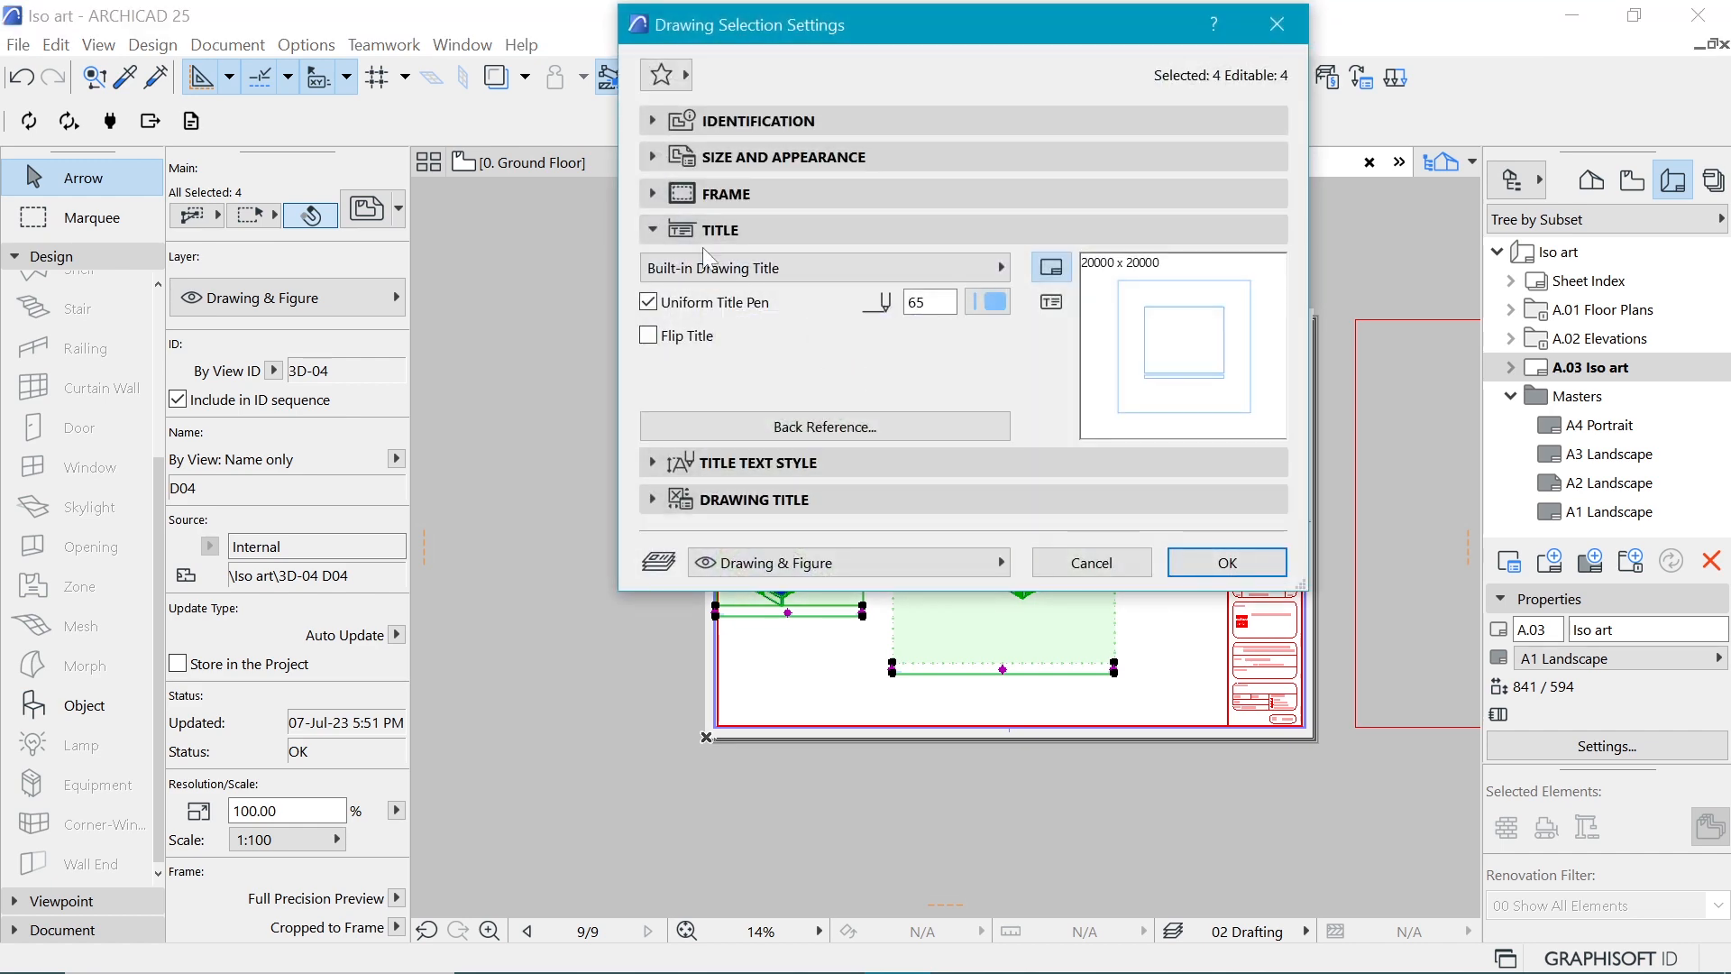
click(734, 269)
click(1043, 268)
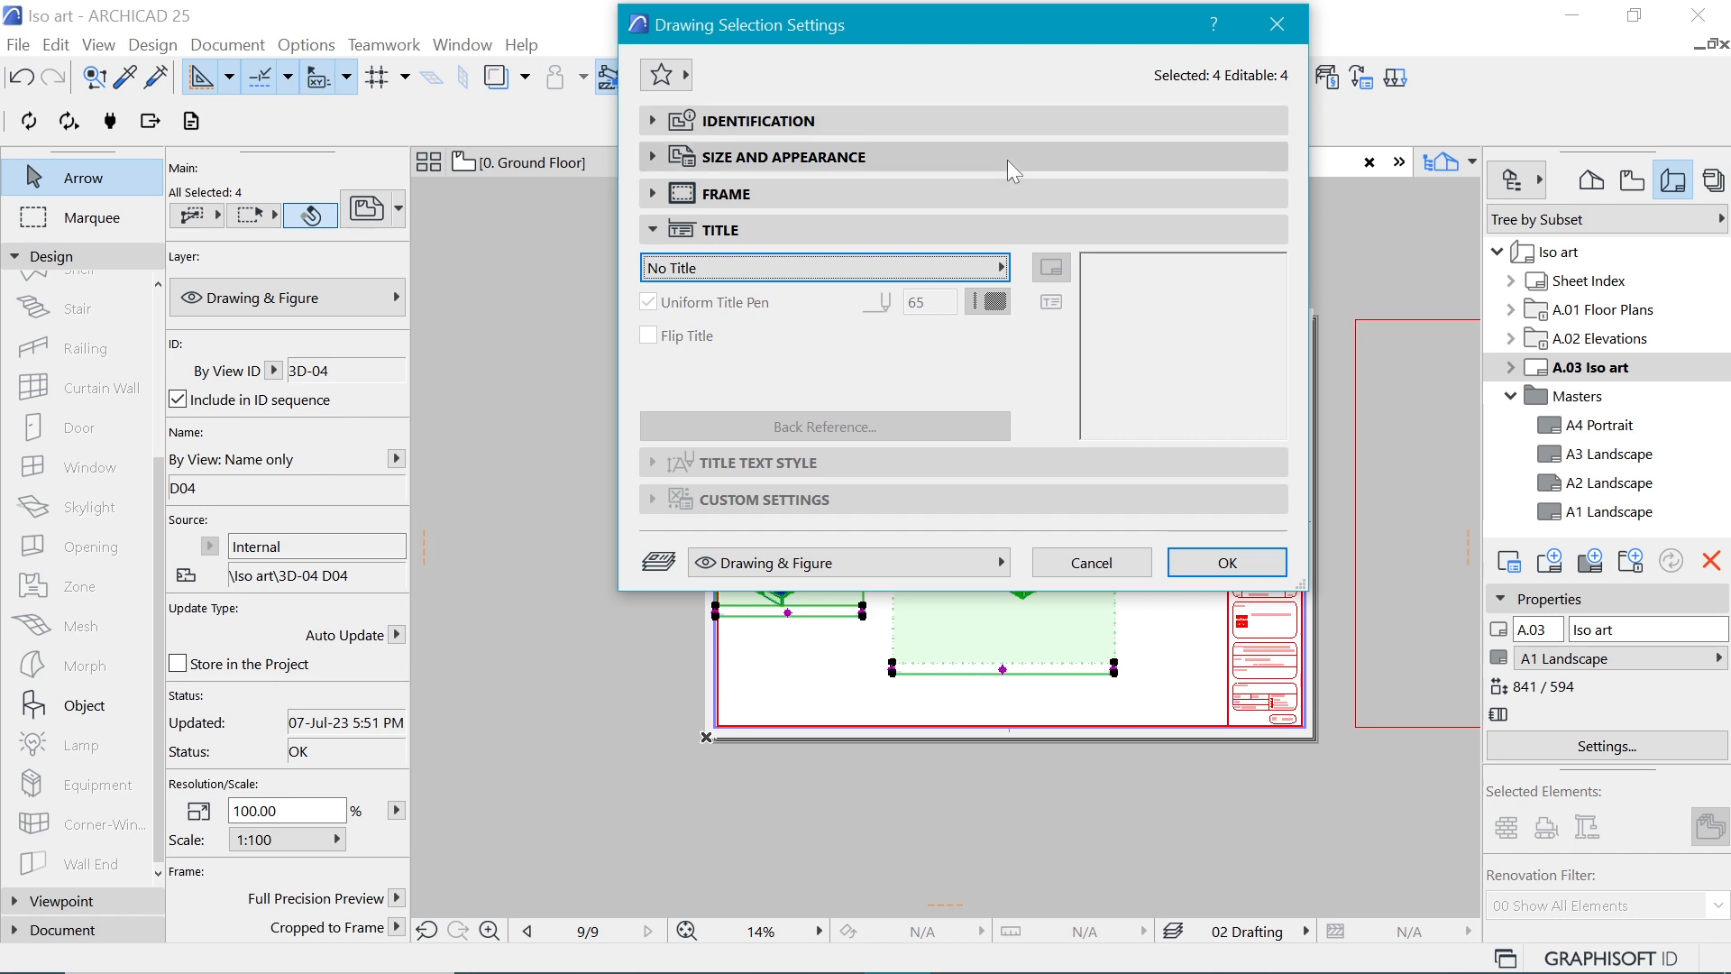
click(757, 195)
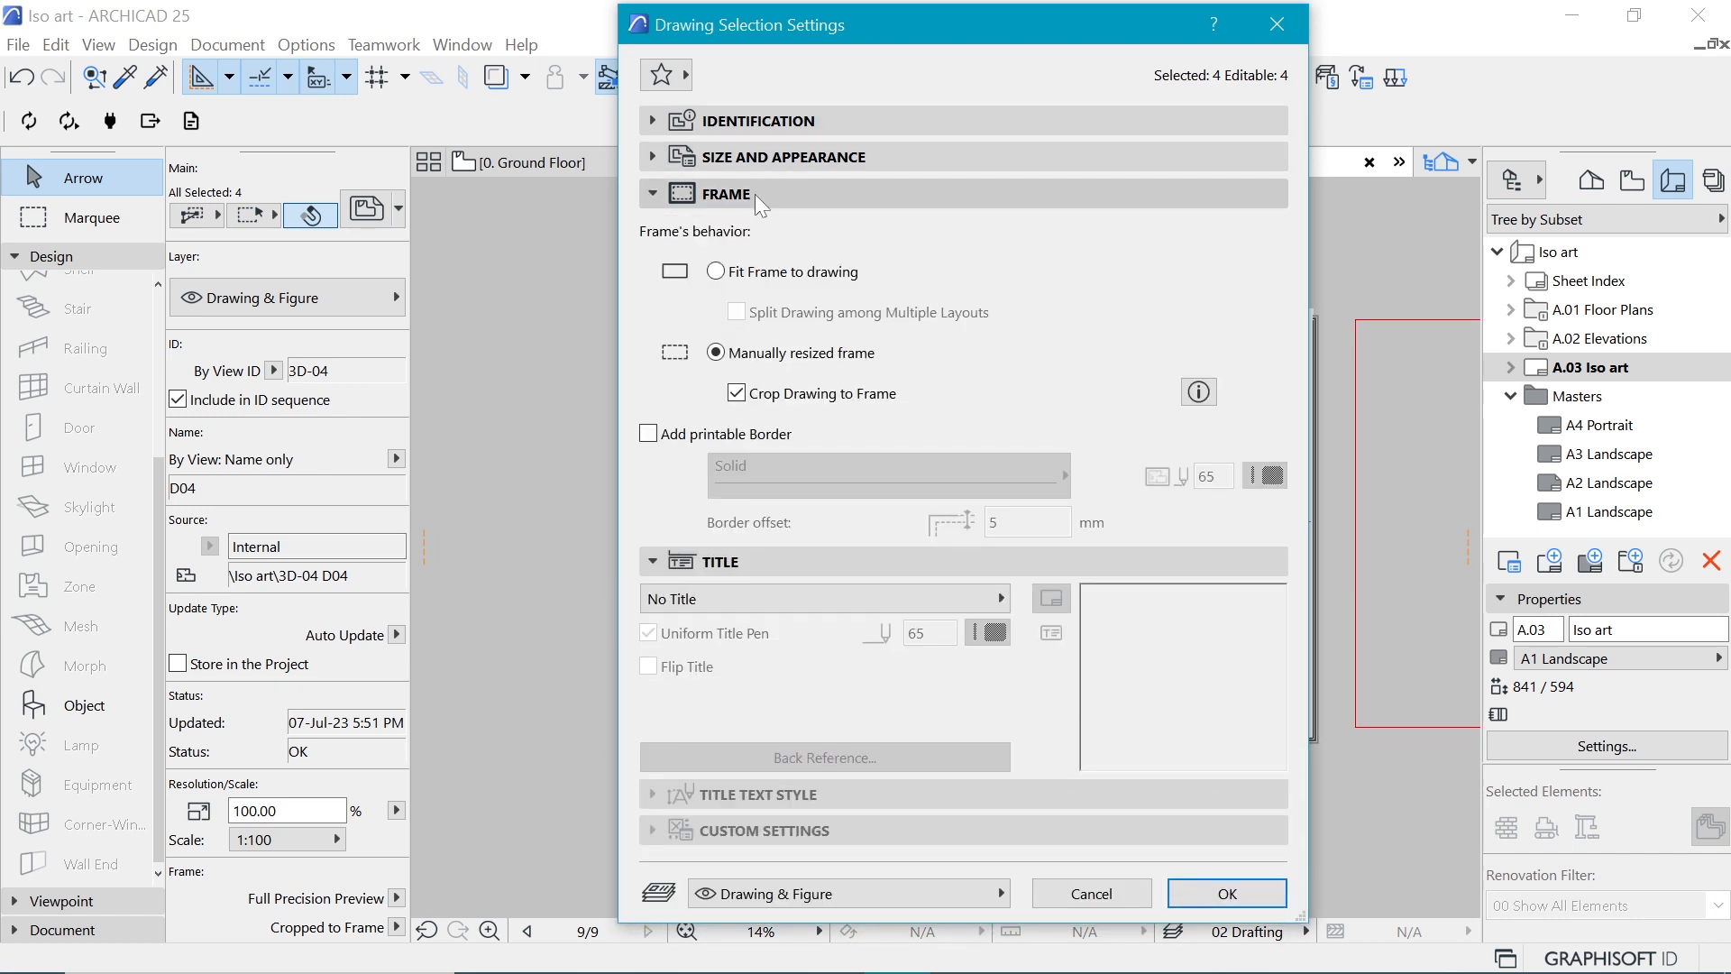
click(719, 272)
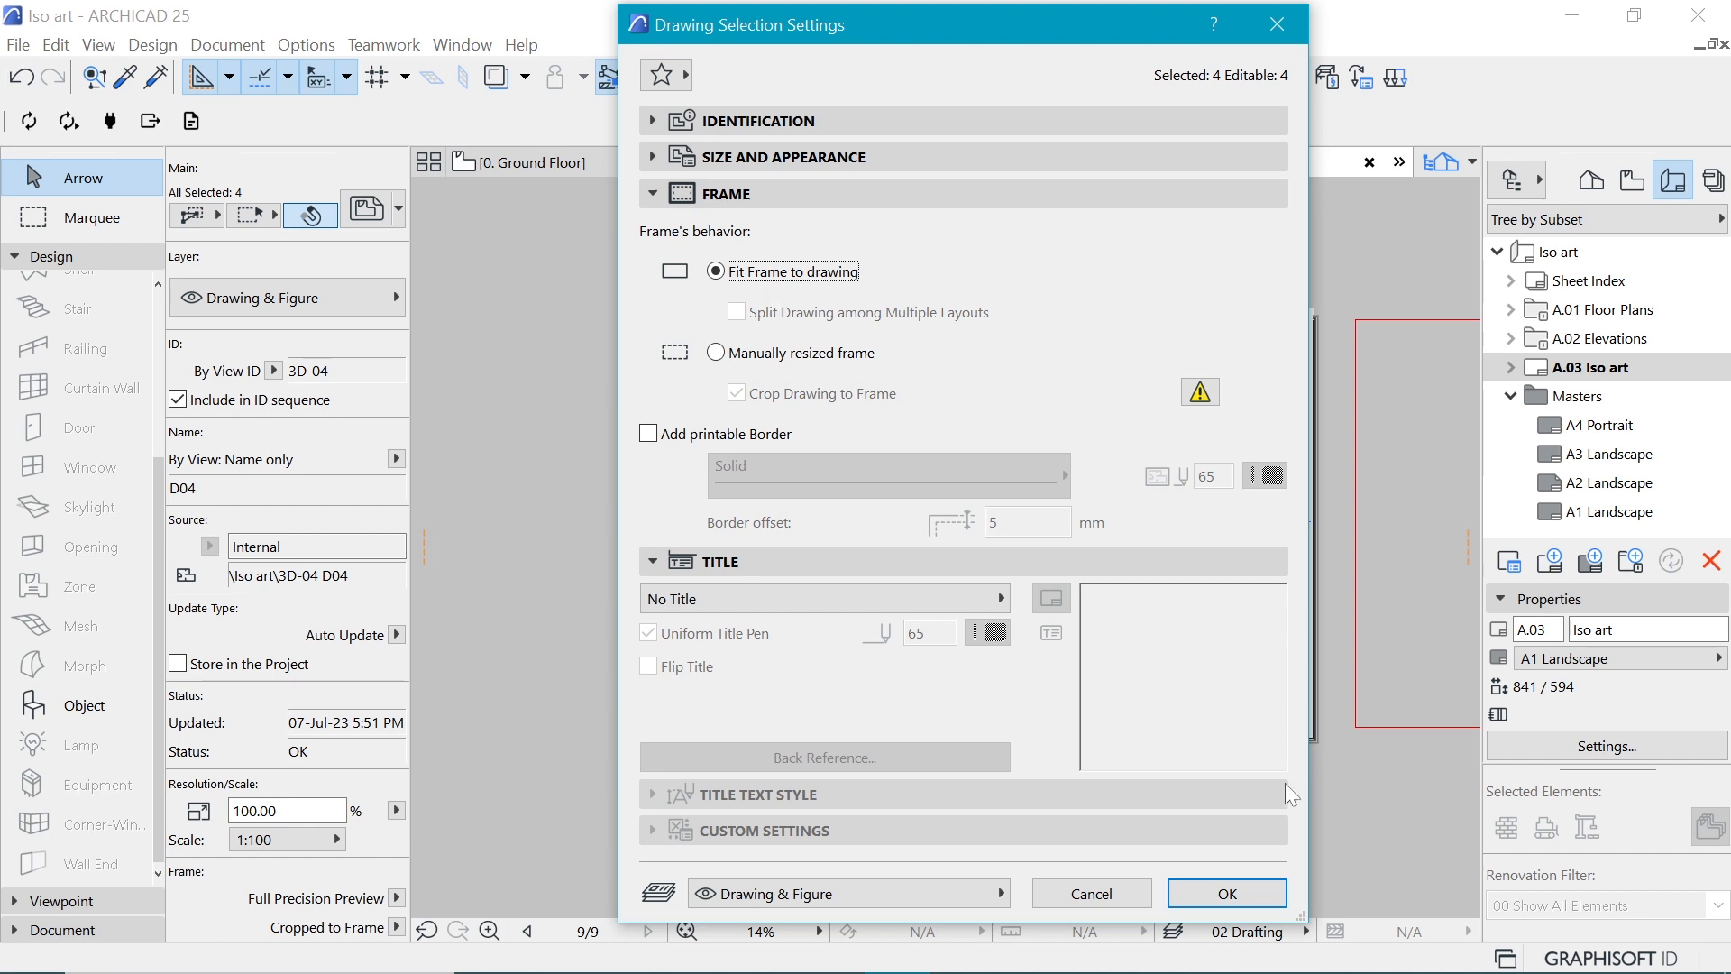
click(1228, 894)
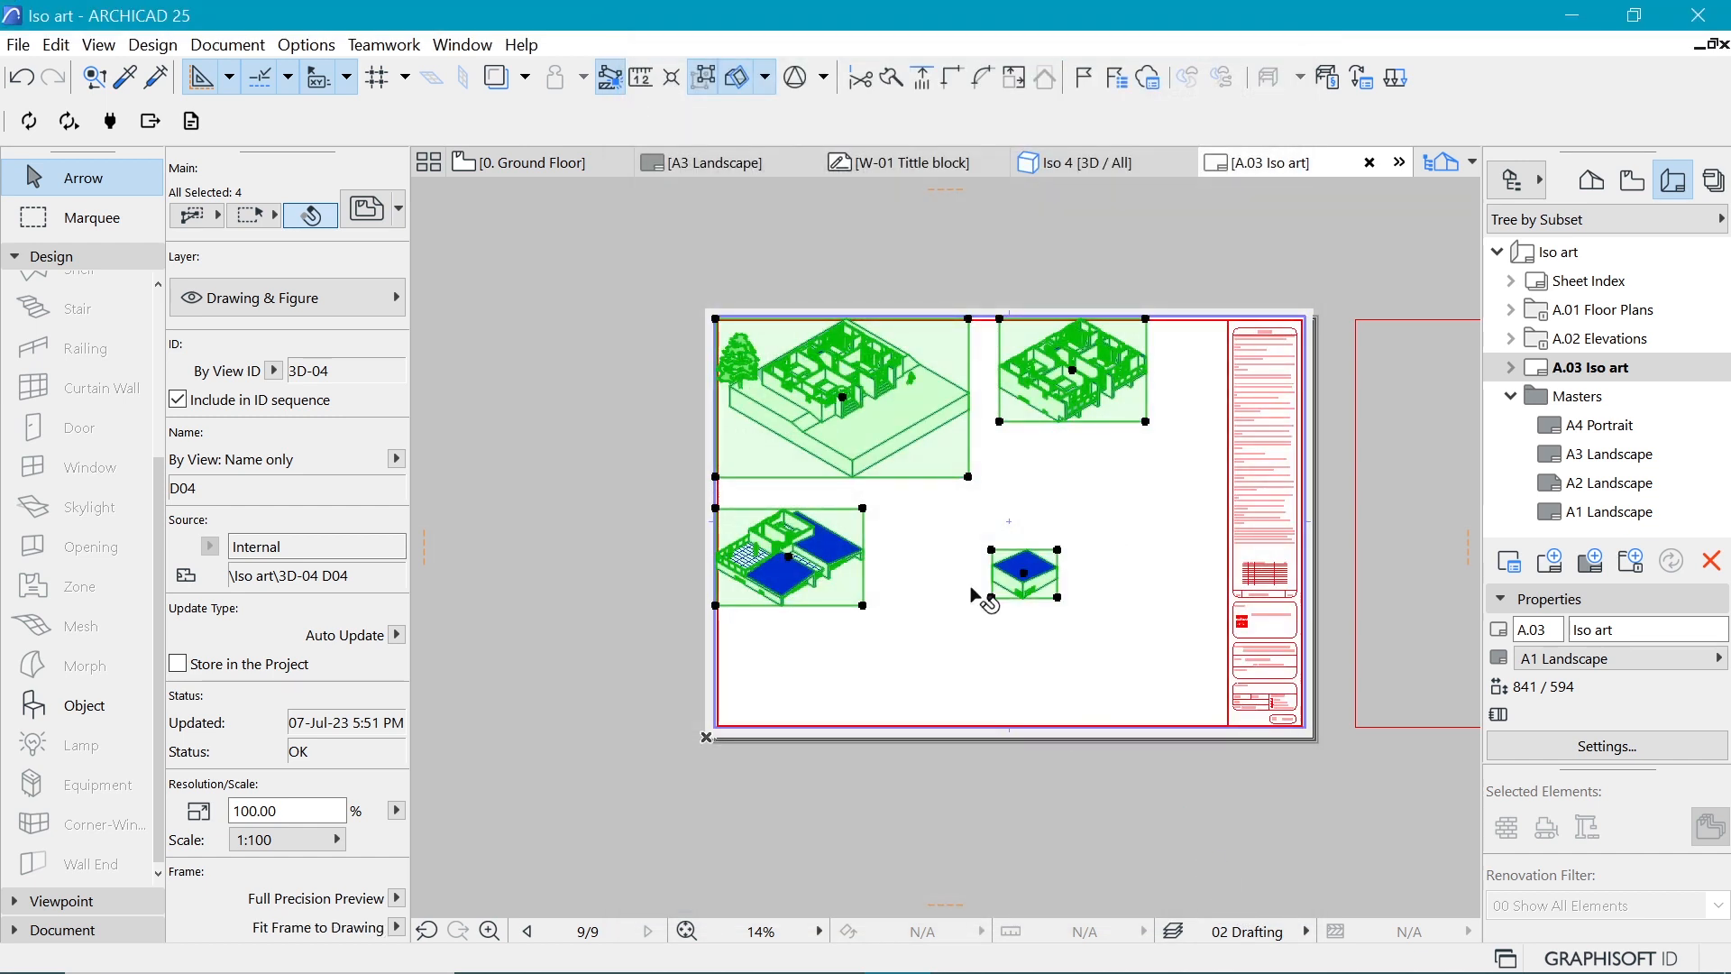
Step: Move the D01 site drawing to the middle of the layout's lower edge and stack the D02 floor drawing directly above it
click(1043, 481)
click(965, 474)
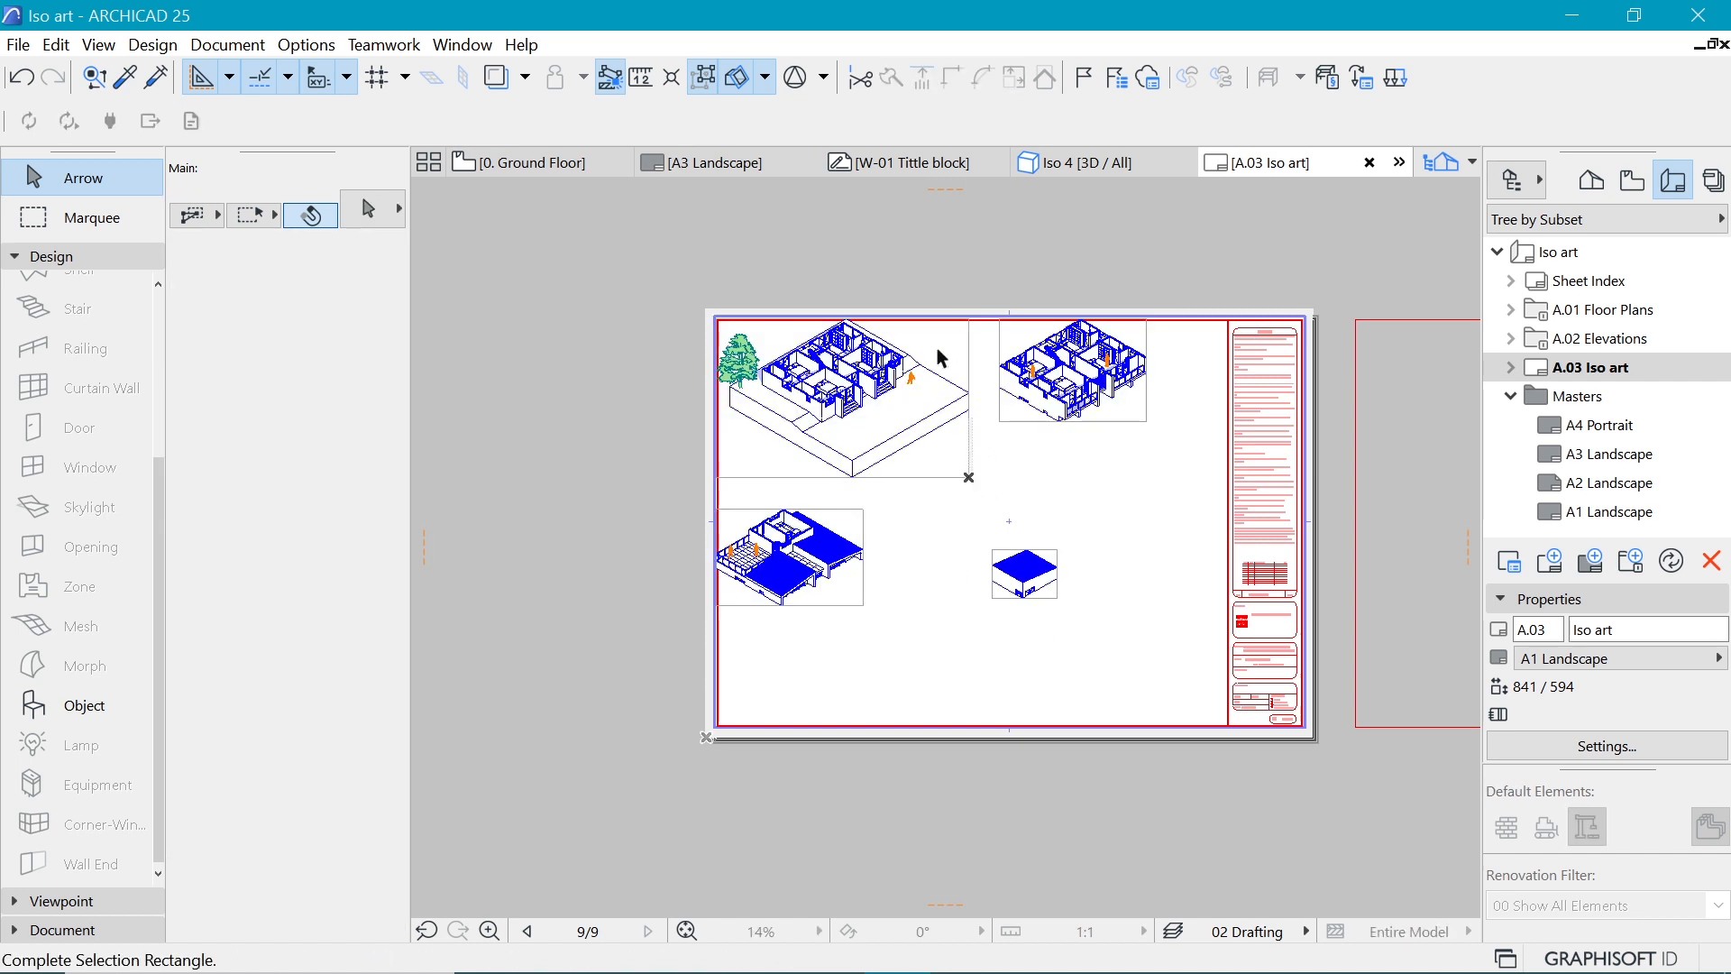
click(1015, 434)
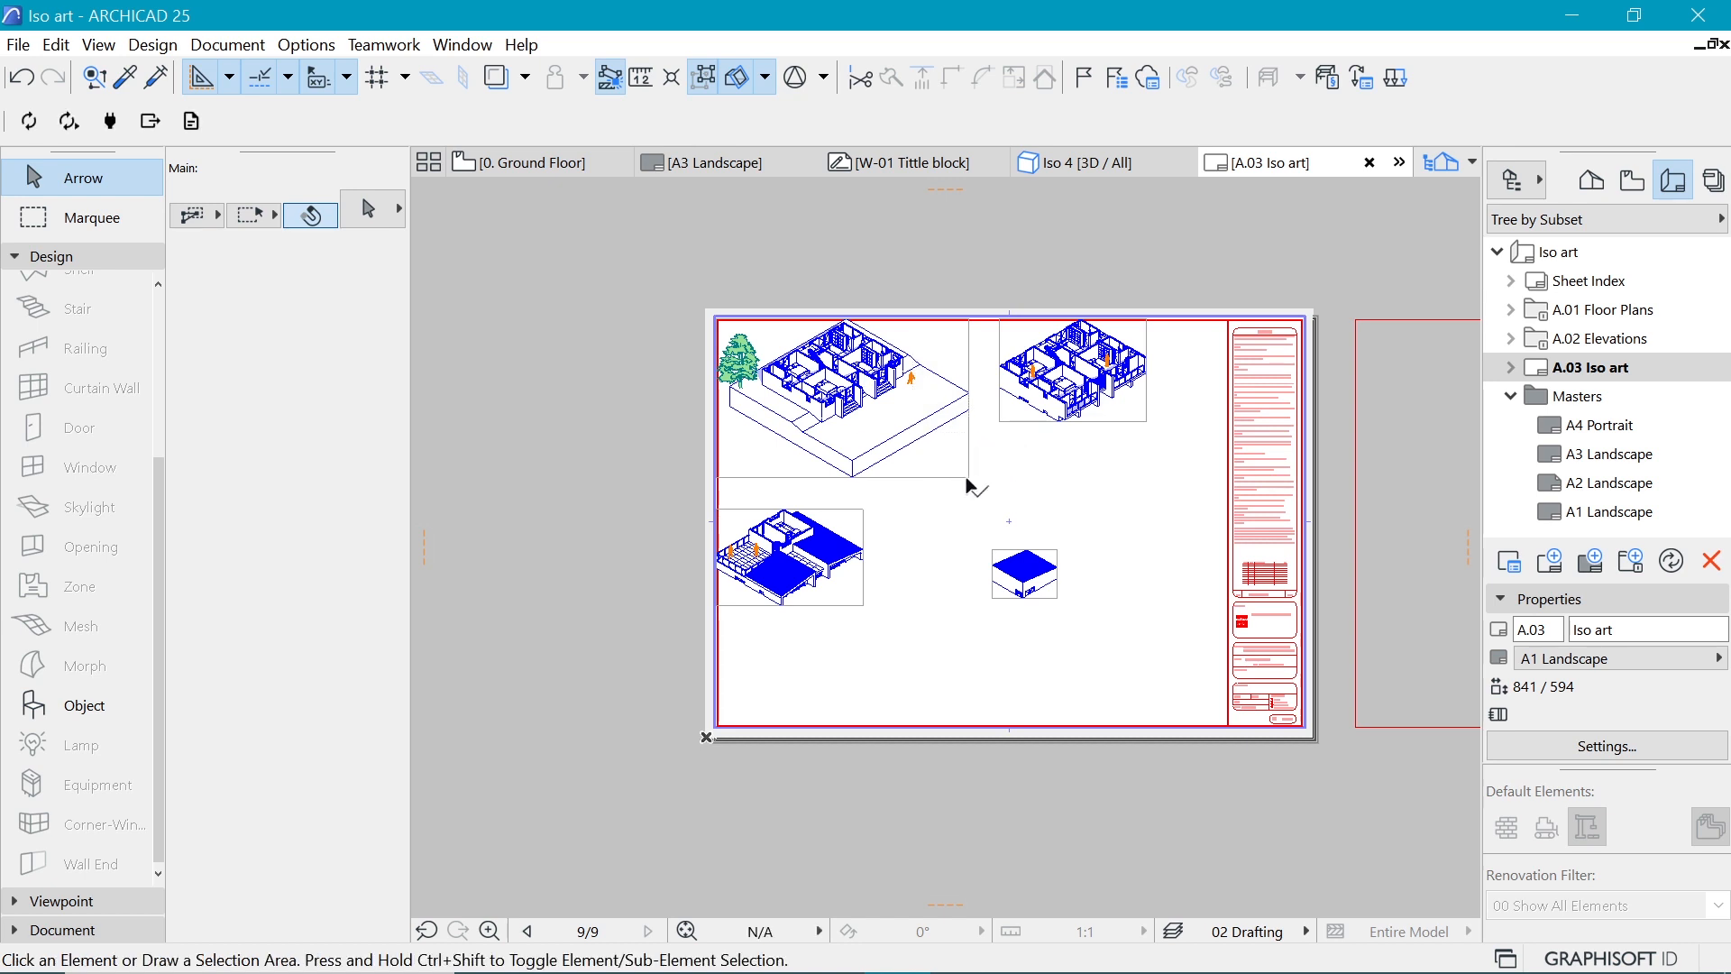
click(966, 476)
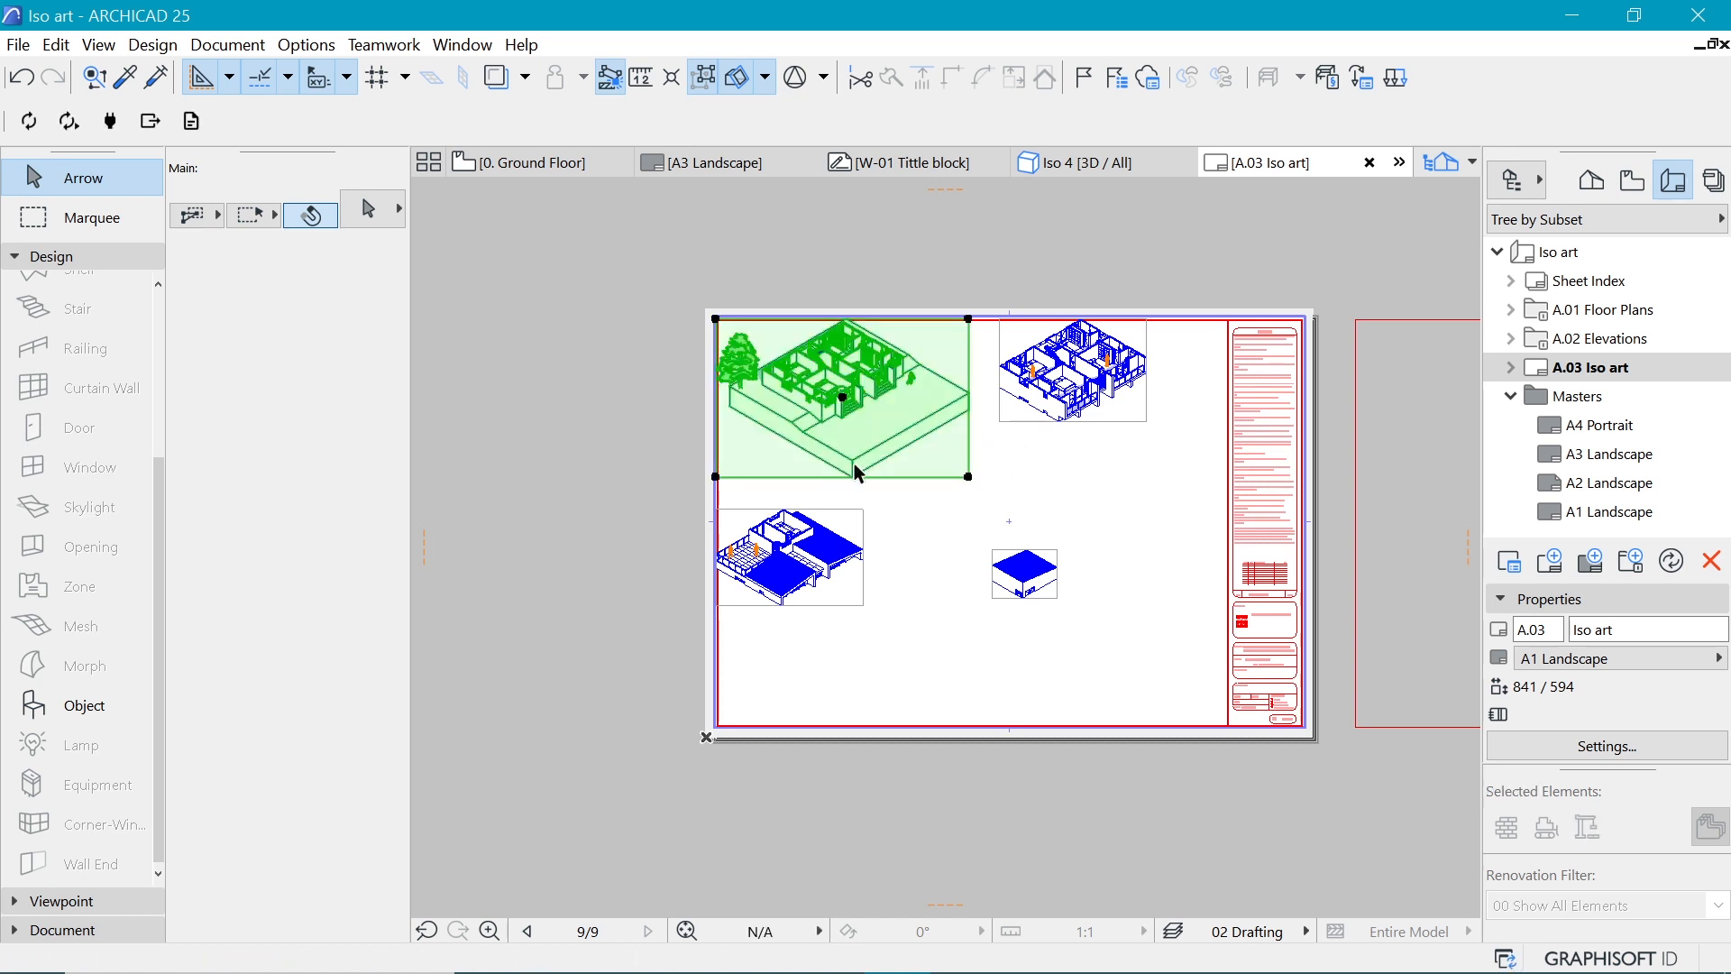
mouse_move(716, 477)
mouse_down()
mouse_move(856, 816)
mouse_move(846, 726)
mouse_up()
click(1145, 422)
drag(1000, 421, 887, 568)
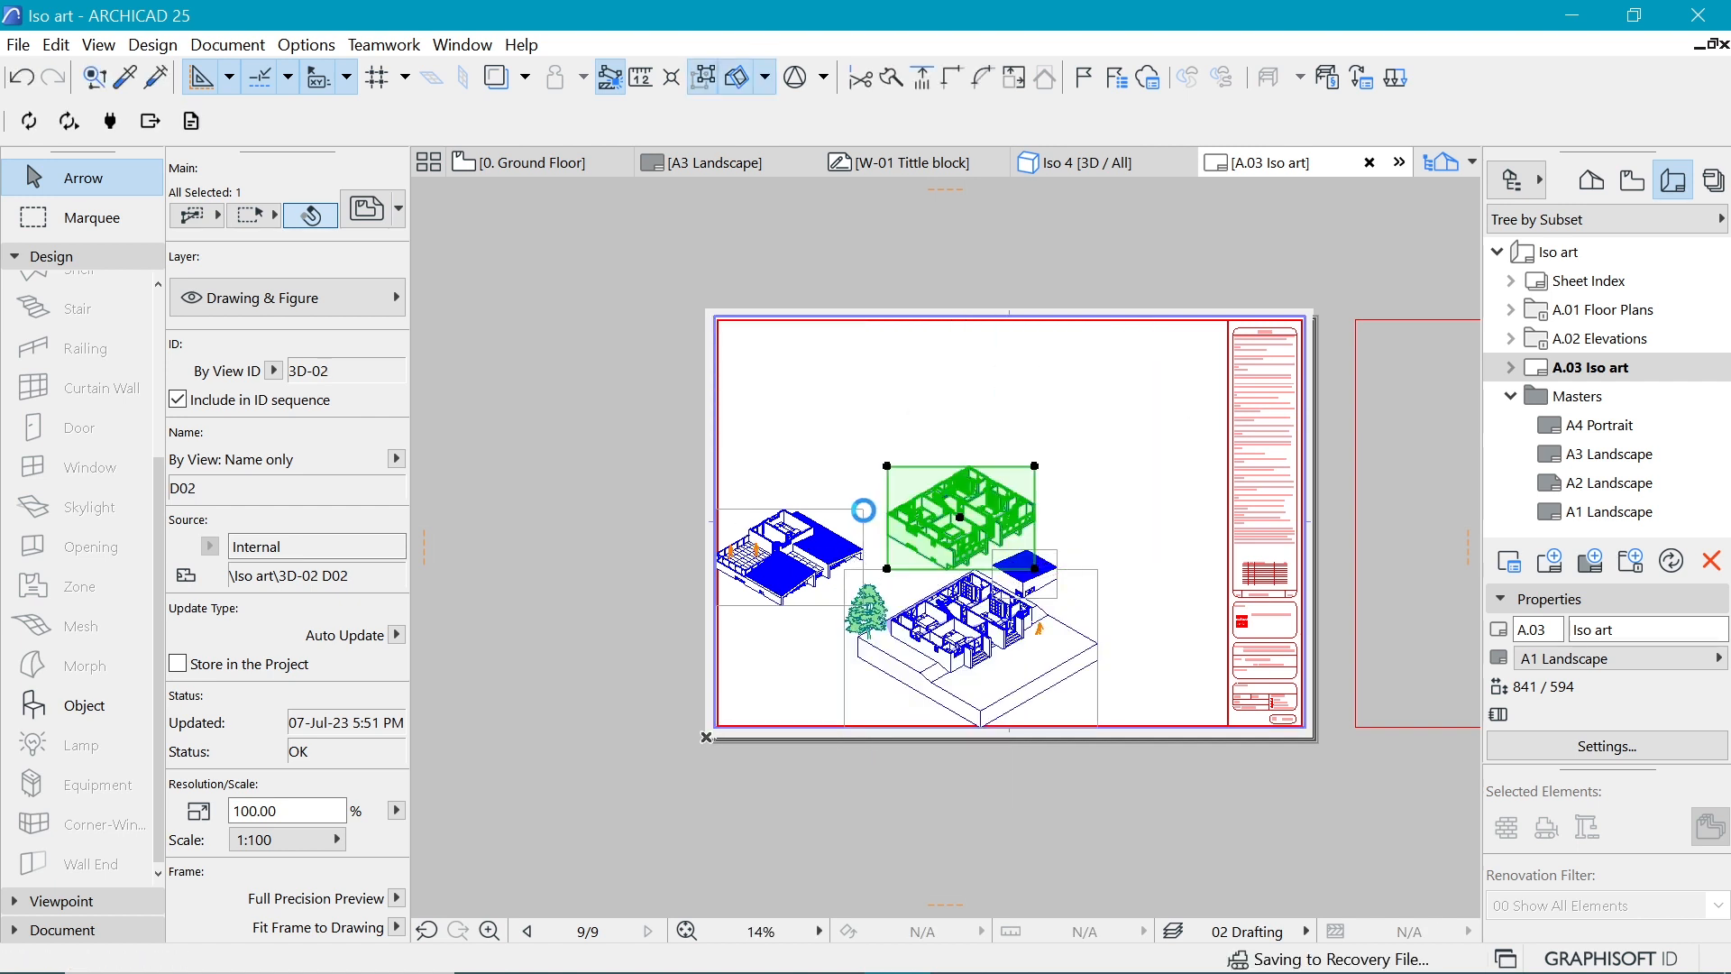
Step: Stack the D03 drawing directly above D02 and centre the small D04 roof drawing on top of it
click(863, 509)
drag(716, 606, 901, 468)
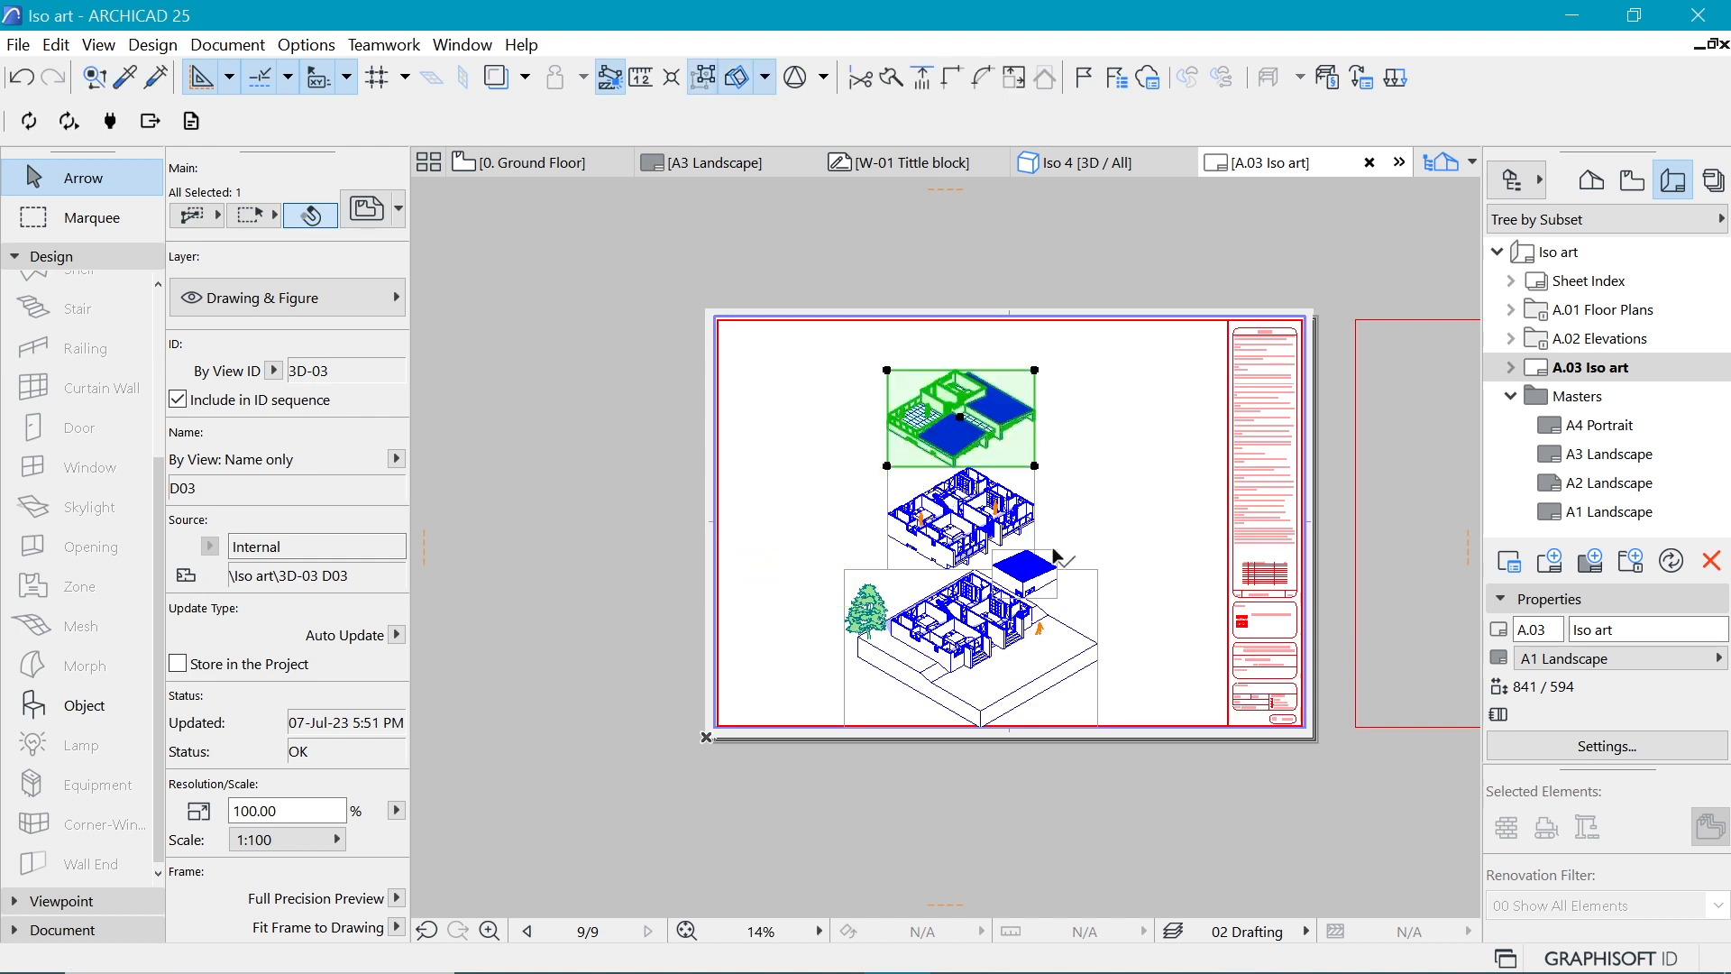
click(1017, 588)
drag(996, 598, 929, 372)
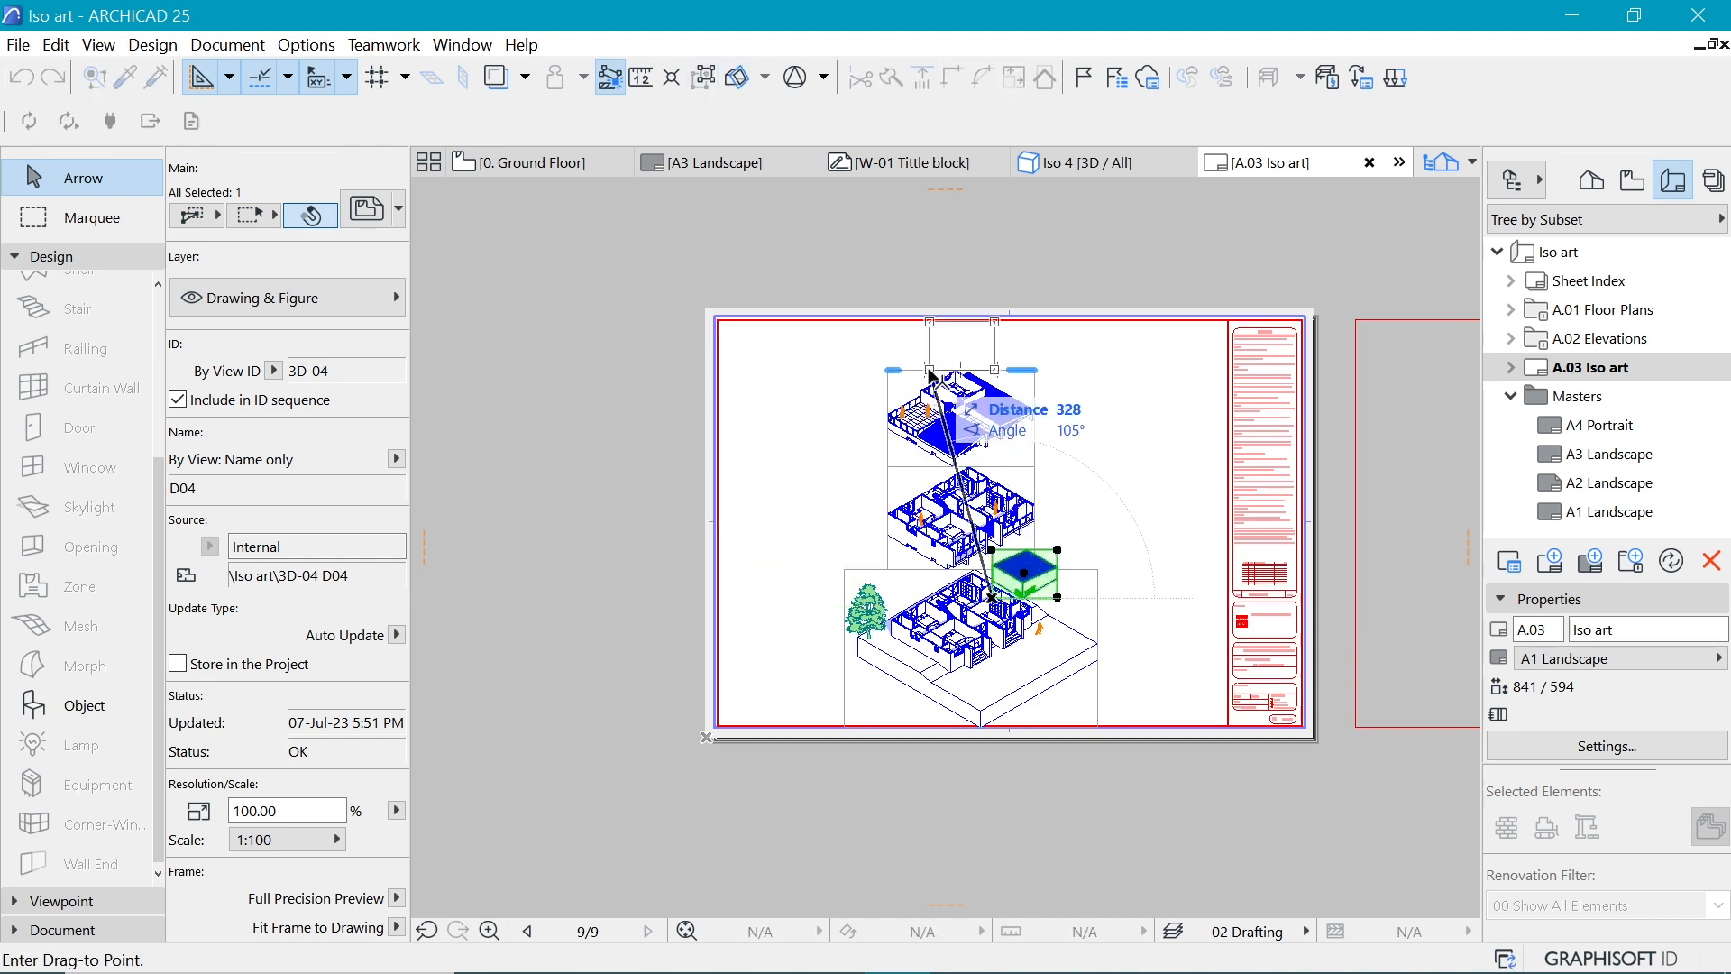
click(1160, 604)
Step: Draw a rectangular Background drafting fill with background pen 39 over the layout's whole frame, including the title block
scroll(1156, 553, up, 1)
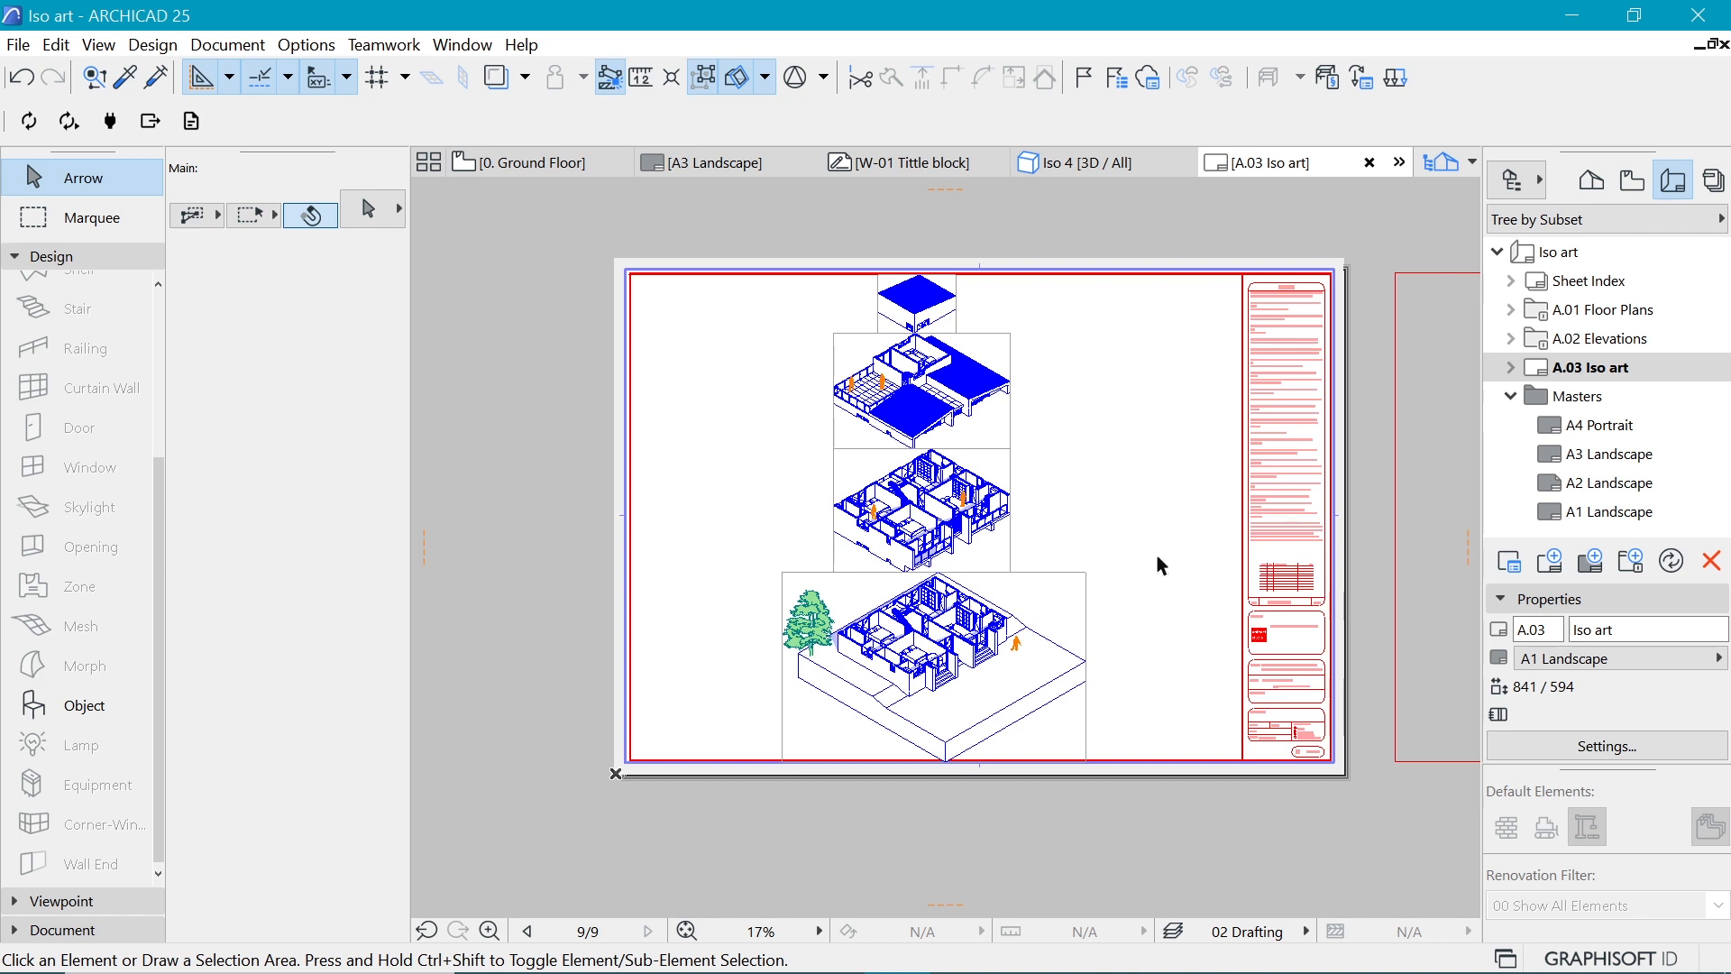
click(54, 256)
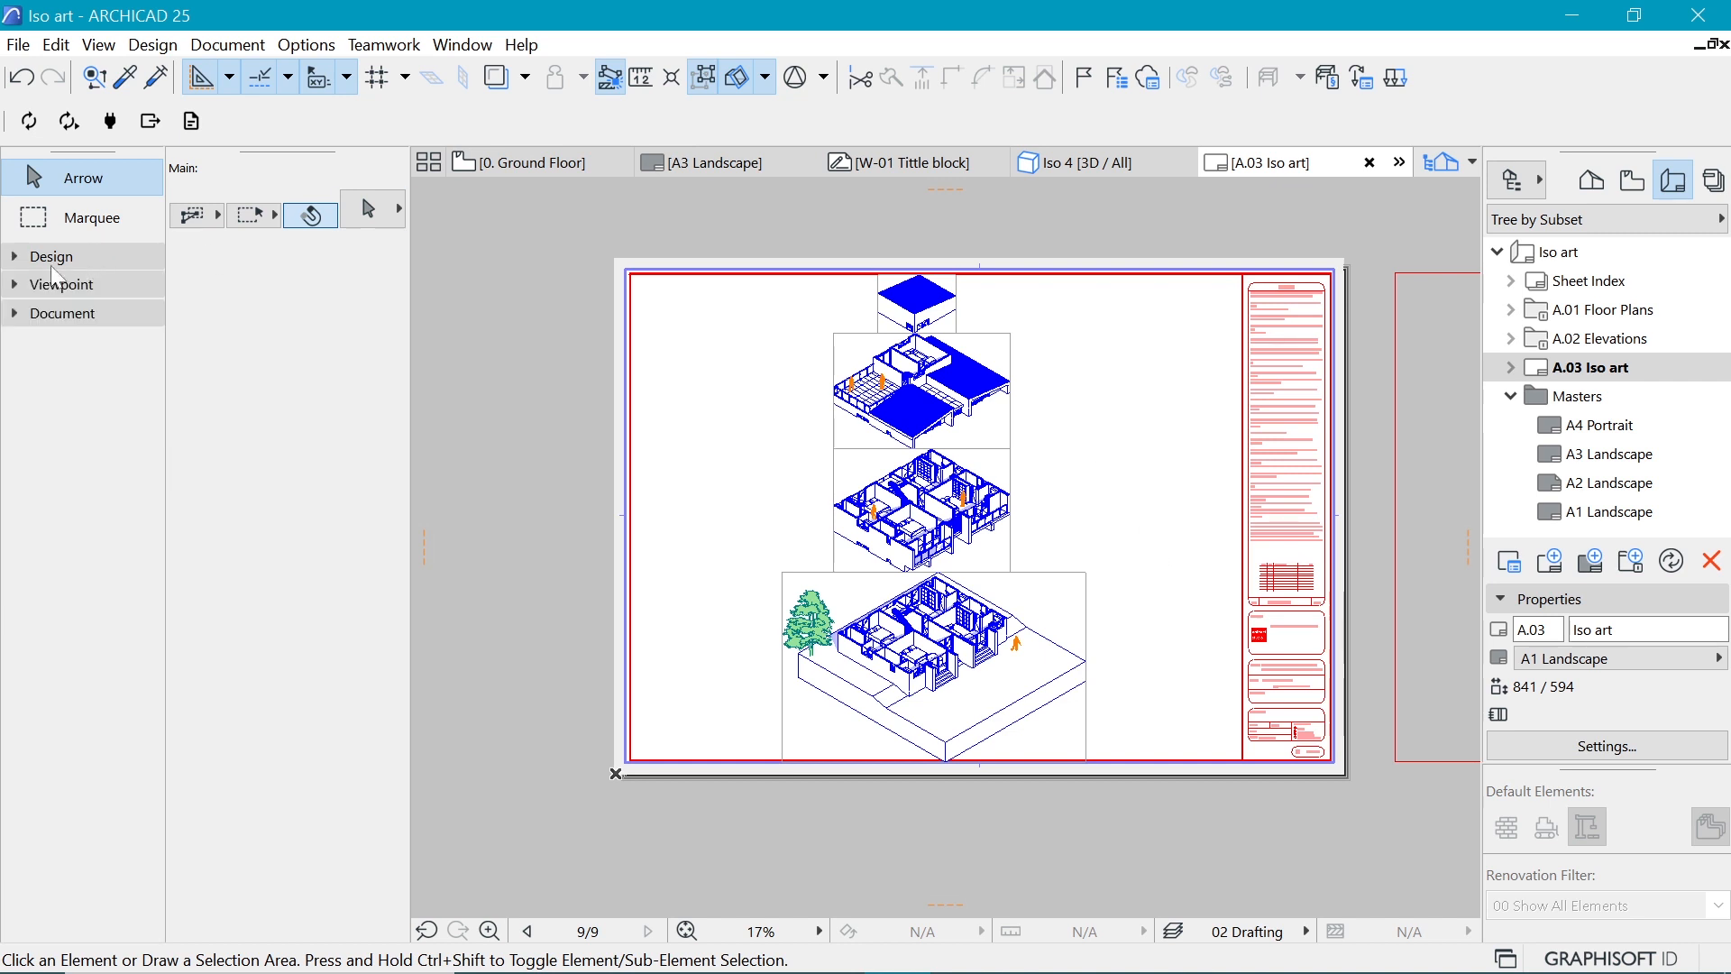
click(46, 316)
click(72, 672)
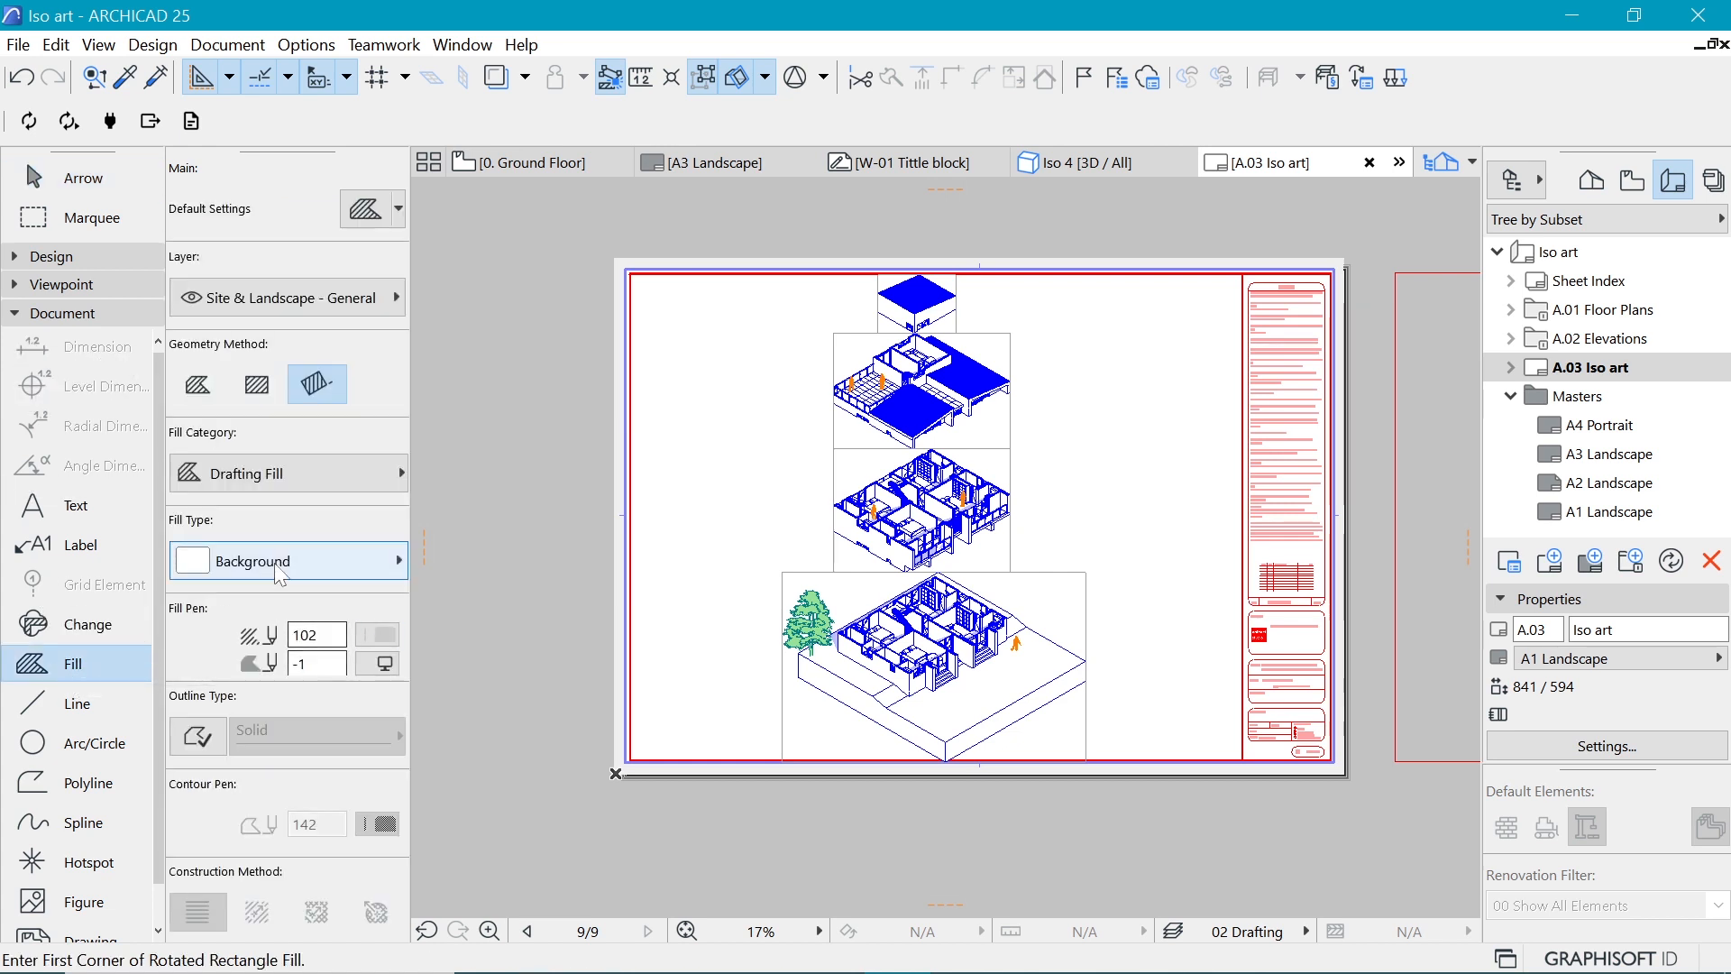
click(377, 666)
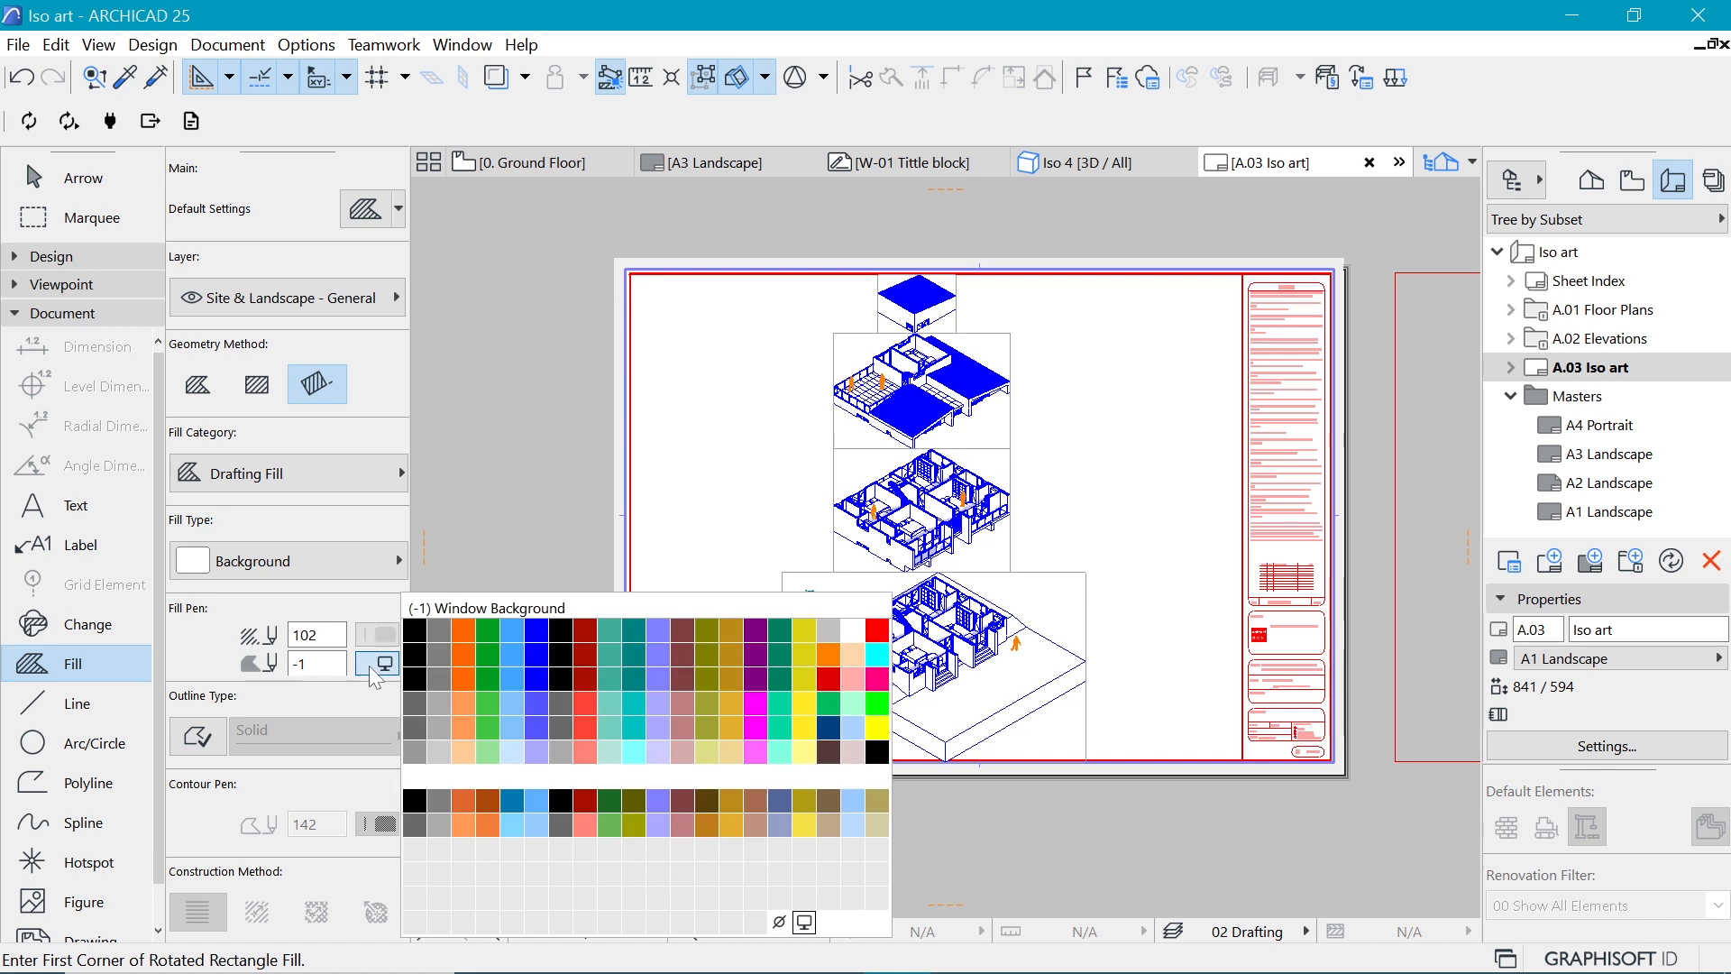
click(852, 657)
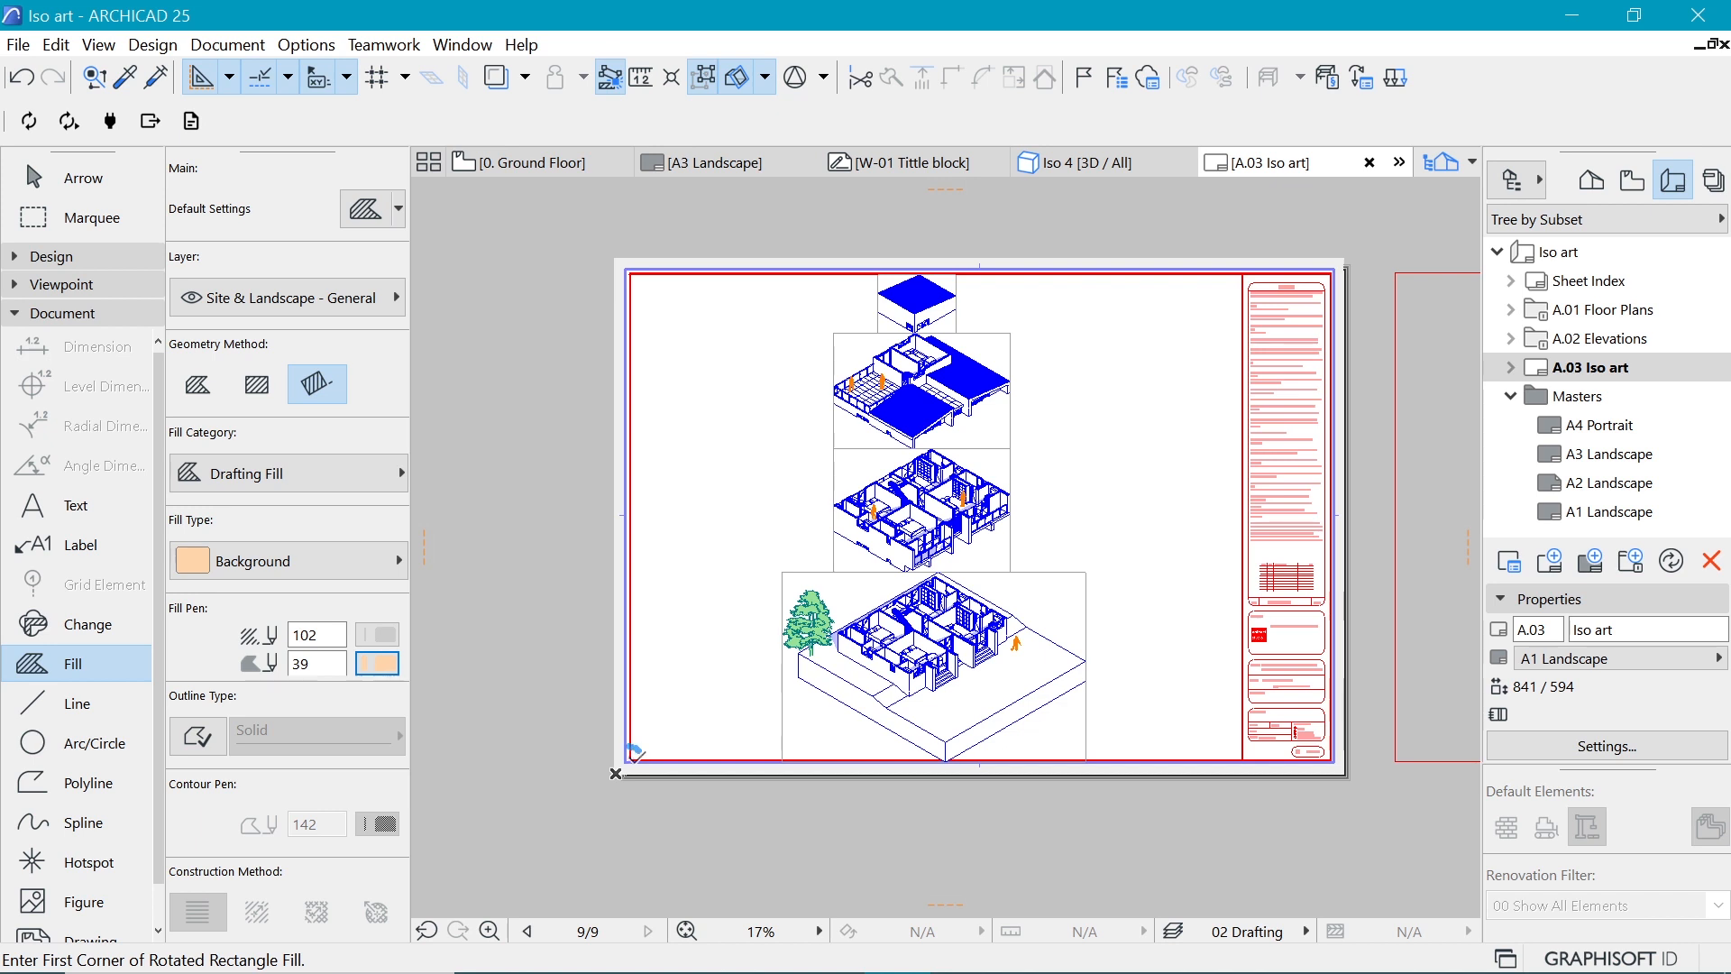
click(628, 760)
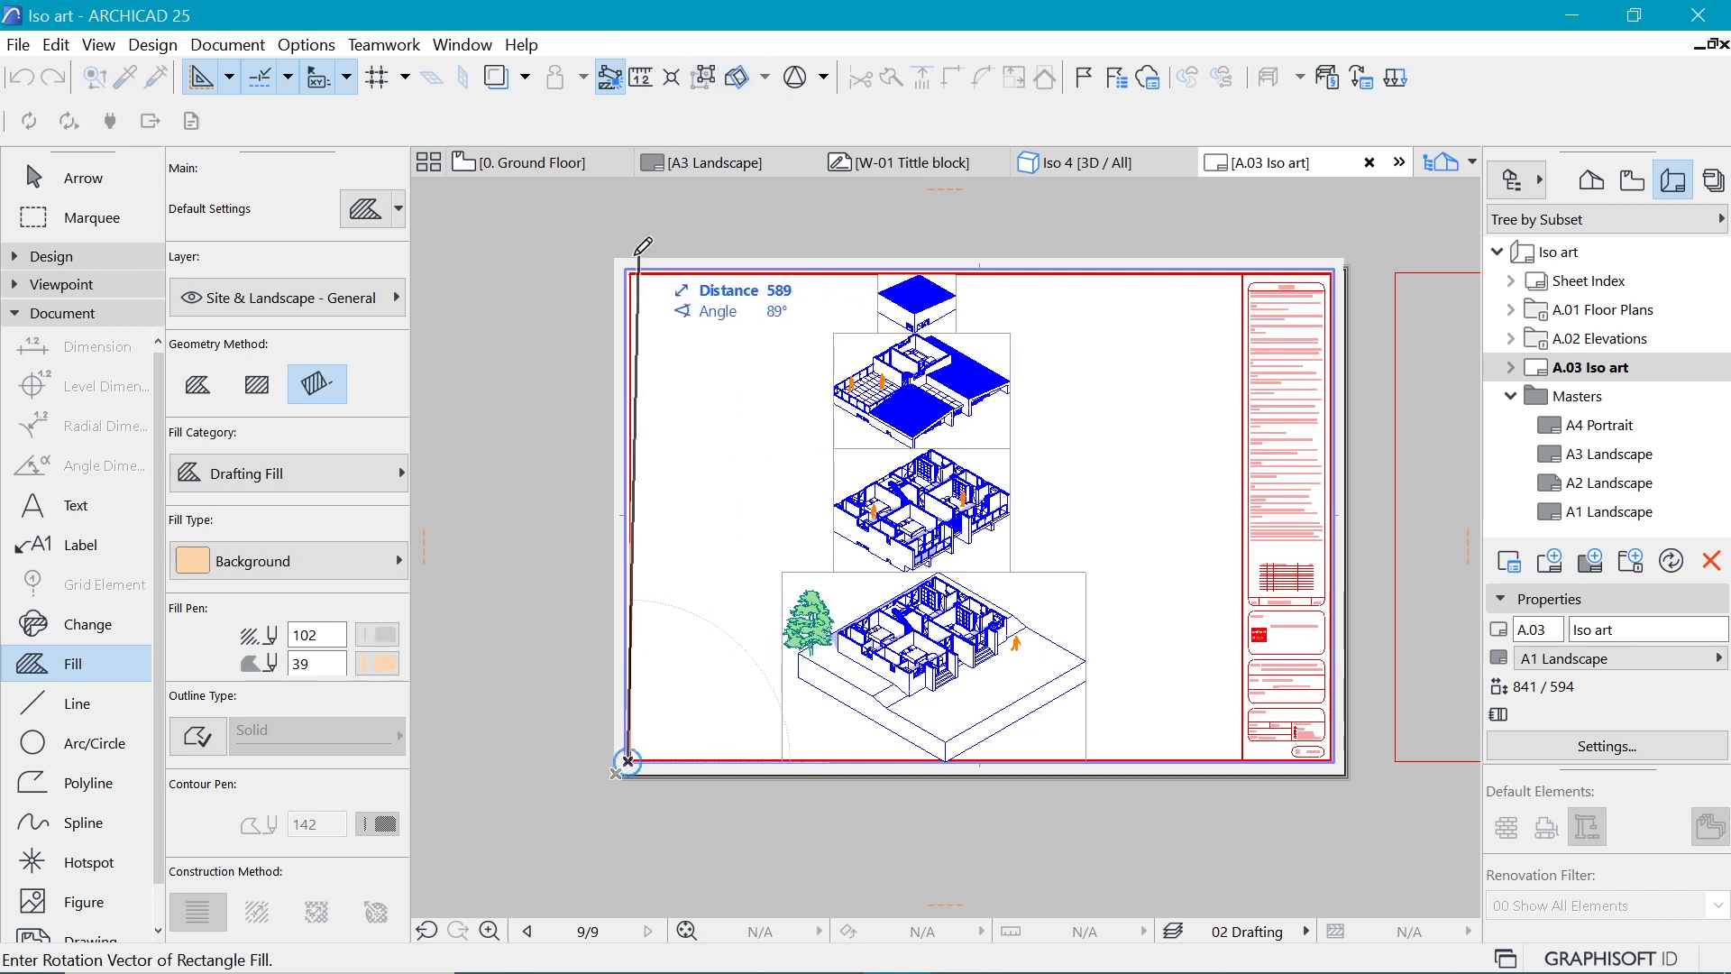
click(628, 262)
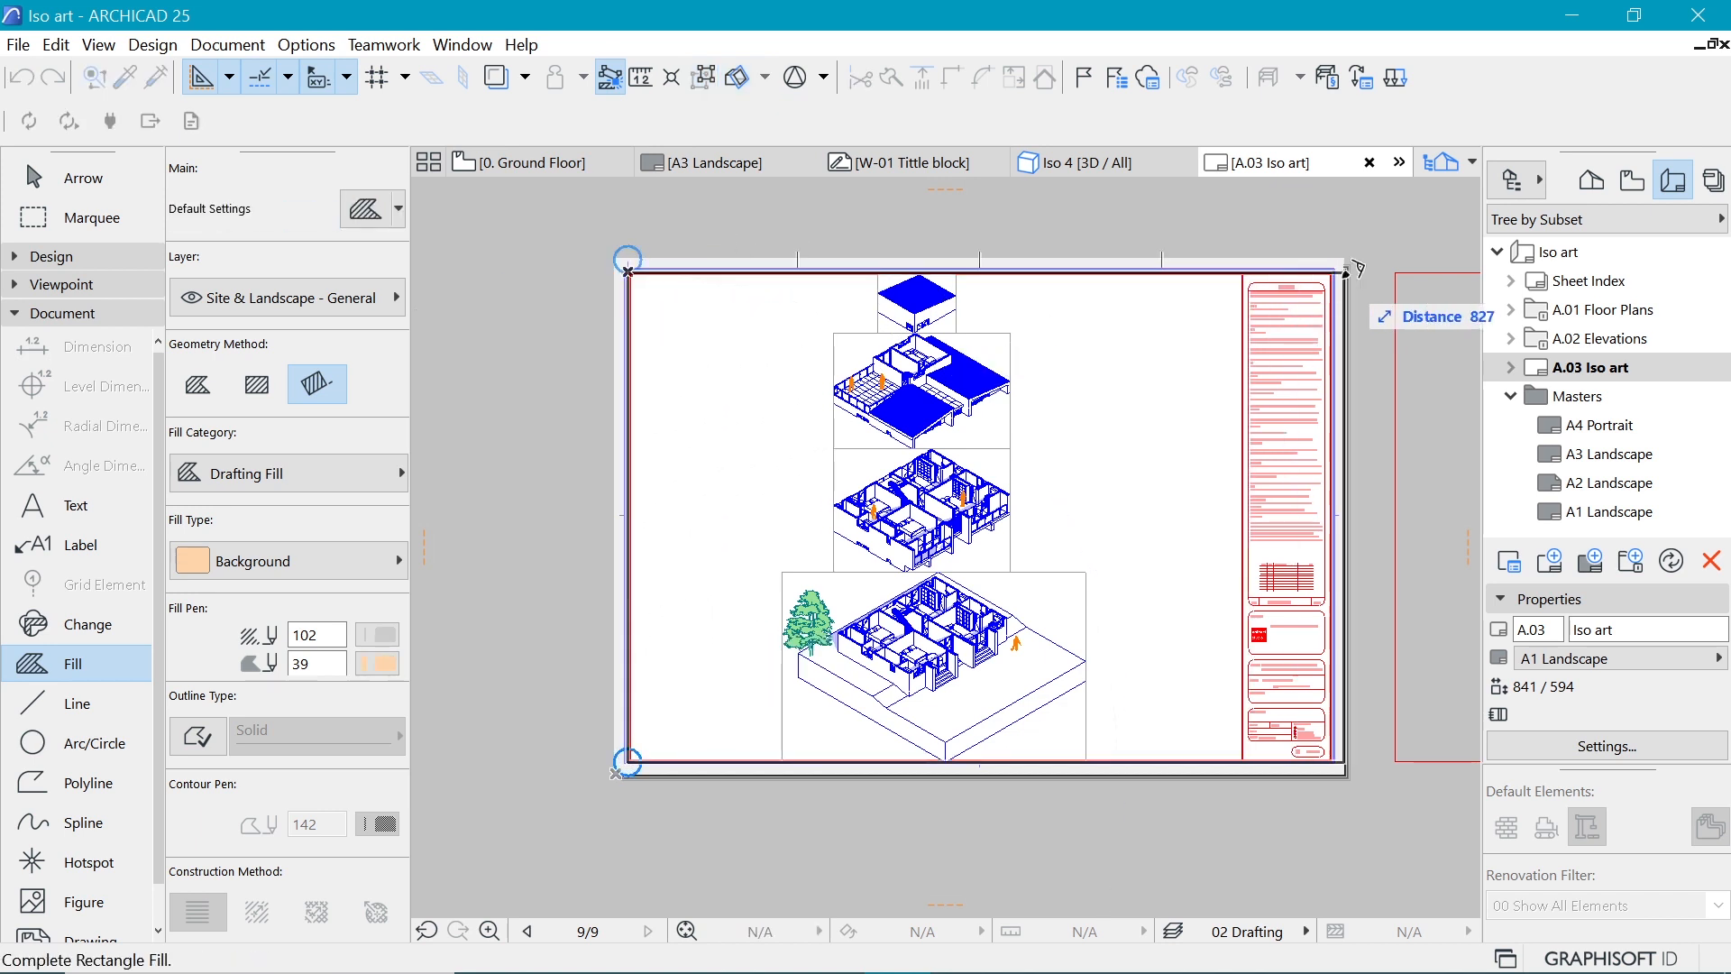
click(1344, 269)
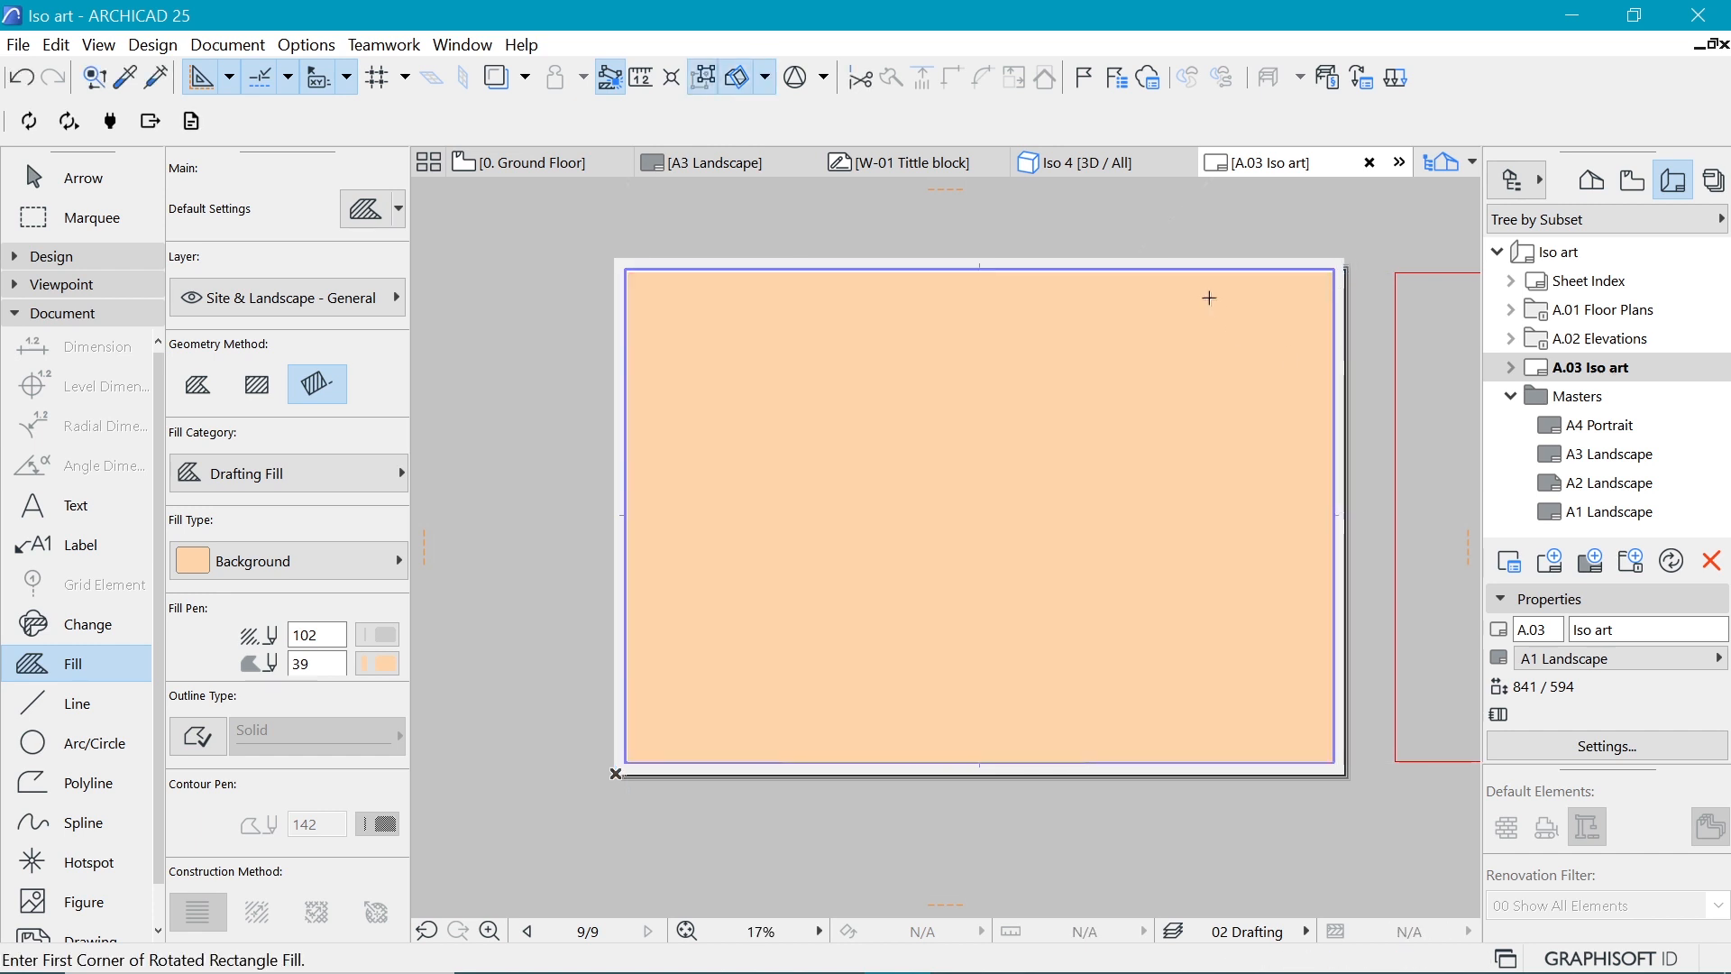
Step: Send the peach background fill to the back of the display order, behind the four stacked drawings
shift+click(1213, 300)
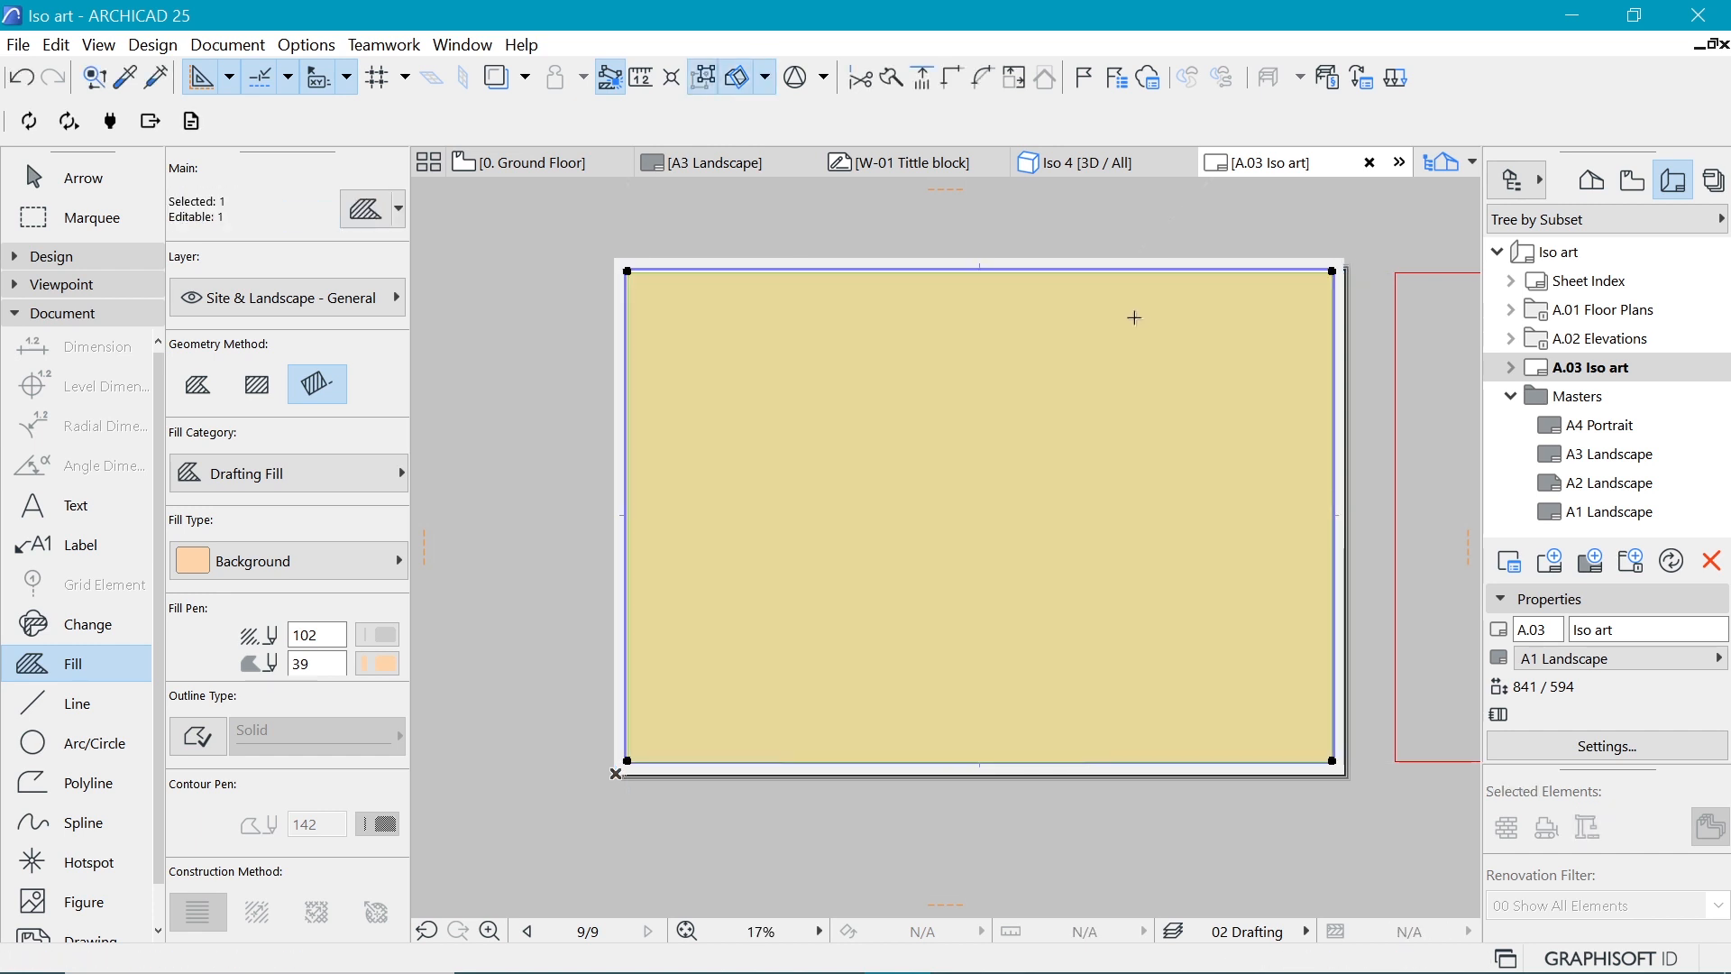
right_click(1135, 318)
mouse_move(1388, 588)
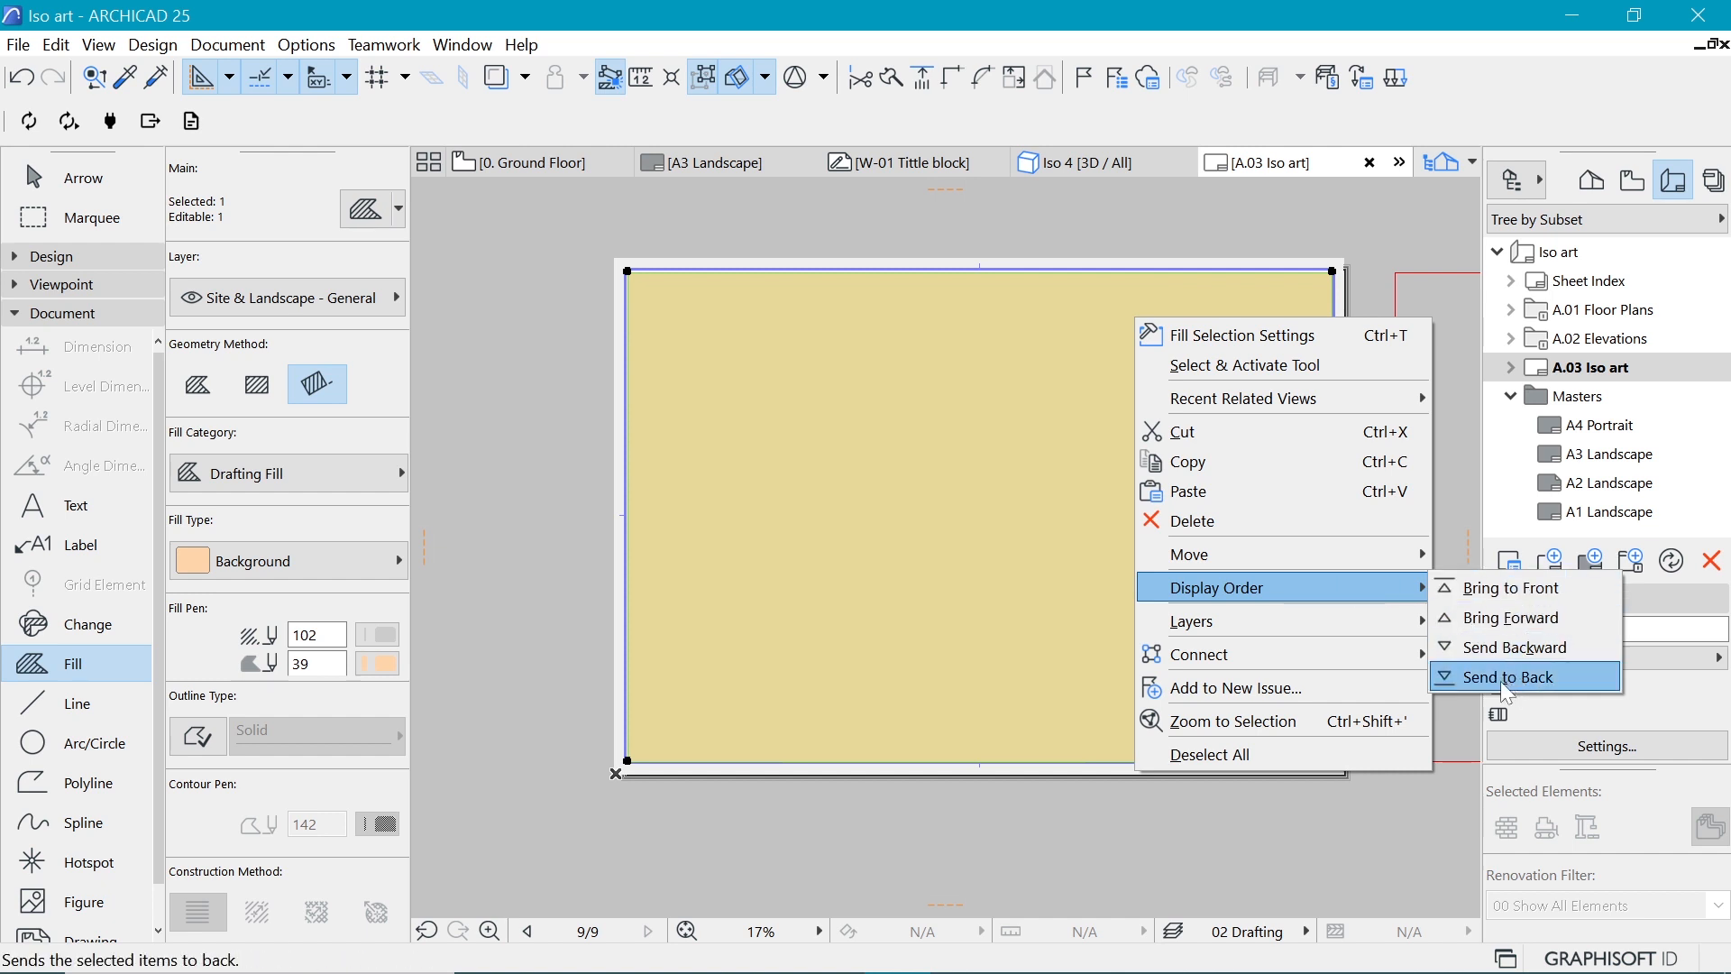
click(1505, 678)
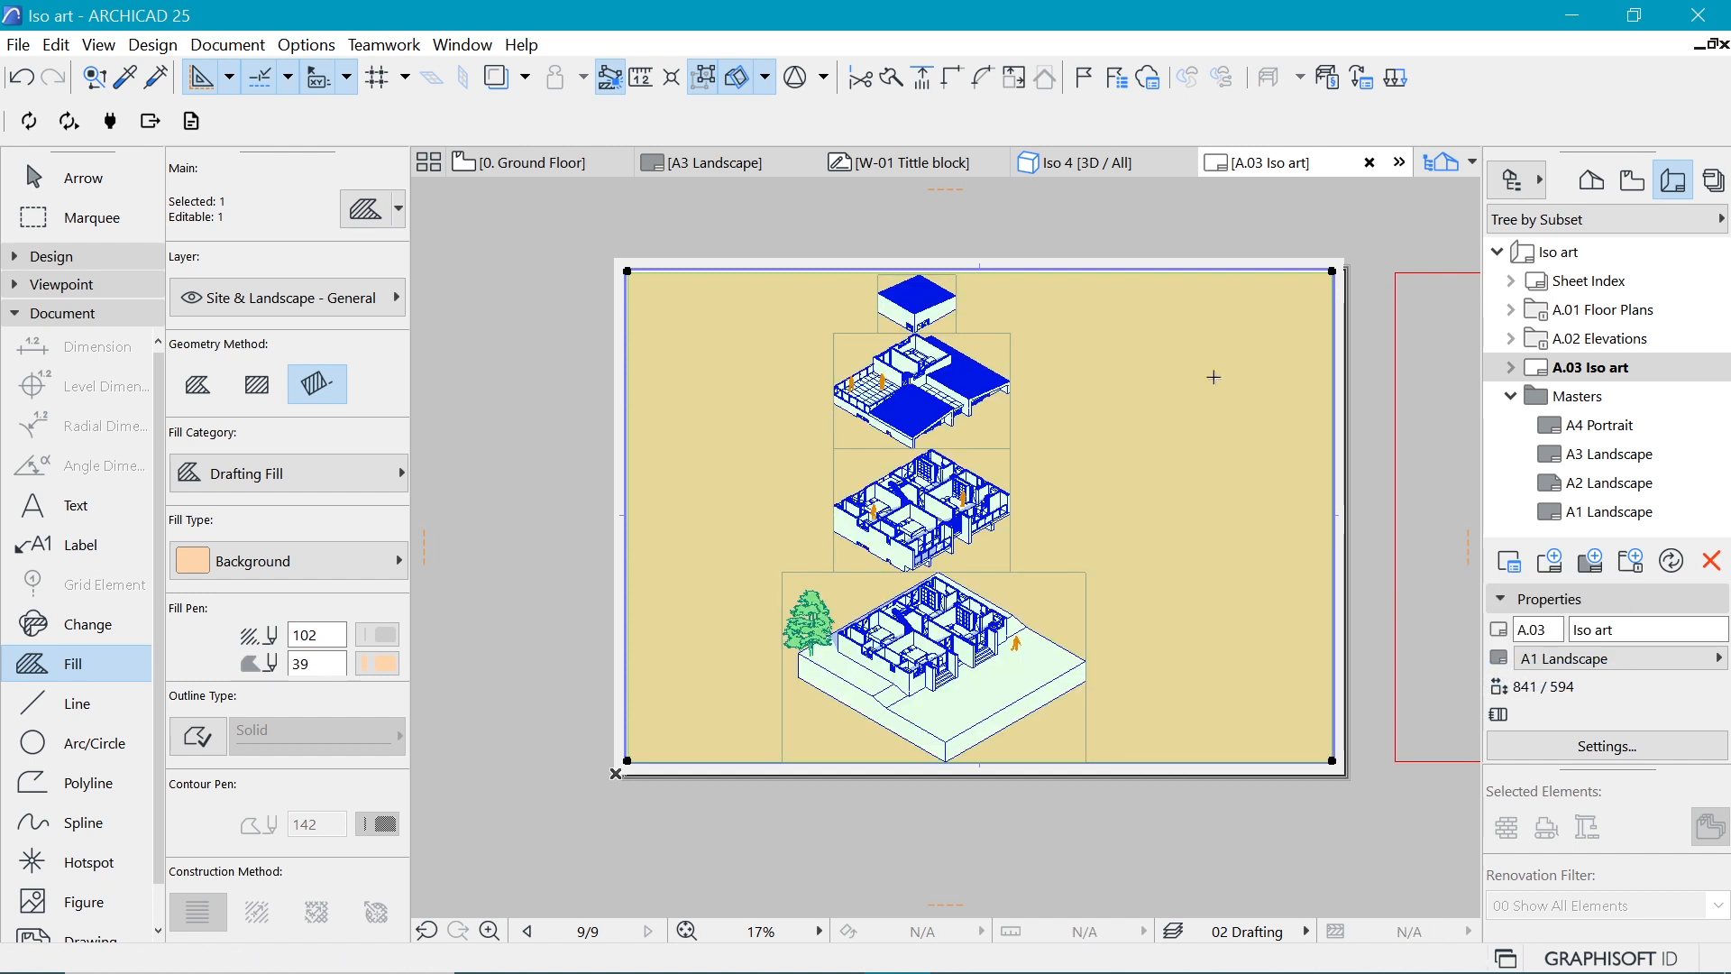
key(Escape)
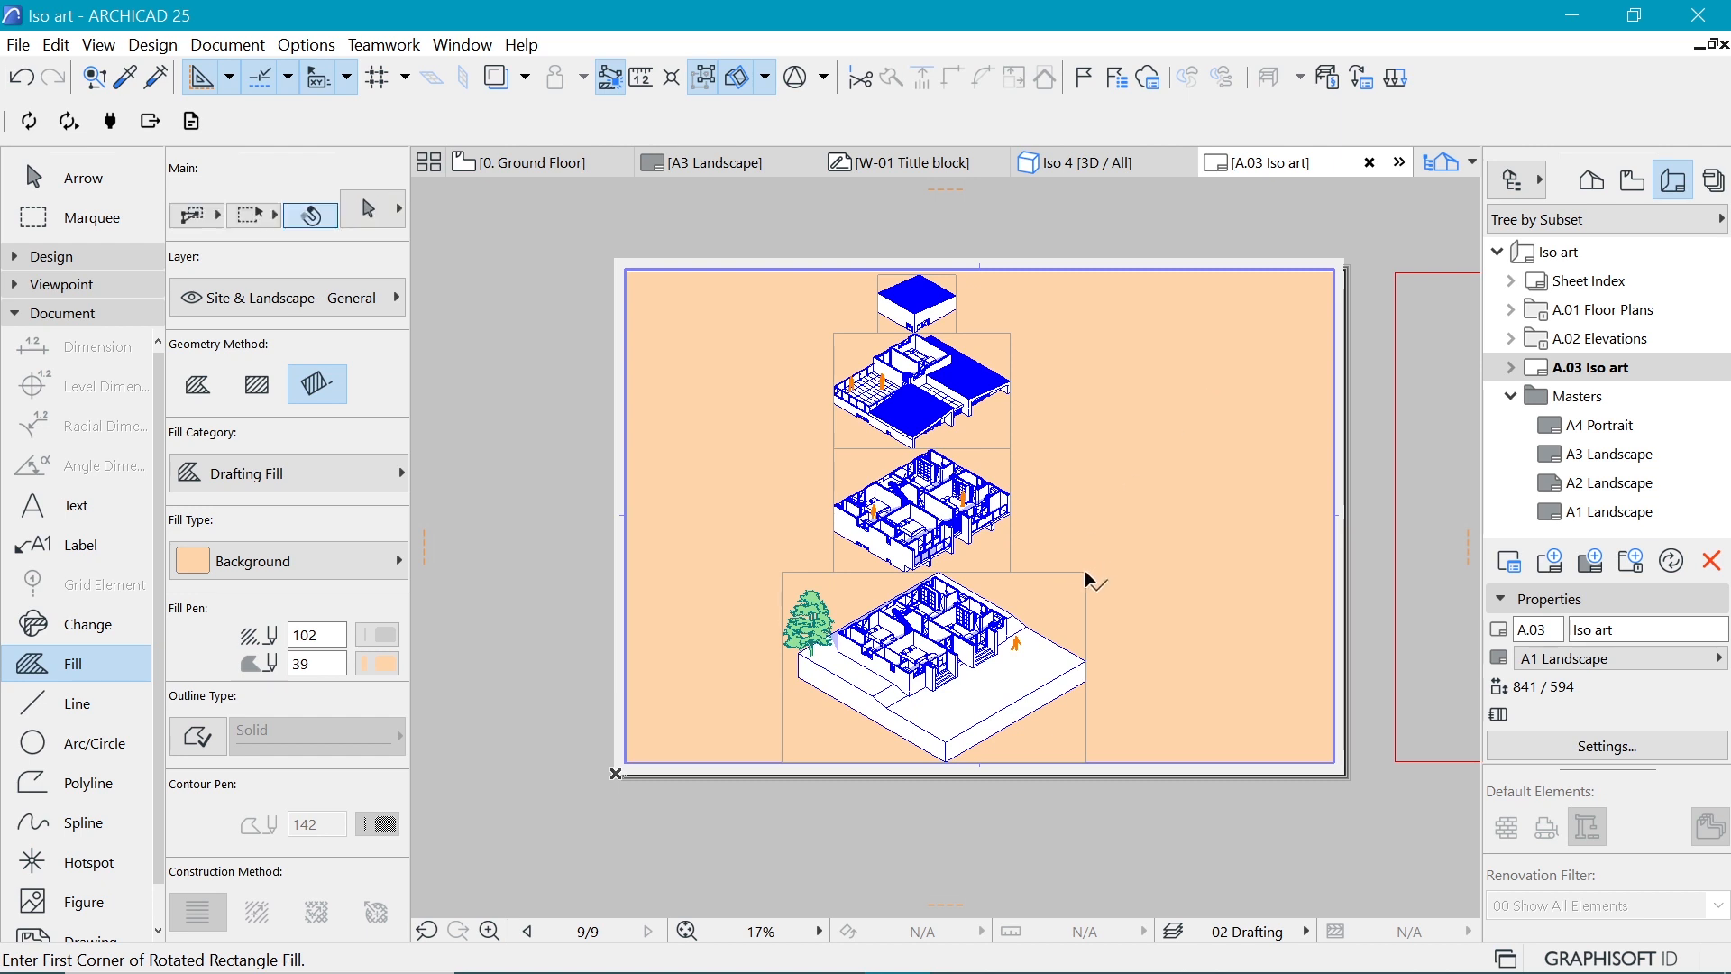
Step: Turn off Transparent Background in the D01 site drawing's size and appearance settings
shift+click(1085, 576)
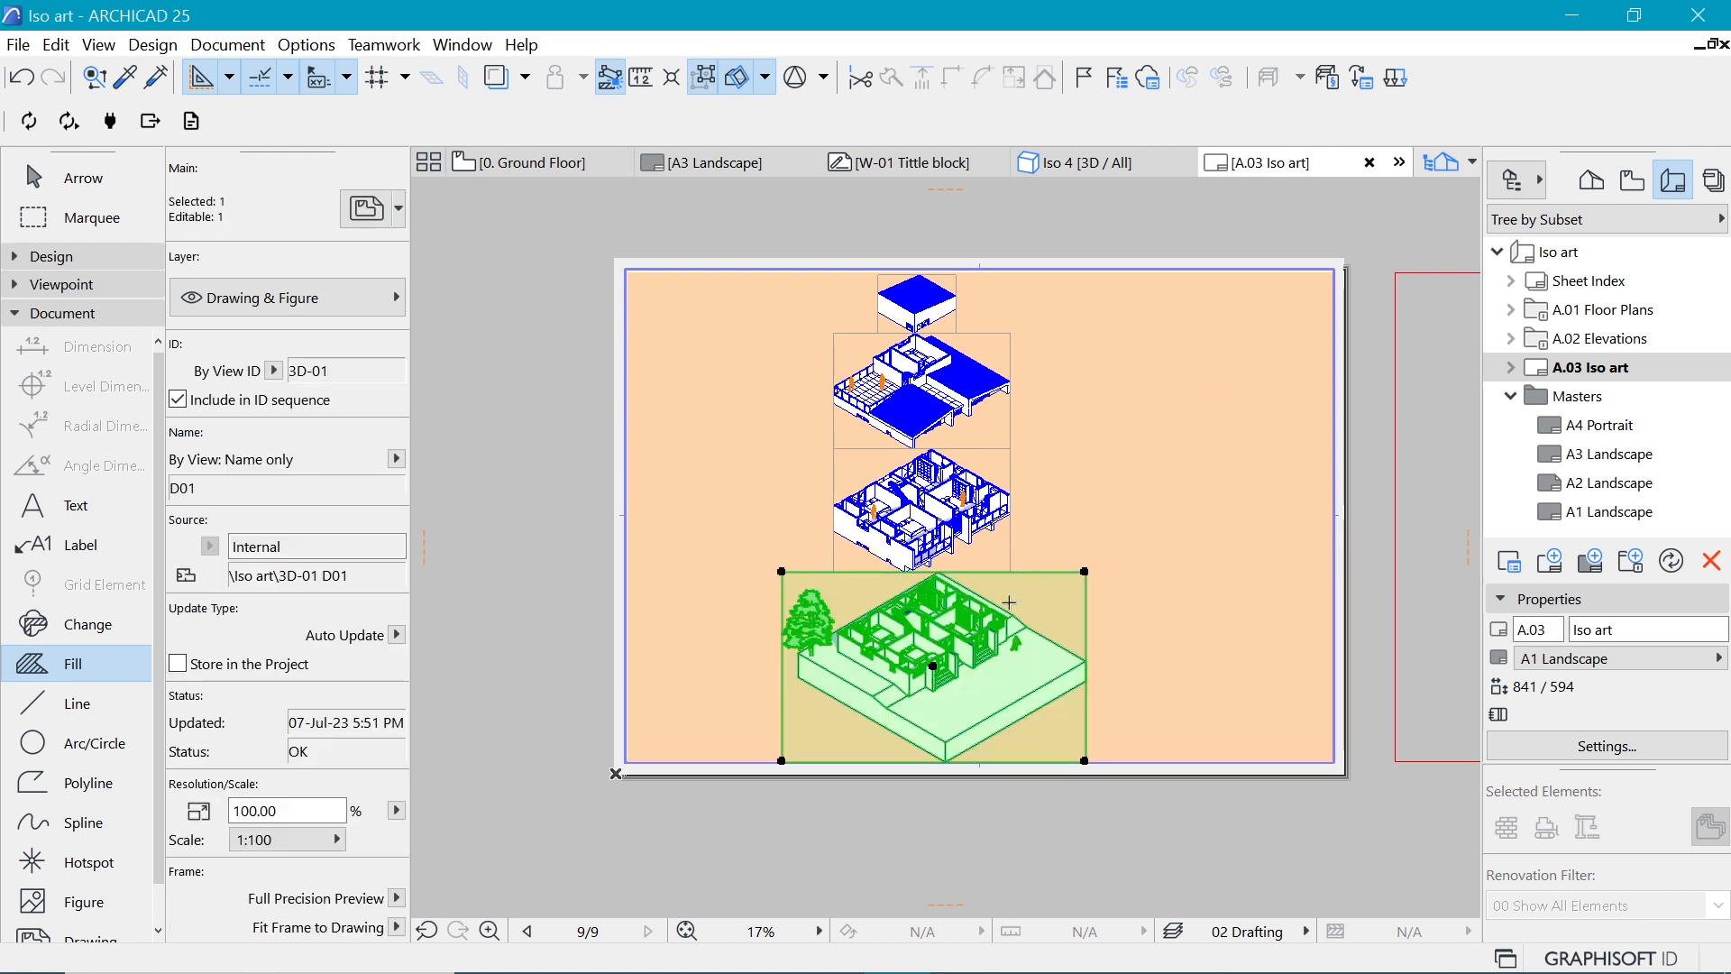
click(364, 219)
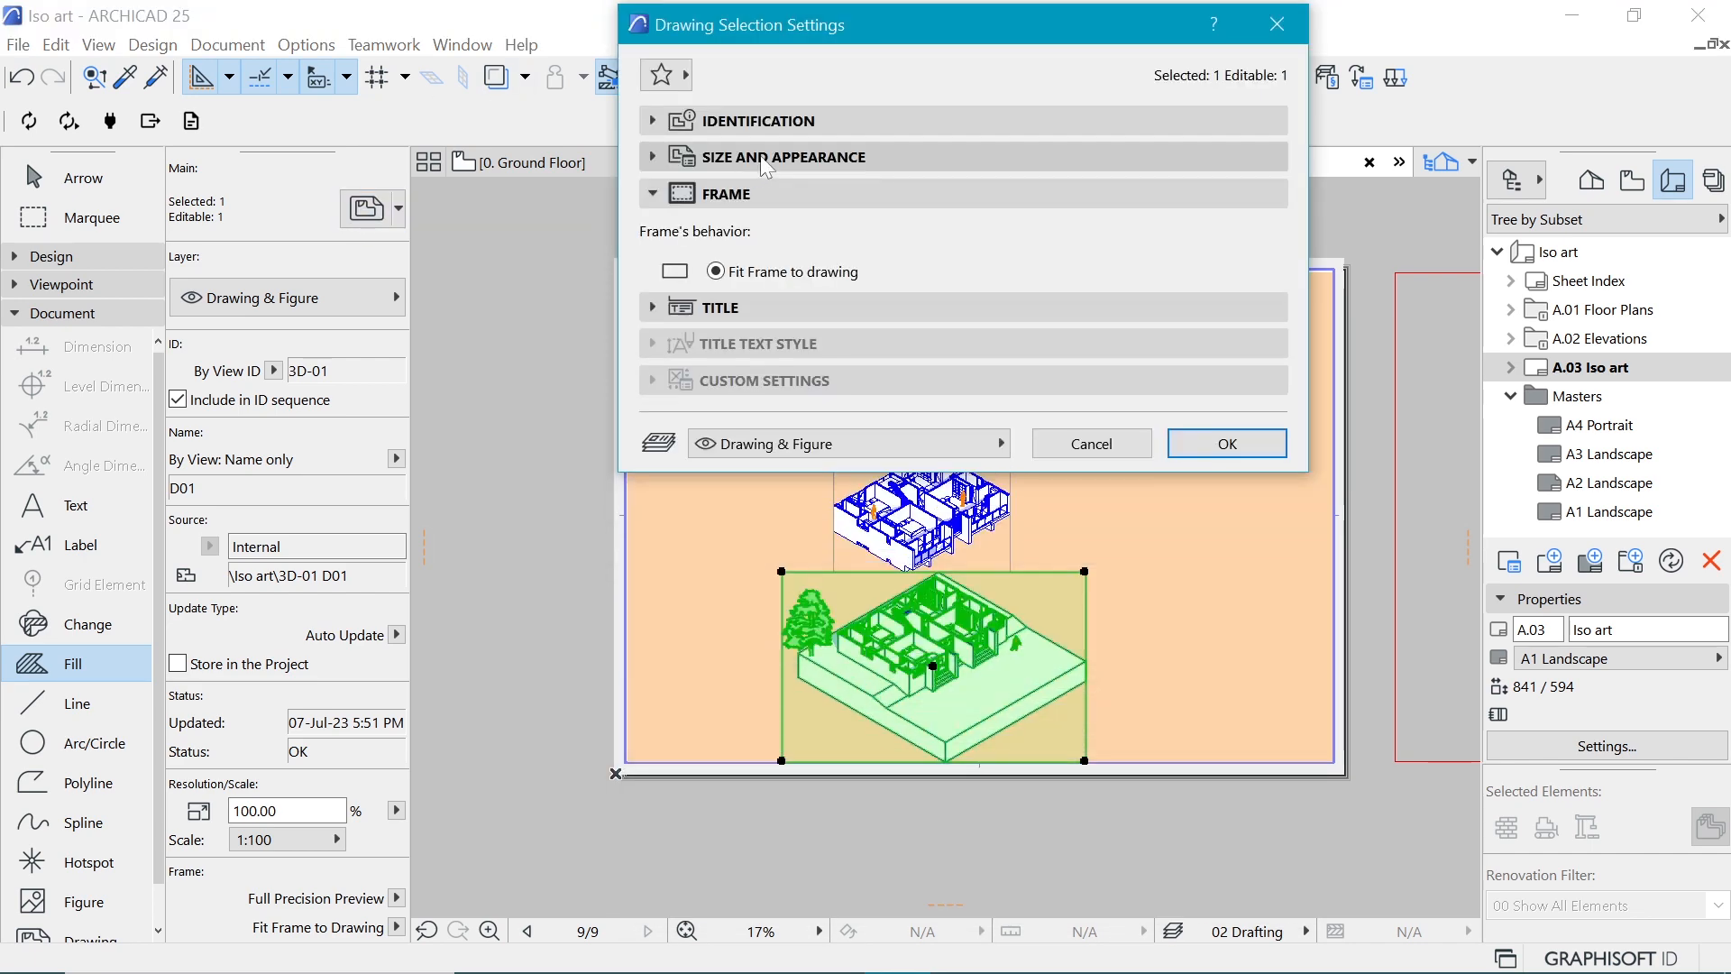
click(765, 157)
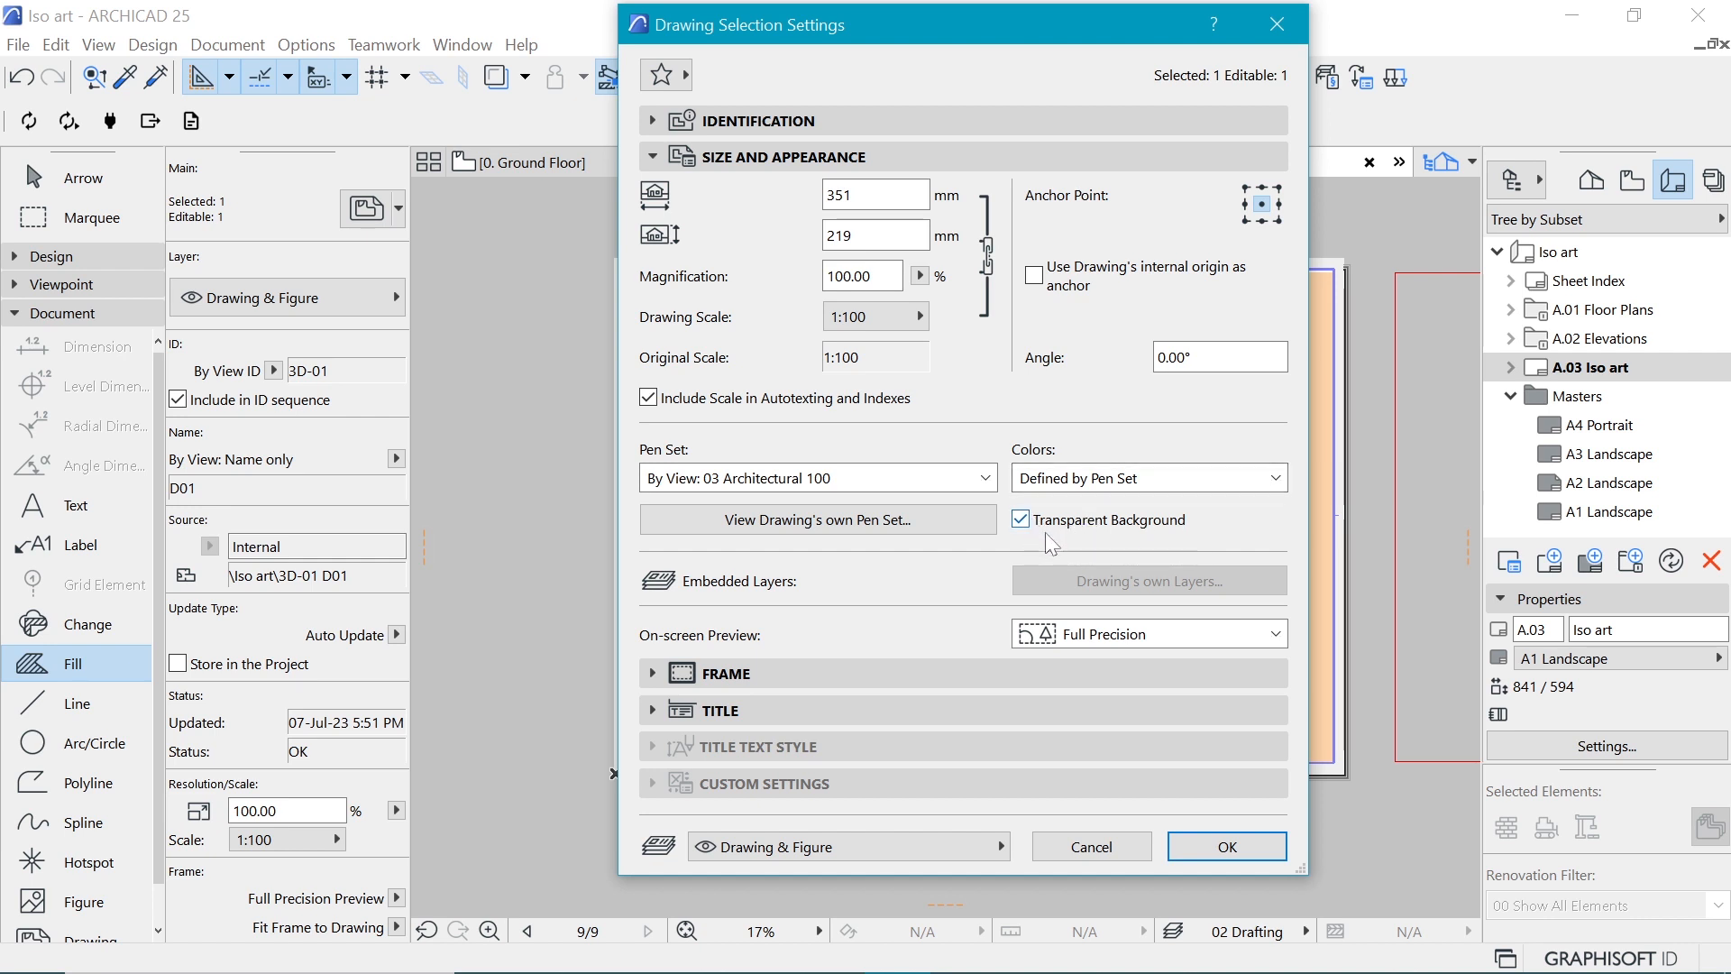
click(1020, 520)
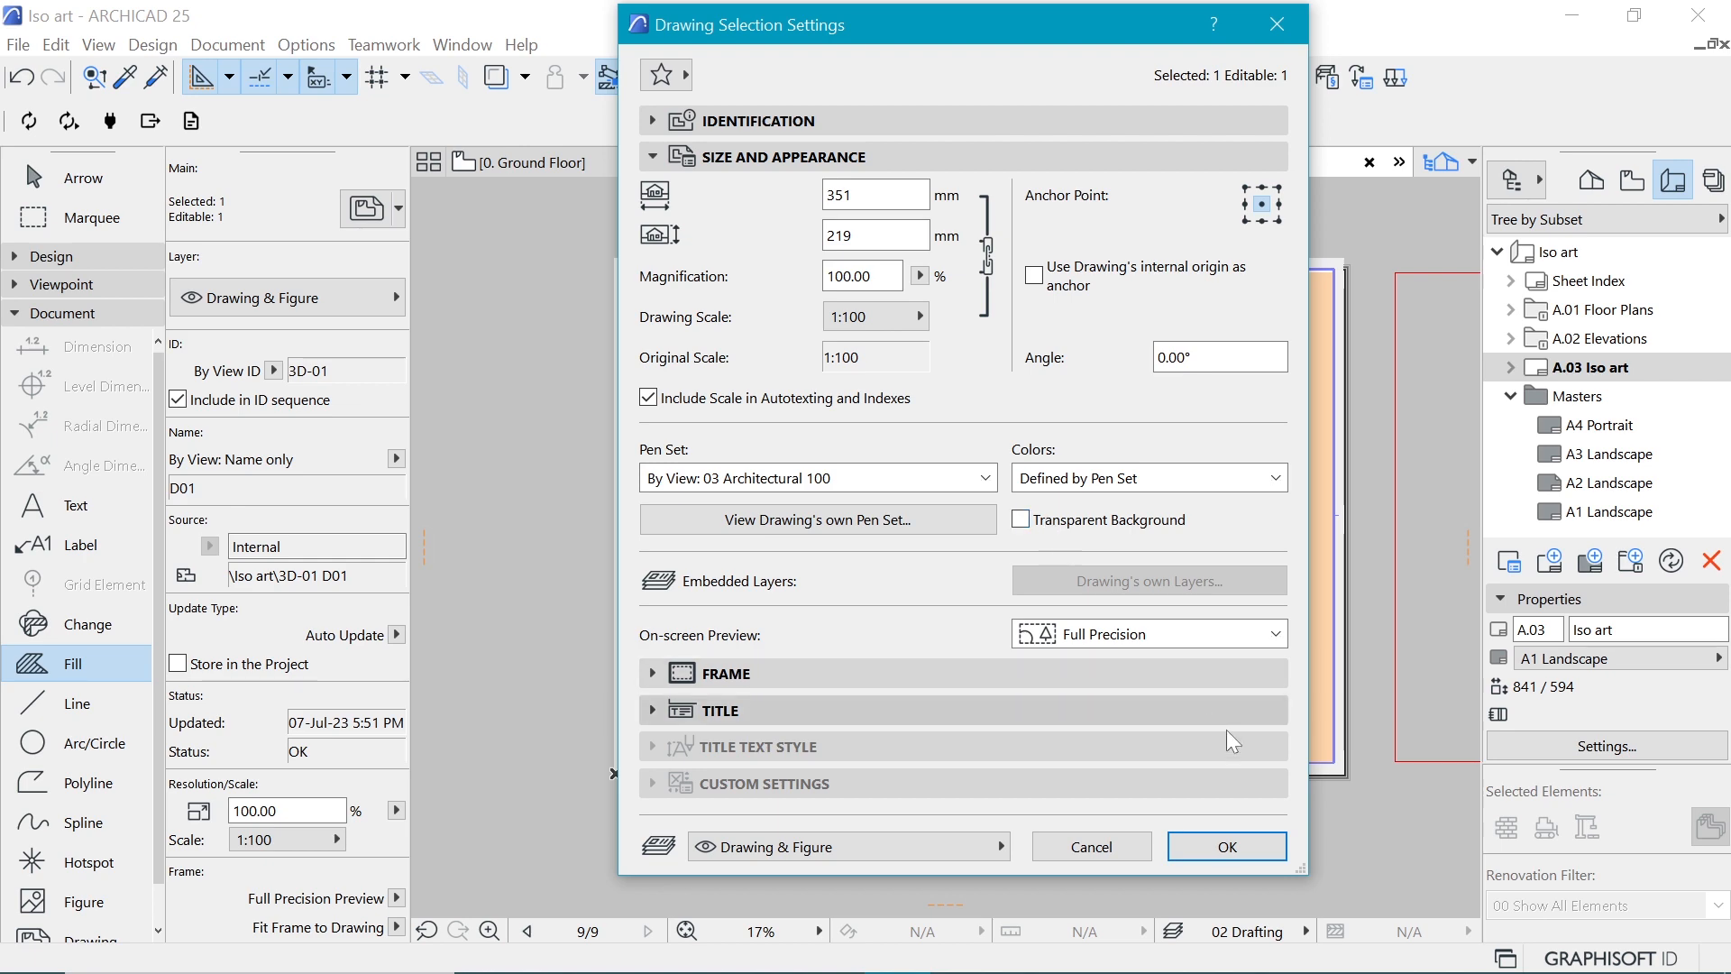
click(1223, 844)
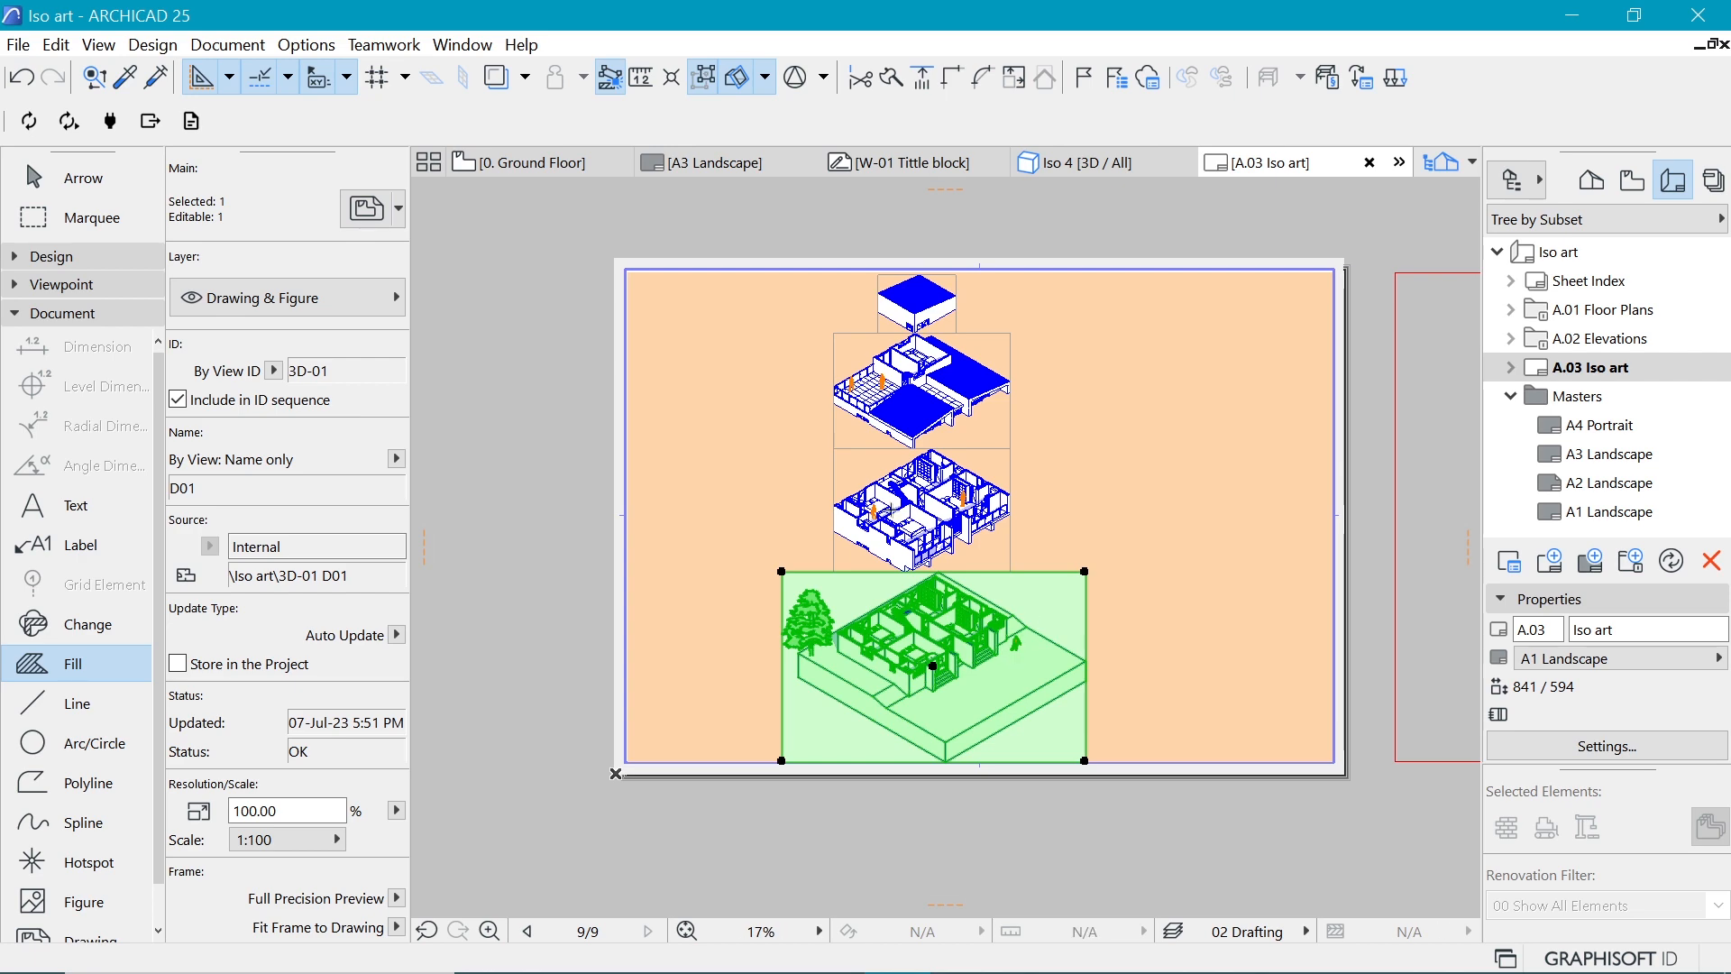
Step: Turn Transparent Background on again for the D01 site drawing and deselect it
click(376, 224)
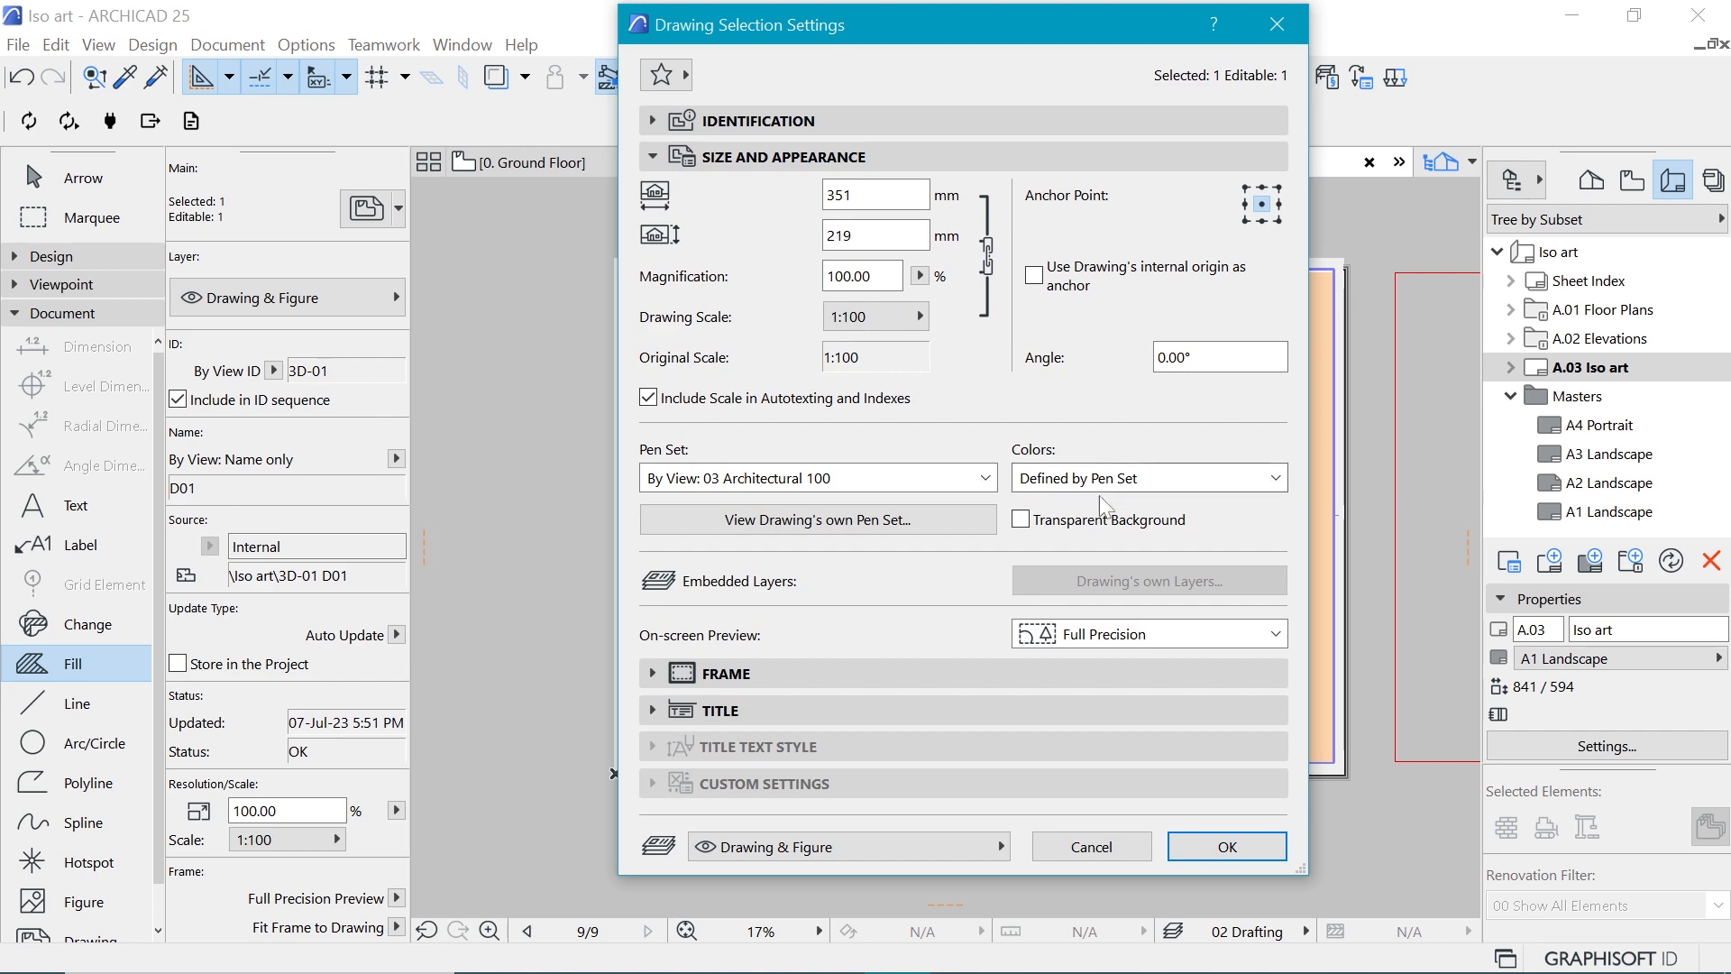
click(1106, 521)
click(1228, 846)
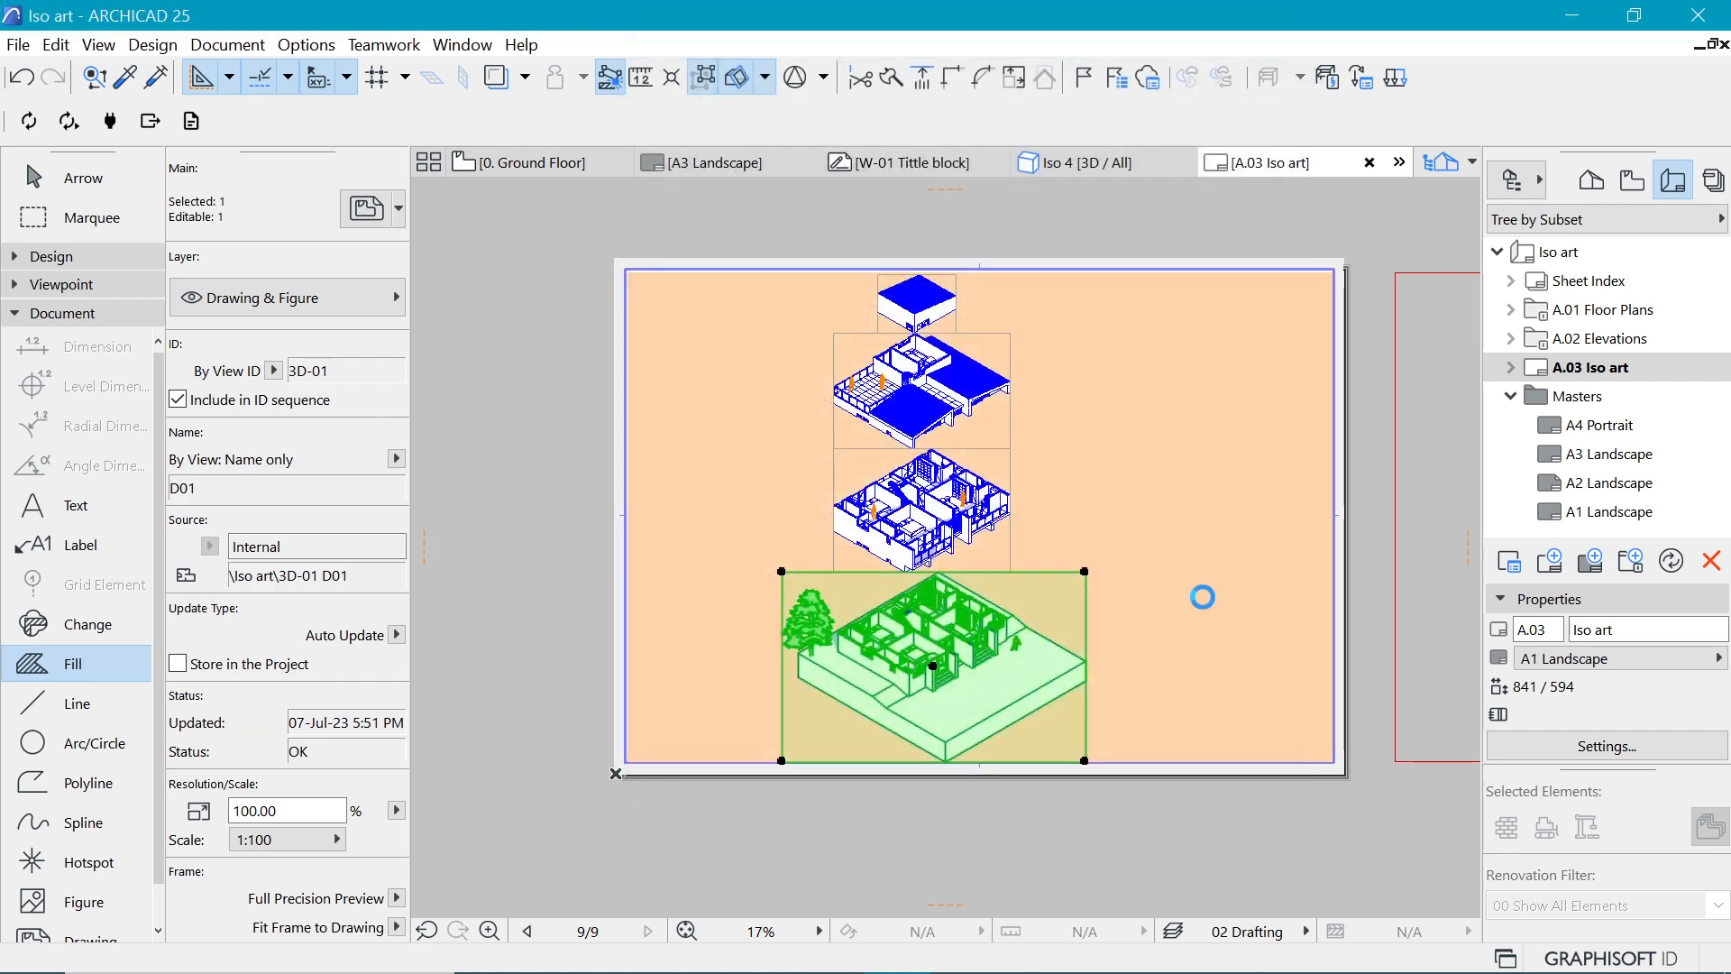
key(Escape)
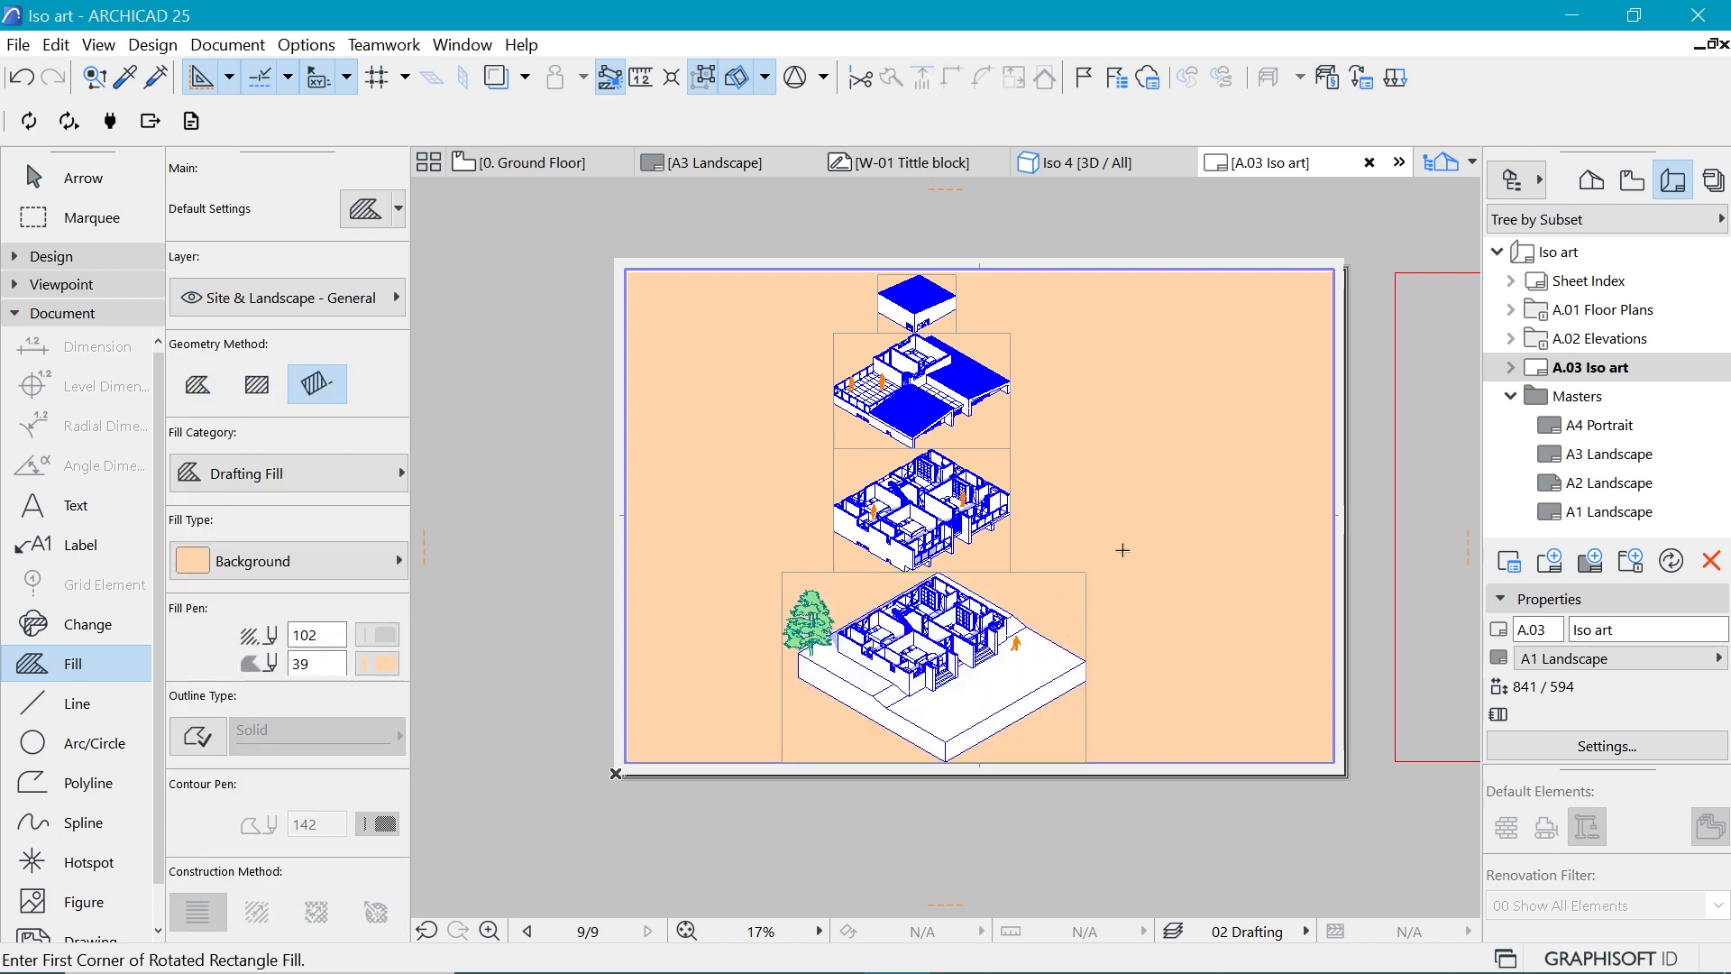
Step: Set the Line tool's defaults to the Dashed Long line type and blue pen 66
scroll(1123, 550, up, 2)
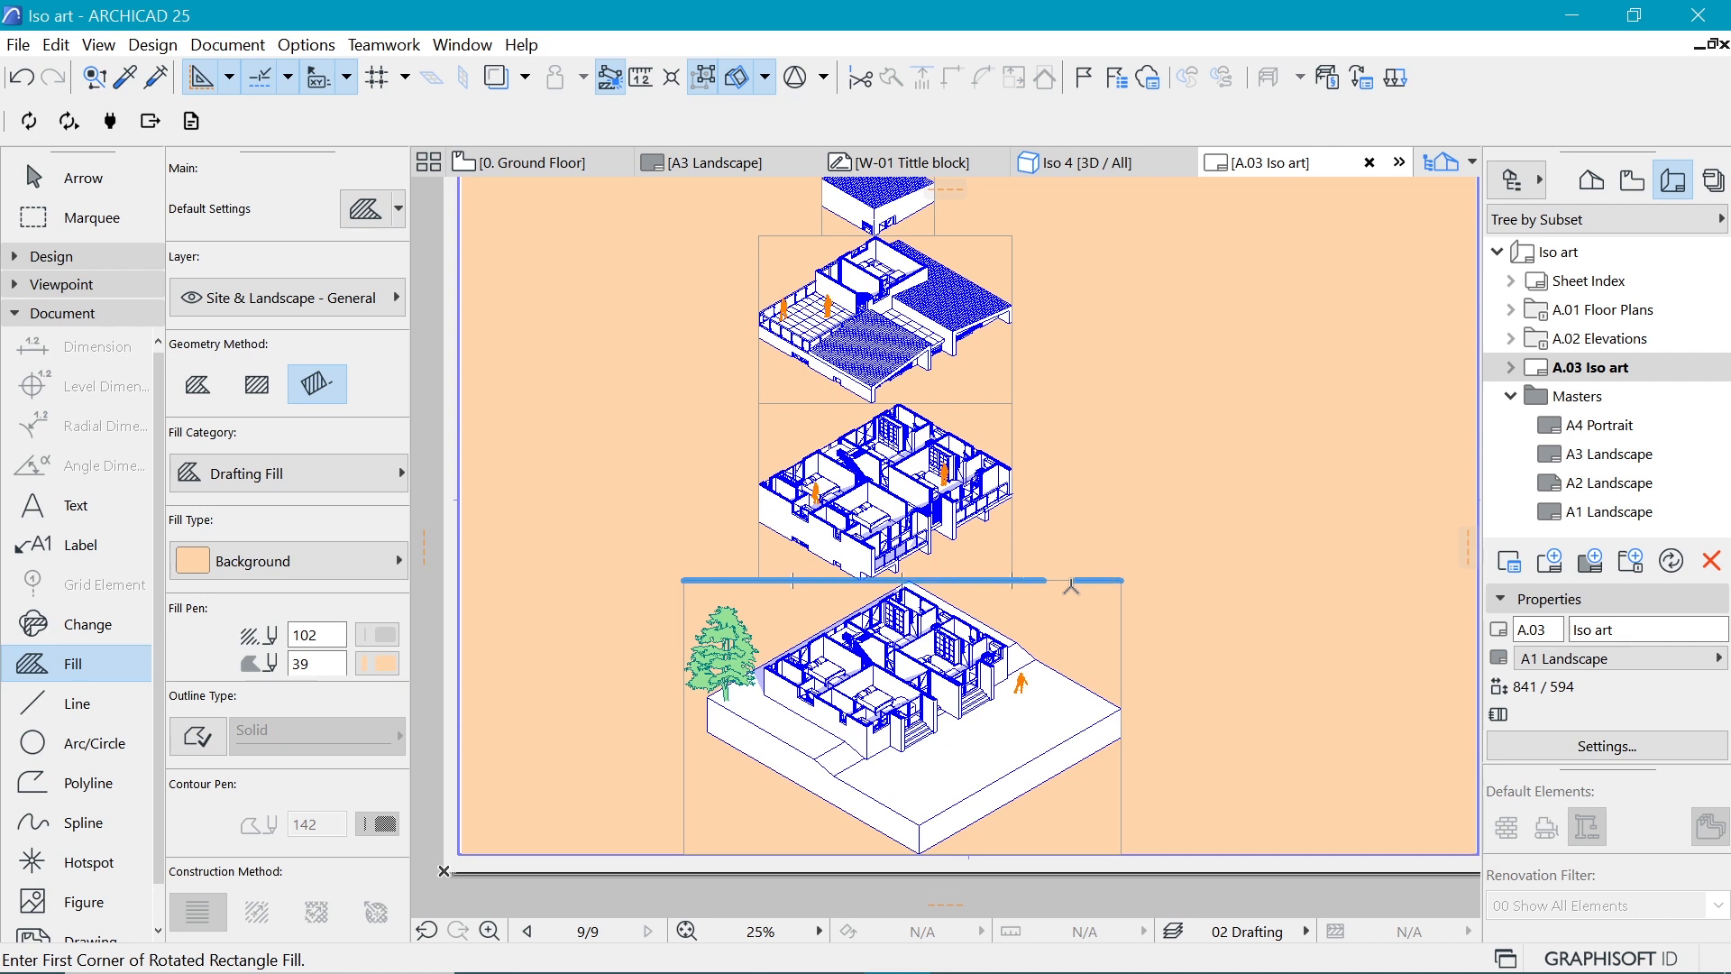
key(Escape)
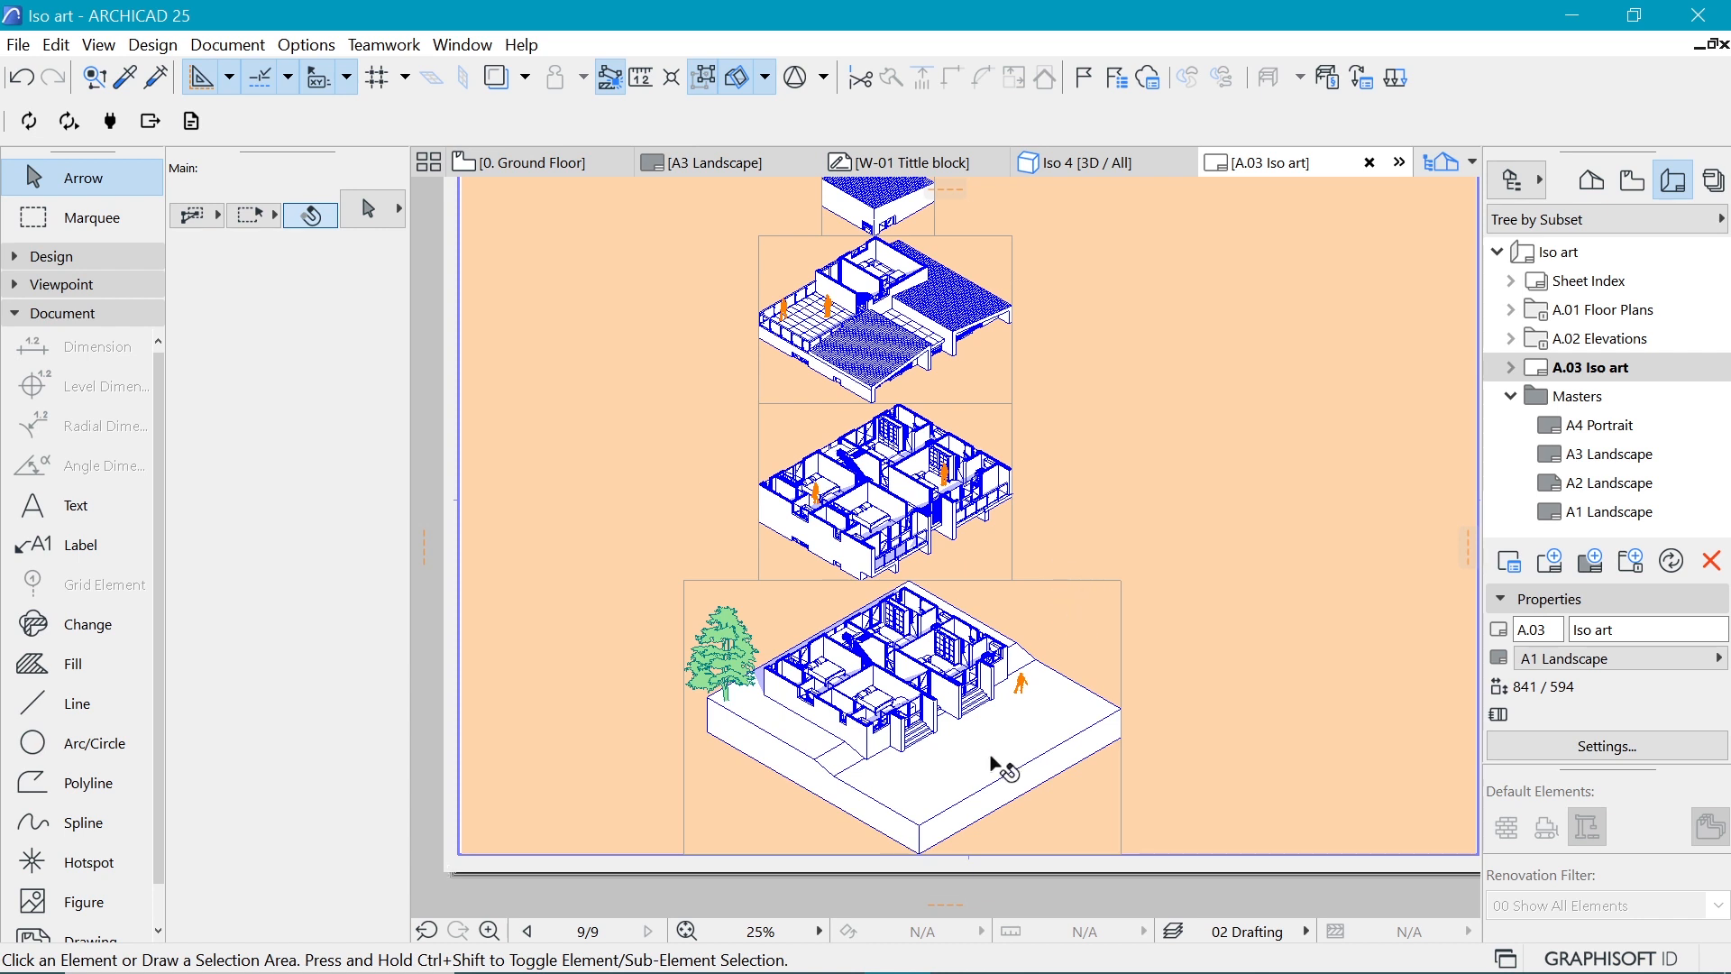
scroll(998, 761, down, 3)
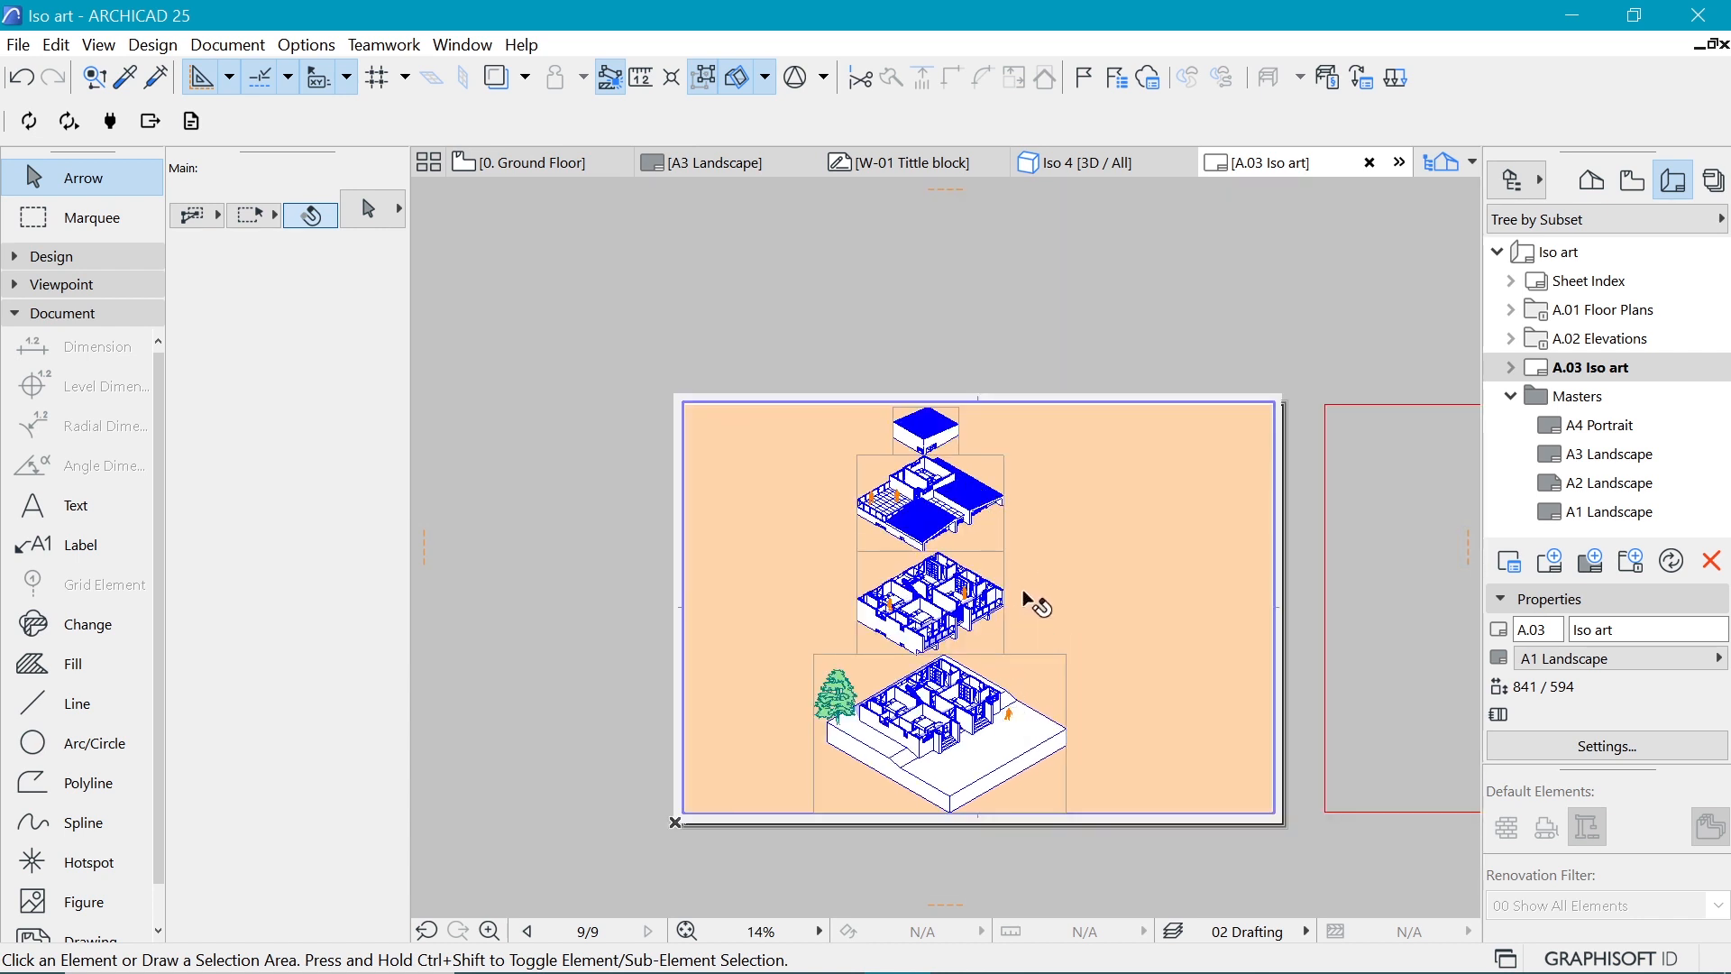
scroll(889, 664, up, 1)
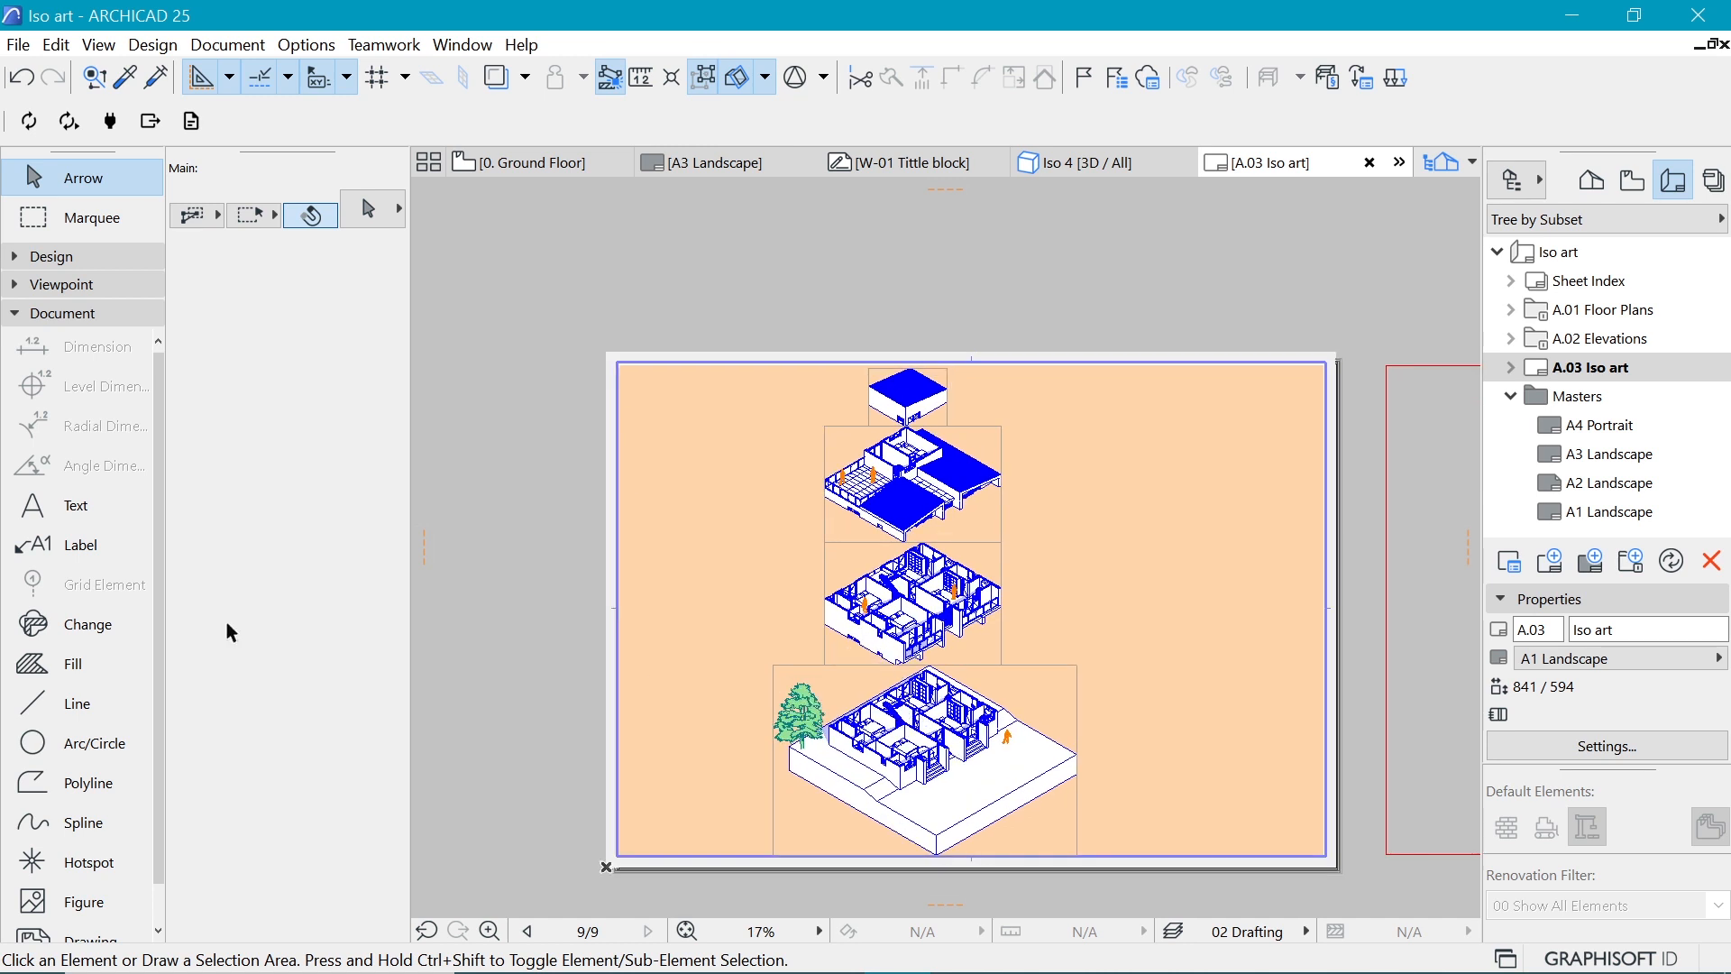
click(74, 705)
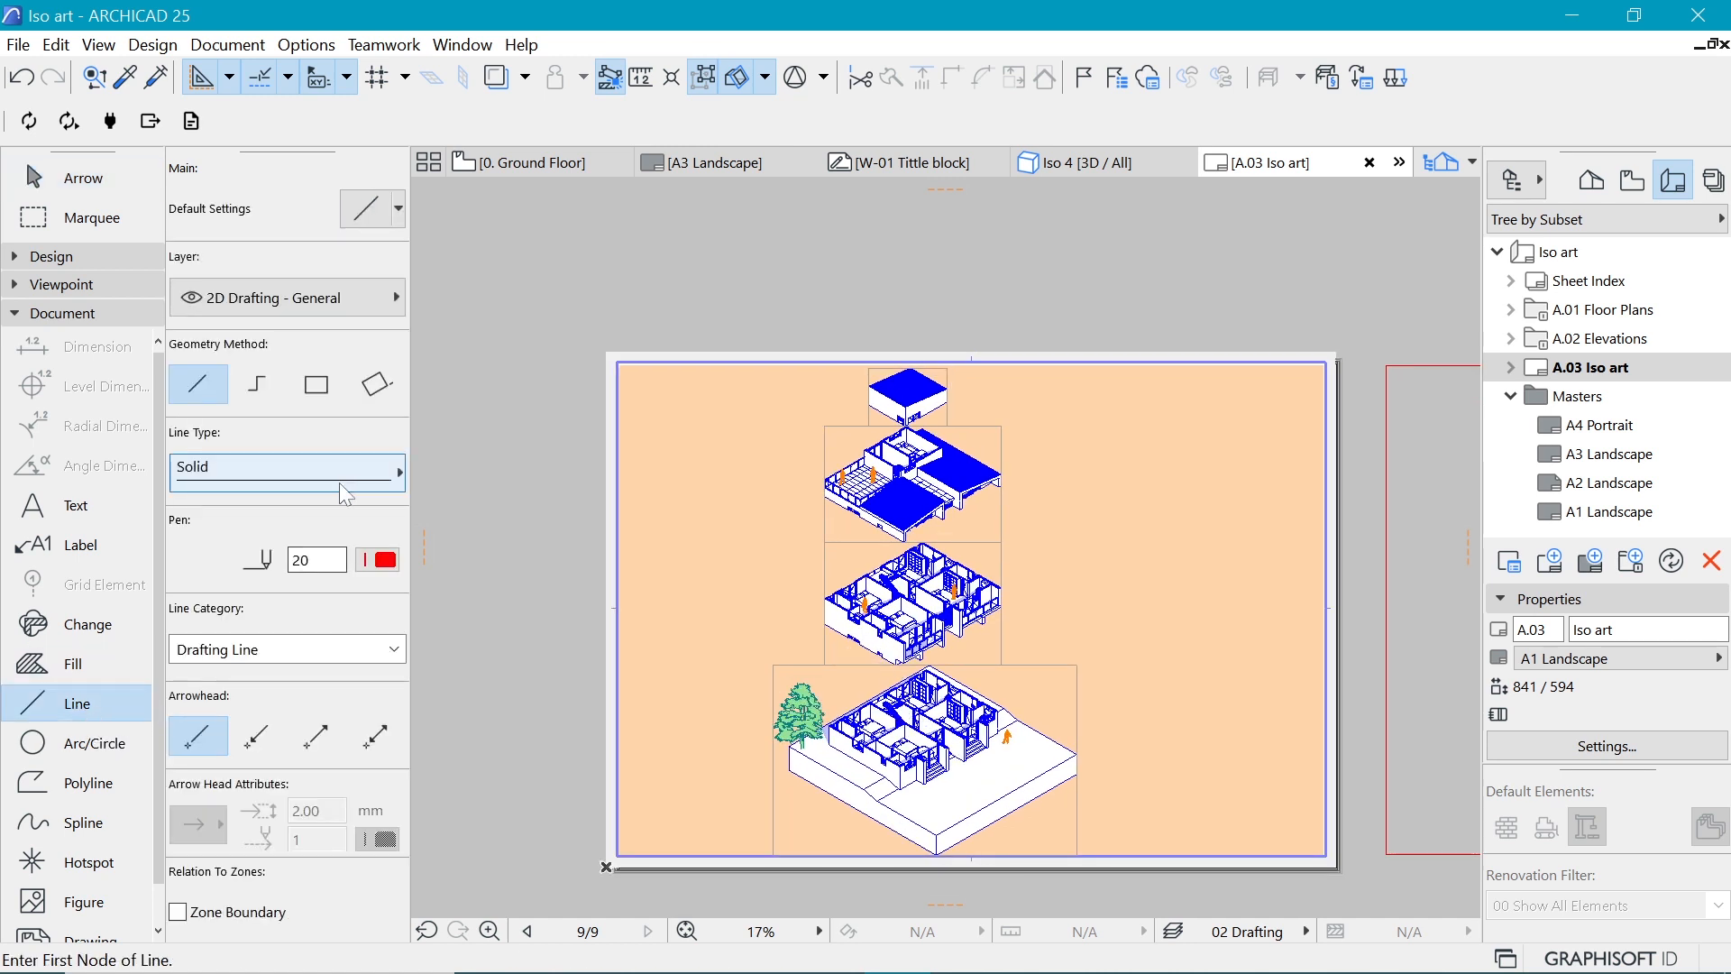
click(379, 487)
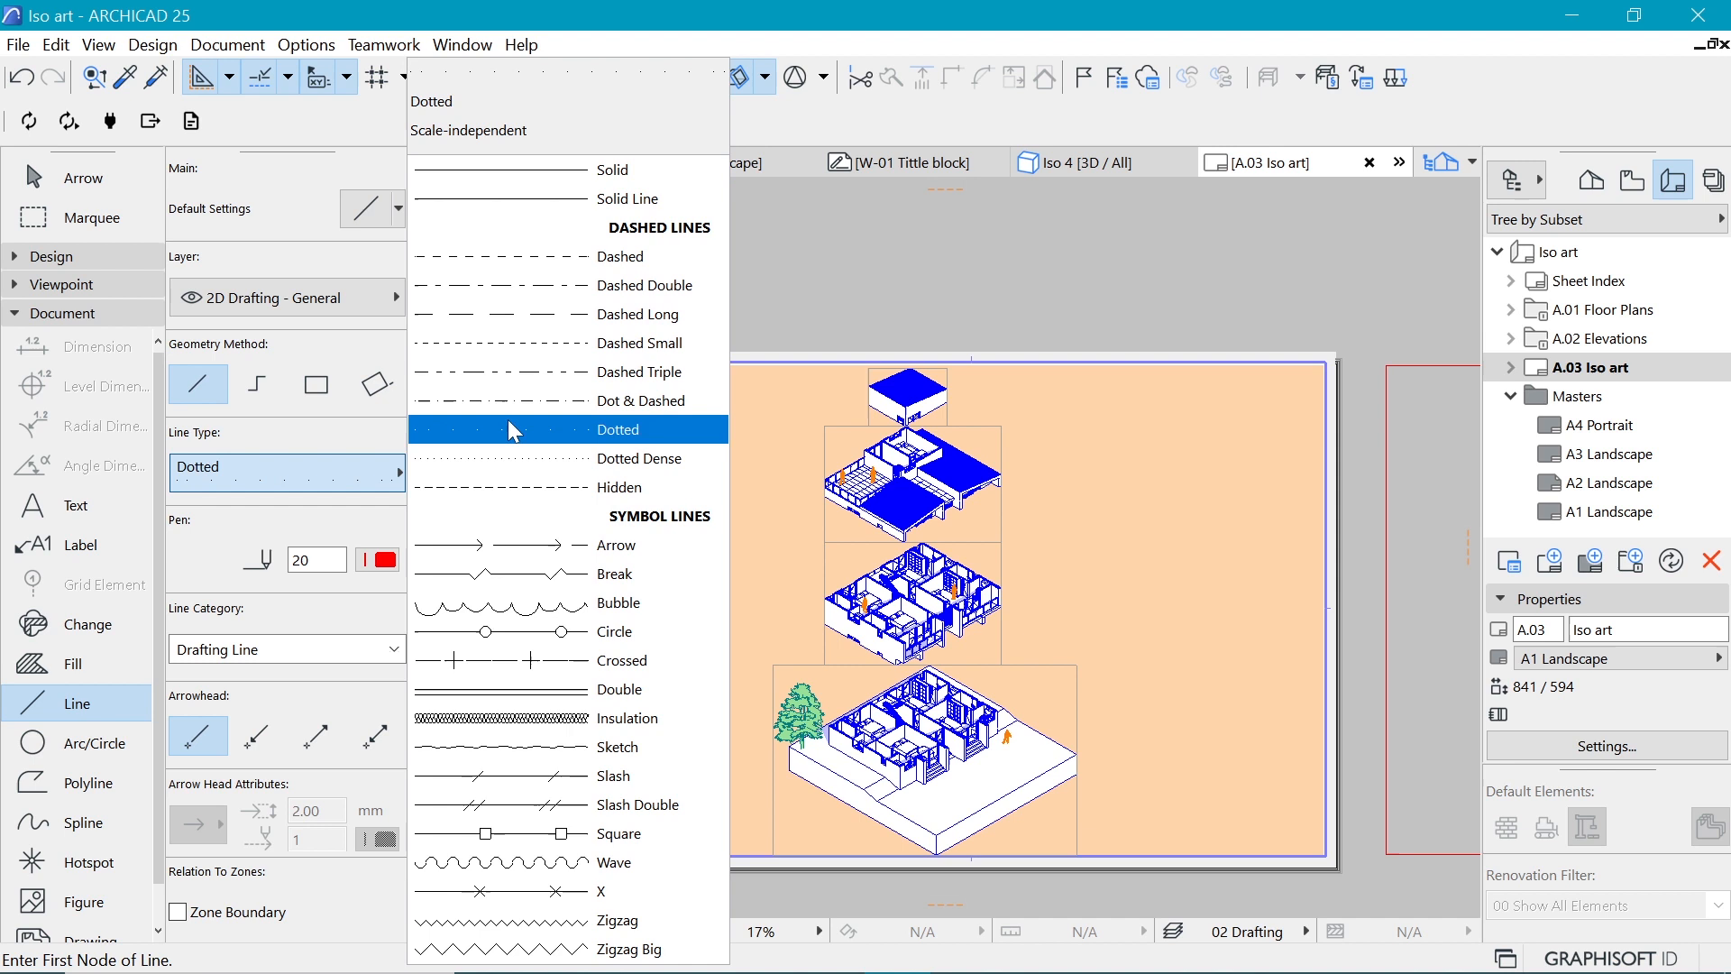
click(617, 318)
click(377, 559)
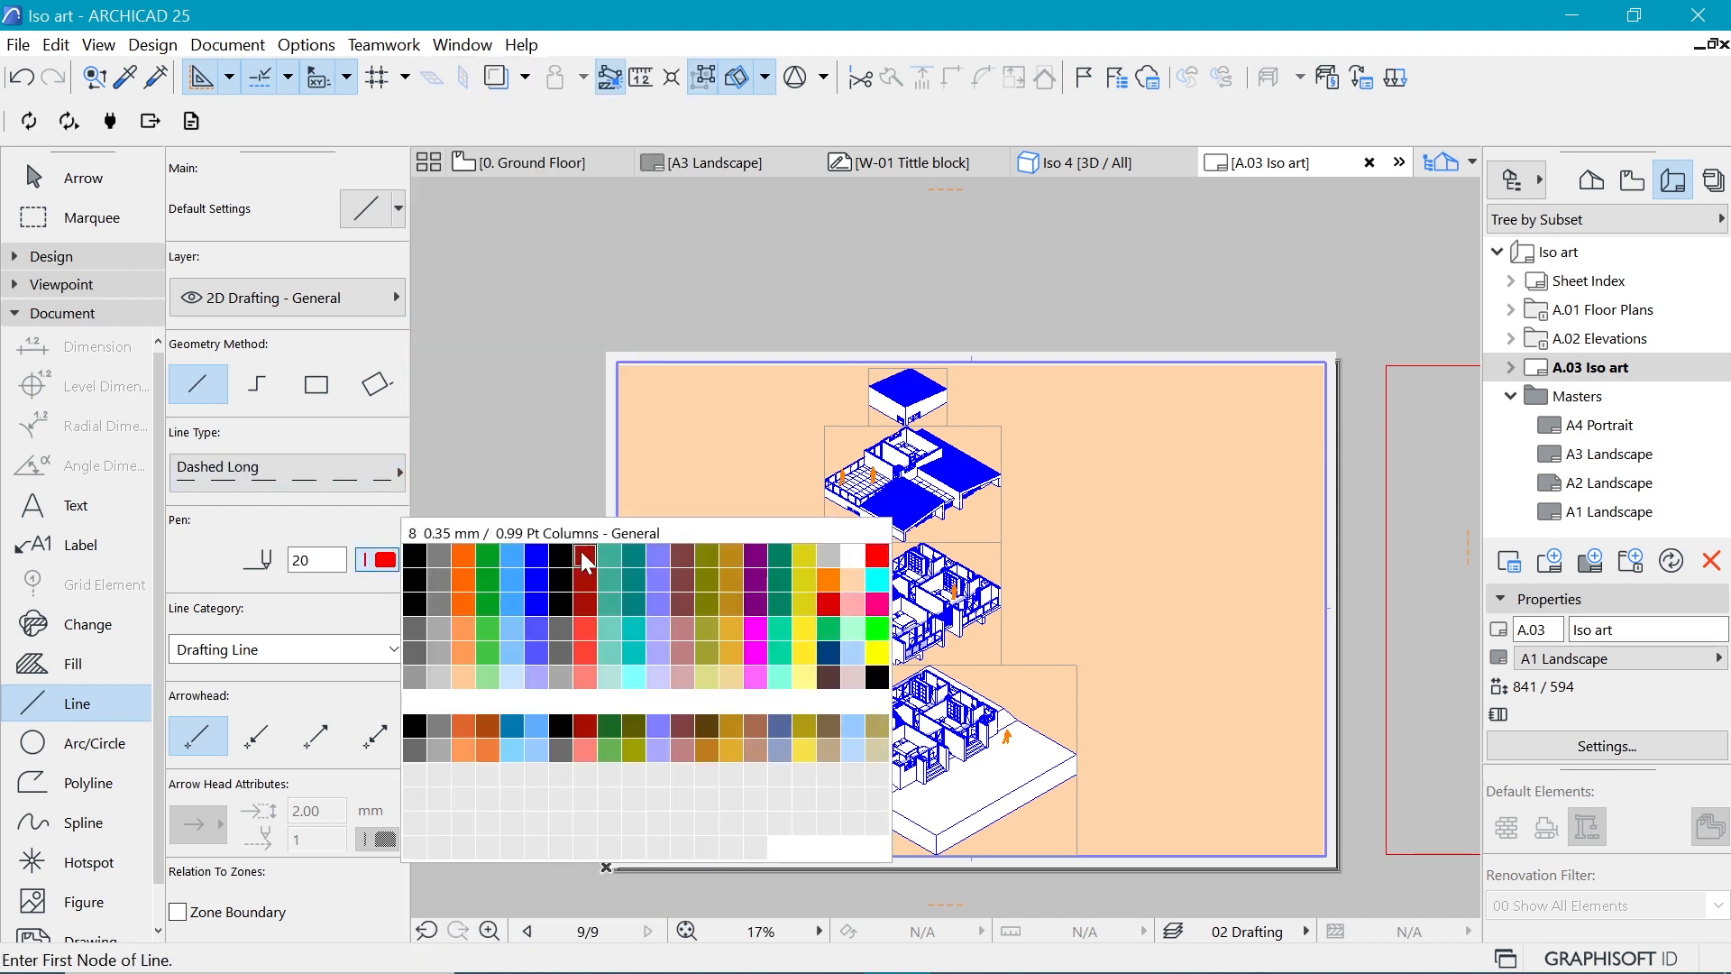
click(536, 645)
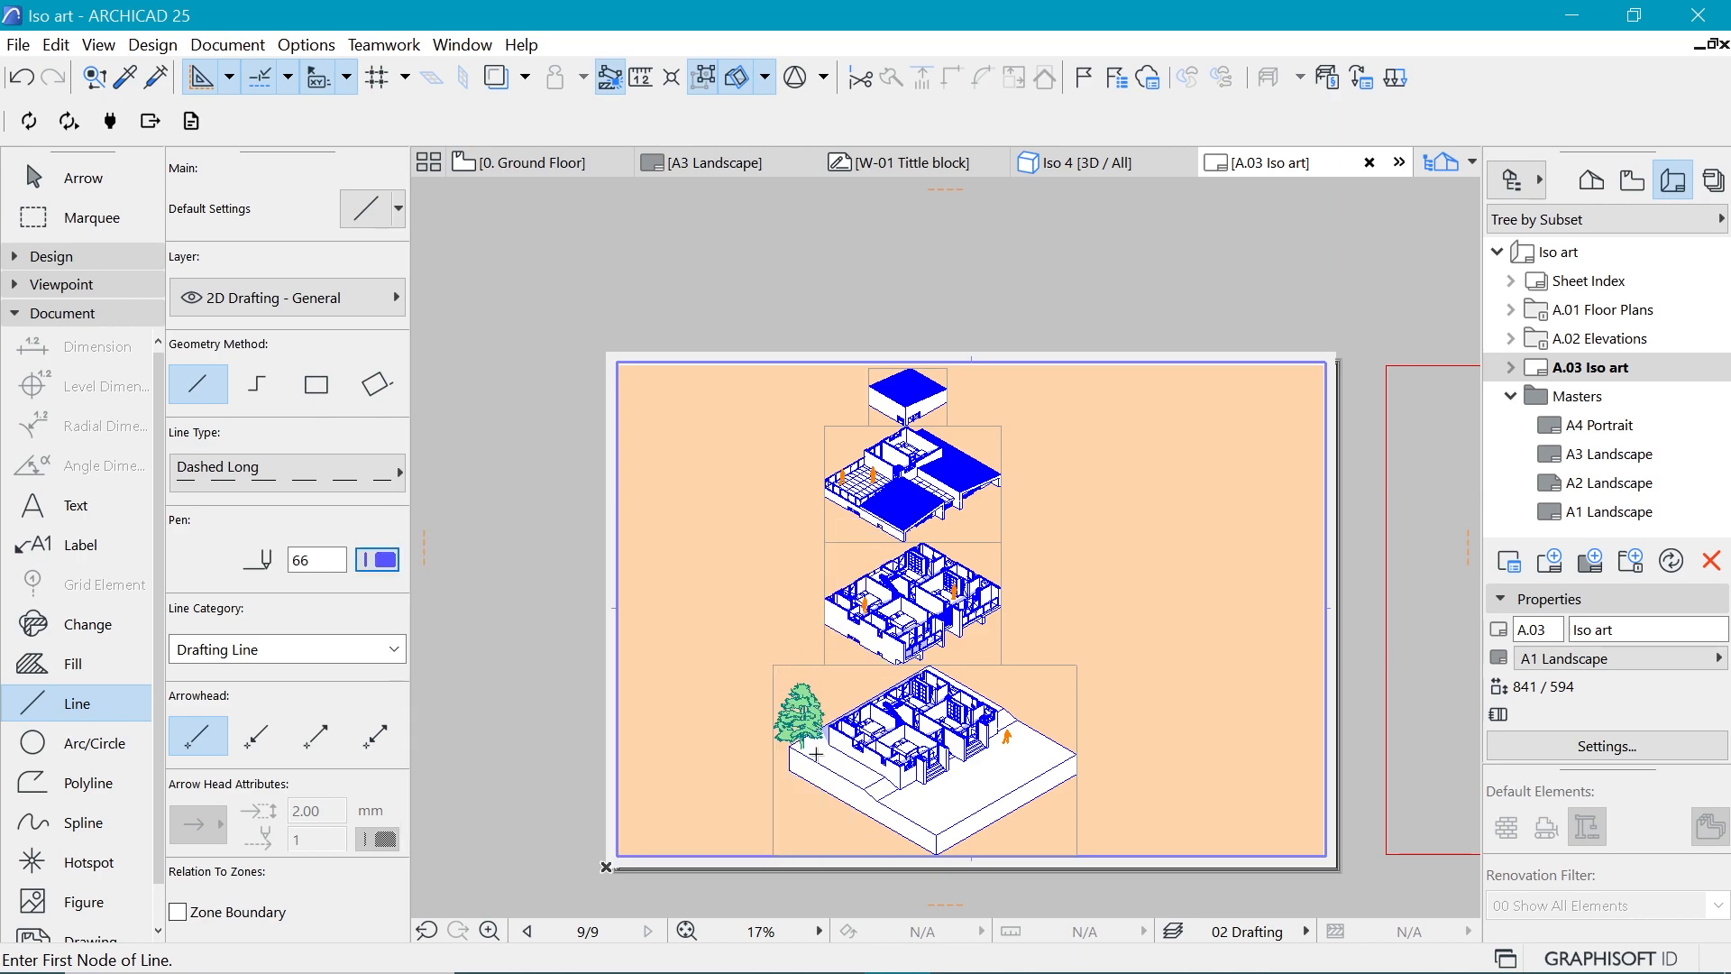
Step: Draw a vertical dashed line from D01's leftmost wall corner up to D02, and shift D02 sideways to align with it
scroll(816, 754, up, 10)
click(880, 699)
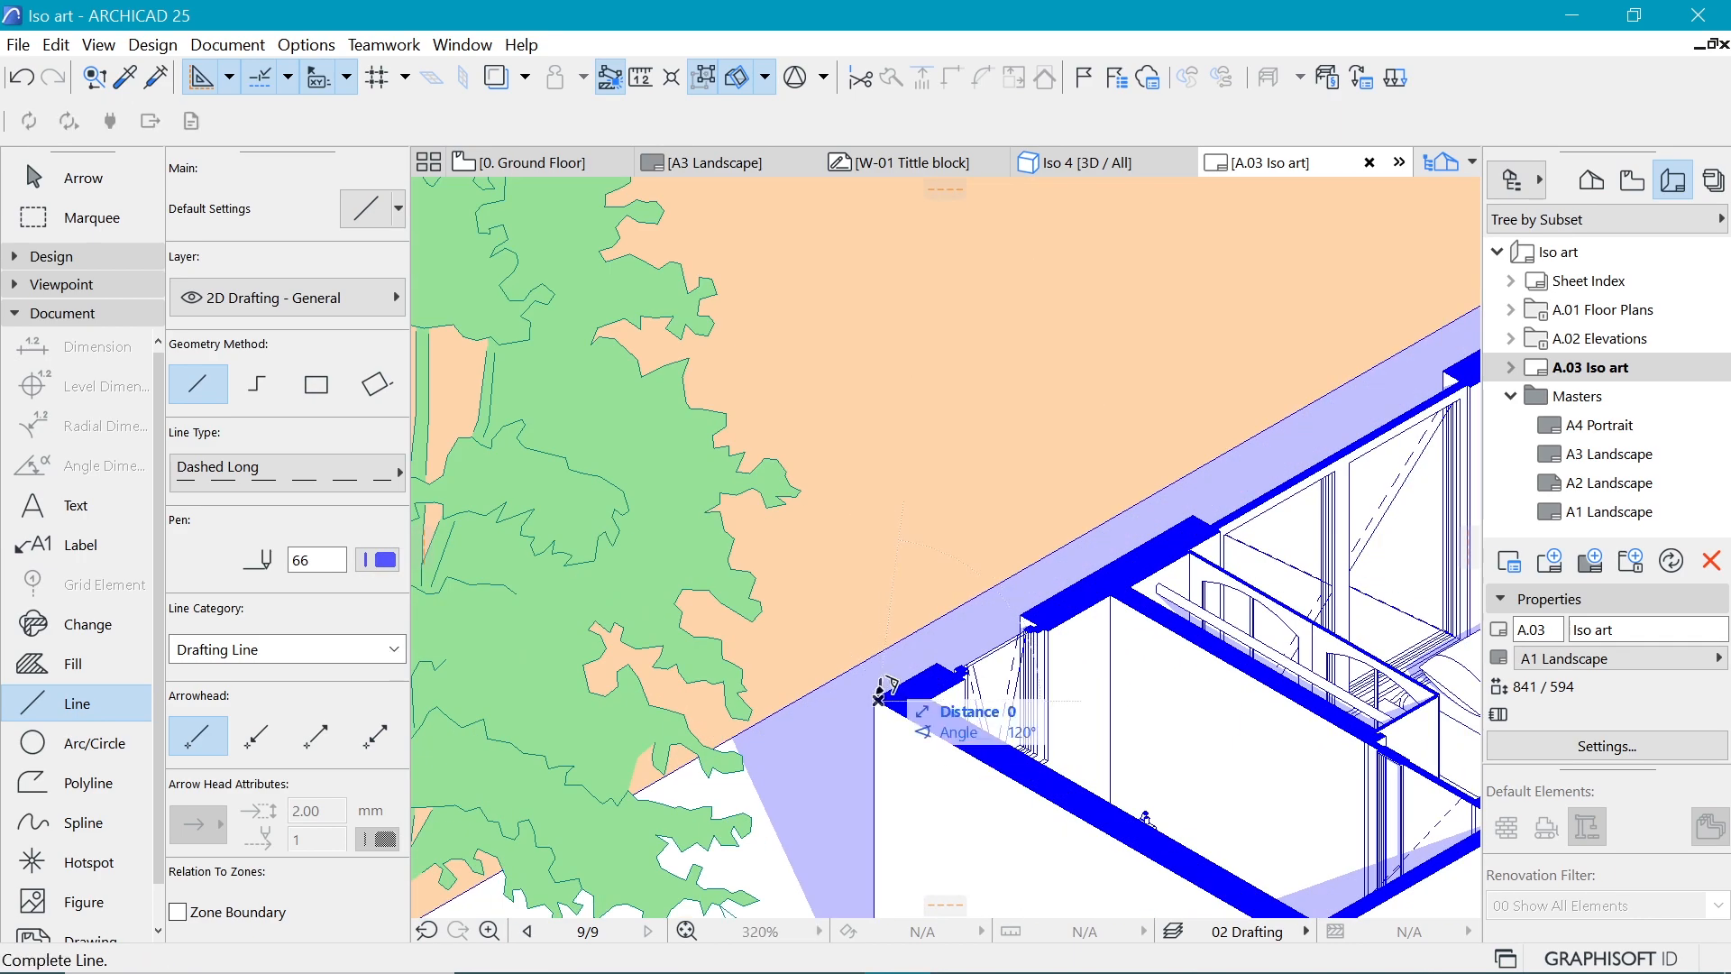
scroll(817, 780, down, 10)
click(812, 411)
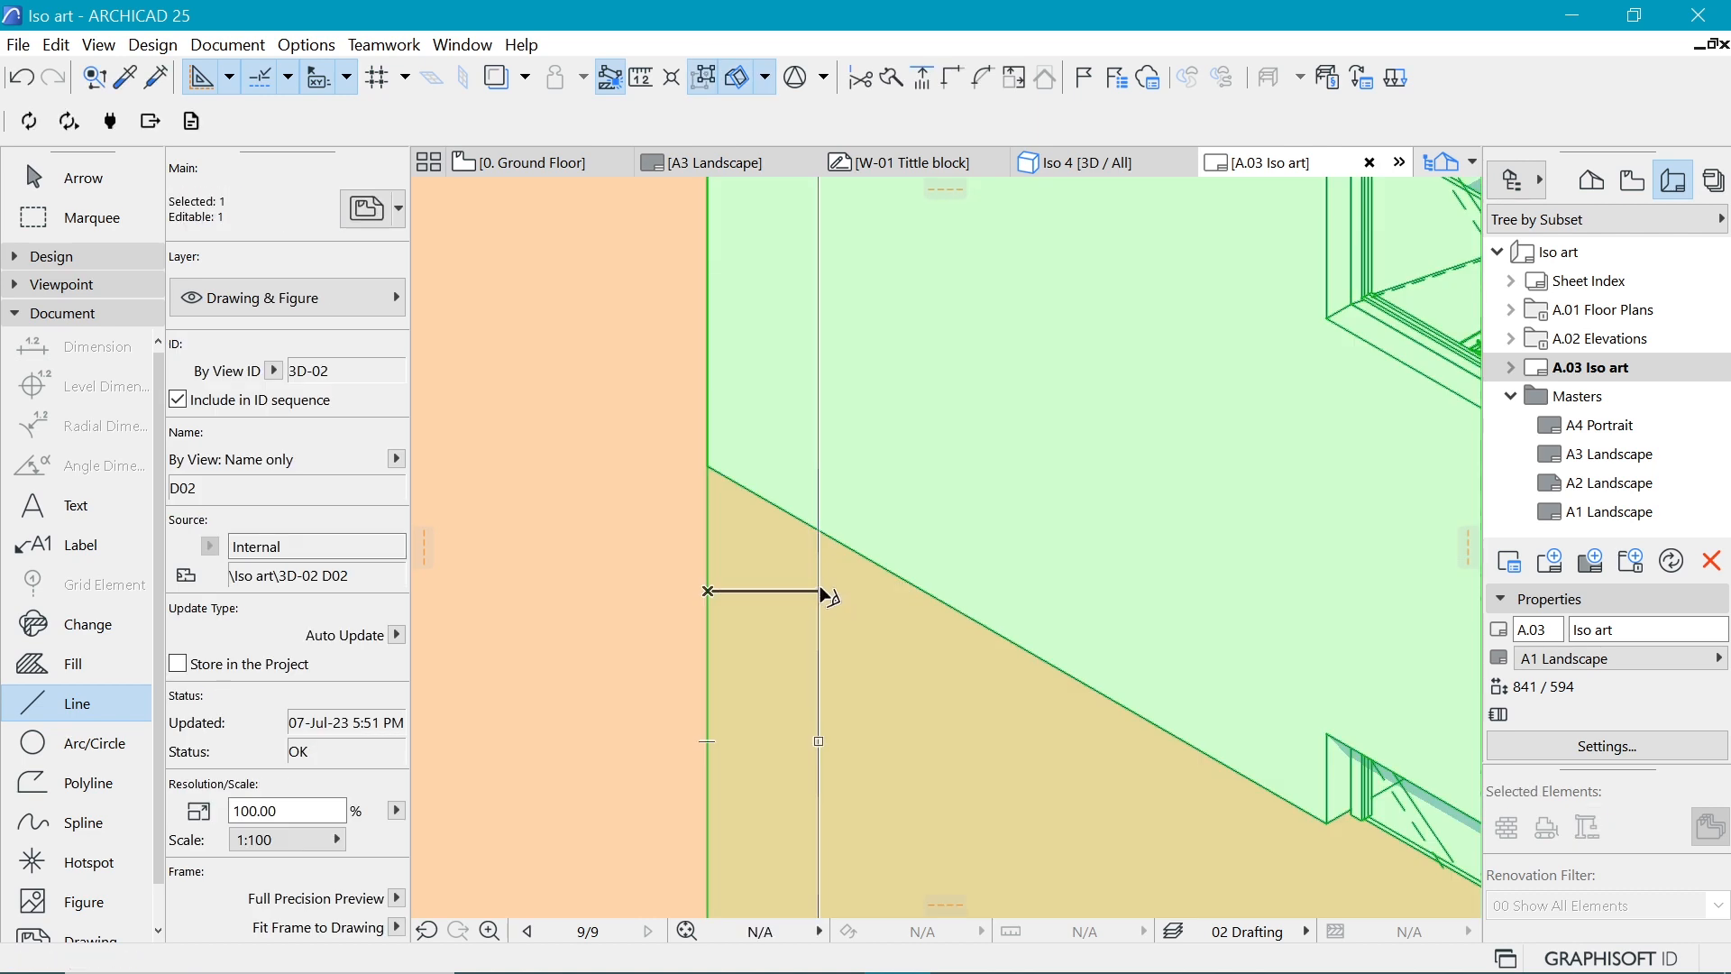
click(818, 591)
scroll(769, 520, down, 10)
key(Escape)
Step: Copy the dashed corner line up between D02 and D03 and below the D04 roof, shortening the top copy to the roof's lower-left corner
scroll(802, 311, up, 2)
click(753, 631)
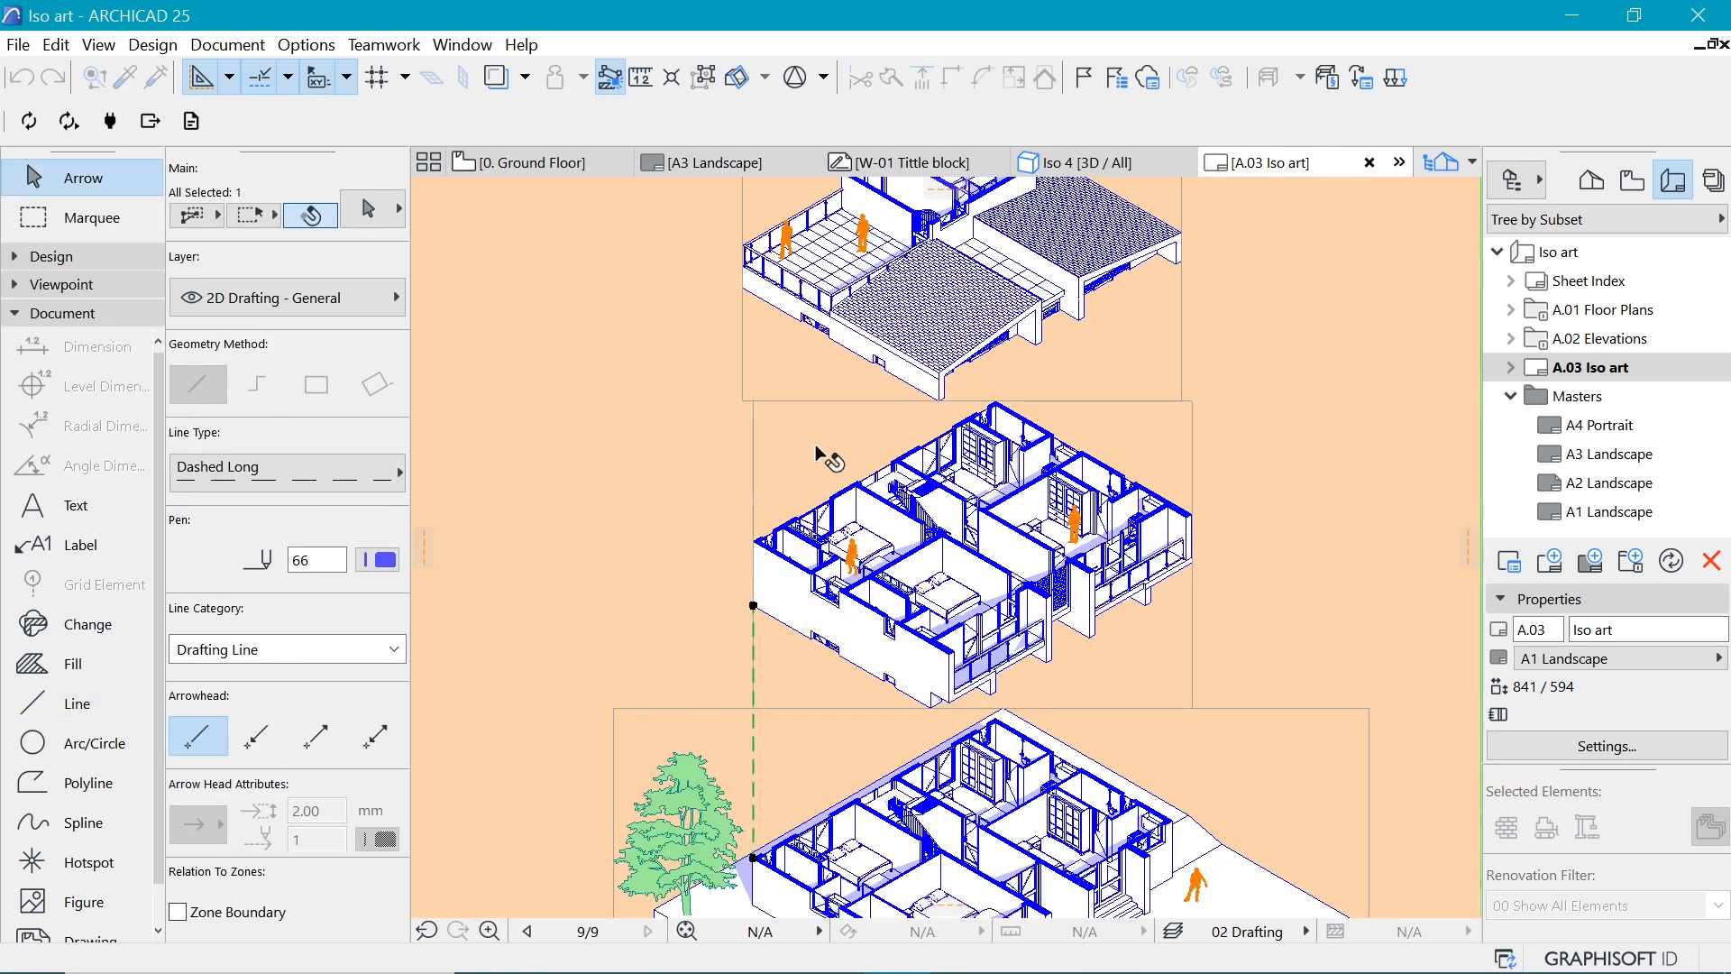
click(965, 400)
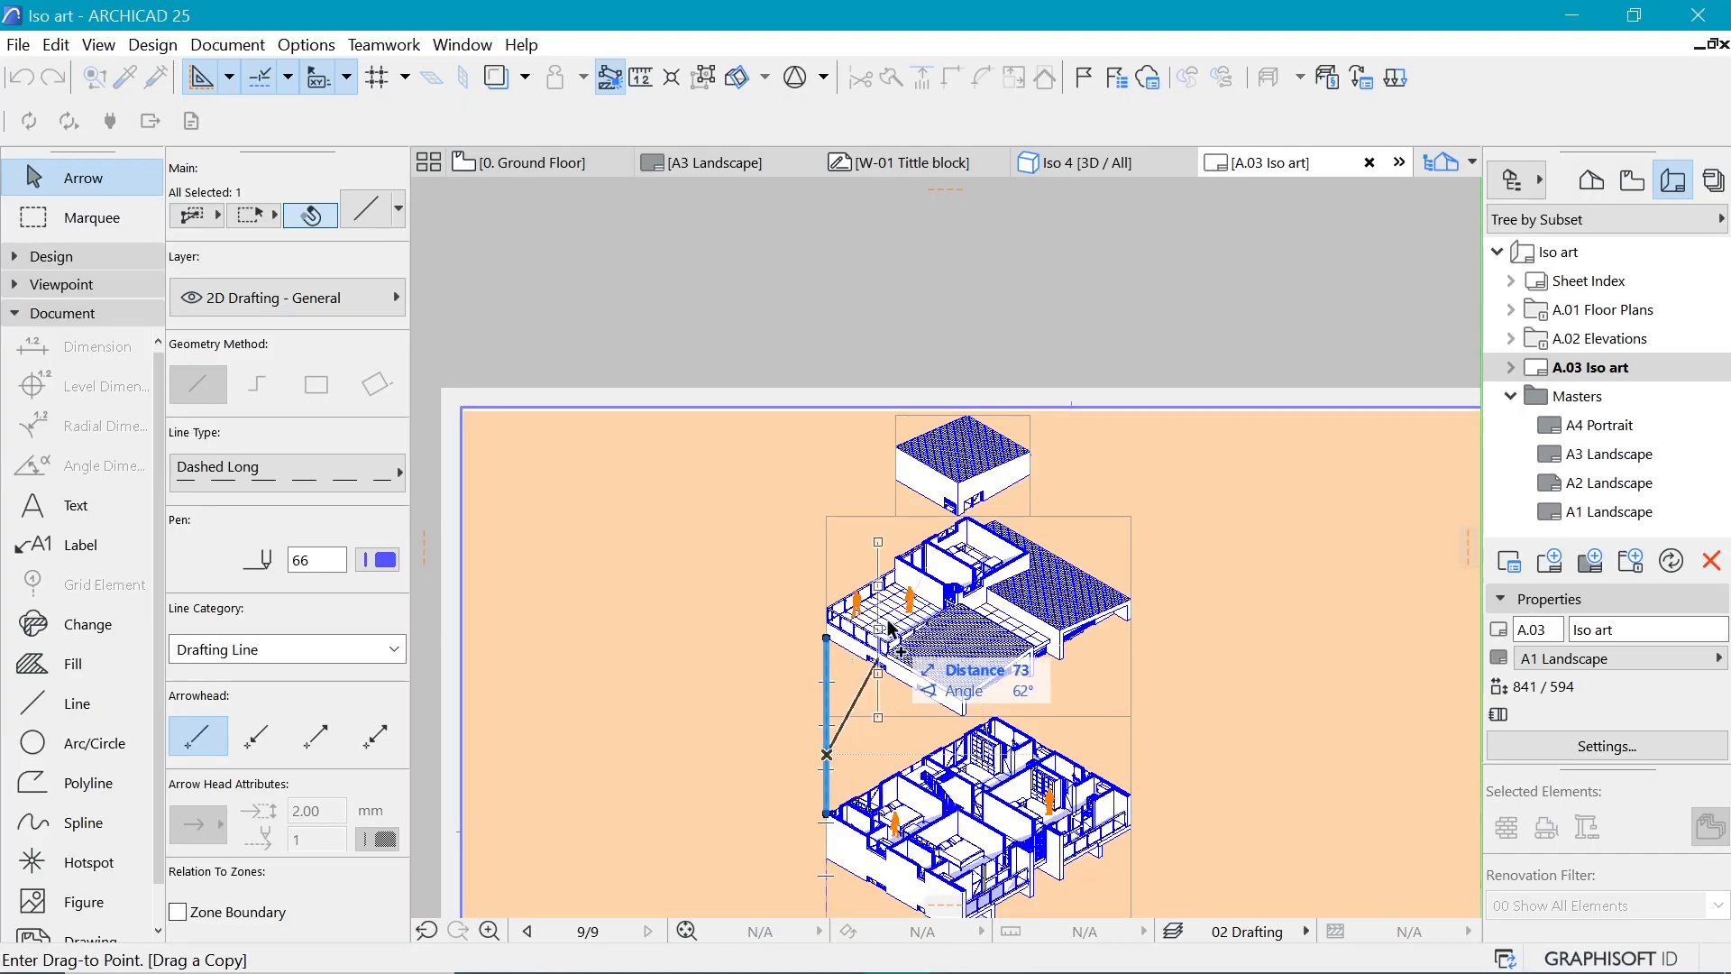
scroll(861, 494, up, 2)
click(858, 488)
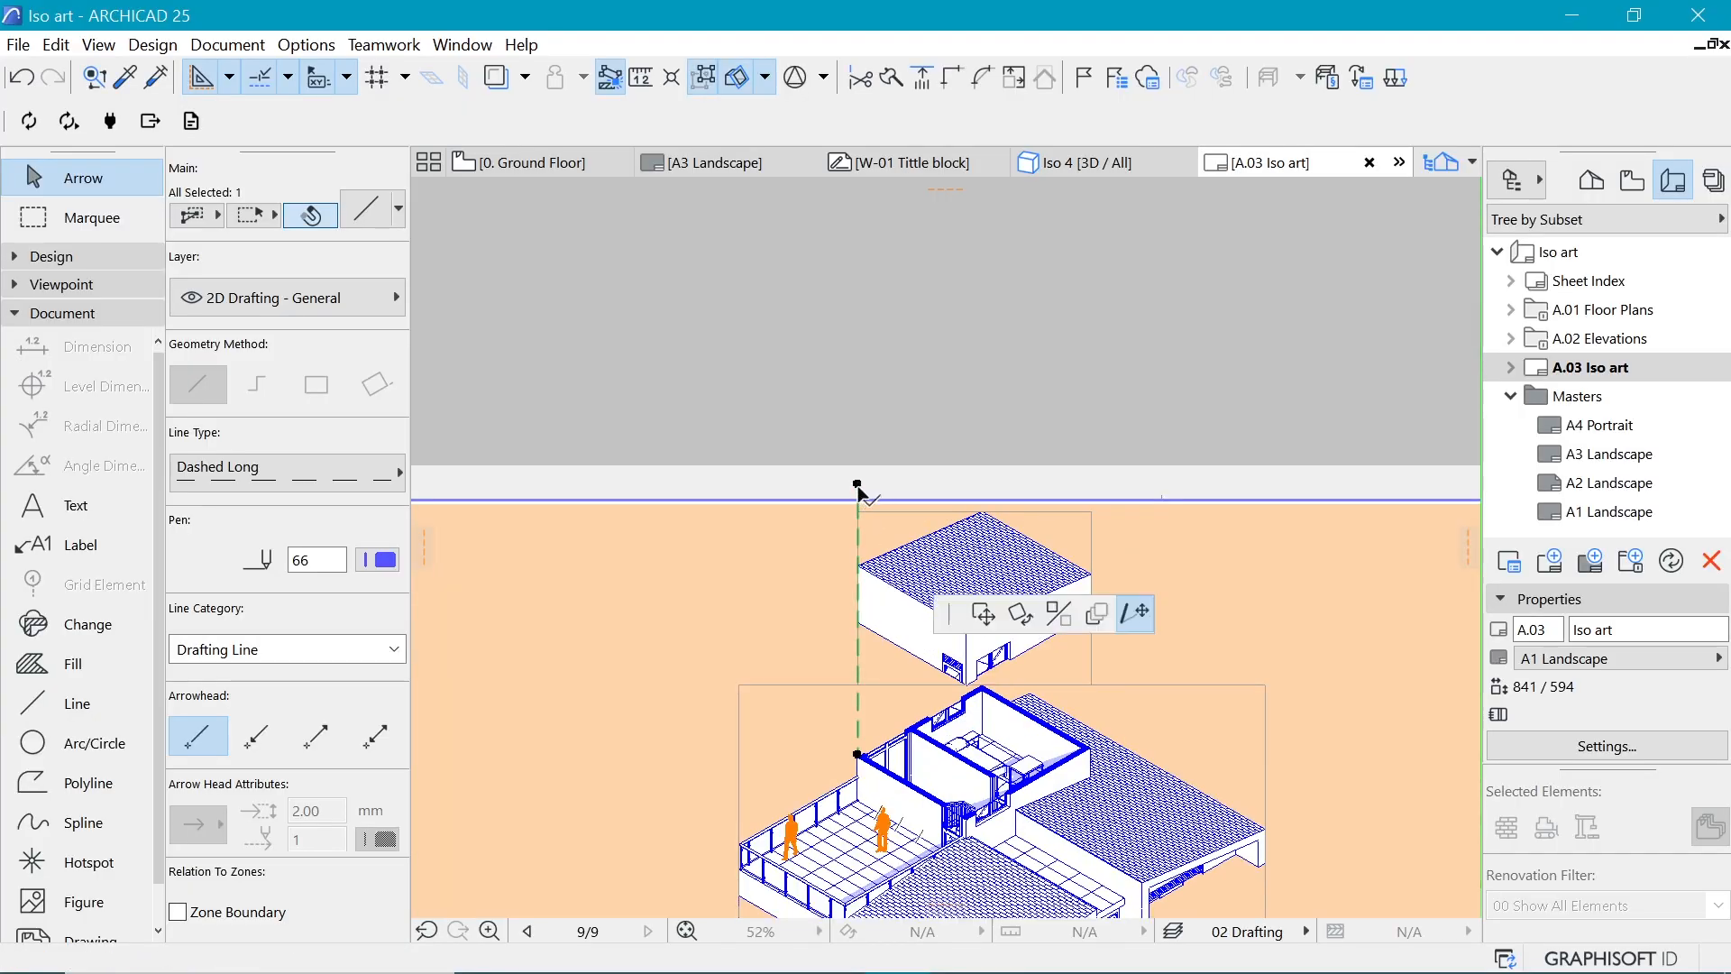
click(860, 622)
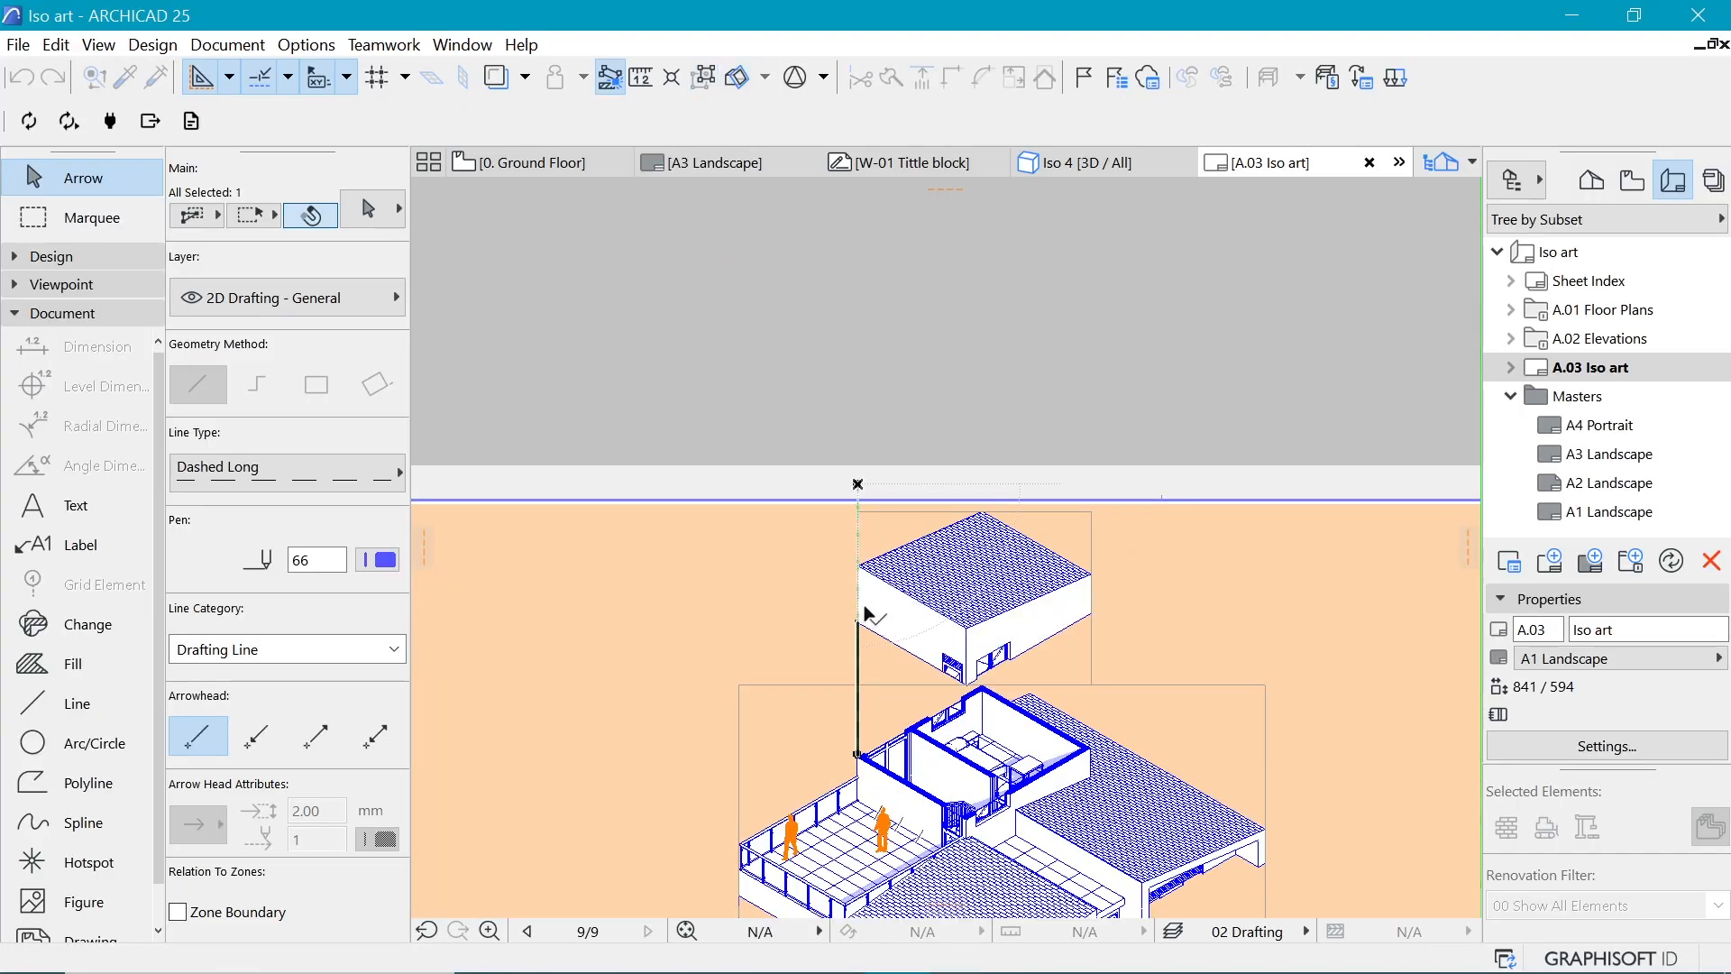
click(854, 478)
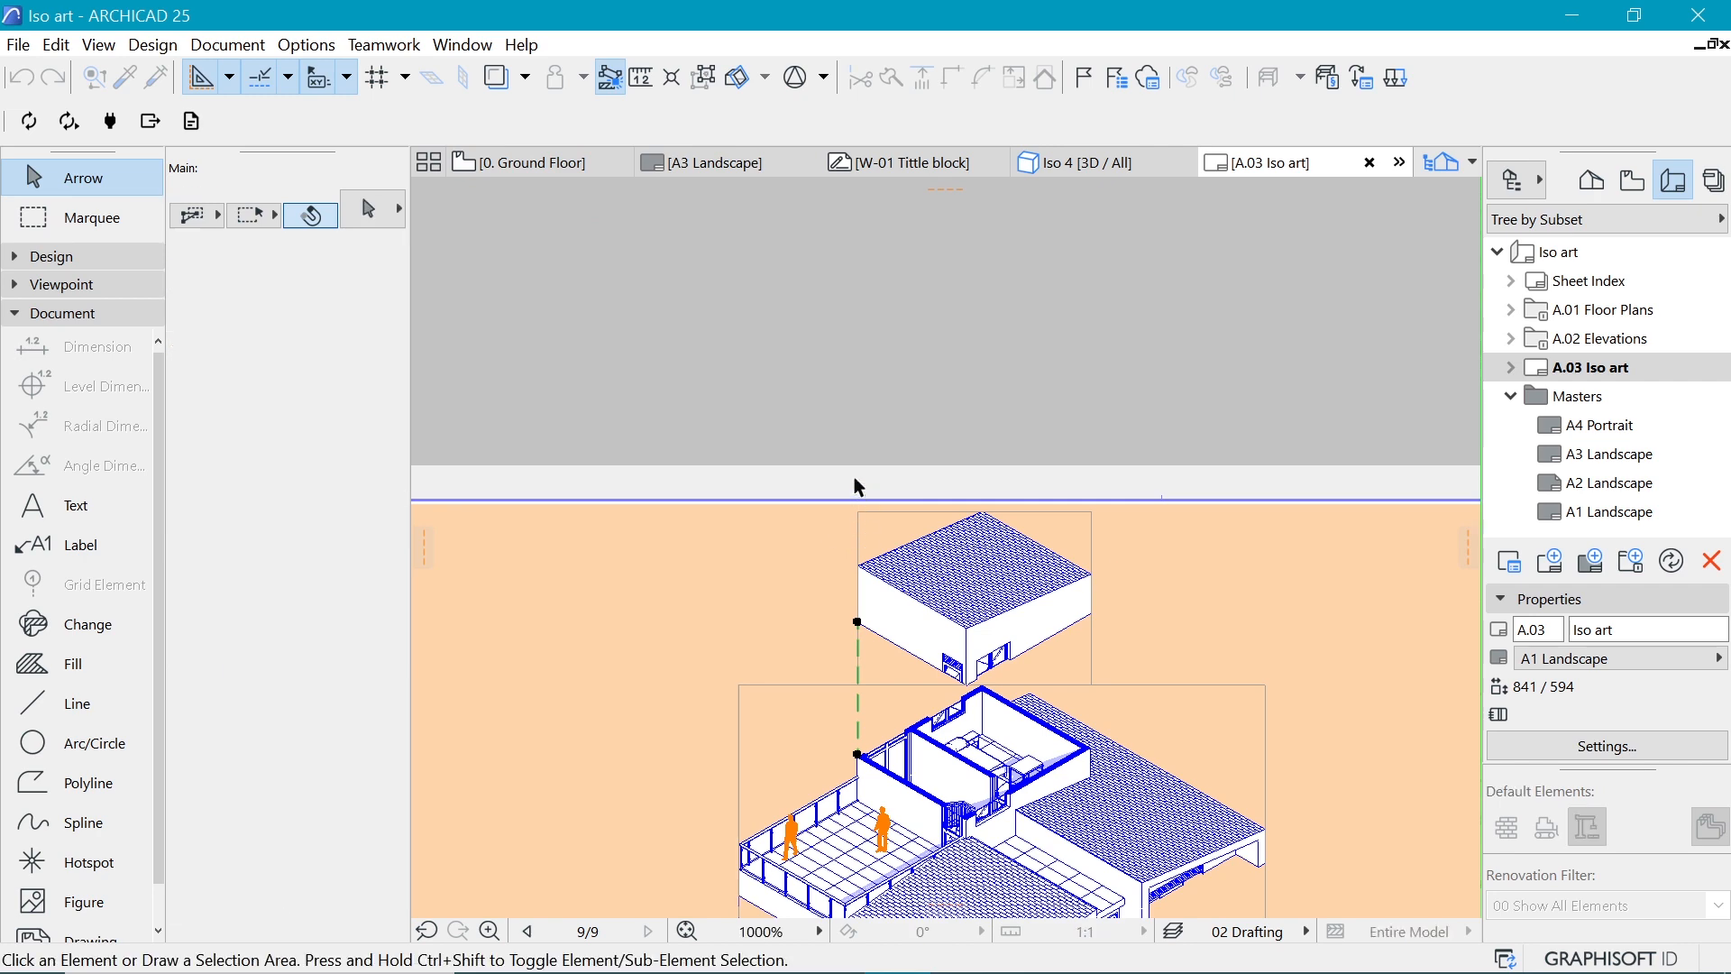
Step: Place multiple copies of the dashed line under D02's lower wall corners, linking them to D01
scroll(854, 478, down, 4)
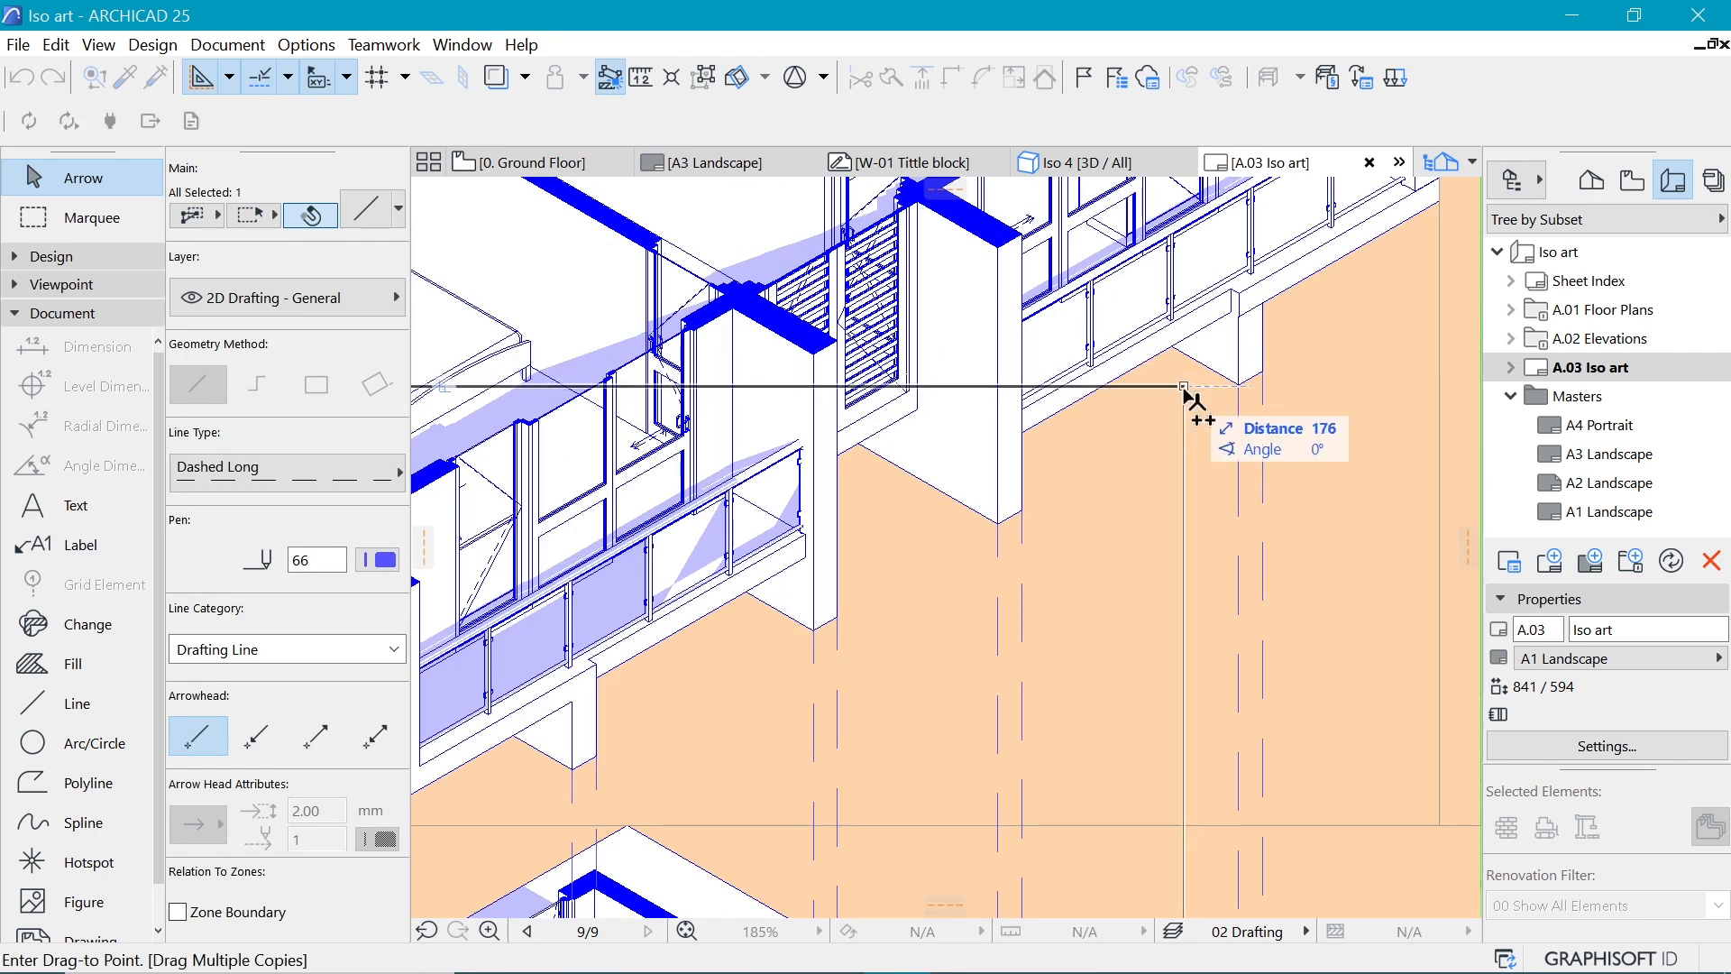
scroll(1183, 388, down, 5)
key(Escape)
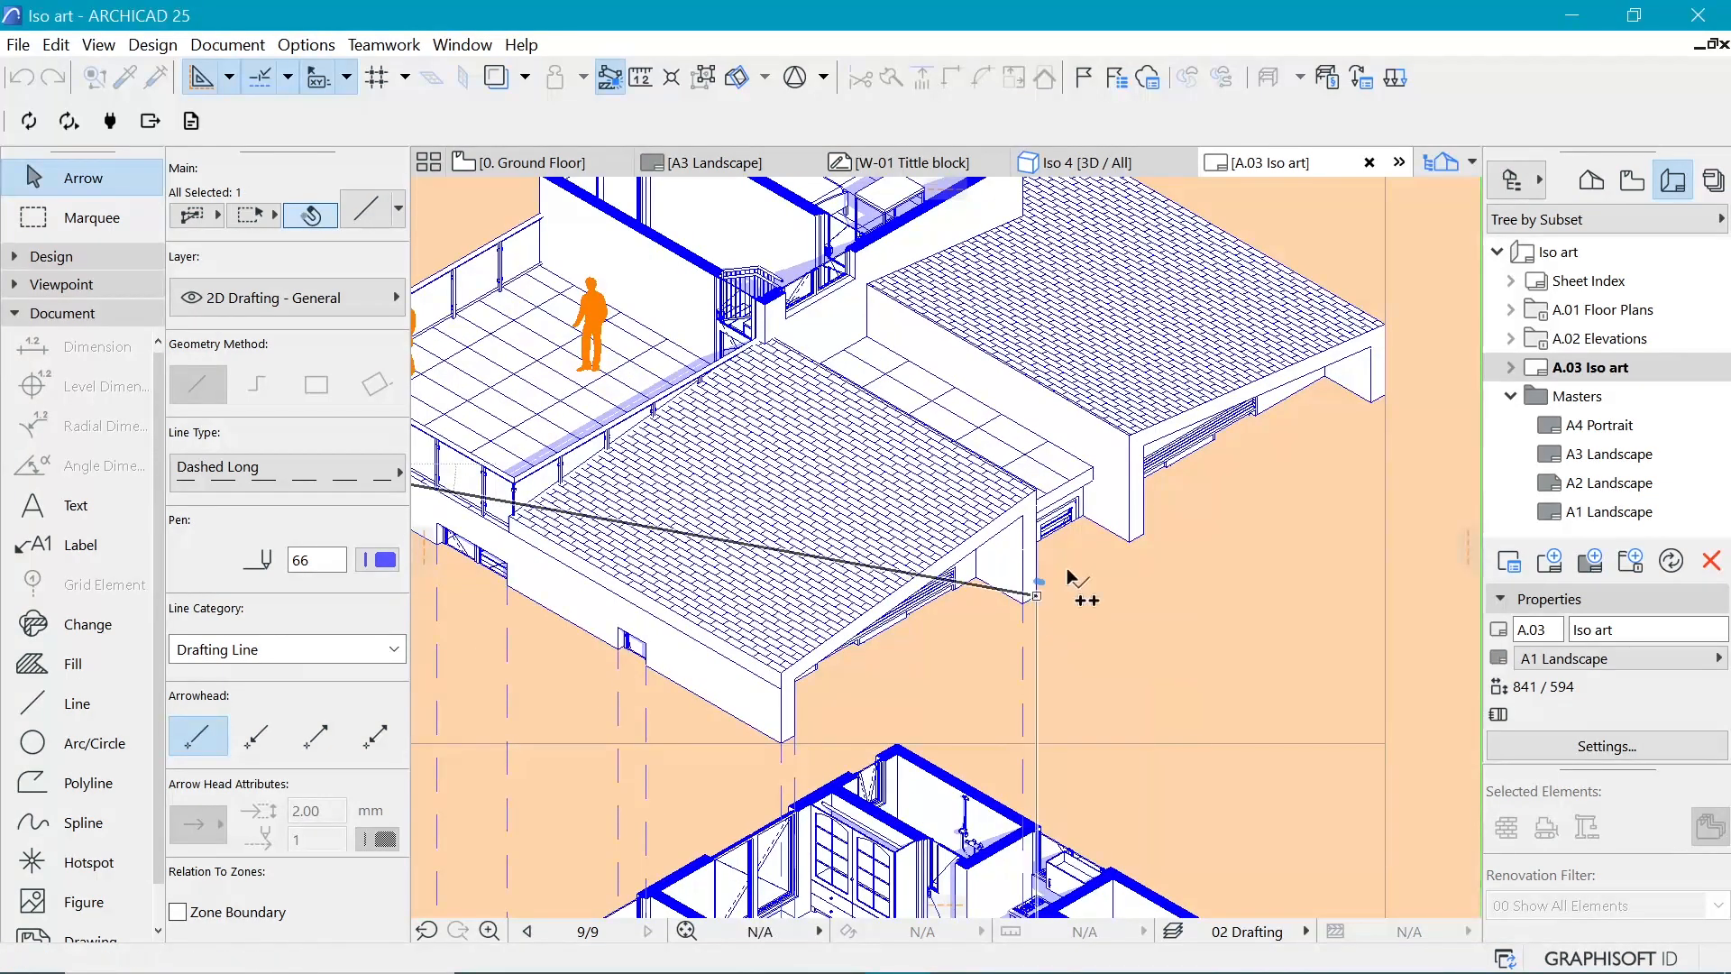
Step: Place multiple copies of the dashed lines under D03's remaining lower corners and the D04 roof's rightmost corner
click(1129, 541)
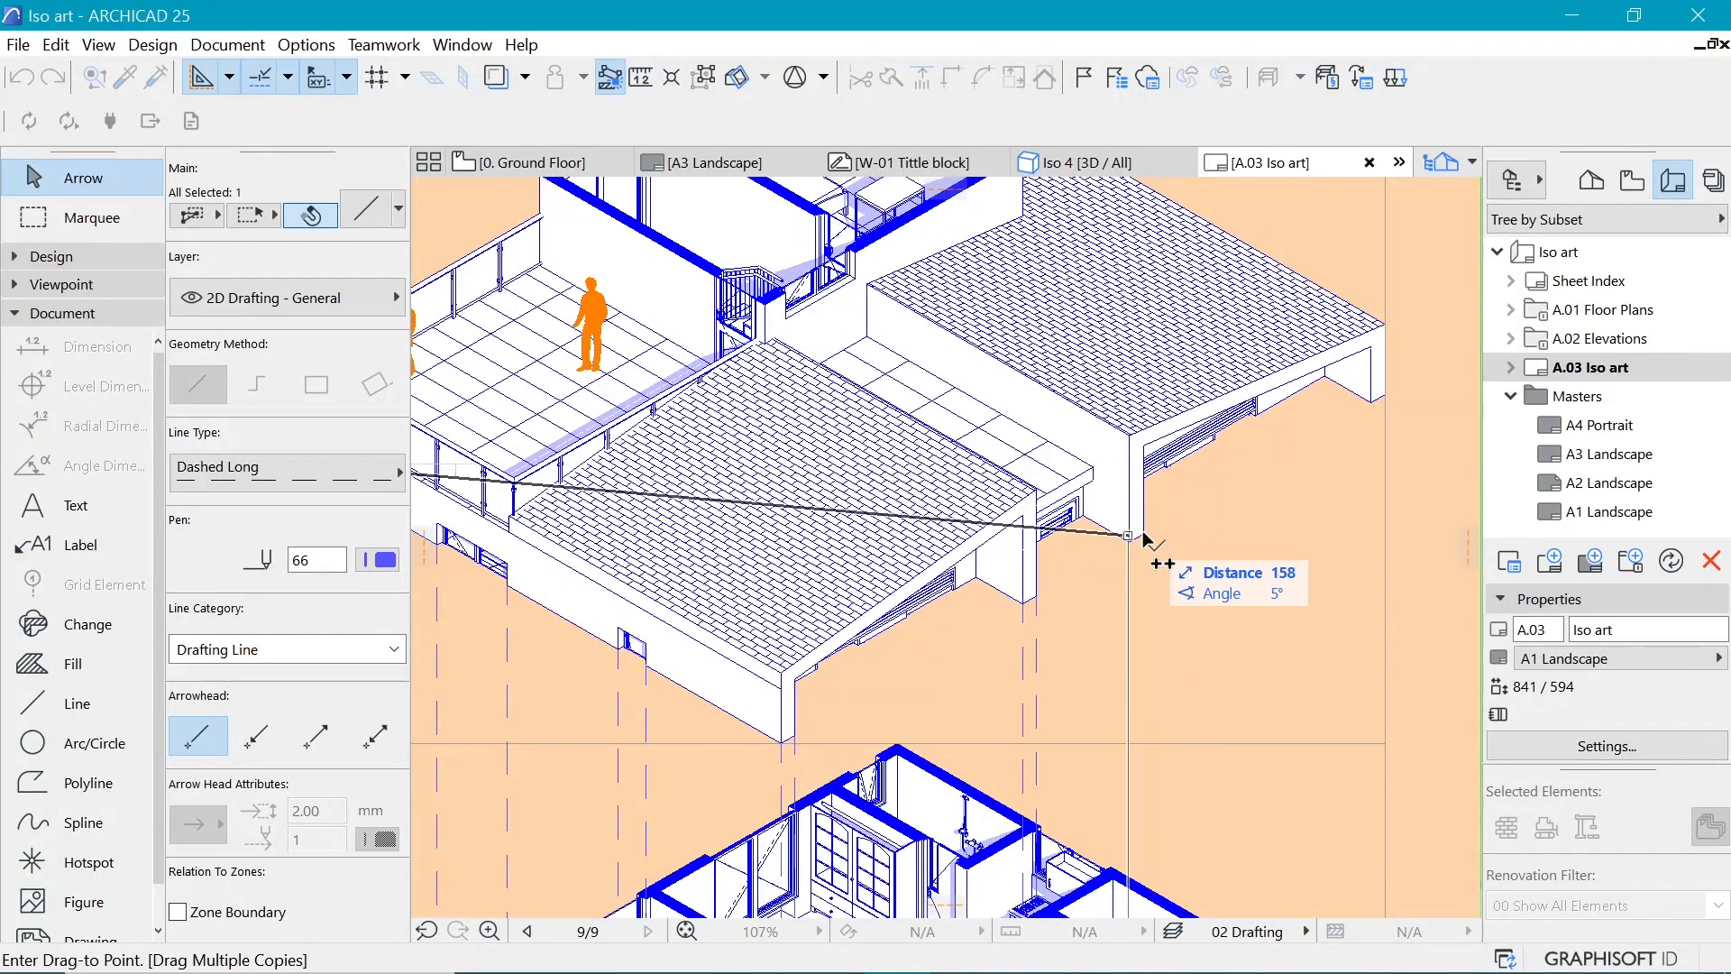
click(1143, 534)
click(1371, 403)
double_click(1385, 394)
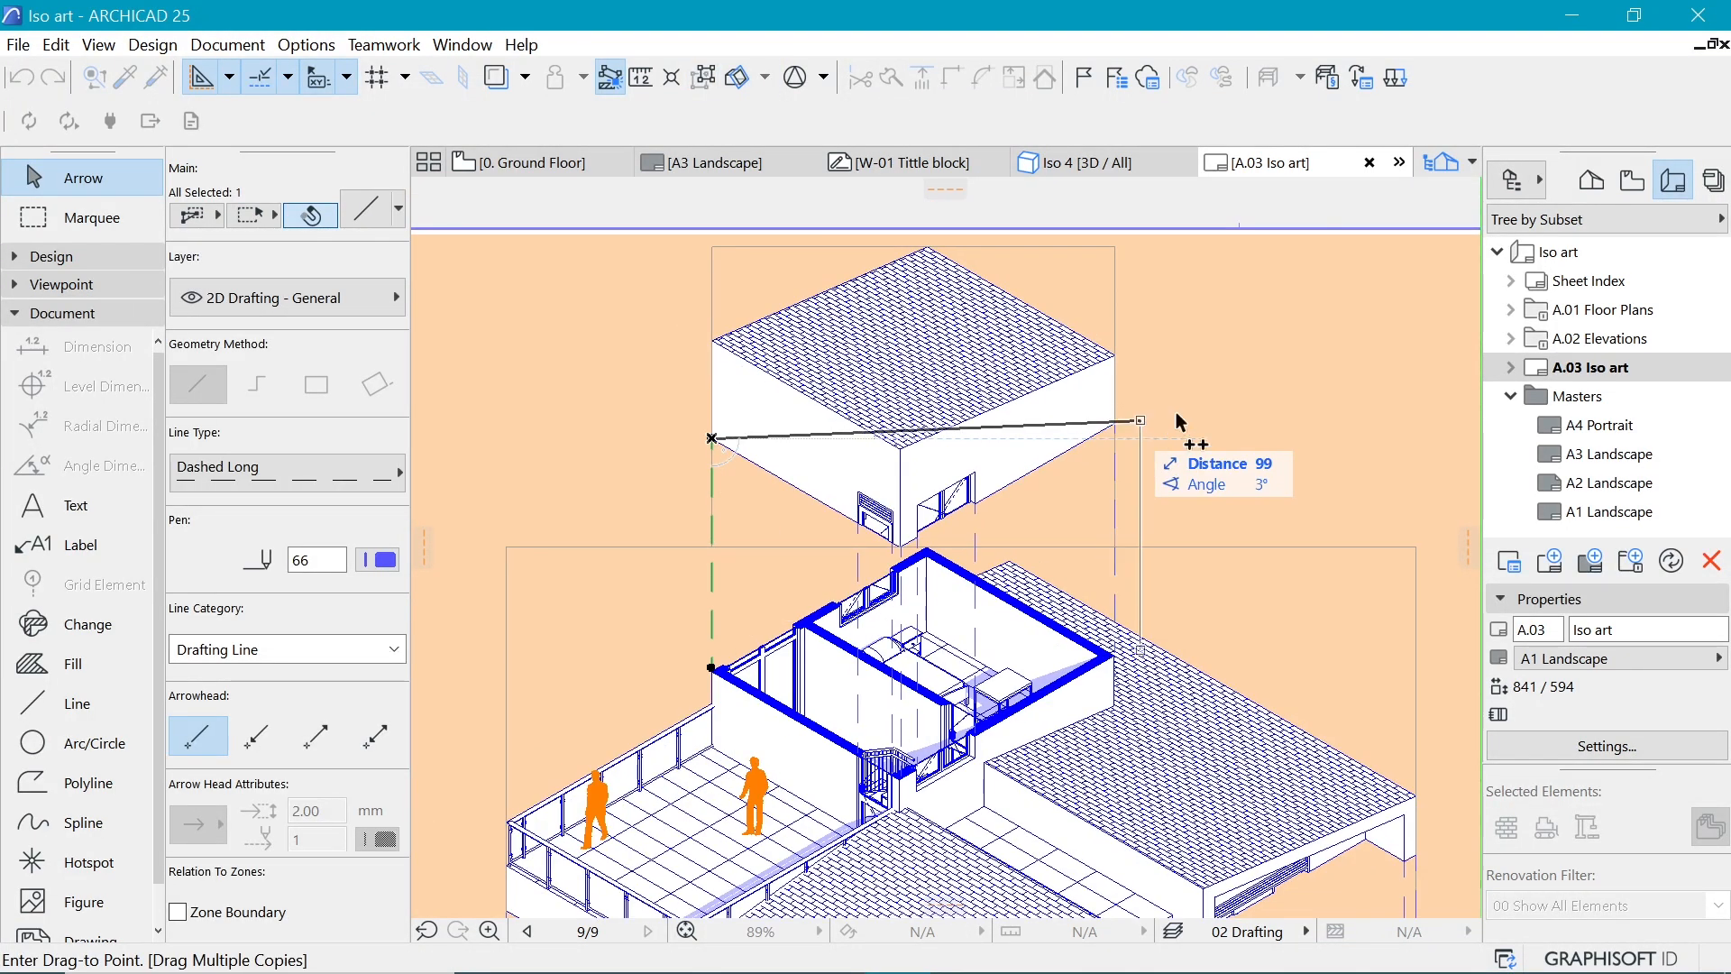
double_click(1114, 422)
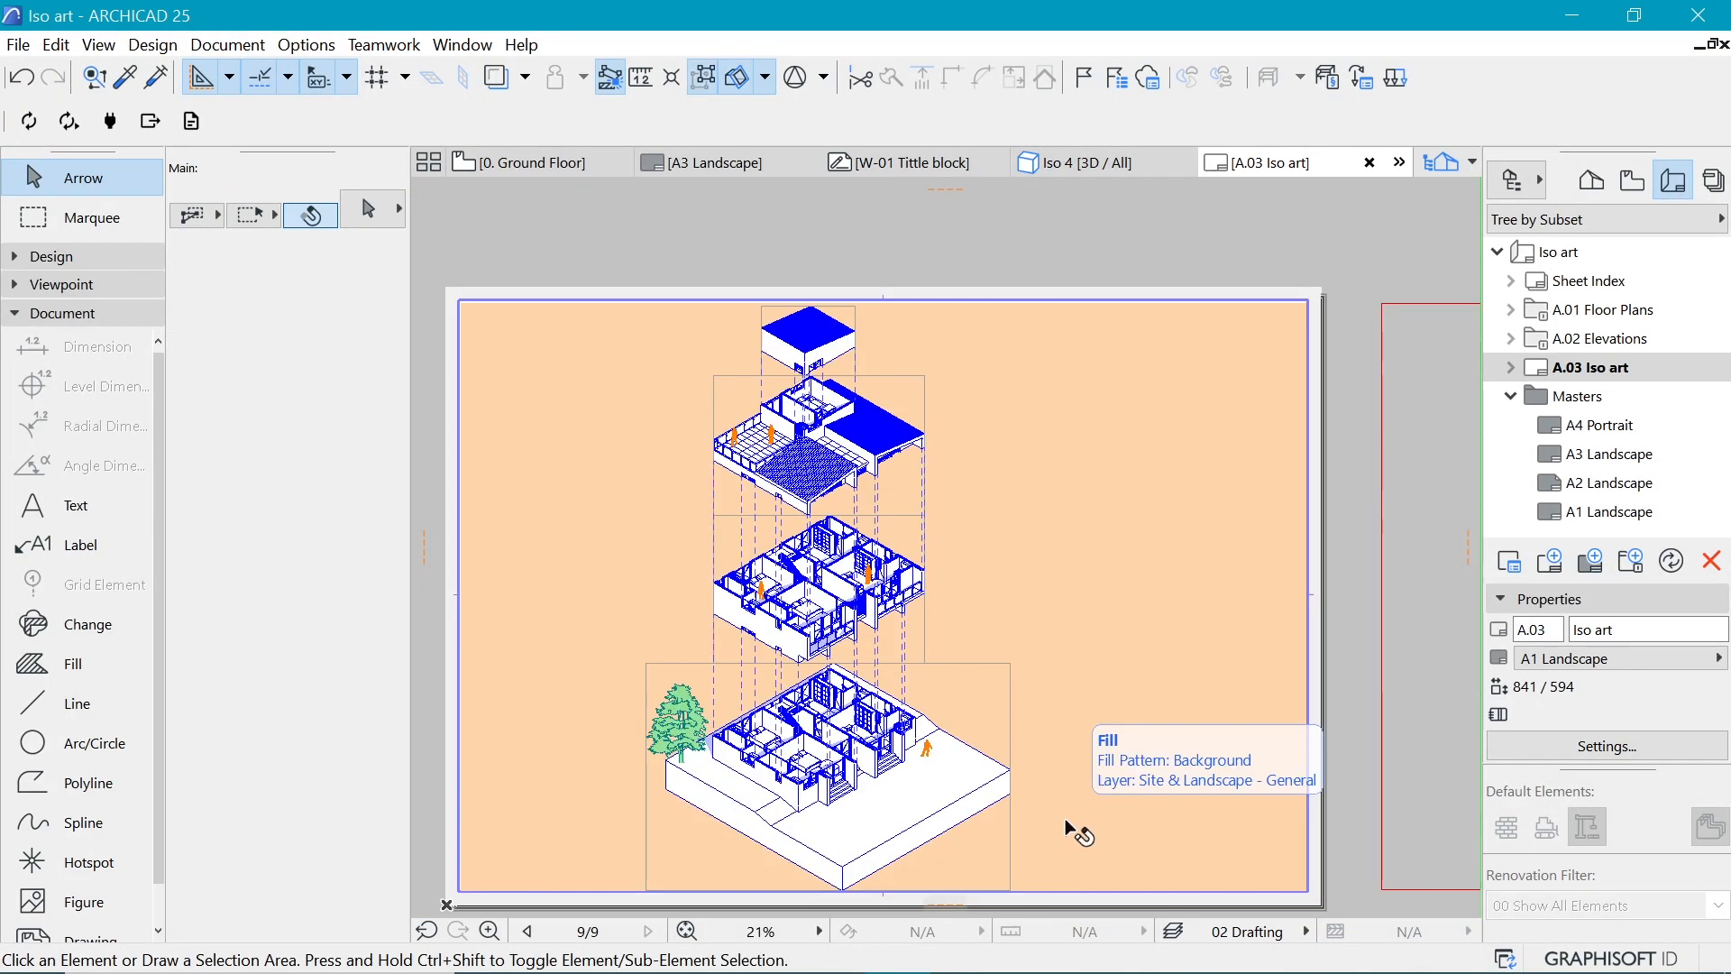
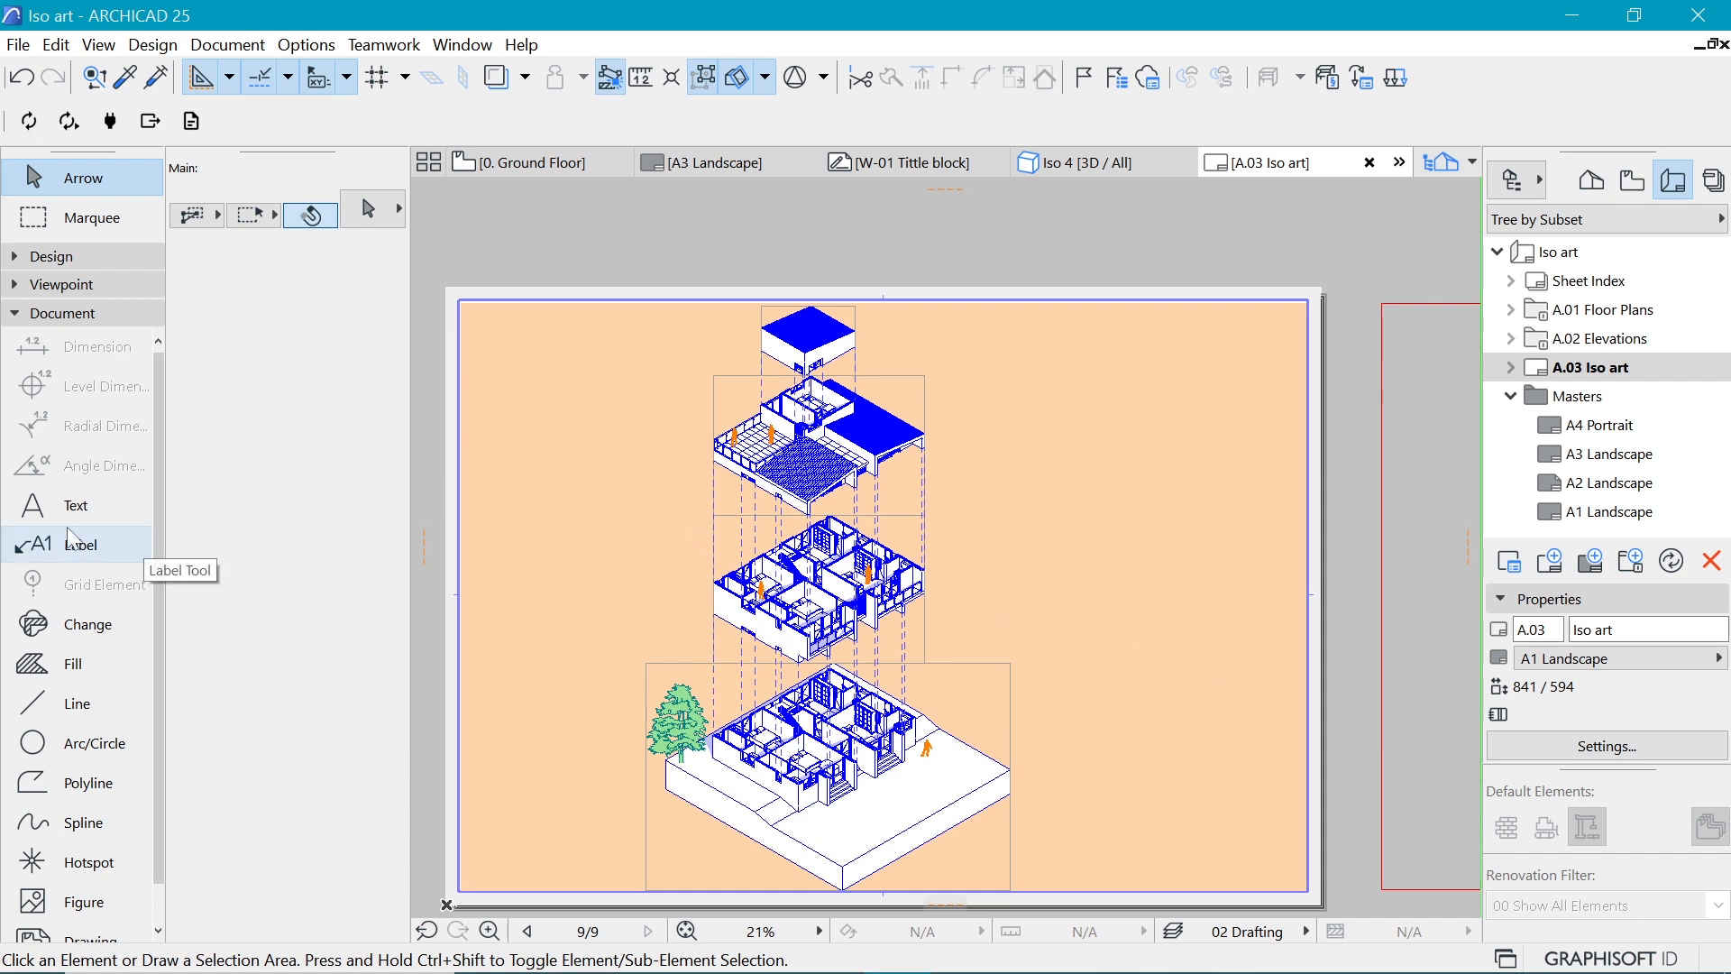
Step: Draw a long, thin horizontal rectangular fill beside the D01 drawing, using background pen 36 (green)
click(47, 666)
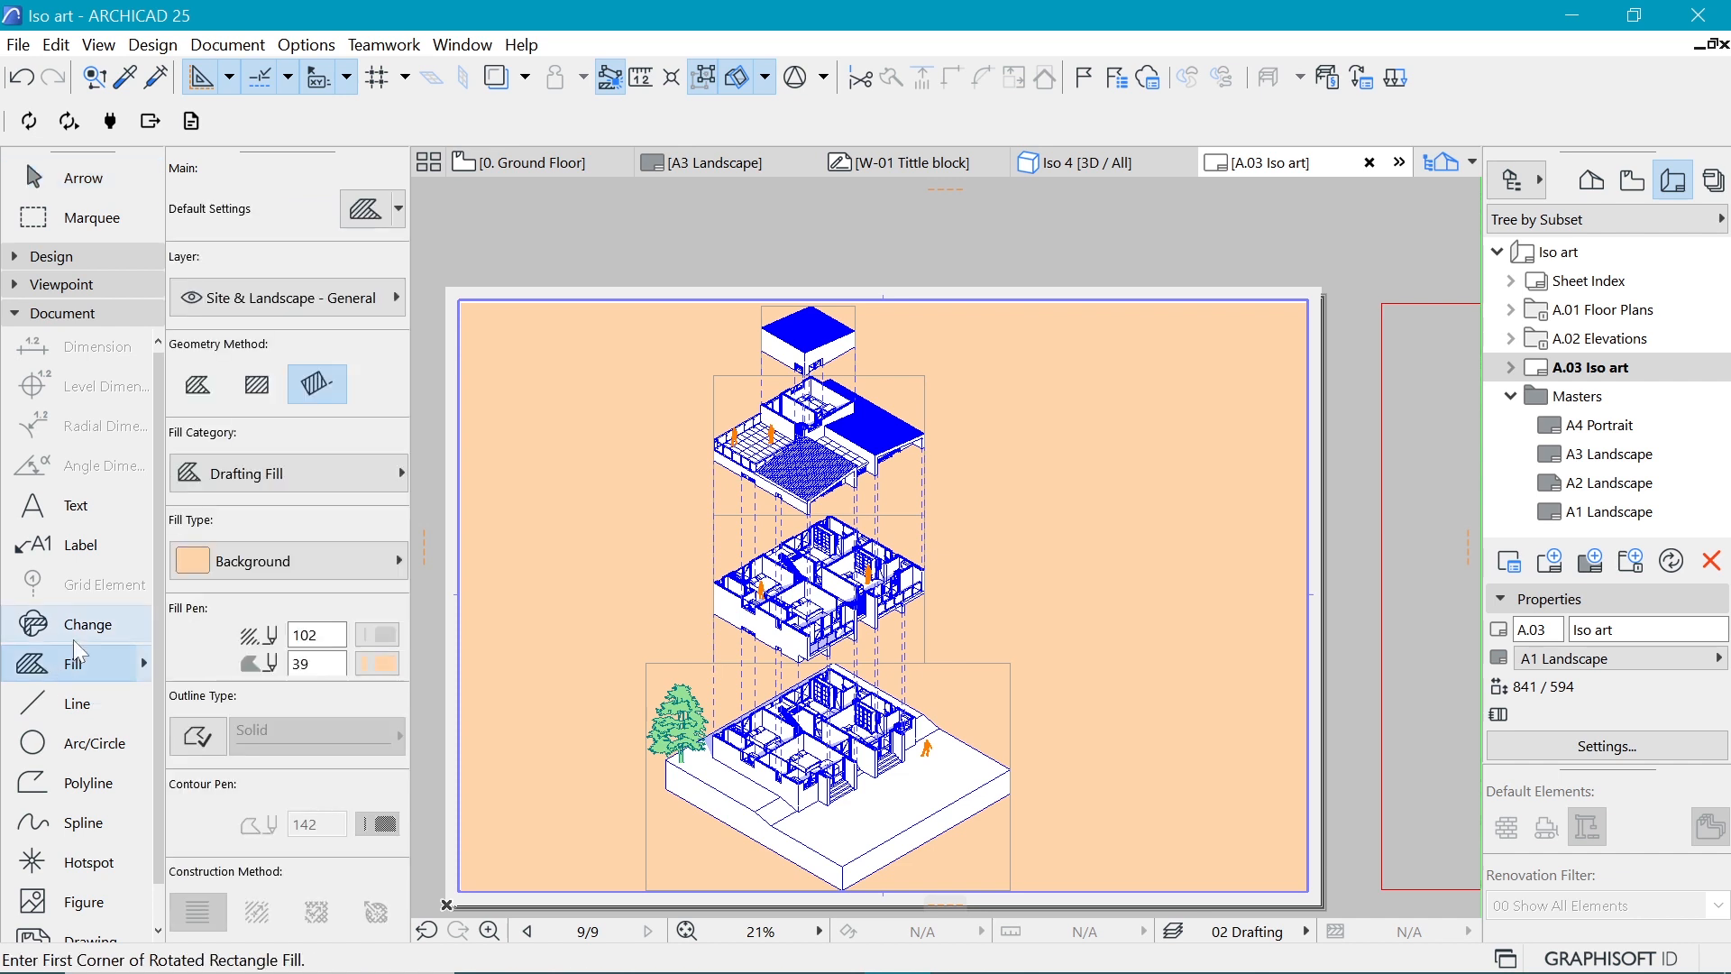
click(379, 552)
click(379, 658)
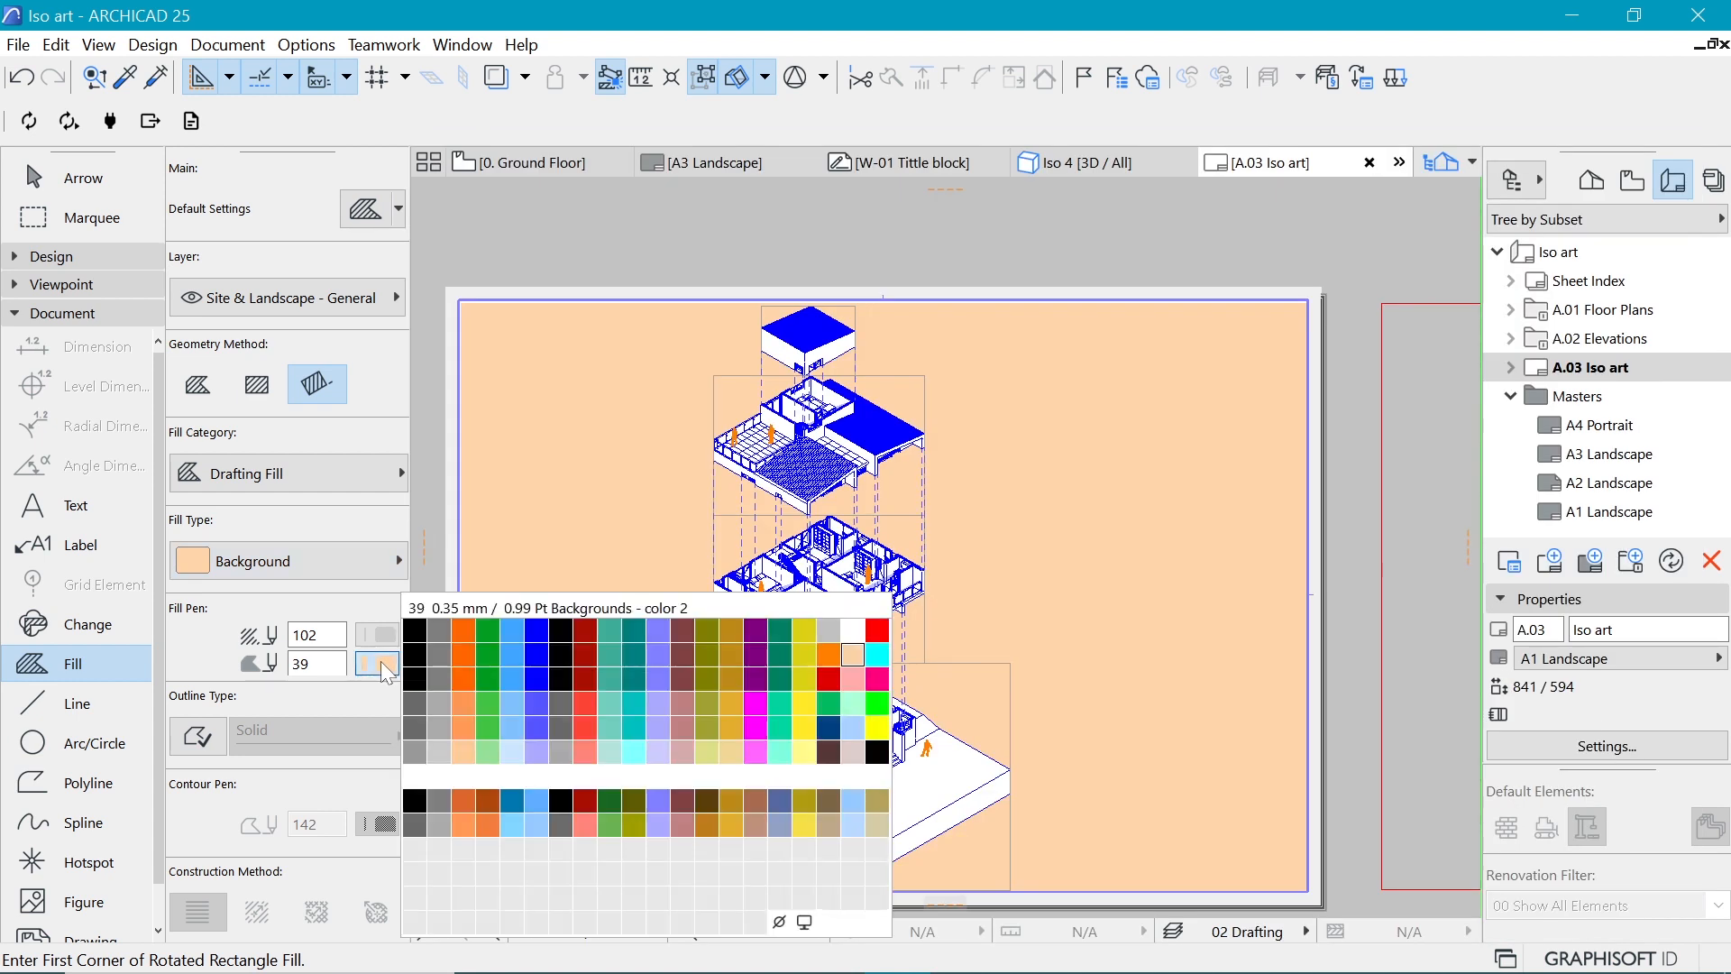
click(783, 678)
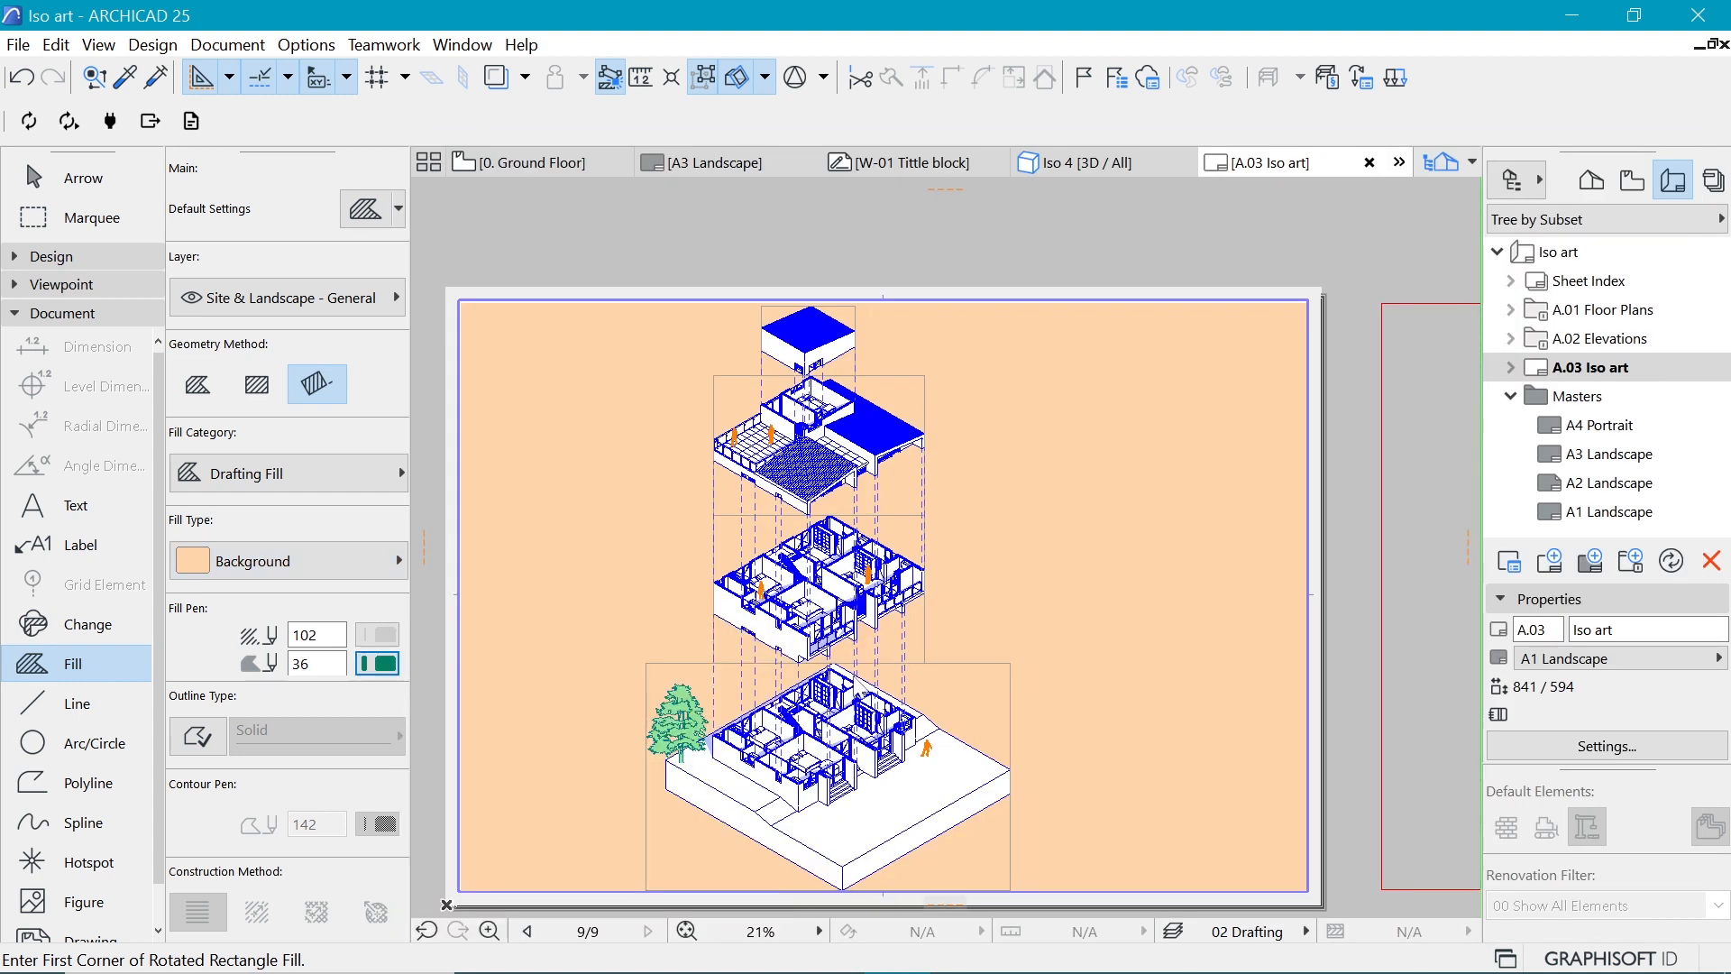
click(1030, 695)
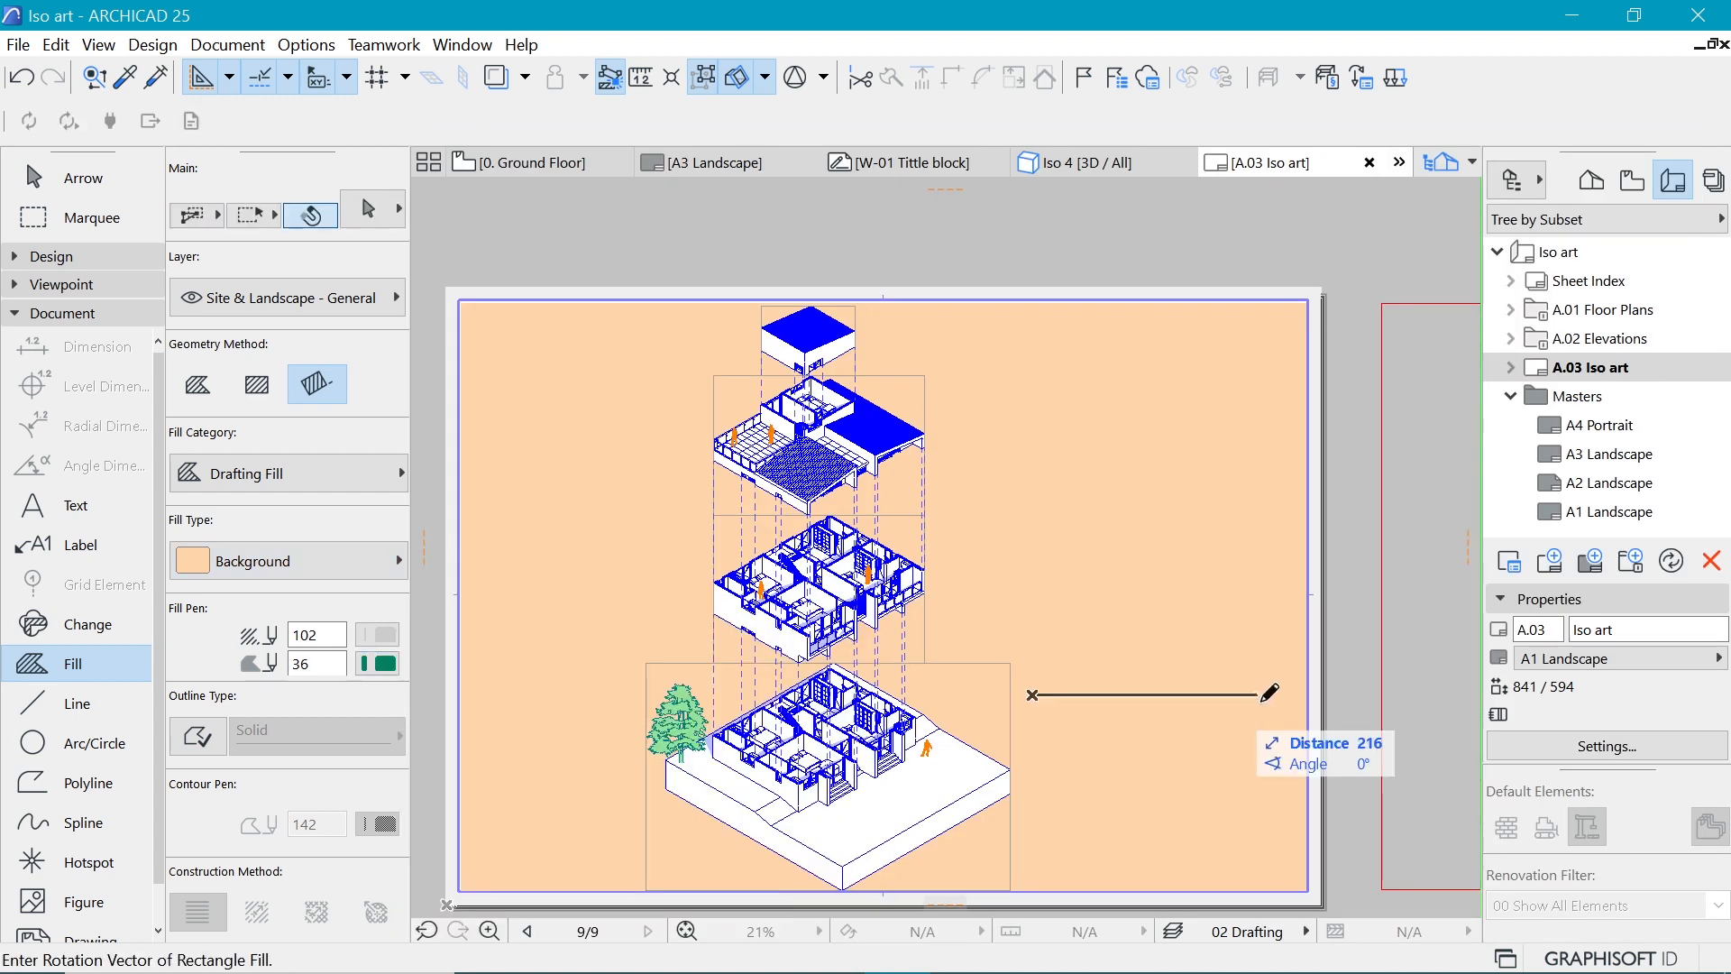
click(1285, 696)
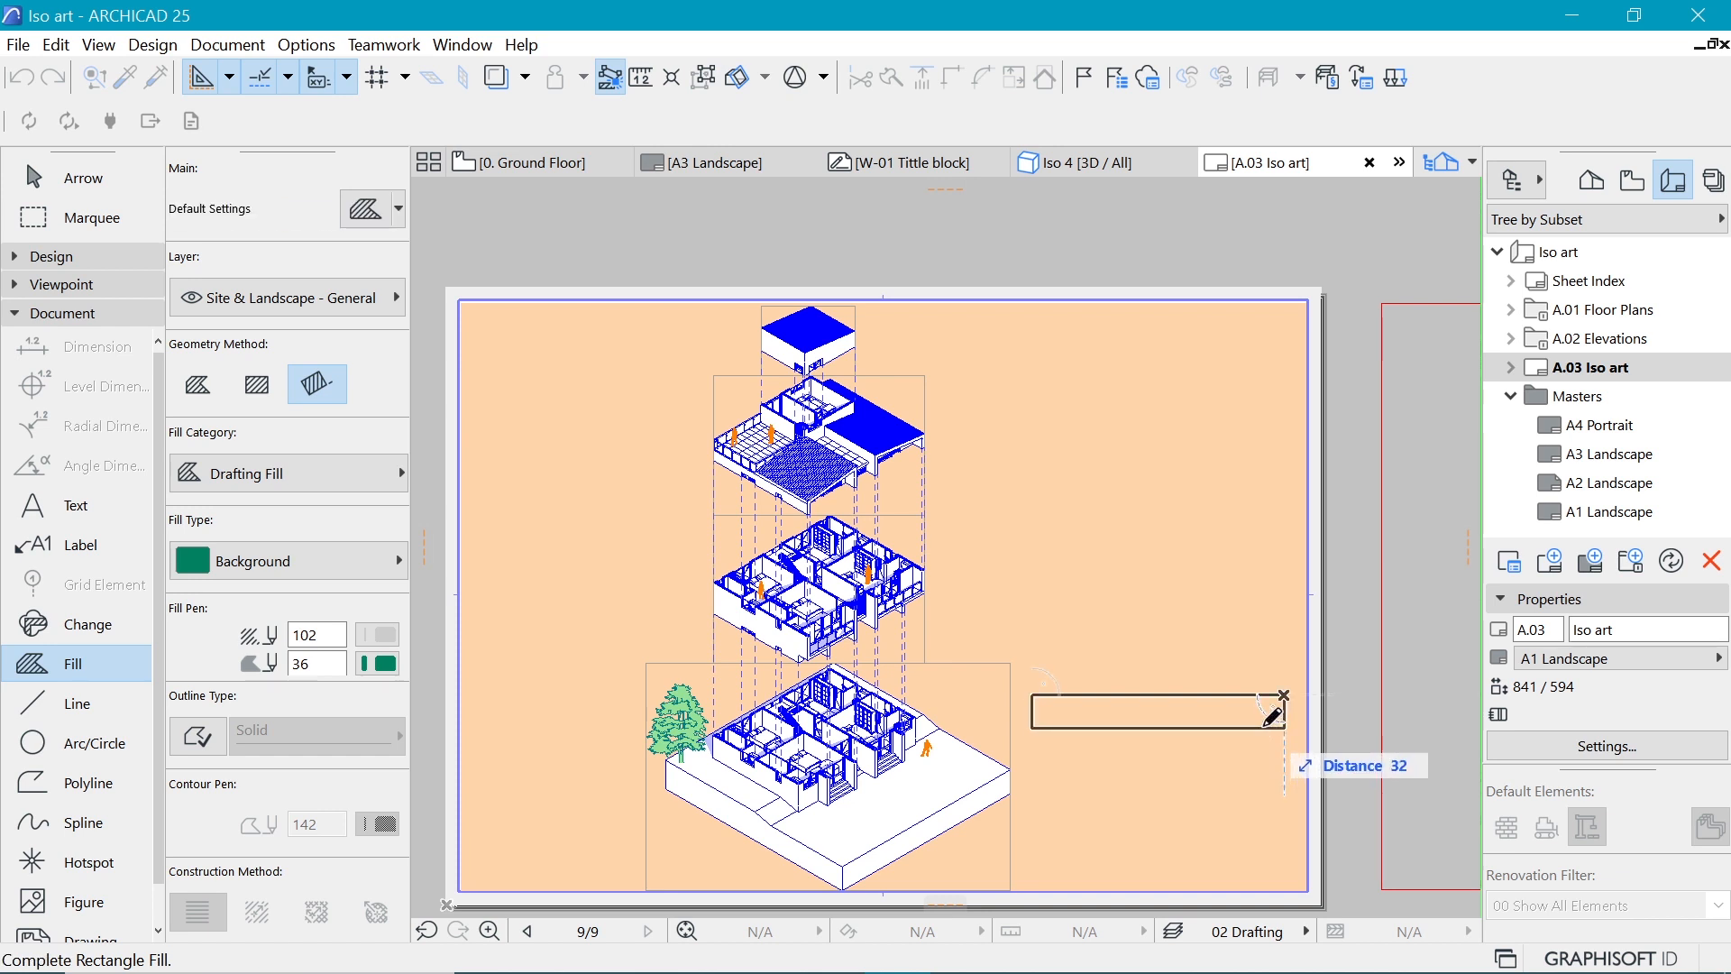
click(1284, 724)
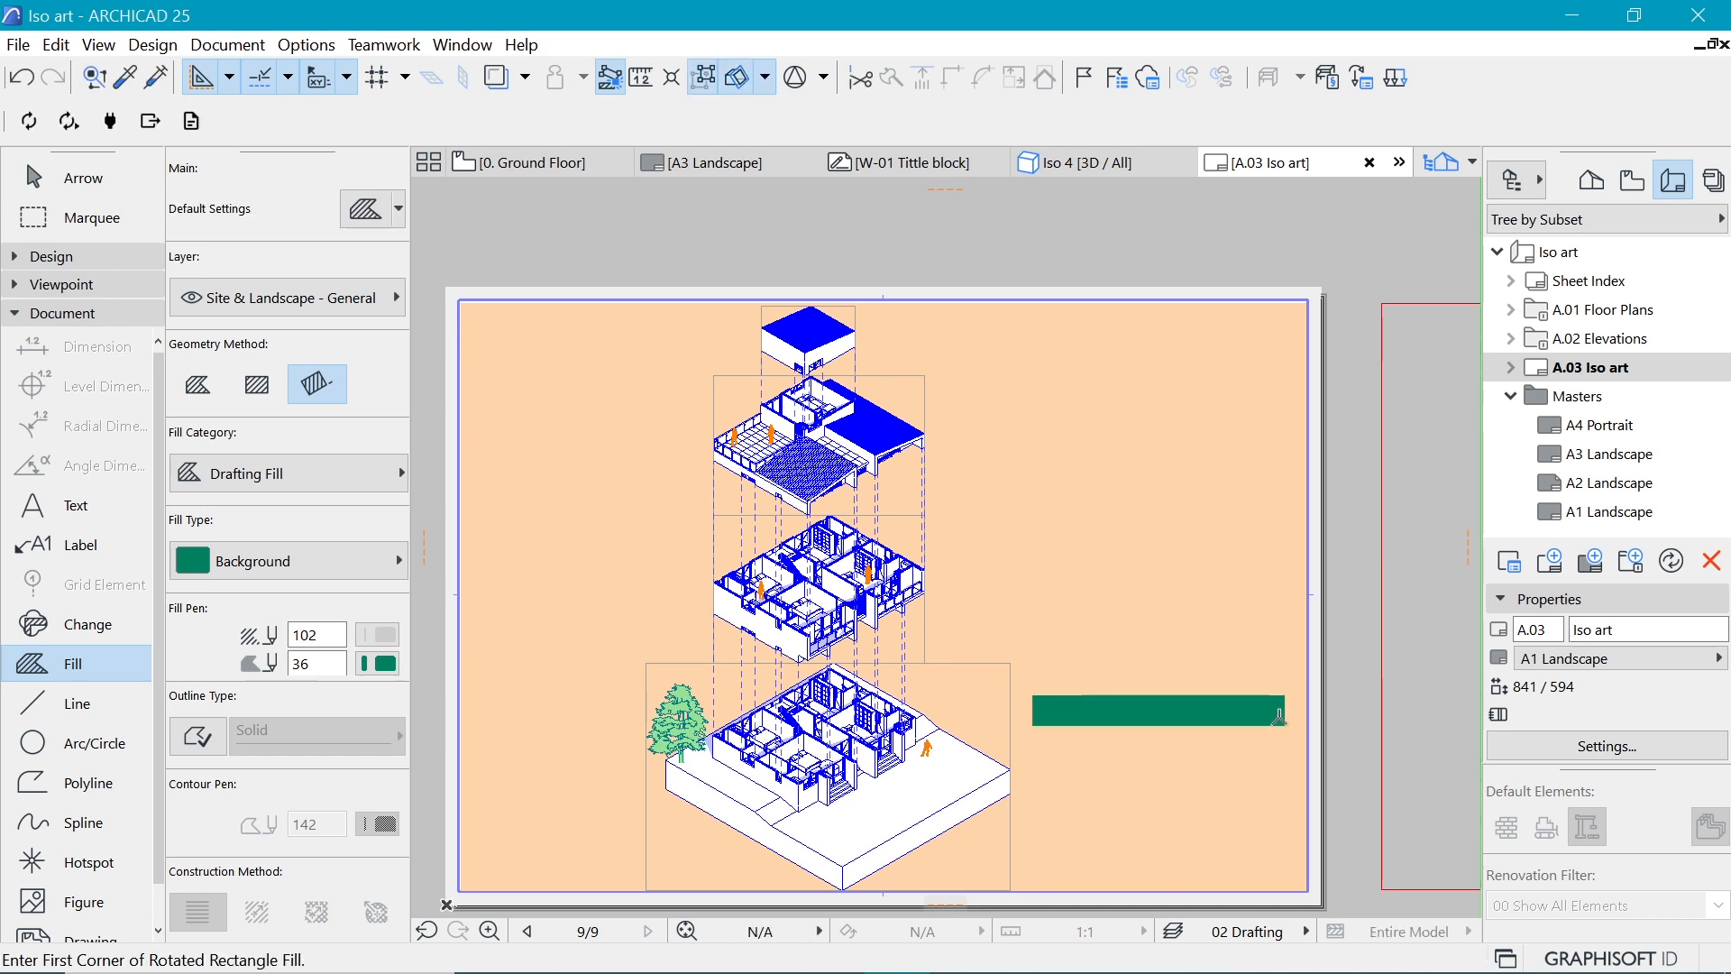
Step: Copy the green bar upward twice, placing one copy beside D02 and another beside D03
shift+click(1284, 695)
key(ctrl+shift+d)
click(1284, 695)
click(1249, 505)
key(ctrl+shift+d)
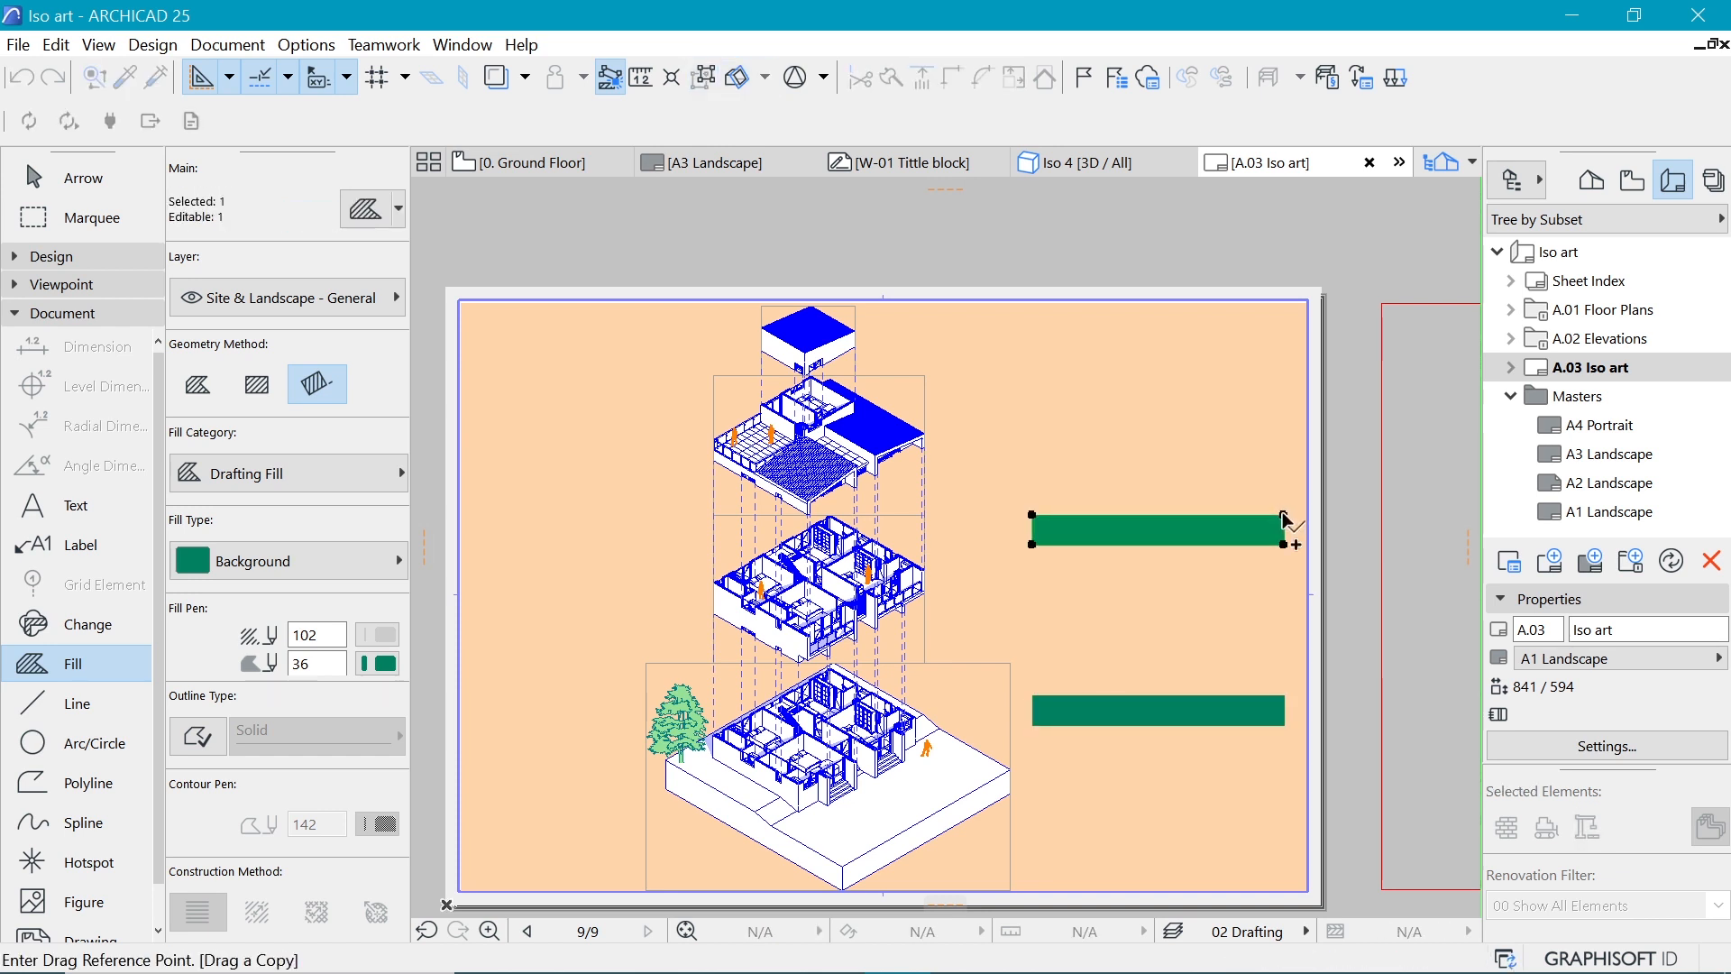
click(1284, 515)
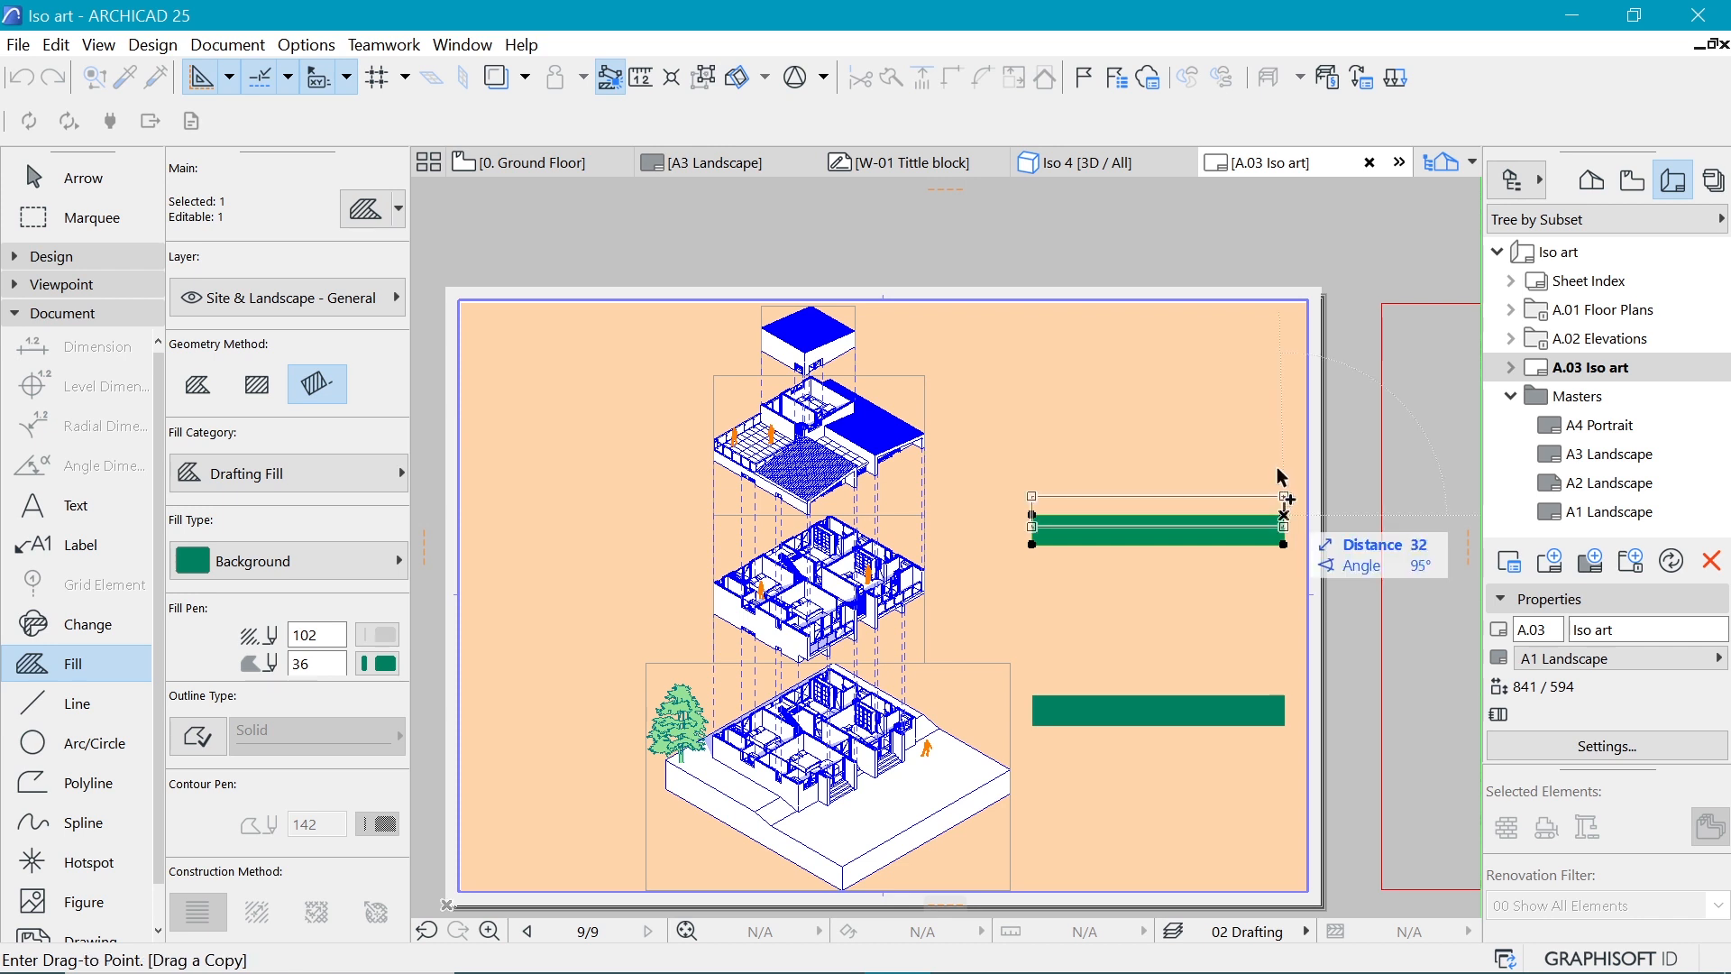
click(916, 377)
Step: Recolour the bar beside D02 magenta and the bar beside D03 dark red with background pen 8
click(382, 664)
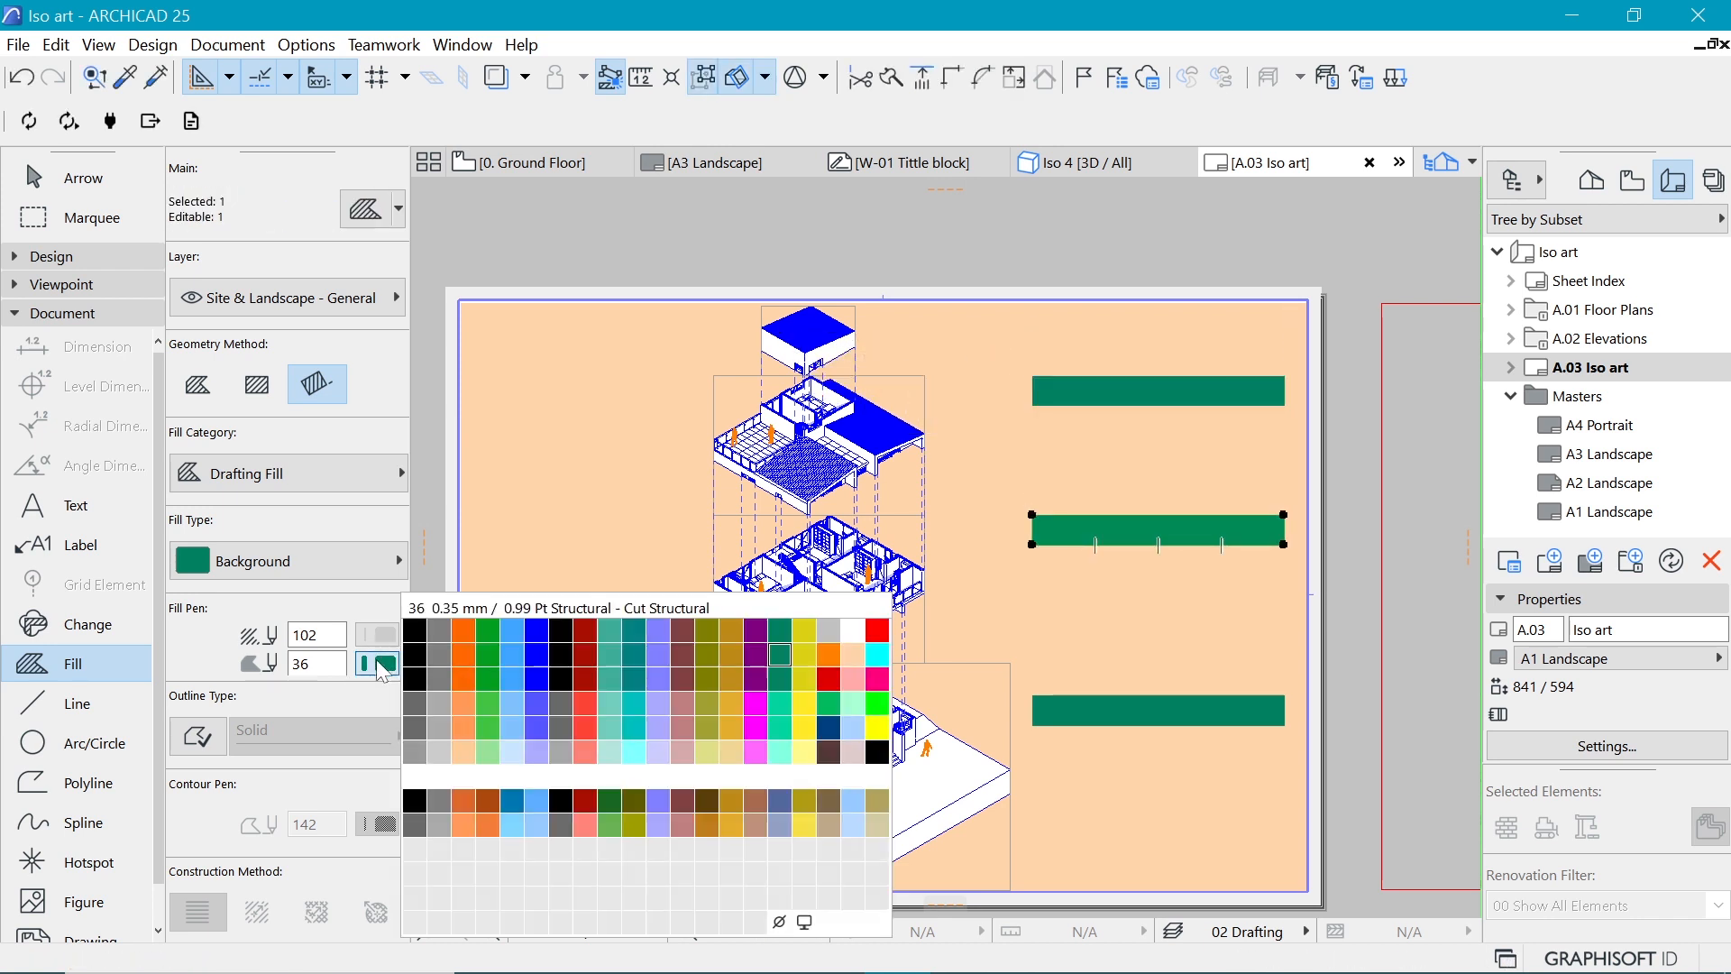
click(755, 750)
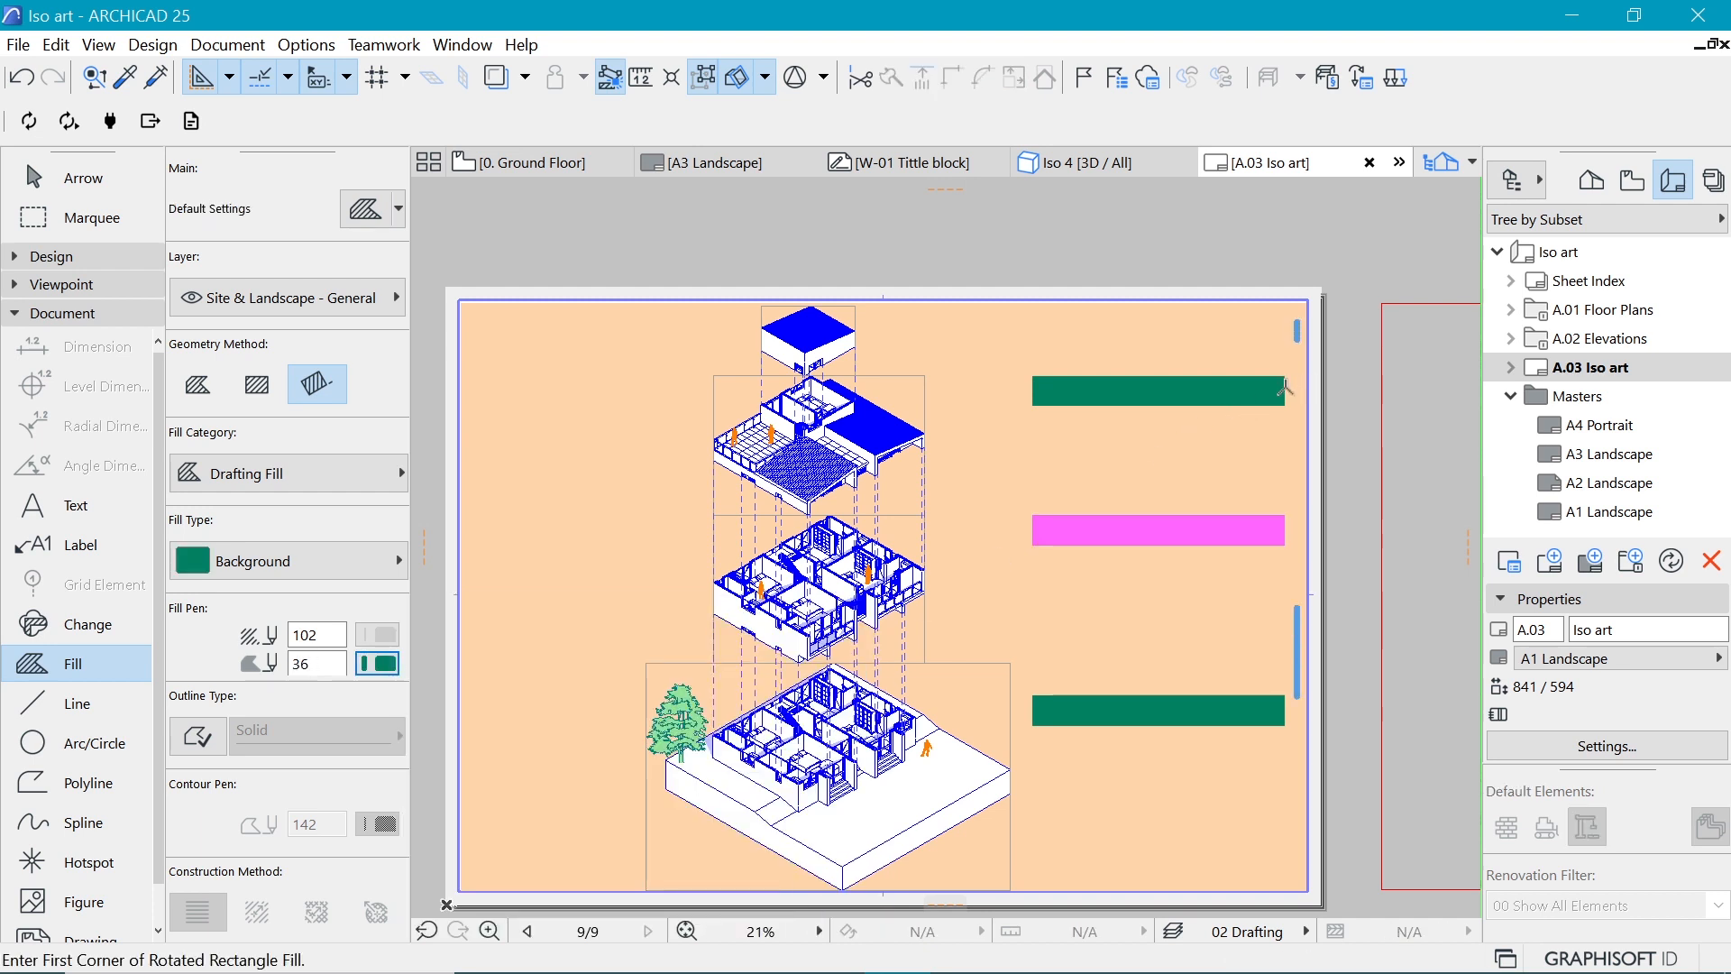
click(1283, 389)
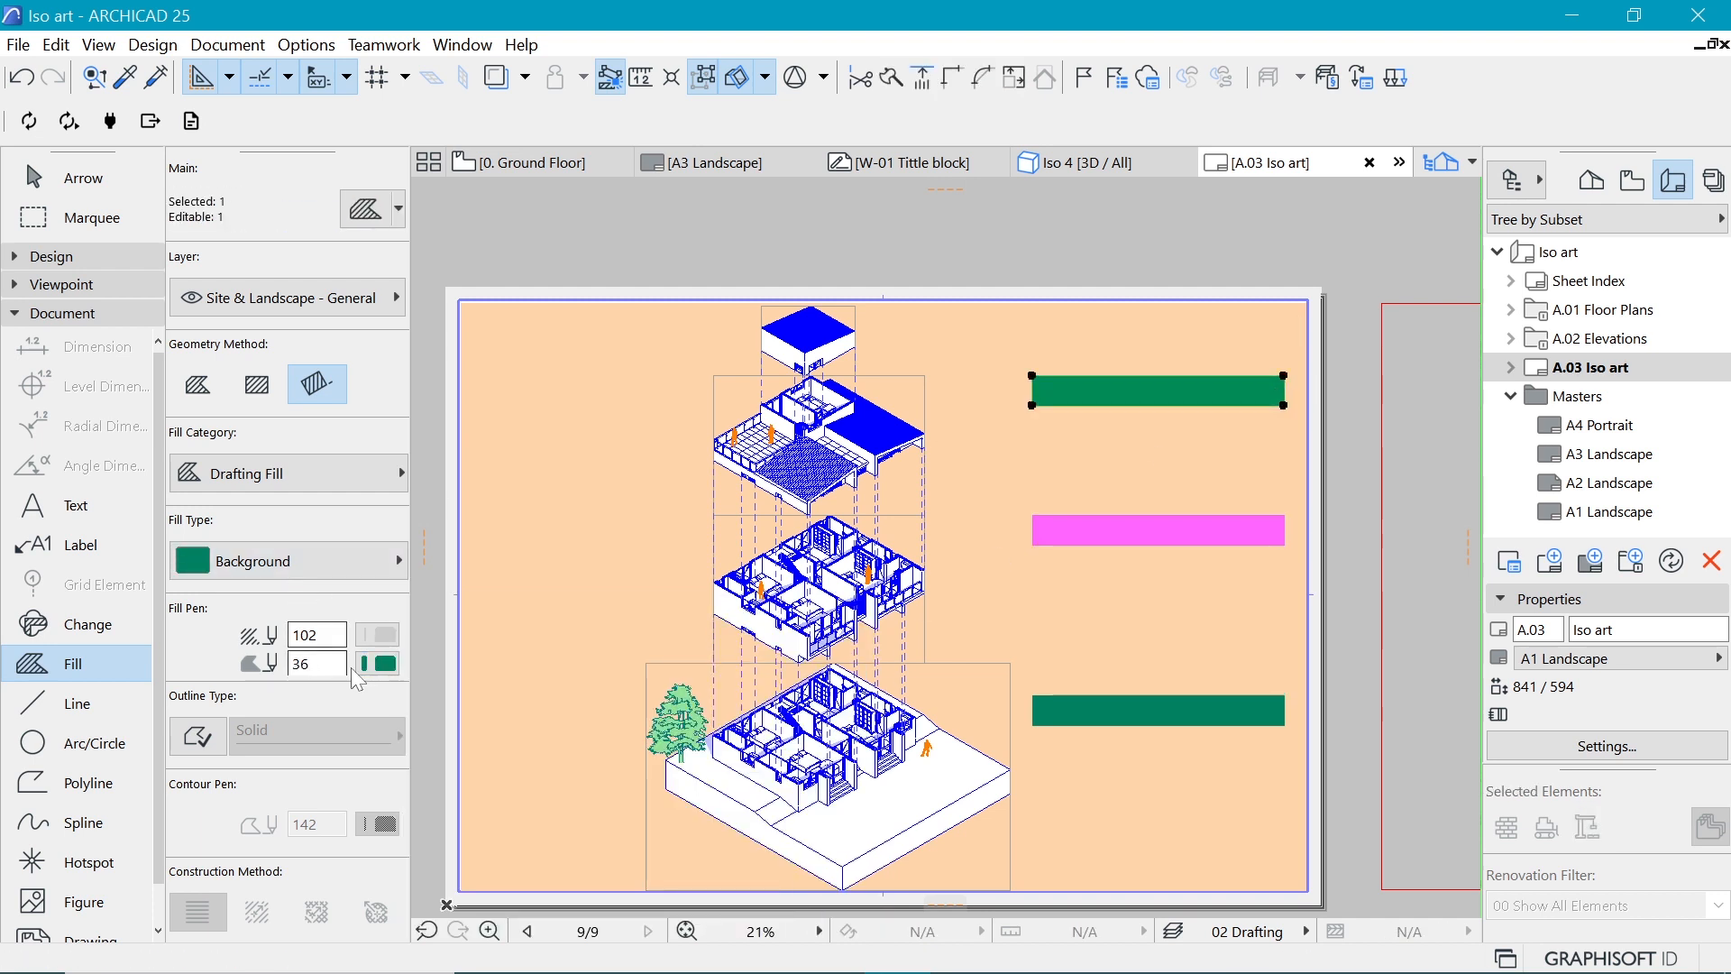
click(382, 665)
click(587, 652)
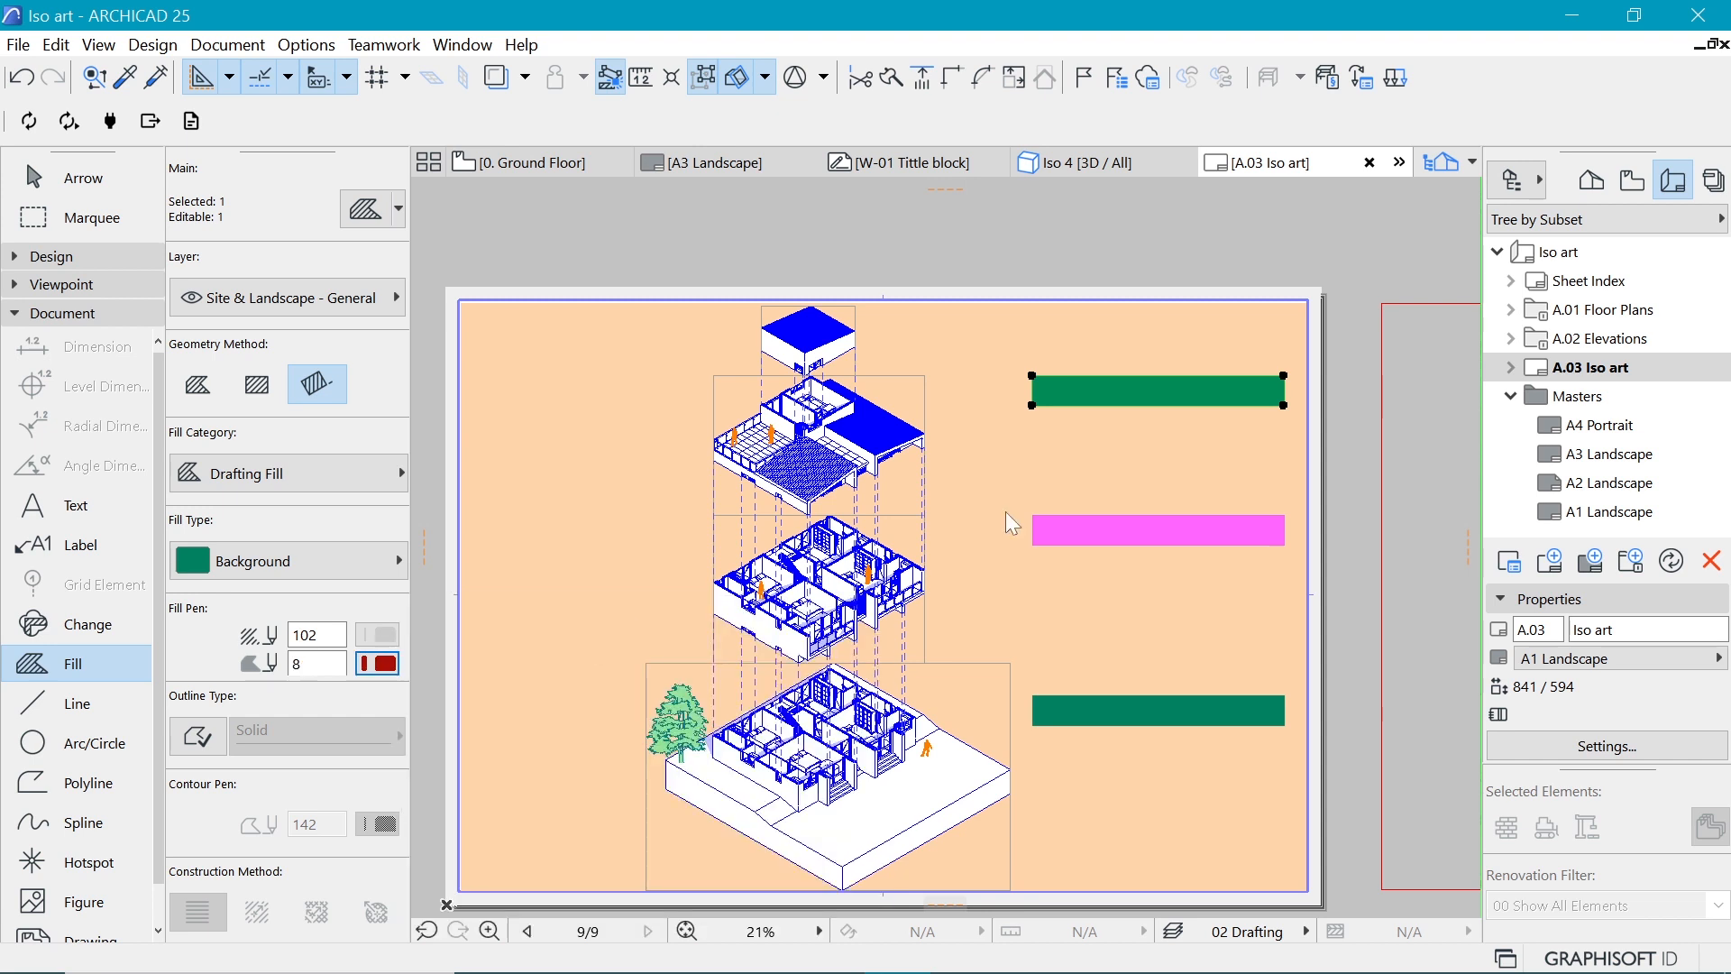
key(Escape)
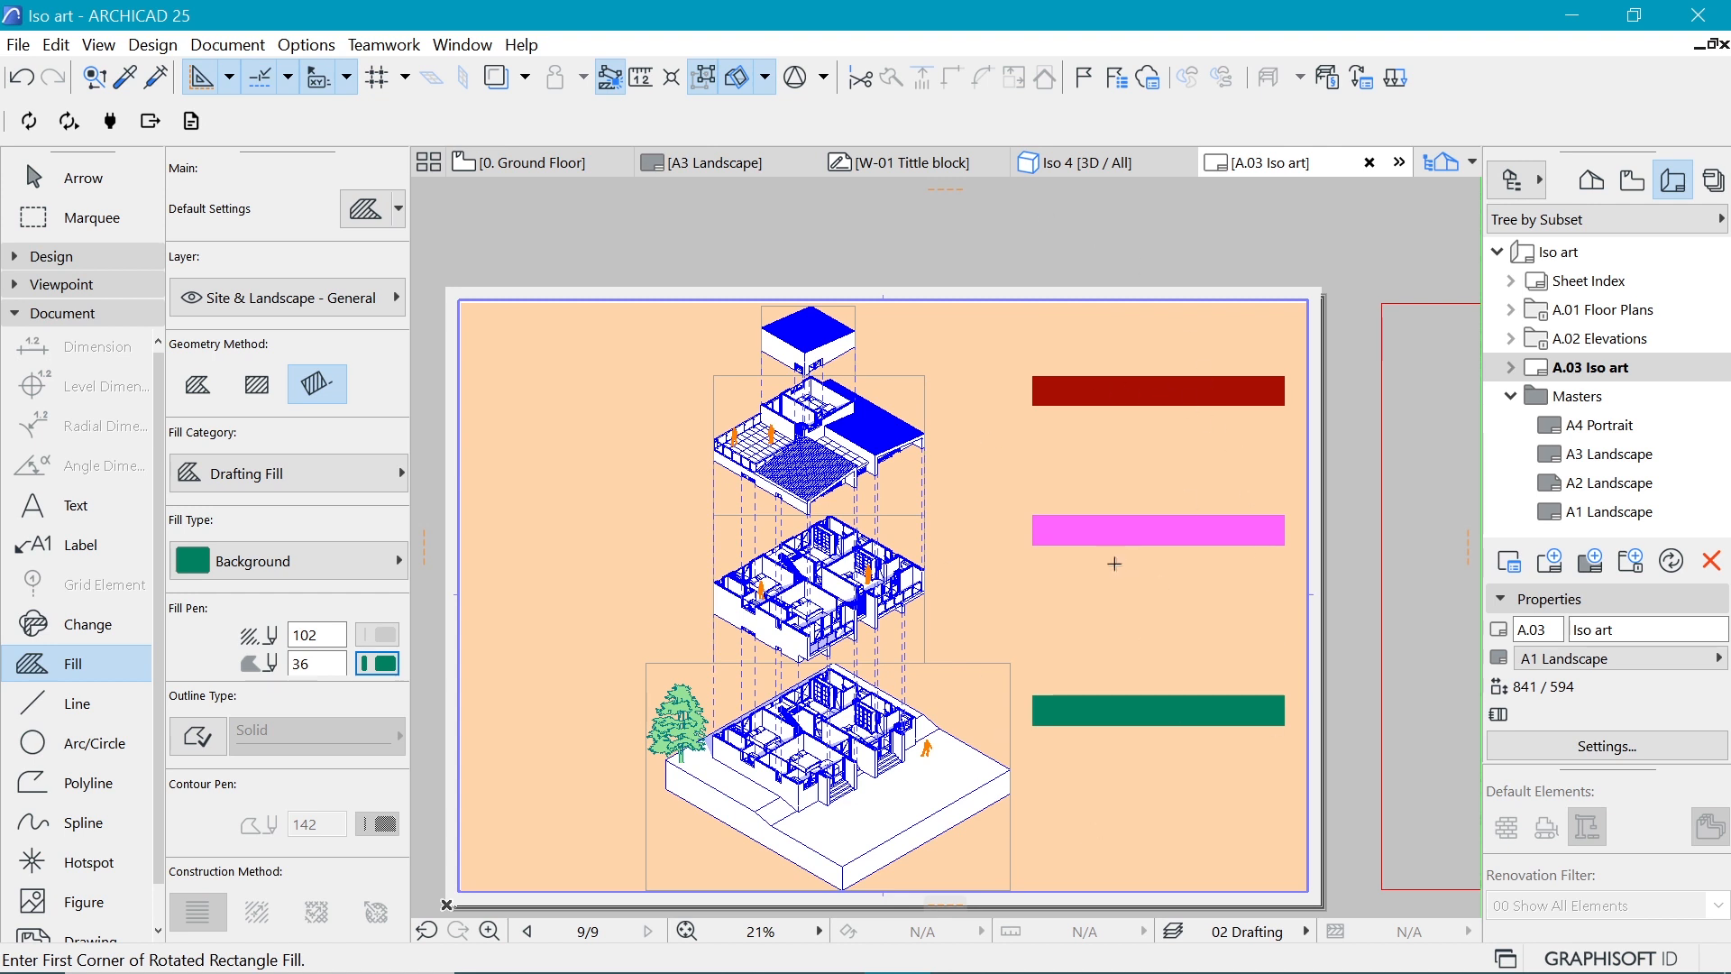
Step: Create a new Elements schedule scheme with ID Z 01 and the name Space List
click(1592, 183)
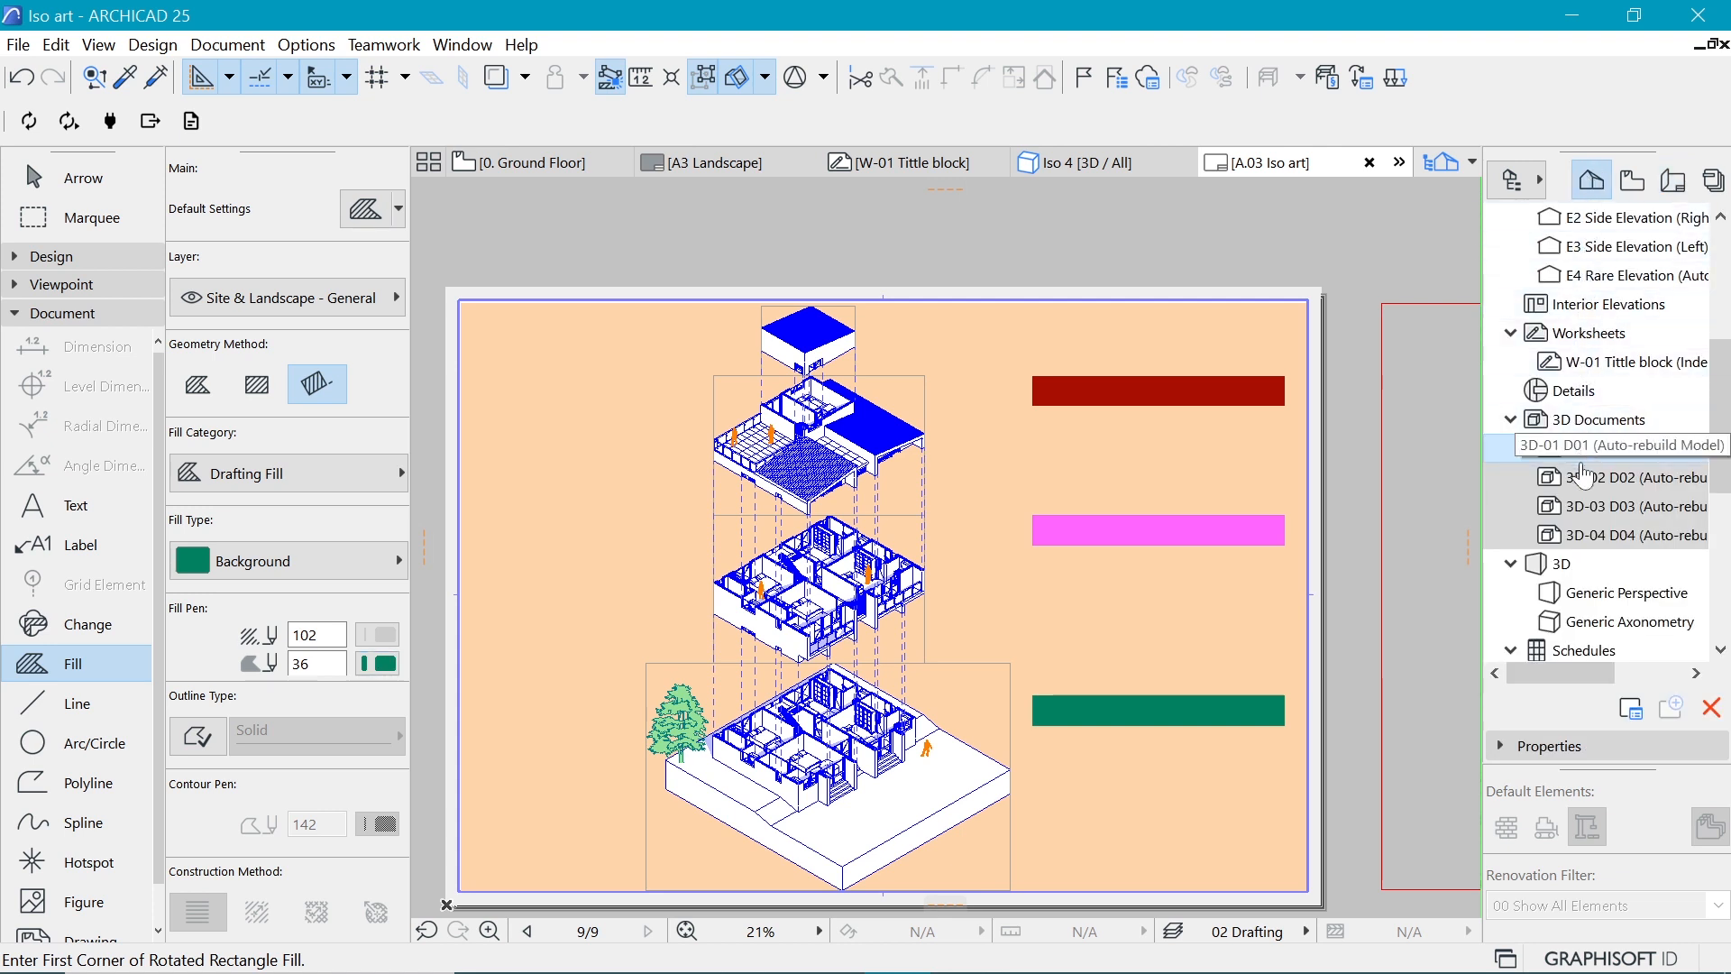
scroll(1573, 566, down, 1)
scroll(1574, 566, down, 2)
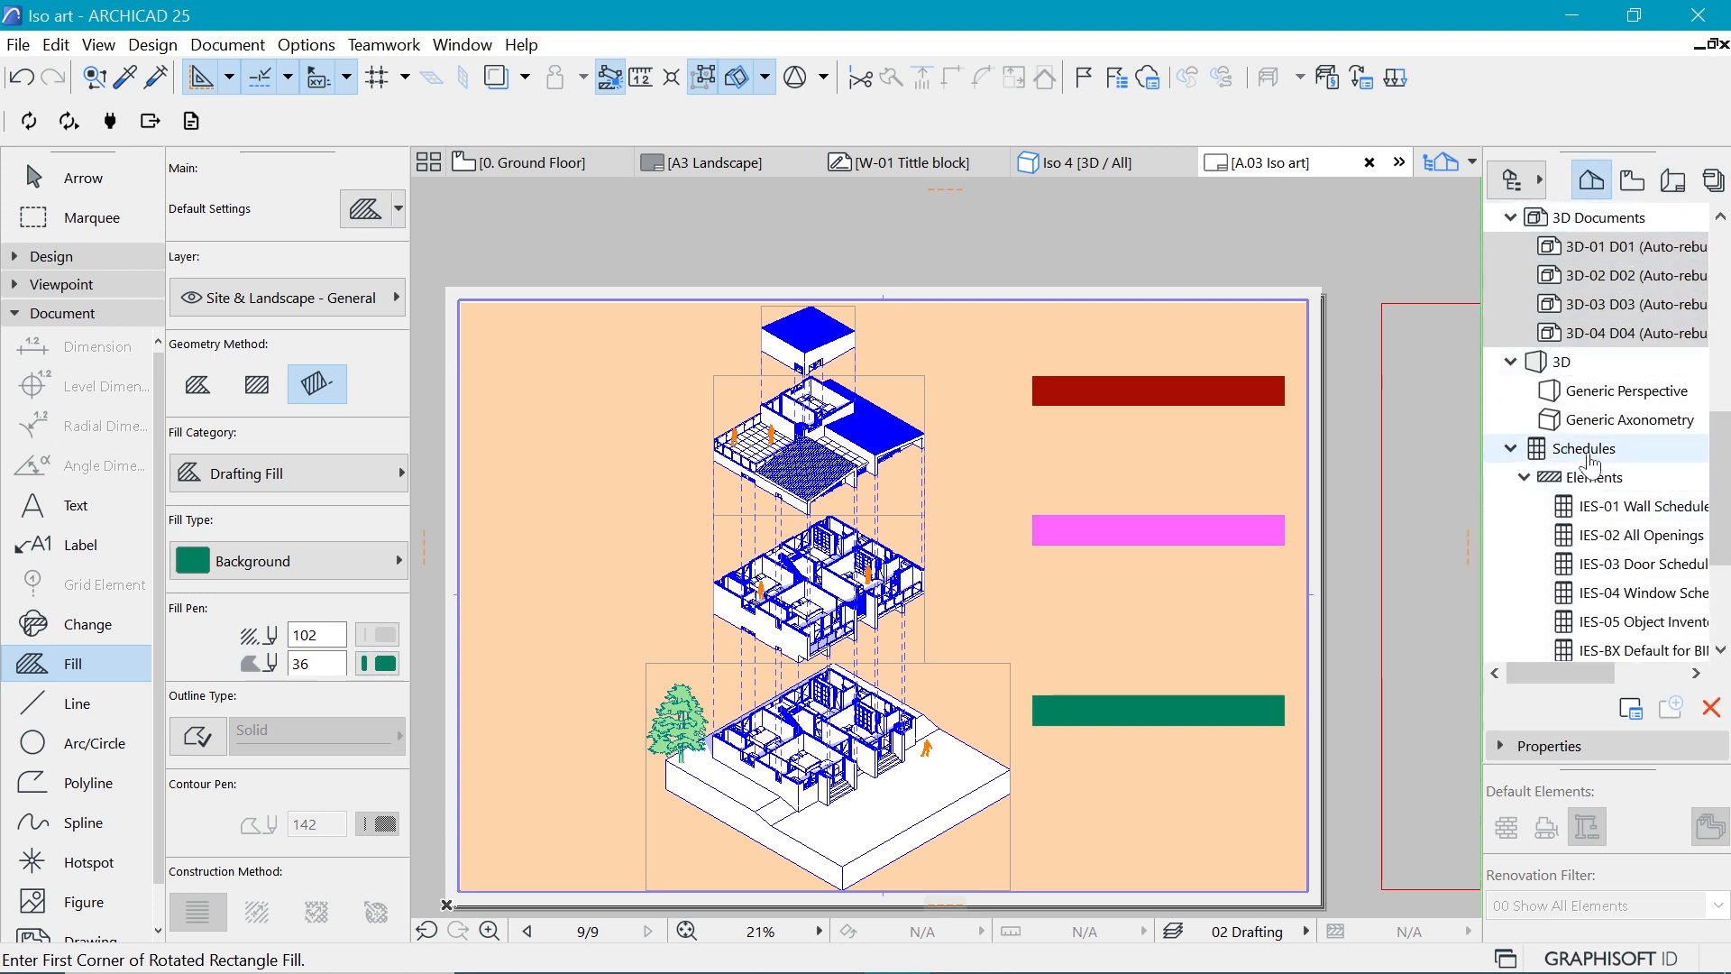
click(1608, 482)
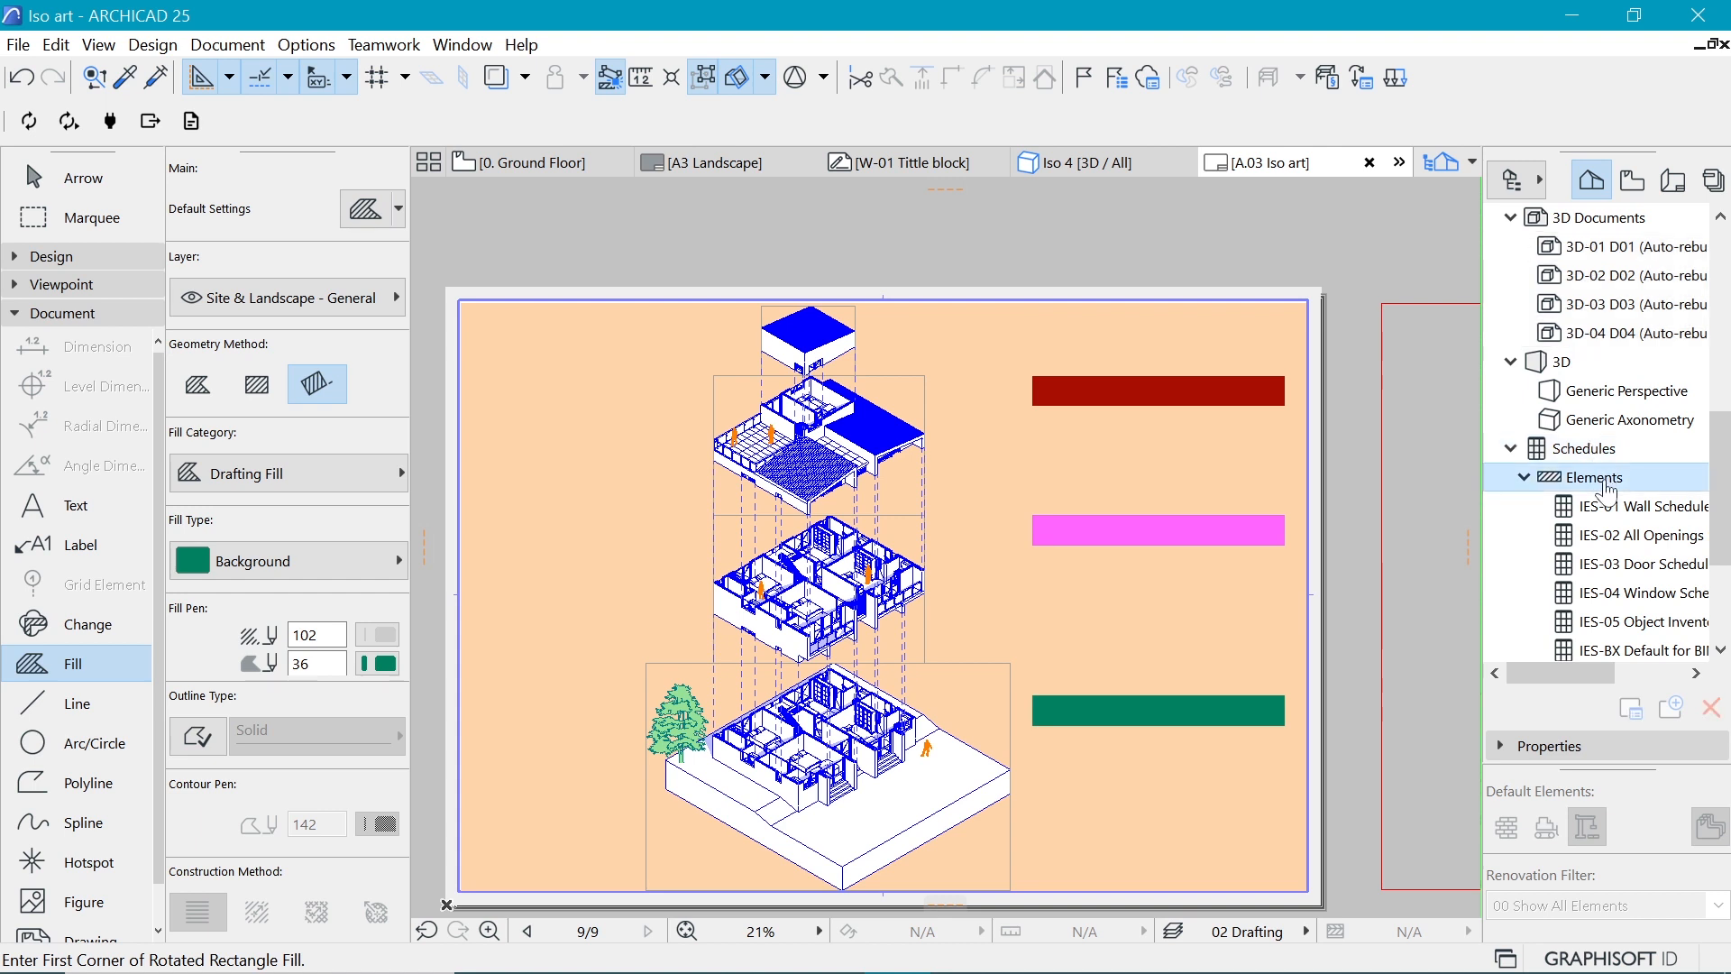
scroll(1613, 496, down, 1)
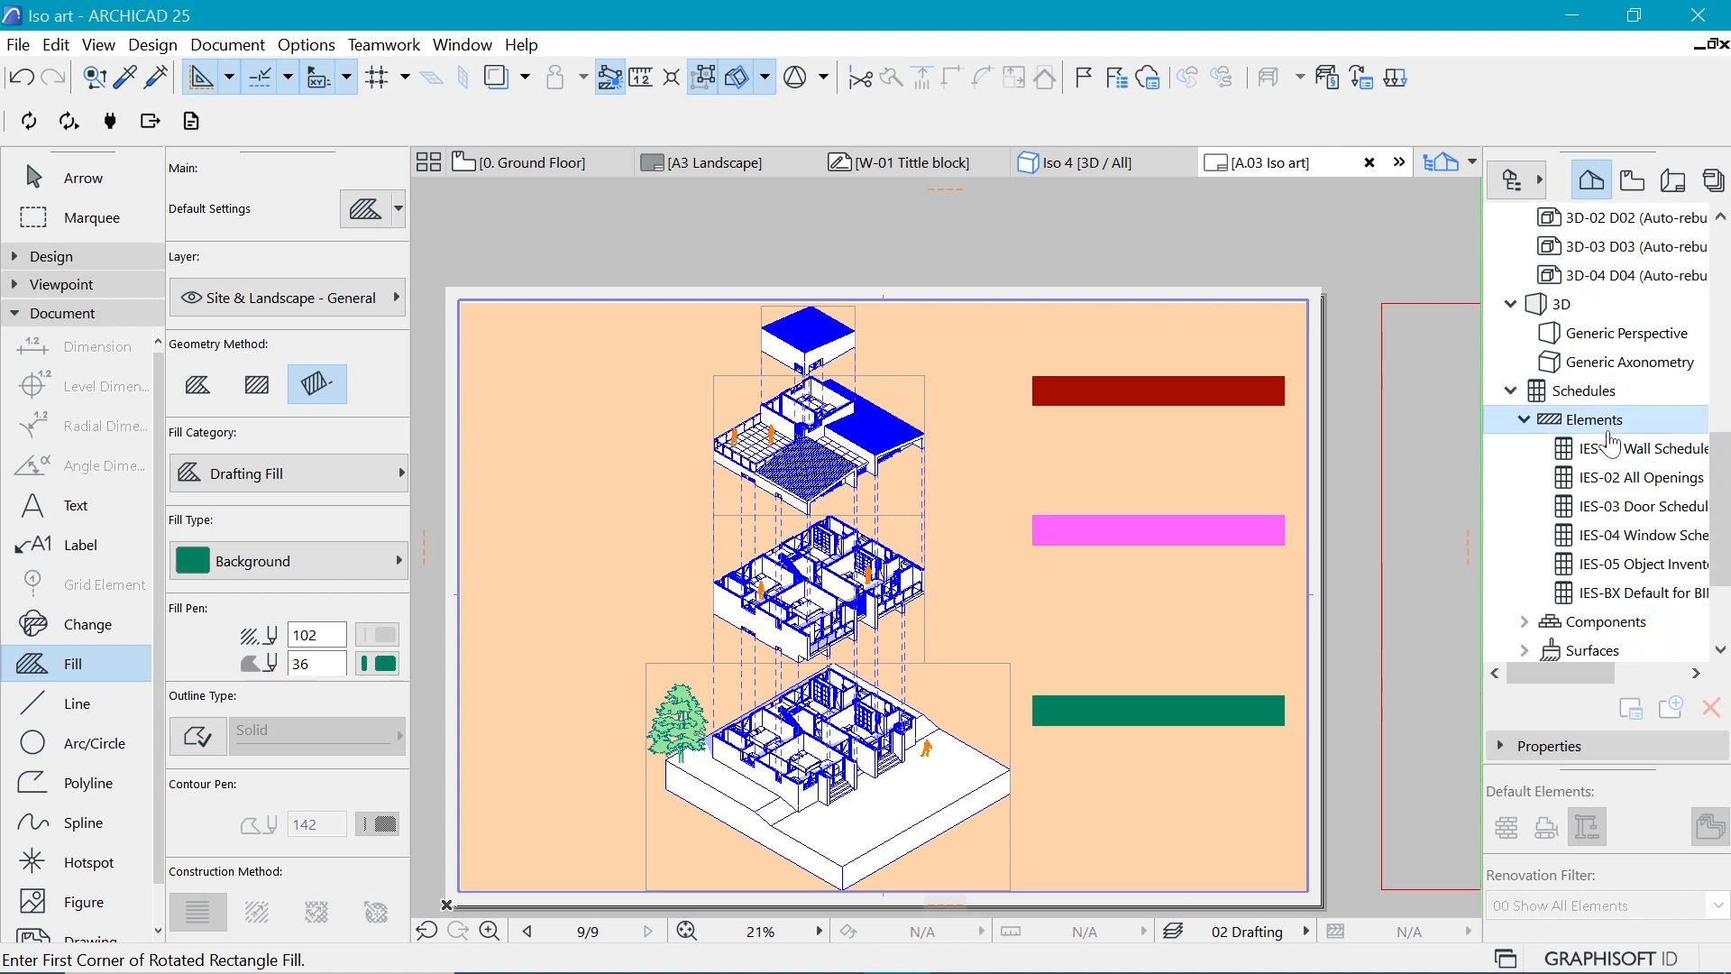
right_click(1615, 425)
click(1617, 440)
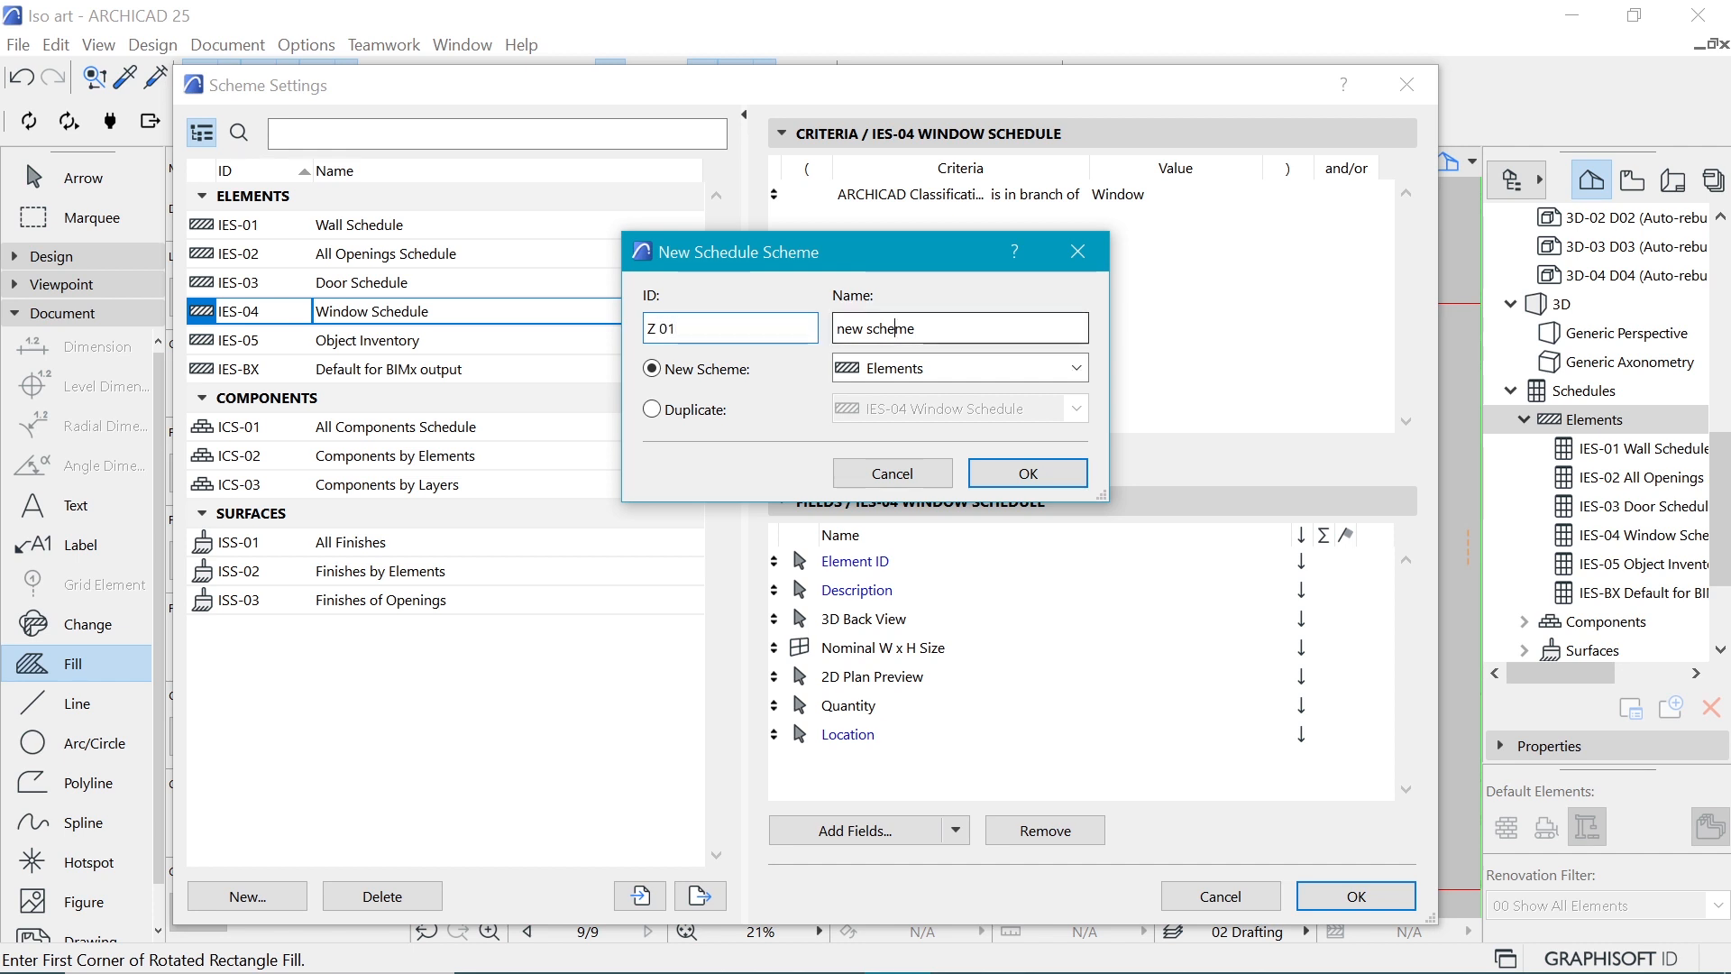
key(Tab)
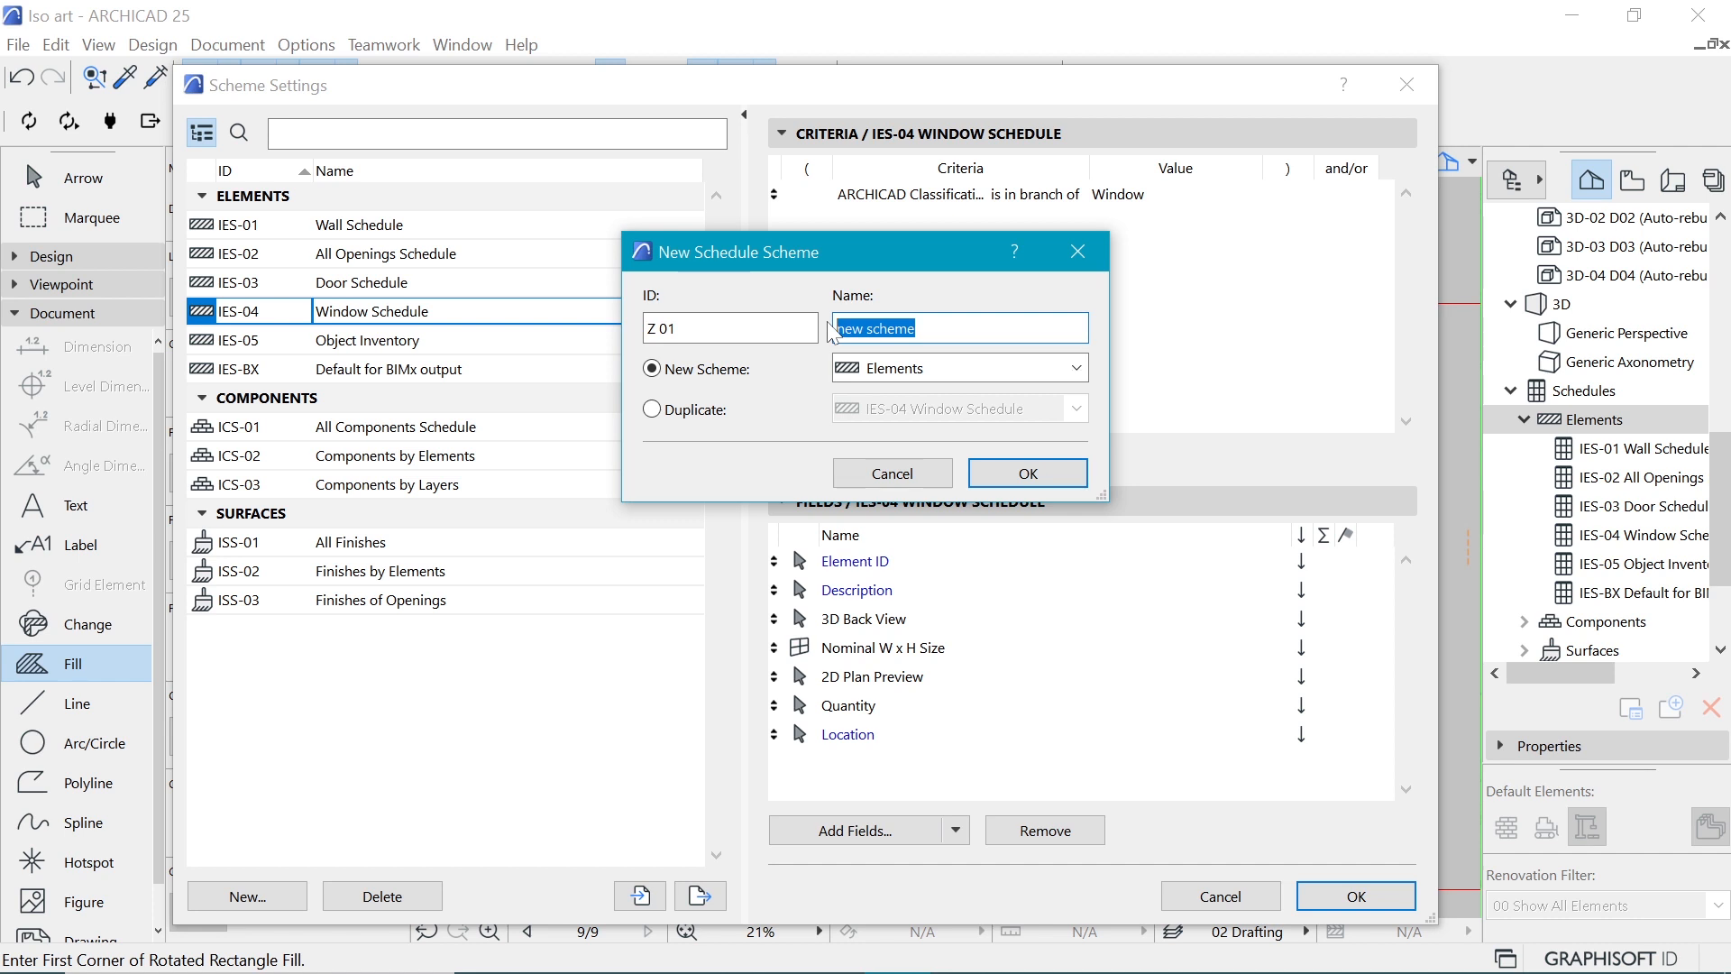
text(Space List)
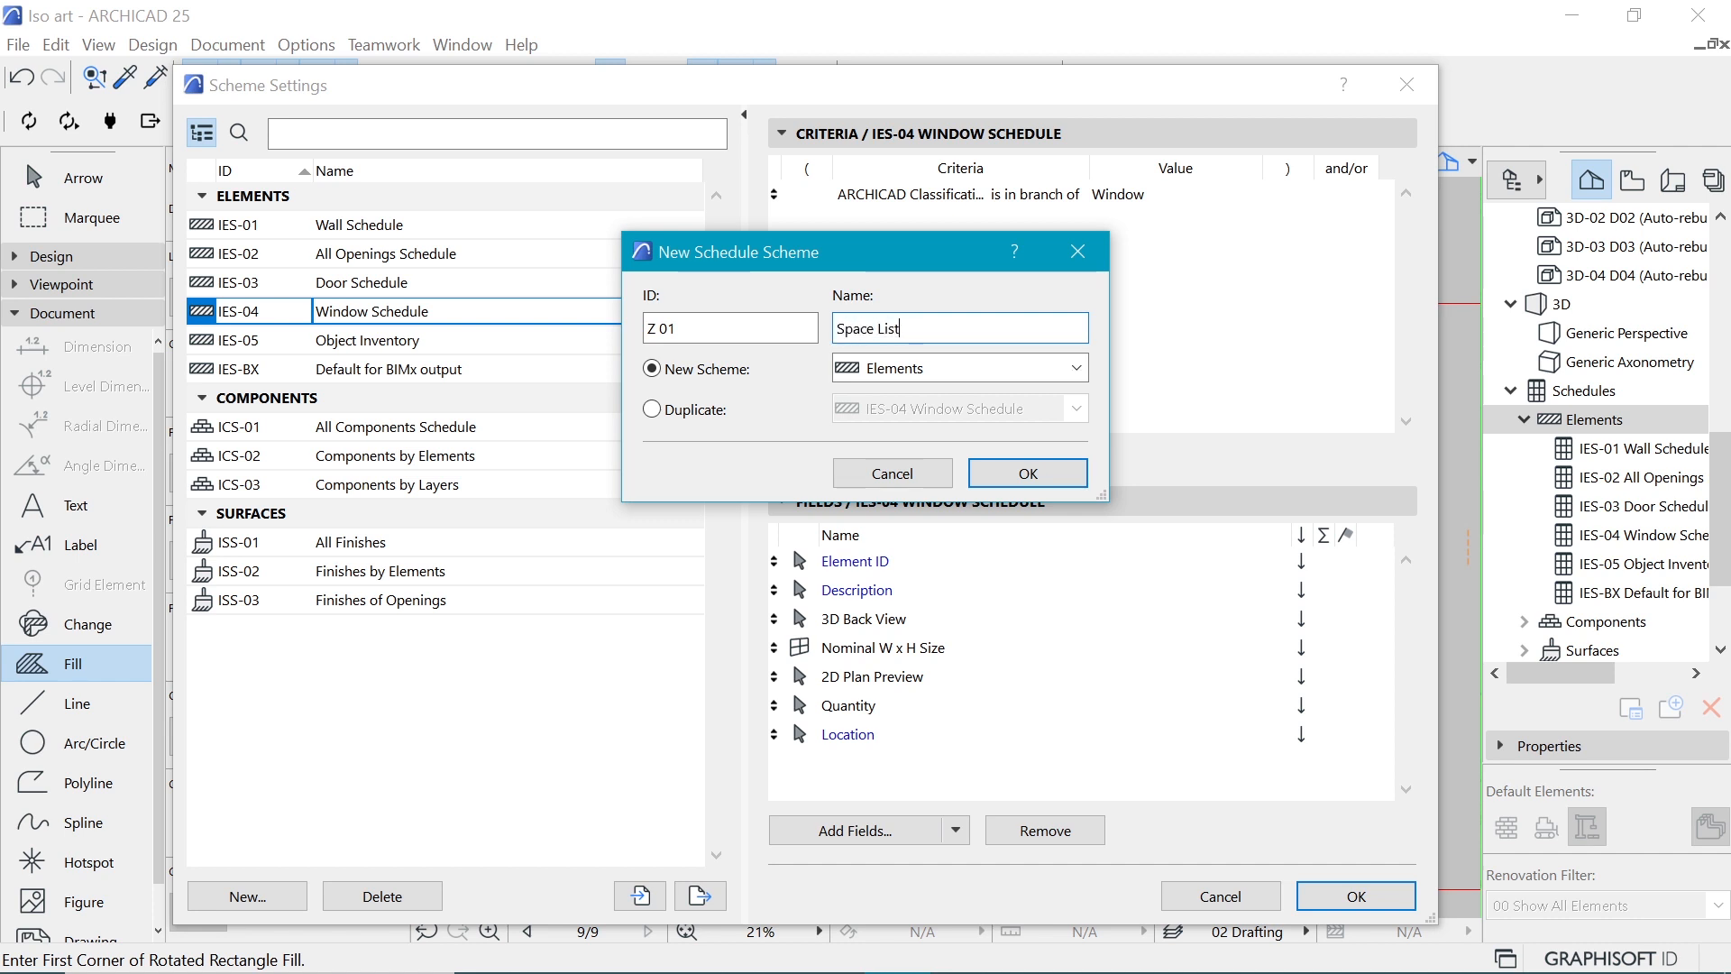
click(1044, 469)
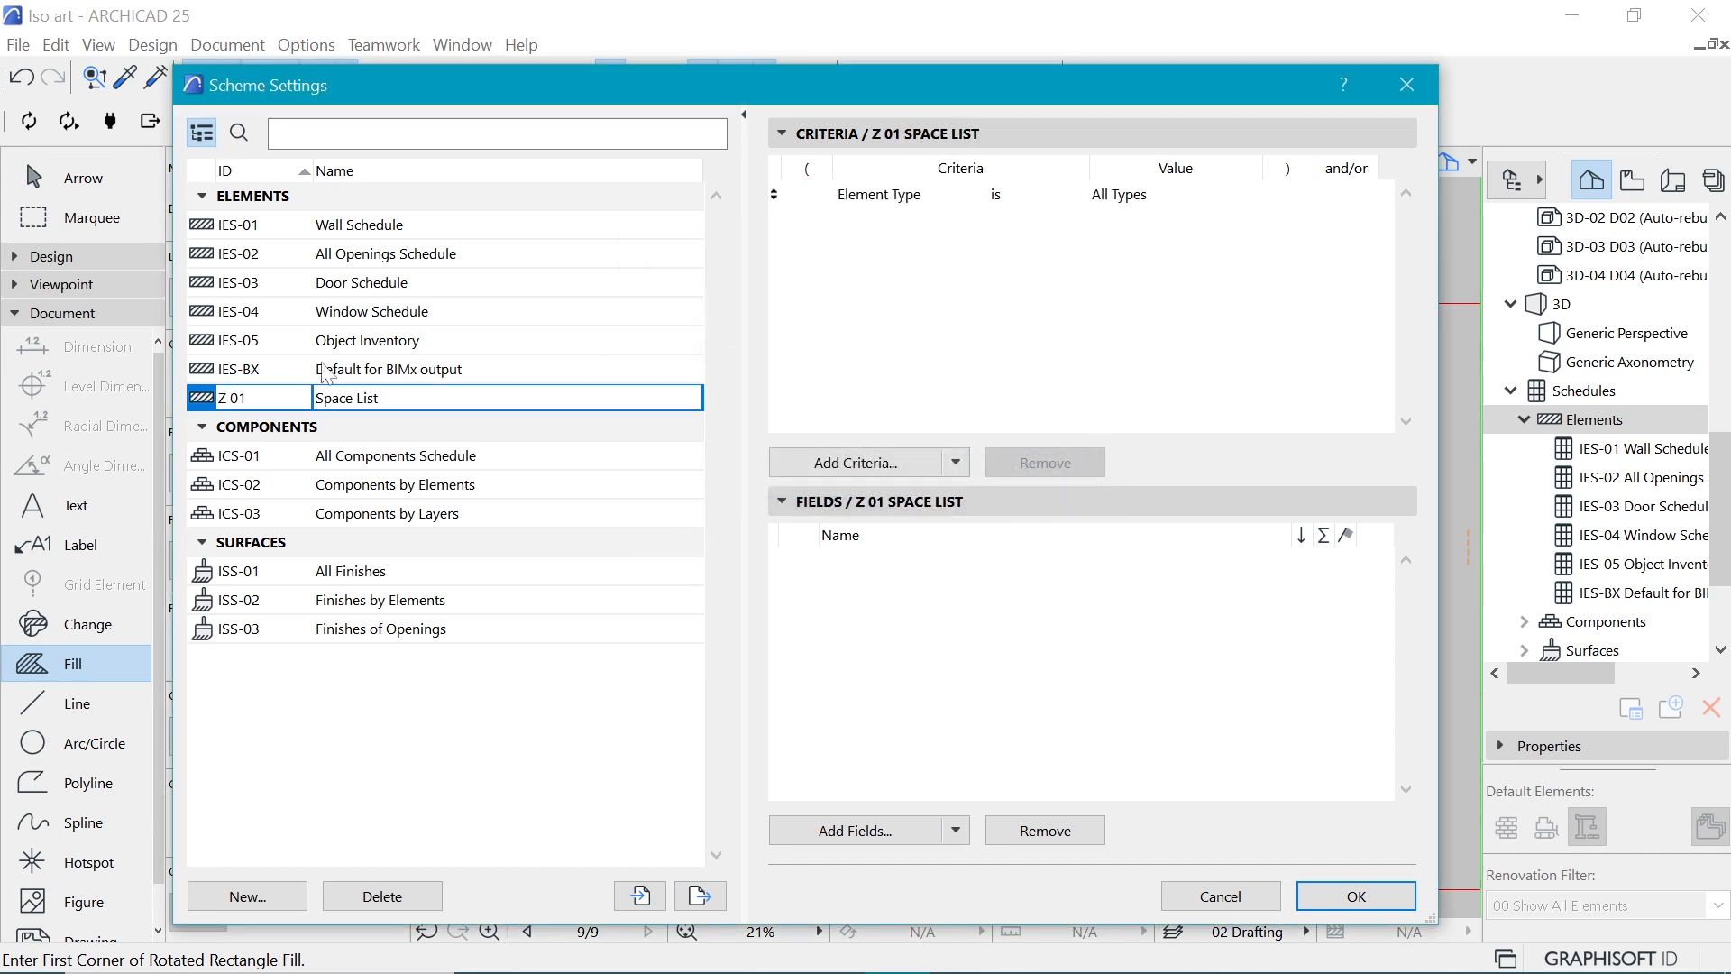
Step: Set the Space List scheme's Element Type criterion to Zone
click(1111, 195)
click(1246, 193)
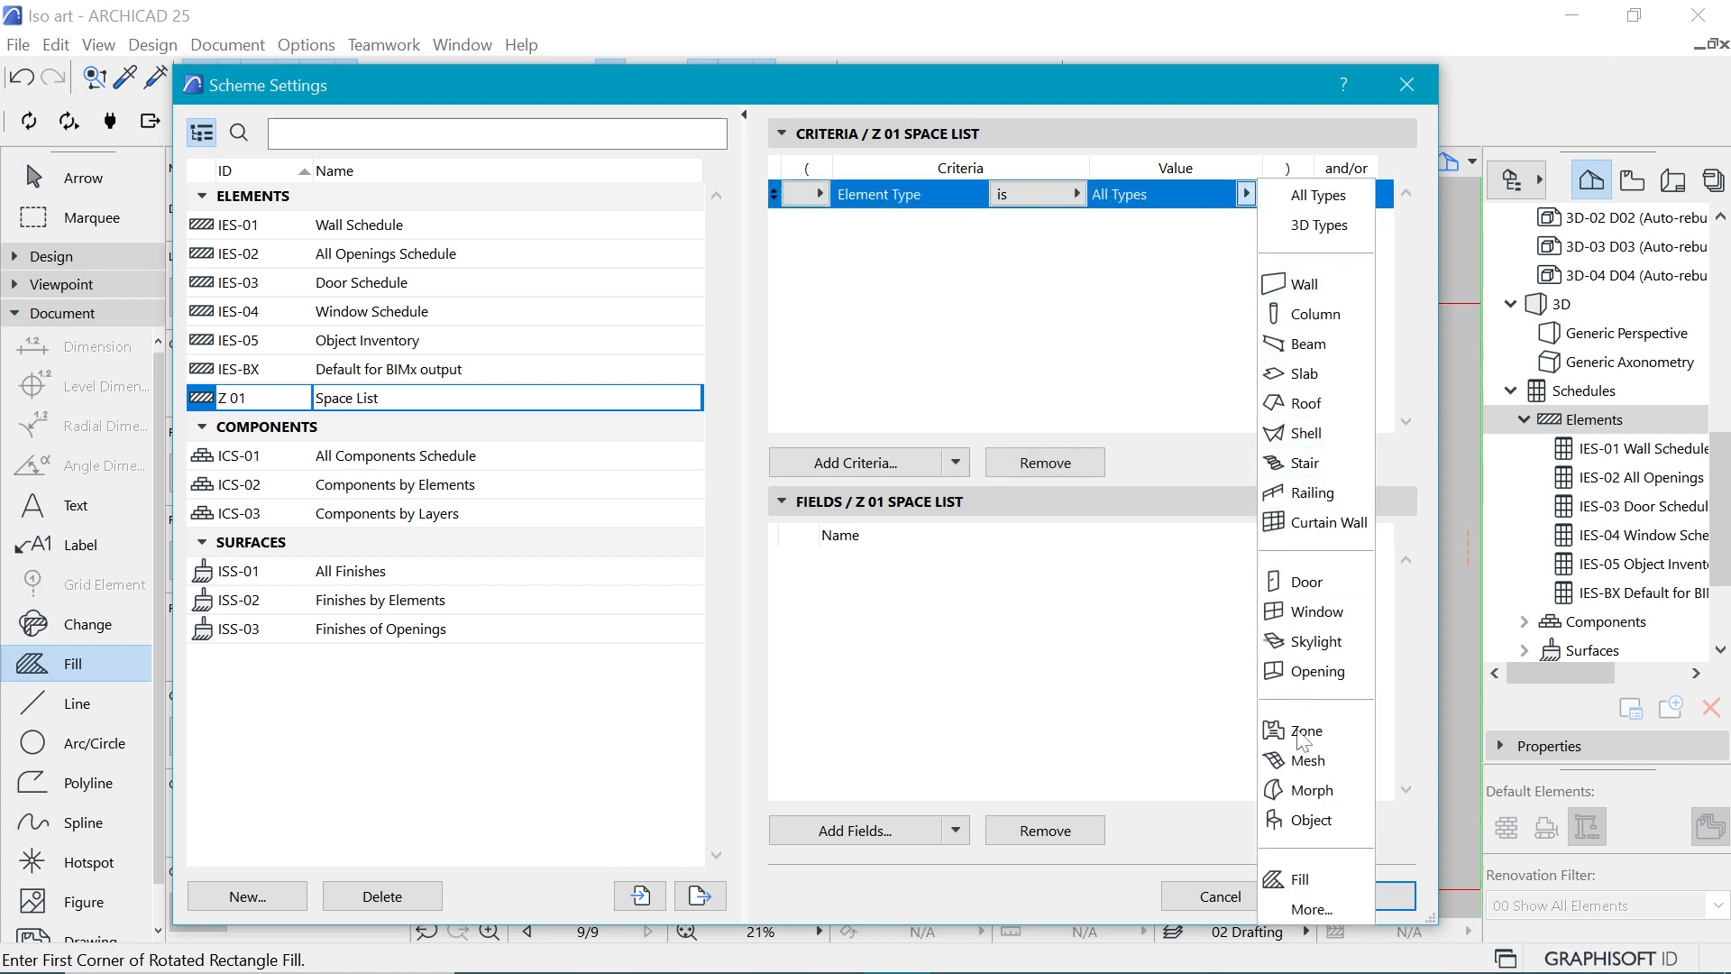
click(1307, 738)
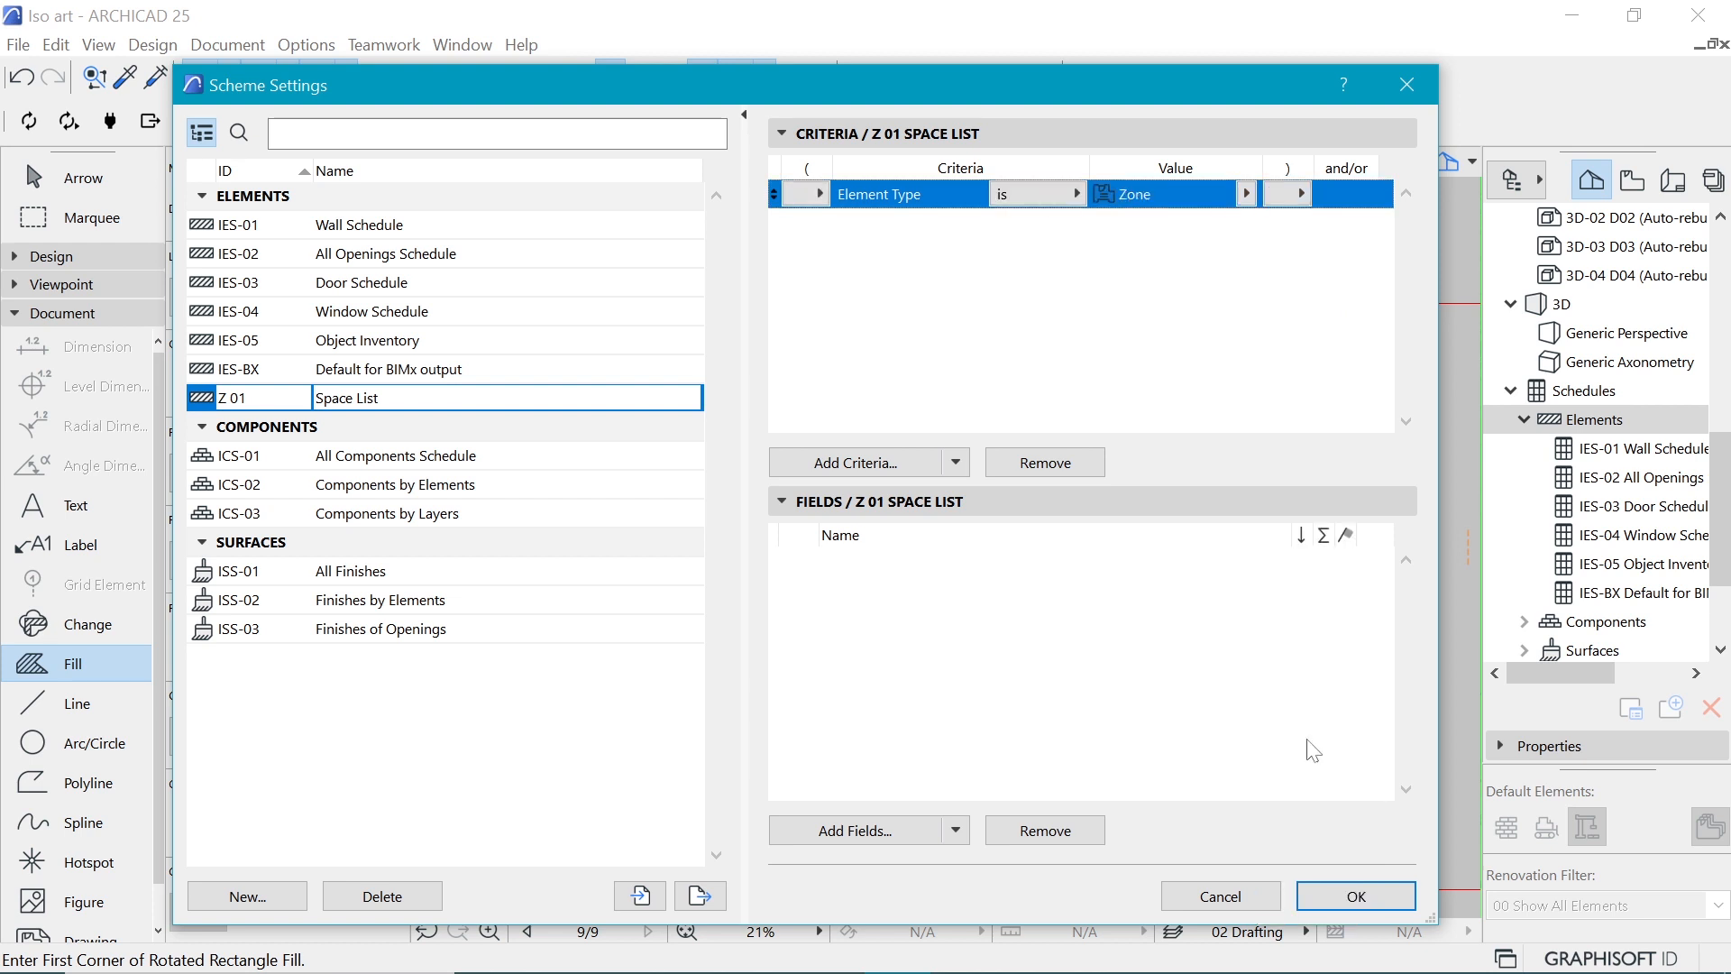
Step: Add the Zone Number, Zone Name and Calculated Area fields to the Space List scheme
click(942, 563)
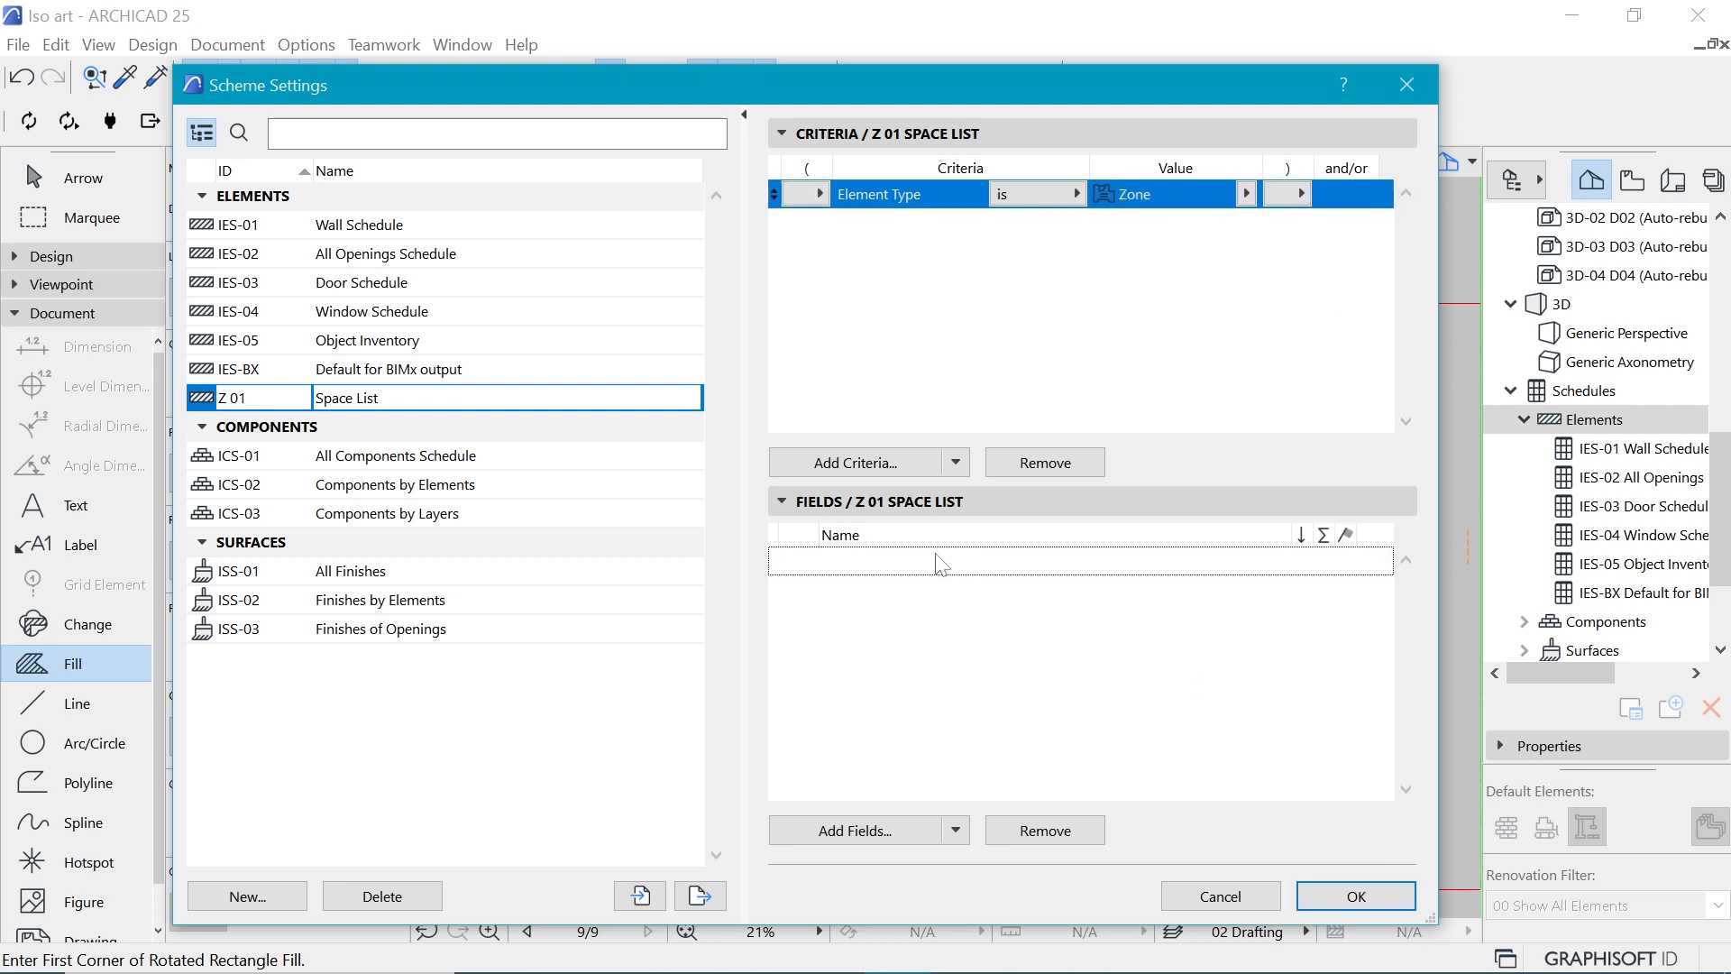
click(843, 833)
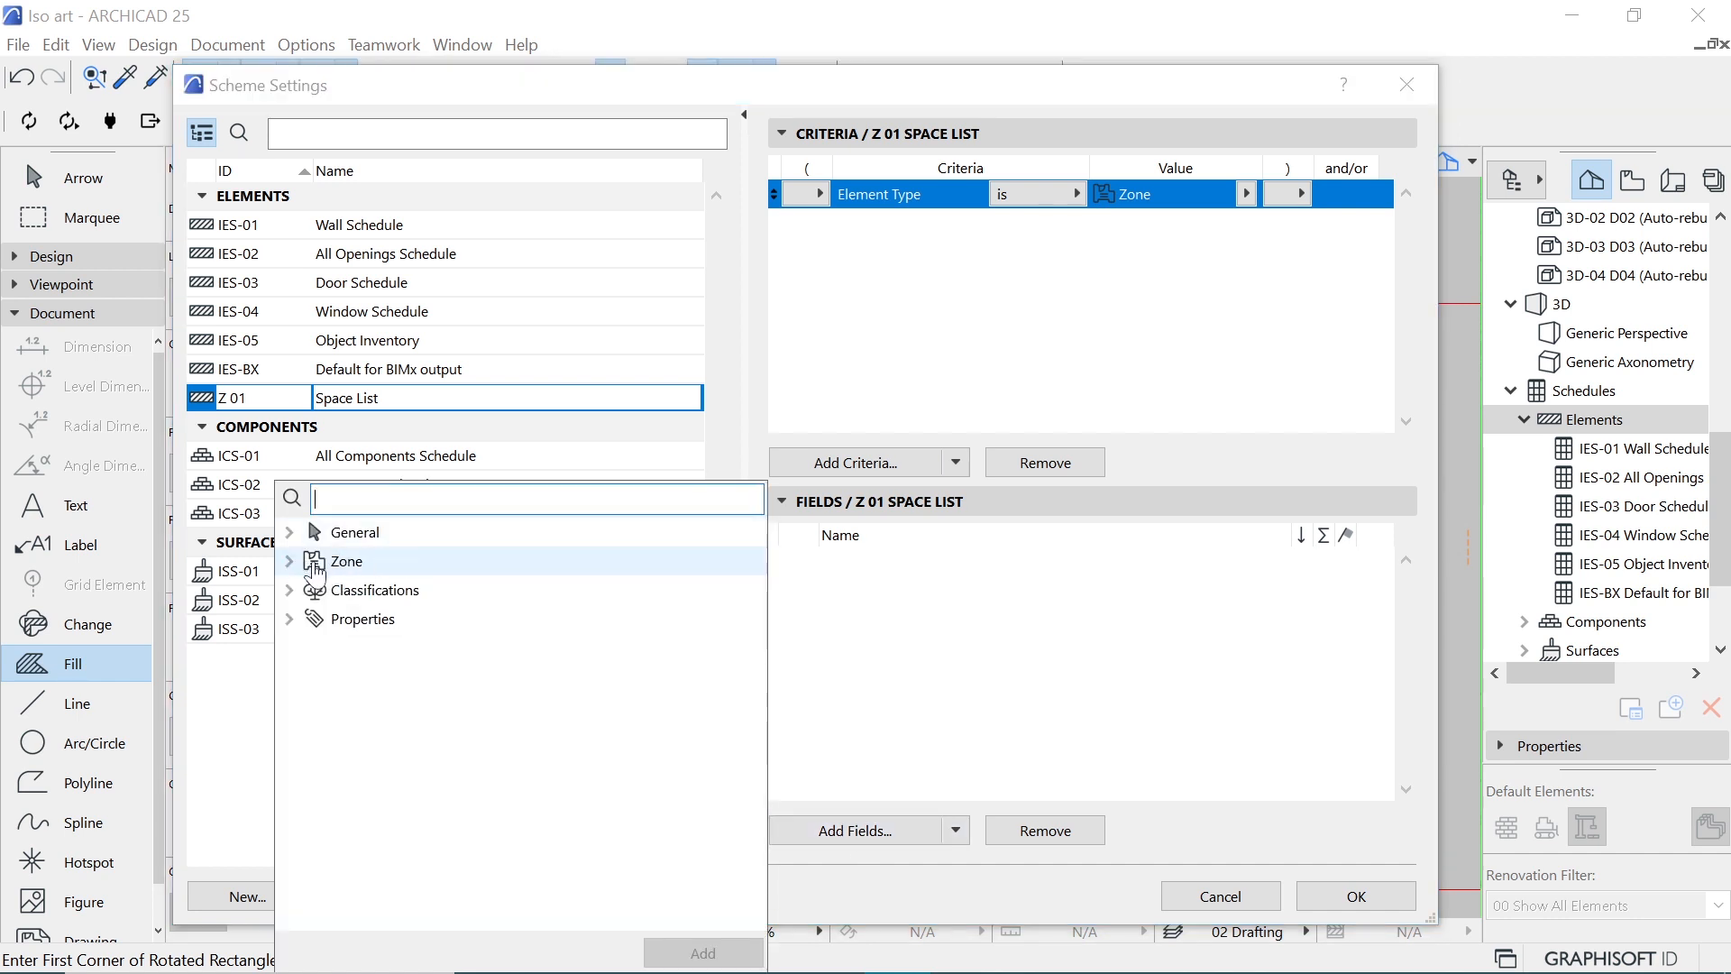
click(316, 568)
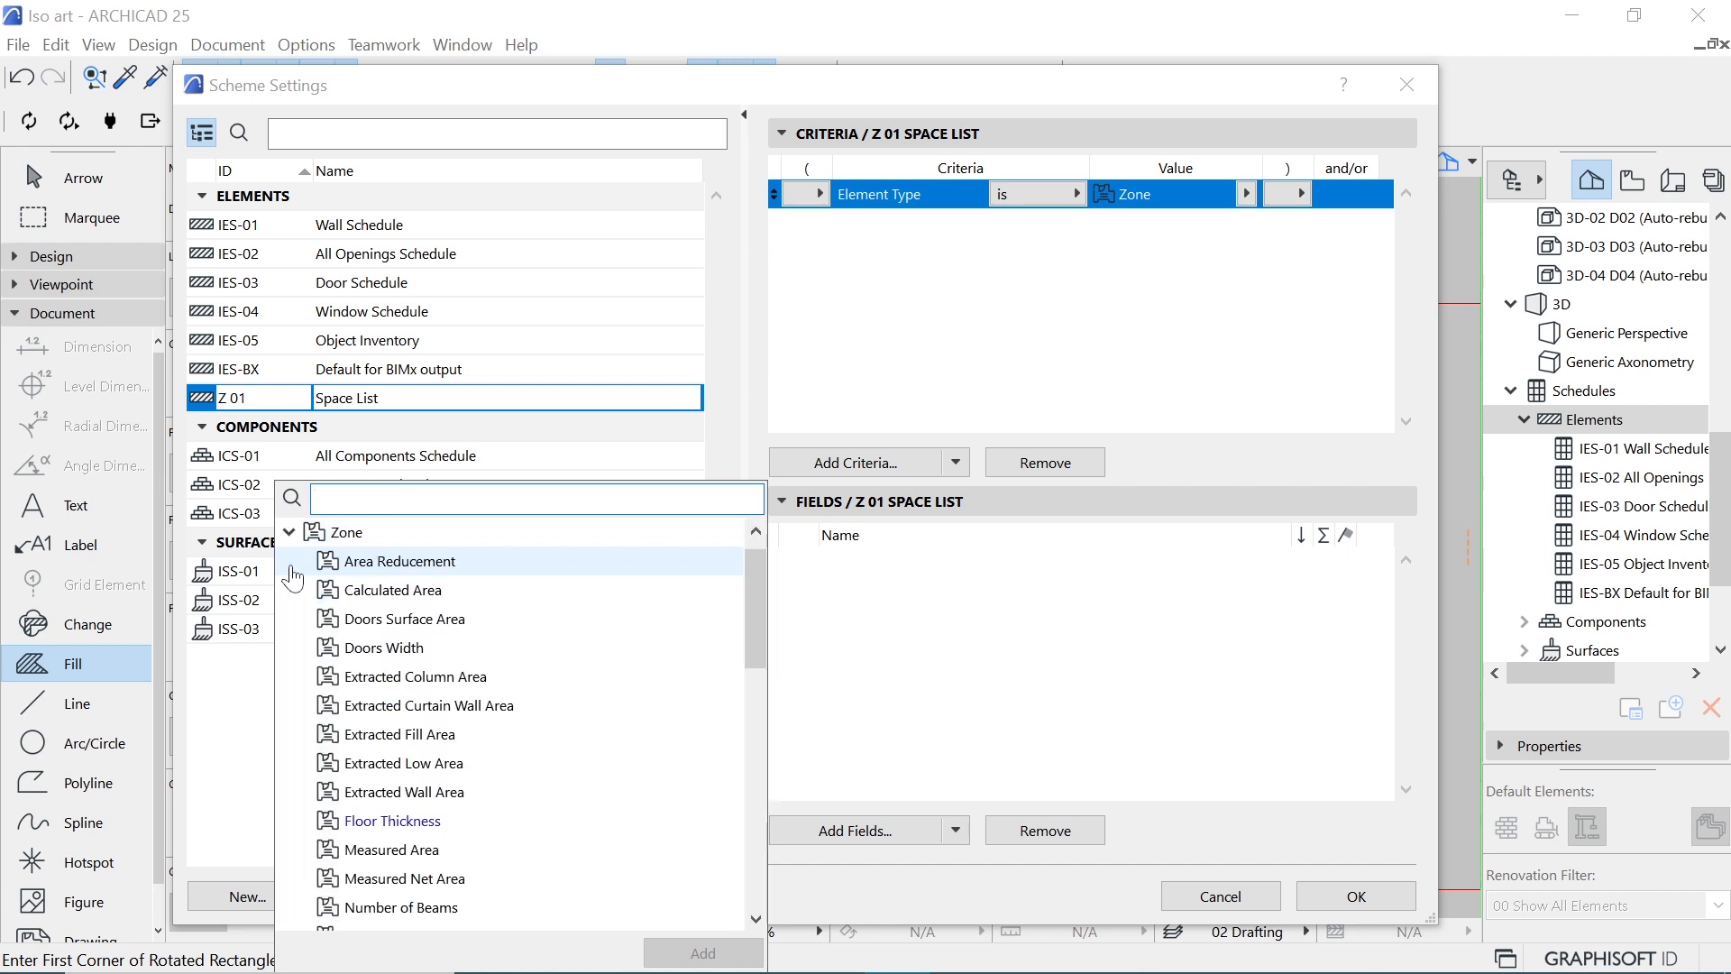
drag(751, 333, 747, 595)
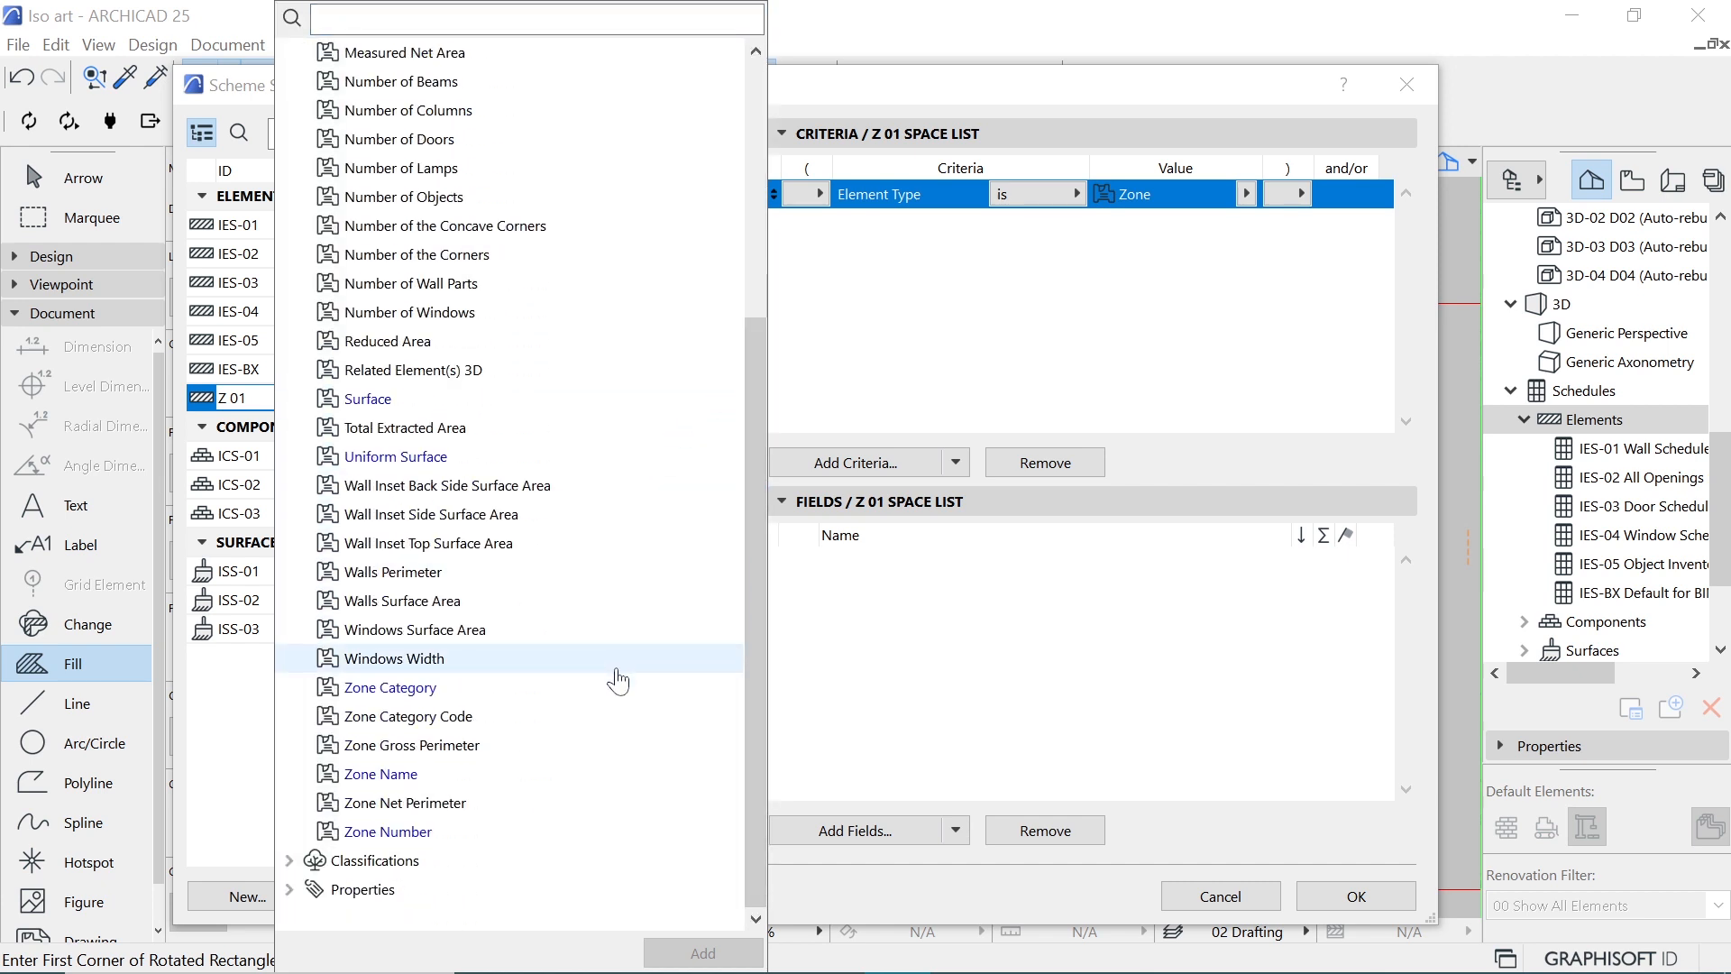
double_click(413, 834)
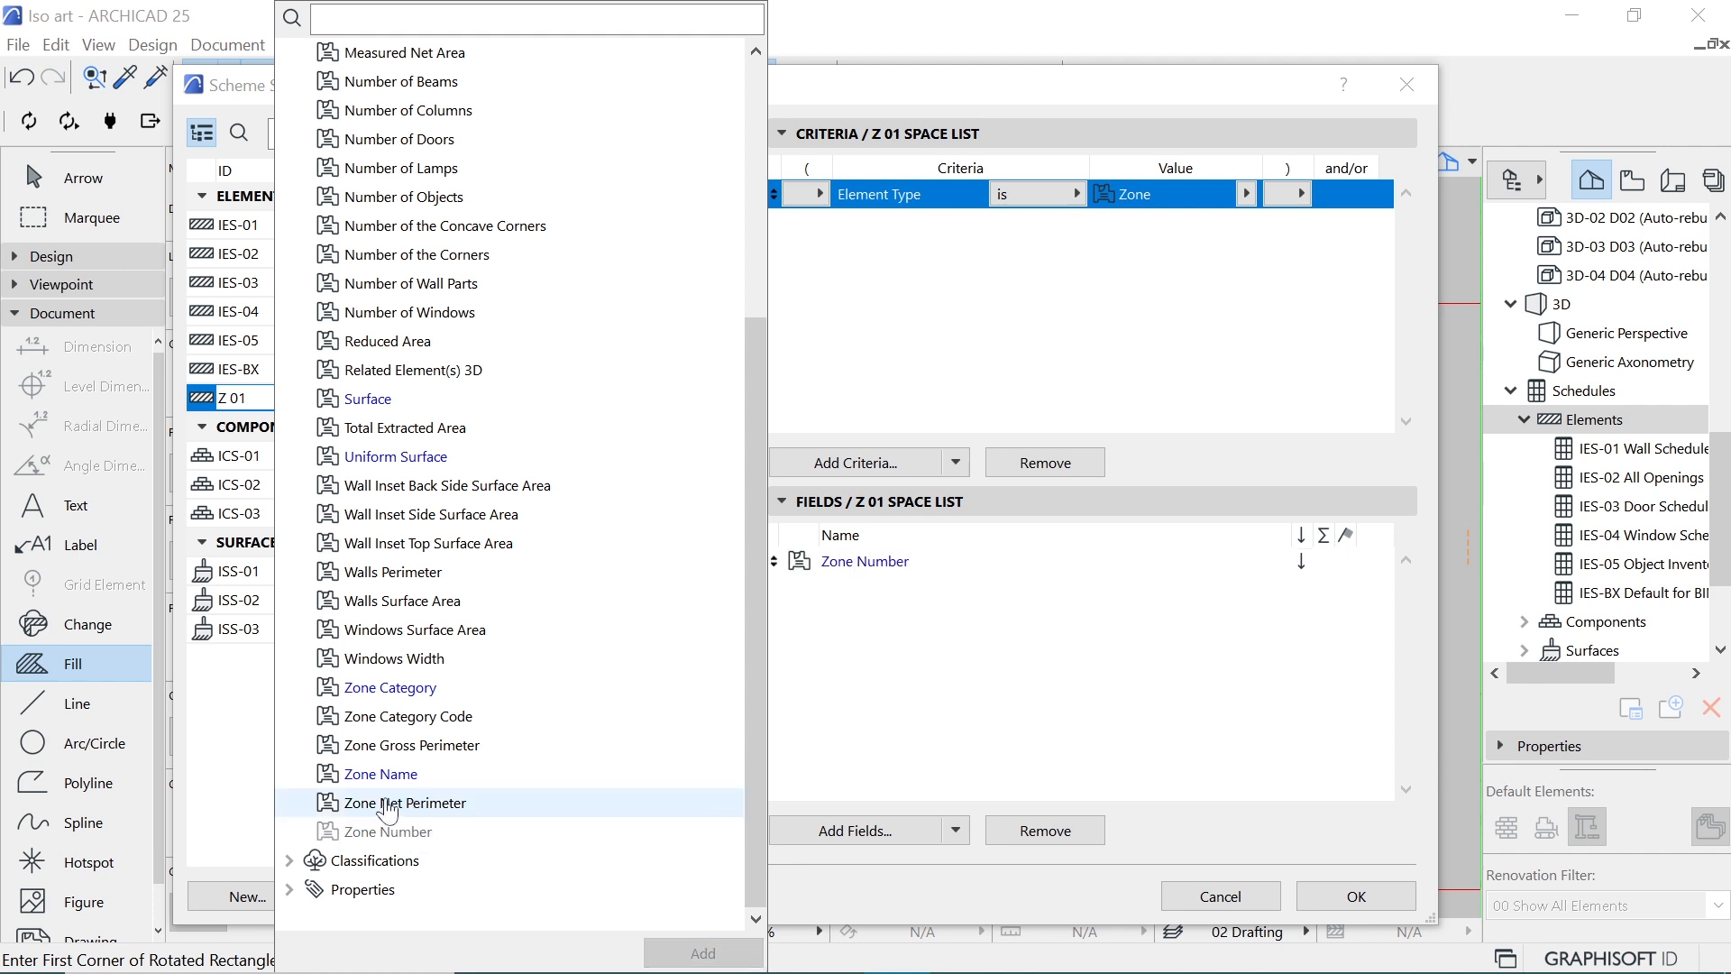
double_click(393, 775)
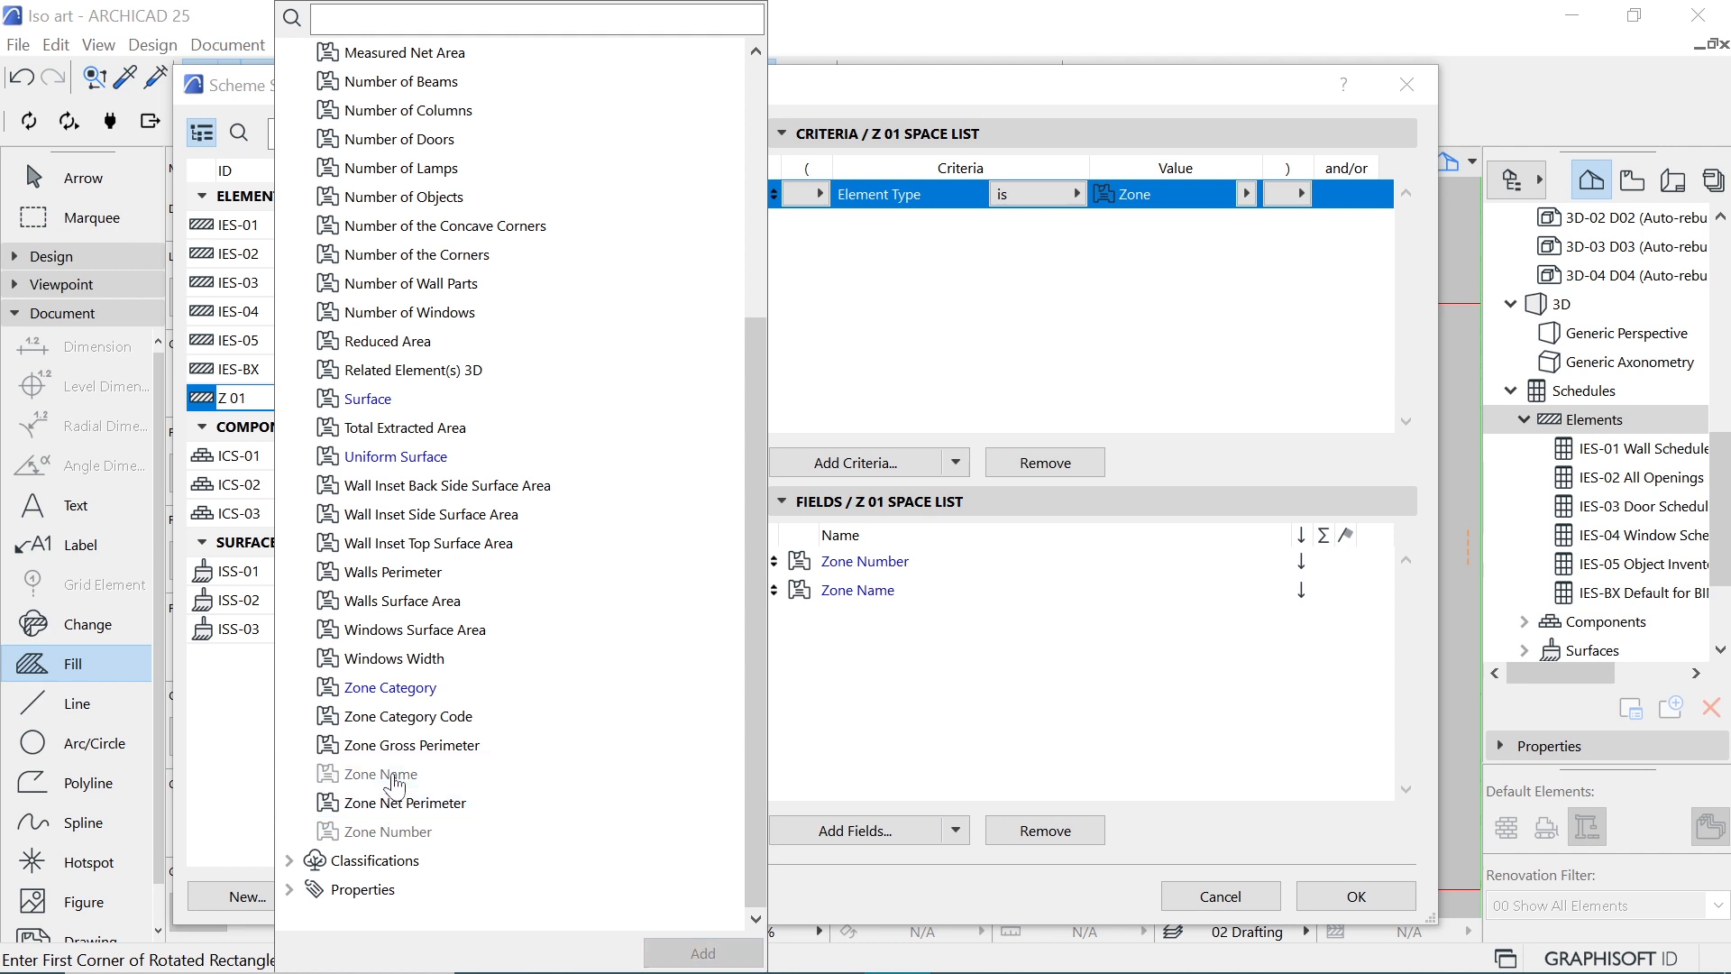
drag(760, 675, 775, 422)
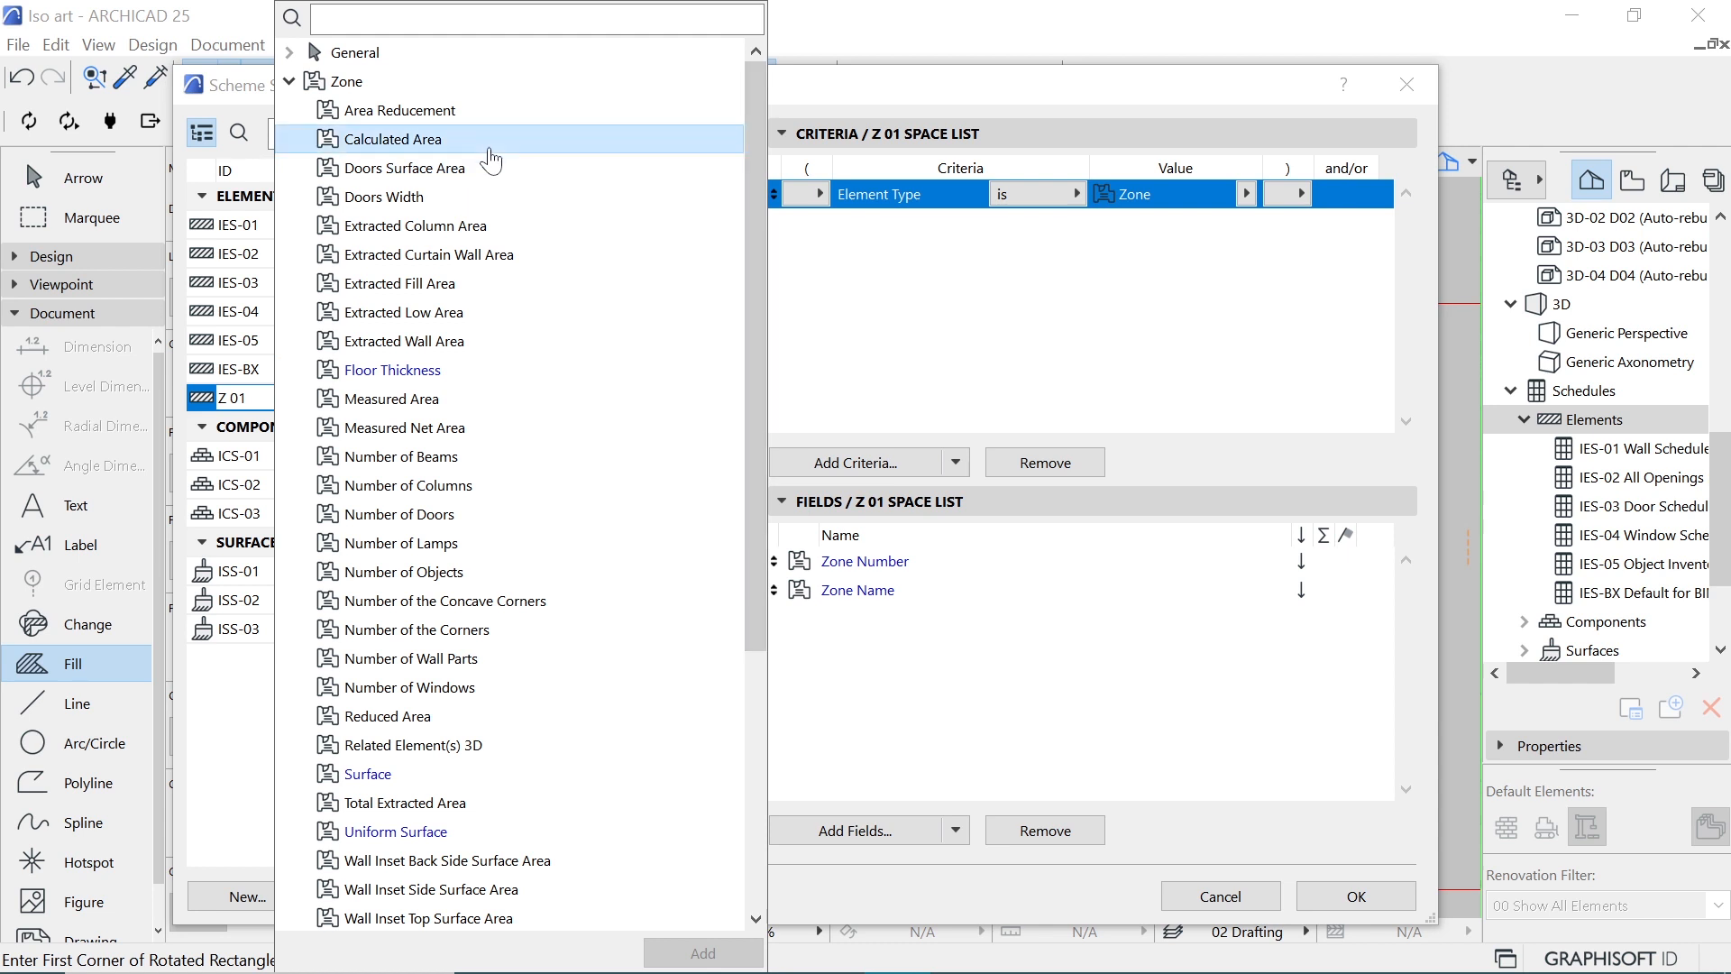
double_click(393, 139)
click(887, 689)
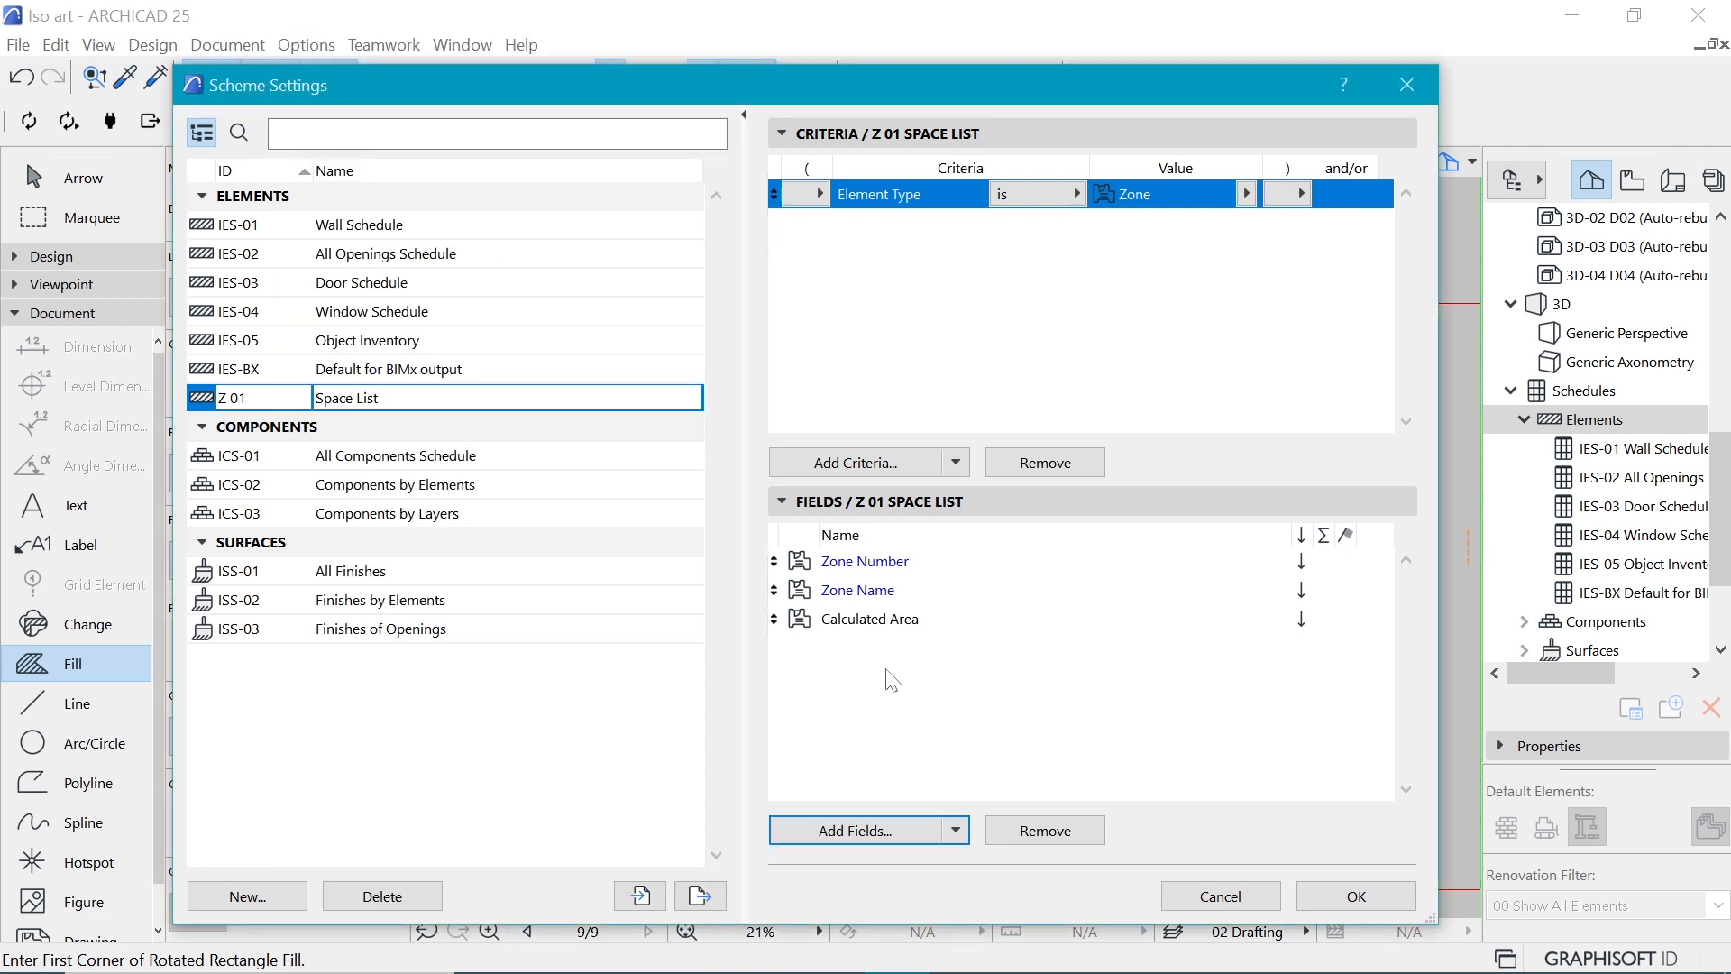
Step: Search the available fields for "home st" and add Home Story Name to the Space List scheme
click(834, 831)
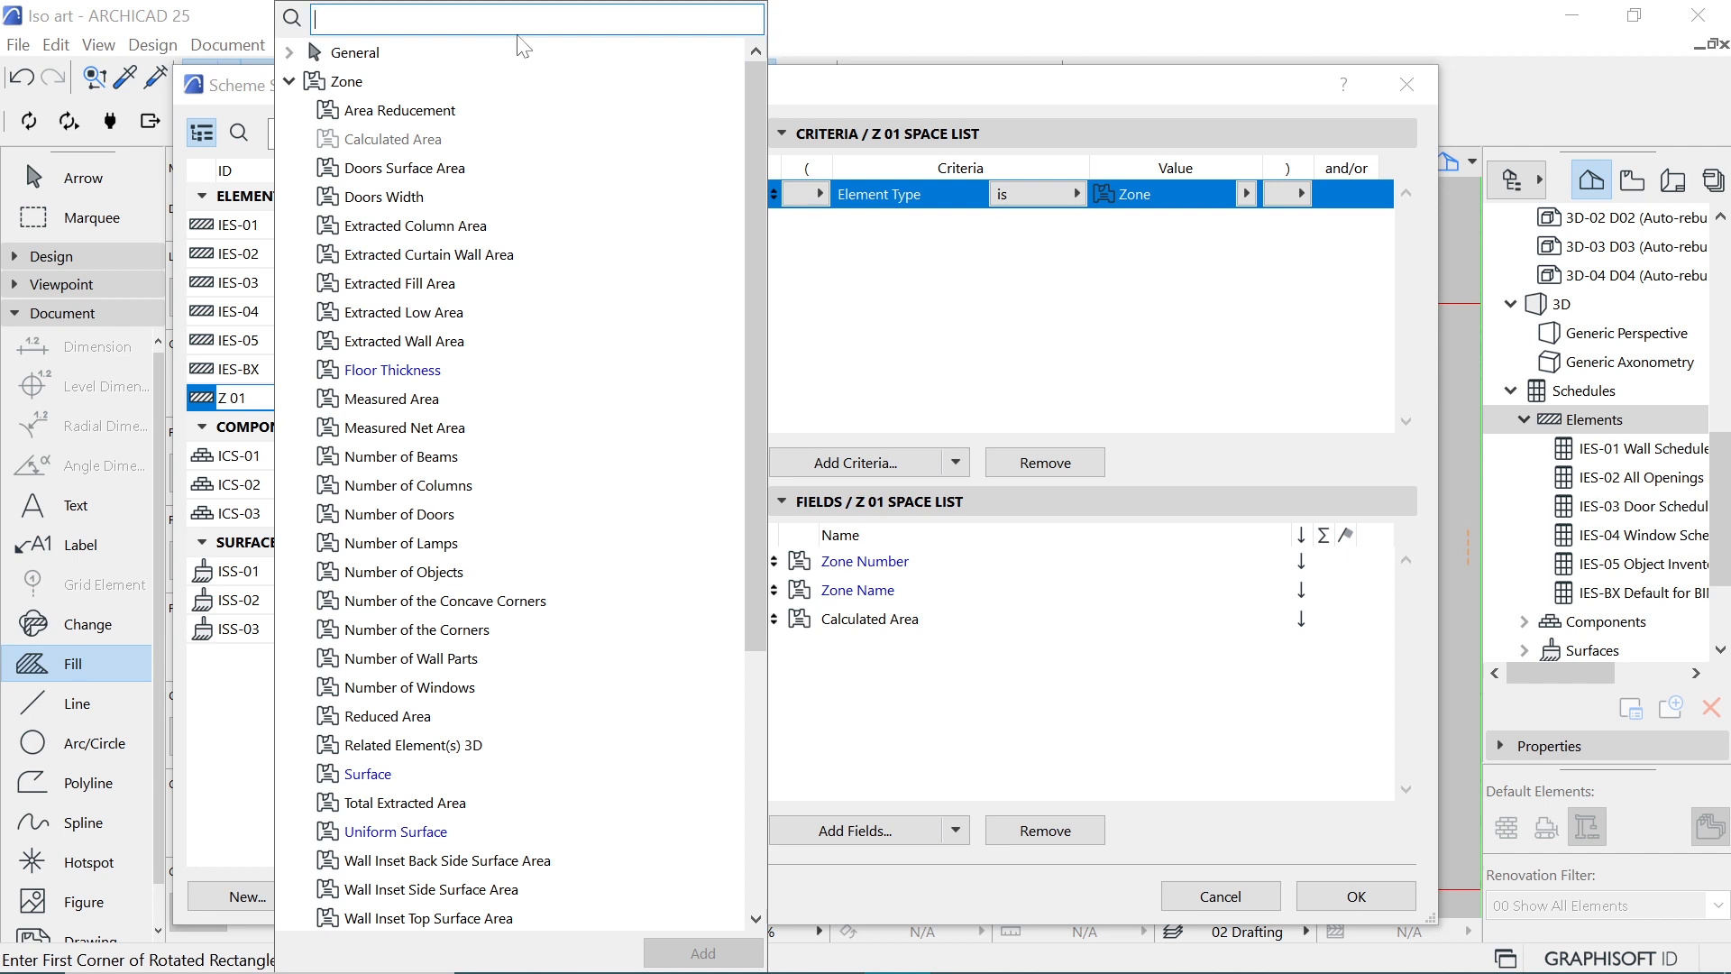
text(home)
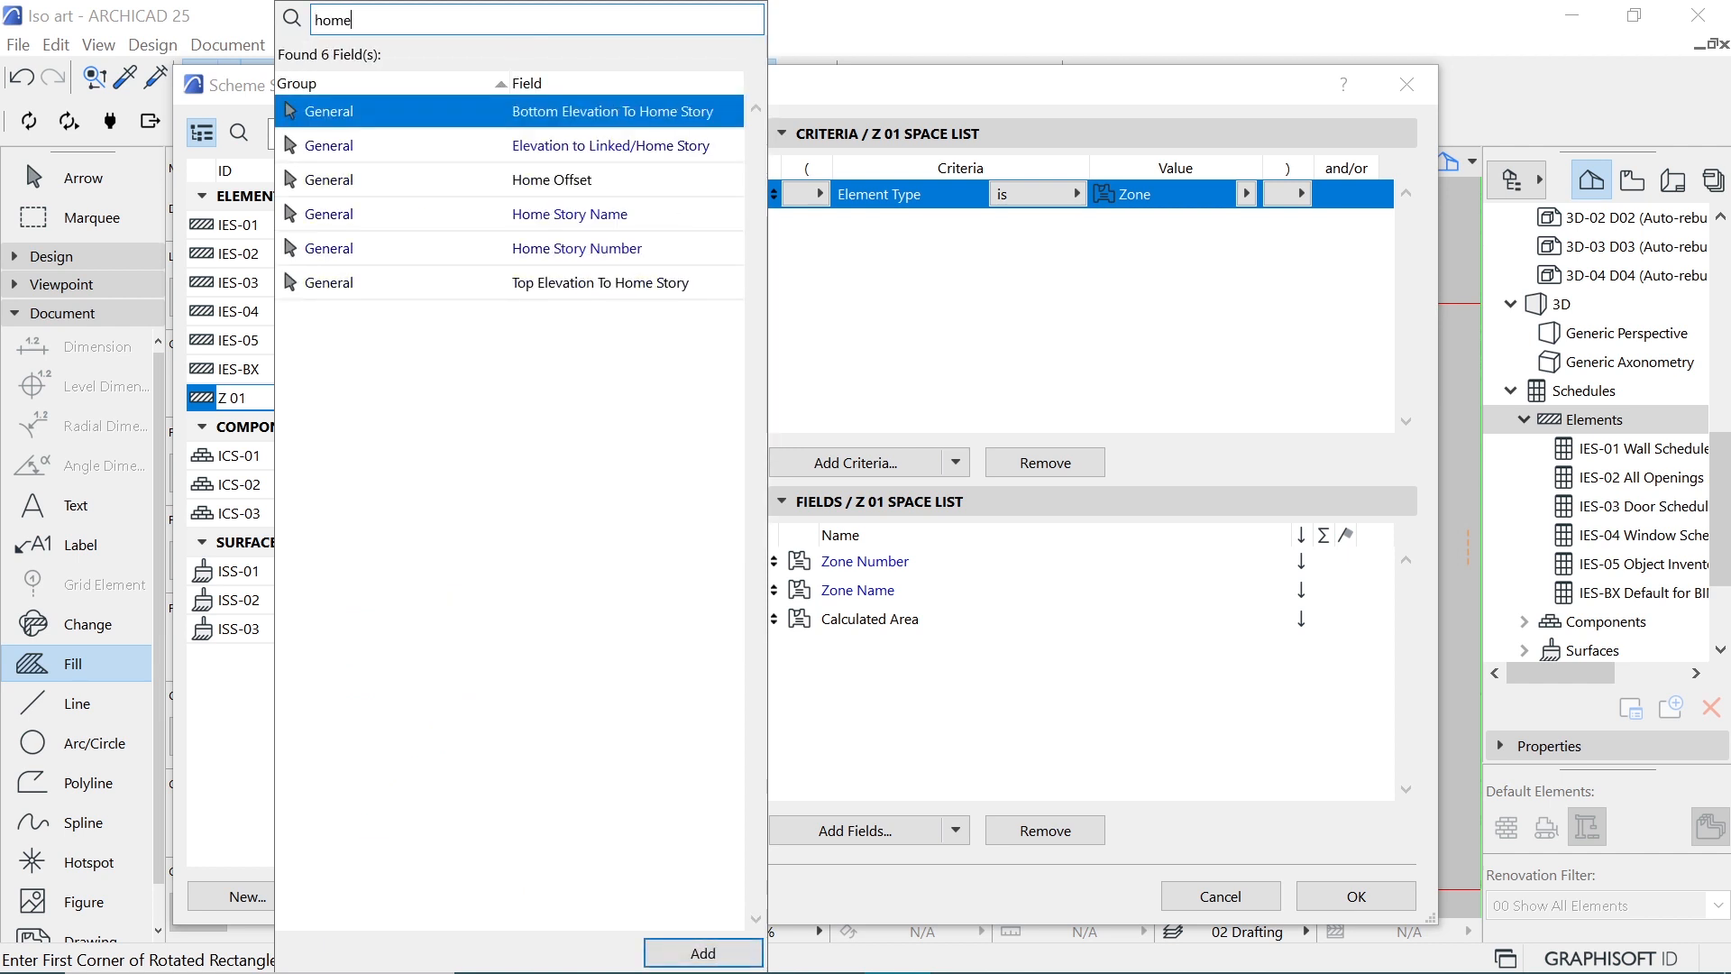
text( st)
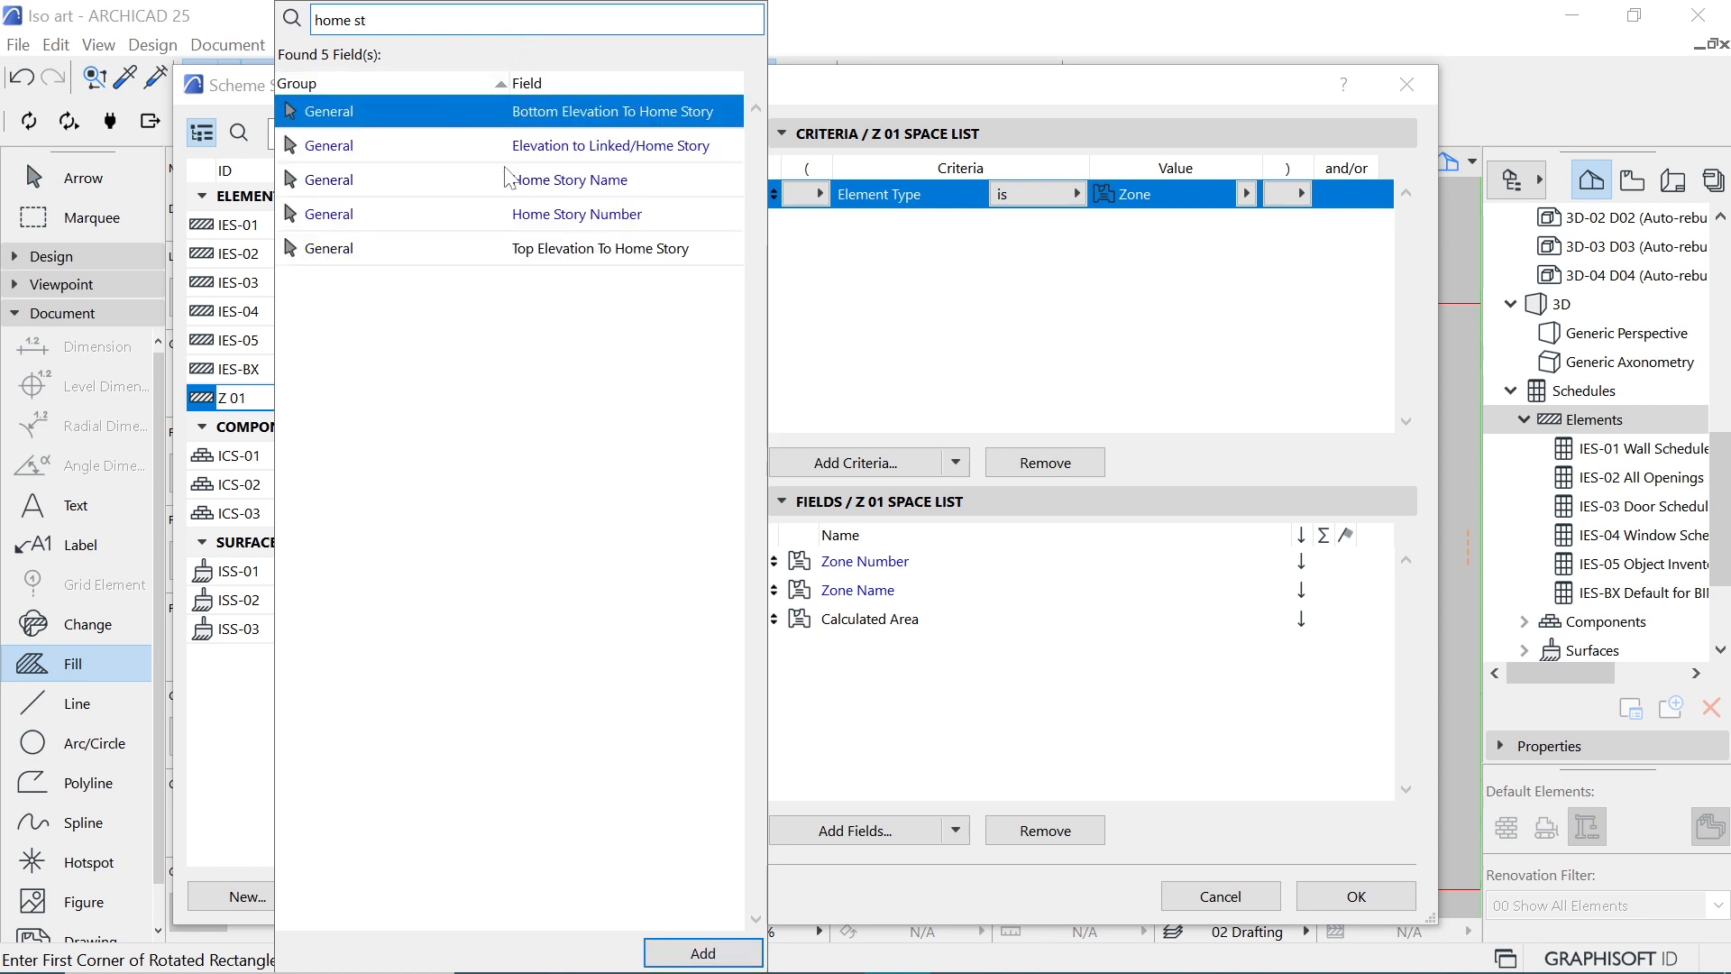
double_click(509, 178)
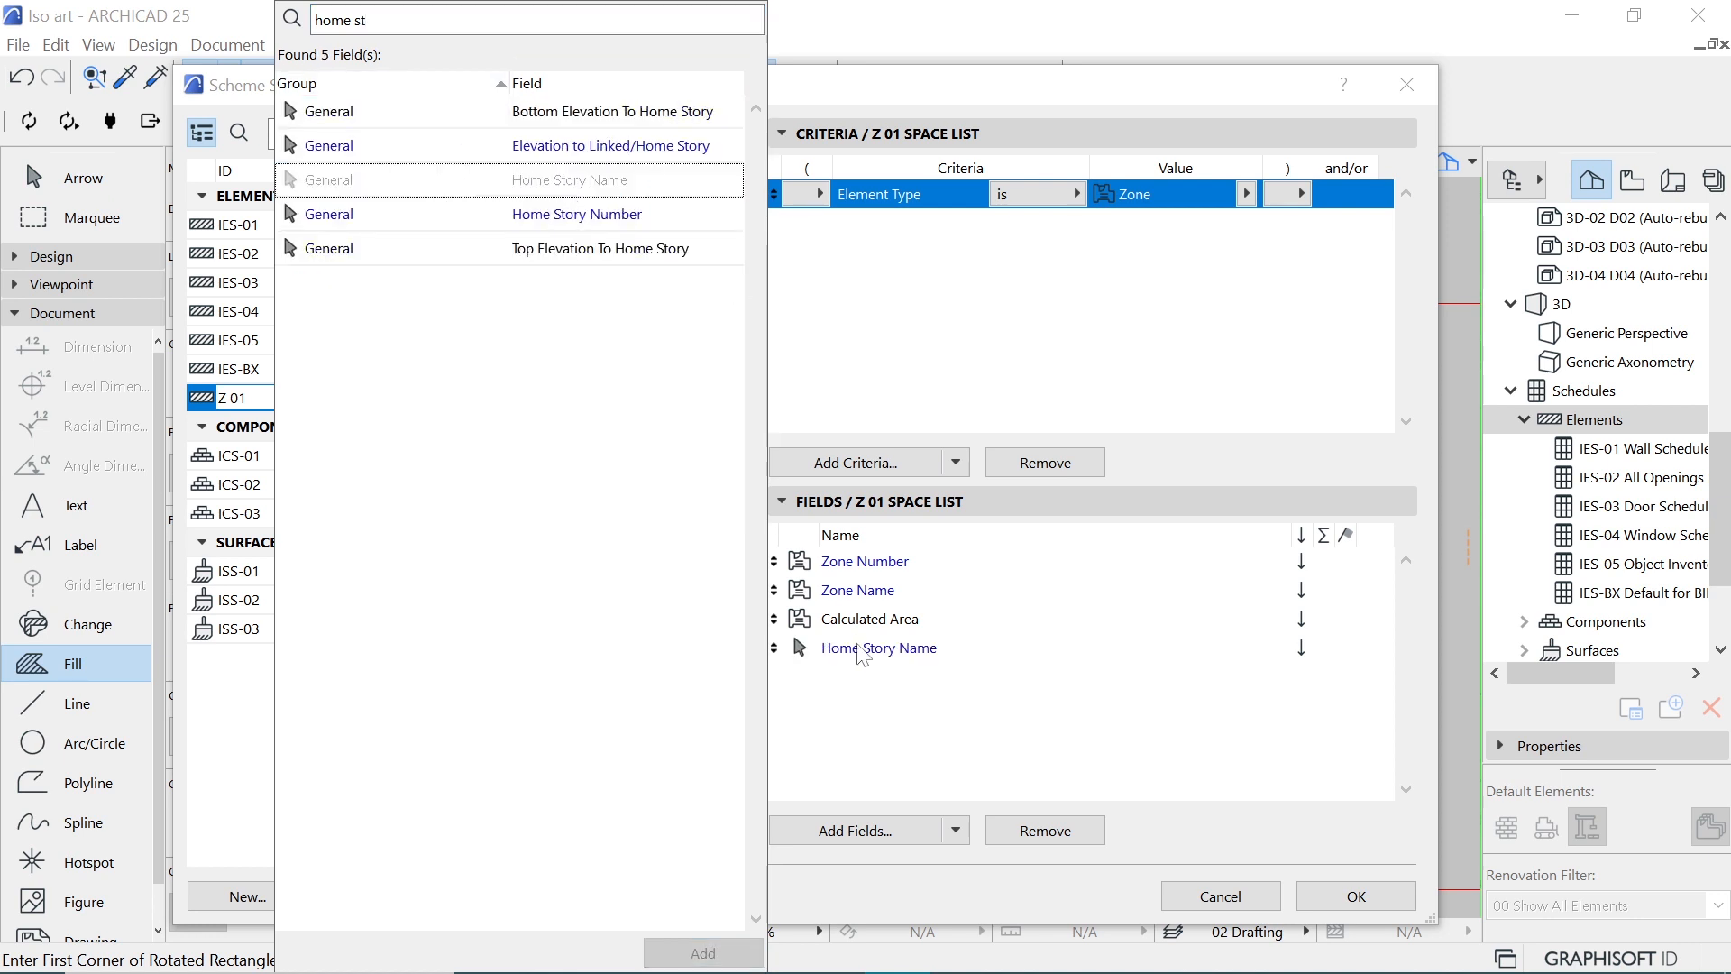
Step: Search the available fields for "volume" and add Volume (Net) to the Space List scheme
drag(417, 22, 287, 25)
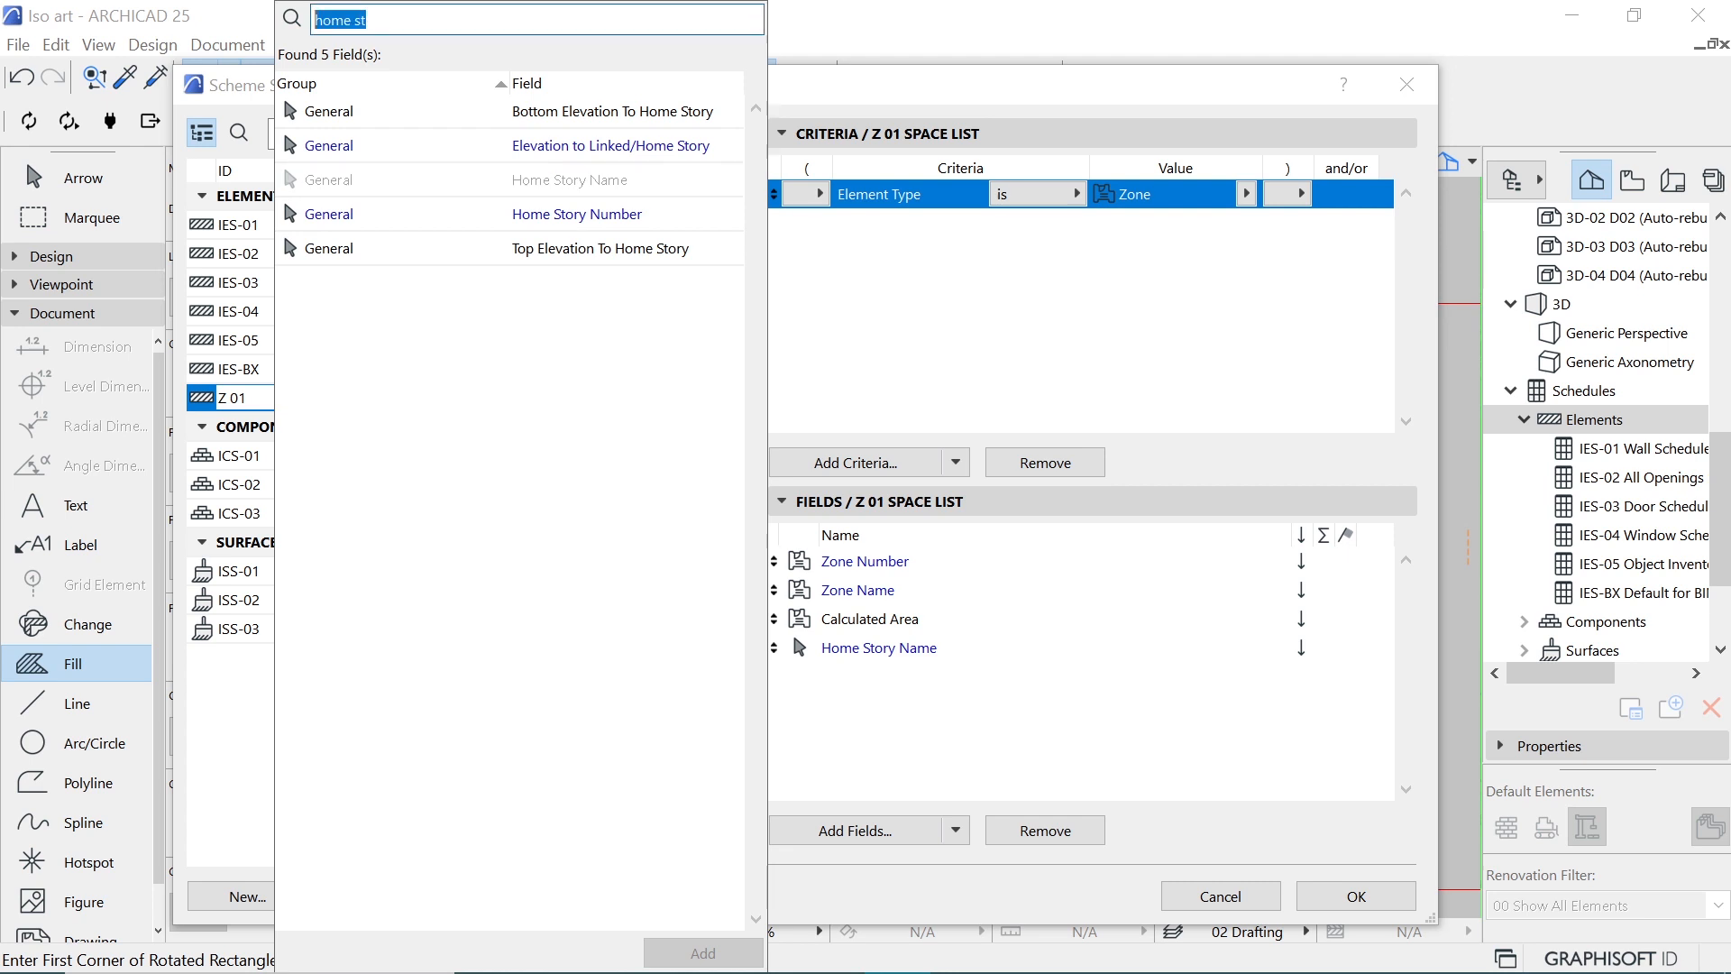
text(volume)
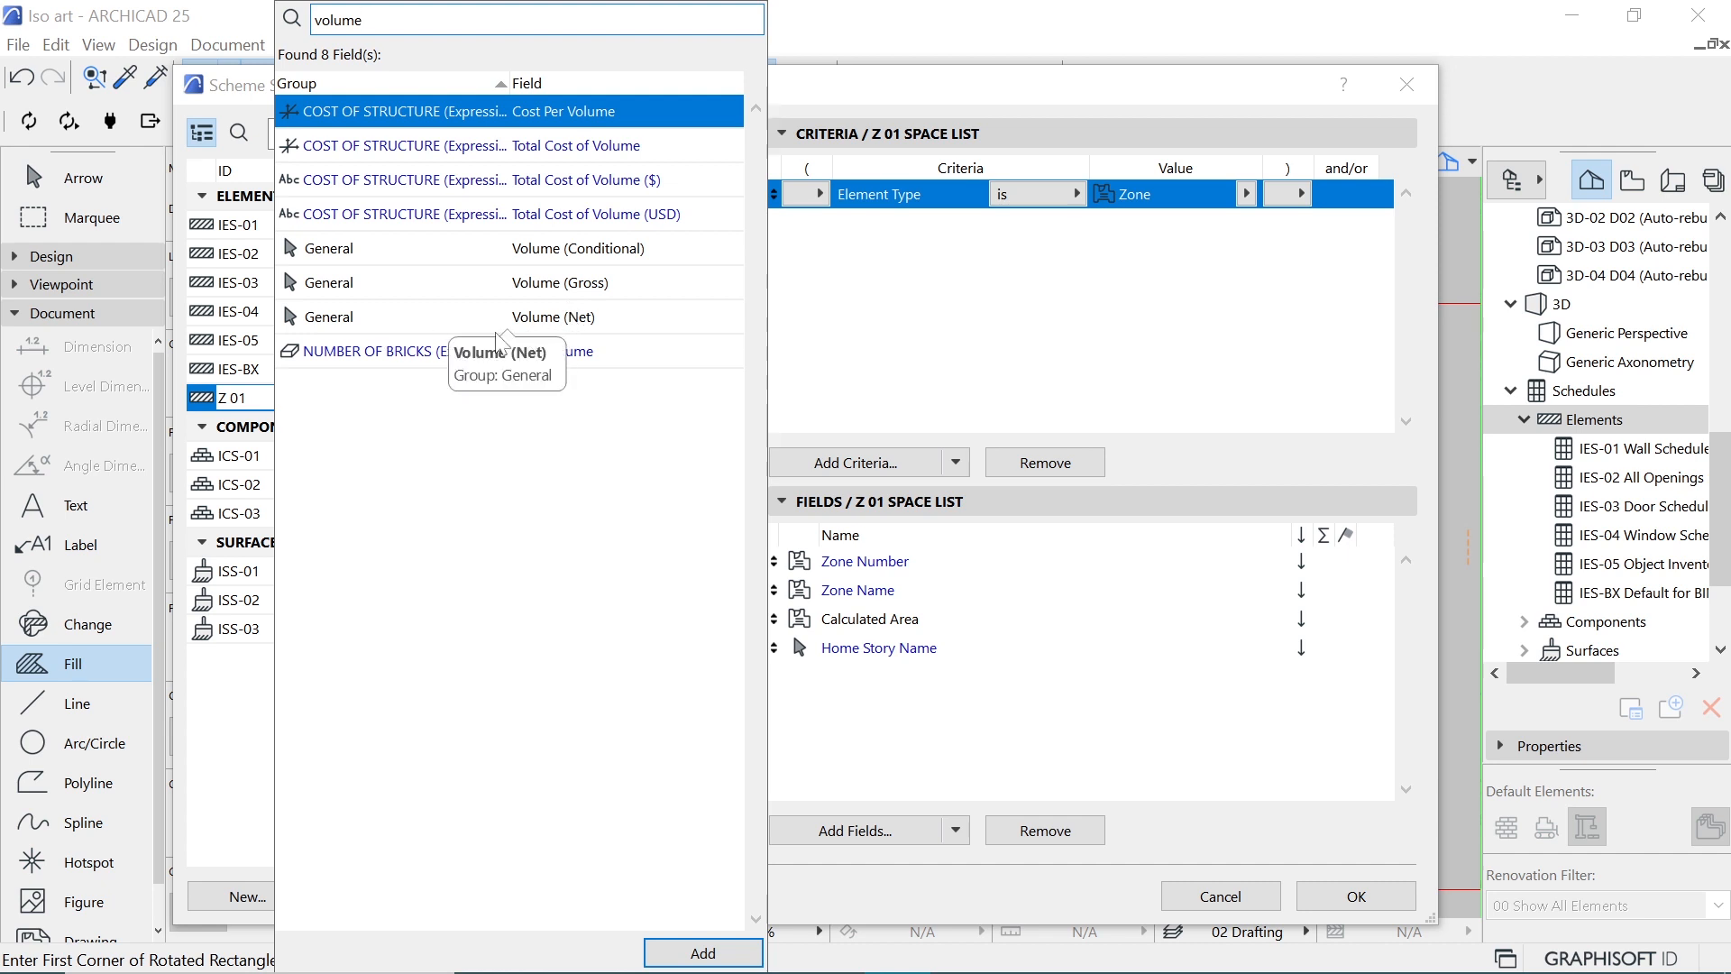
double_click(583, 337)
click(831, 676)
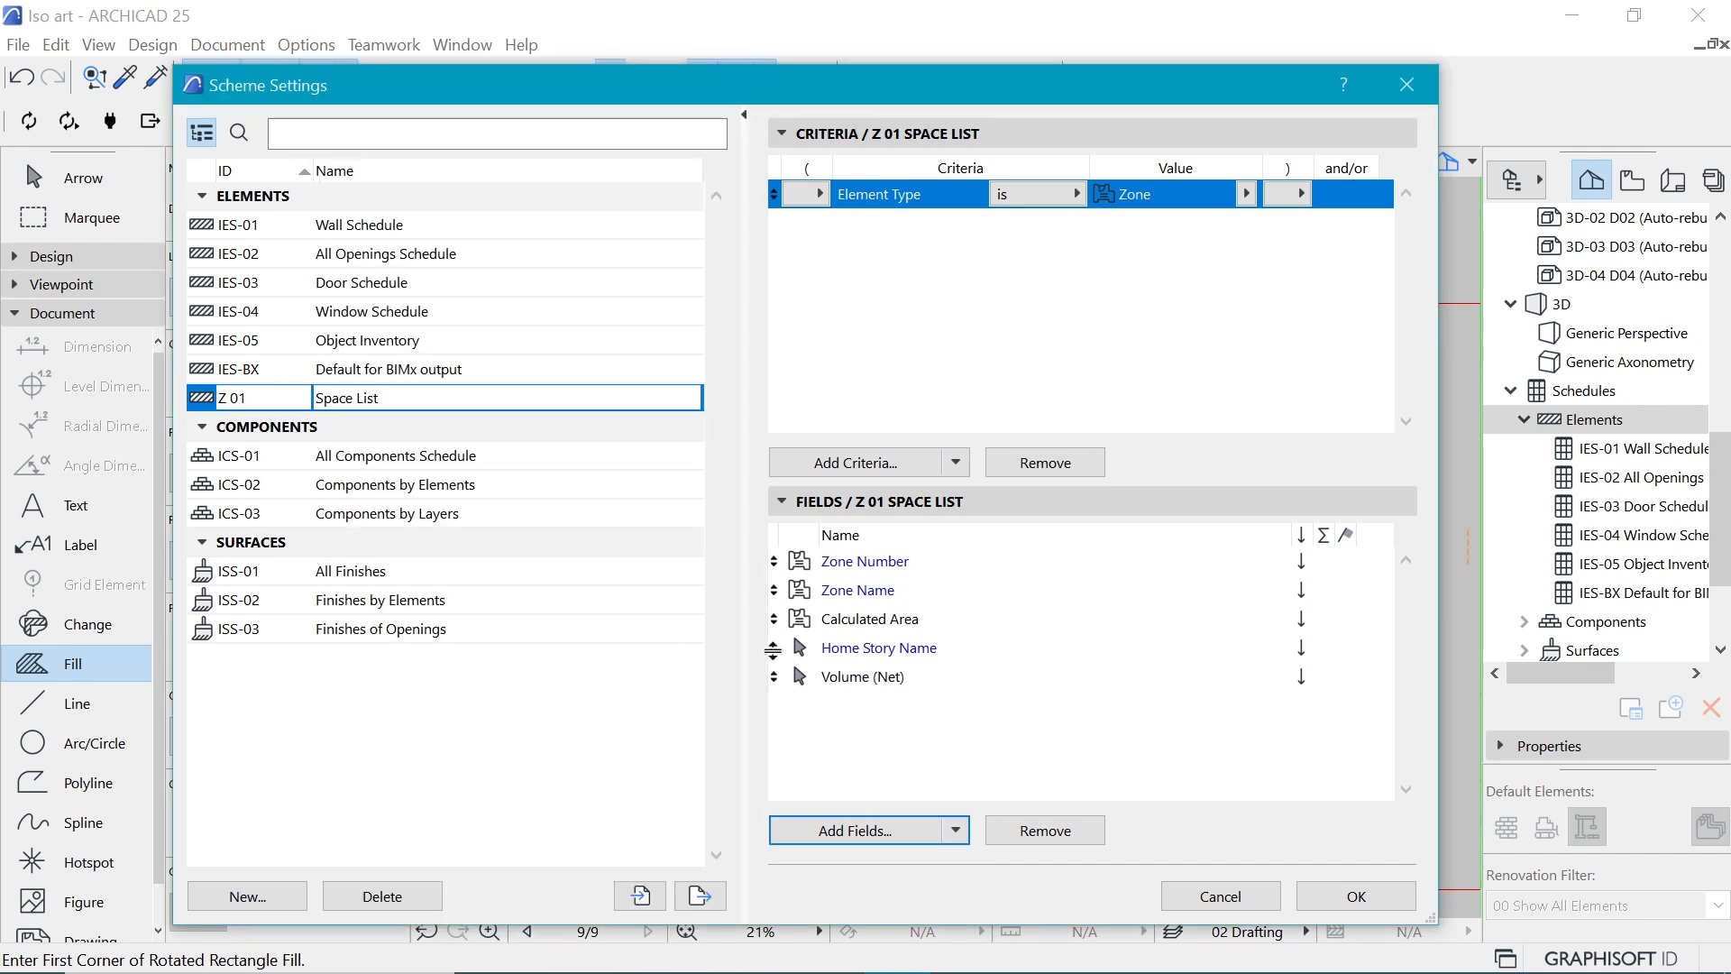
Step: Move Home Story Name to the first place in the Space List fields and switch on its flag option
drag(773, 649, 760, 558)
click(938, 561)
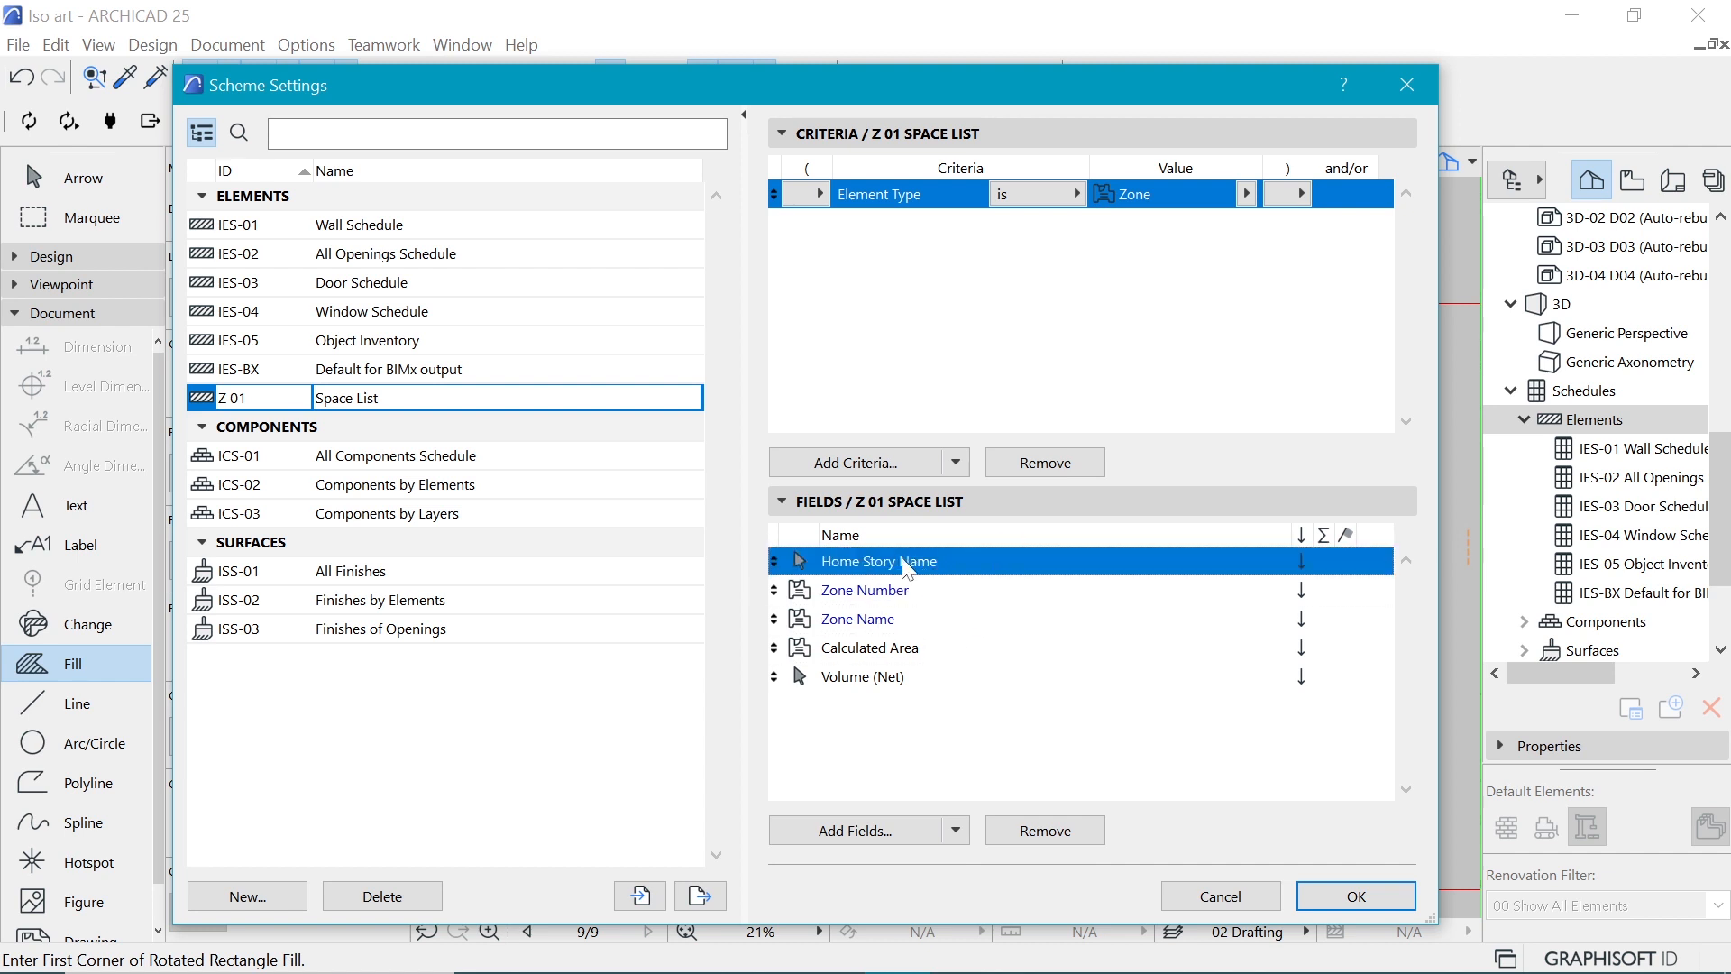
click(1216, 562)
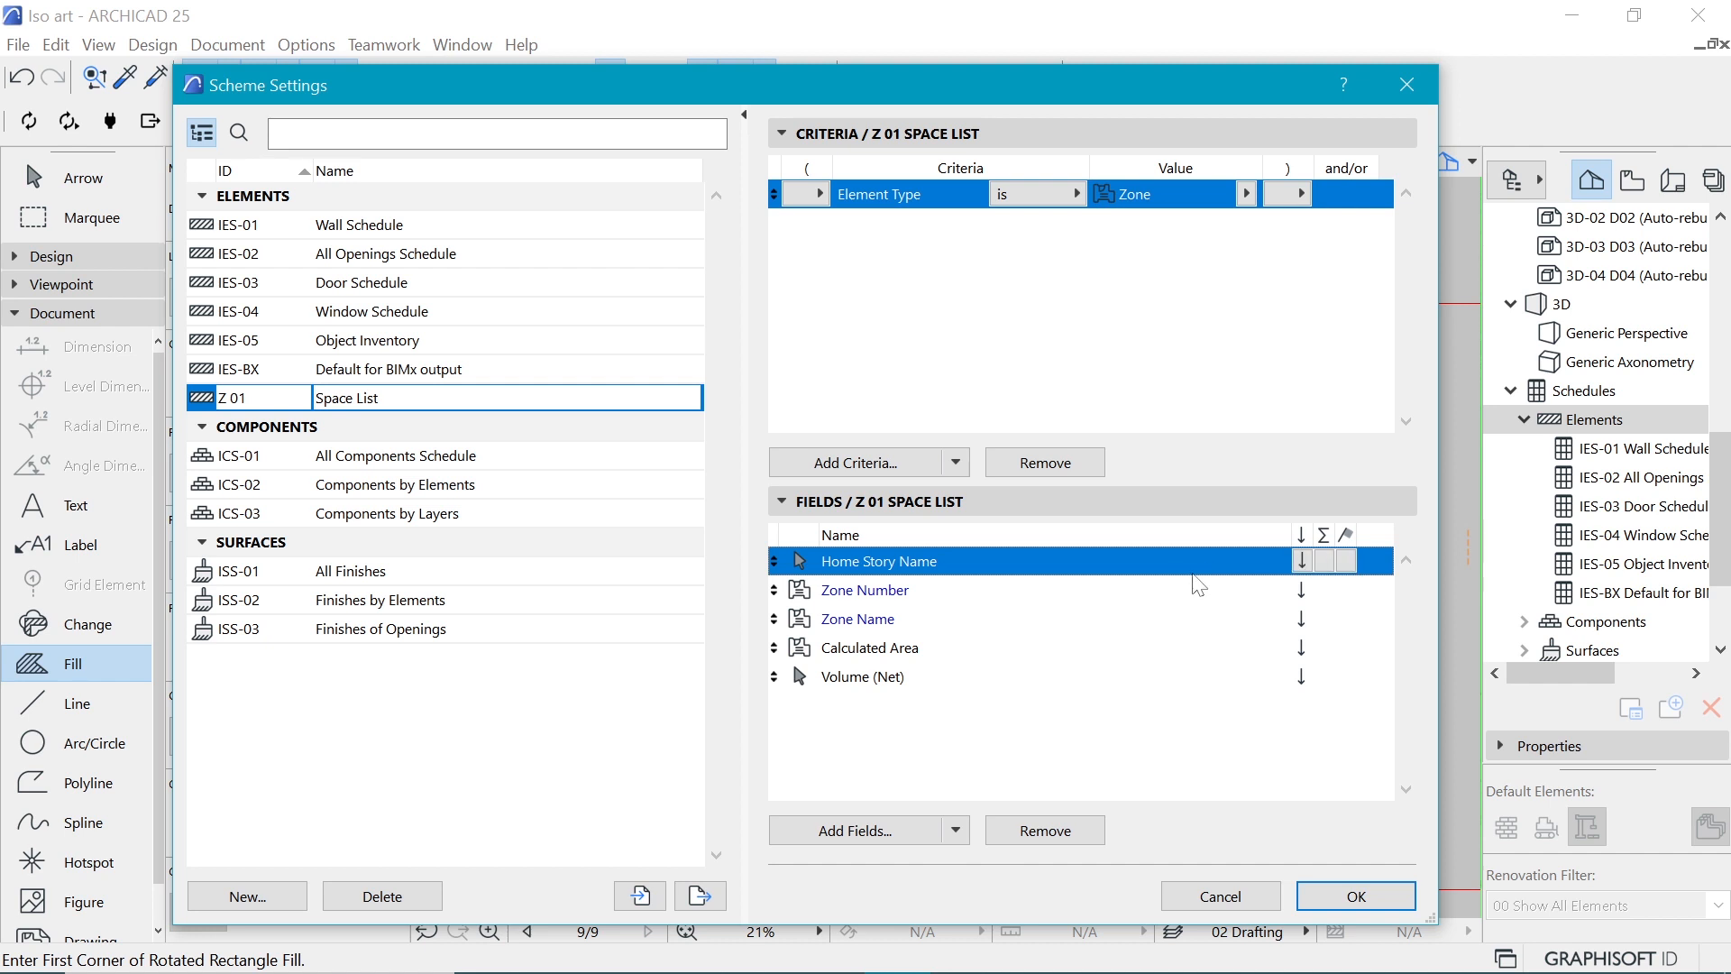
click(1347, 563)
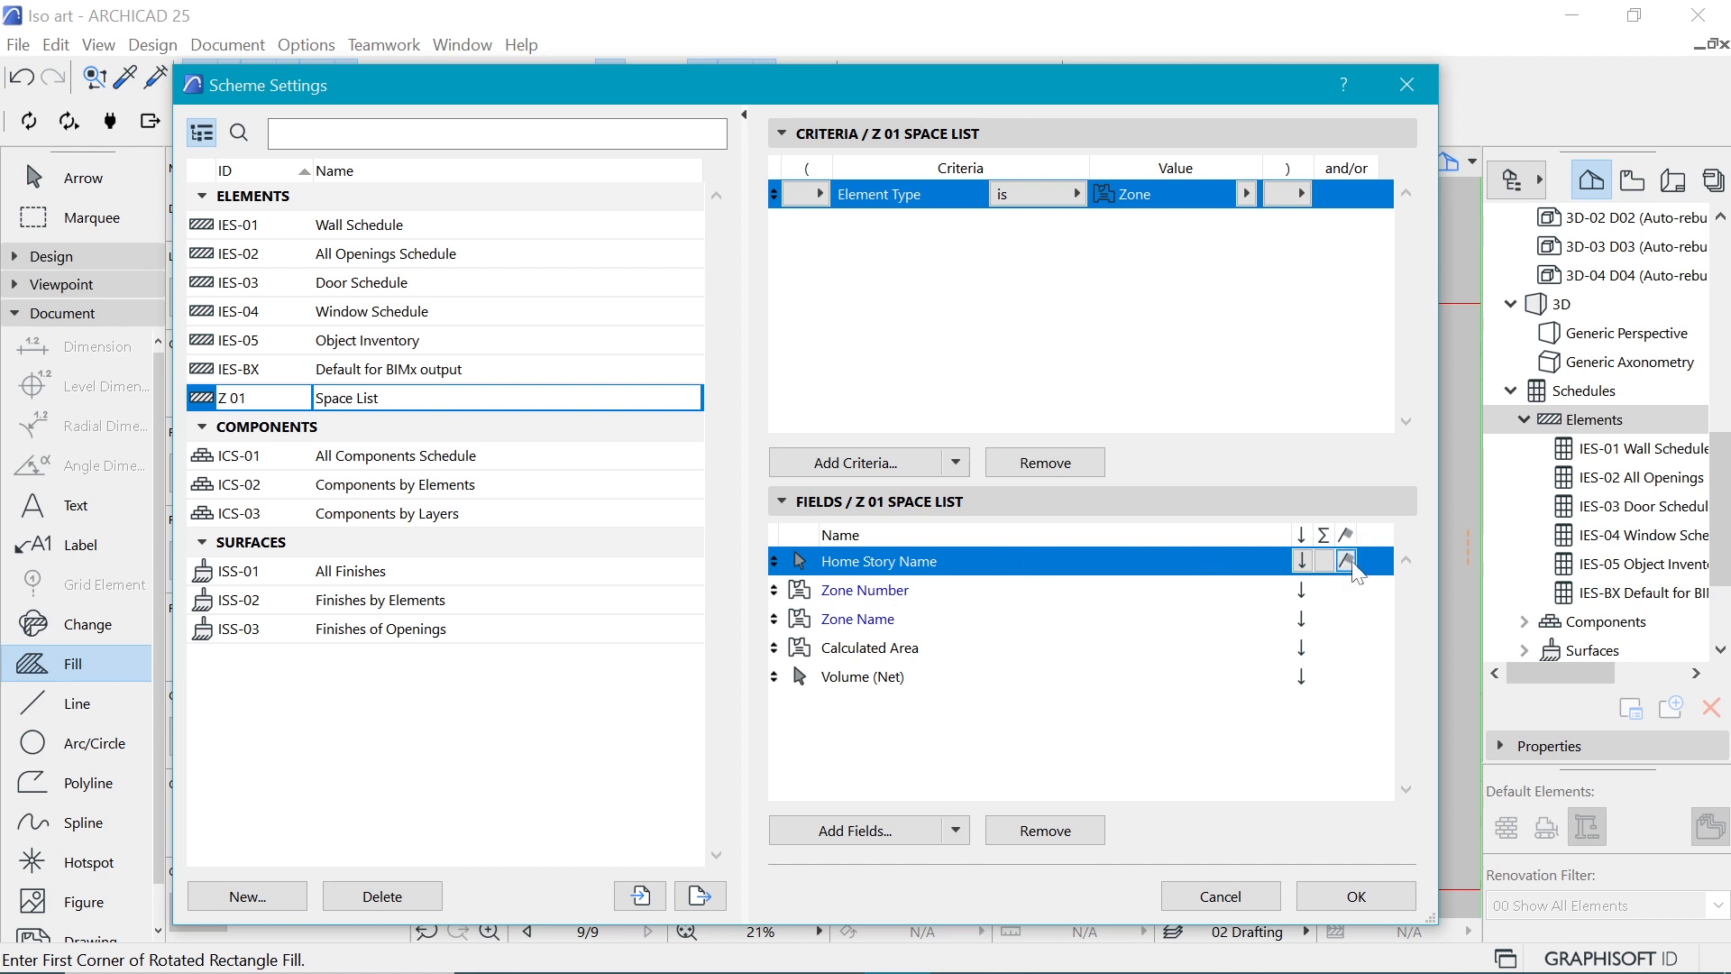
Step: Turn on summing for the Calculated Area and Volume (Net) fields and accept the scheme settings
click(816, 595)
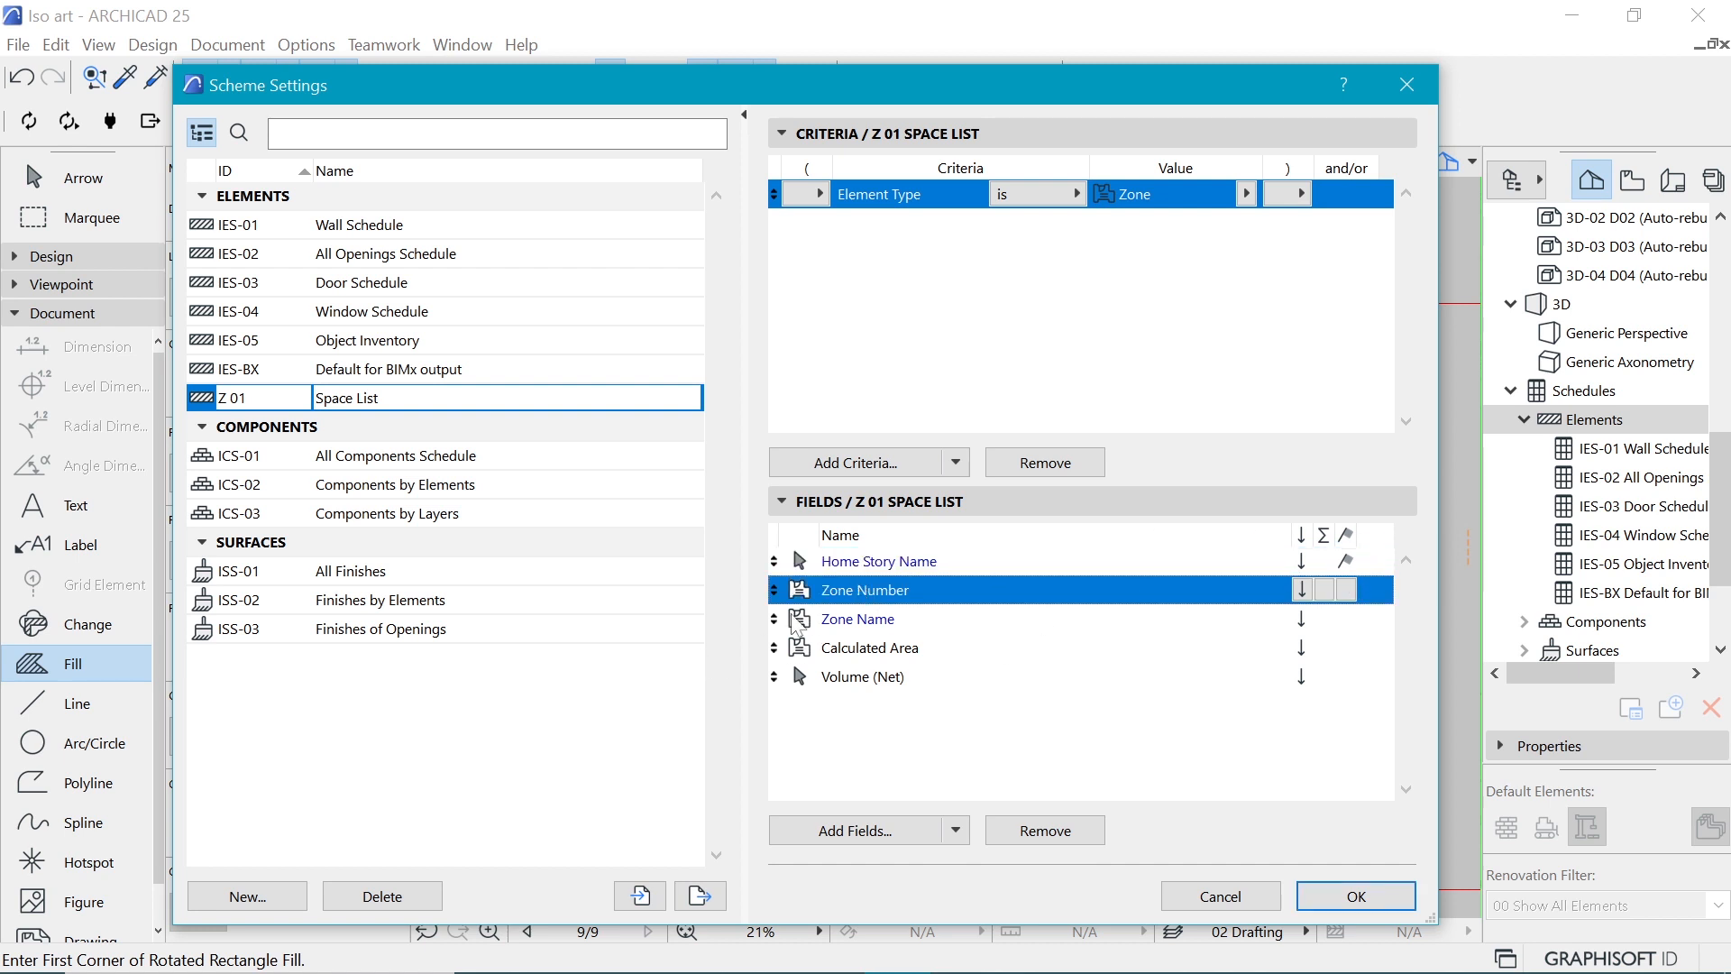
click(879, 622)
click(862, 655)
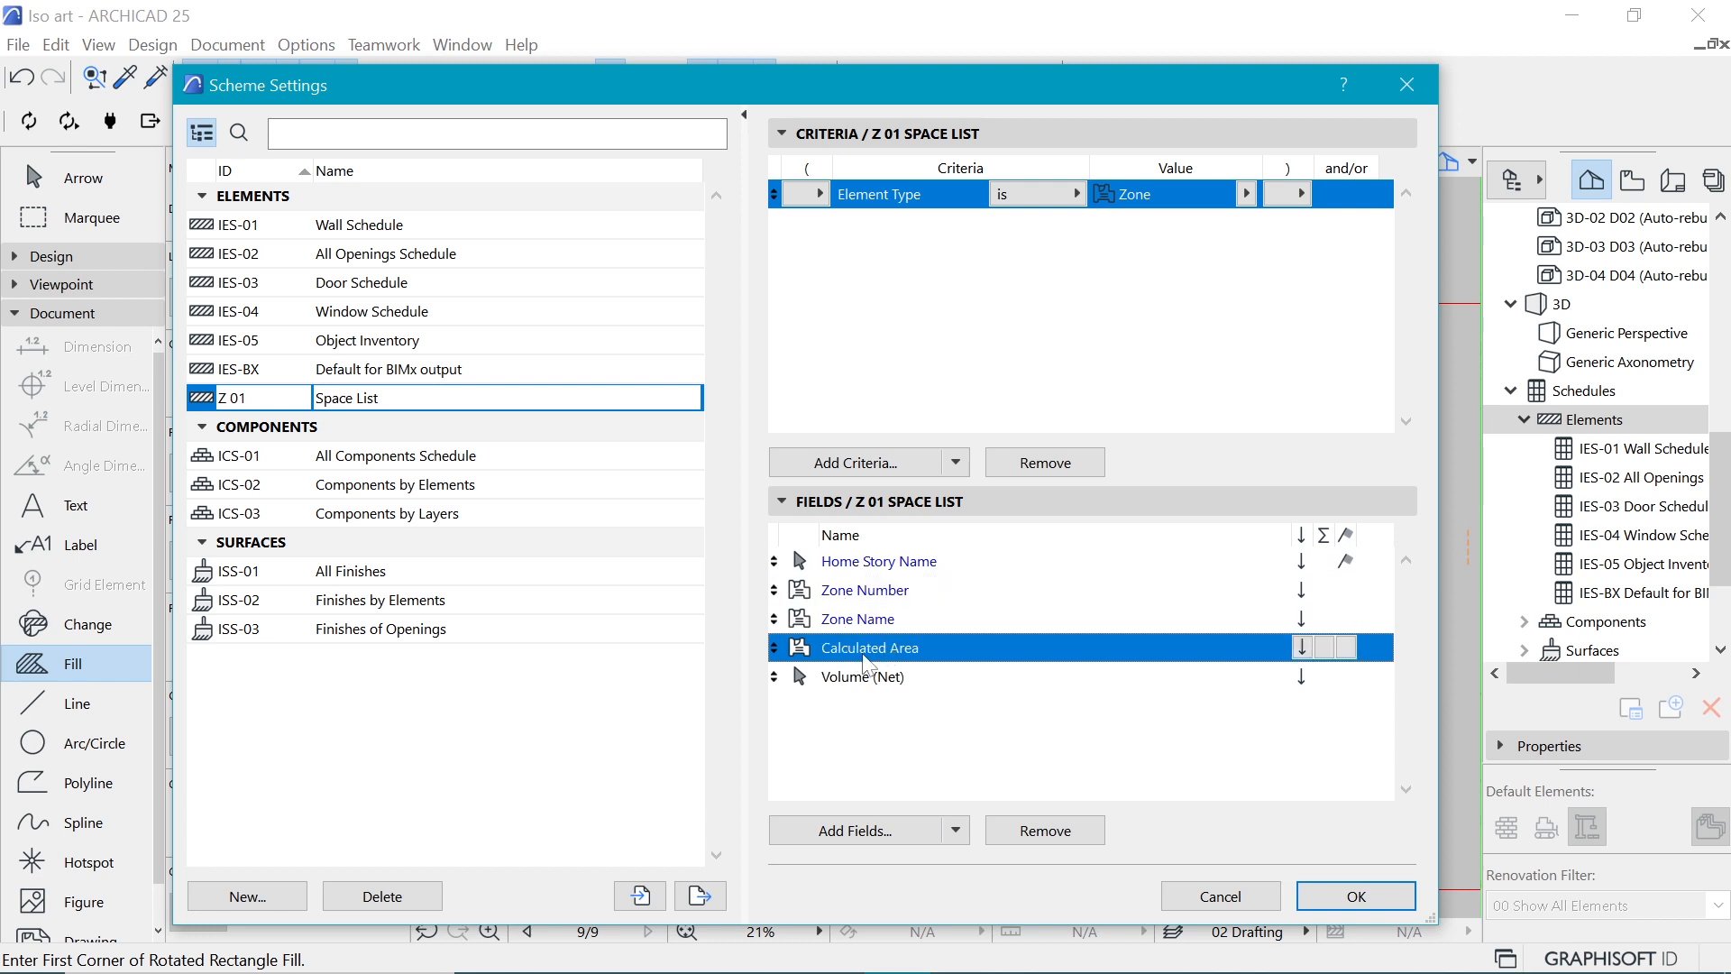
click(1324, 649)
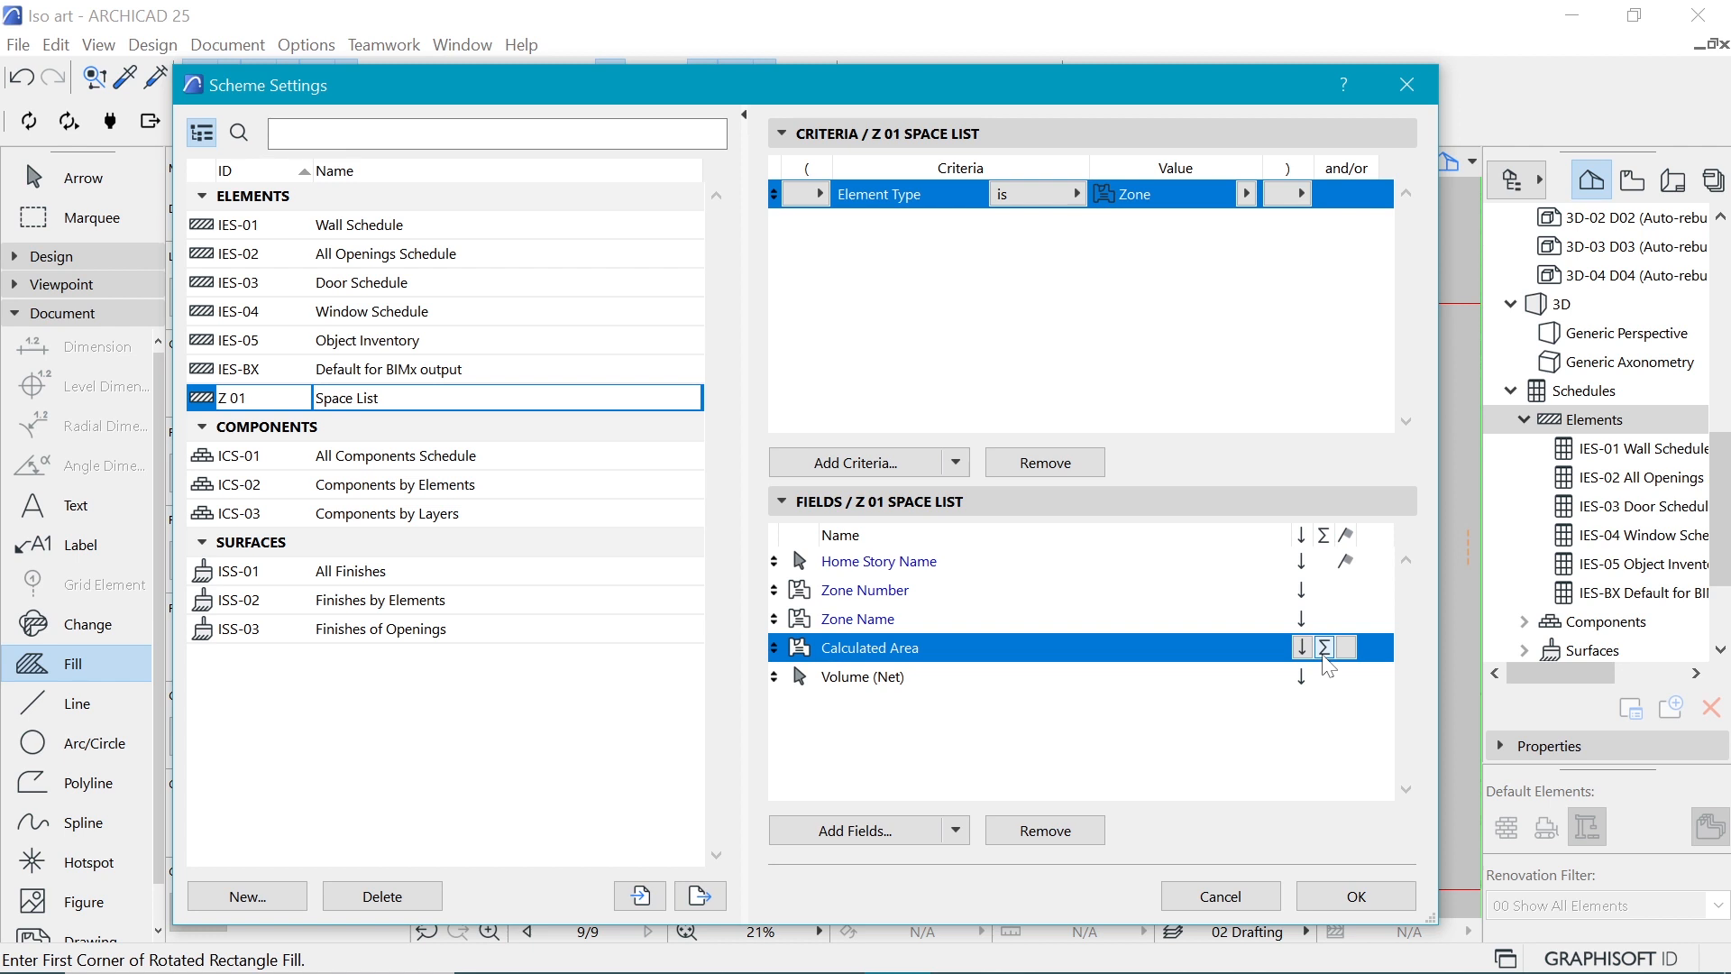
click(840, 678)
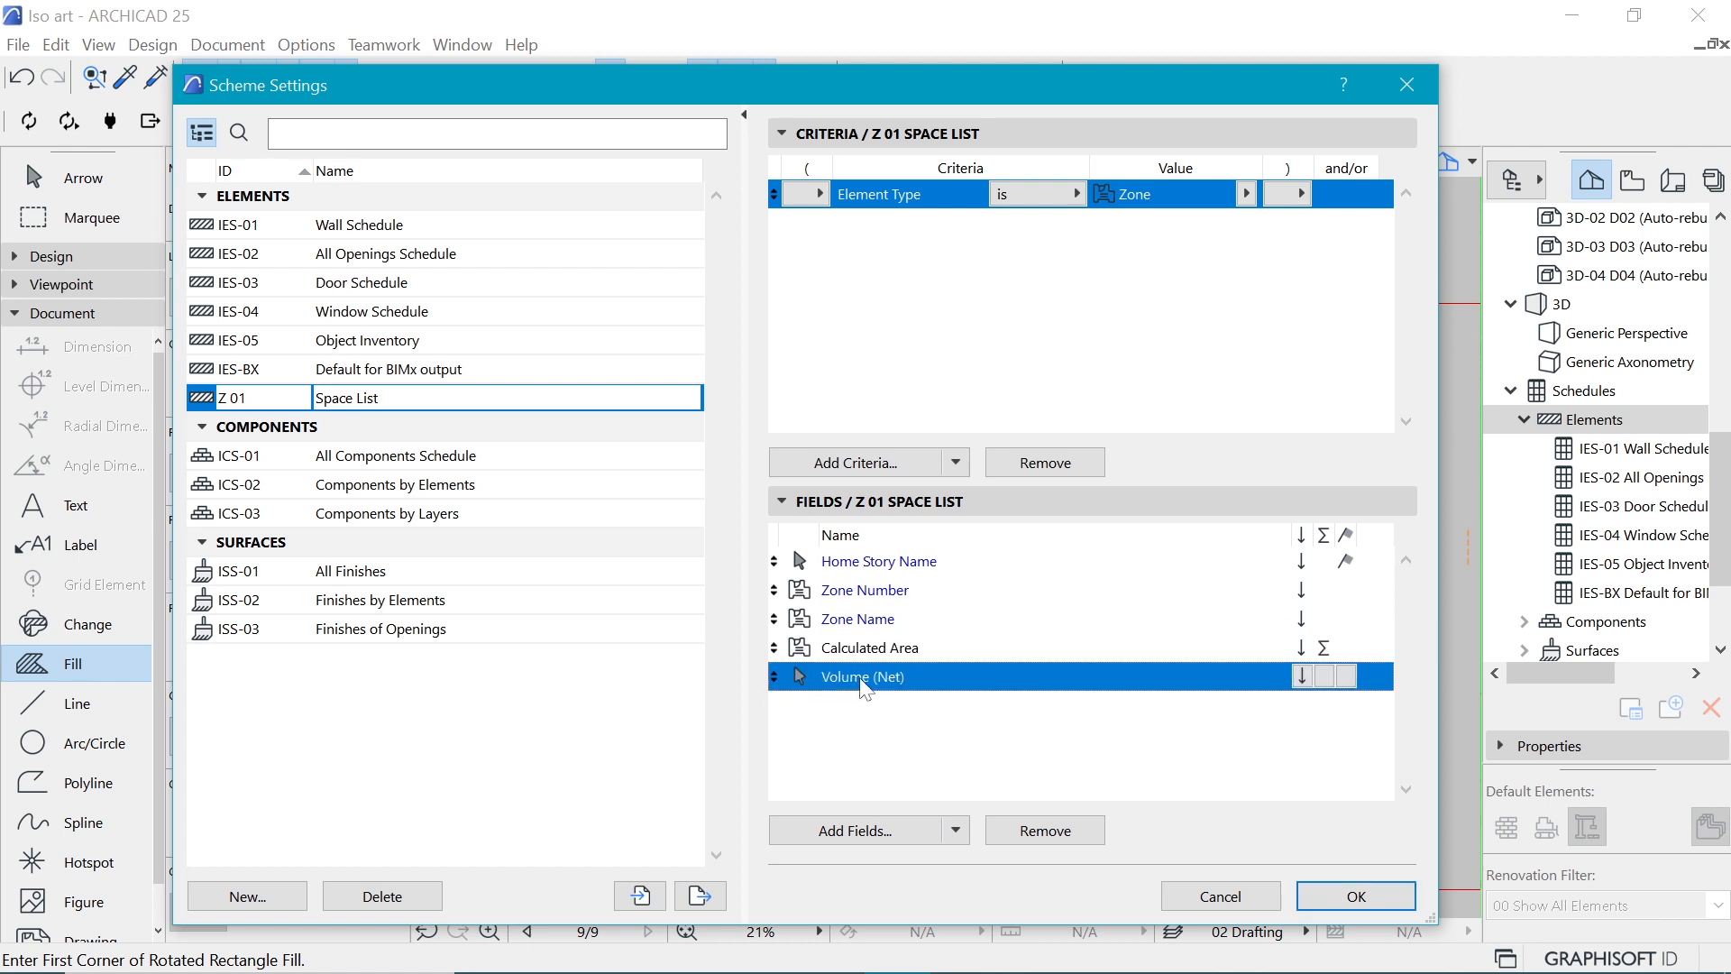
click(1325, 677)
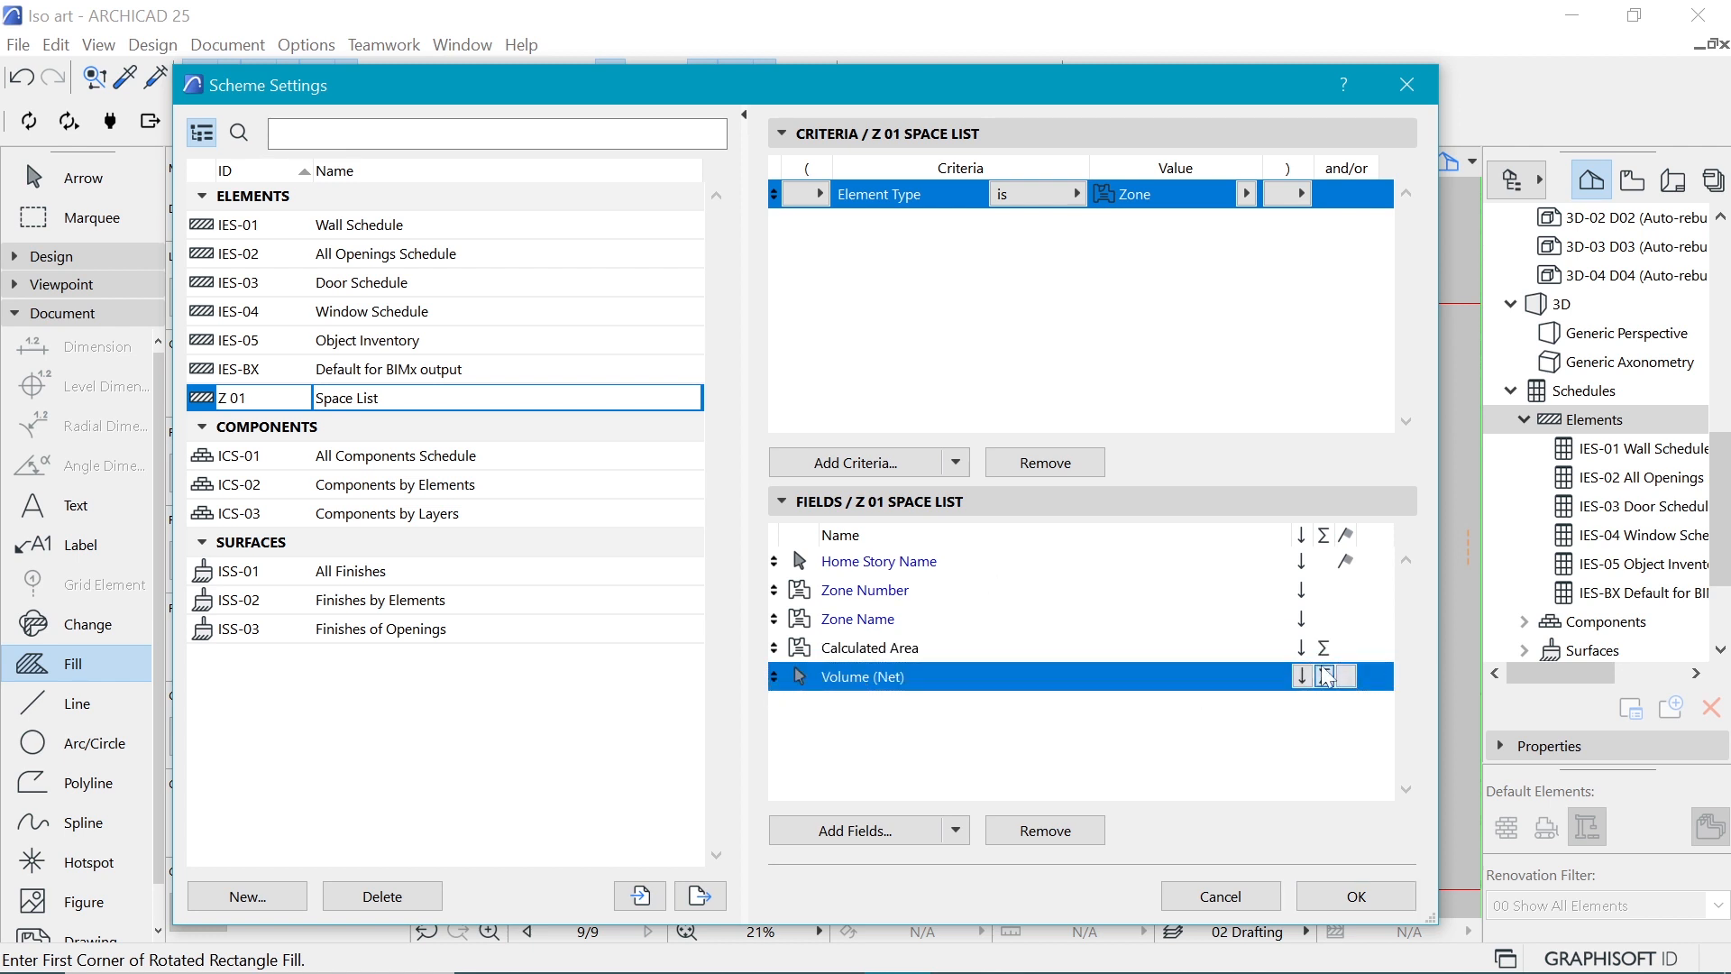
click(1355, 902)
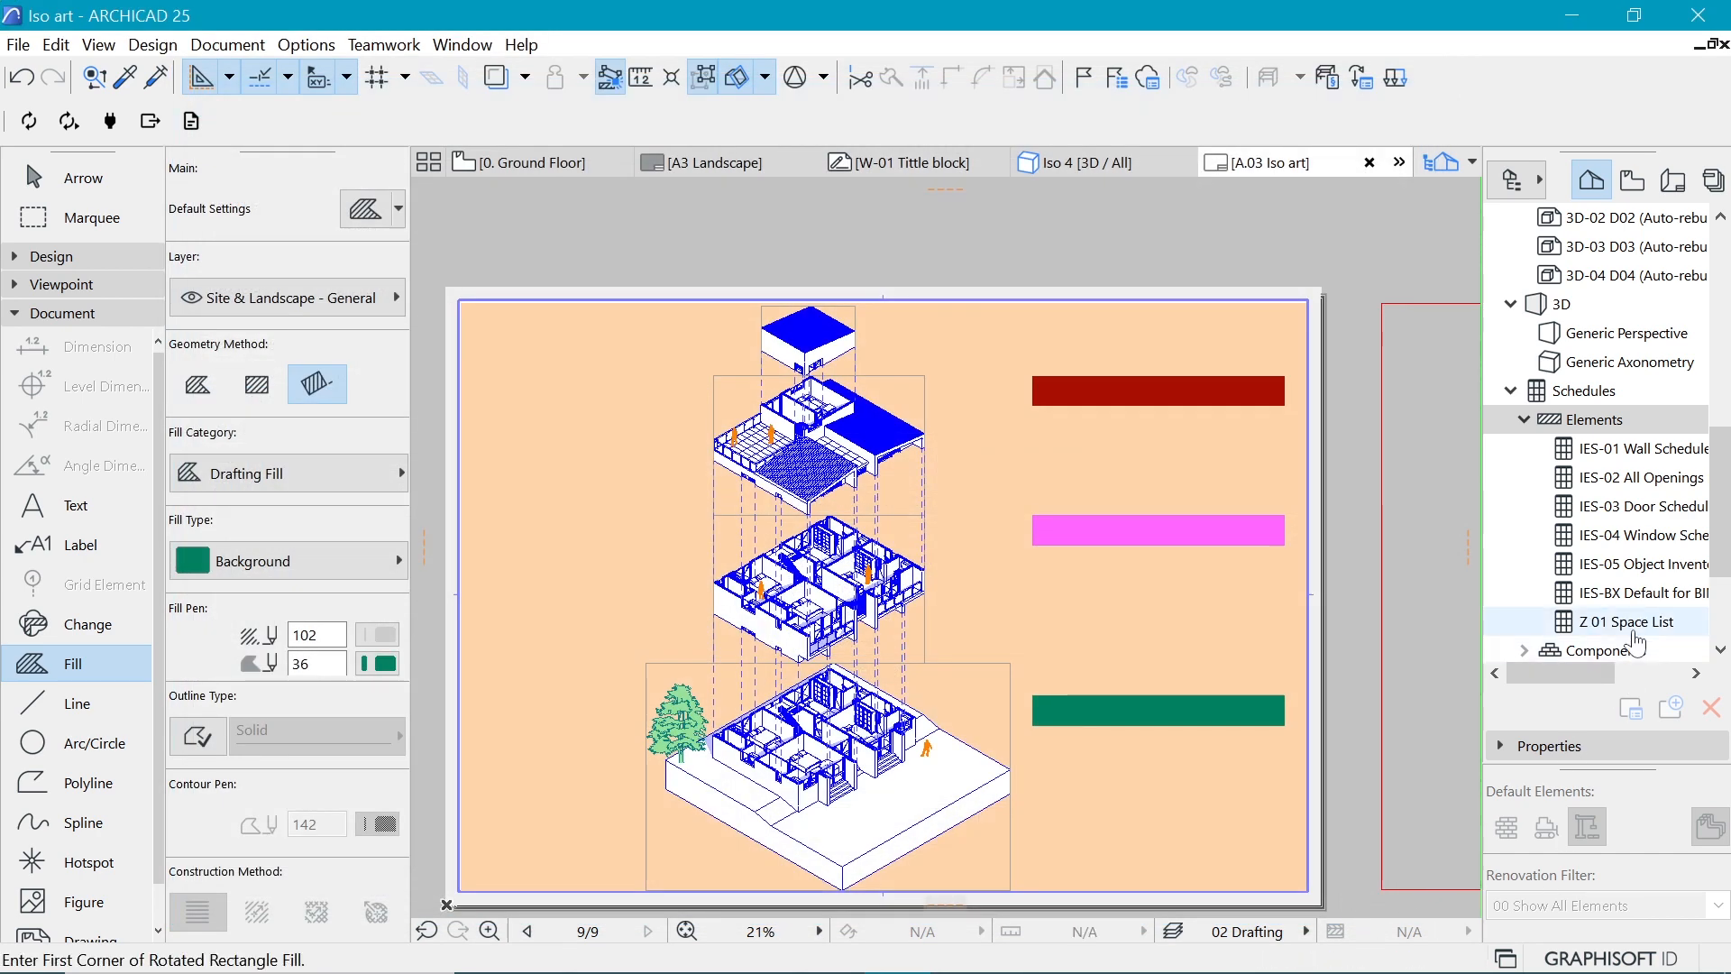
Step: Open the Z 01 Space List schedule and show headlines for its story groups
click(1635, 629)
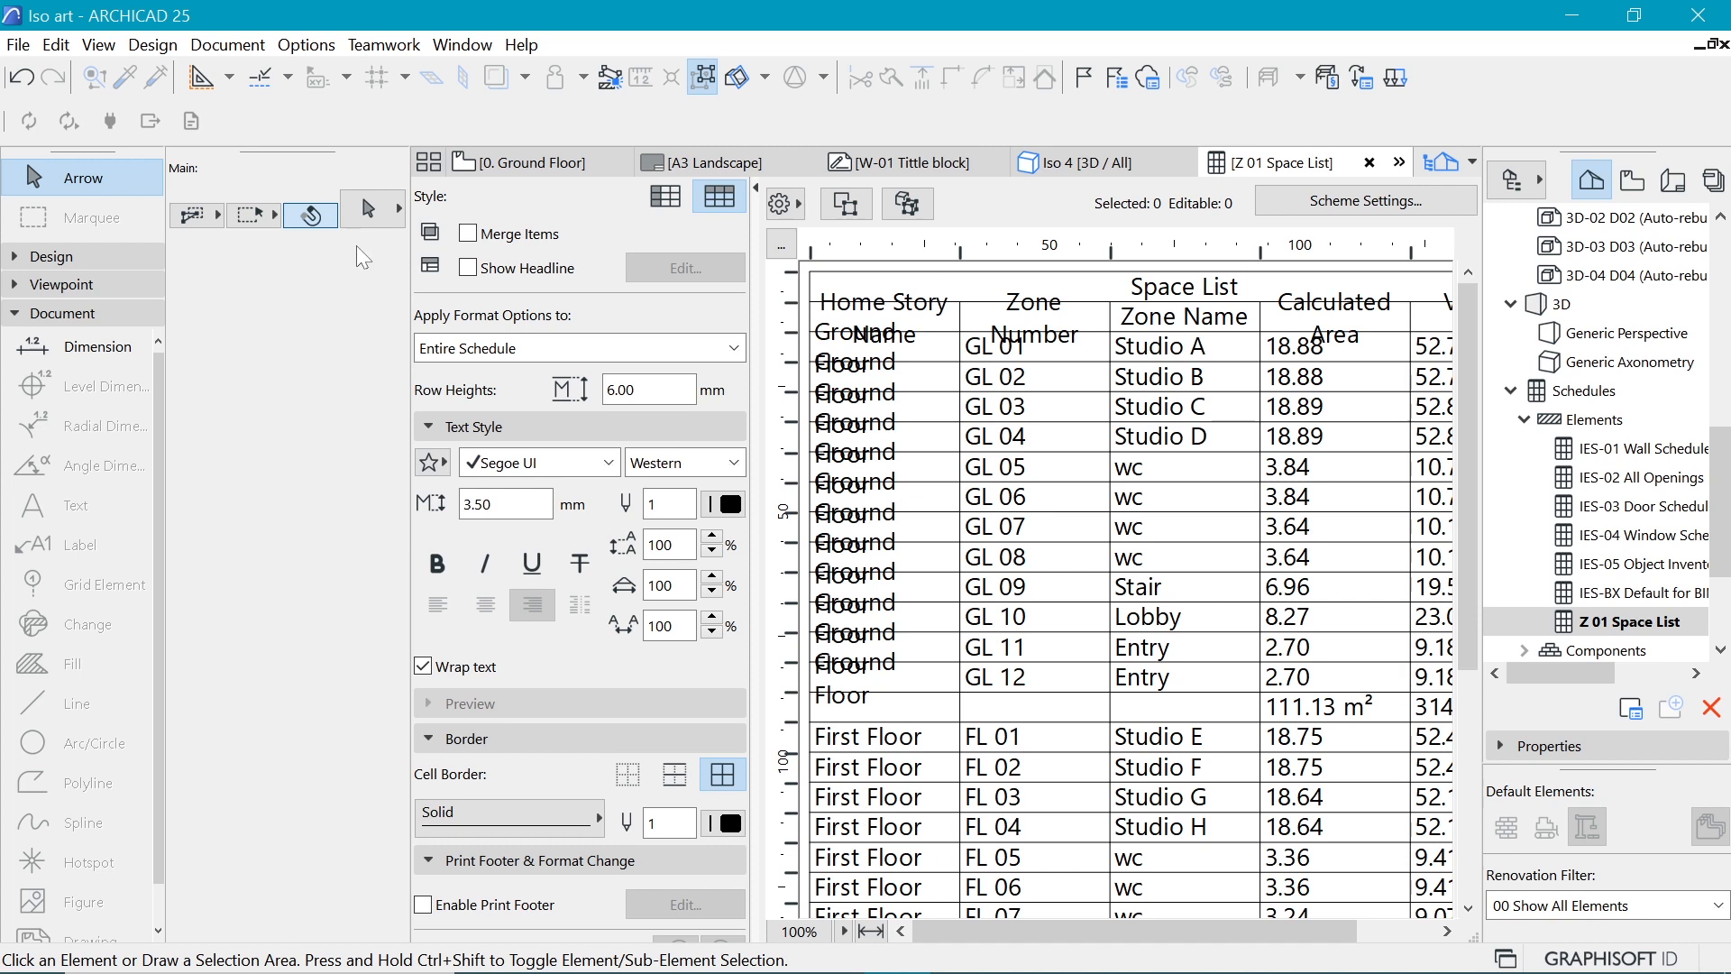
click(468, 268)
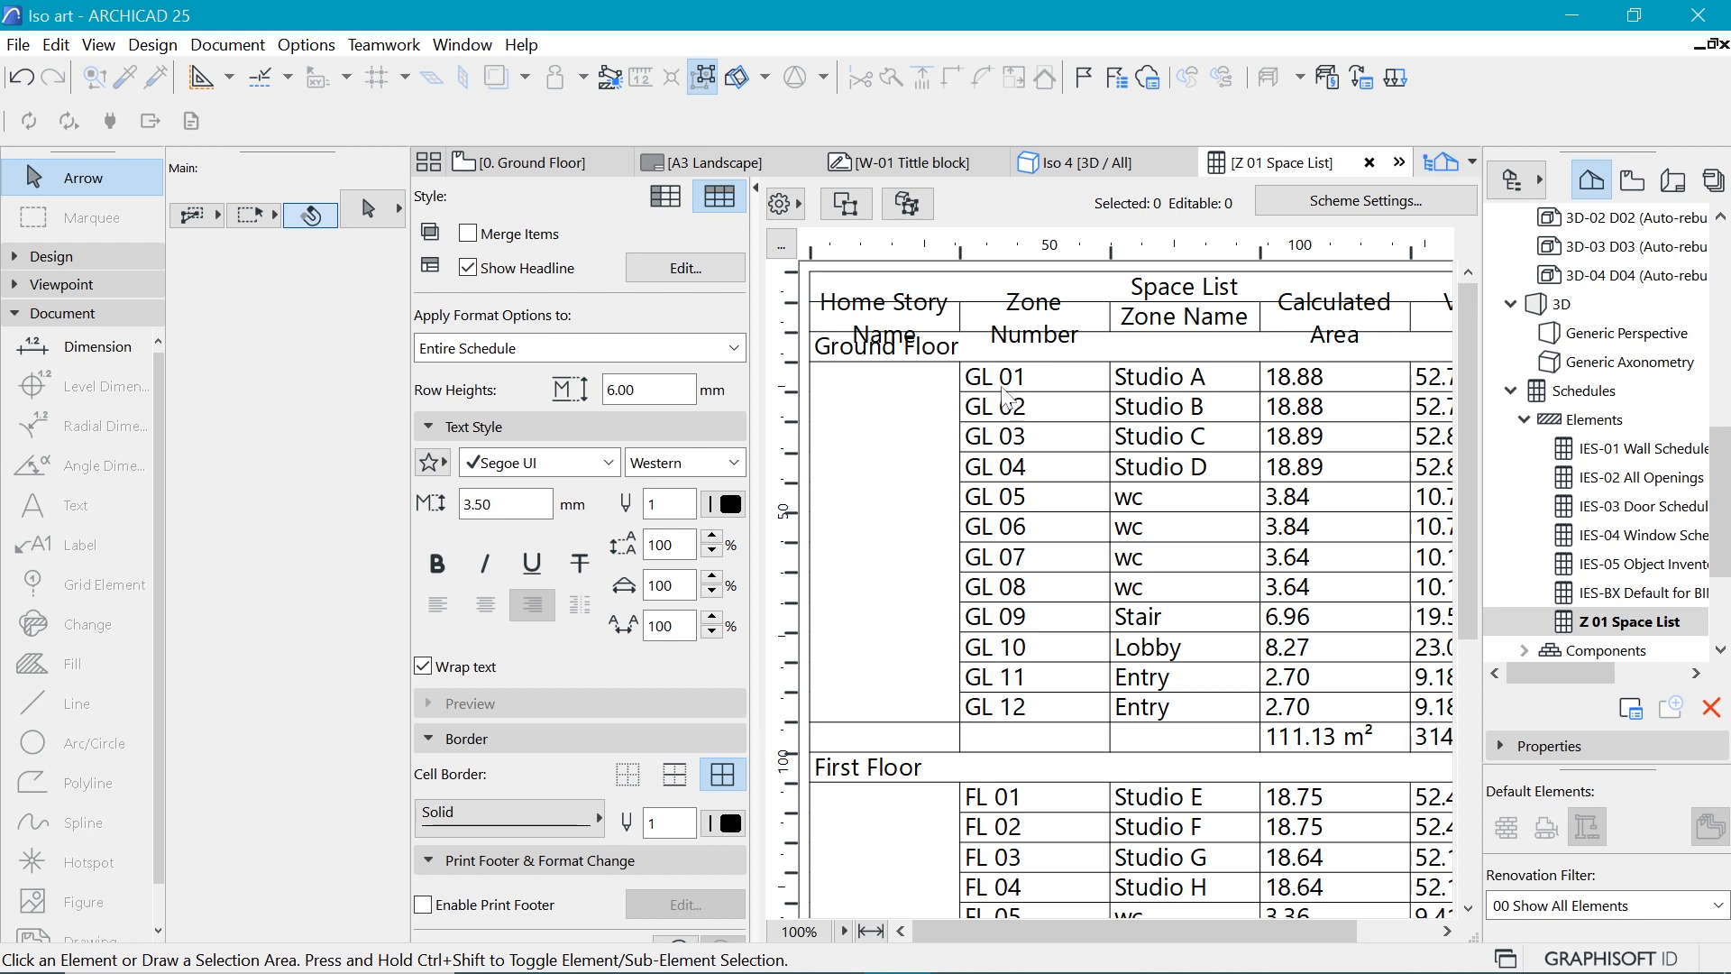
click(494, 240)
click(494, 240)
click(1426, 942)
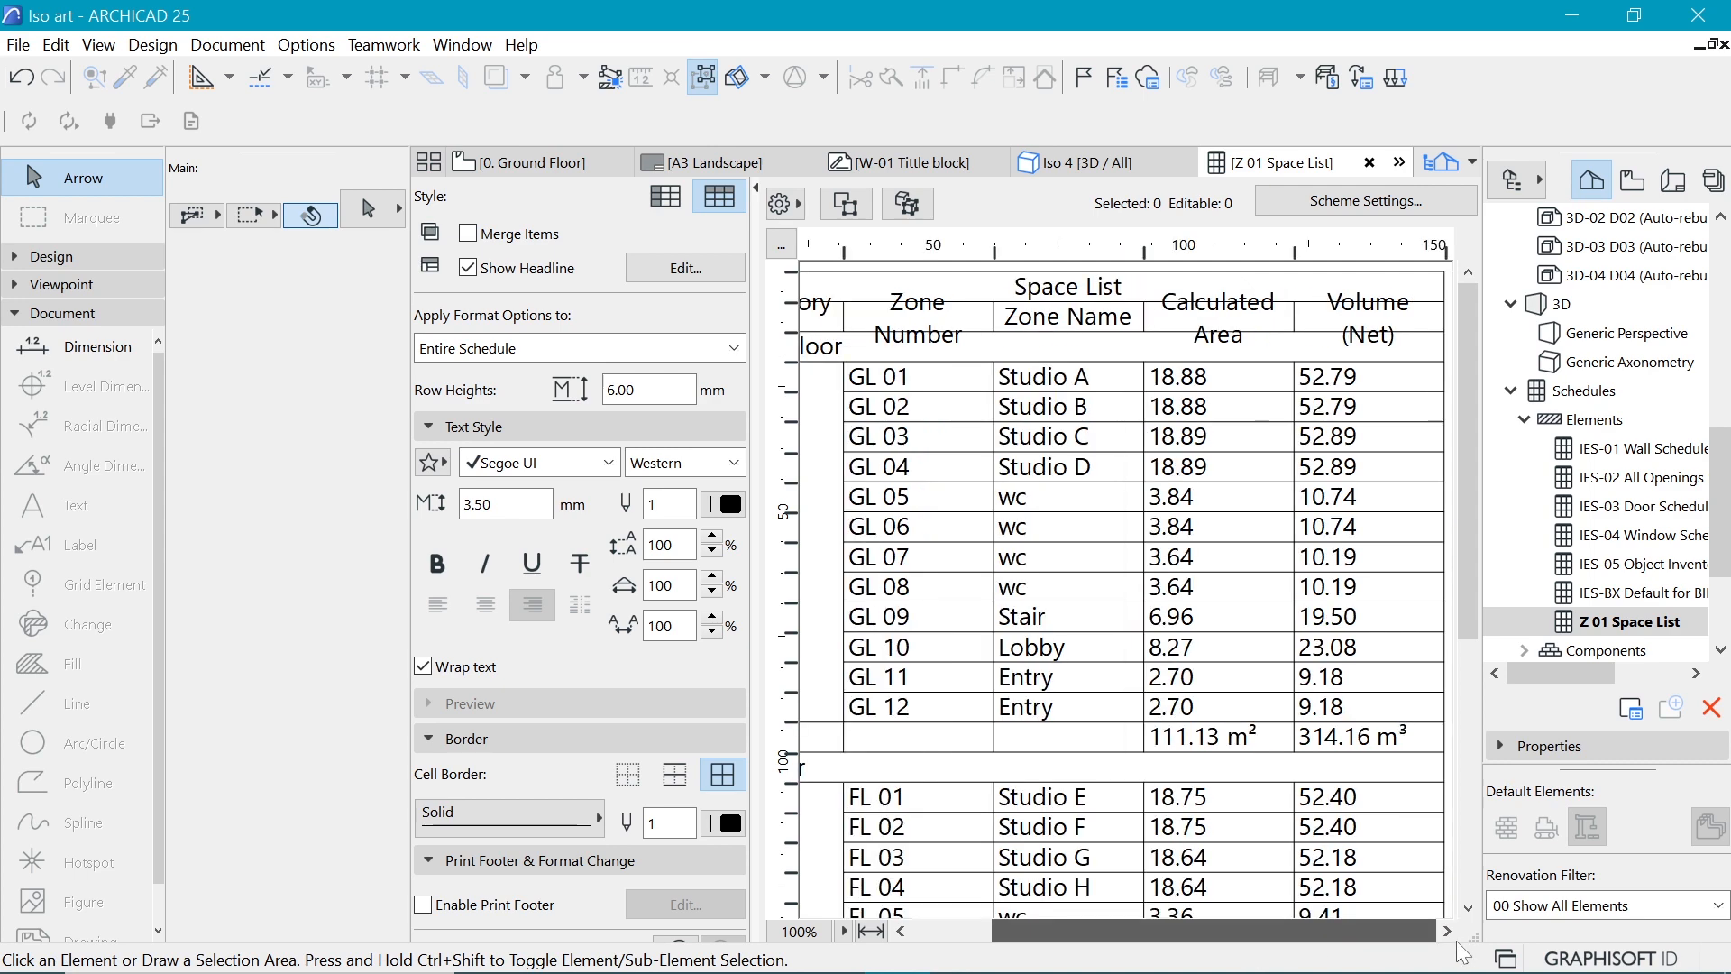
scroll(1089, 898, left, 3)
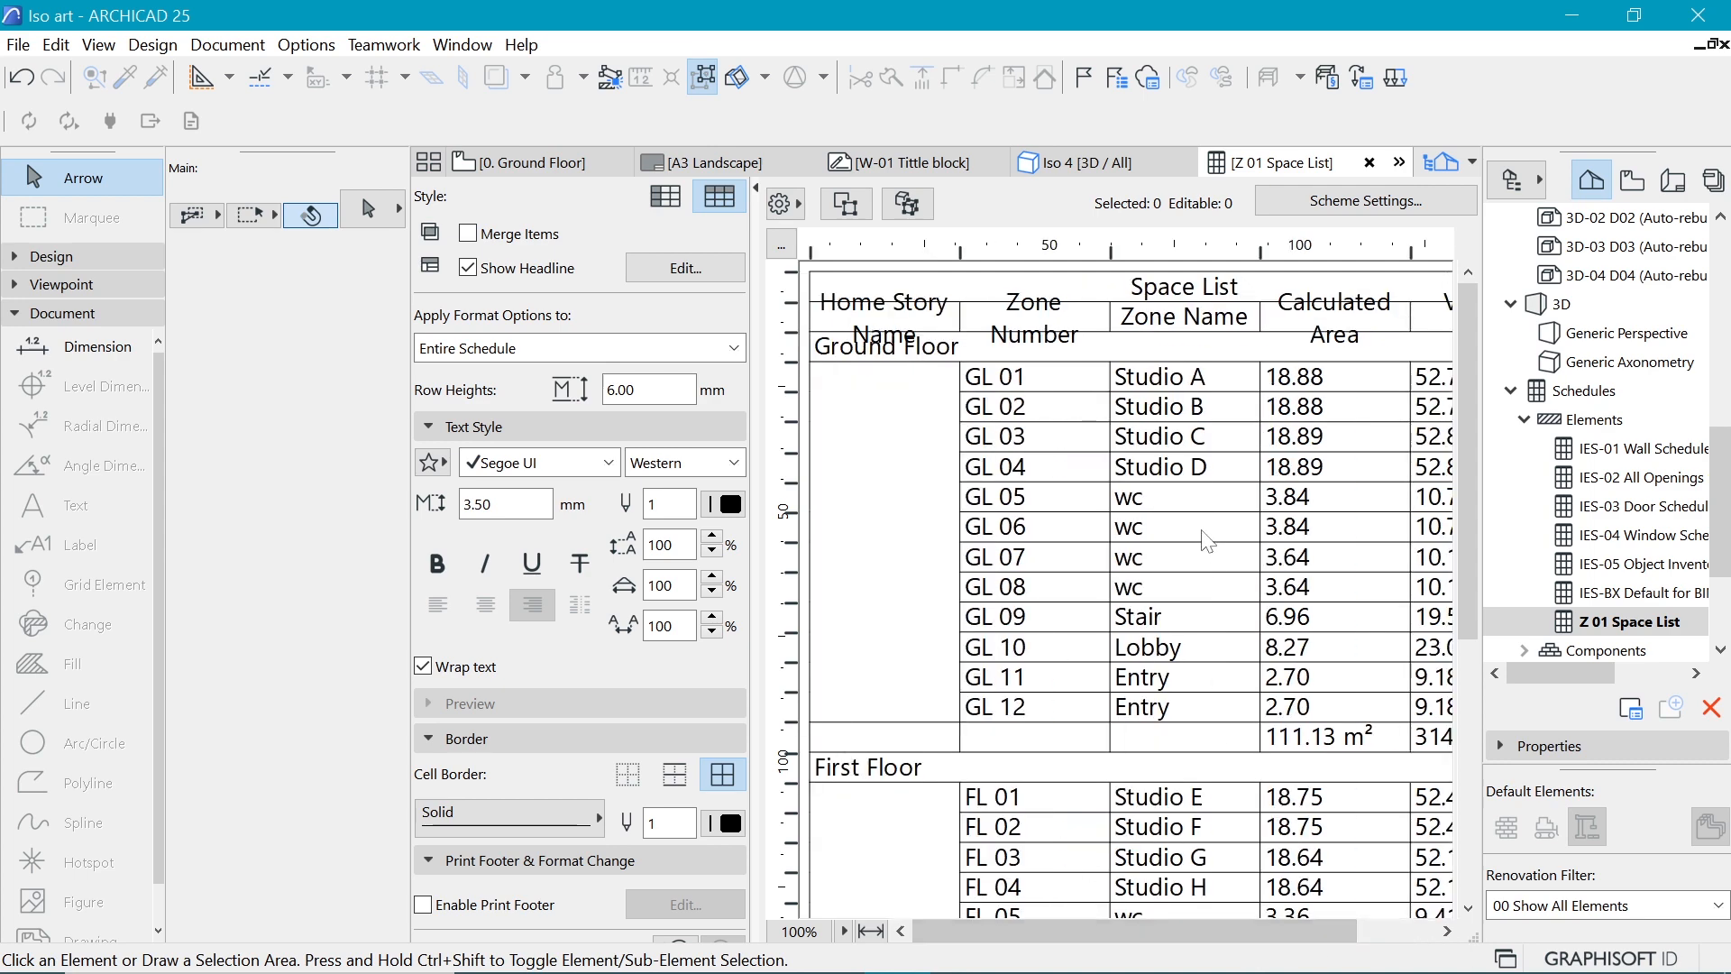
Step: Widen the Home Story Name, Zone Number, Calculated Area and Volume (Net) columns to fit their headers on one line
double_click(962, 254)
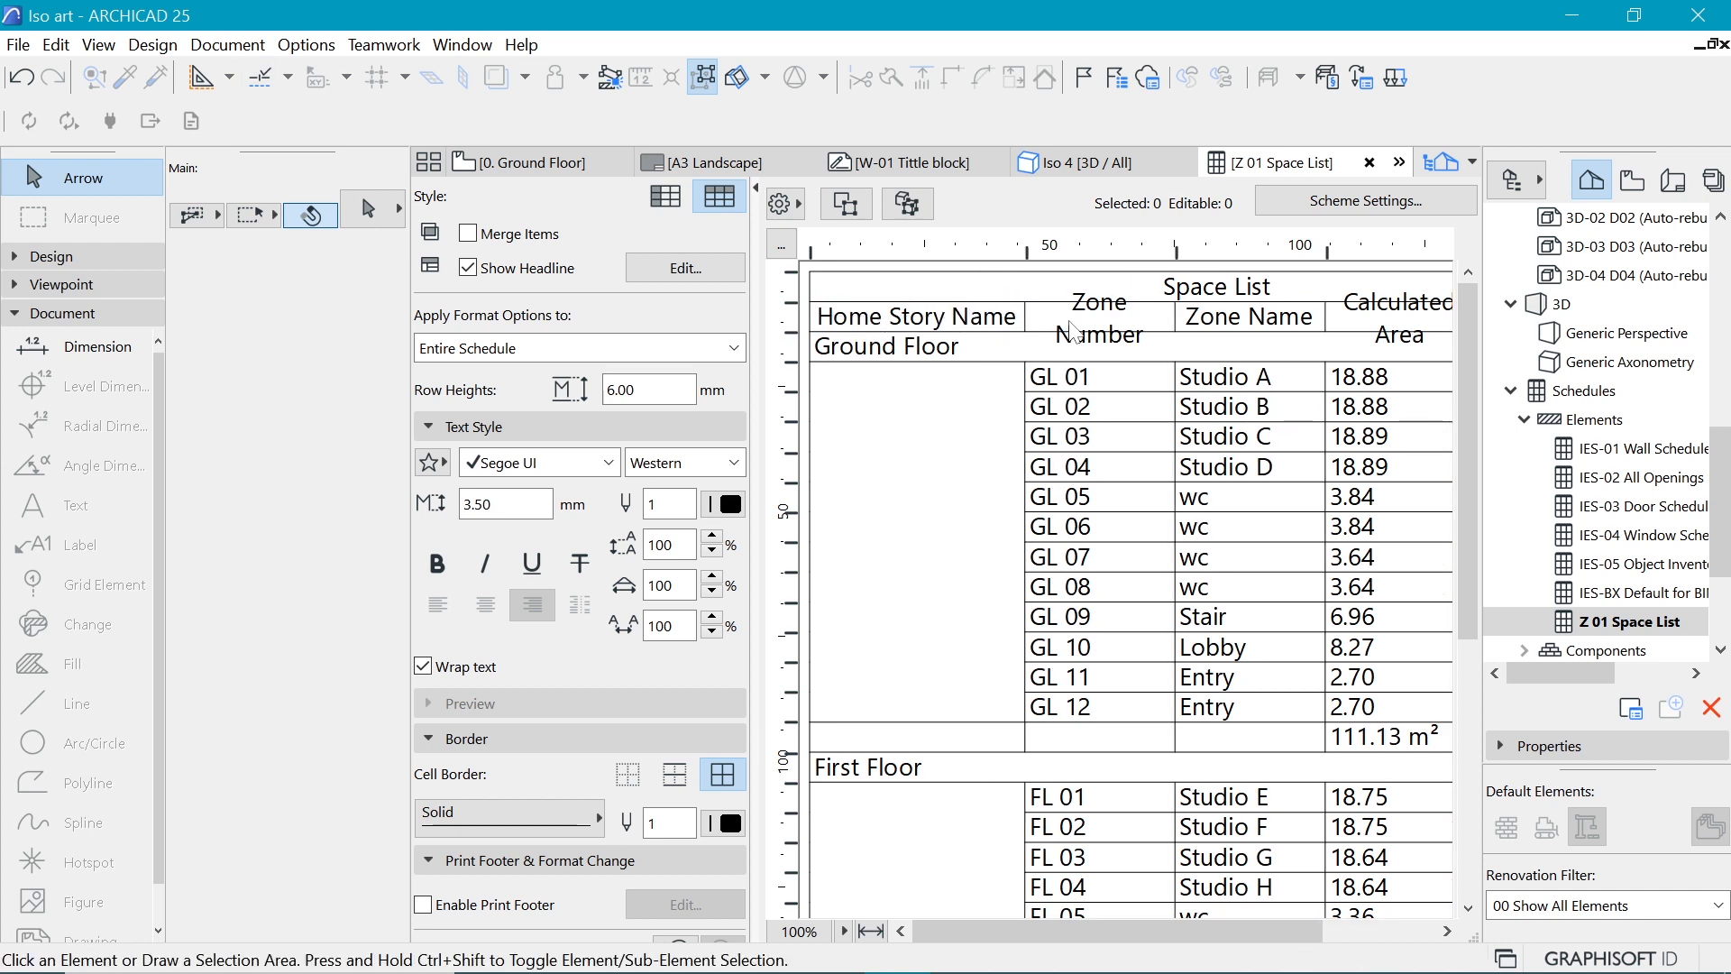
double_click(1178, 247)
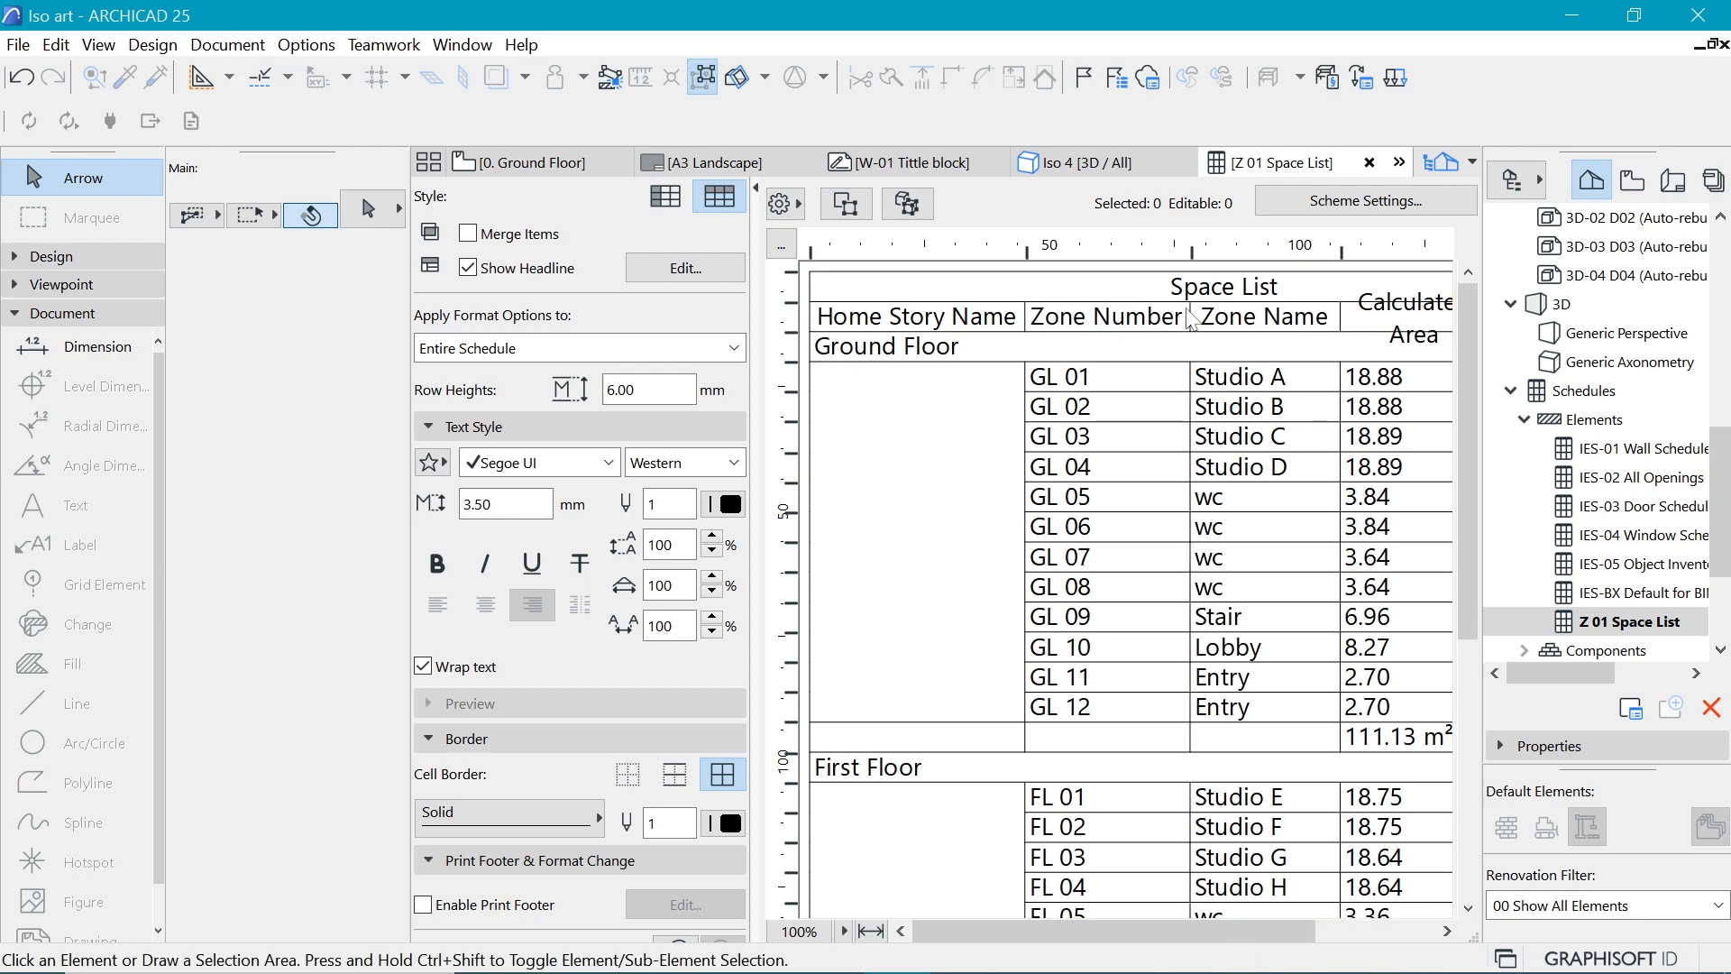
drag(1263, 930, 1384, 931)
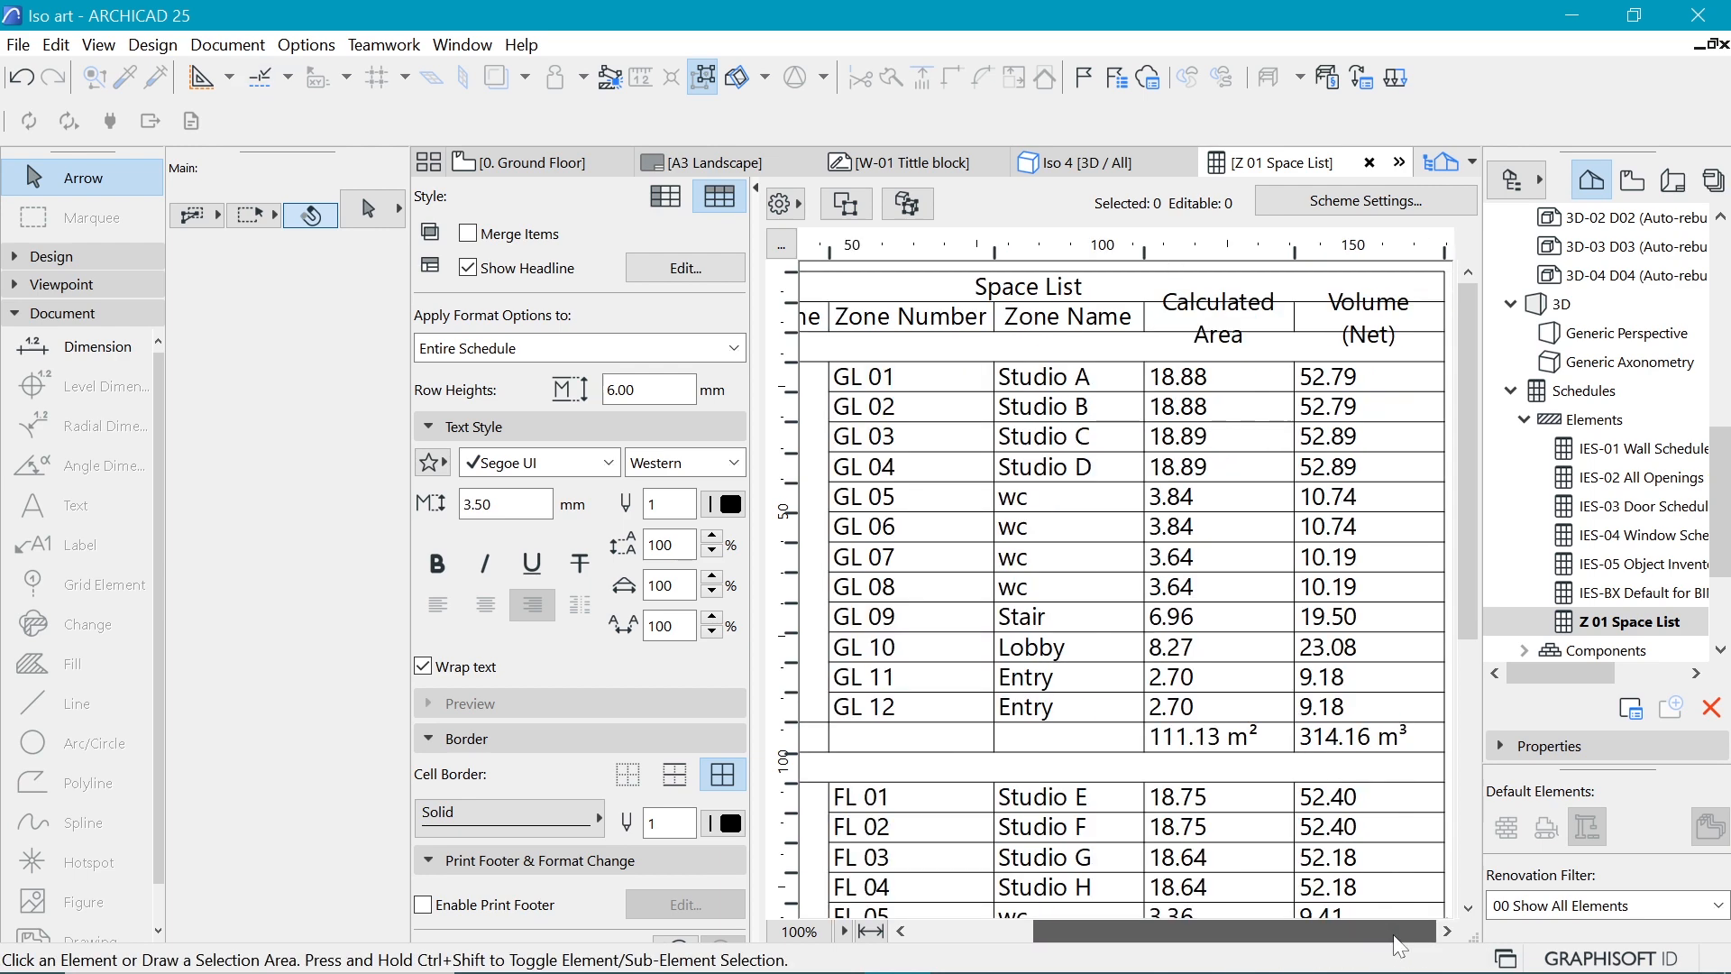
double_click(1295, 248)
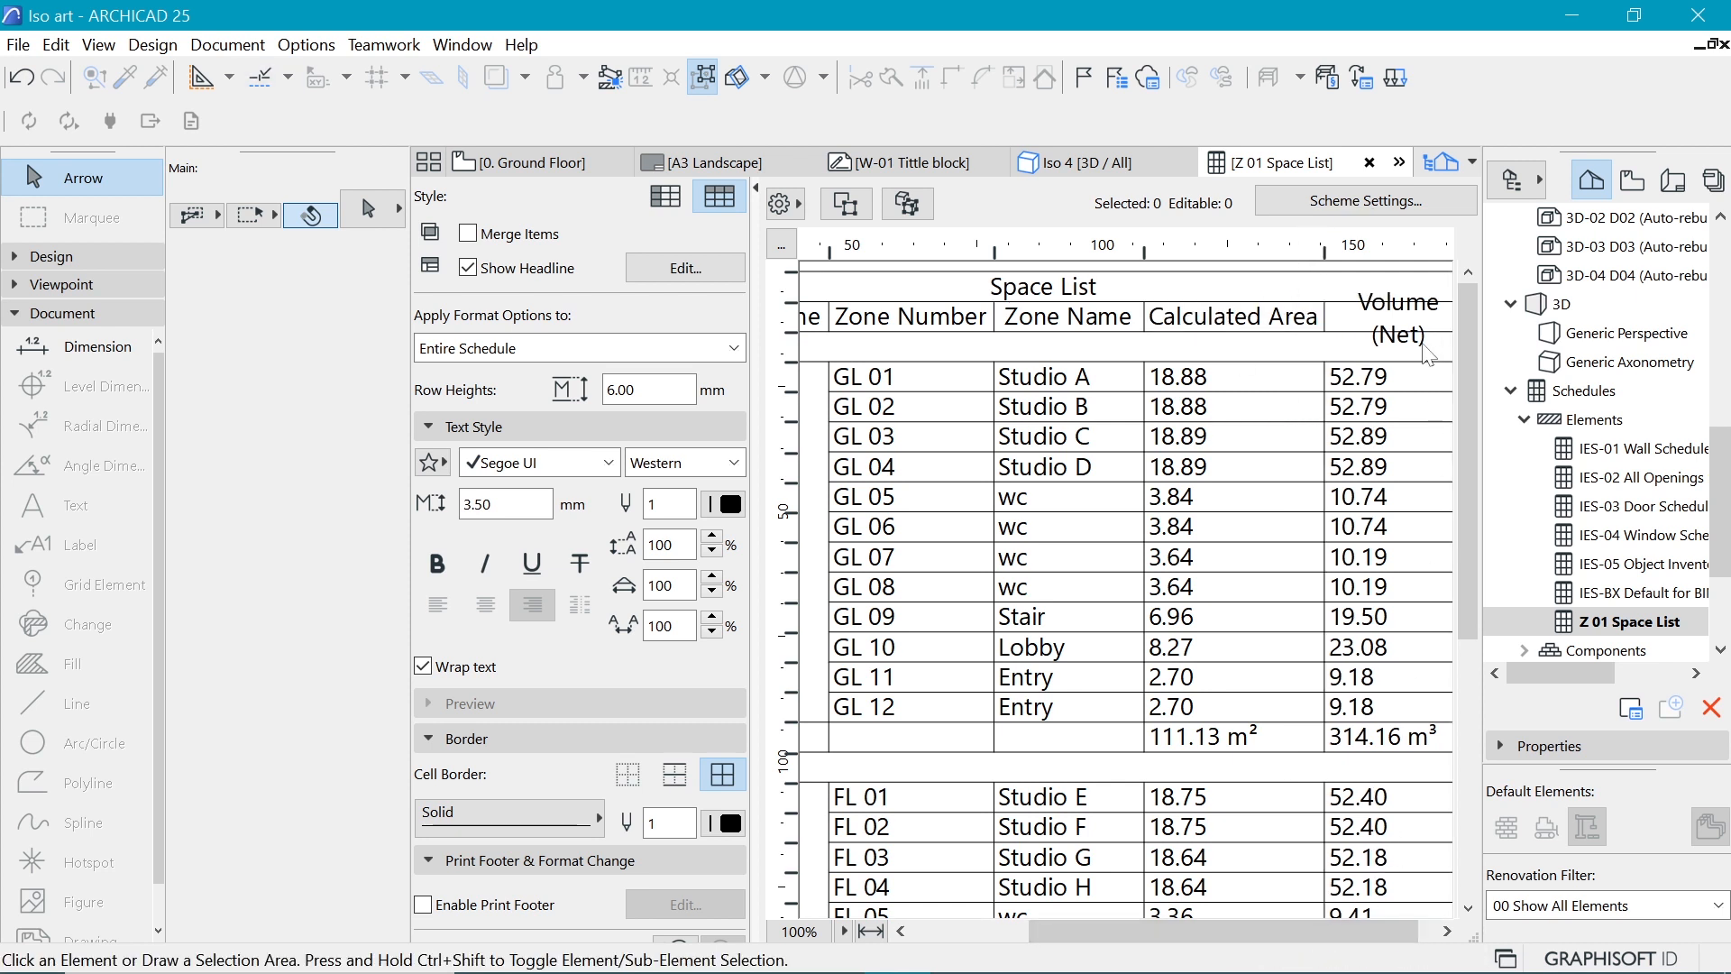
drag(1419, 937, 1437, 938)
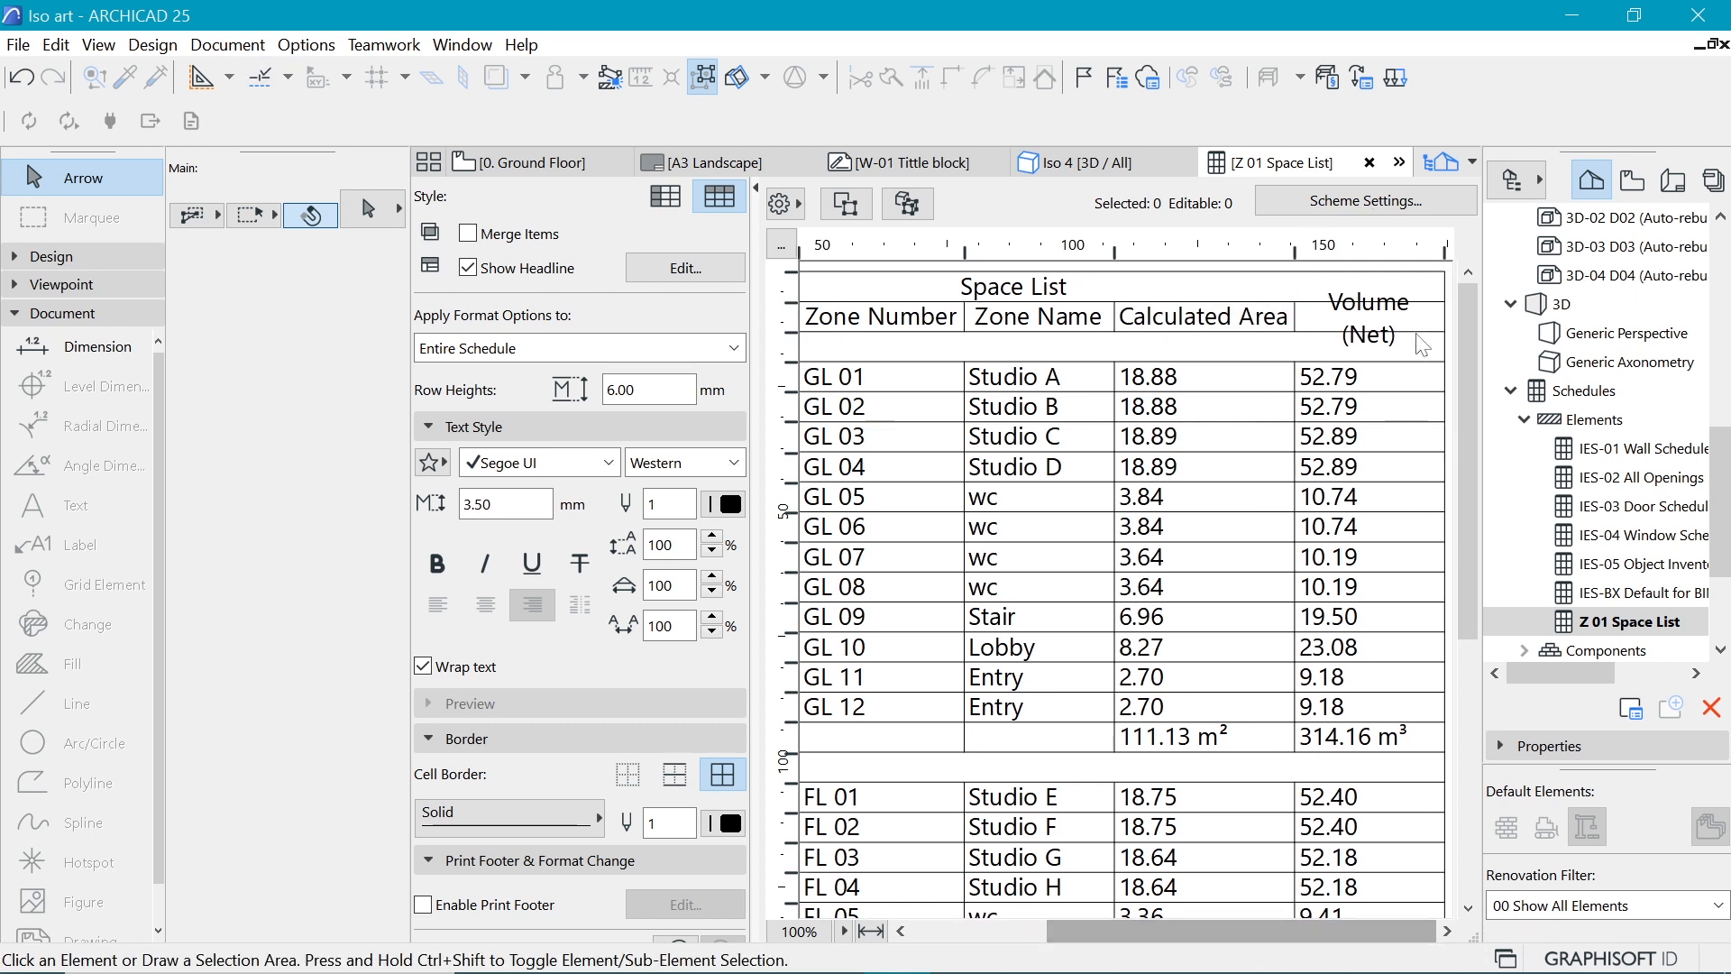
double_click(1444, 254)
mouse_move(1306, 954)
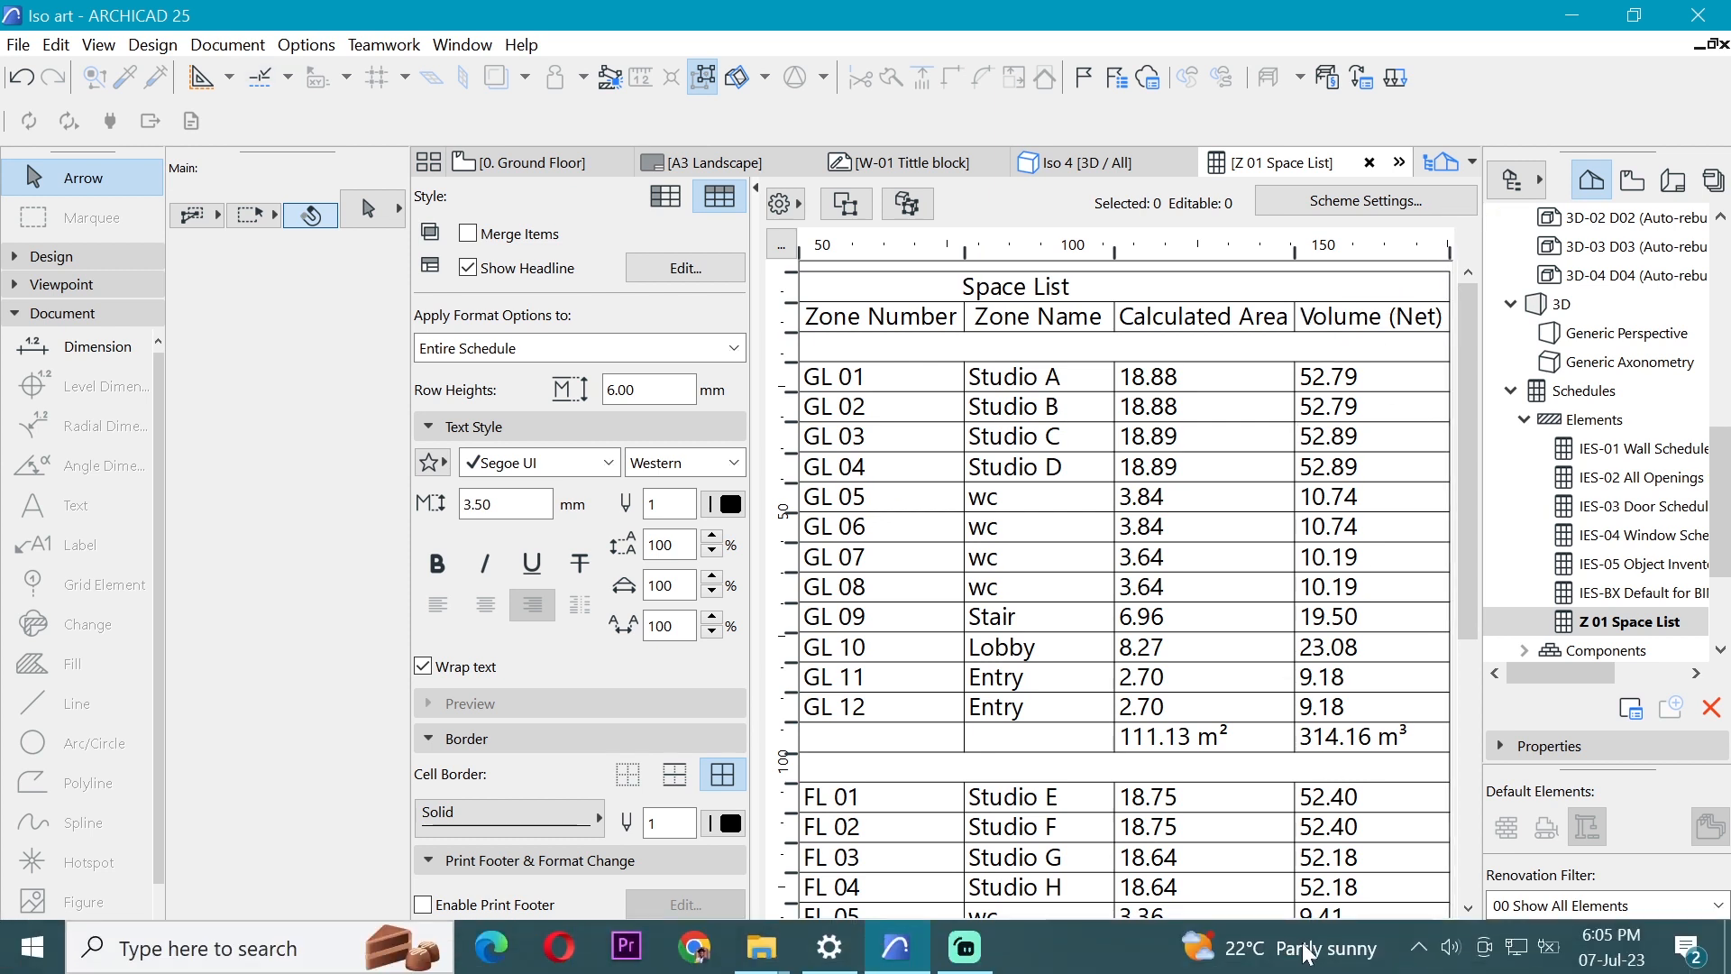
Step: Rename the Zone Number header to Space ID and the Zone Name header to Space Name
drag(1330, 928, 994, 928)
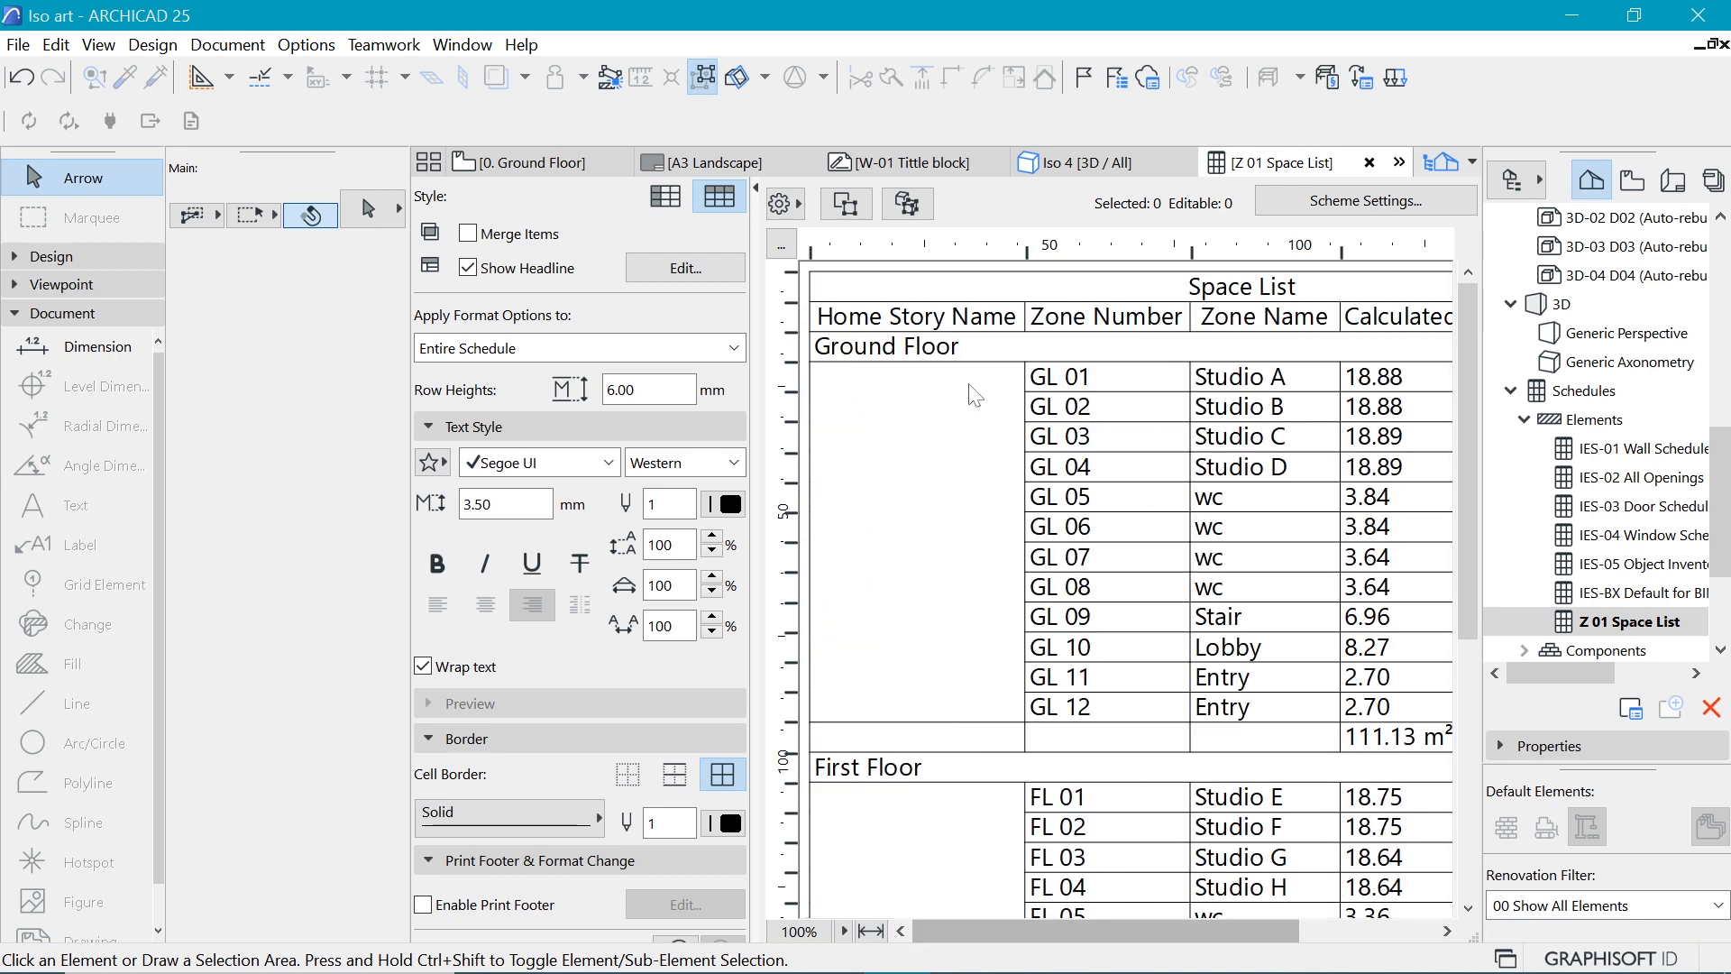
double_click(1027, 324)
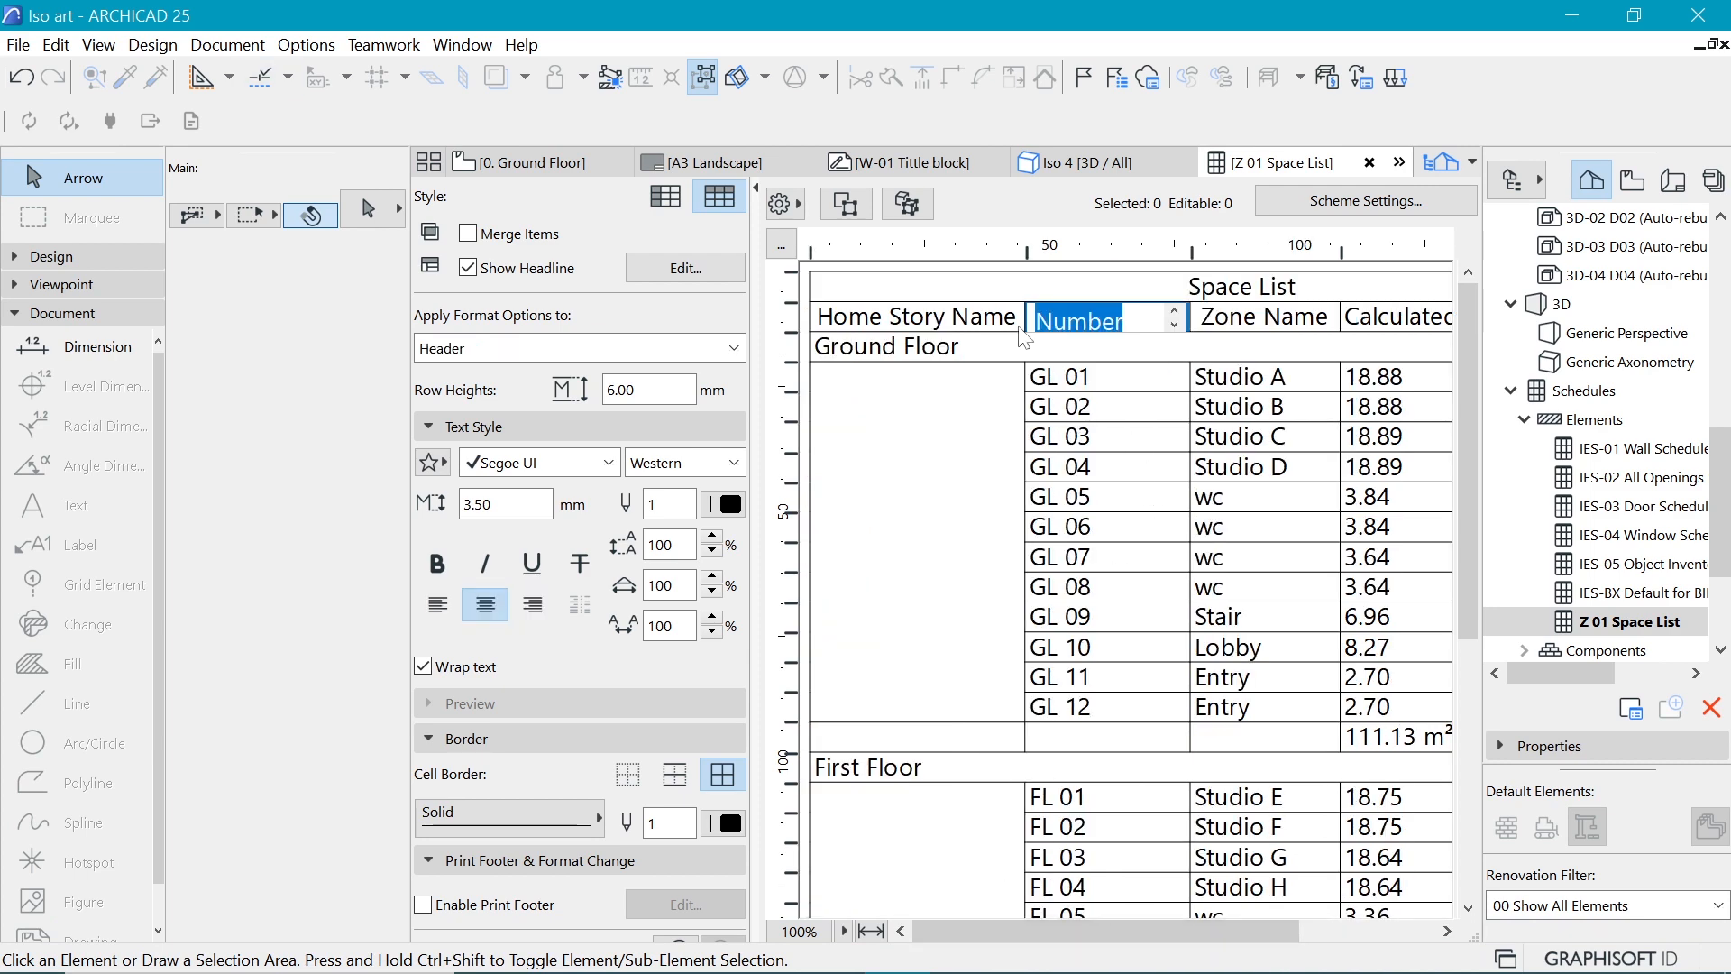
text(ID)
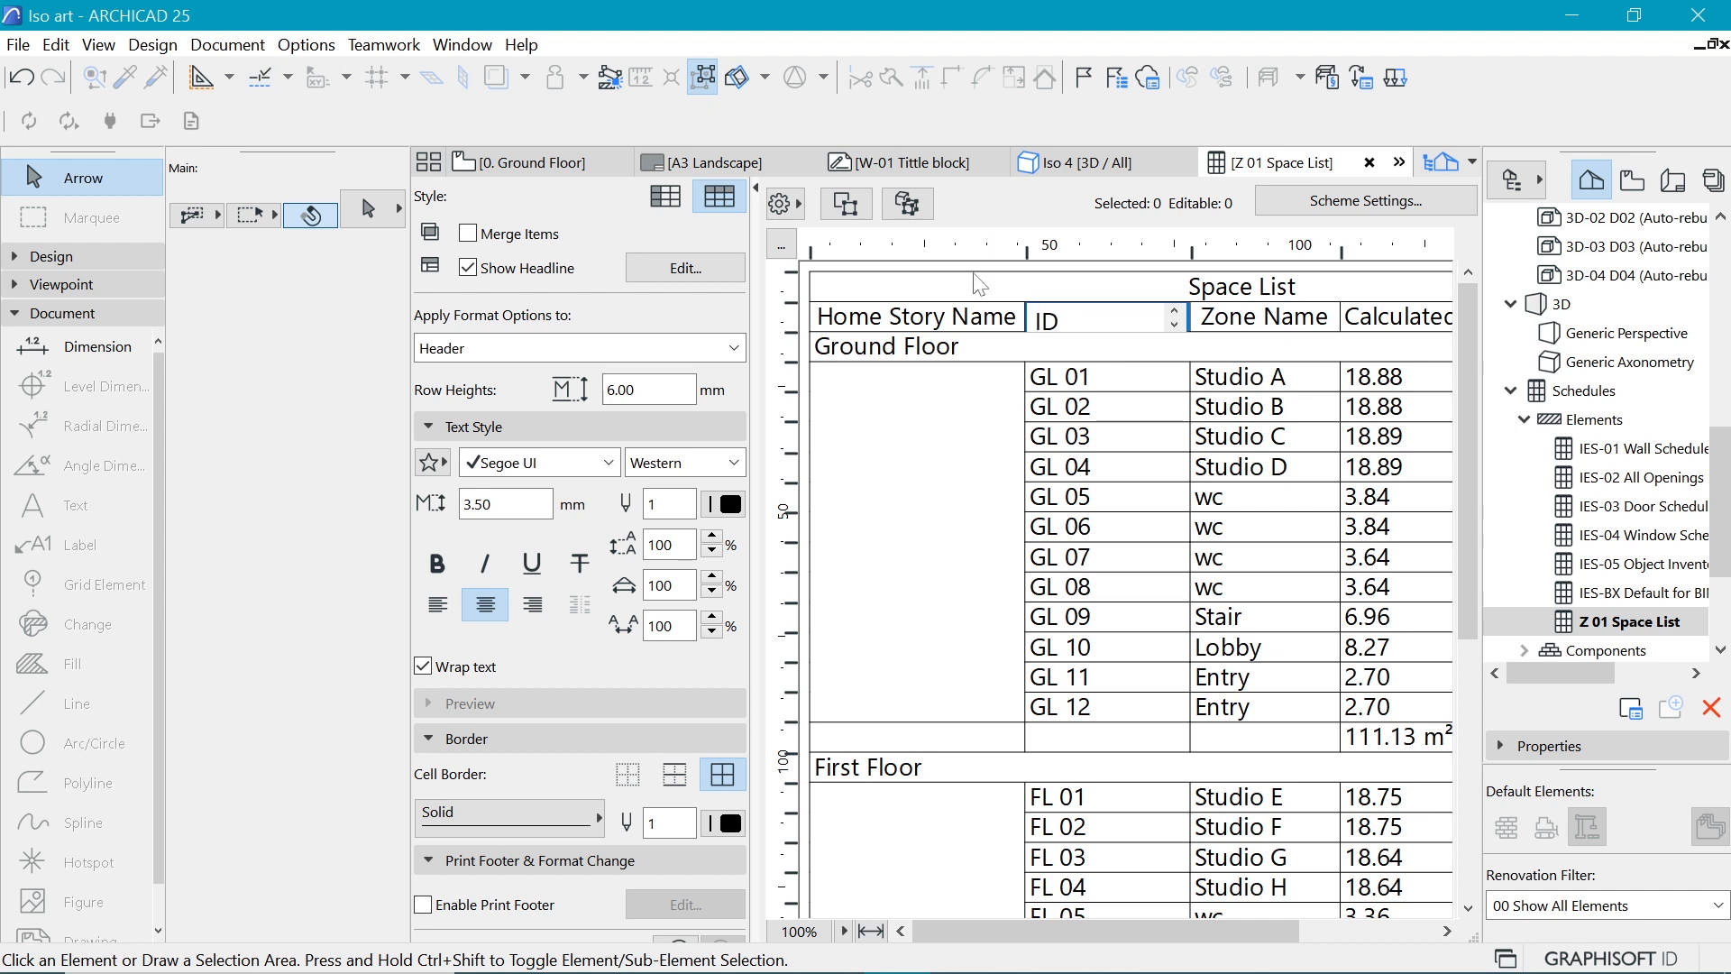
text(Space)
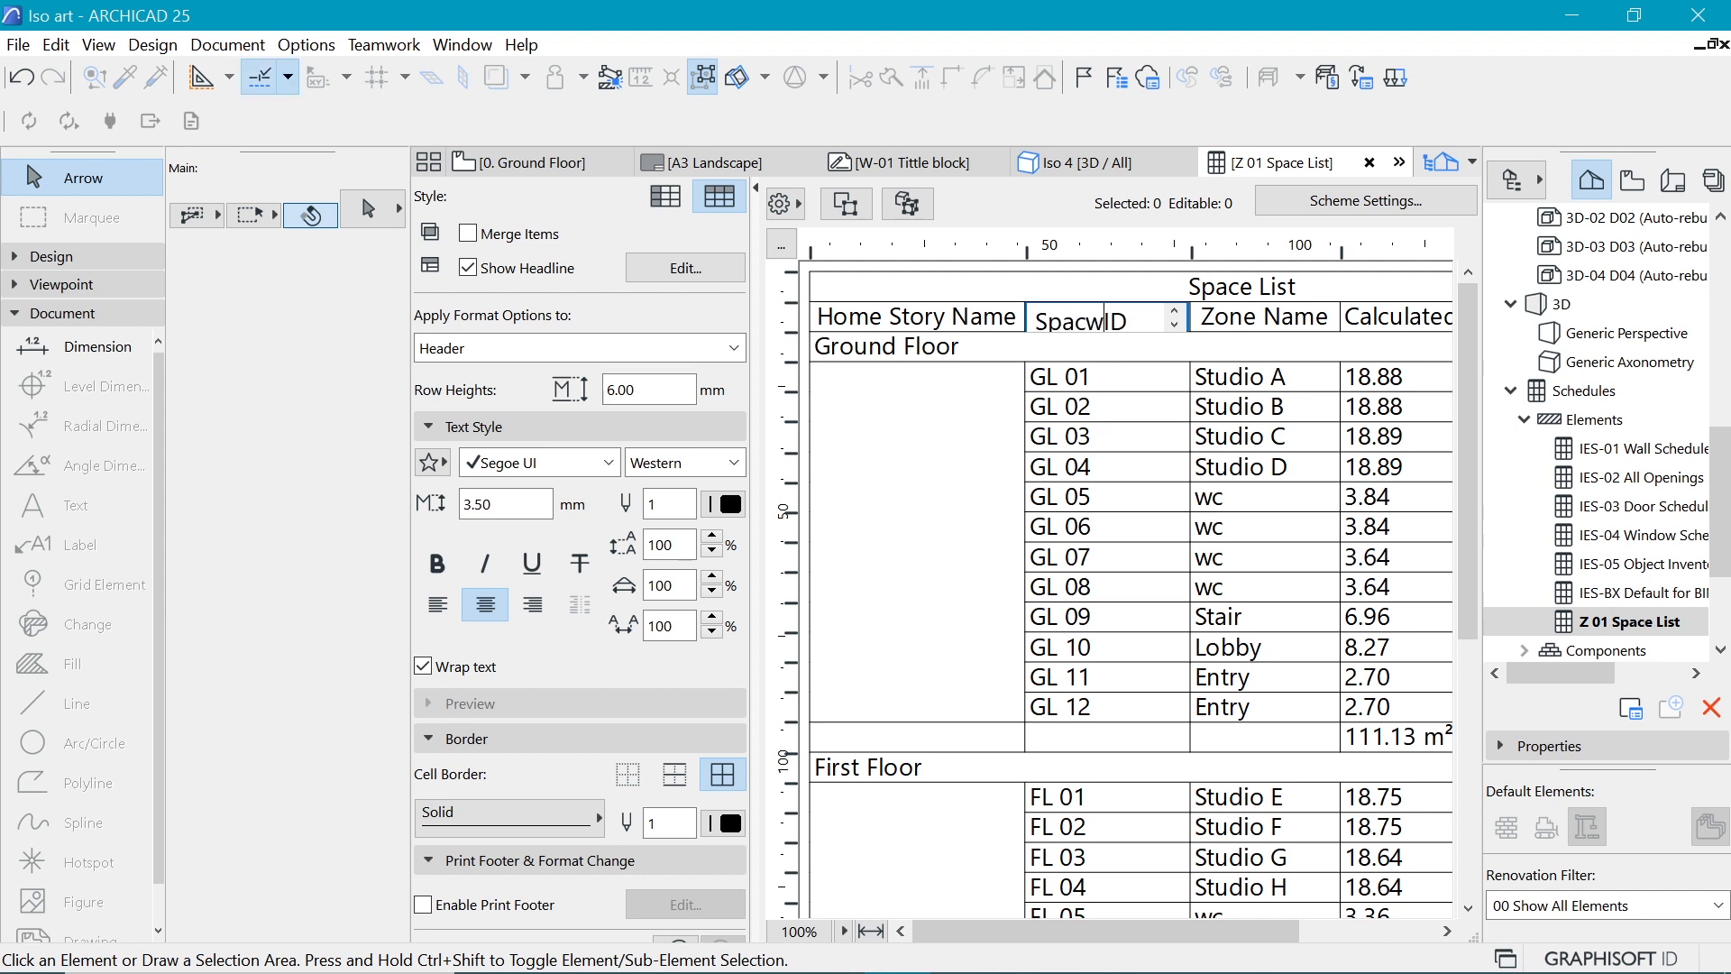
key(Tab)
text(Space)
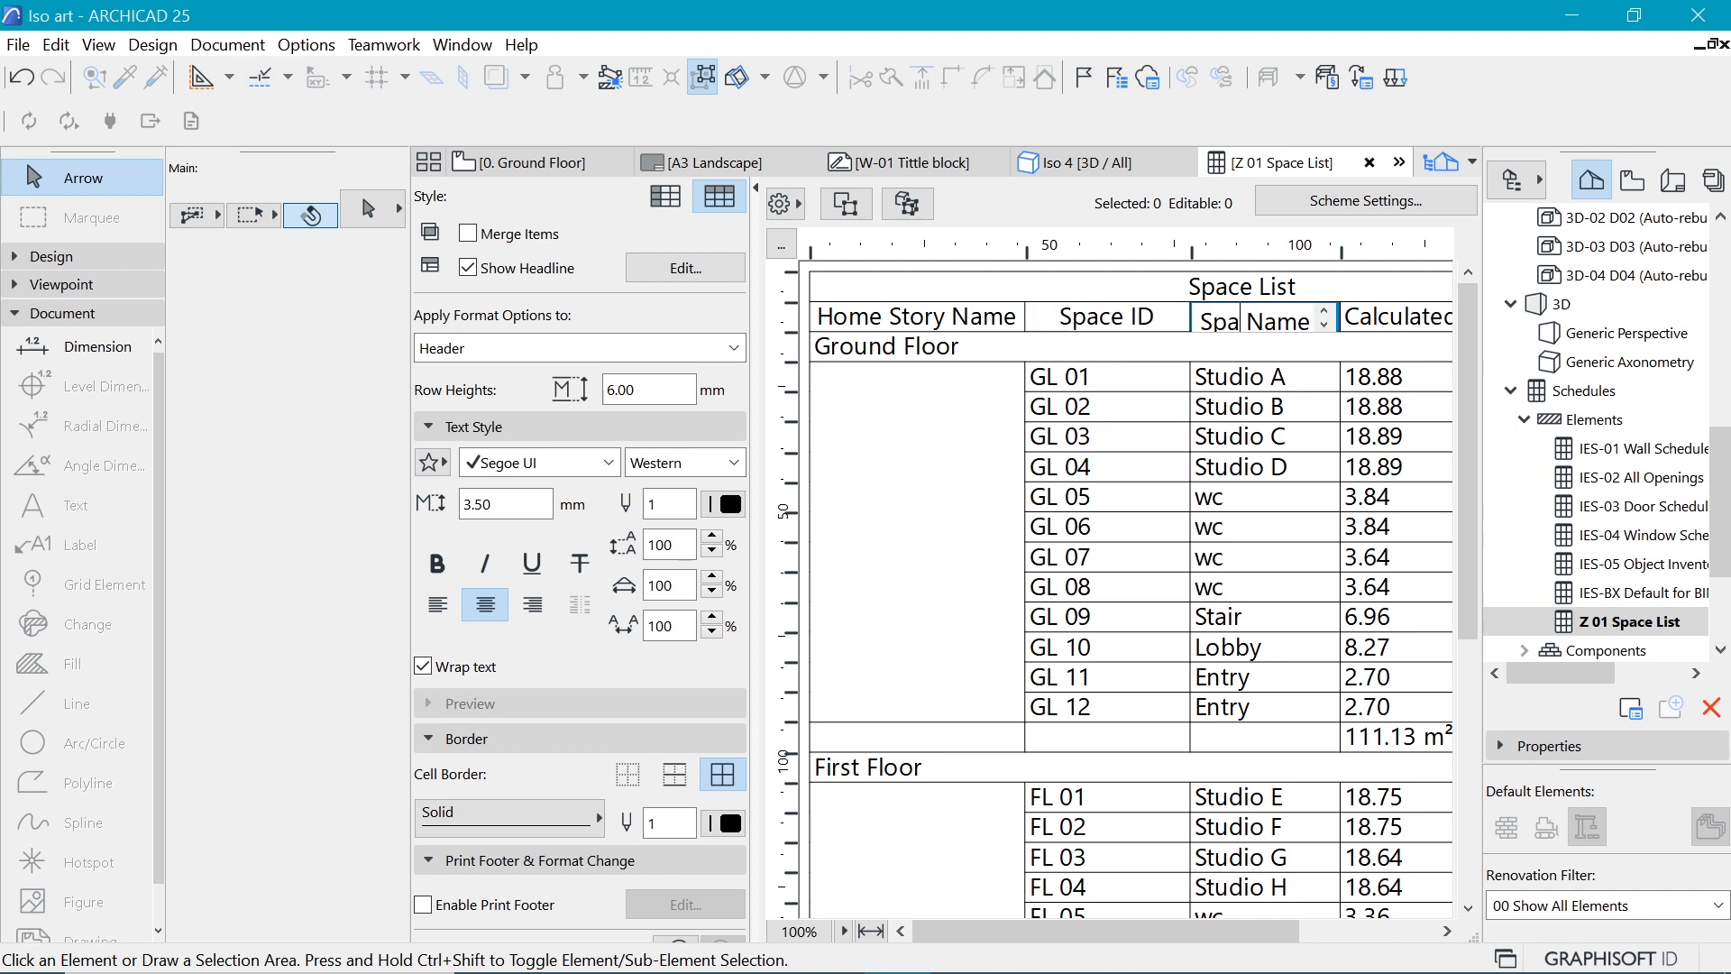
Step: Shorten the Calculated Area column header to Area
key(Tab)
key(Delete)
key(Delete)
key(Delete)
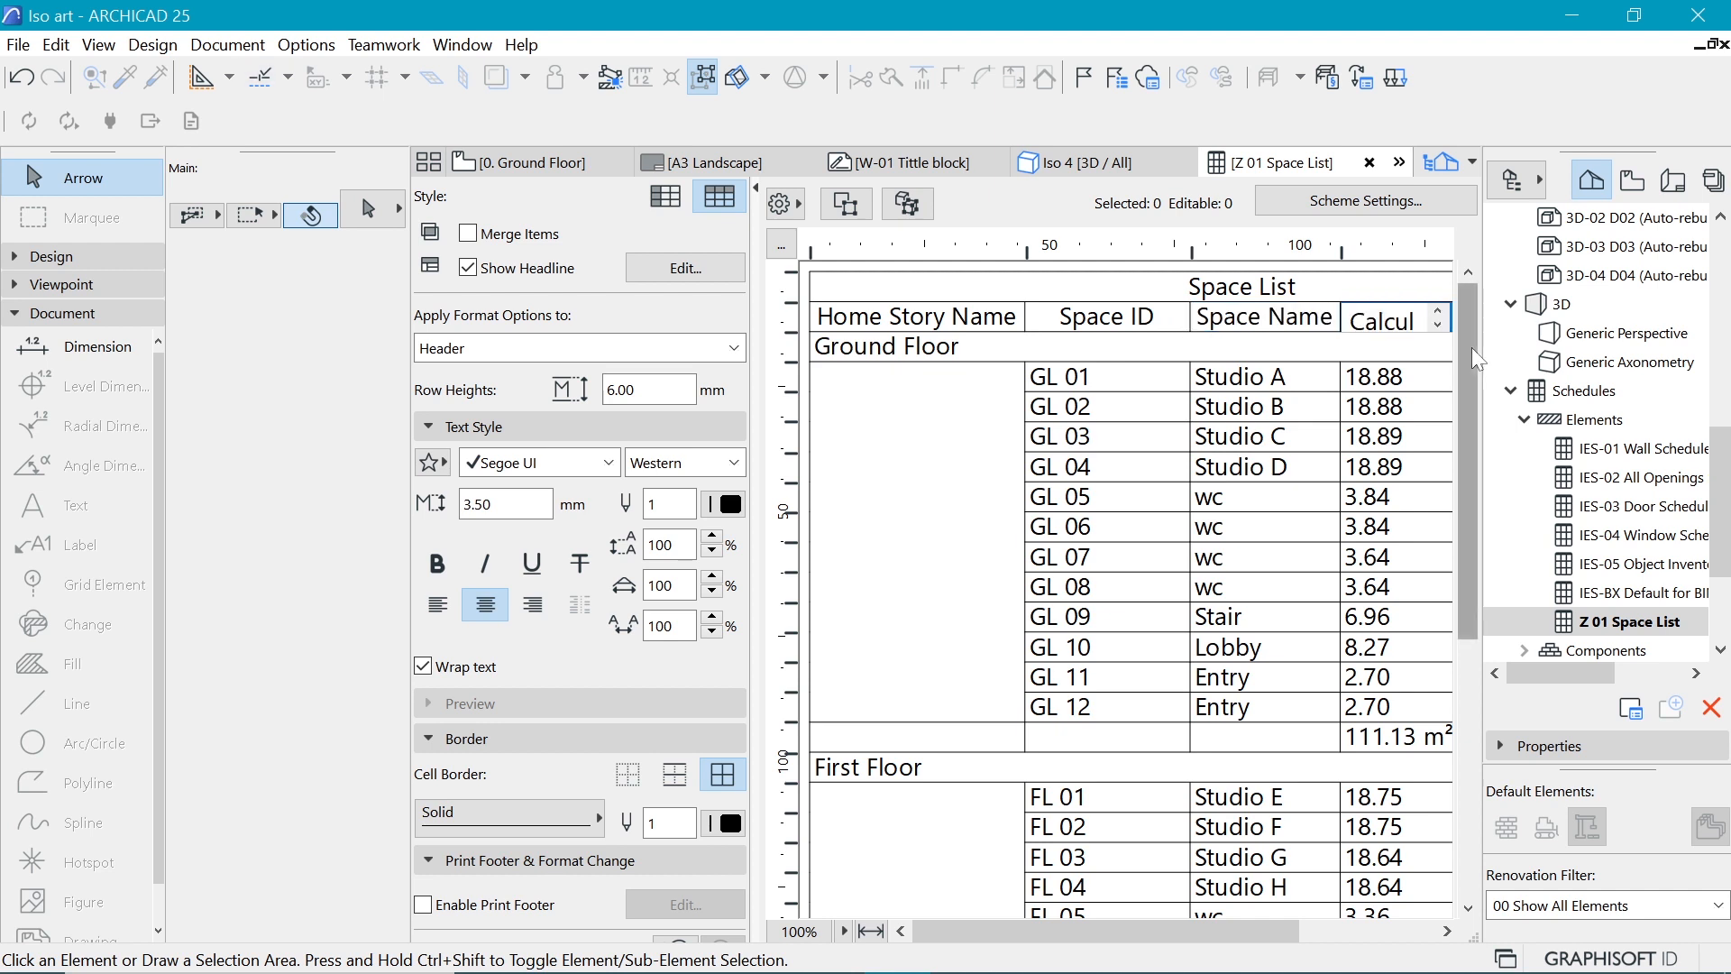
key(Delete)
key(Delete)
text(Area)
Step: Shorten the Volume (Net) column header to Volume
click(1394, 929)
click(1364, 324)
click(1390, 324)
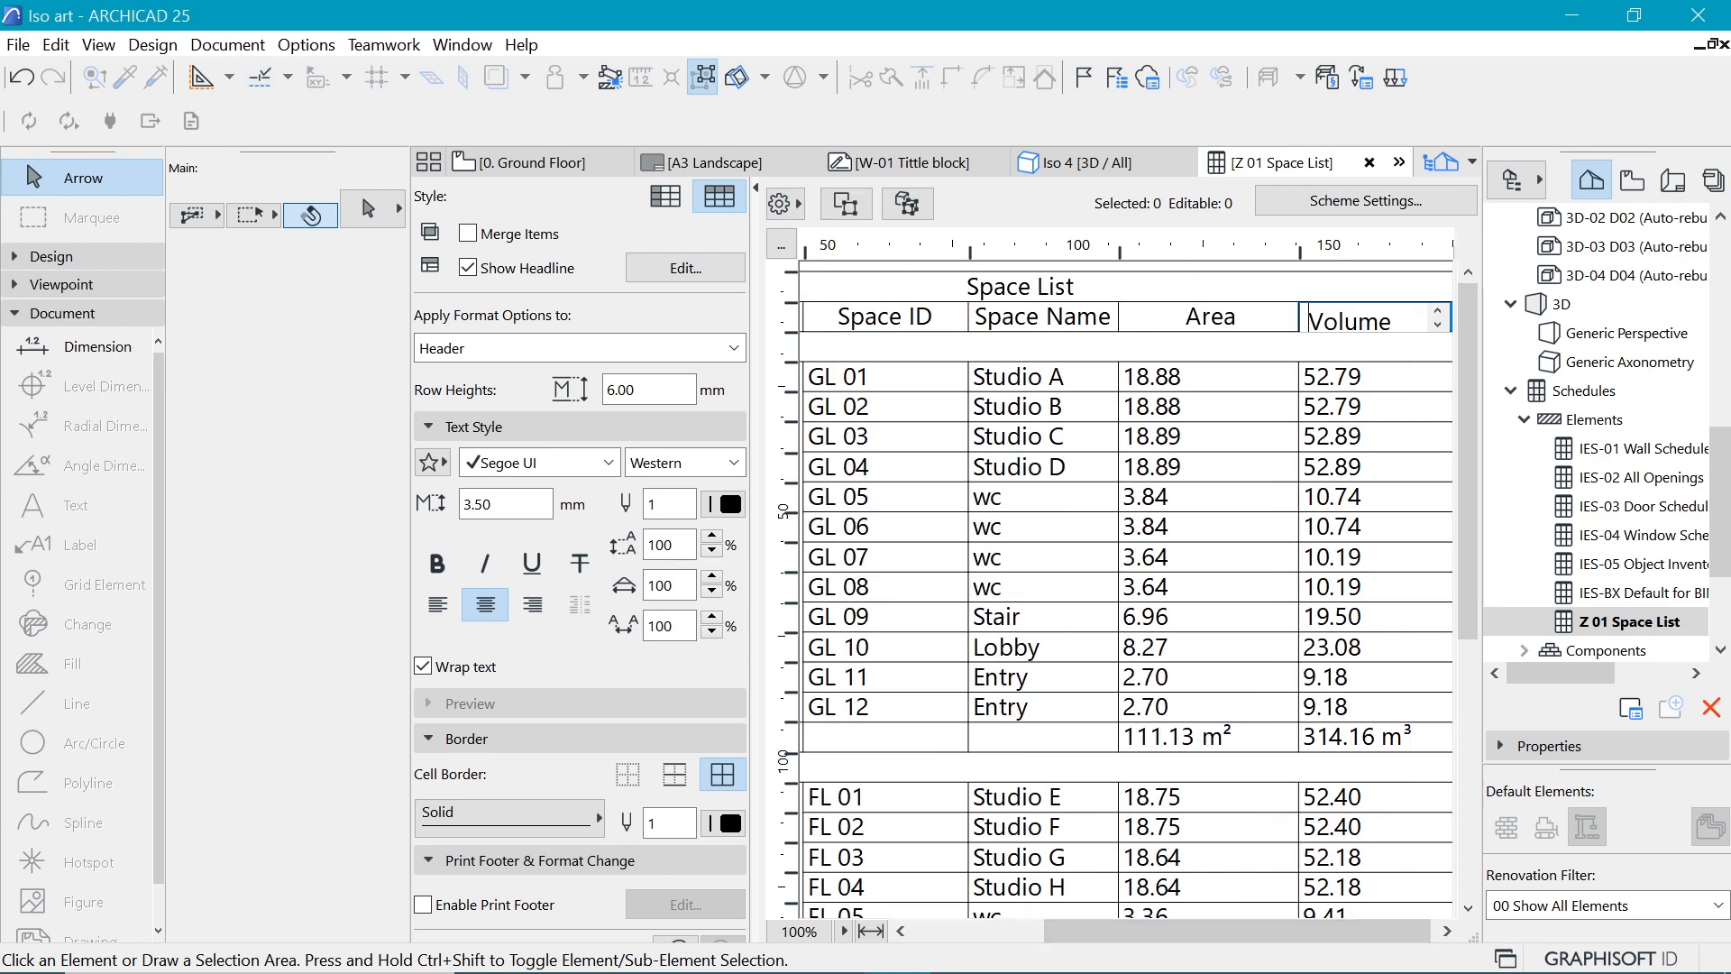
key(Delete)
key(Delete)
key(Delete)
key(Delete)
key(Delete)
key(Delete)
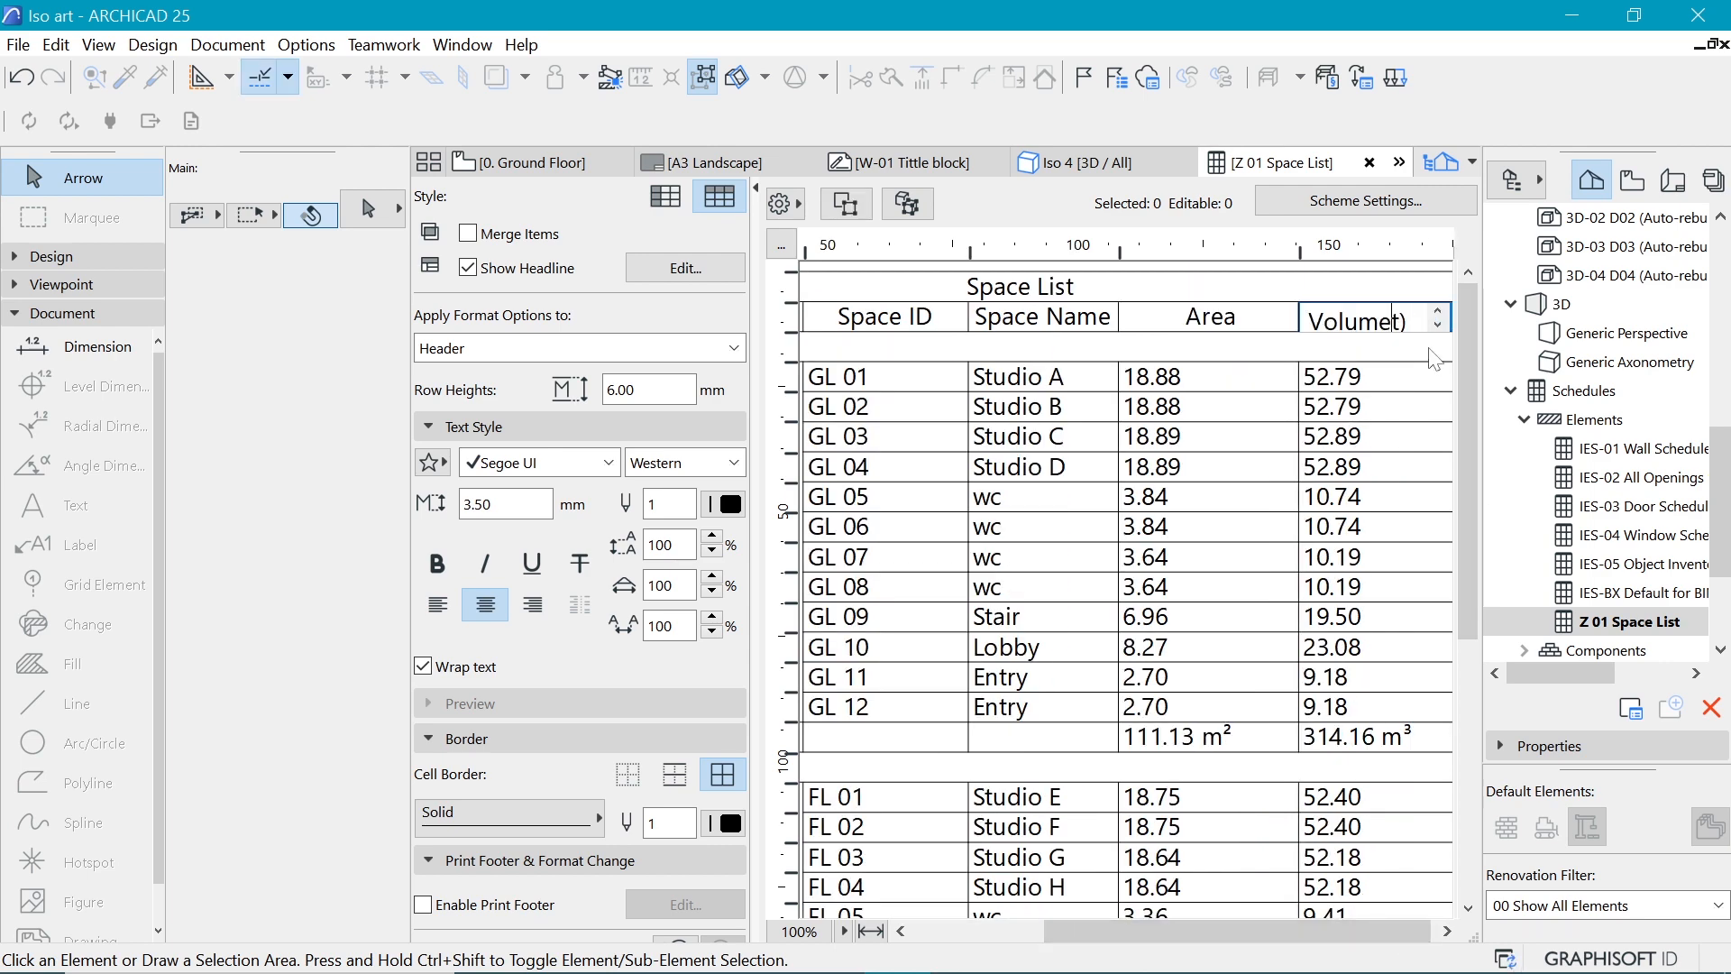
click(1195, 929)
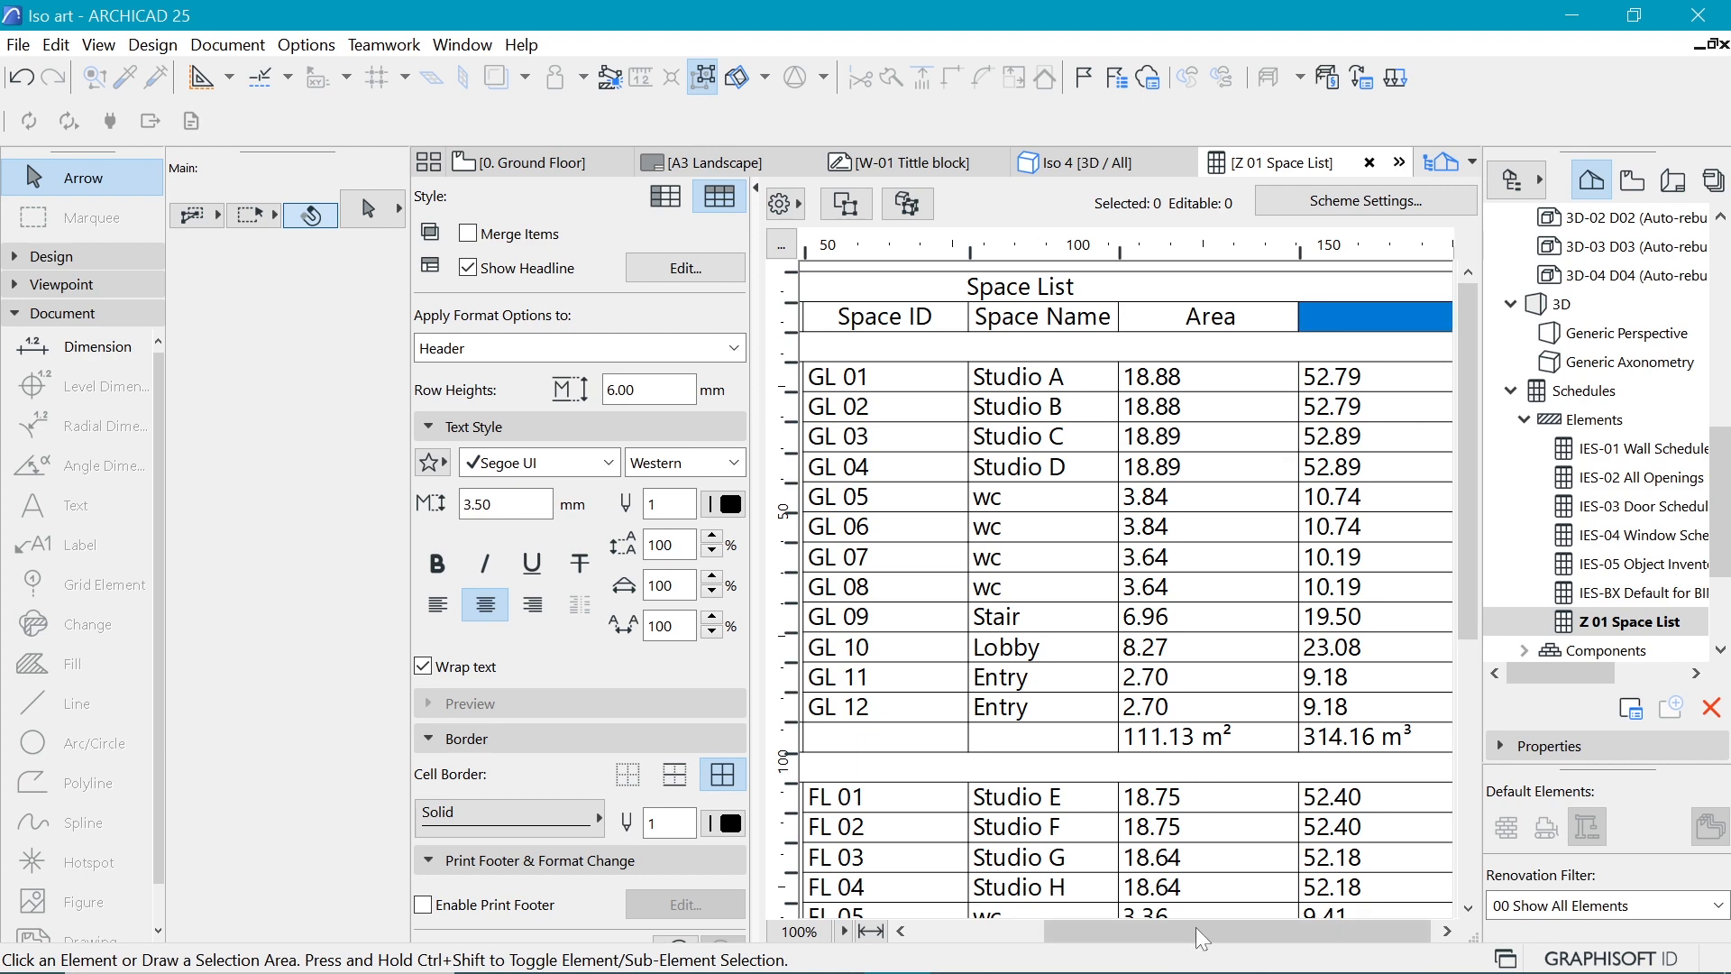
Step: Set the schedule header's text pen and cell border pen to blue pen 6
click(1024, 938)
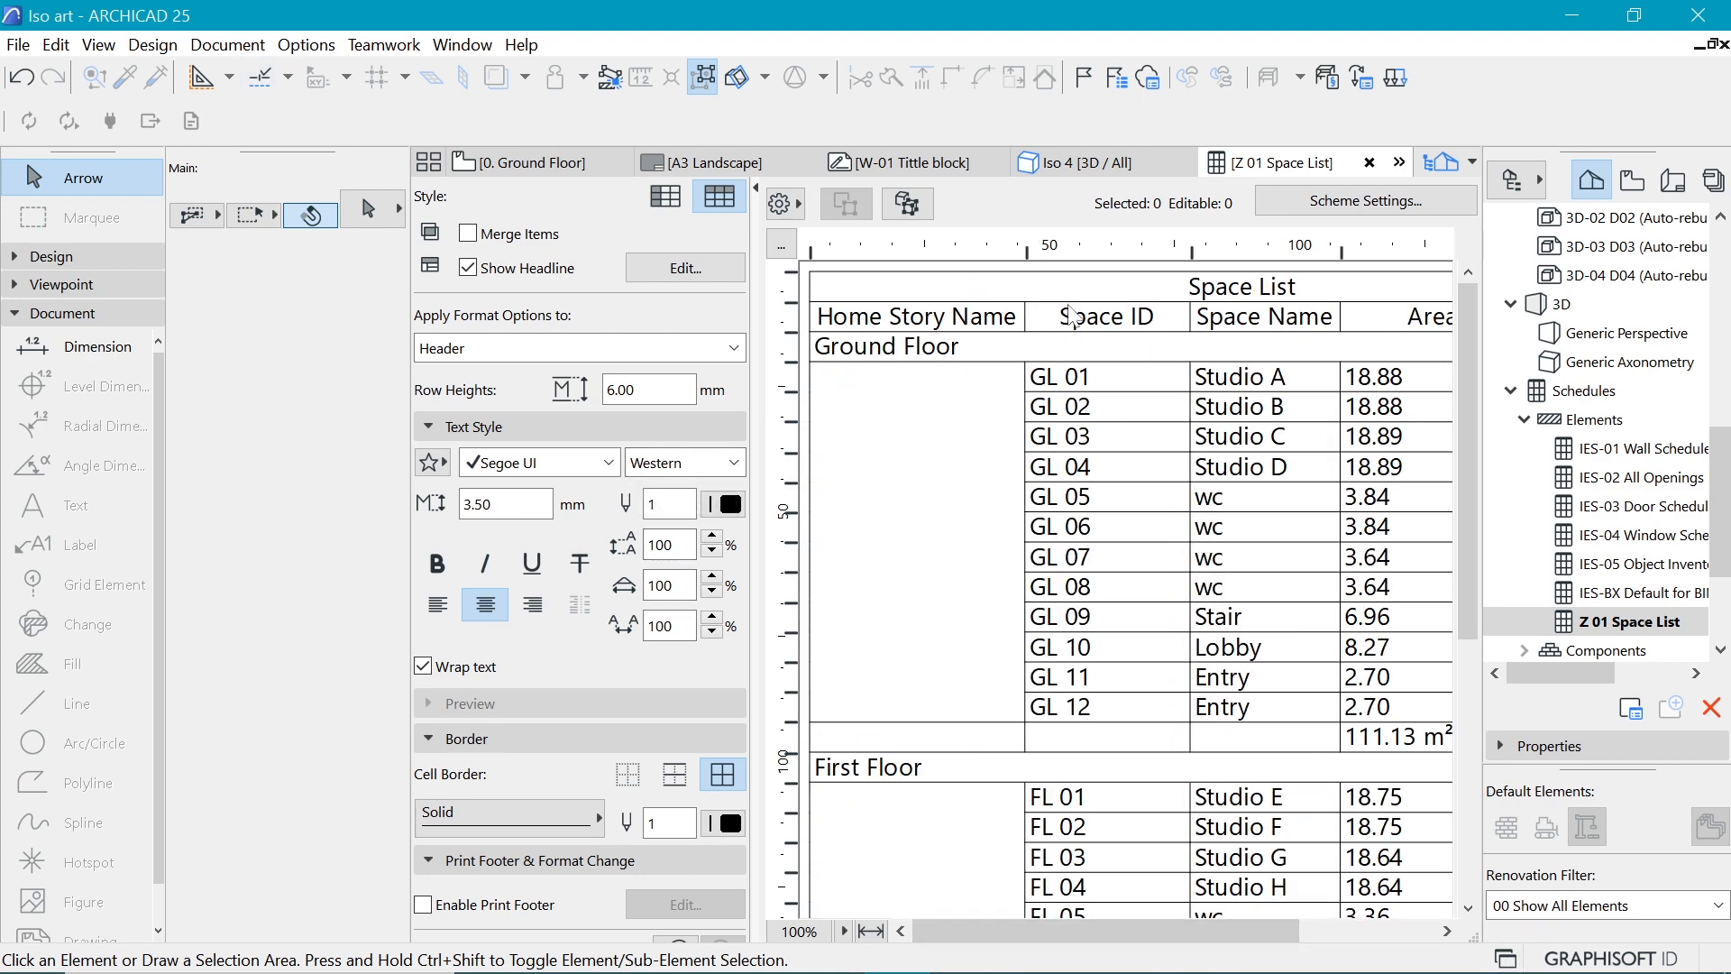
click(730, 504)
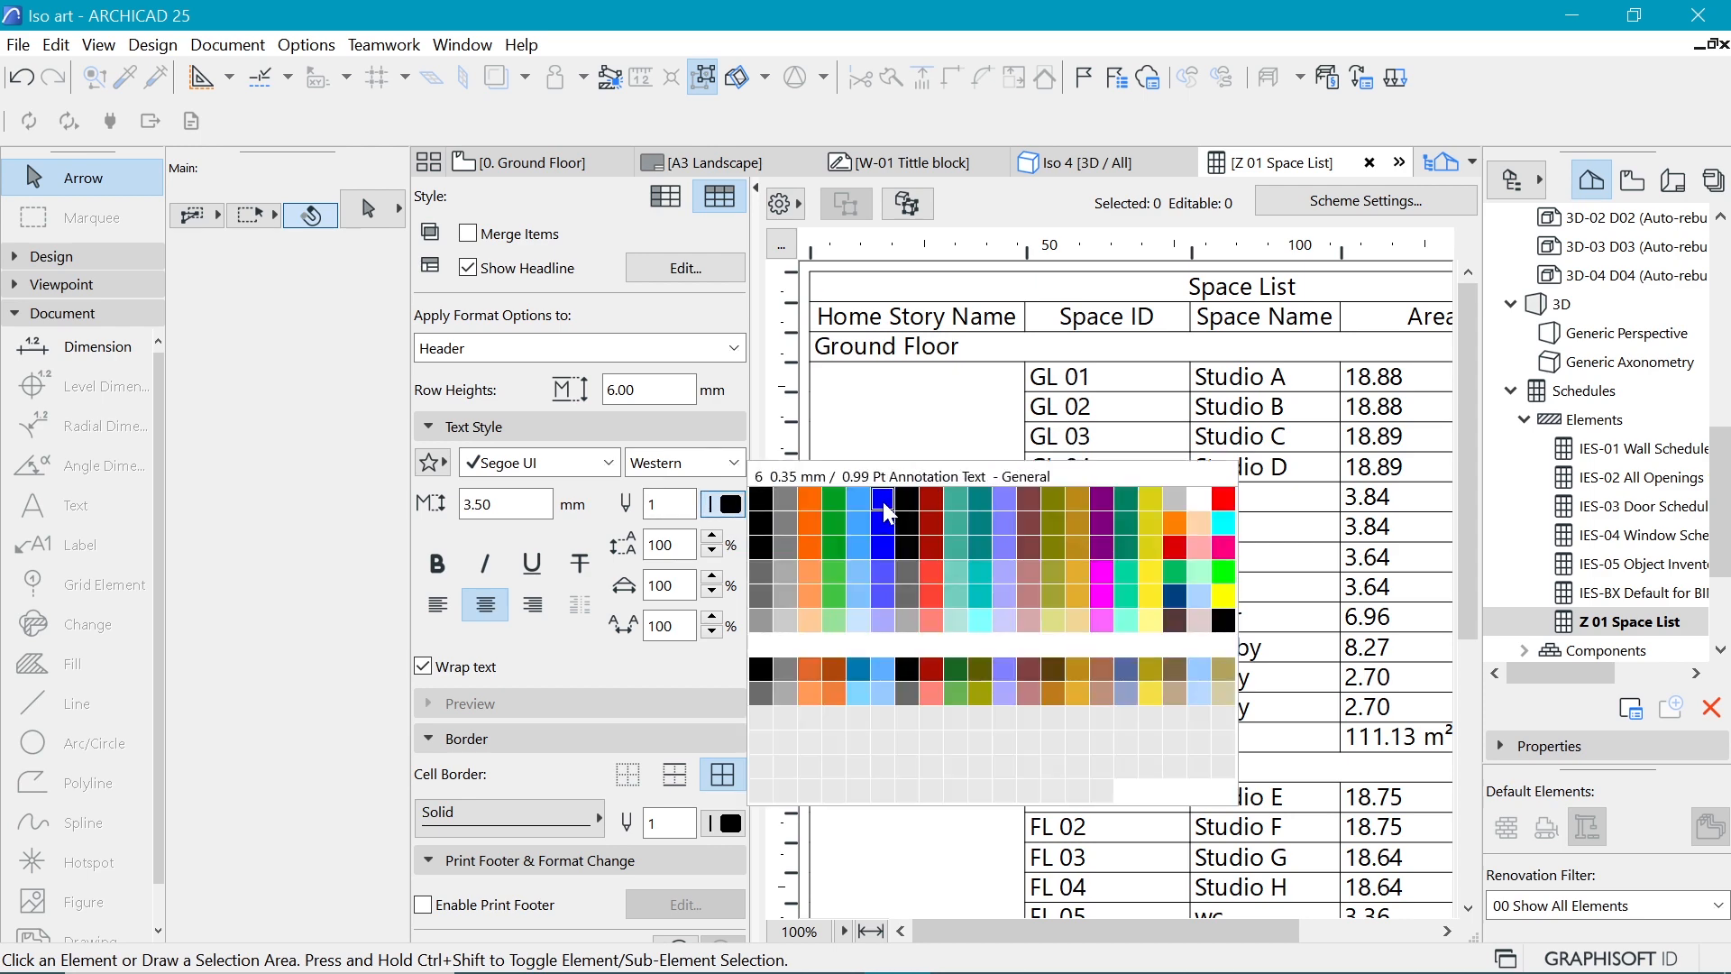
click(883, 504)
click(729, 822)
click(881, 638)
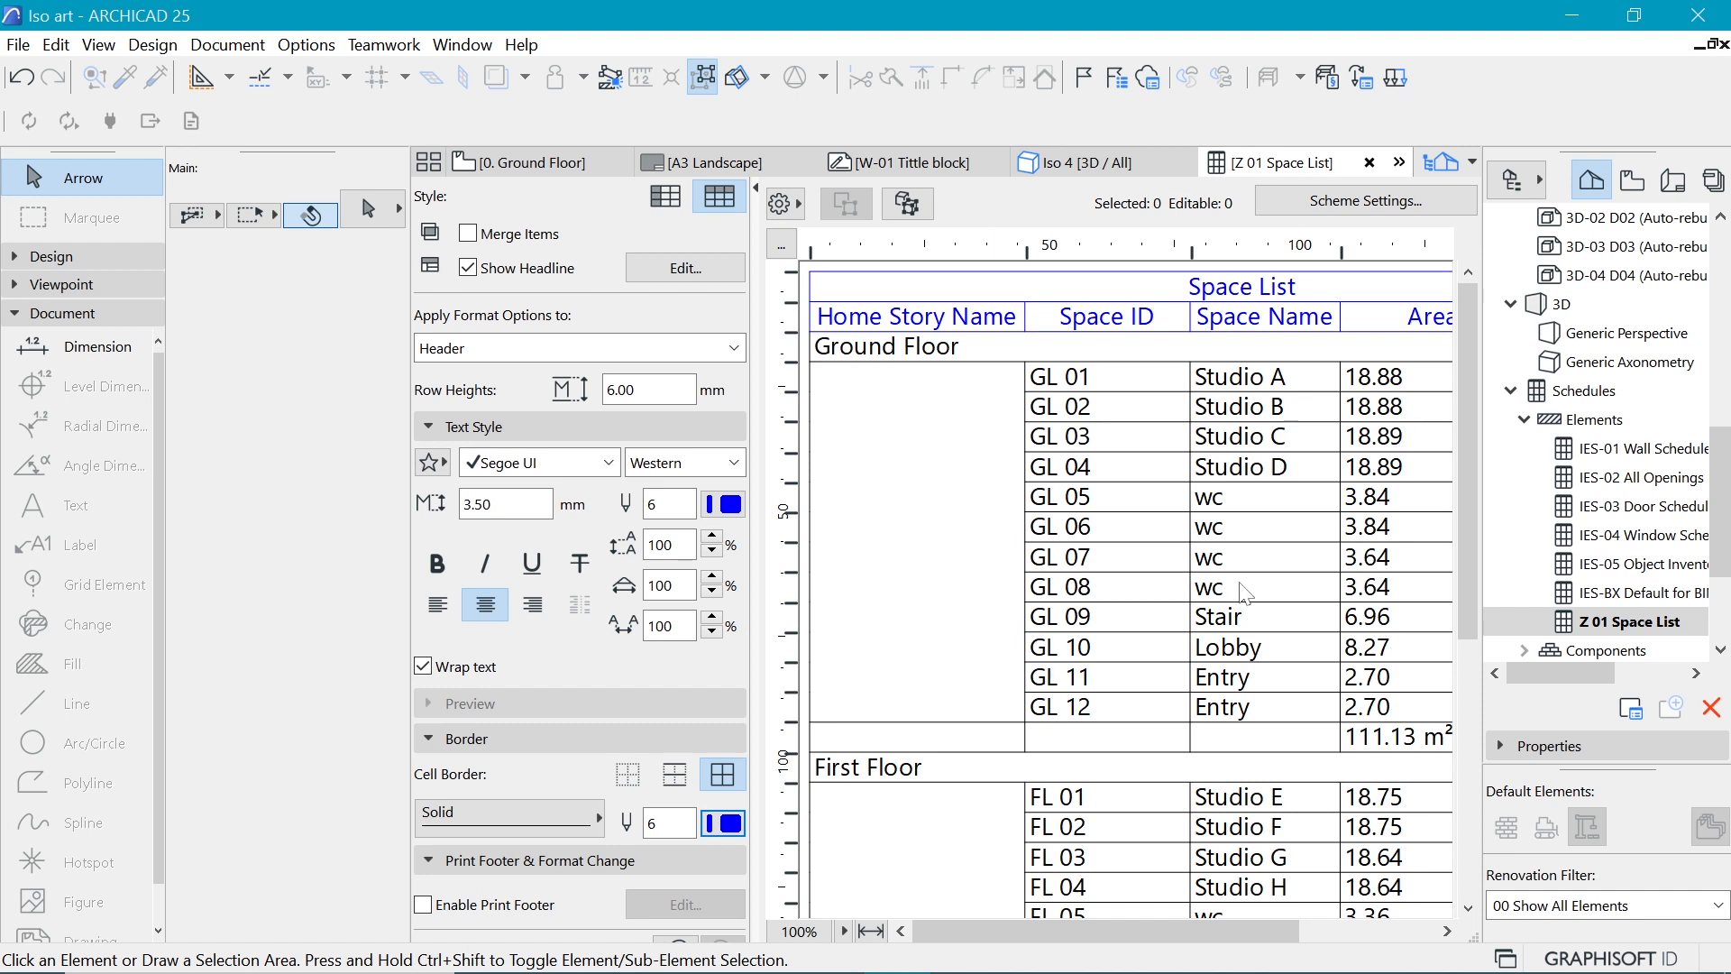
Step: Set the text pen and cell border pen of the entire schedule to blue pen 6
click(965, 407)
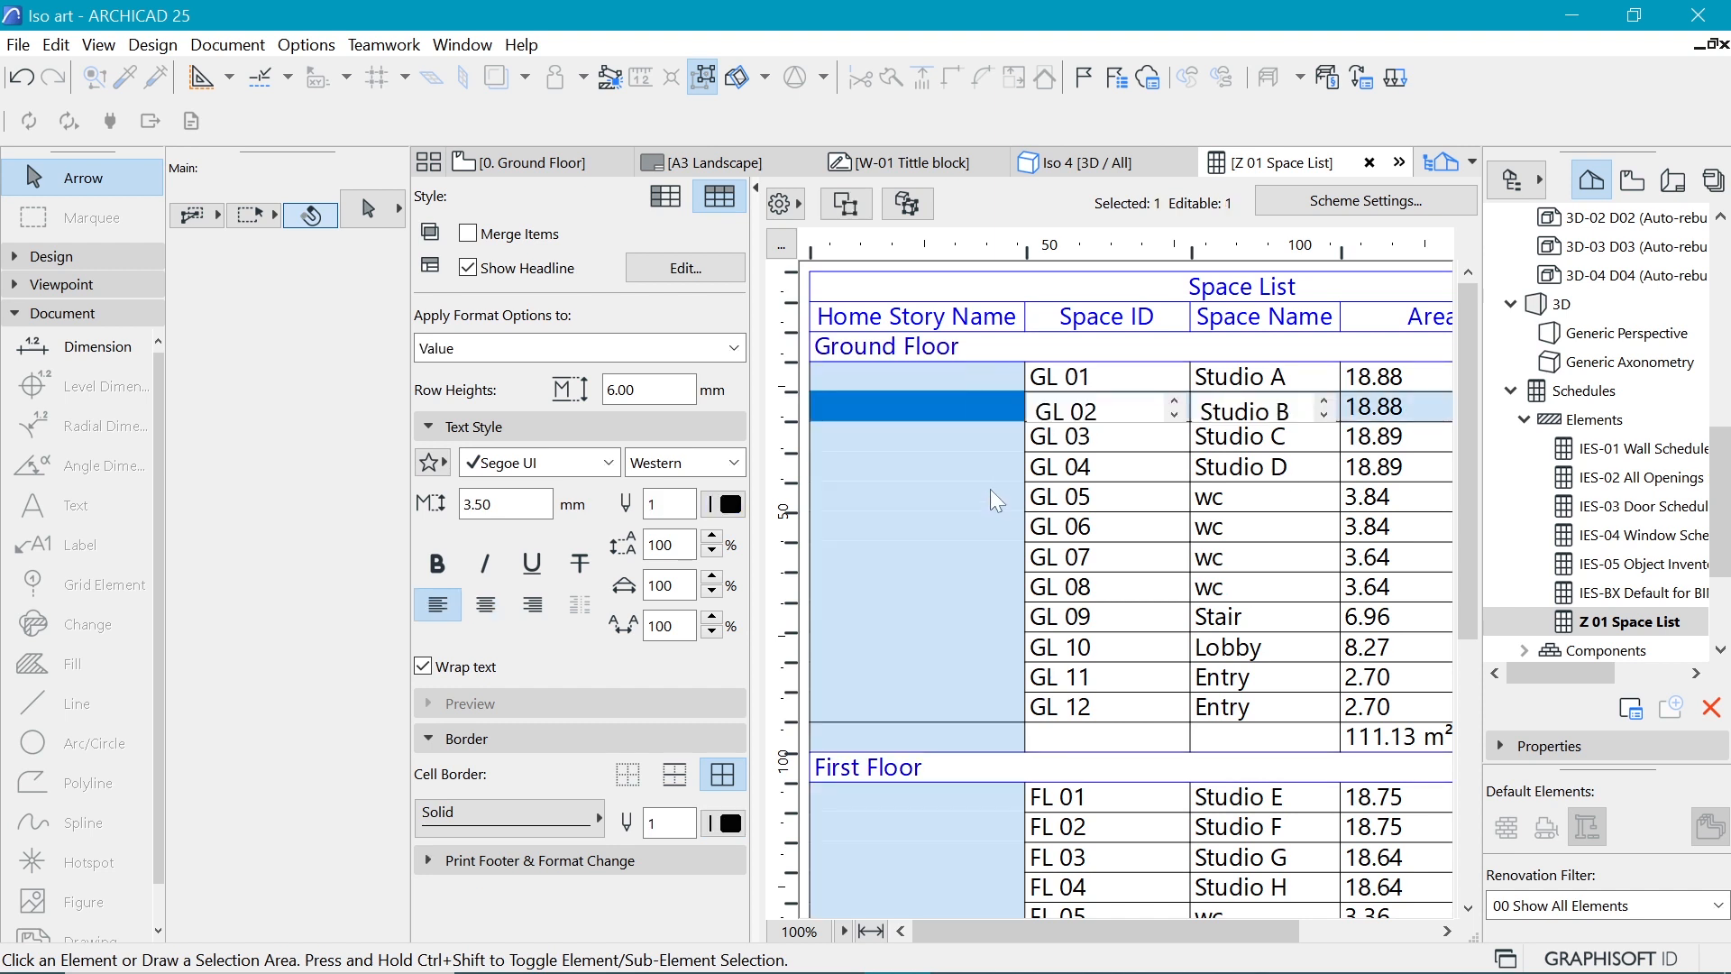
click(734, 350)
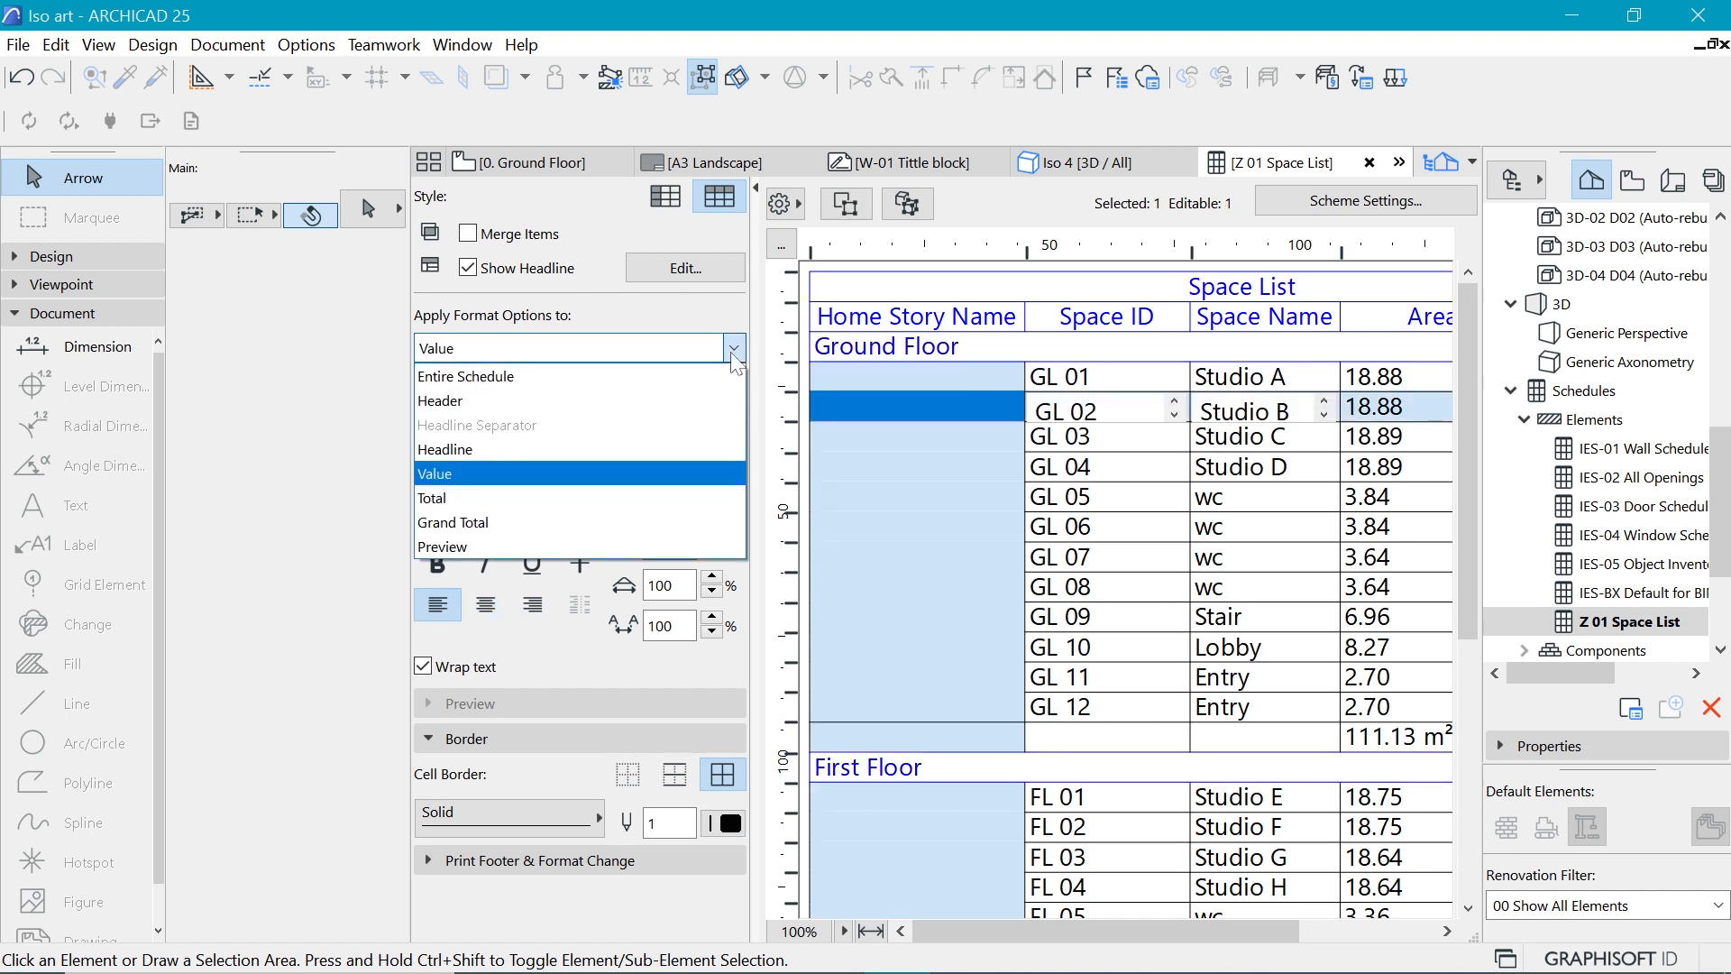
click(571, 376)
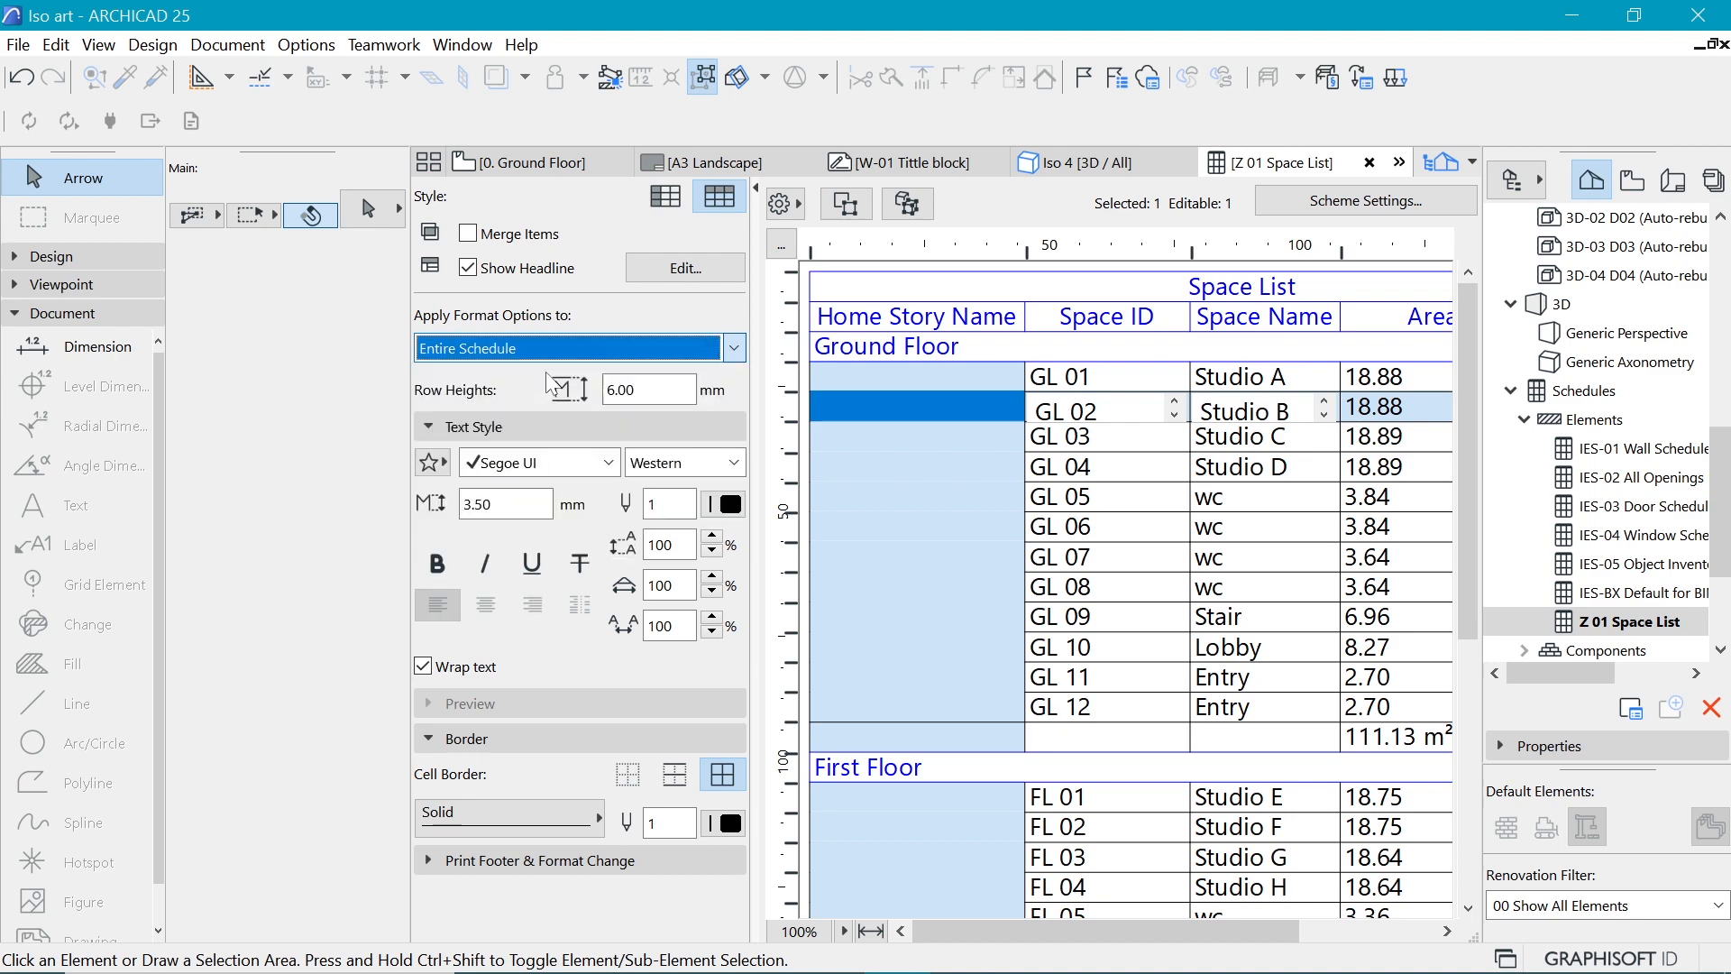
click(726, 505)
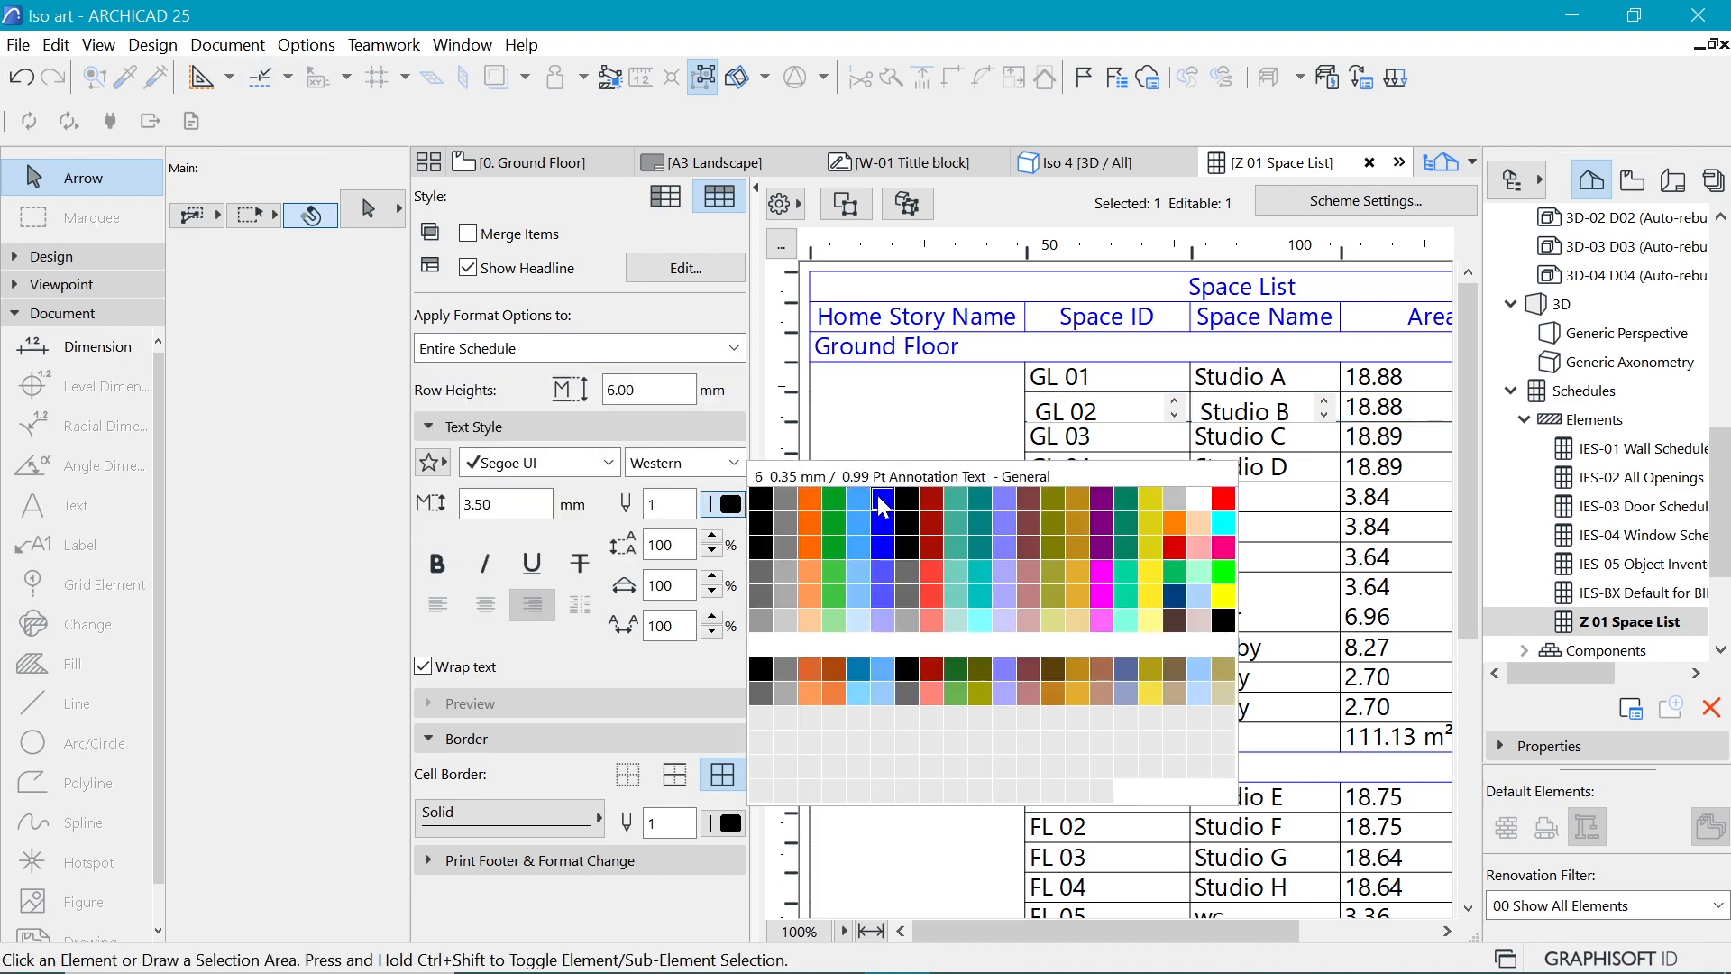
click(882, 503)
click(725, 822)
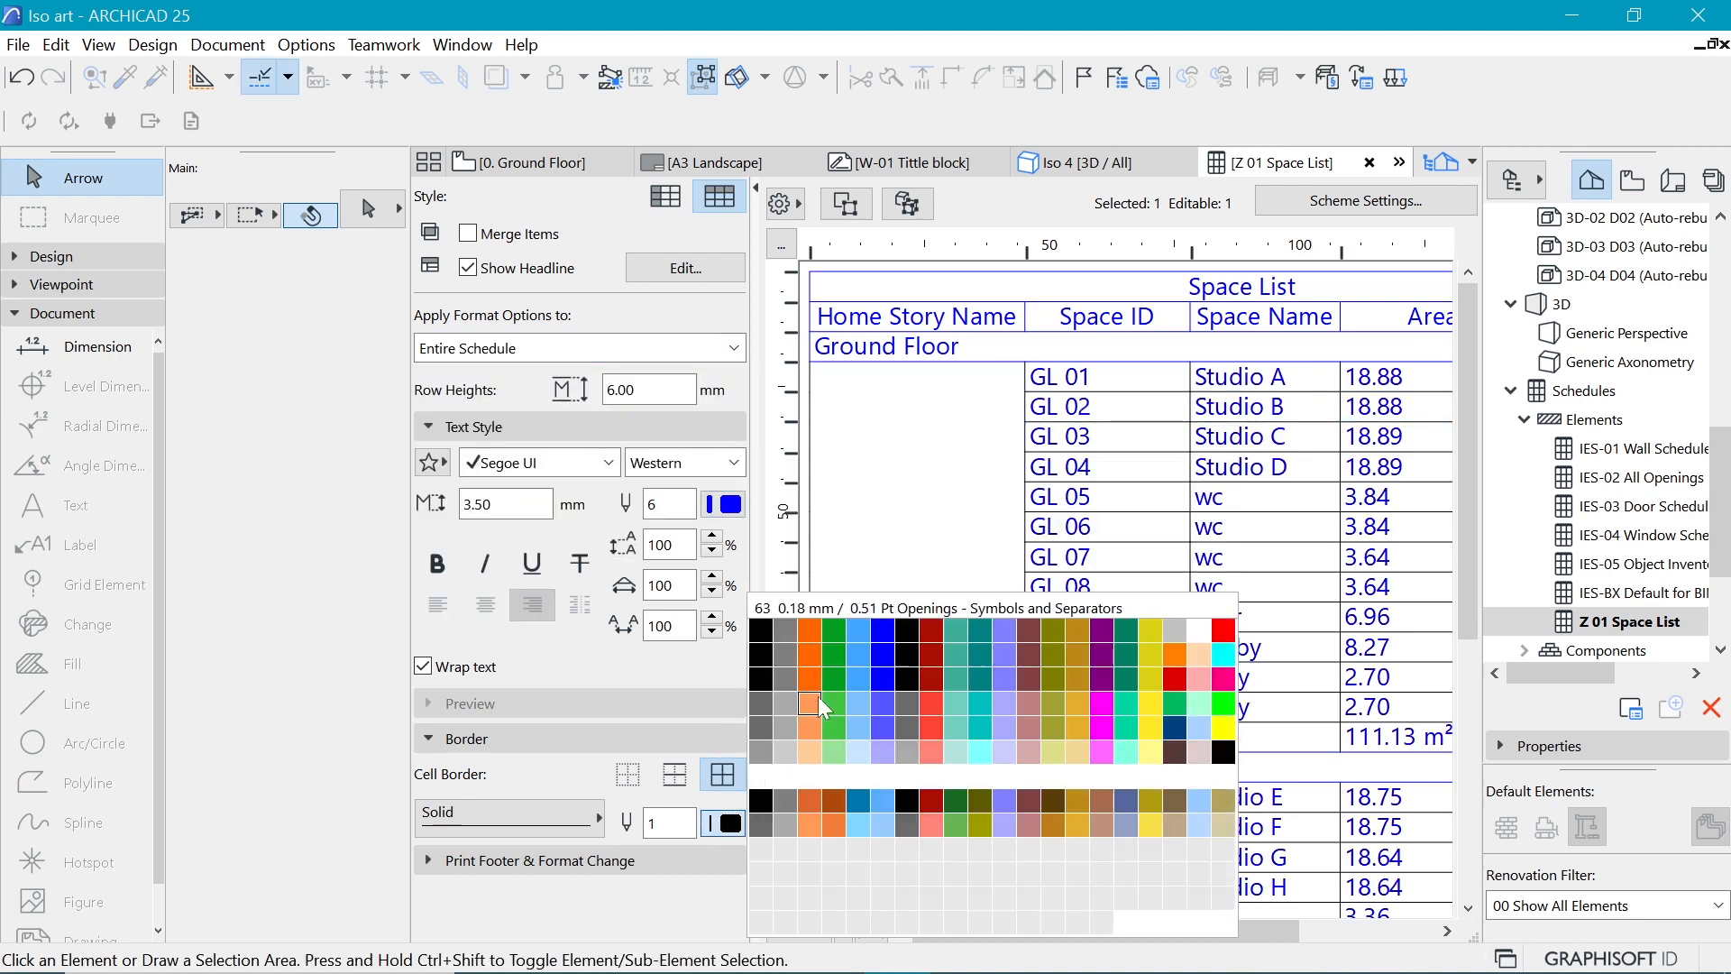
click(882, 629)
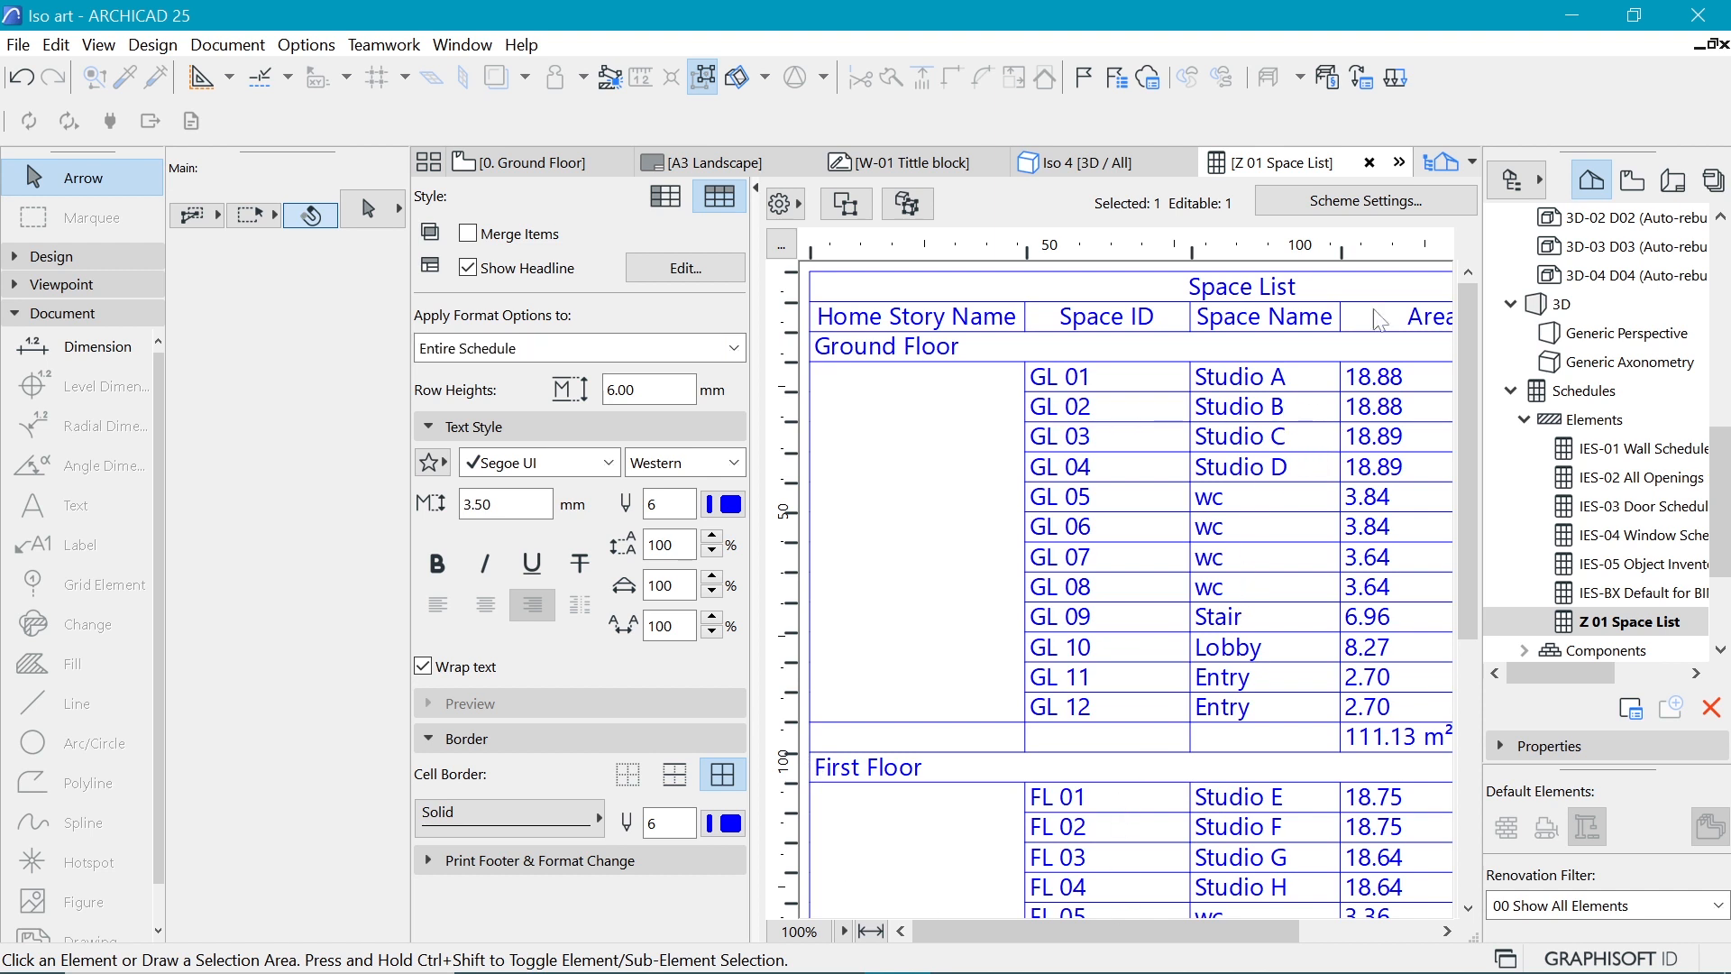
Step: Add a Home Story = 0. Ground Floor criterion to the Z 01 Space List scheme
click(1341, 202)
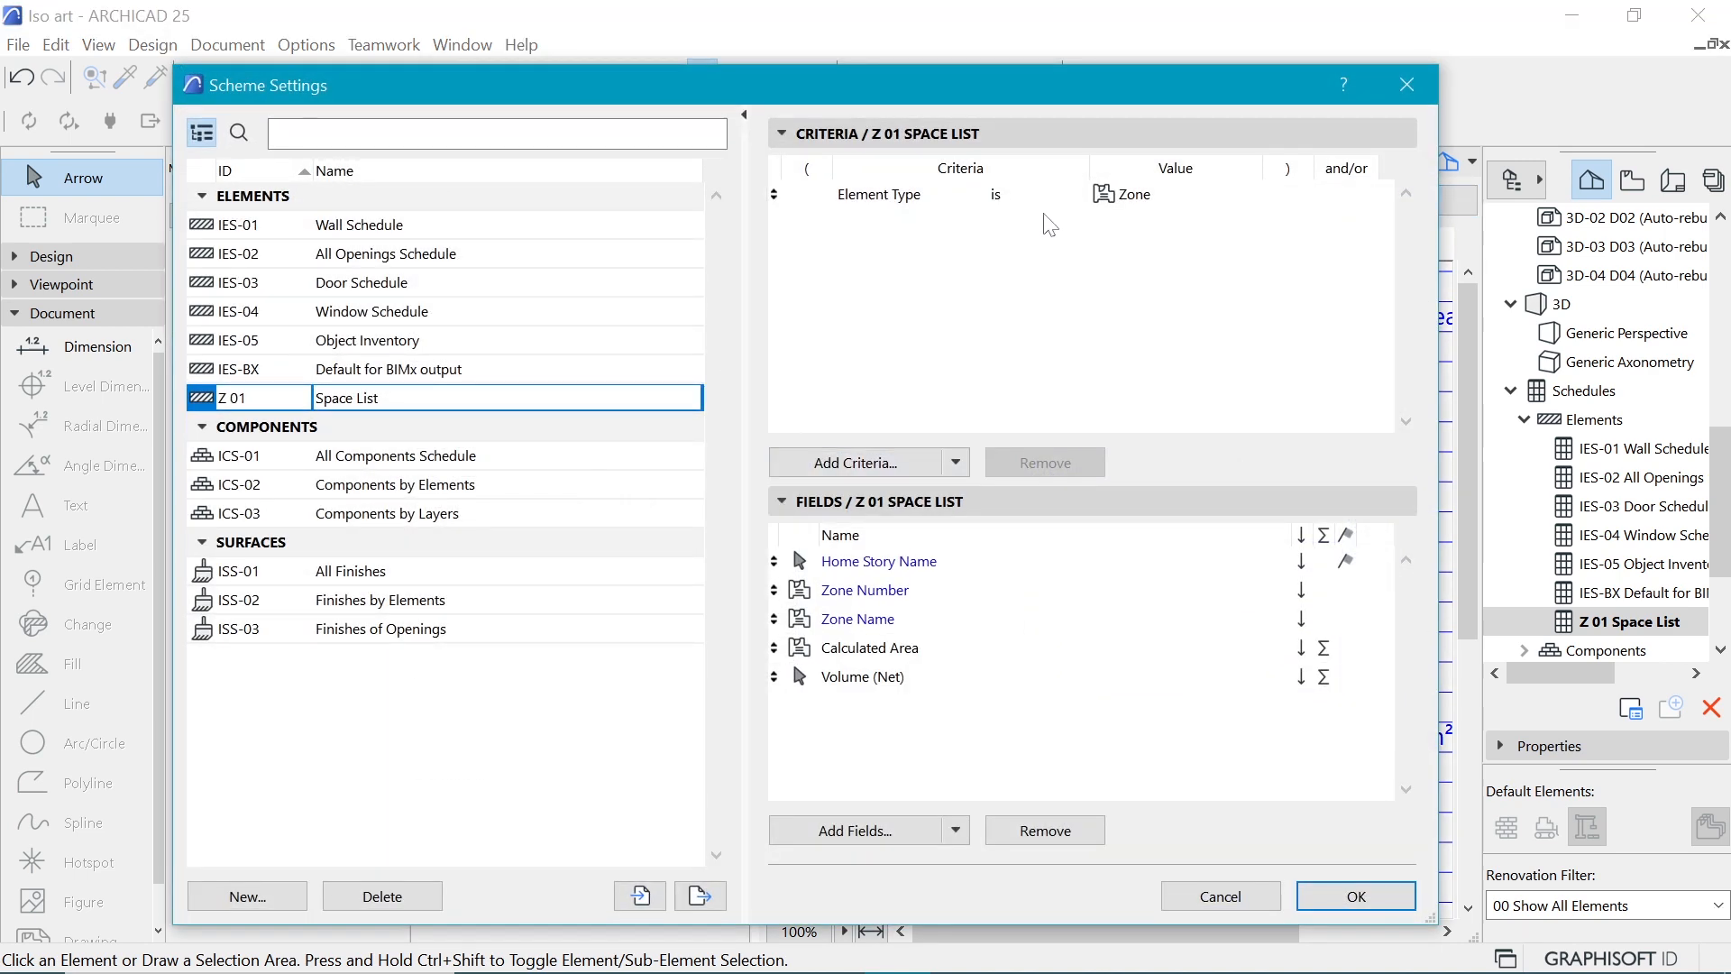
click(1116, 203)
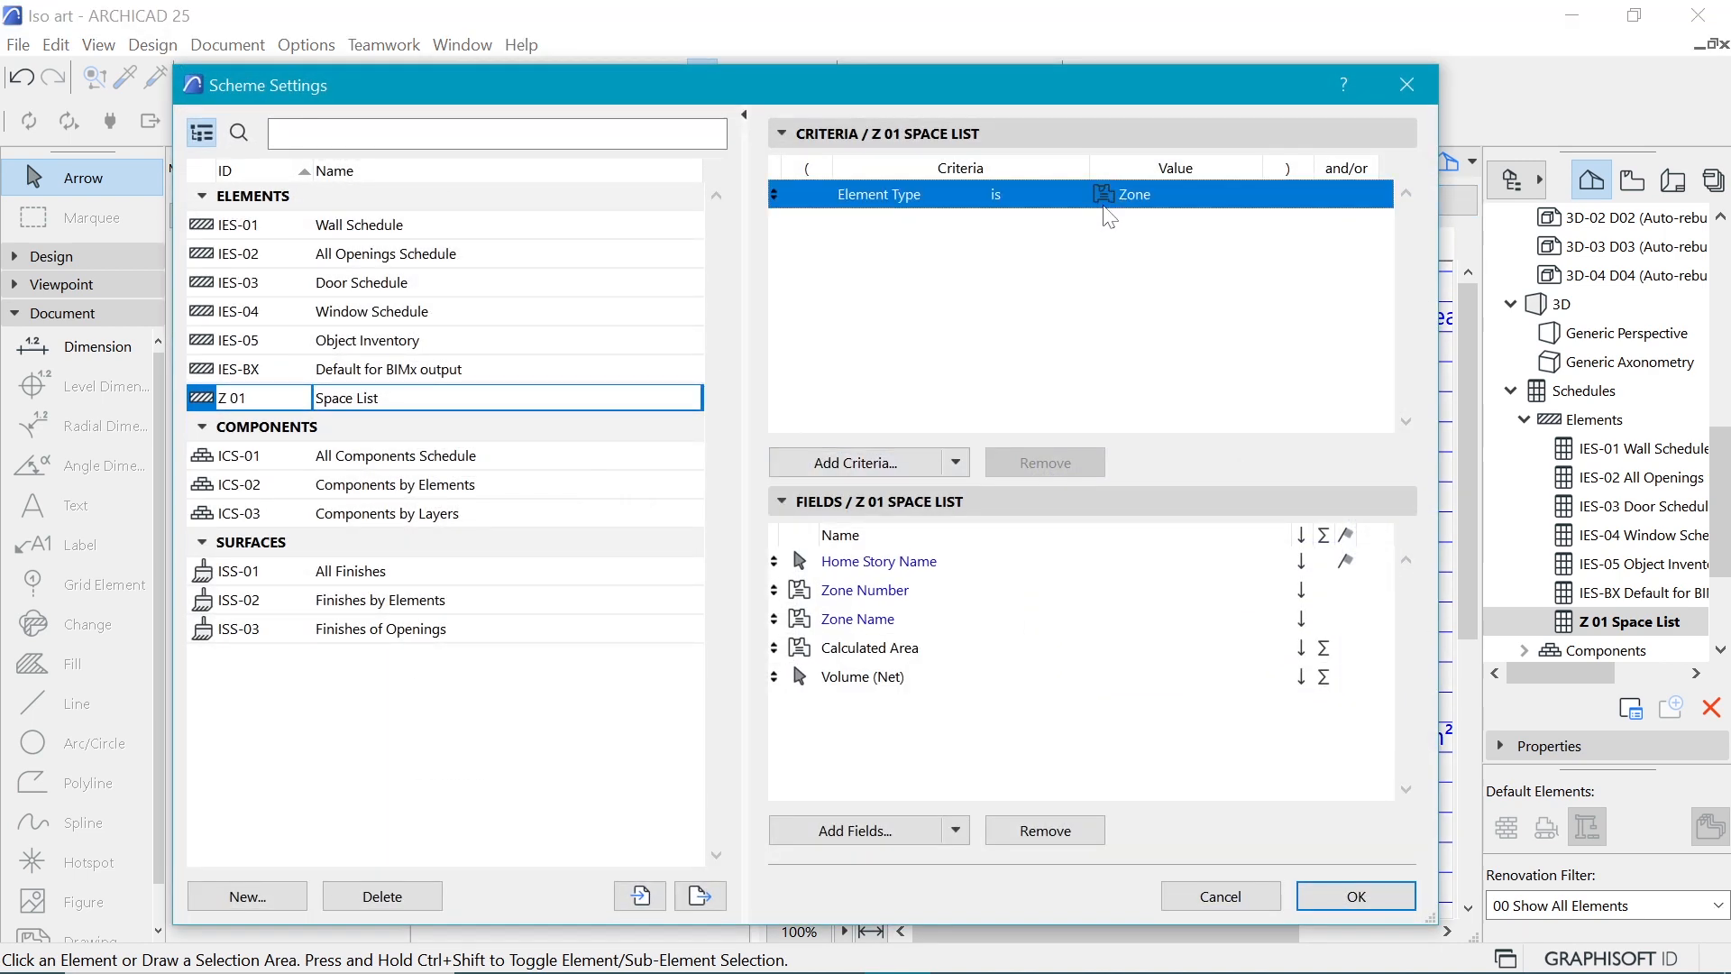
click(888, 463)
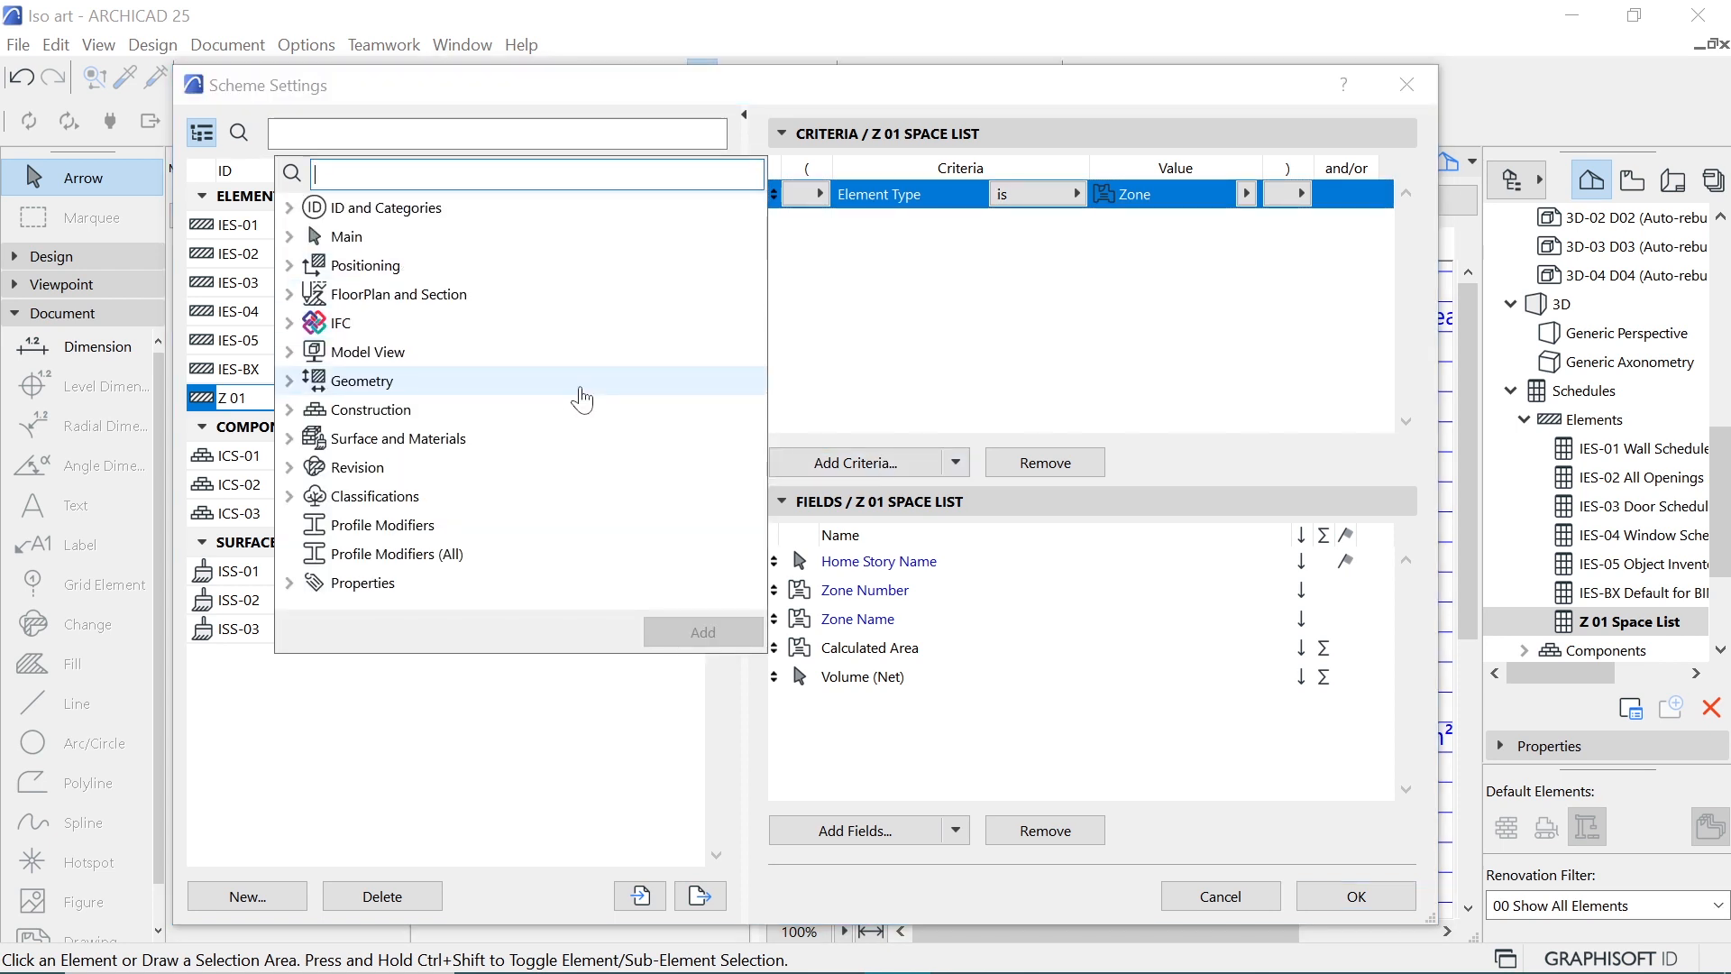
text(home s)
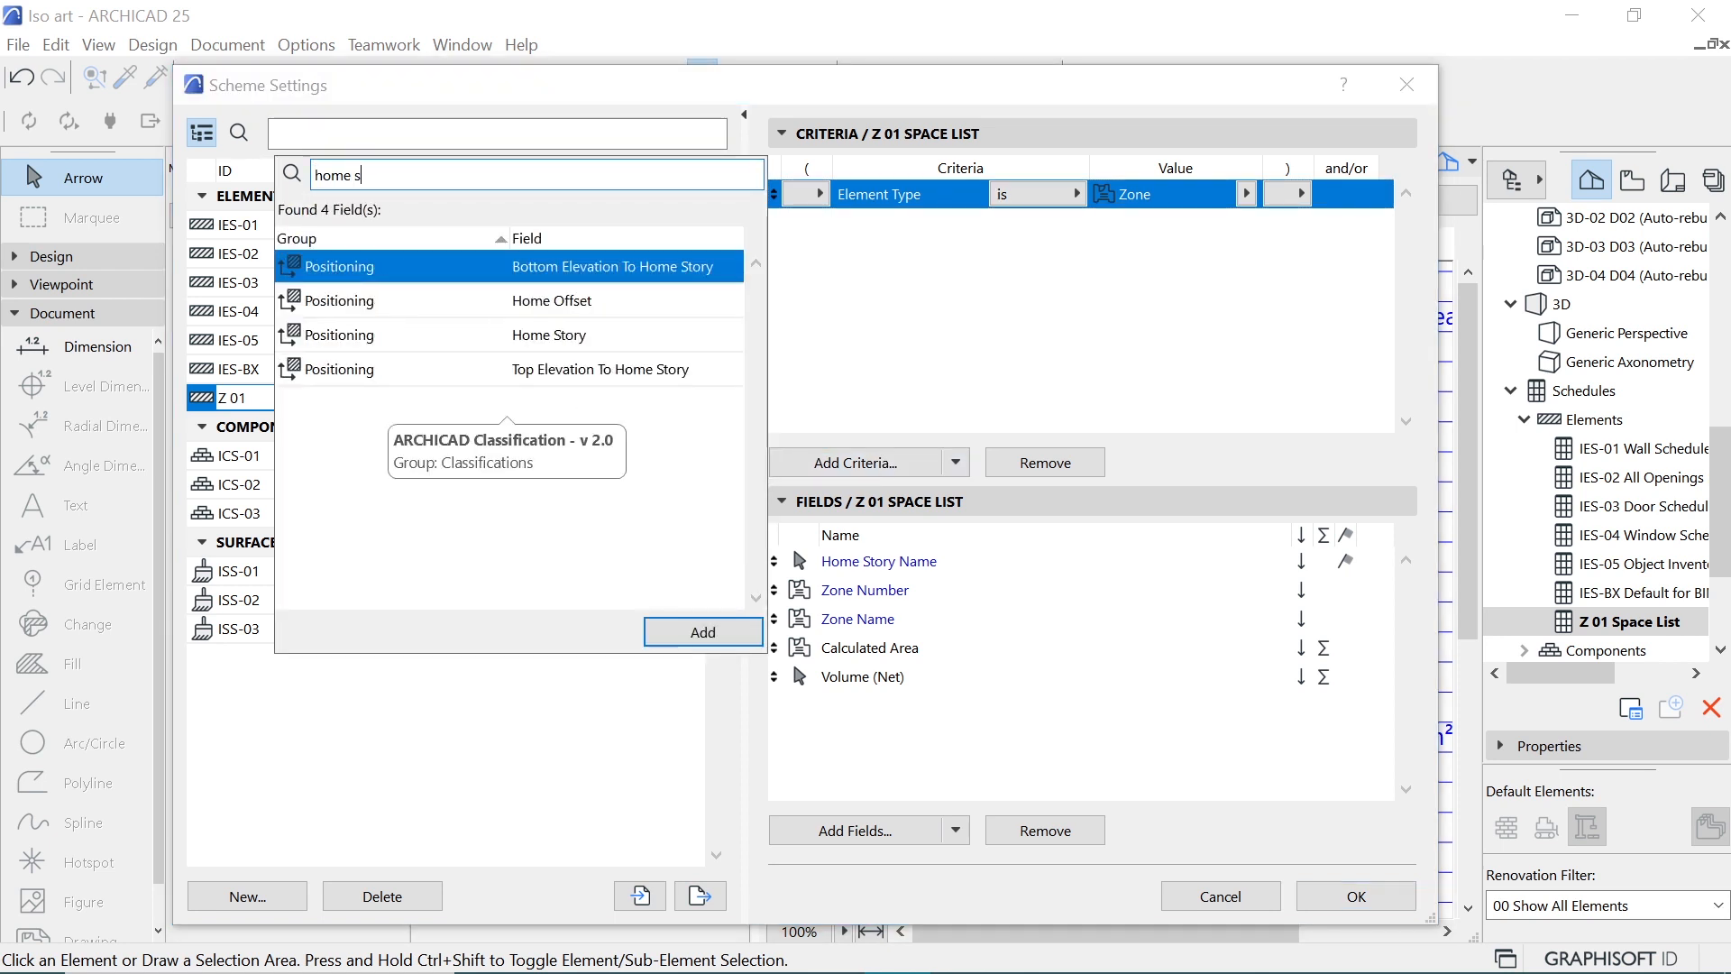
text(t)
double_click(558, 302)
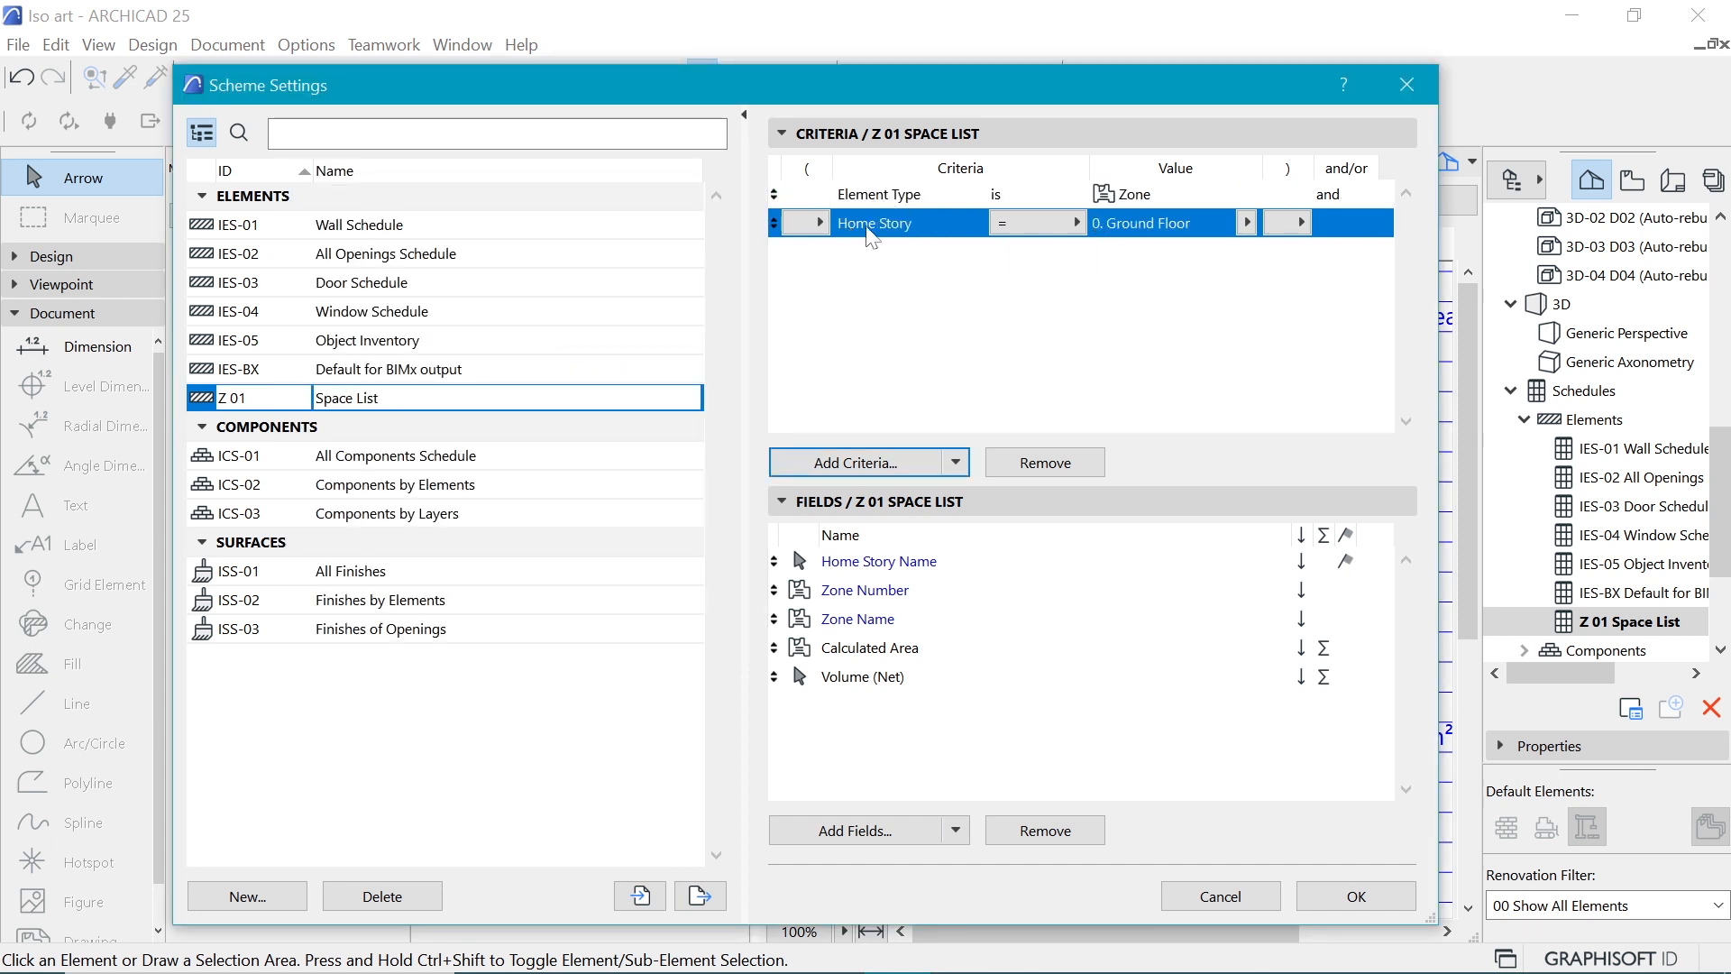
click(1377, 898)
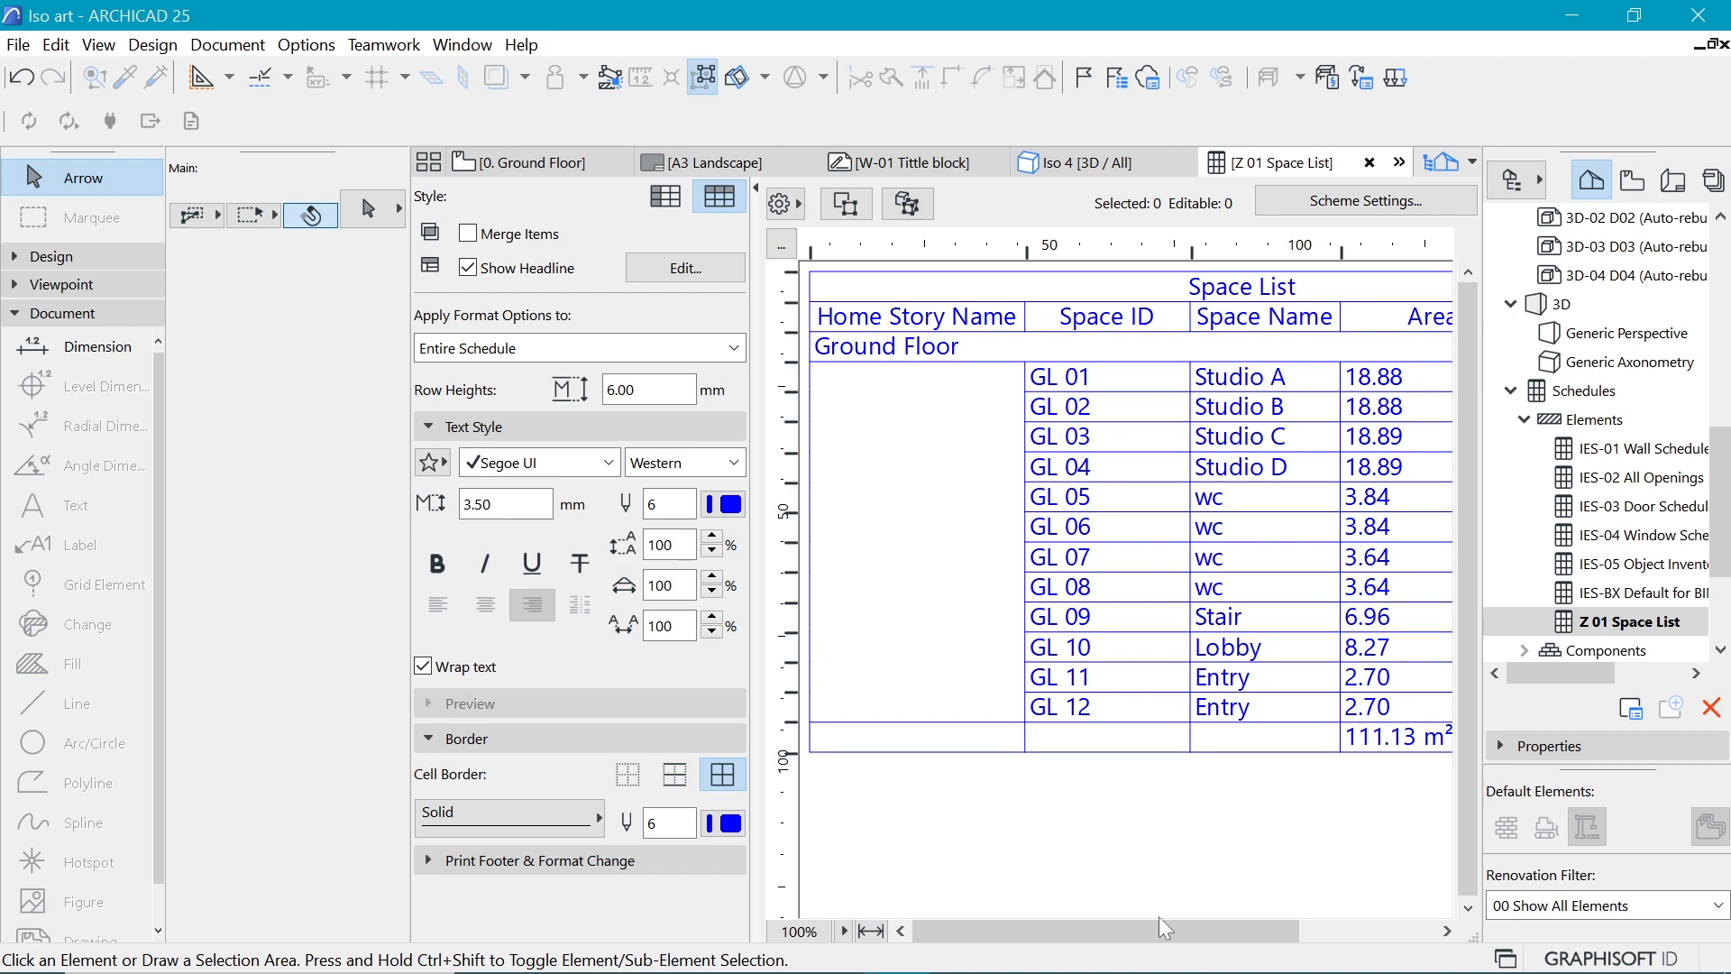
Step: Make the schedule's Grand Total text bold and set its row height to 12 mm
click(1418, 931)
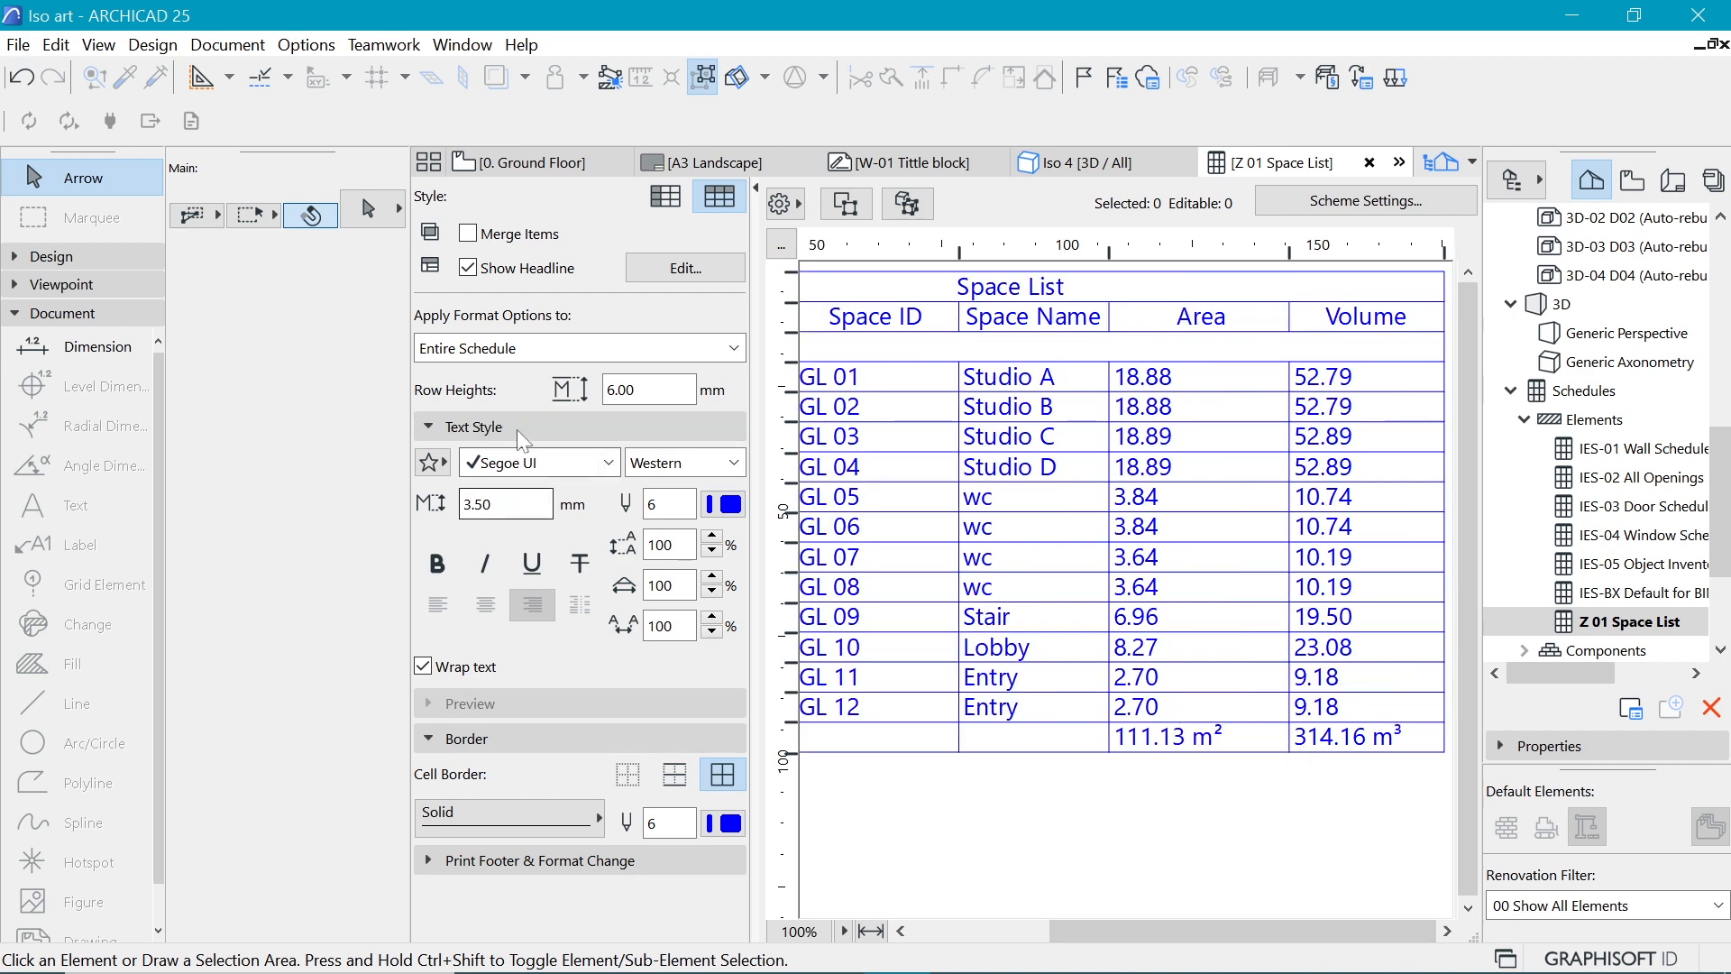
click(559, 351)
click(515, 525)
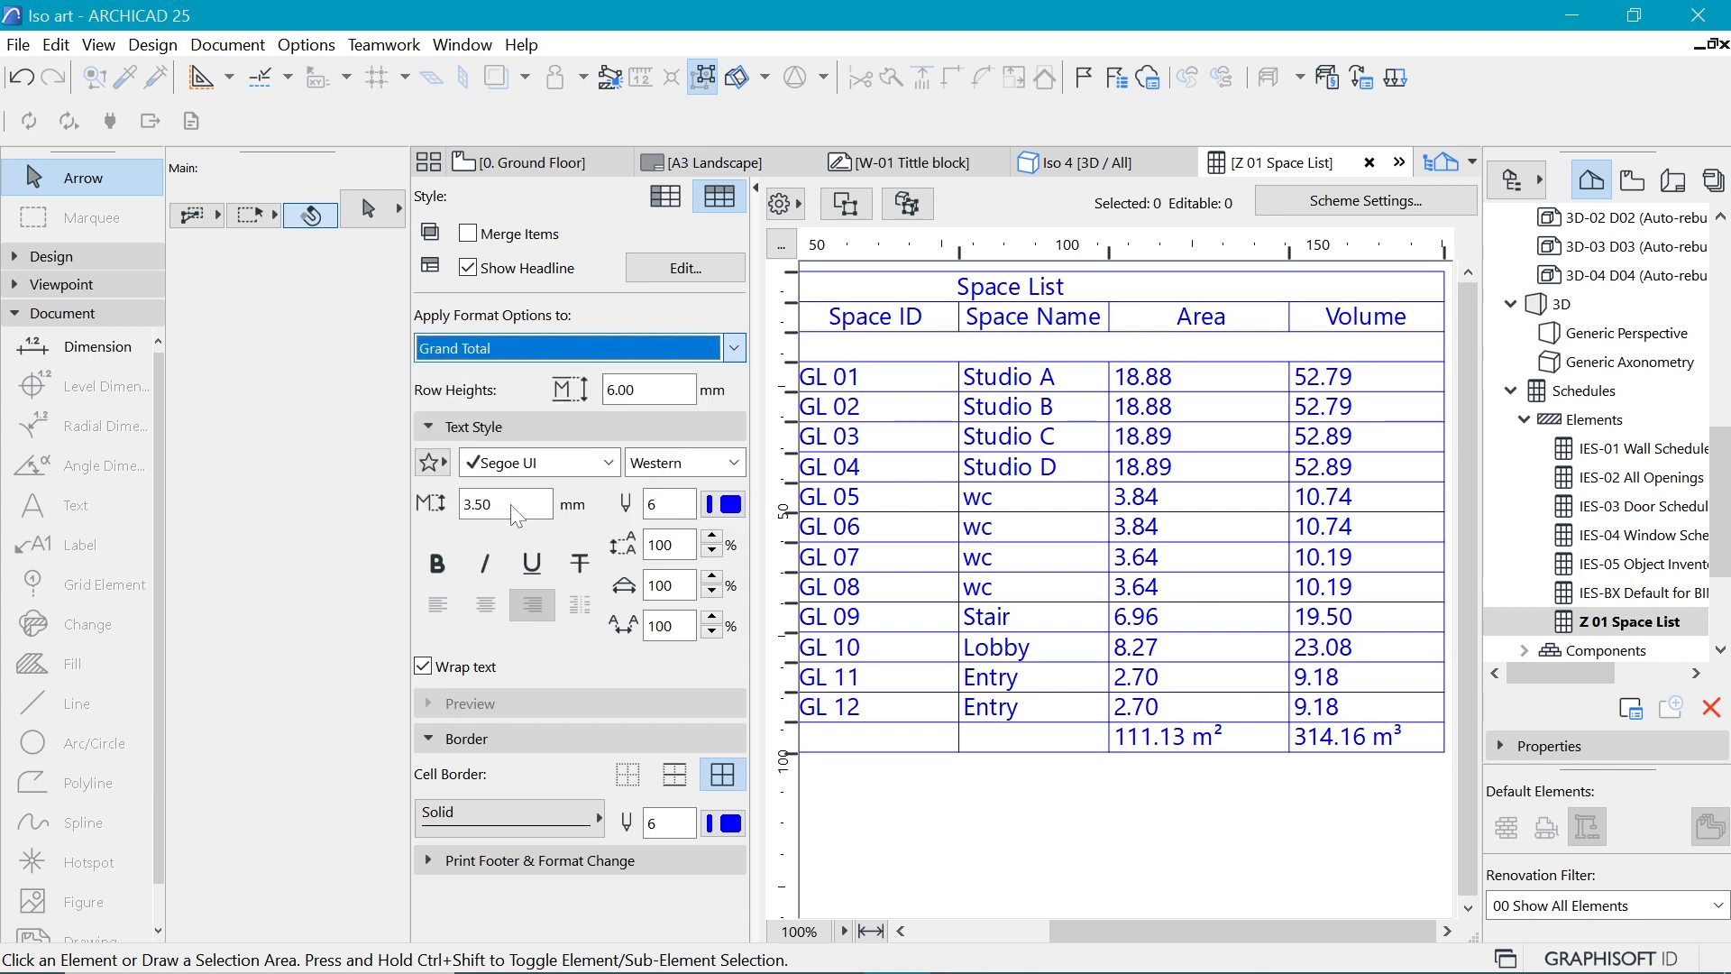
click(438, 565)
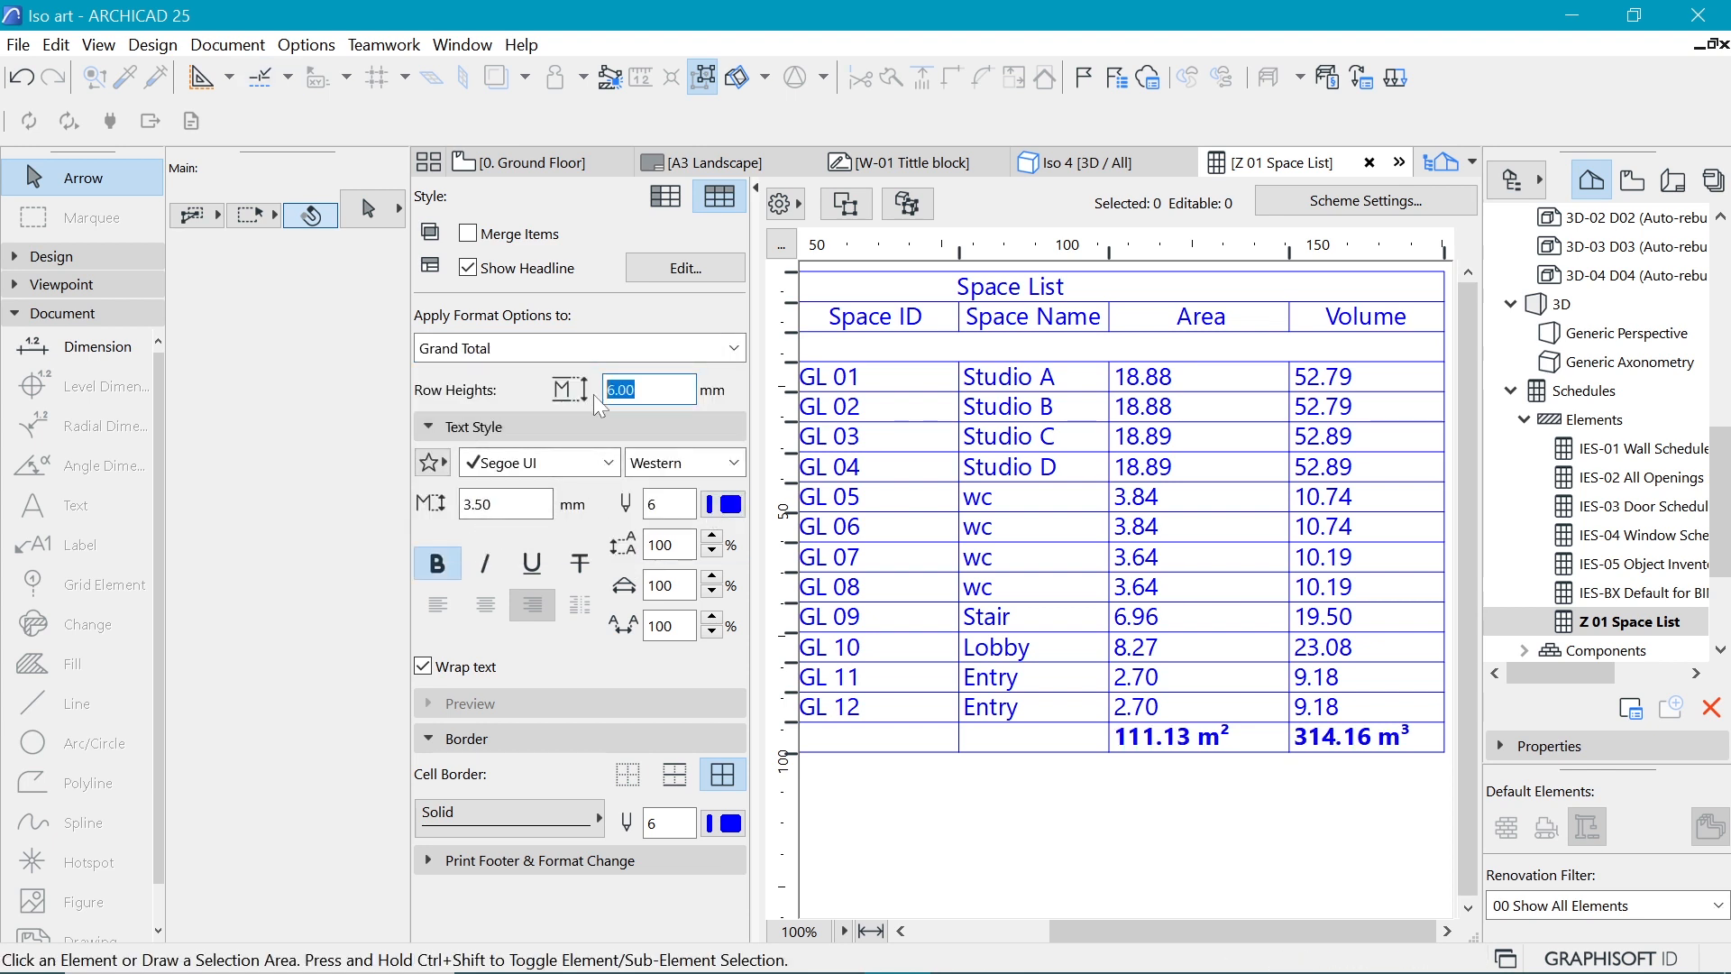
text(12)
key(Return)
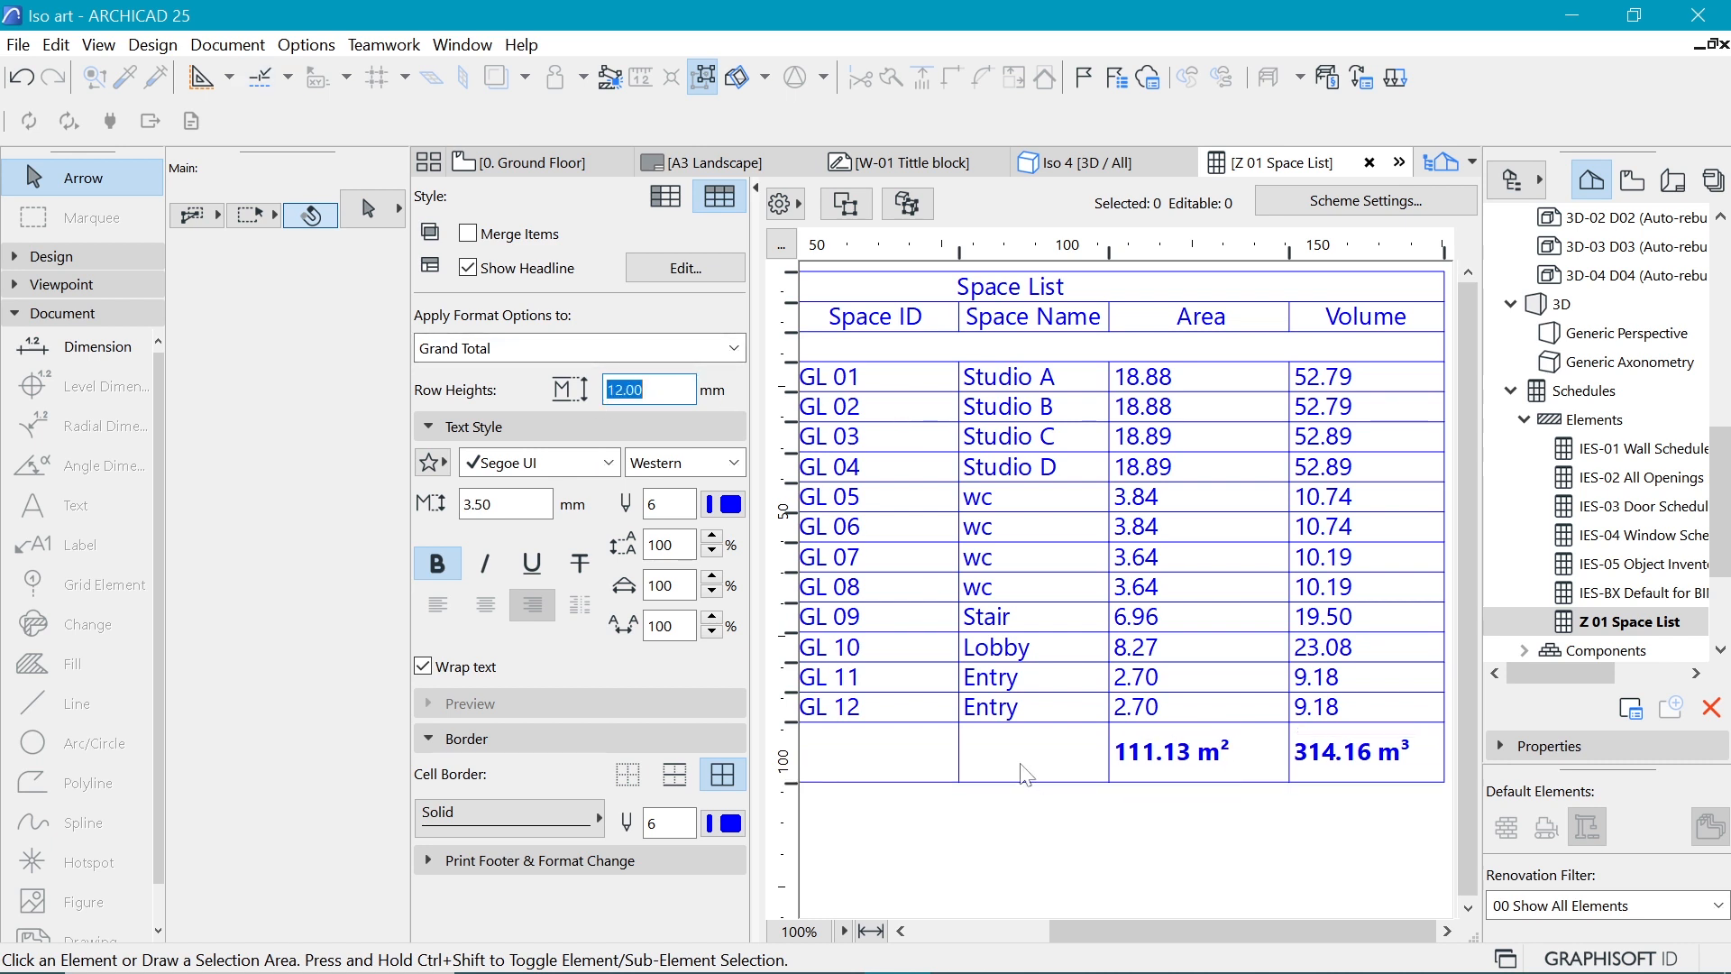
key(Escape)
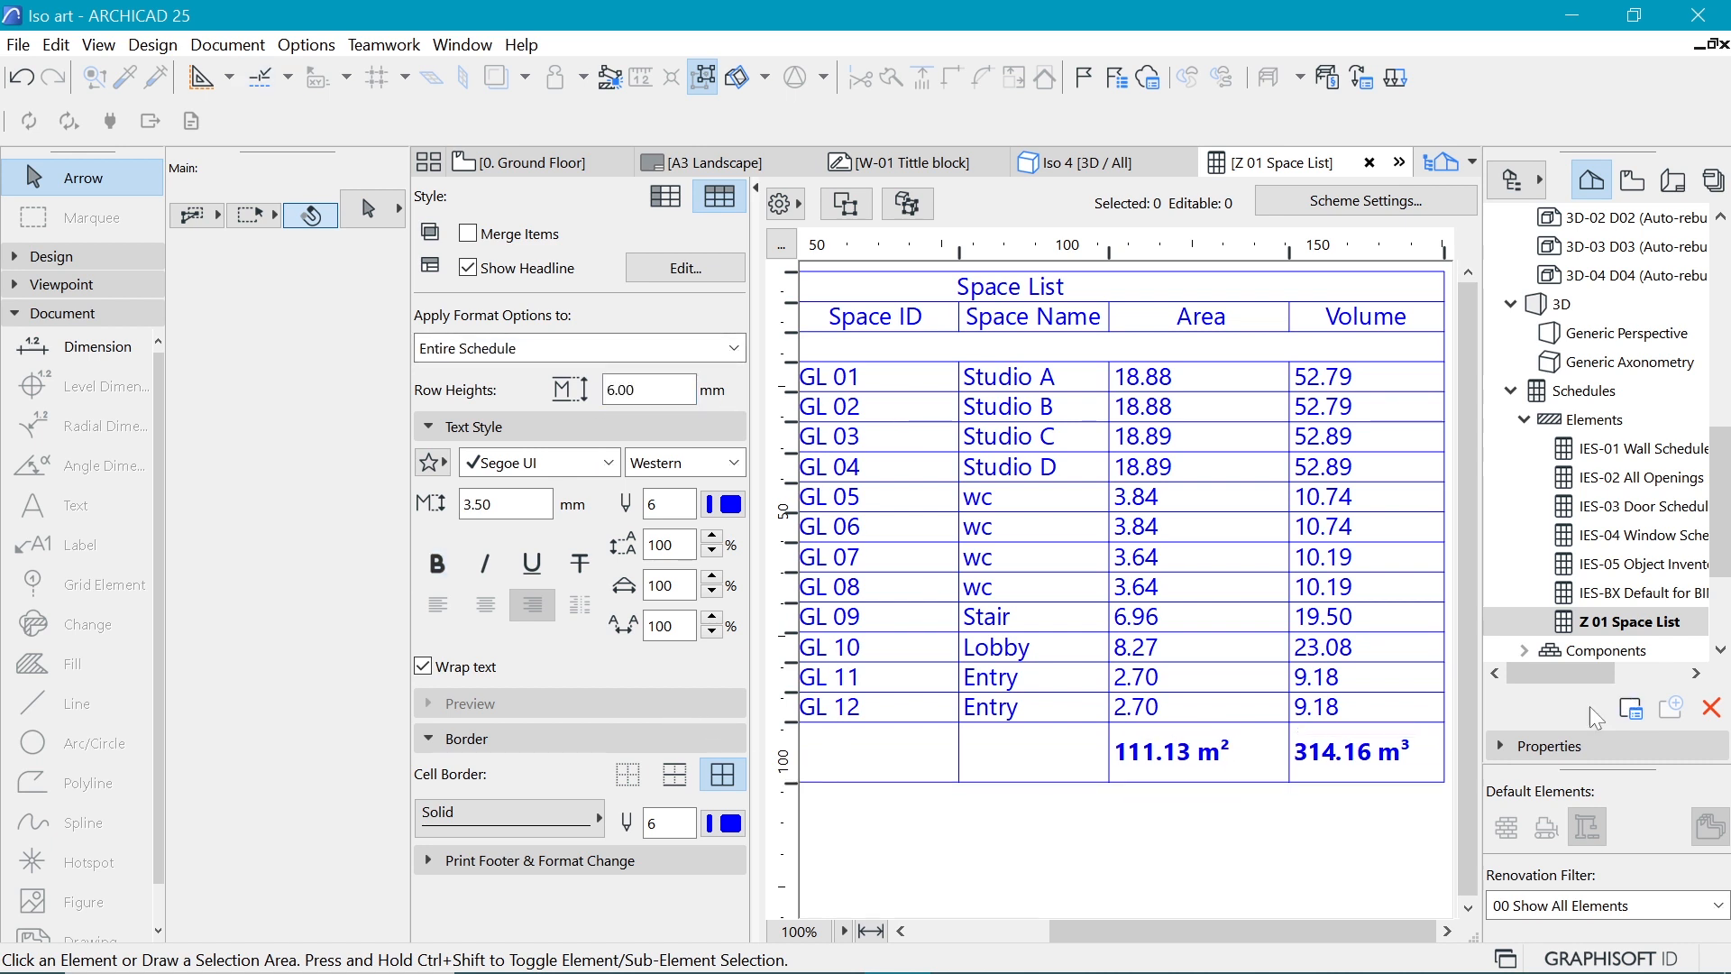
Step: Duplicate the Z 01 Space List scheme as a new schedule with ID Z 02 and name Space List 2
right_click(1628, 621)
click(1497, 696)
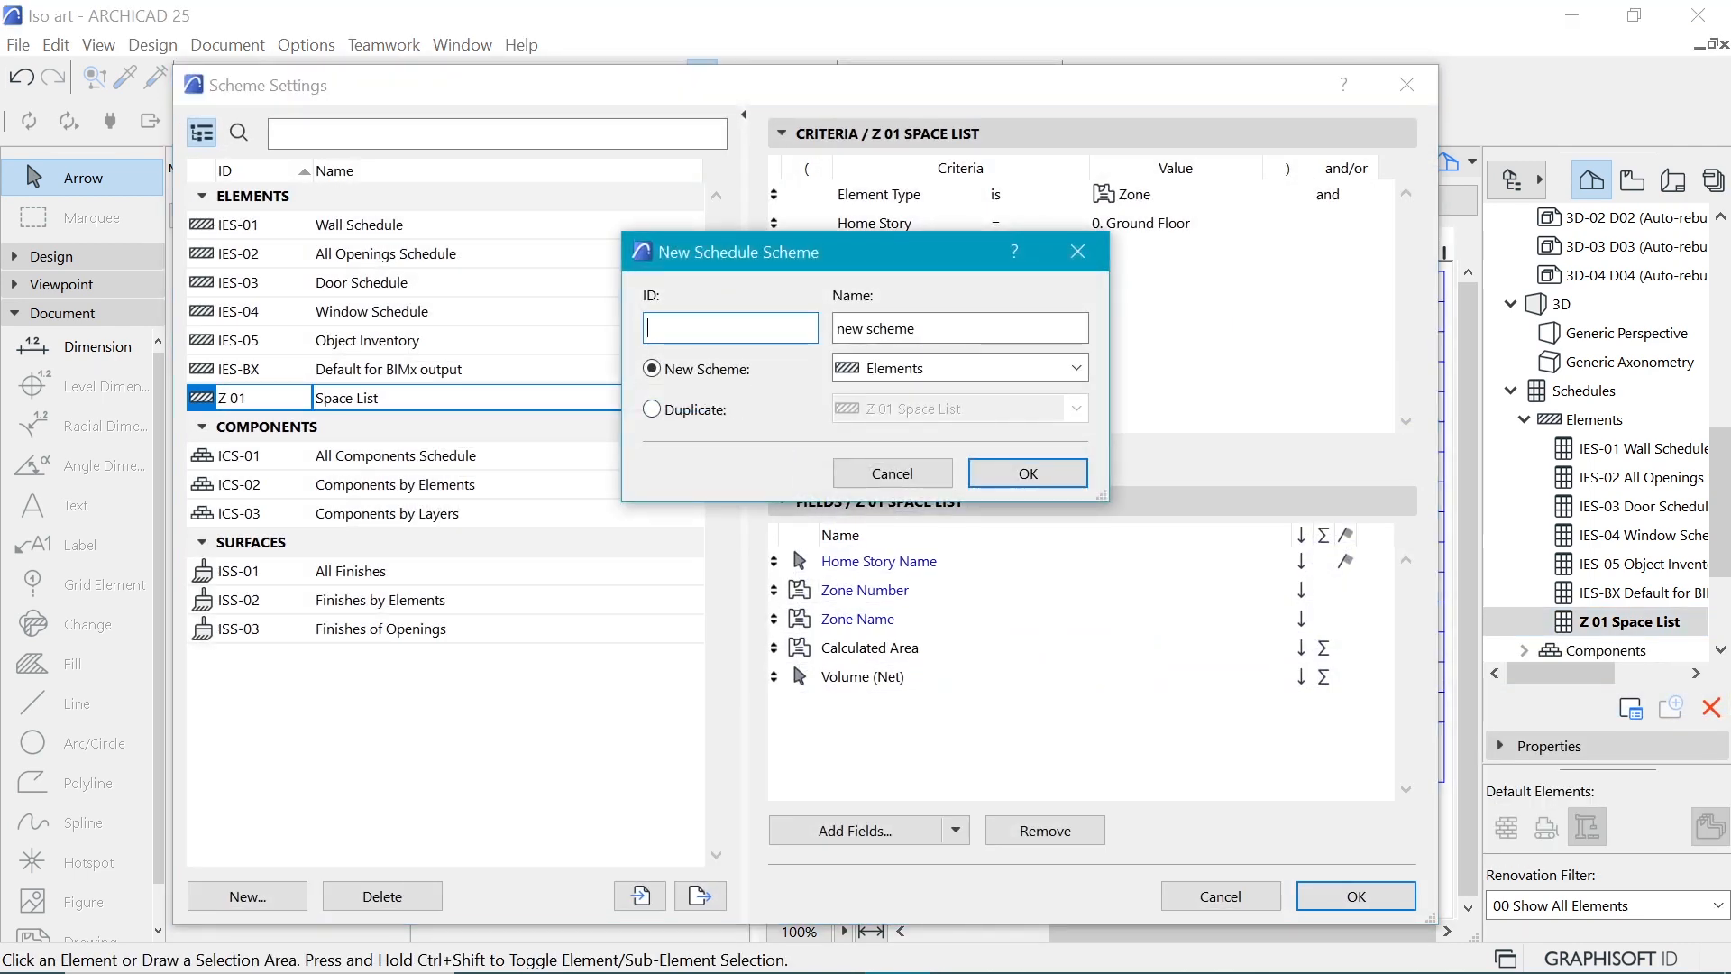
click(651, 410)
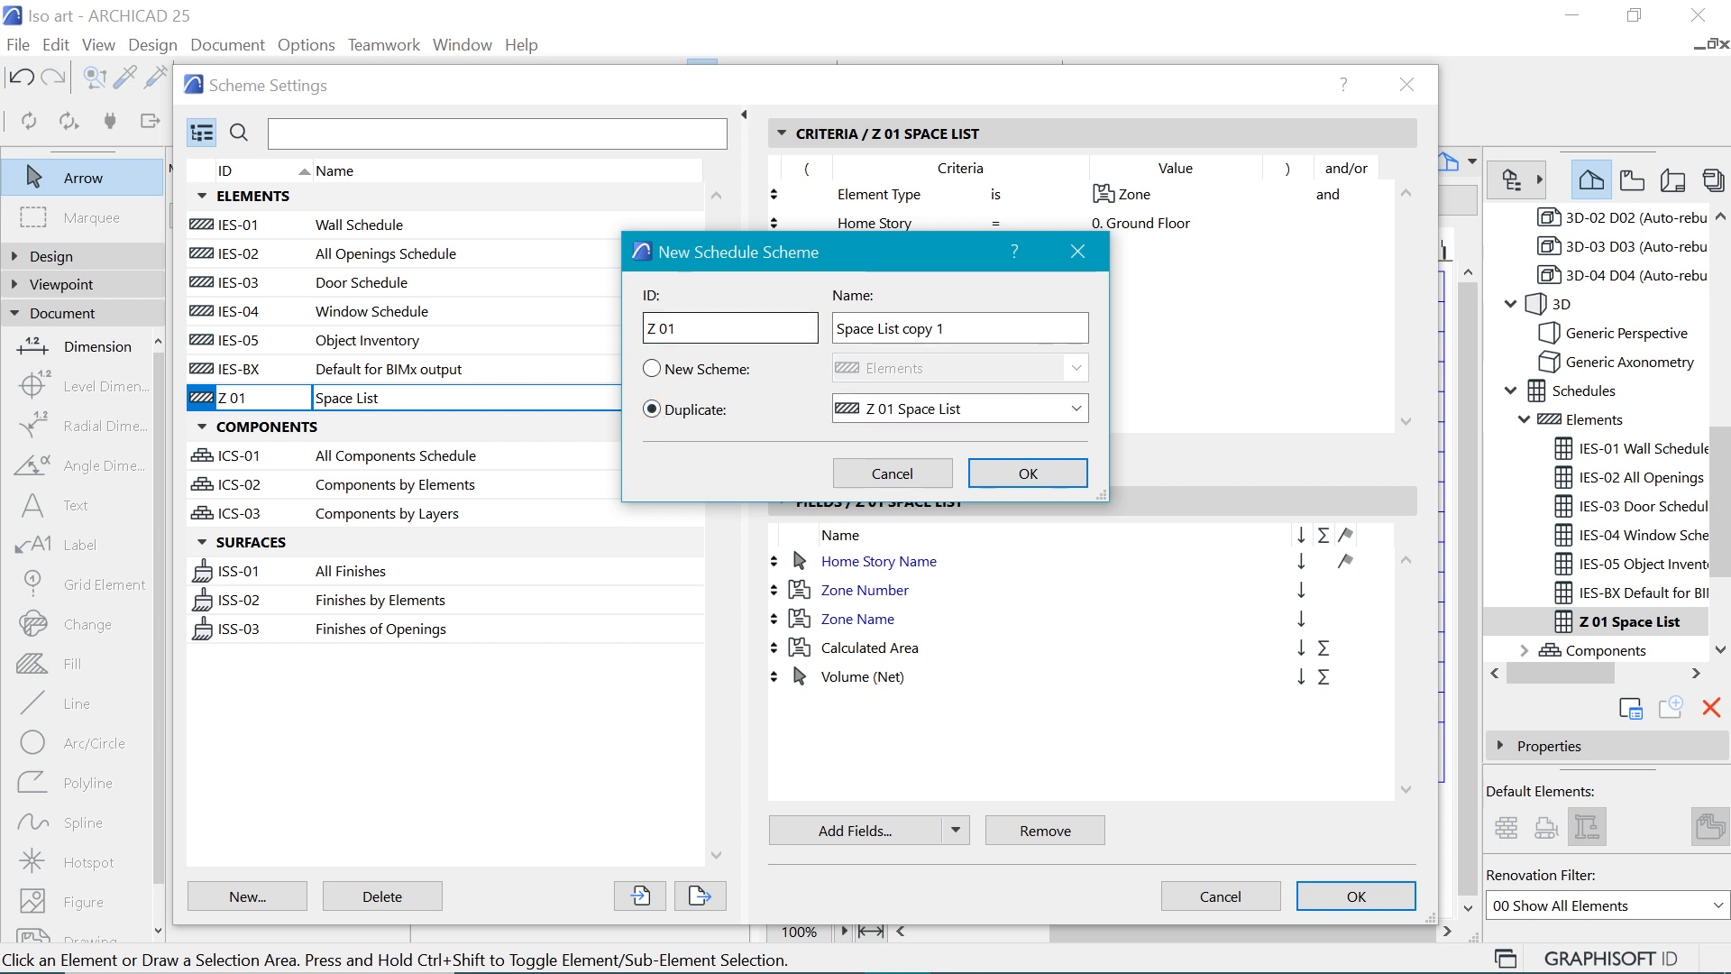
key(BackSpace)
text(2)
key(Tab)
key(End)
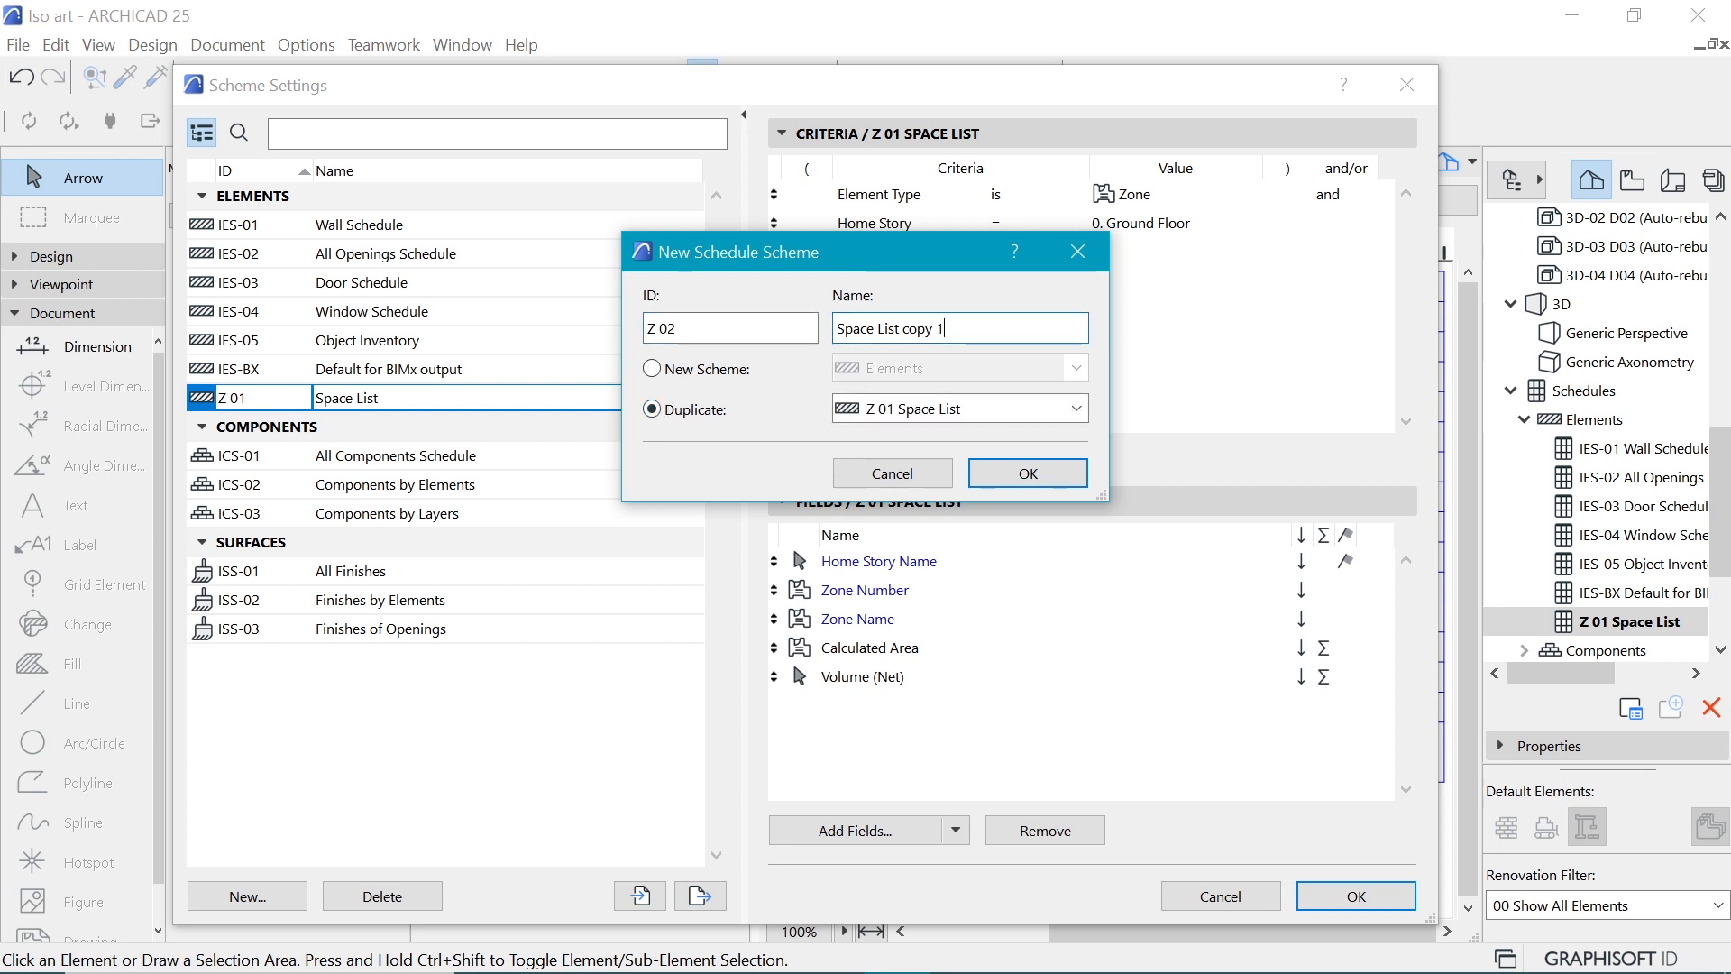
key(ctrl+shift+Left)
key(ctrl+shift+Left)
text(2)
click(1040, 483)
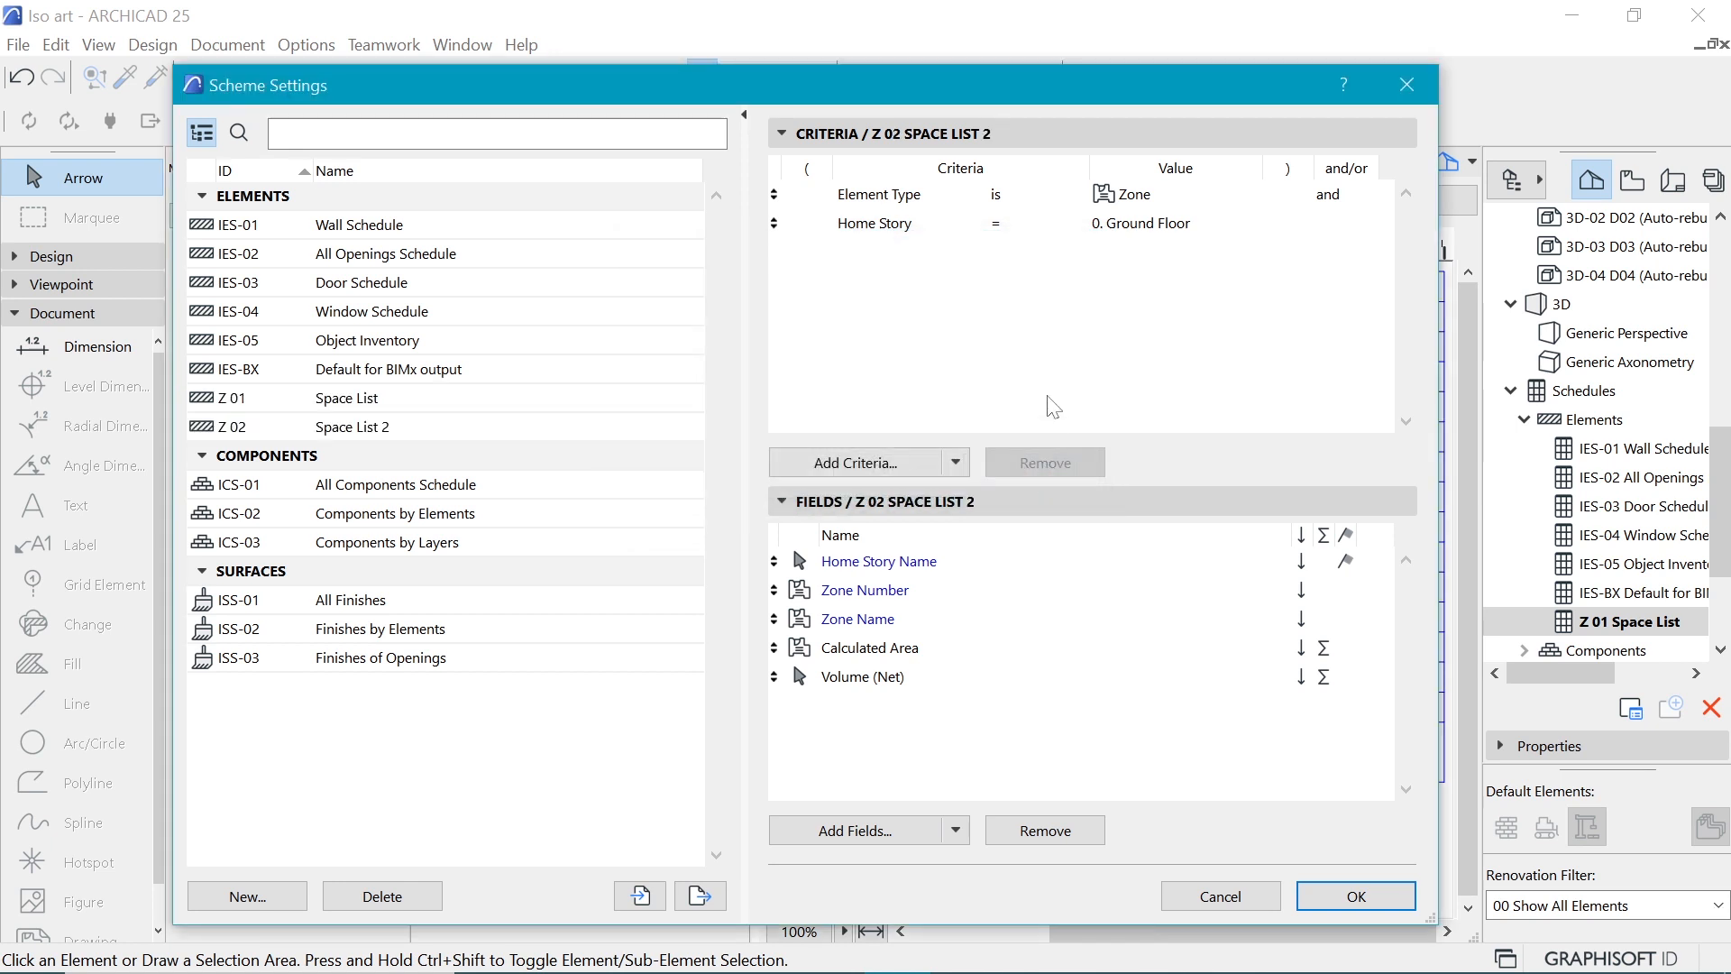
Step: Set the Home Story criterion of Z 02 Space List 2 to 1. First Floor
click(1176, 233)
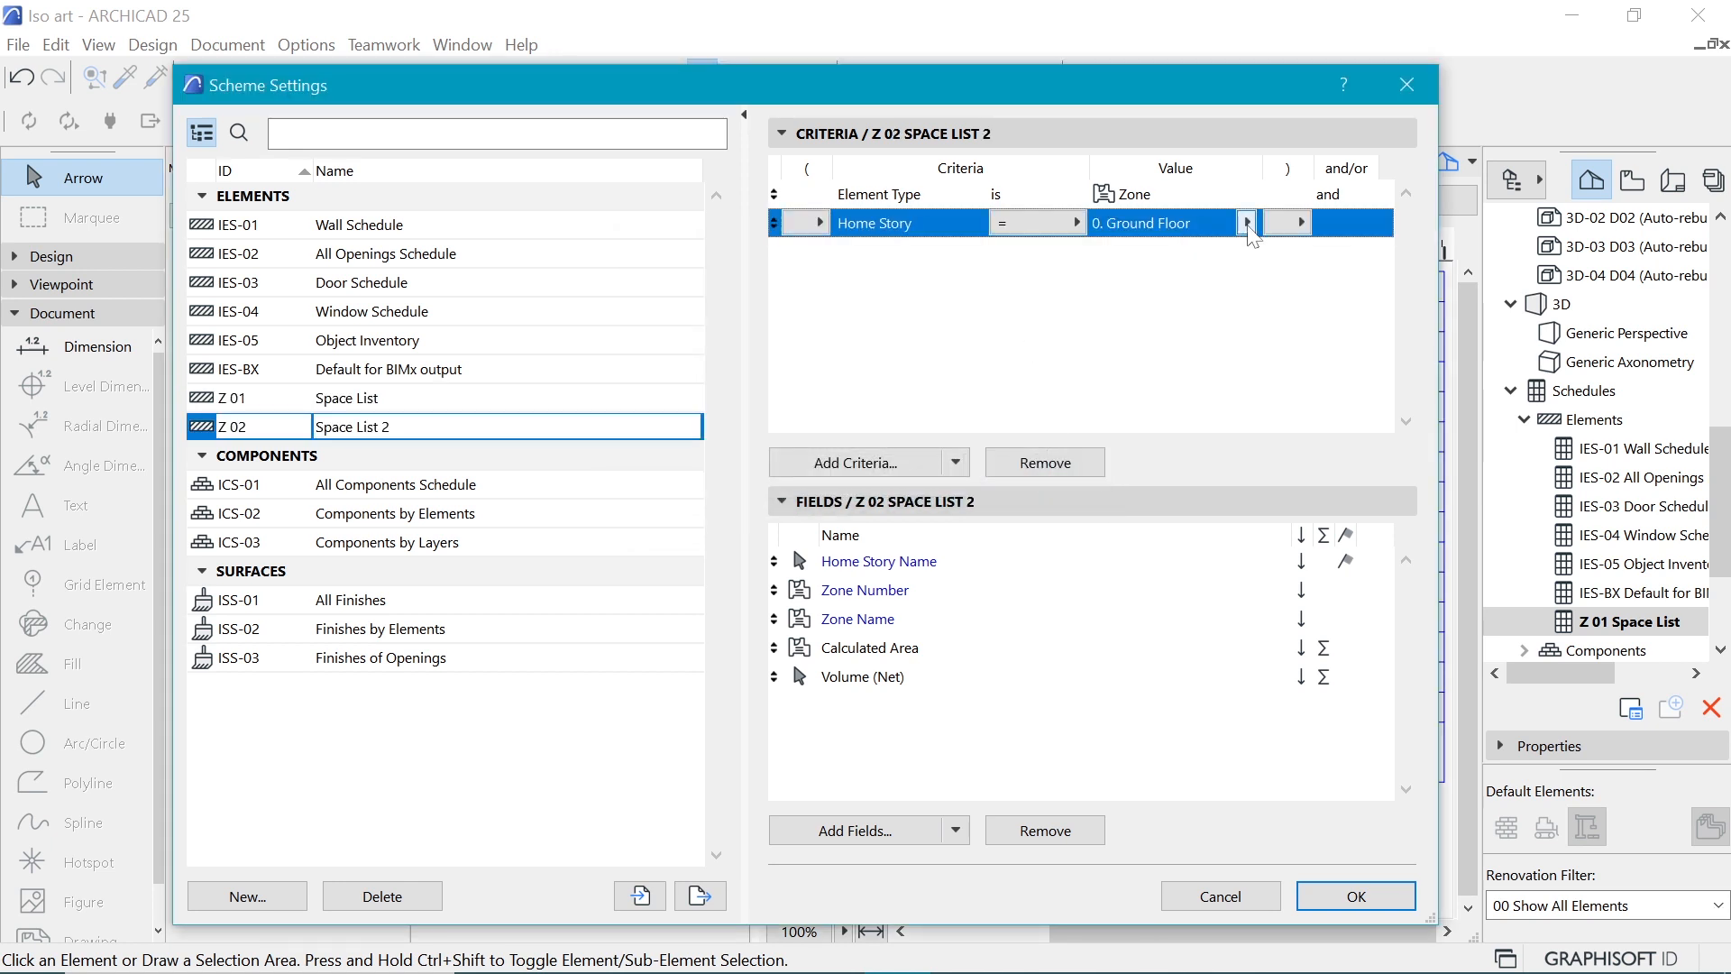
click(1246, 223)
click(1349, 269)
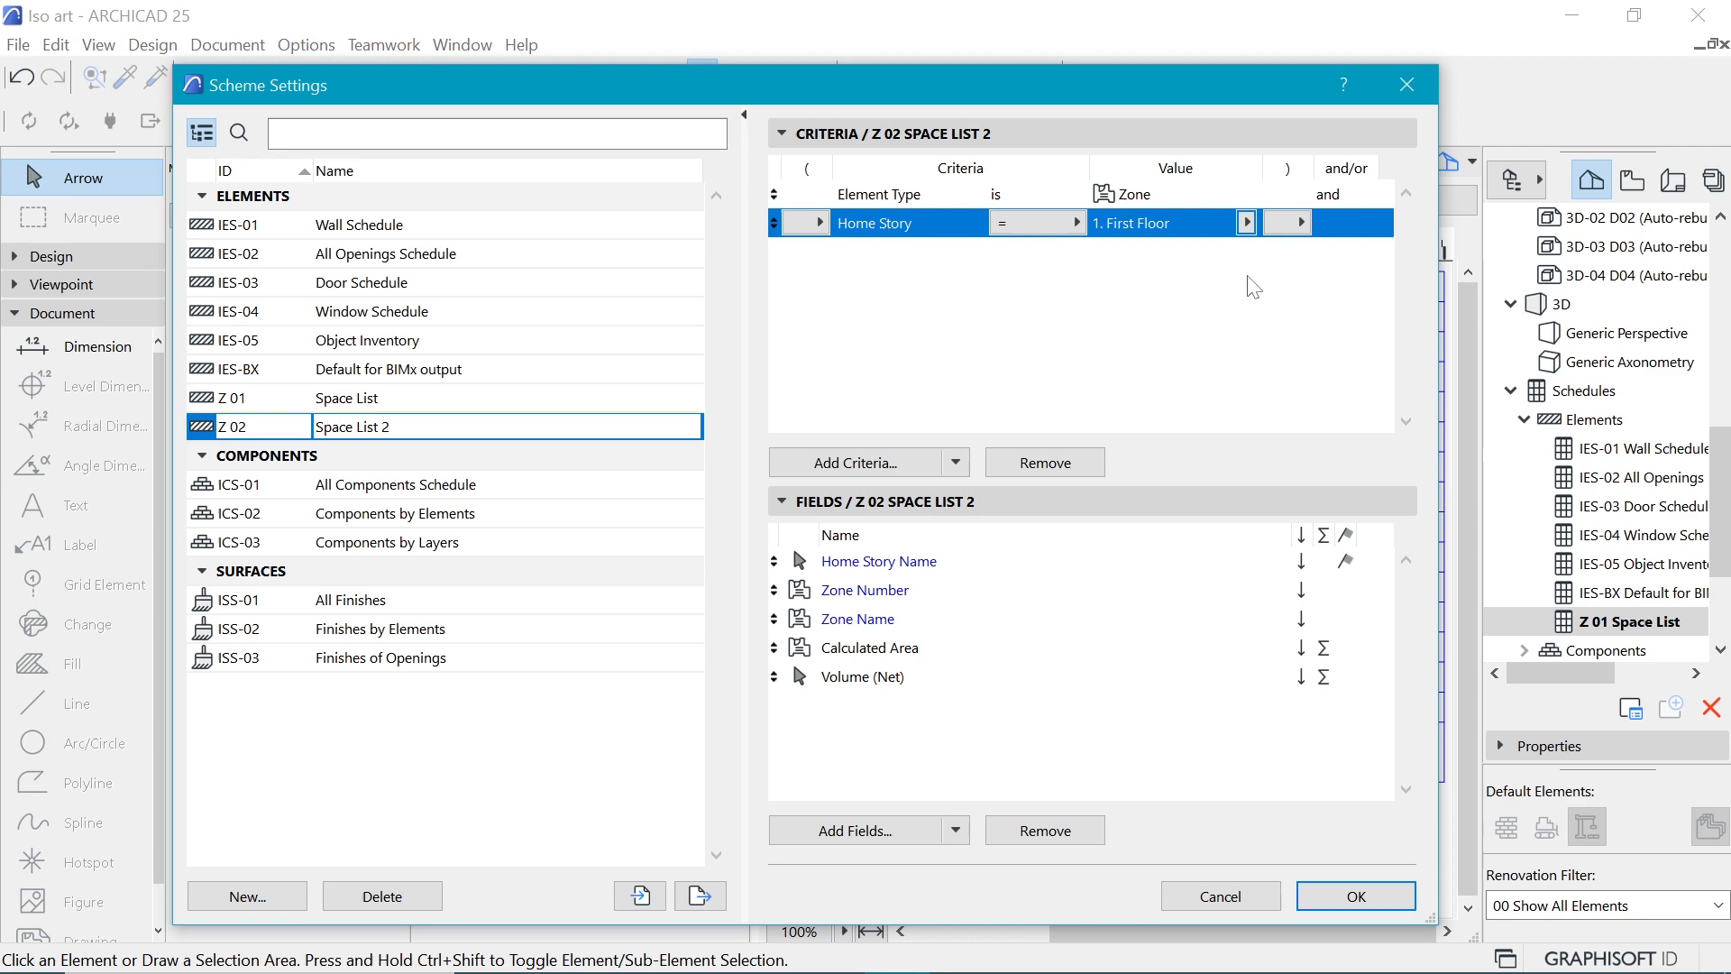
click(1353, 897)
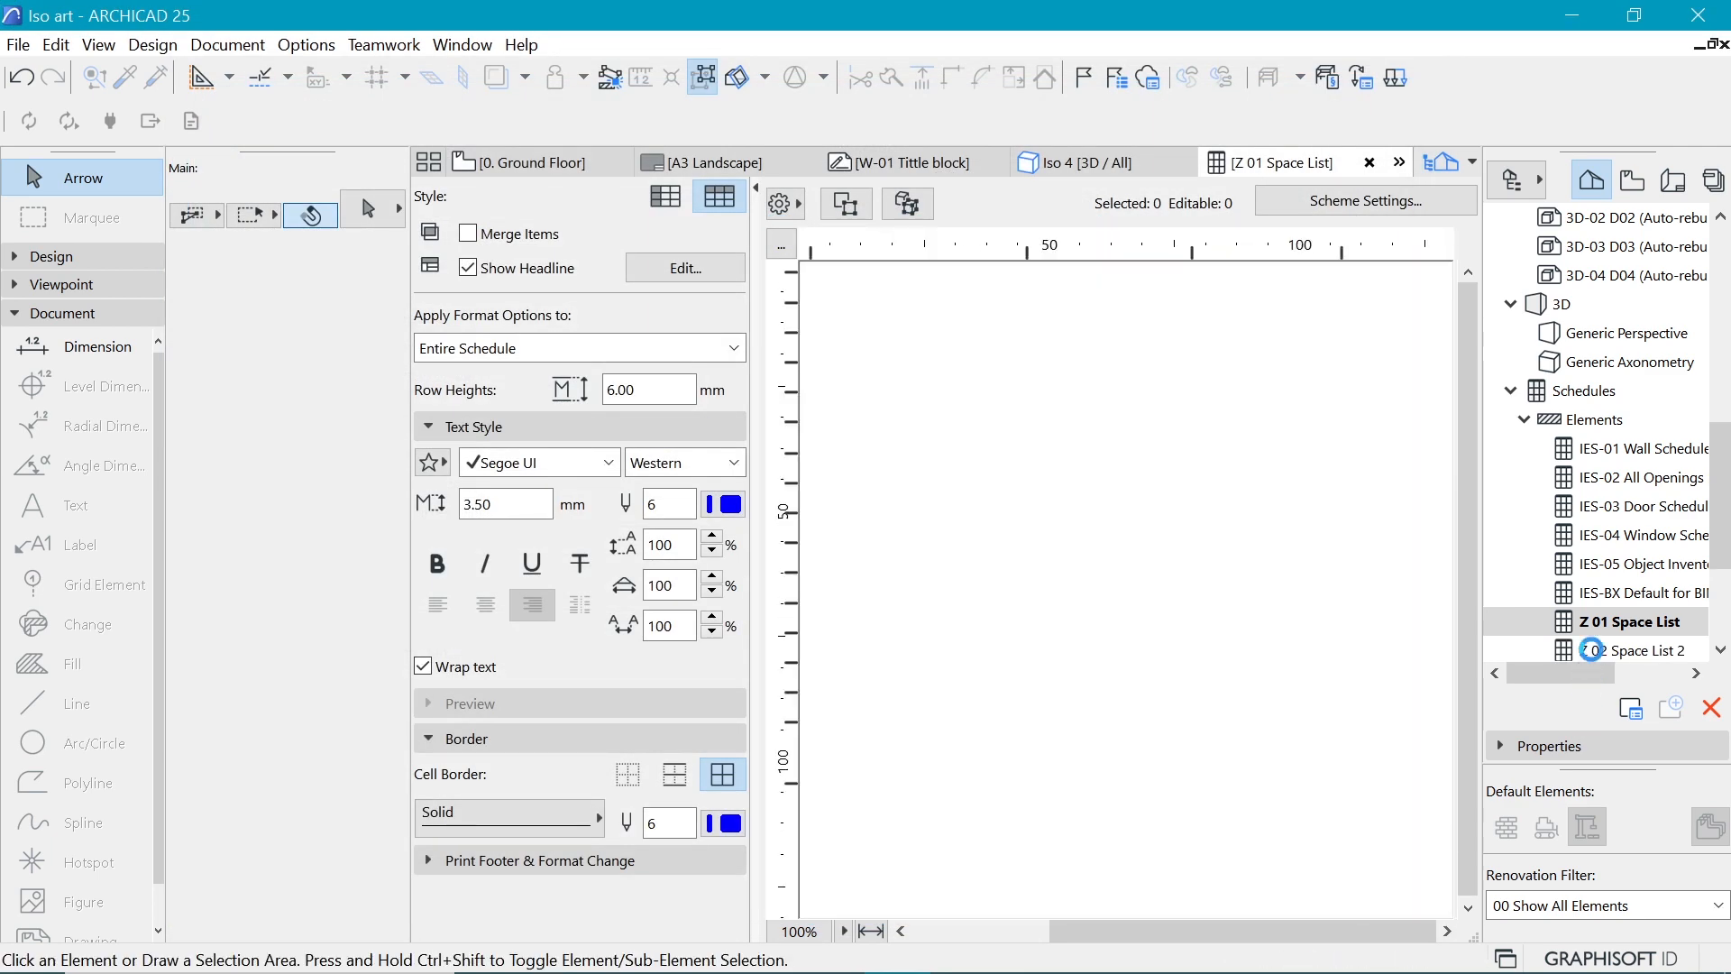
Step: Duplicate the Z 01 Space List scheme as a new schedule with ID Z 03 and name Space List 3
right_click(1615, 629)
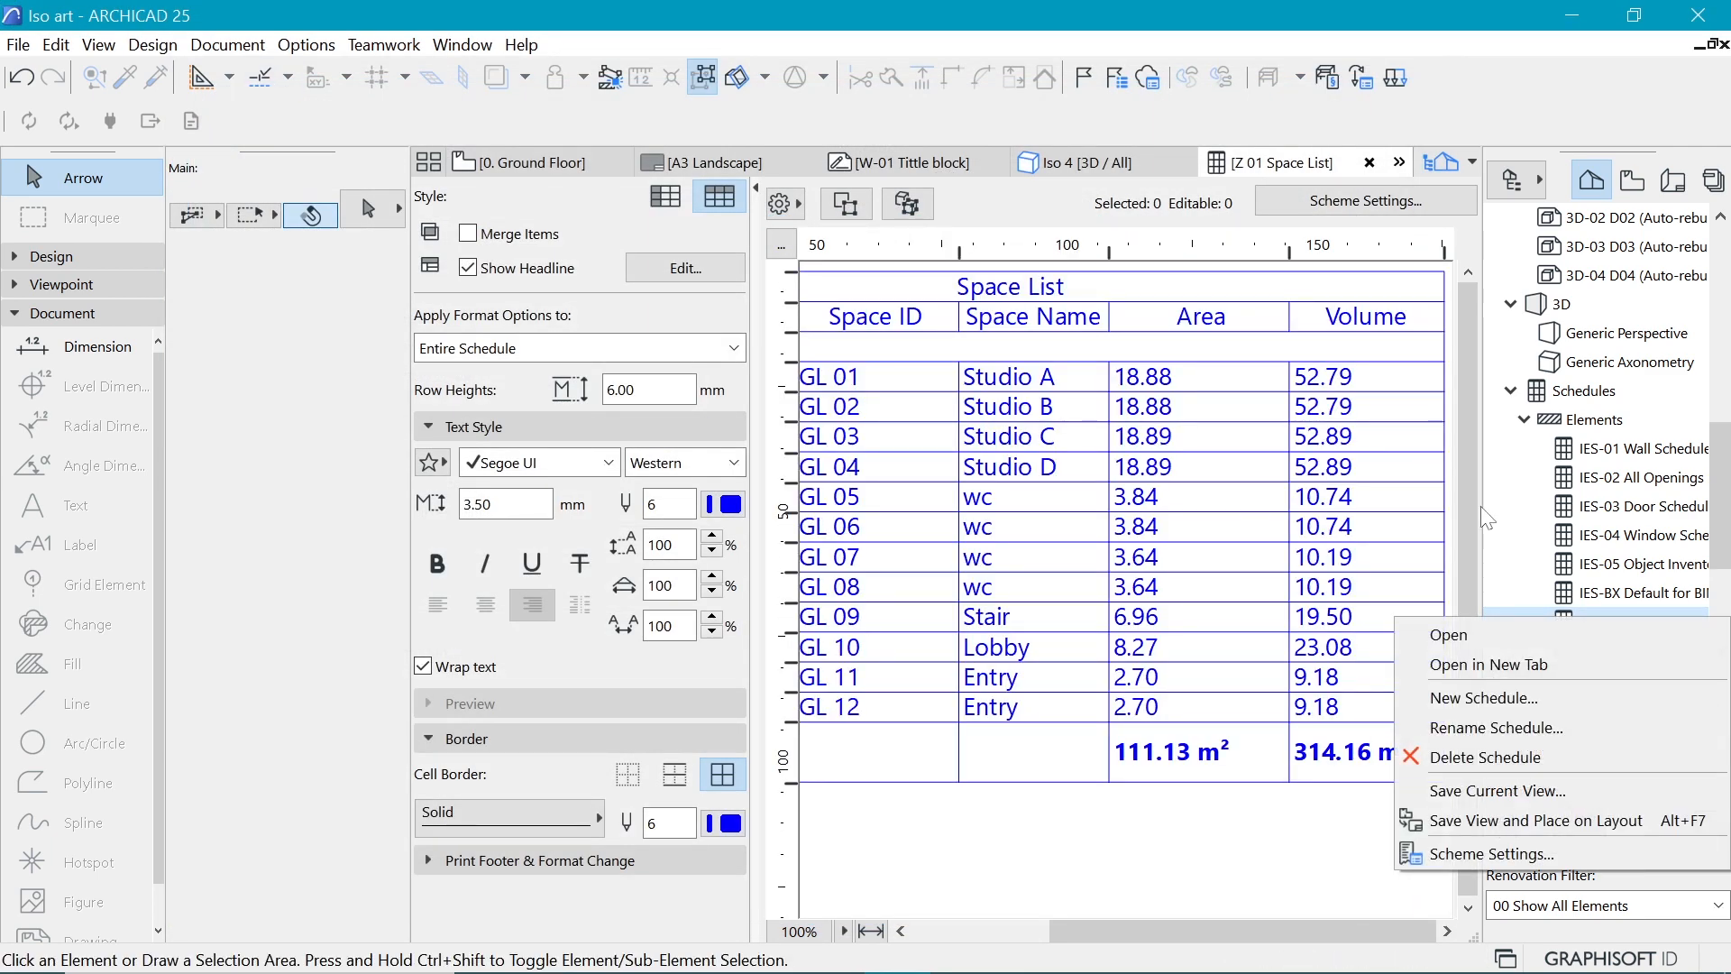
click(1479, 854)
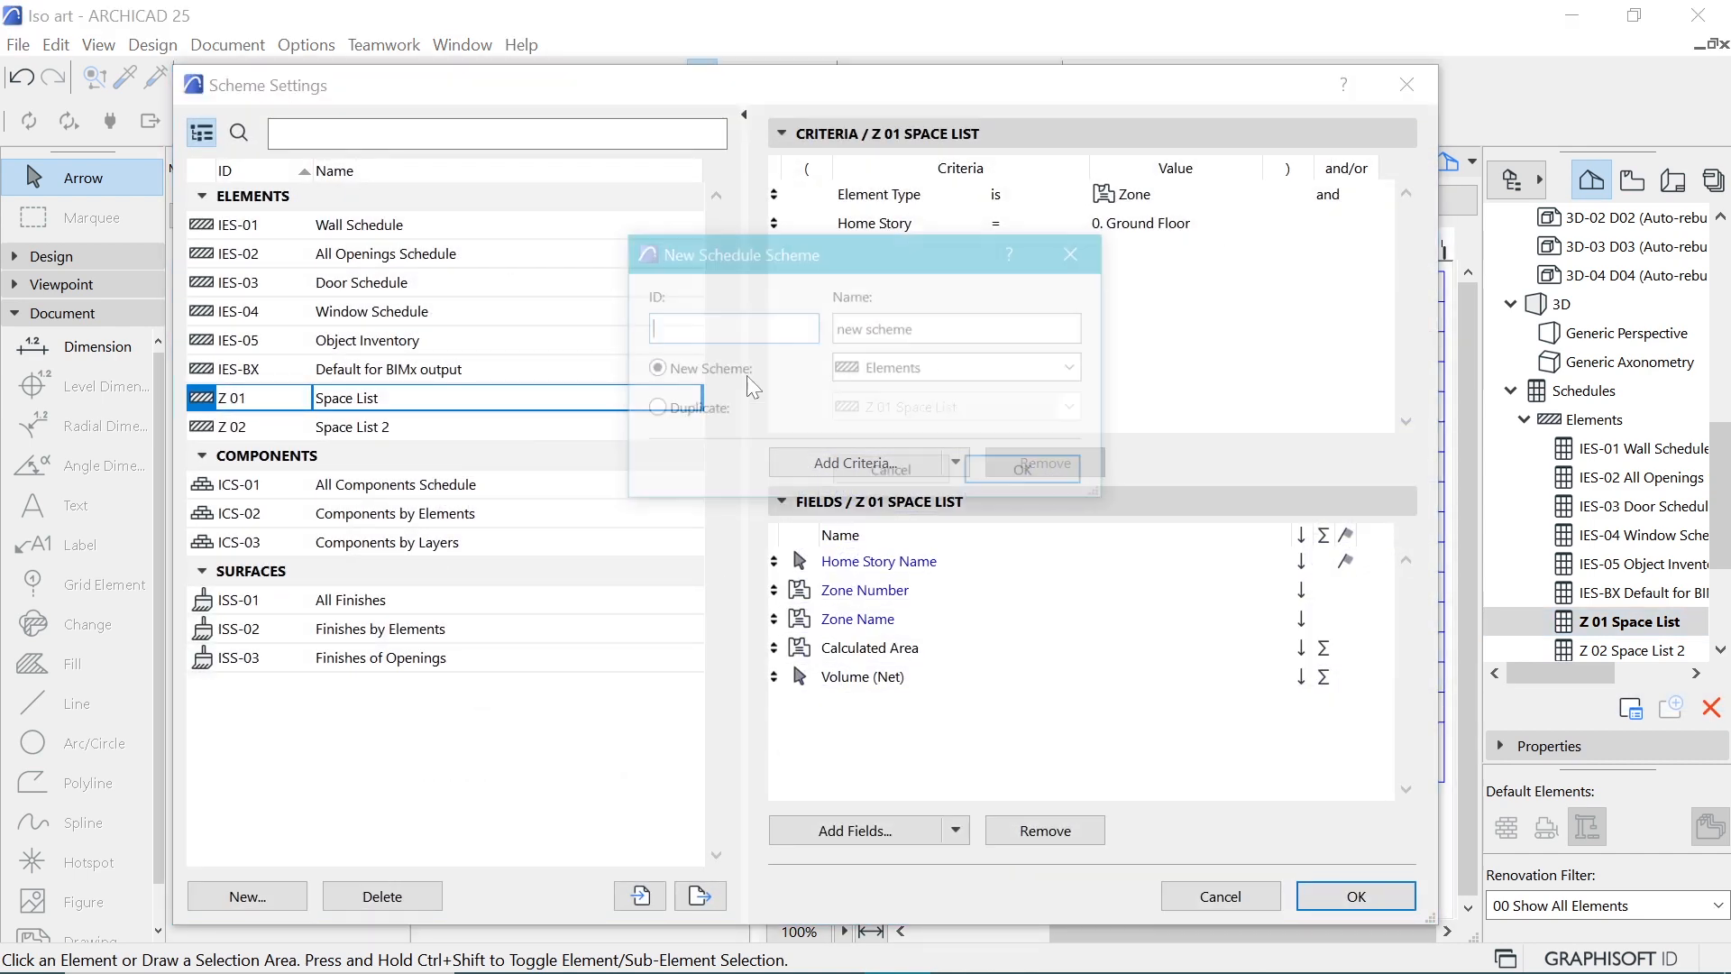
click(652, 409)
text(3)
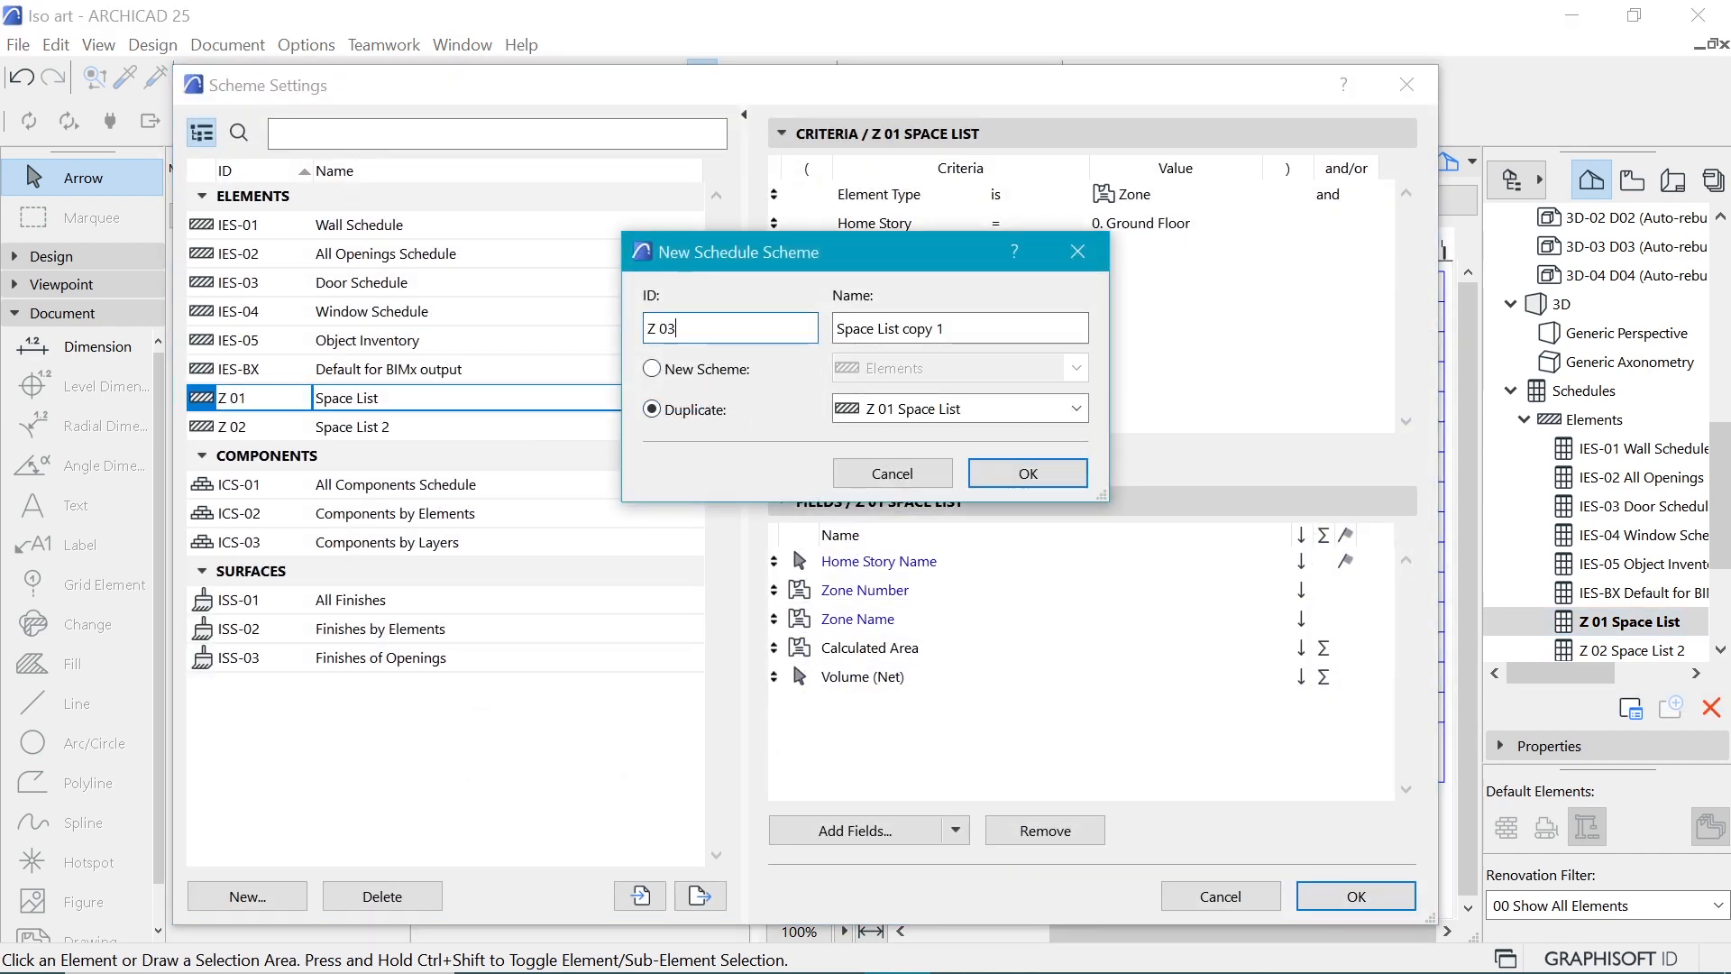
key(Tab)
key(End)
key(shift+End)
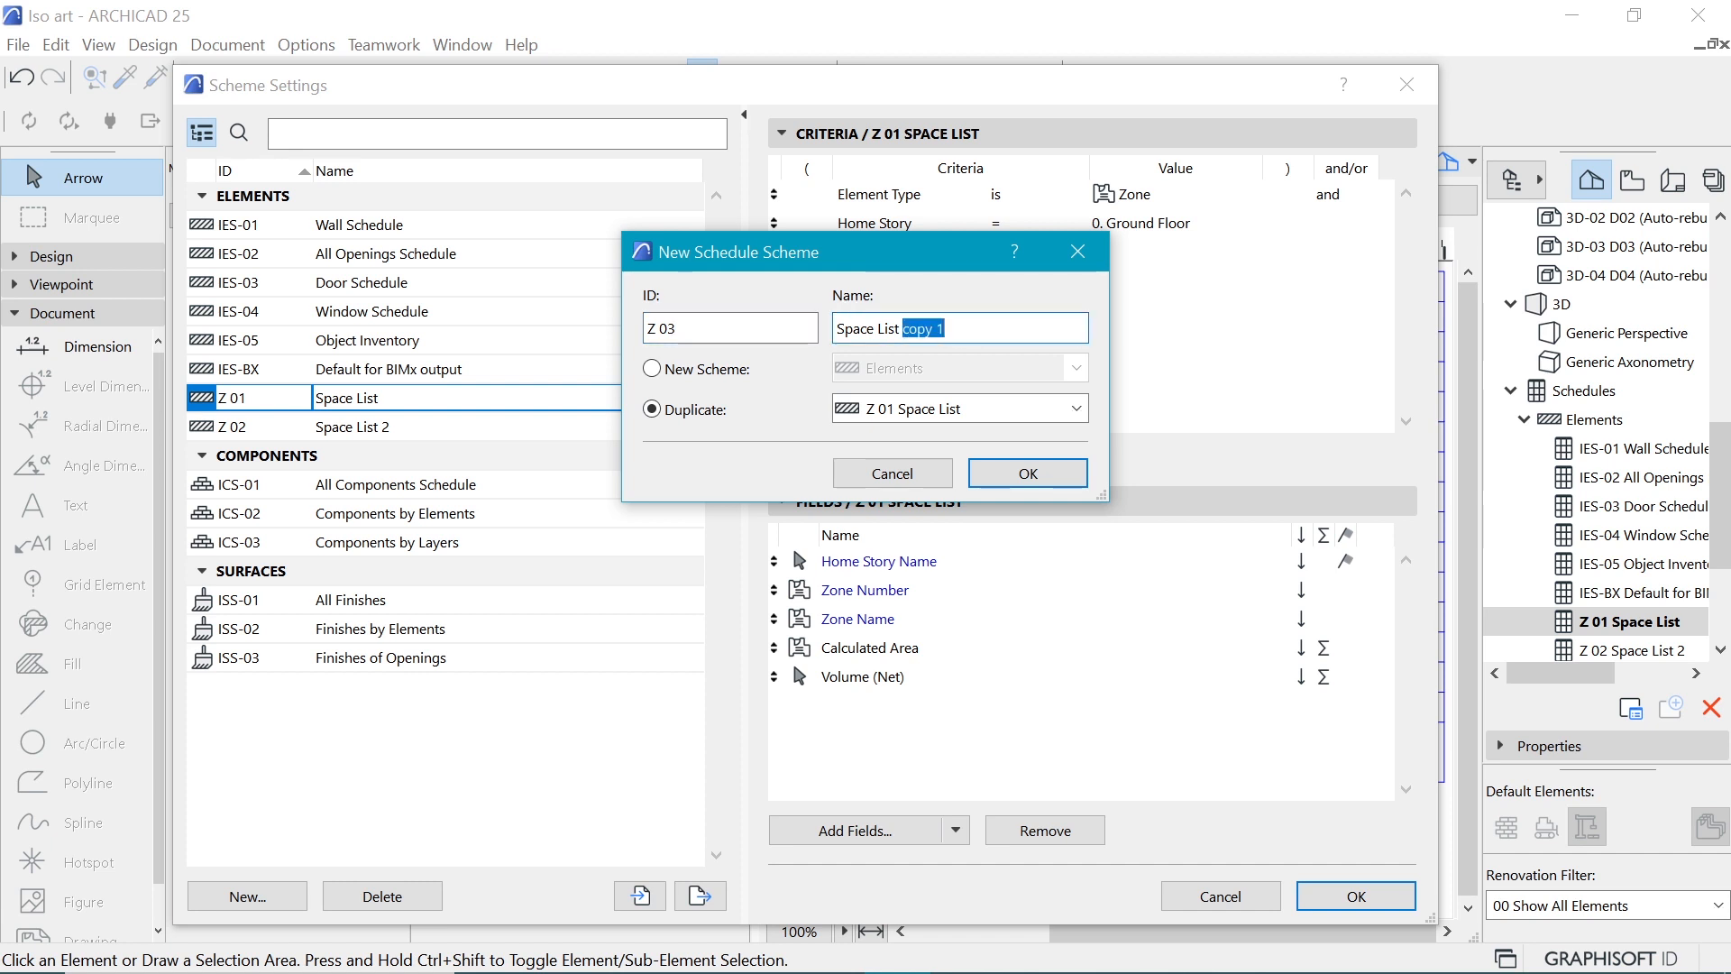
text(3)
click(1028, 474)
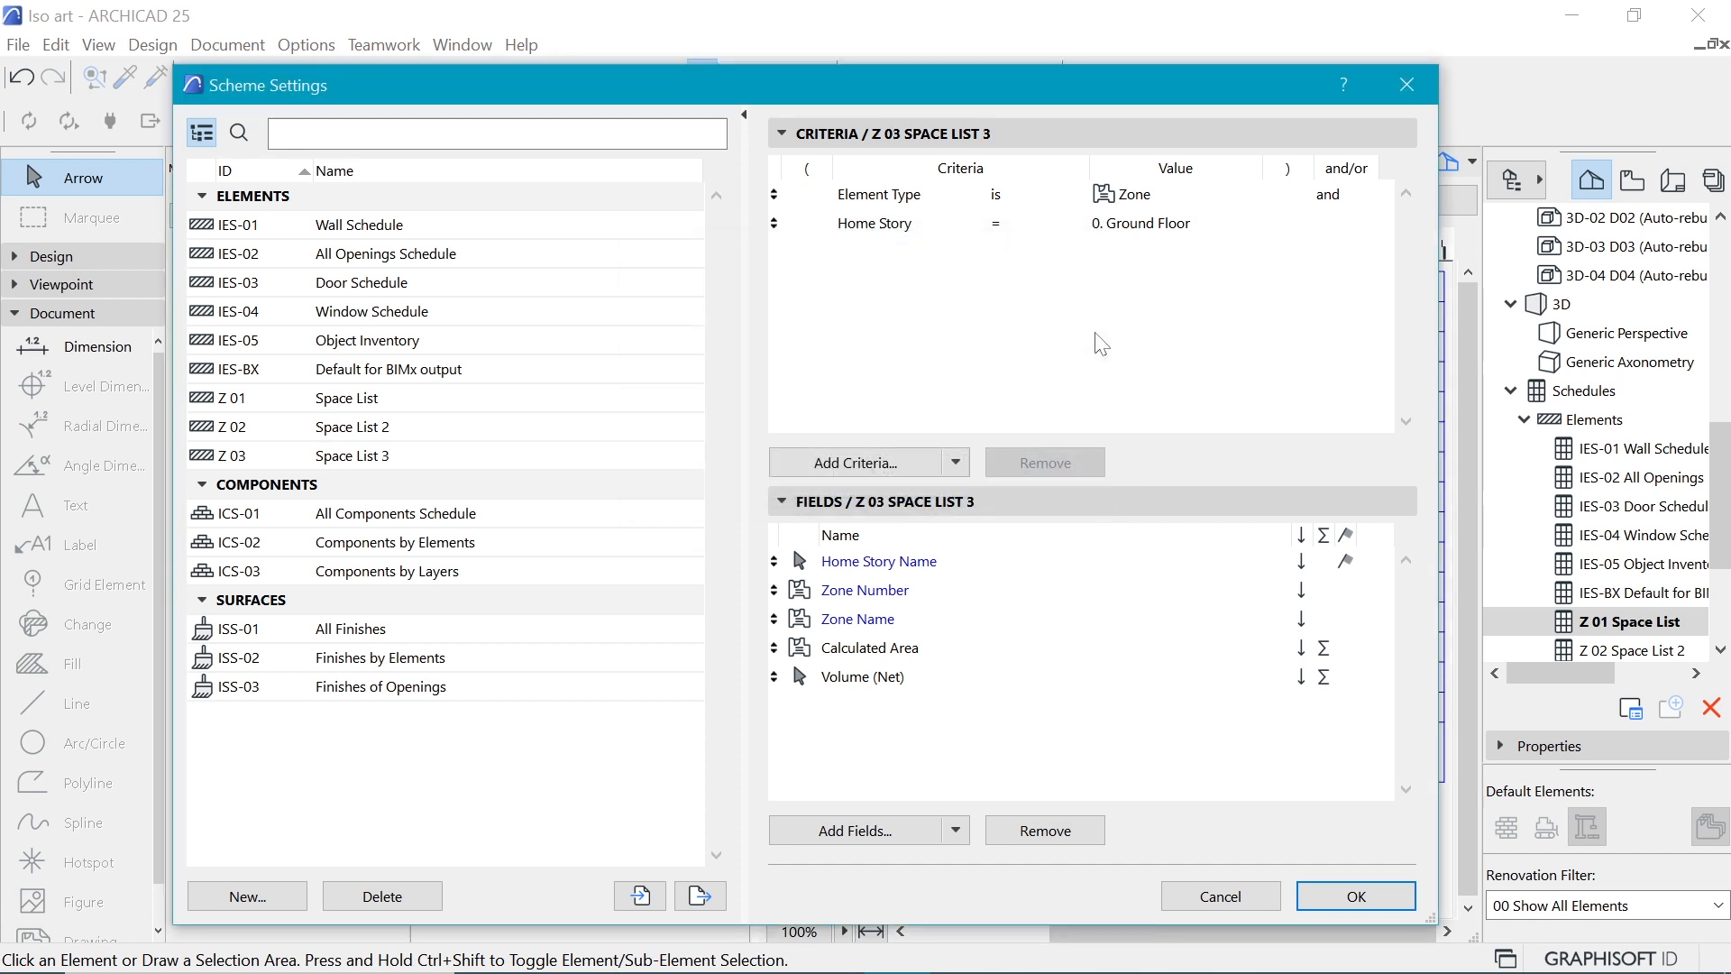
Step: Set the Home Story criterion of Z 03 Space List 3 to 2. Terrace
click(1164, 223)
click(1247, 223)
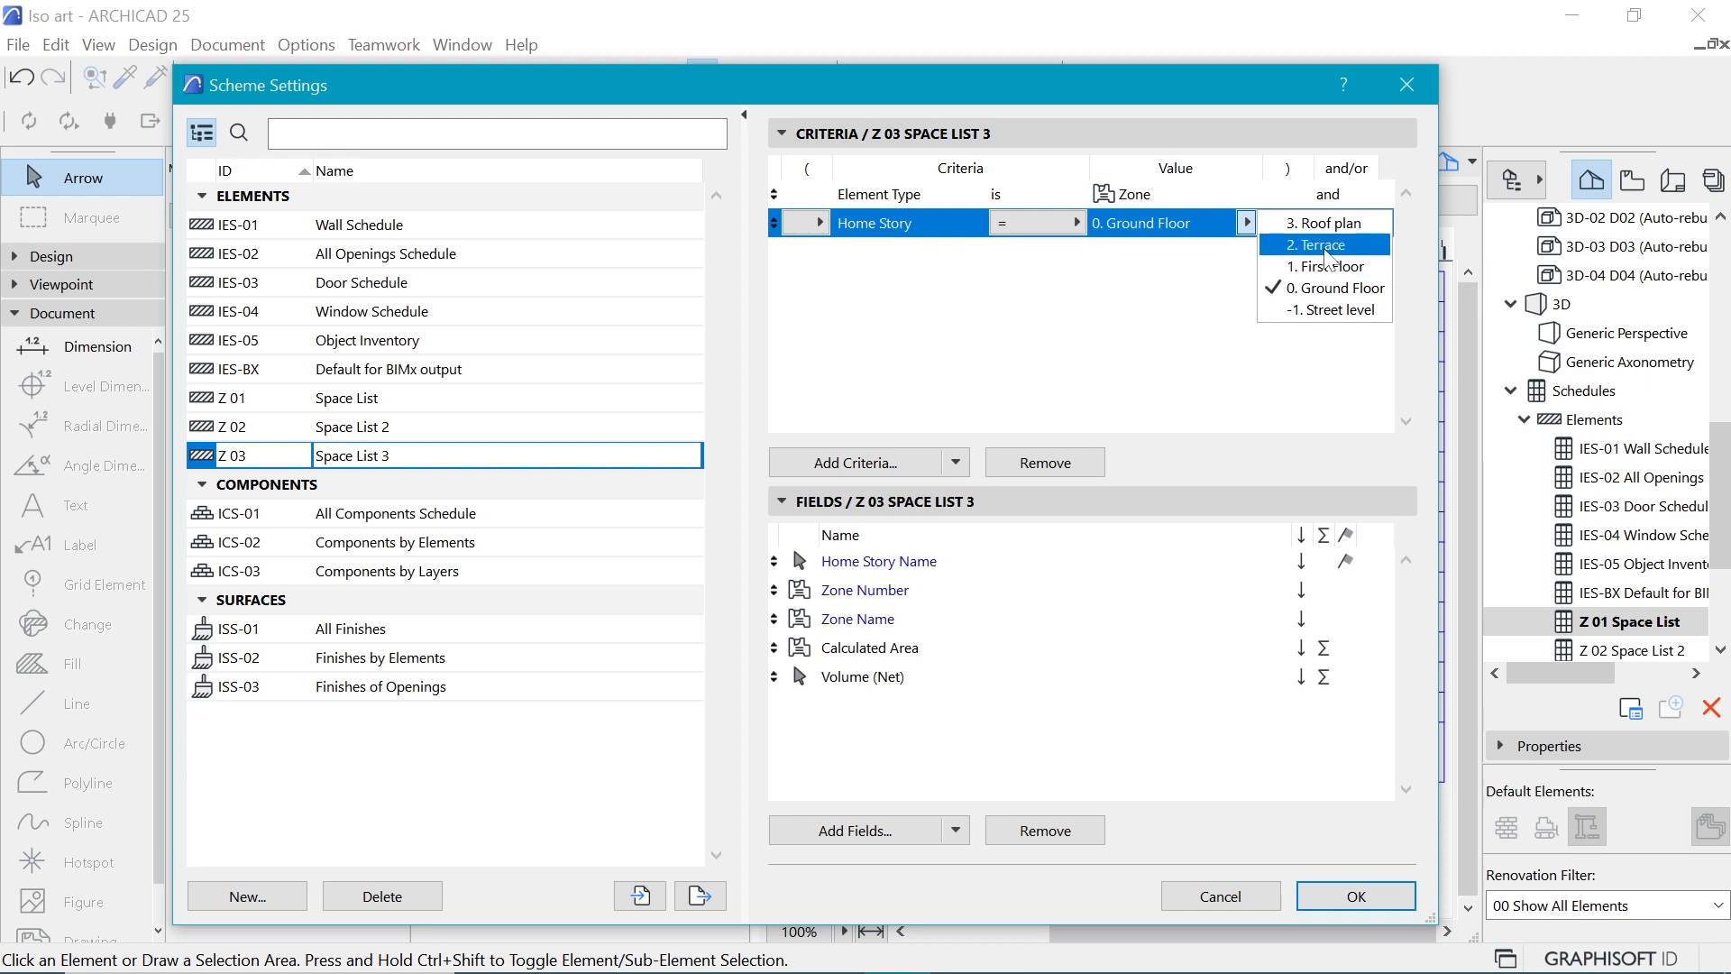
click(1317, 245)
click(1384, 898)
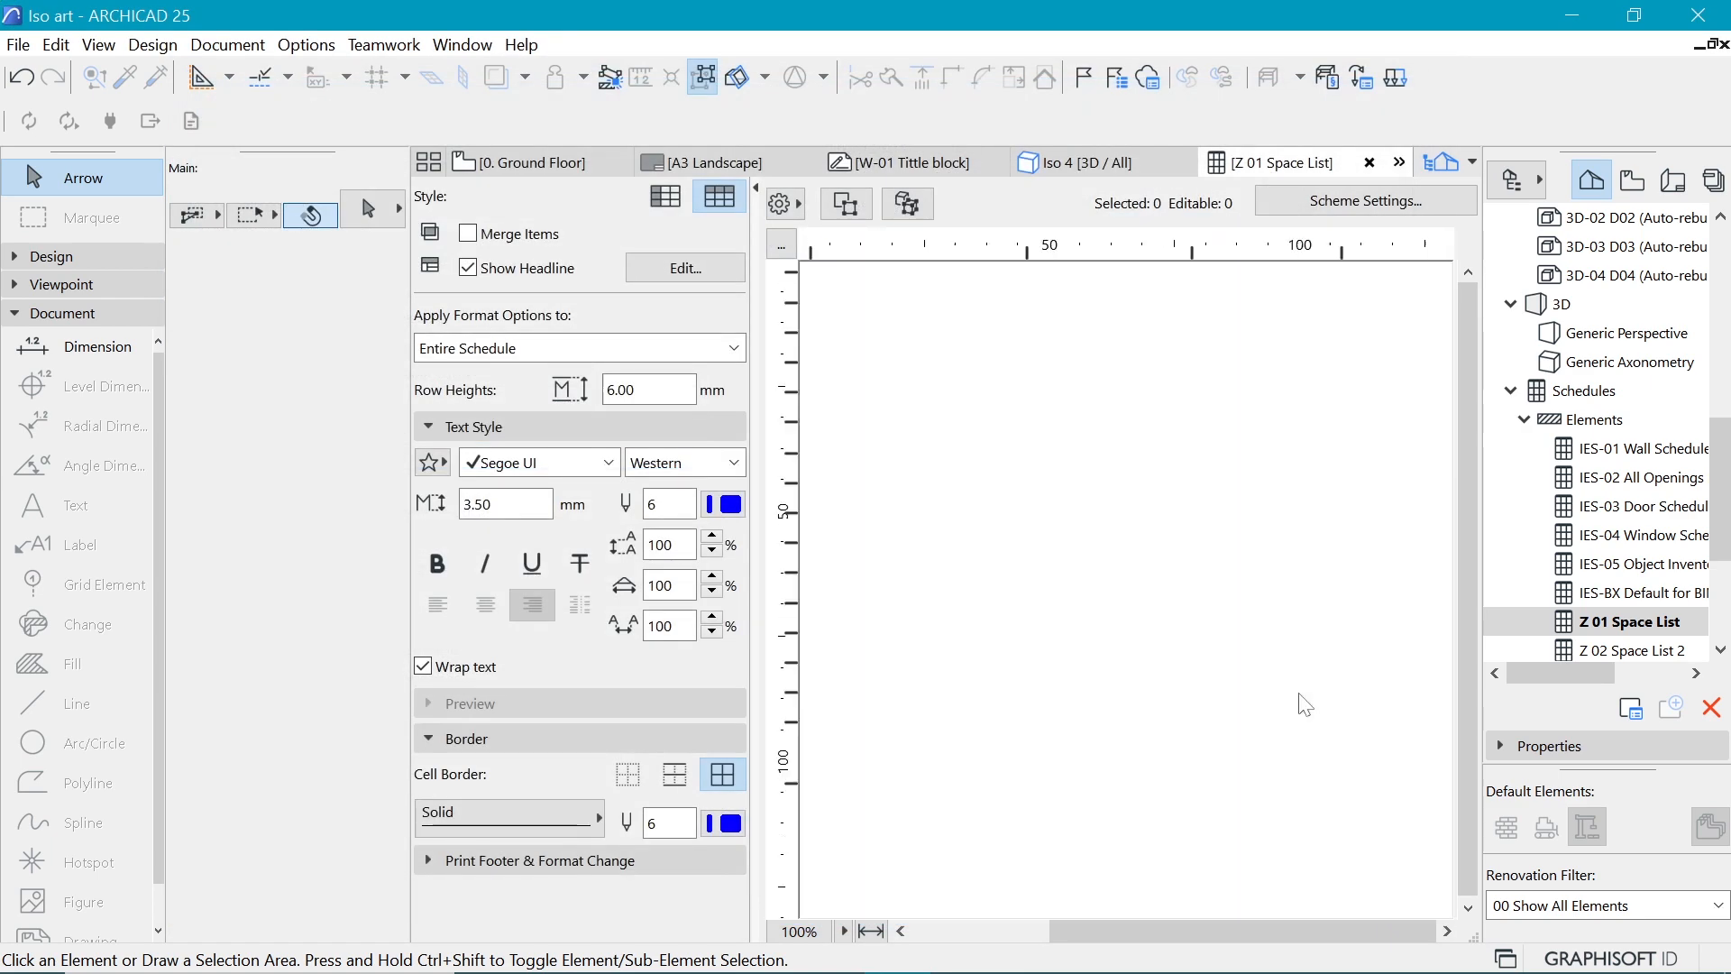
Step: Review the Z 03 Space List 3 schedule and open the A.03 Iso art layout
scroll(1628, 493, down, 1)
scroll(1631, 501, down, 2)
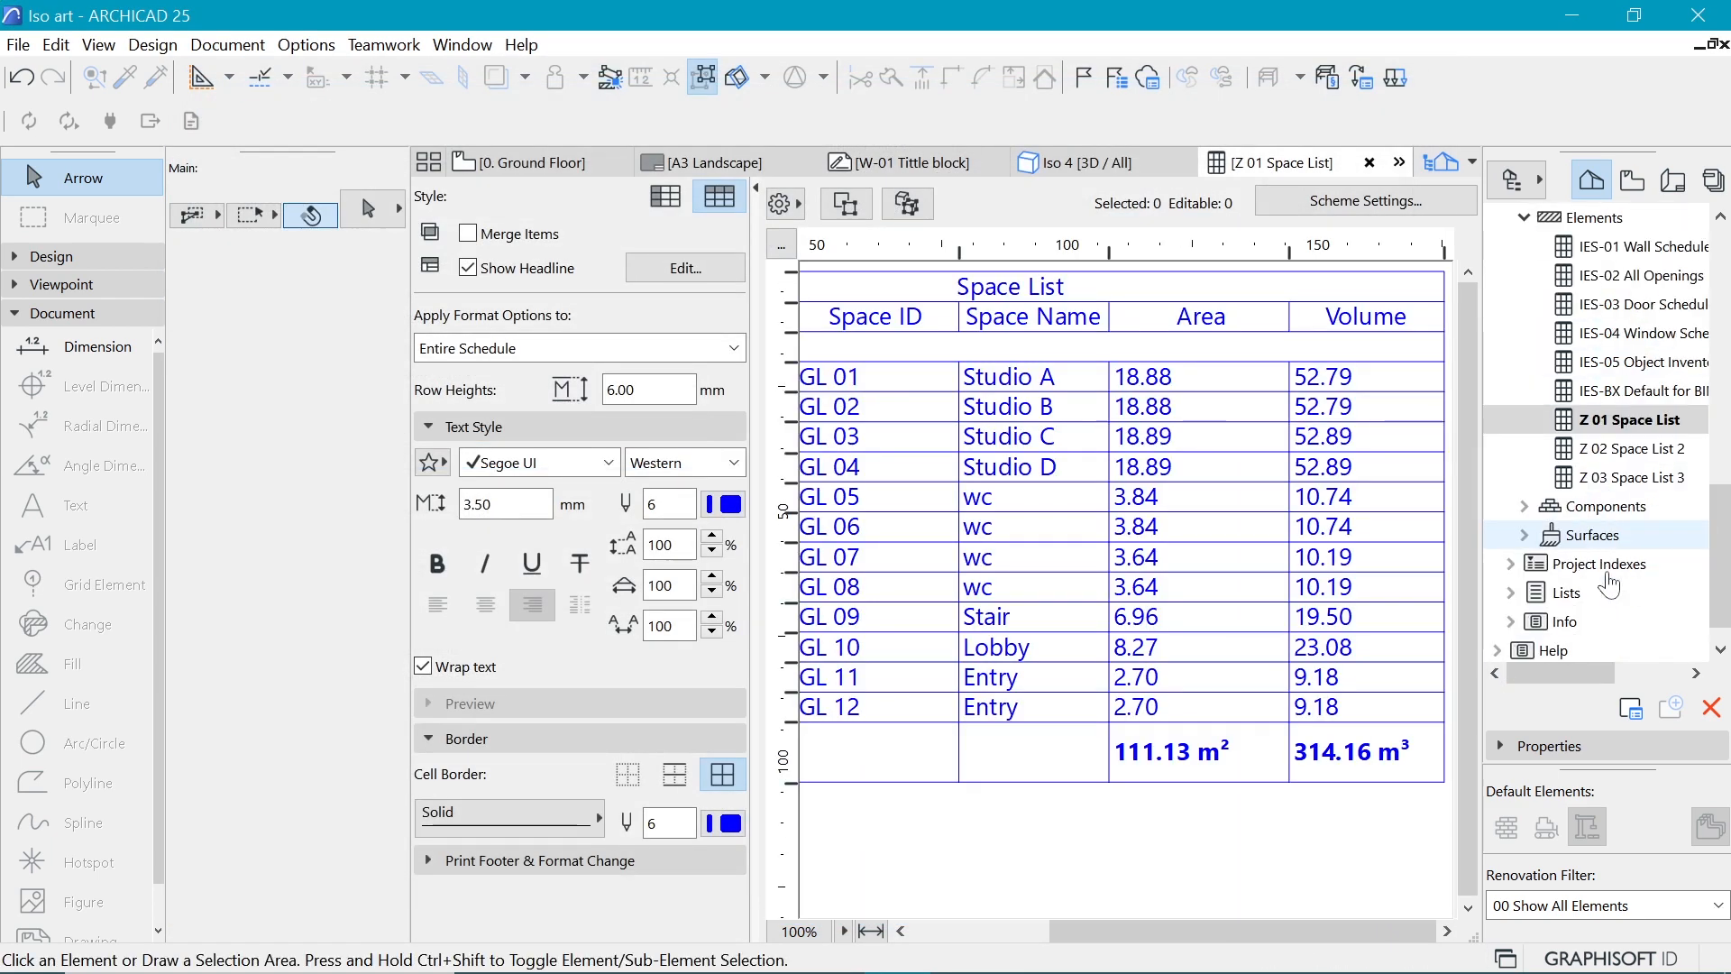
click(1636, 477)
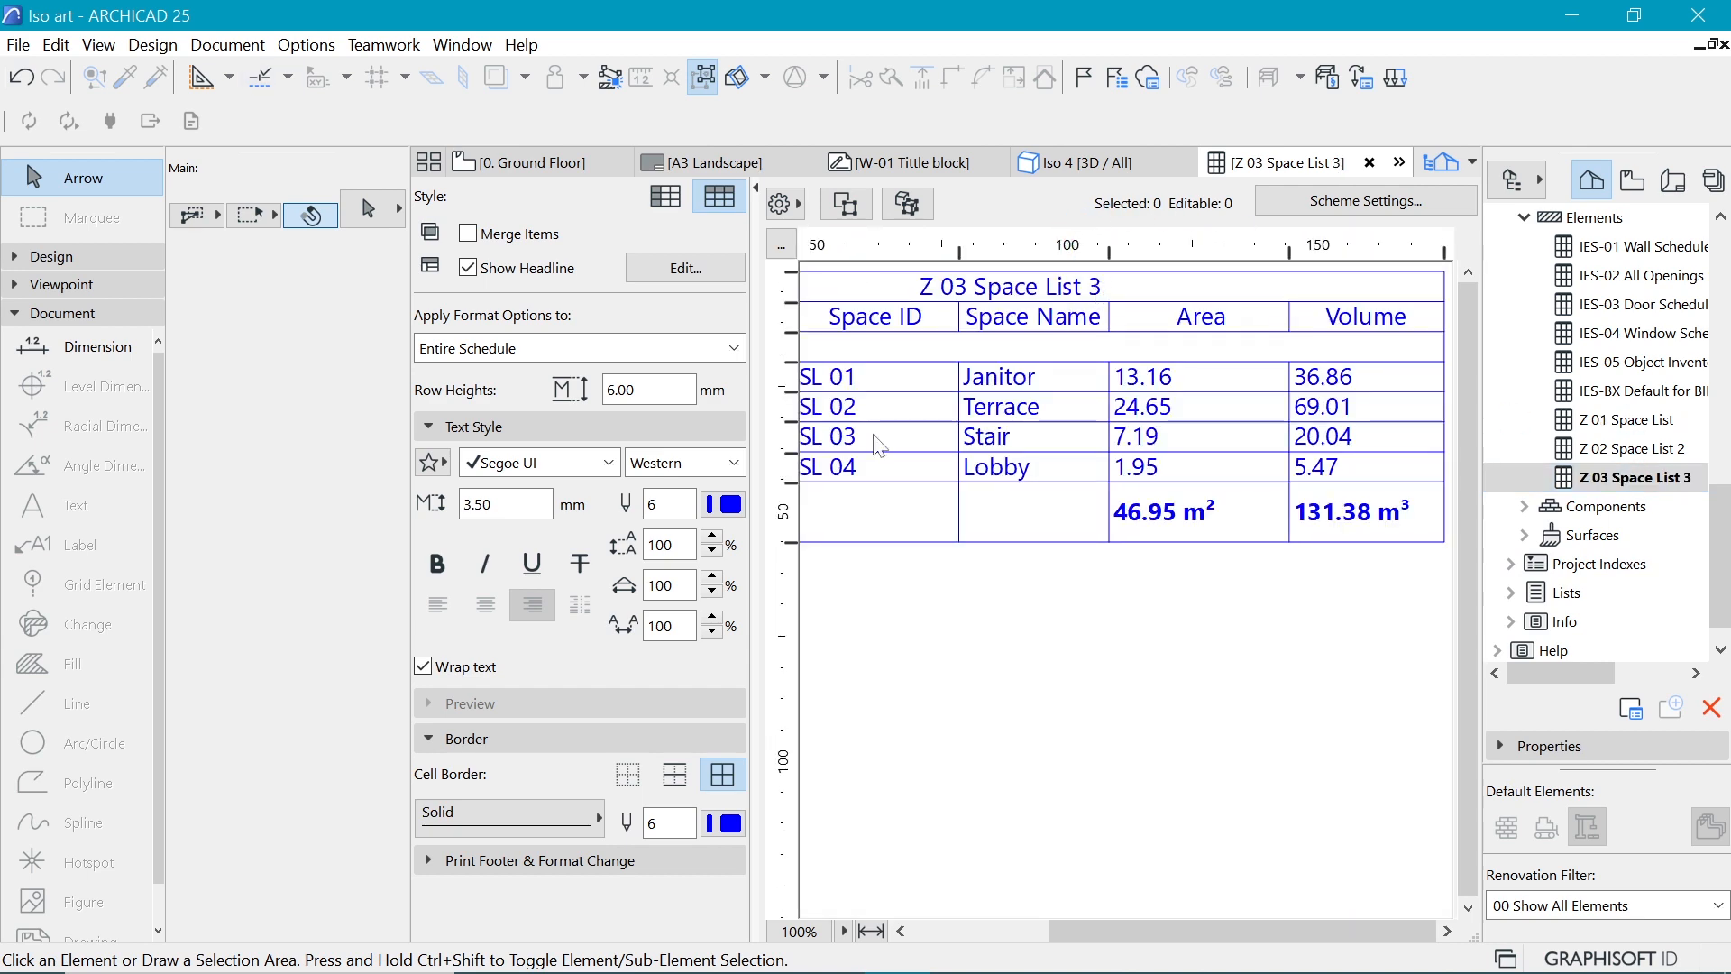
drag(1112, 927, 984, 744)
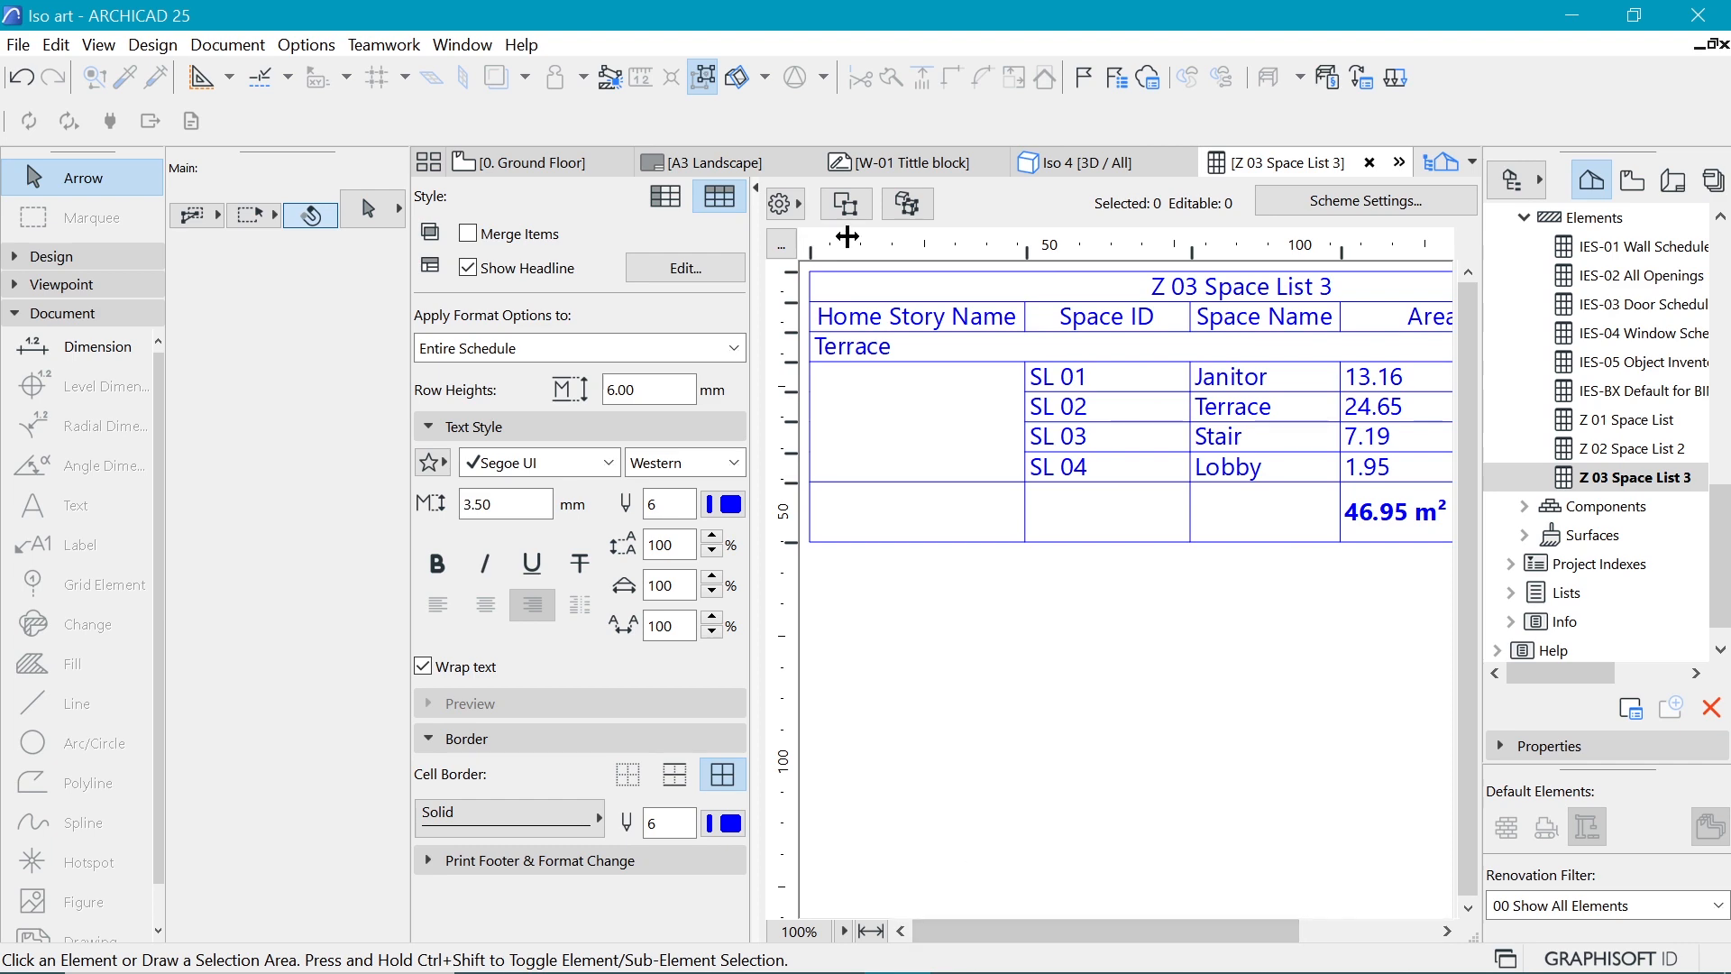
click(1673, 180)
double_click(1590, 368)
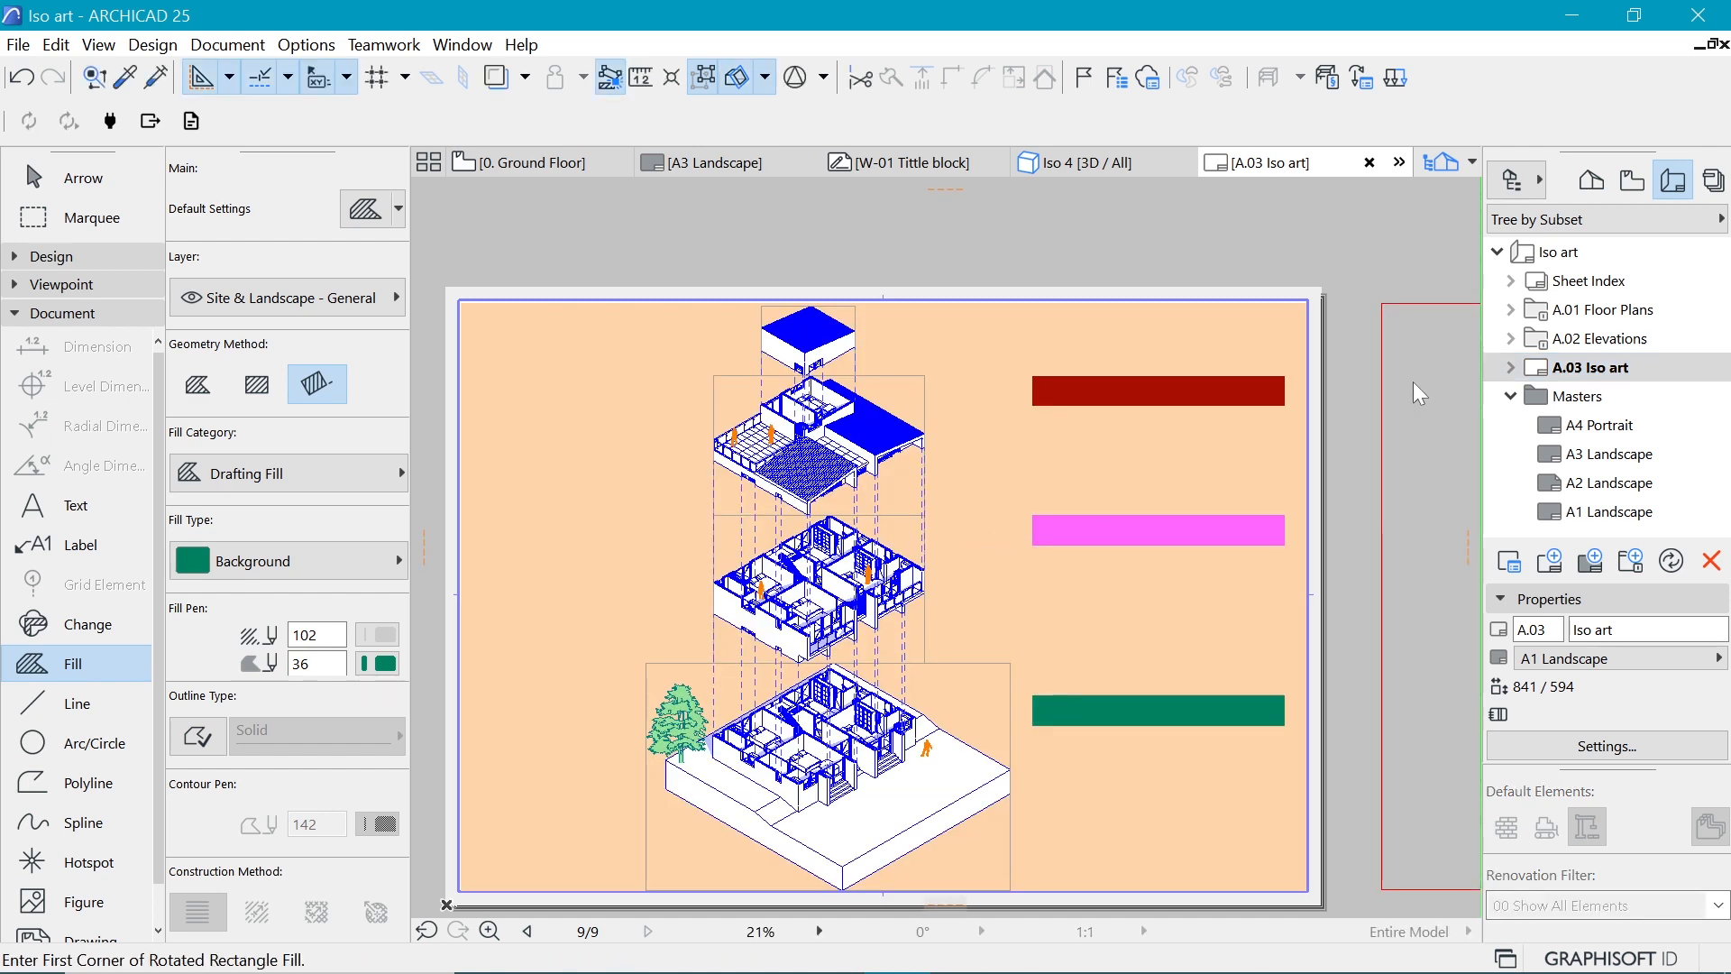
Step: Place the schedules Z 01 Space List, Z 02 Space List 2 and Z 03 Space List 3 on the Iso art layout
click(1592, 183)
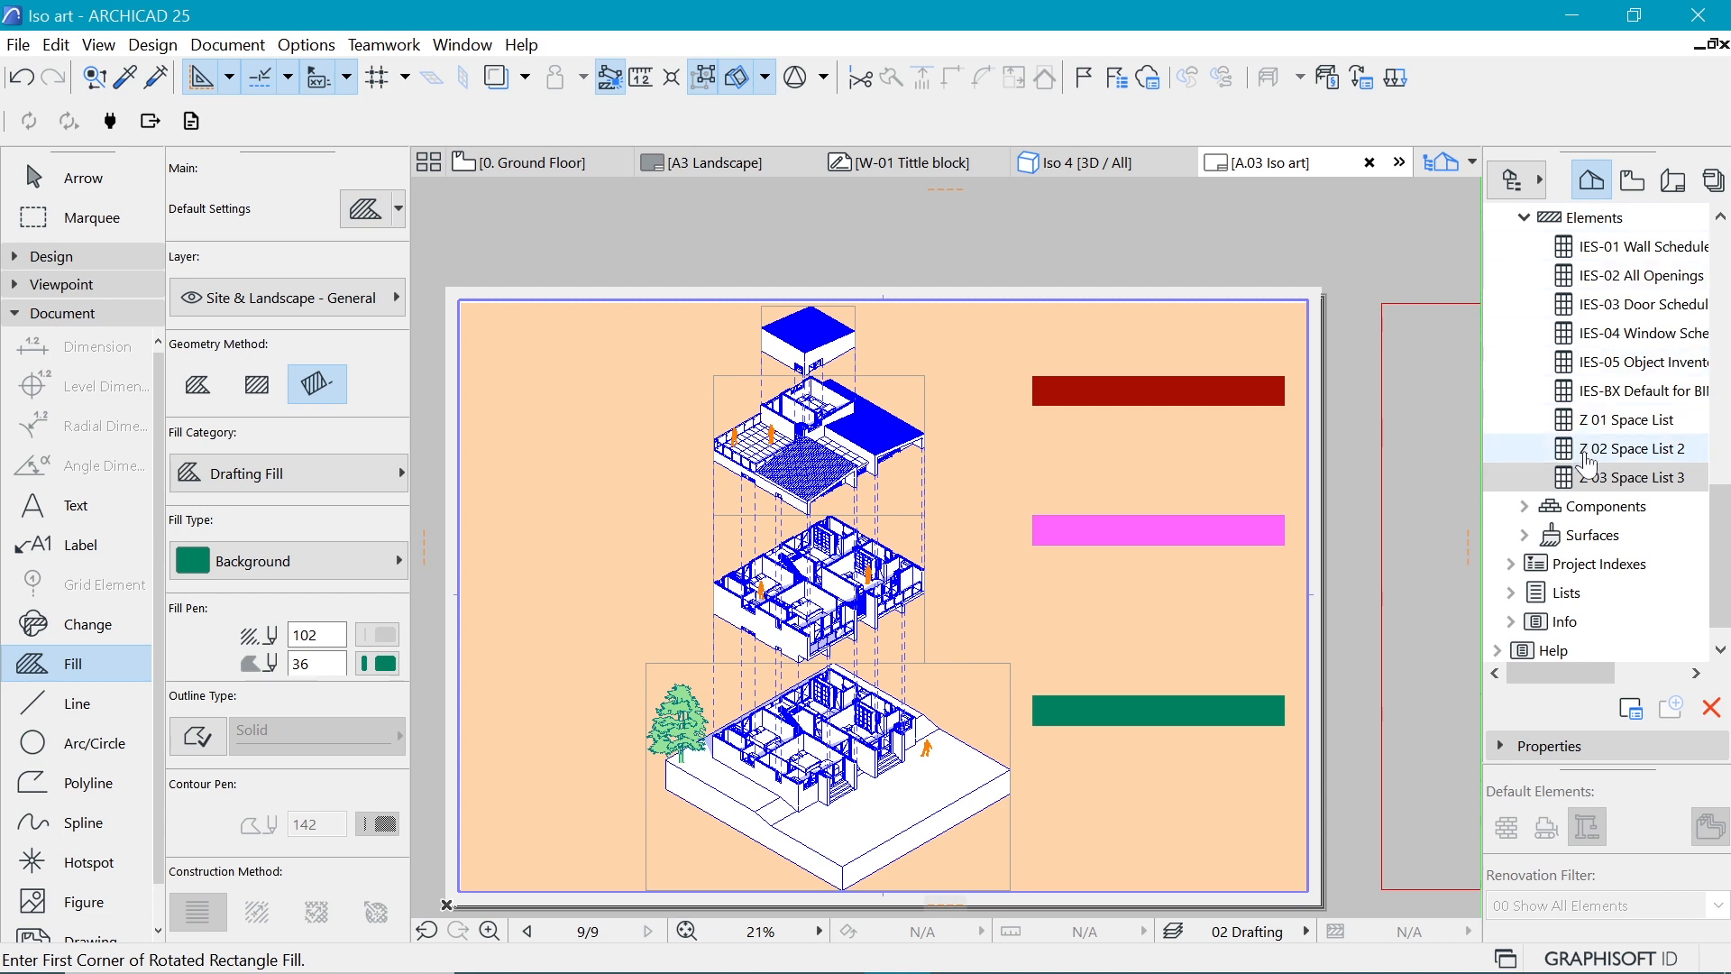
shift+click(1623, 478)
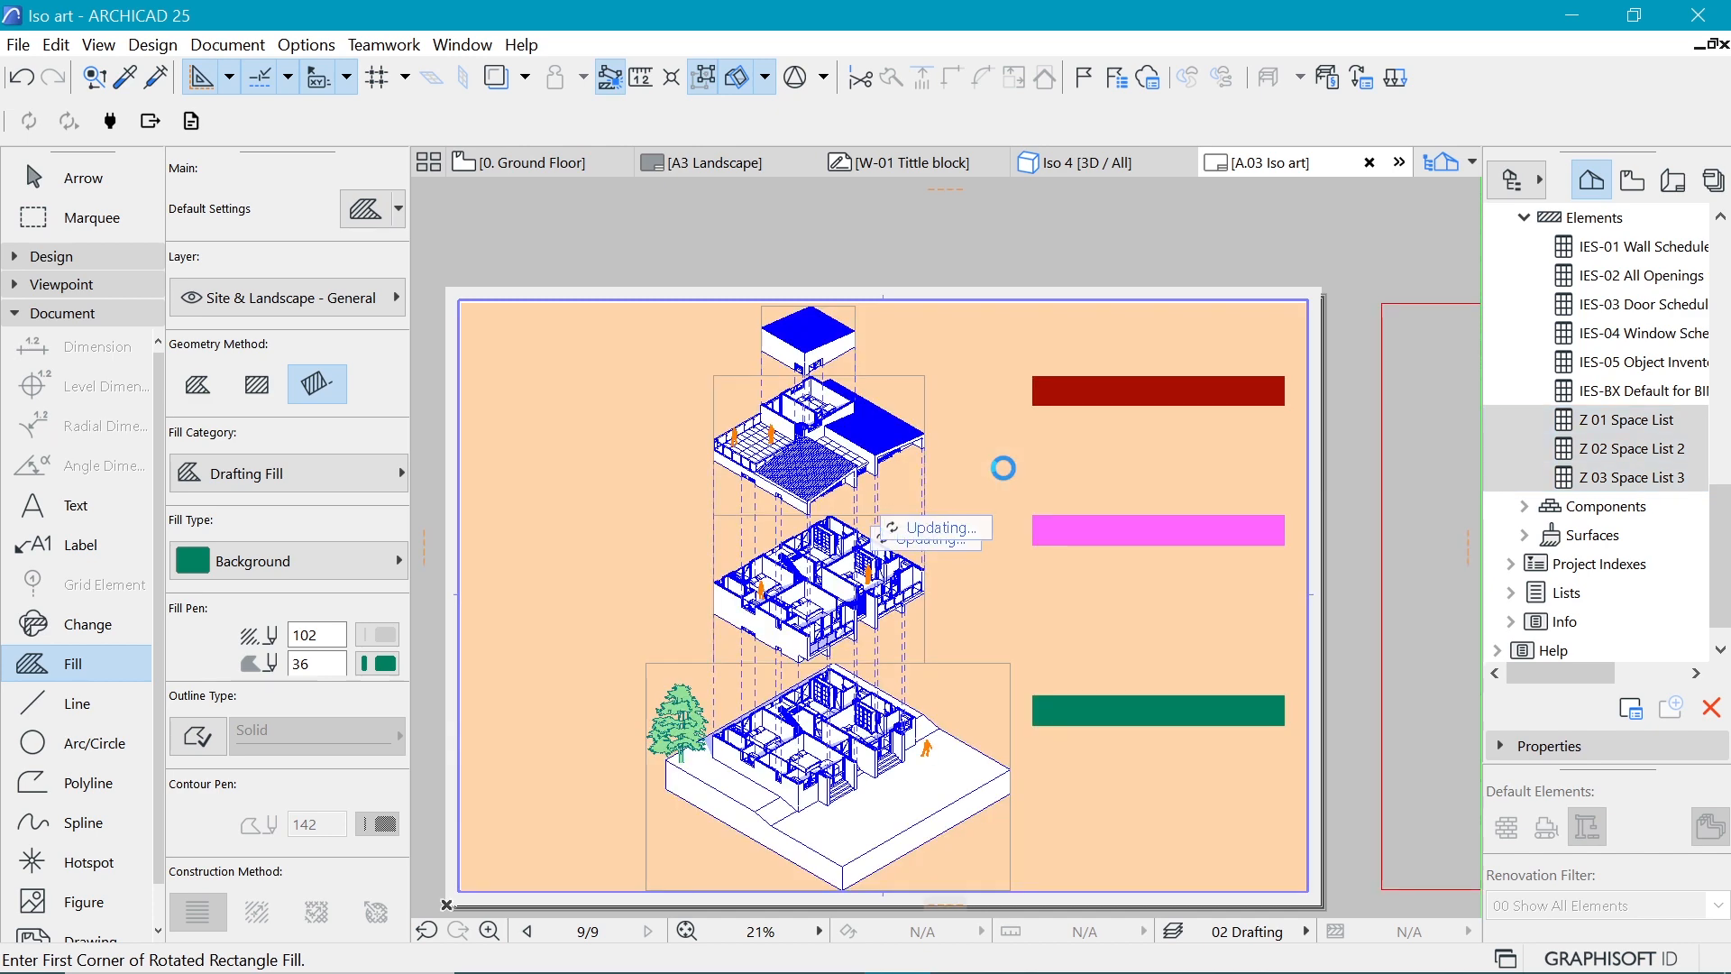
scroll(1003, 468, down, 3)
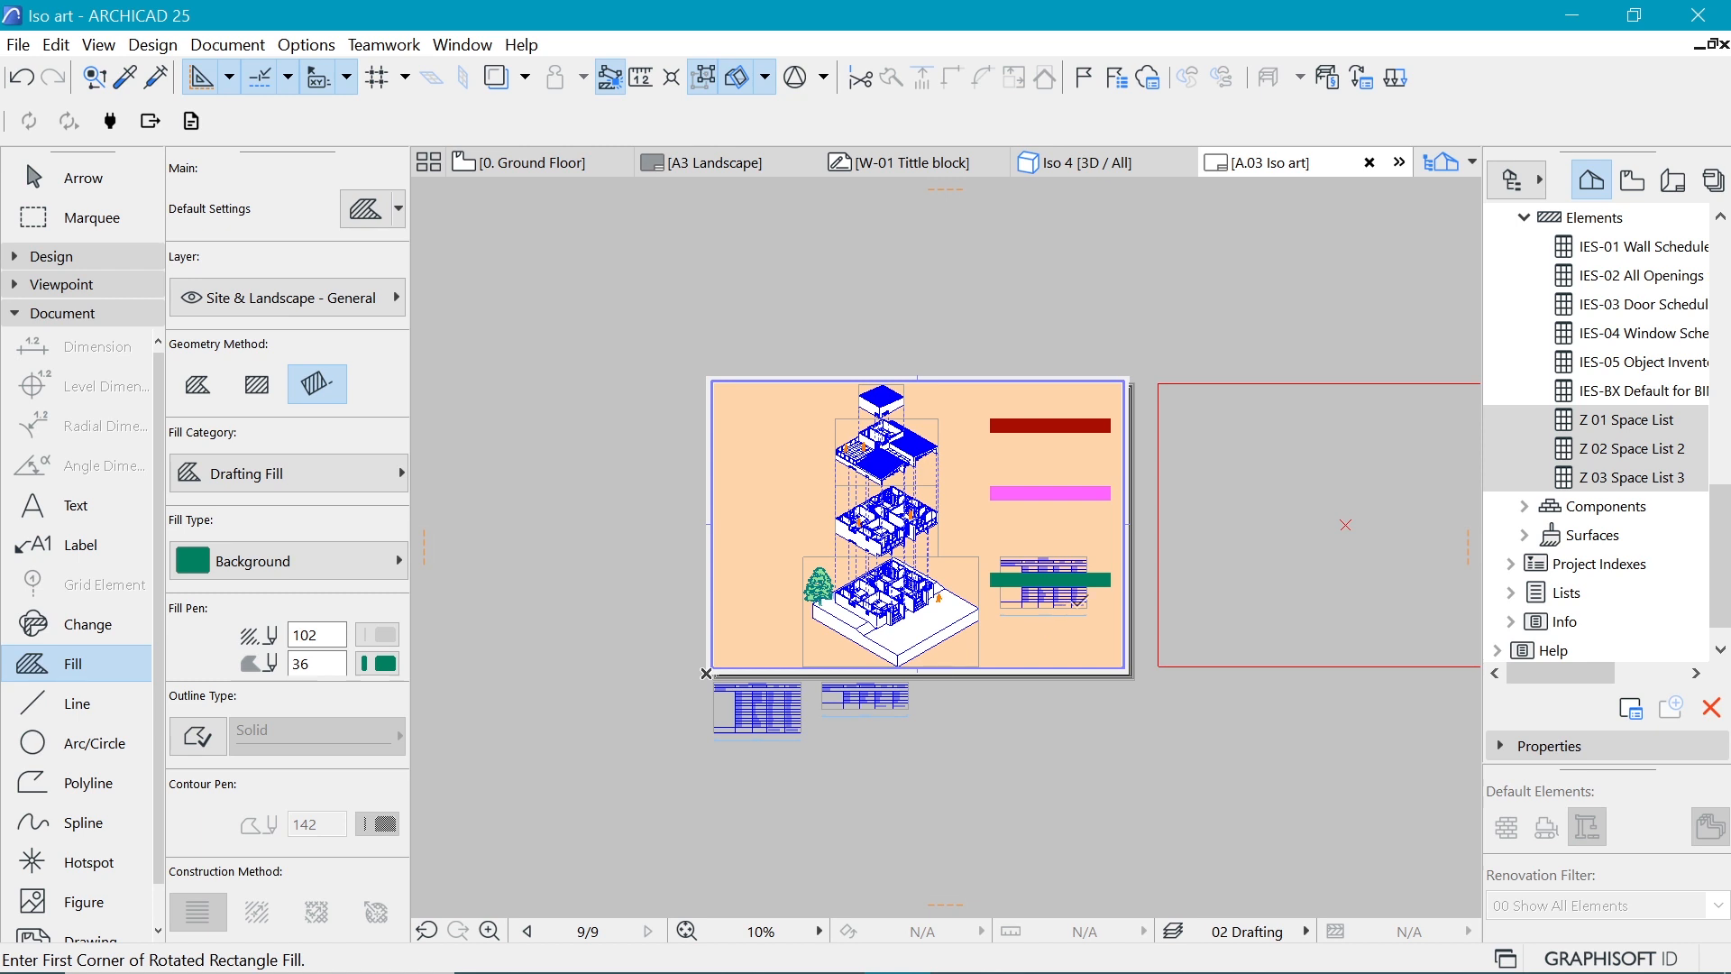
Step: Remove the drawing titles from all three placed space list drawings
shift+click(1087, 609)
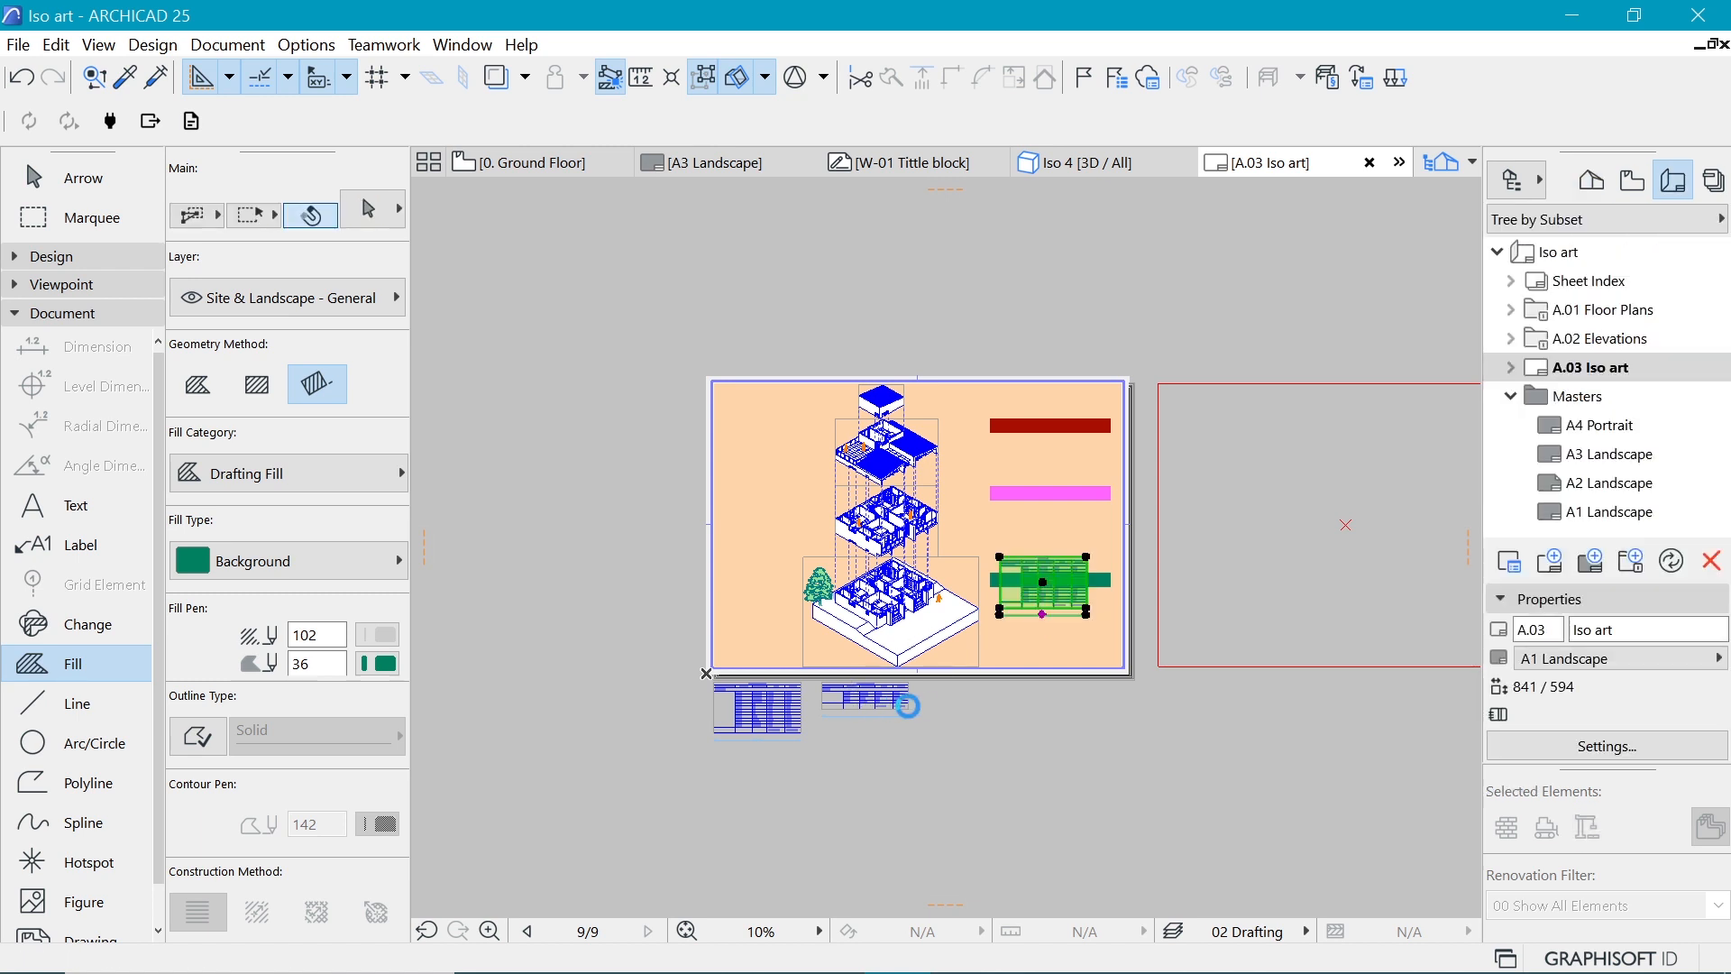
shift+click(904, 703)
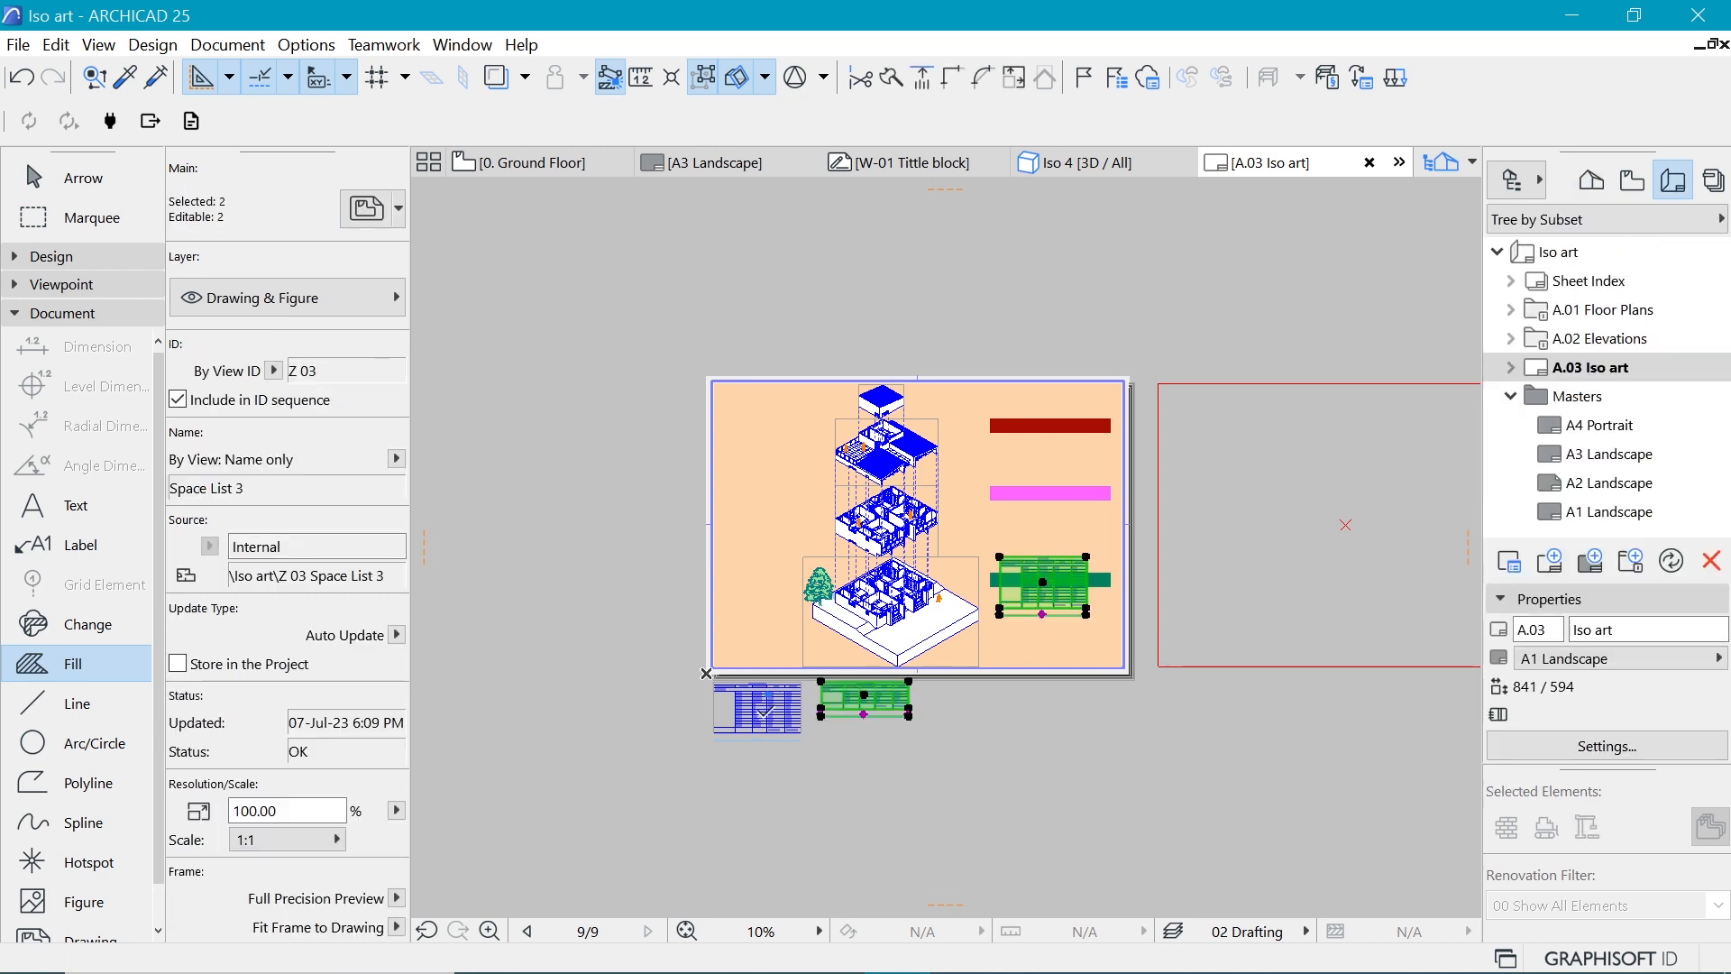
shift+click(762, 726)
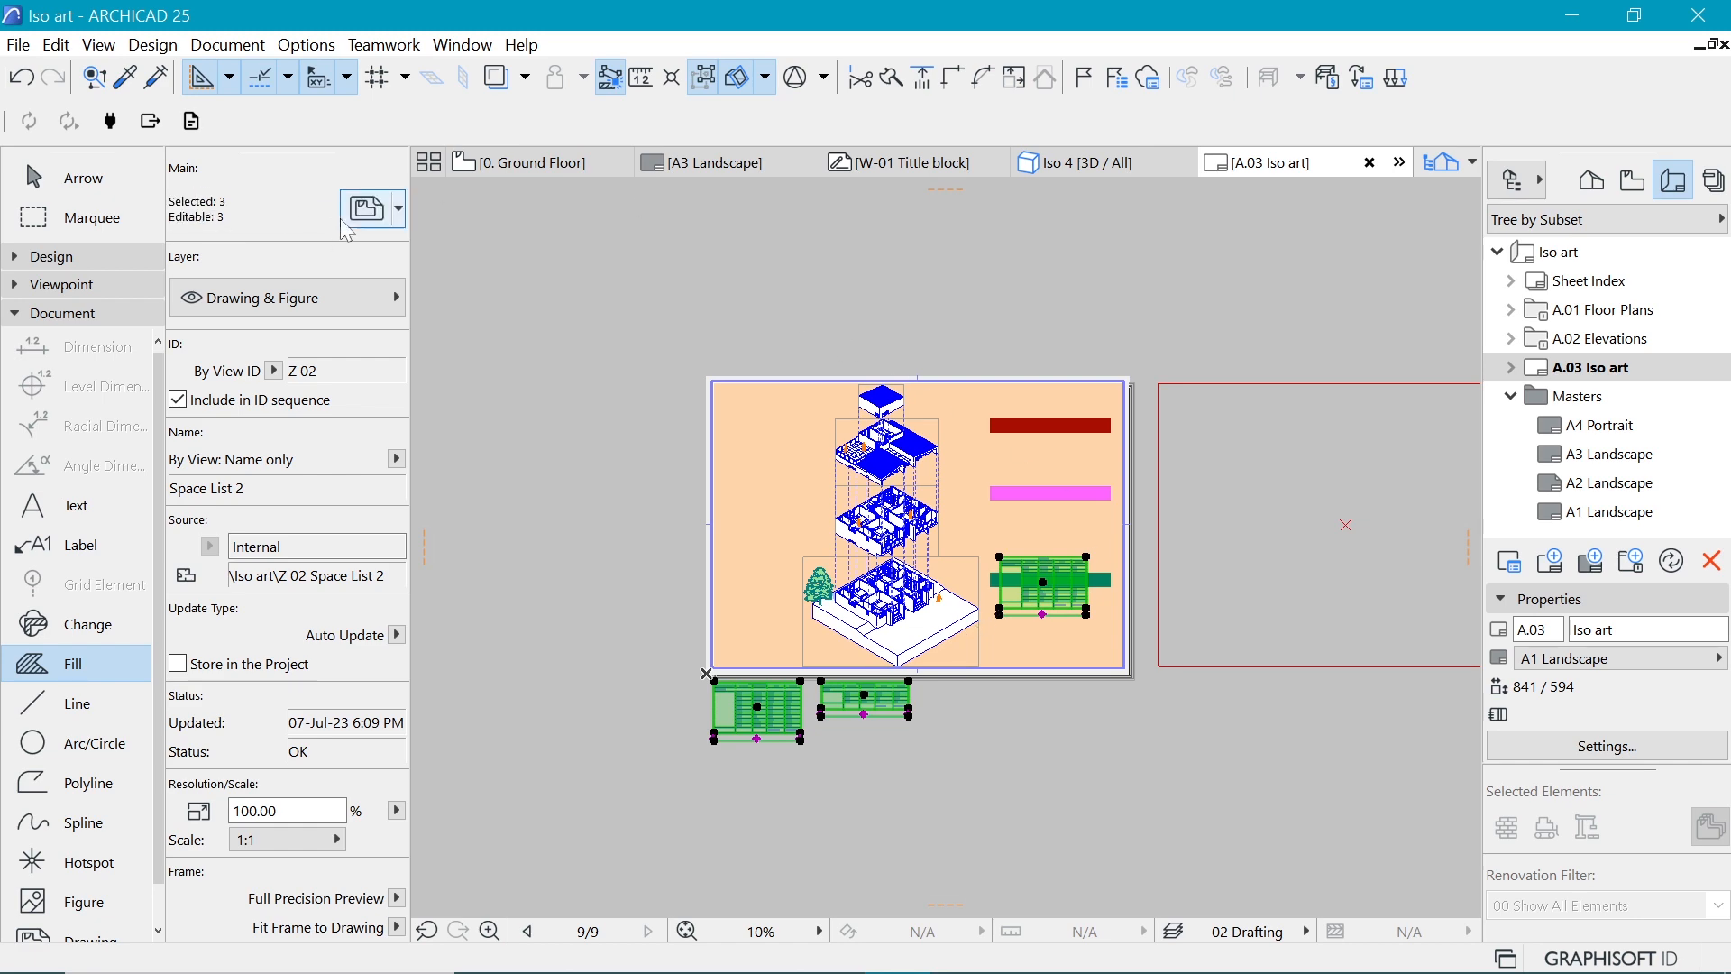
click(367, 213)
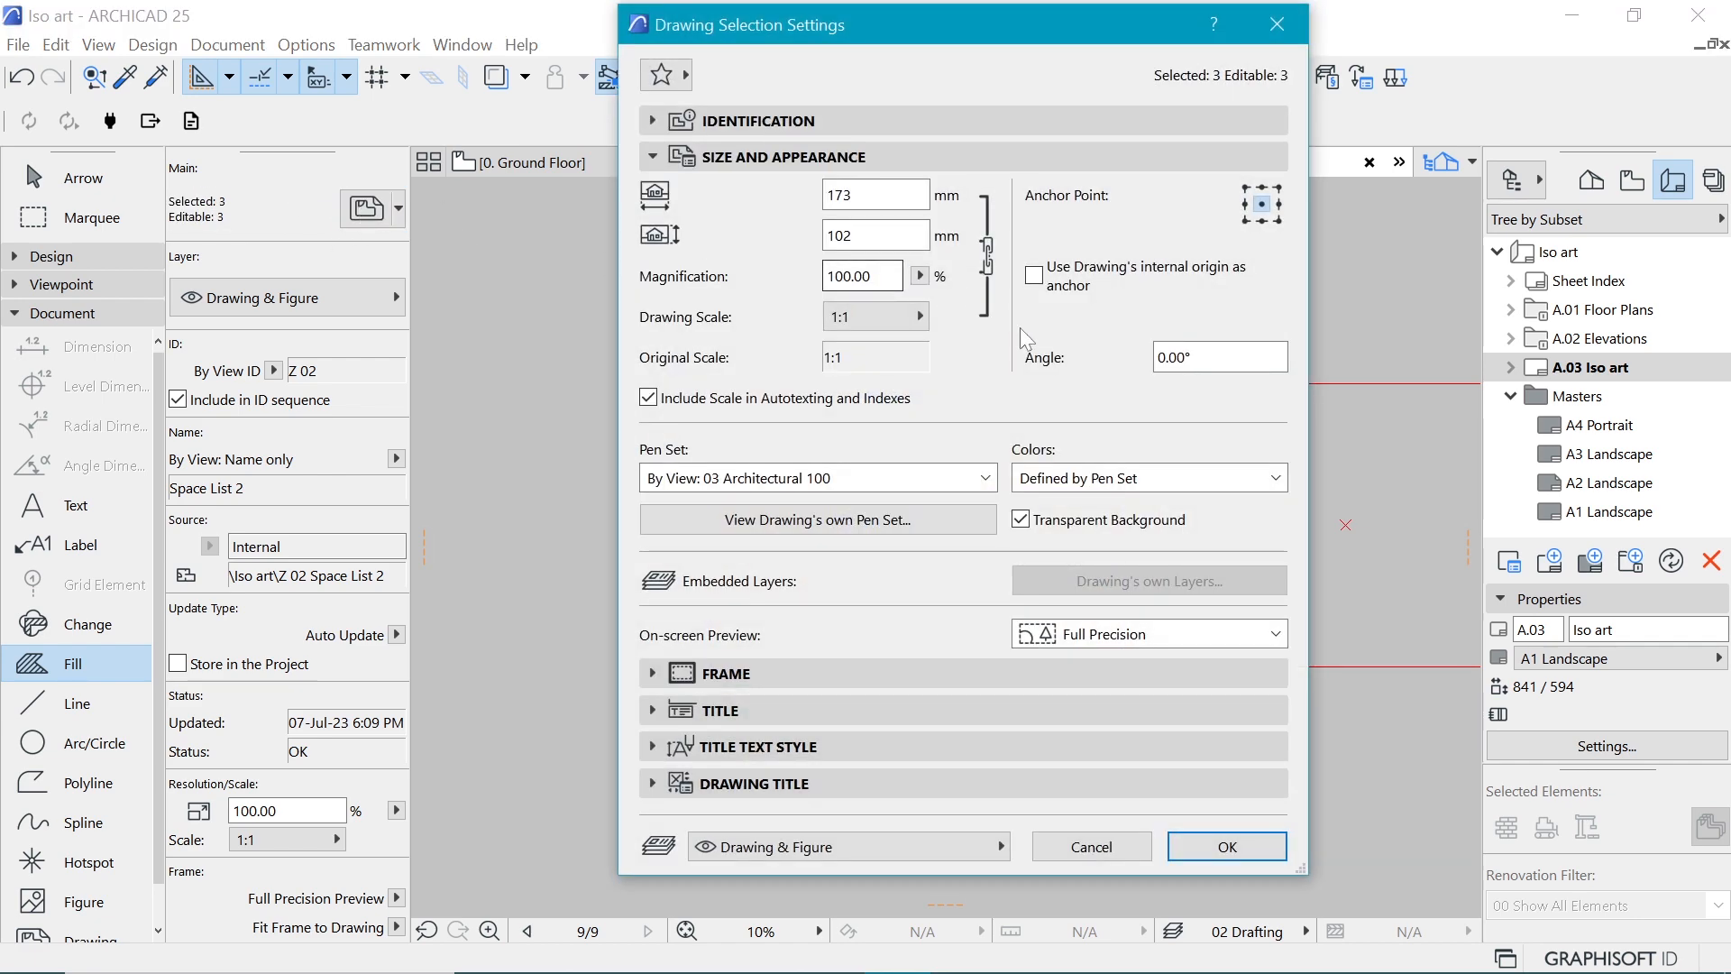
click(777, 710)
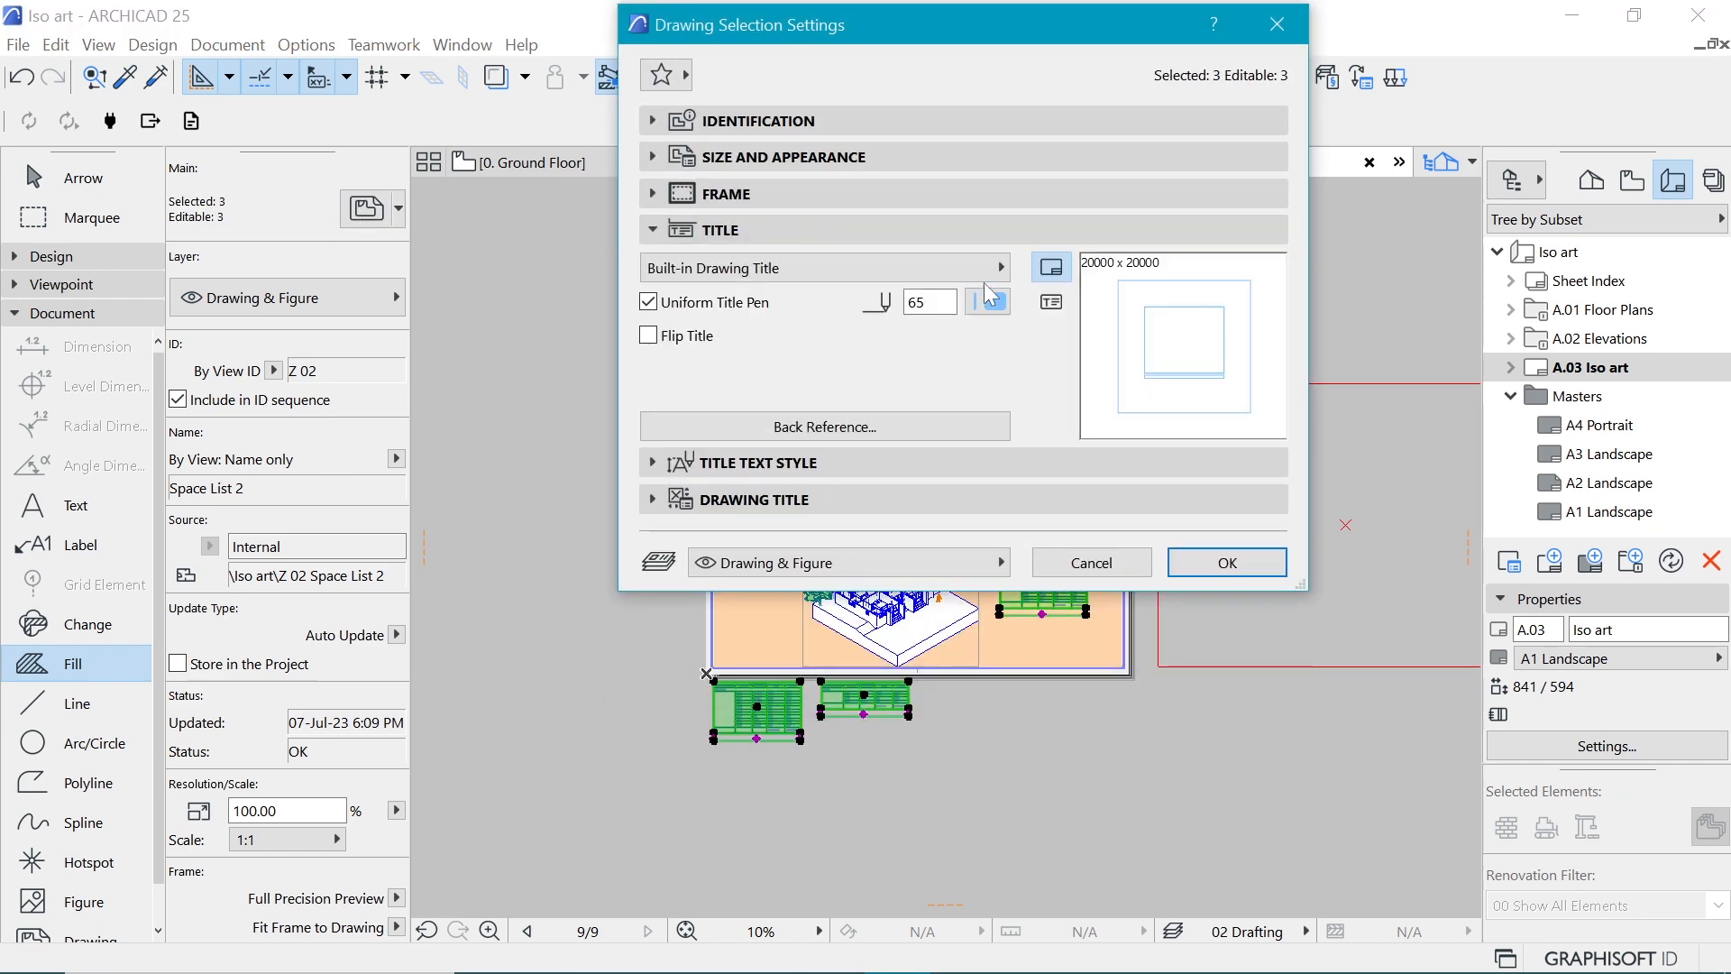
click(1000, 268)
click(1073, 263)
click(1254, 561)
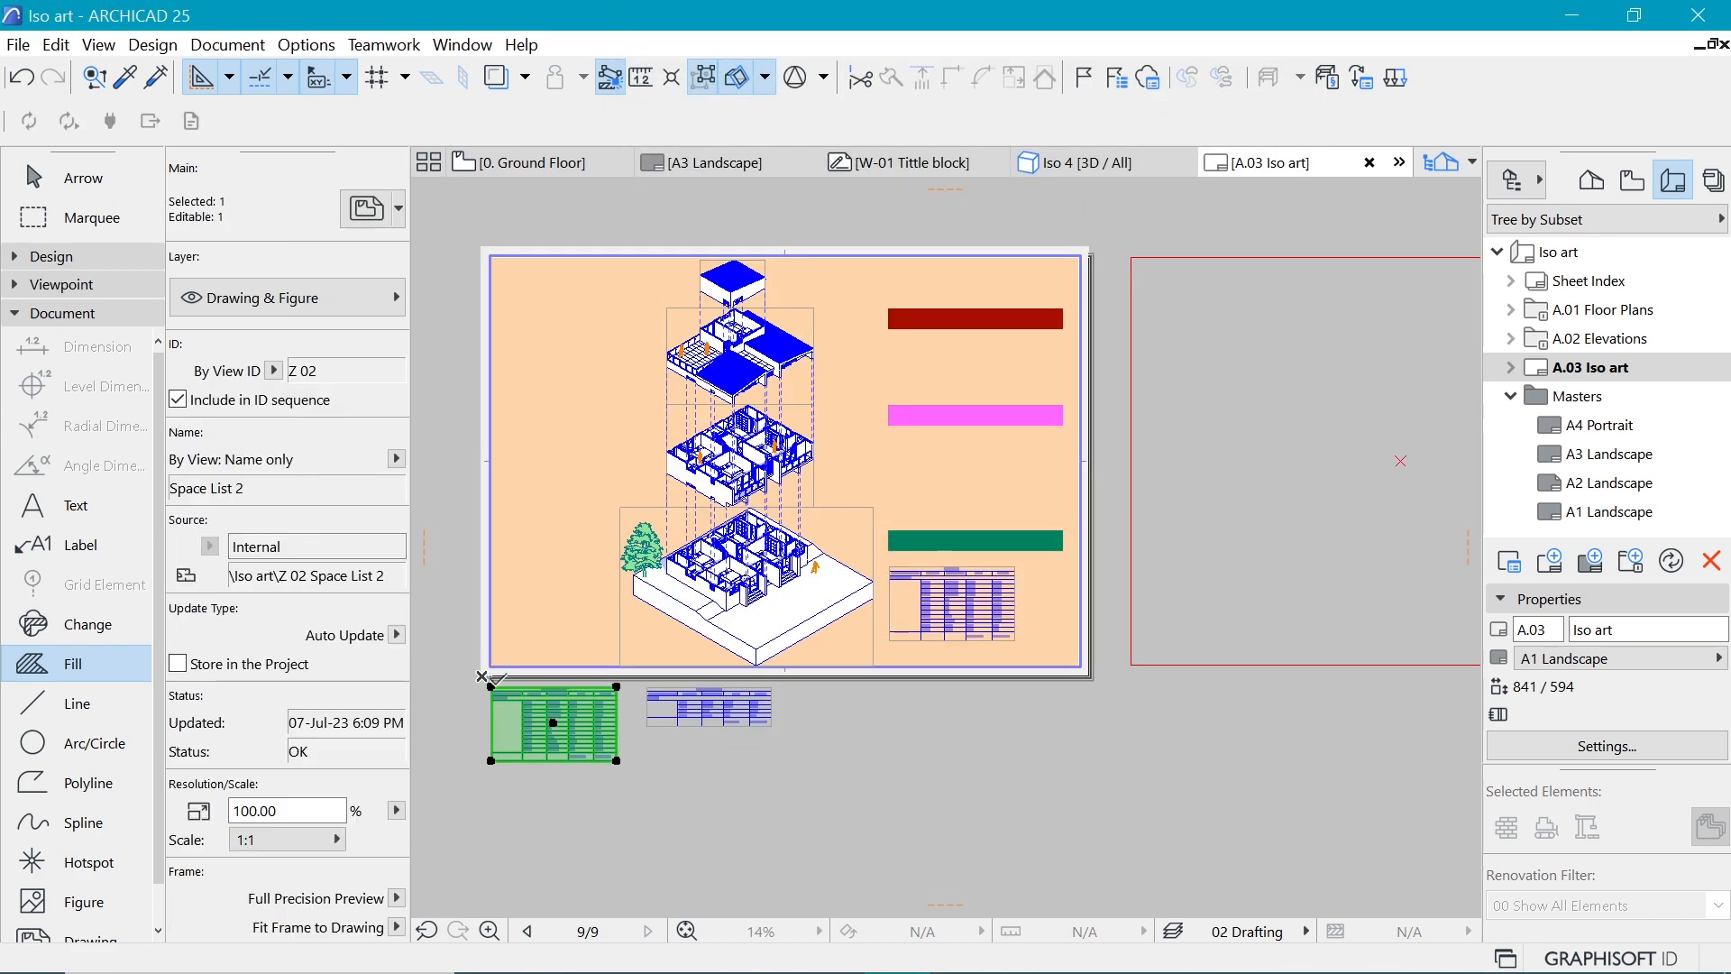
Step: Move the Z 02 space list beneath the pink bar, left-aligned with the ground floor list
key(ctrl+d)
click(491, 689)
click(899, 436)
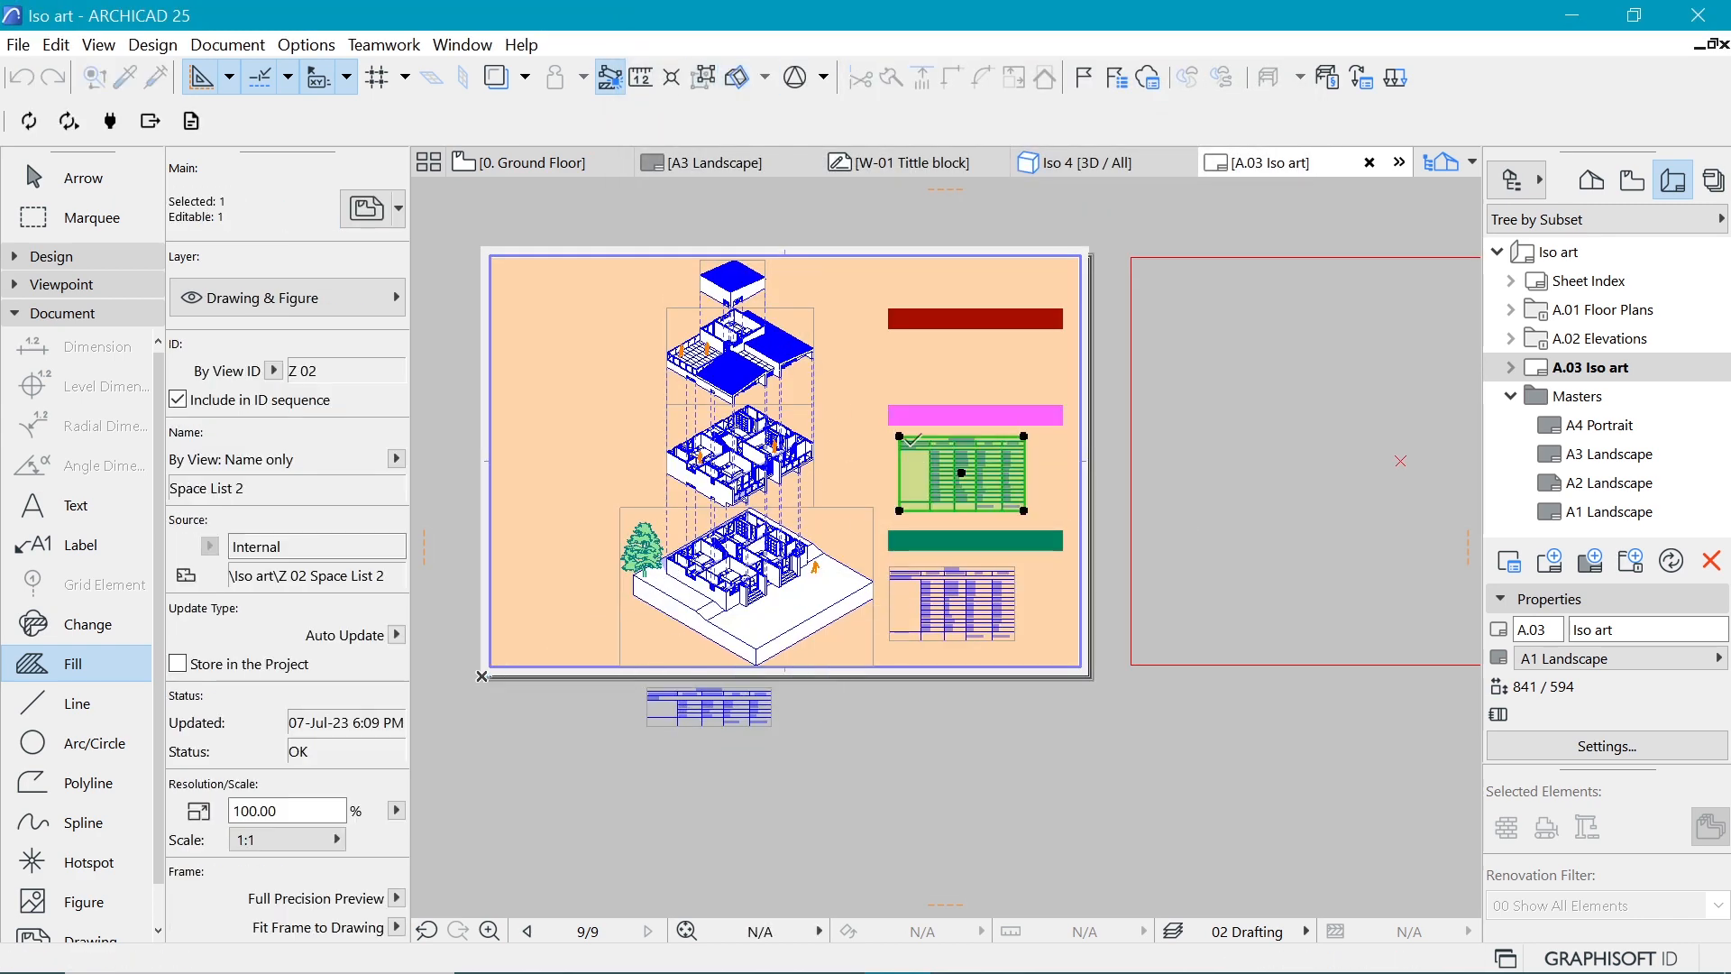
key(ctrl+d)
click(899, 437)
shift+click(889, 566)
Step: Move the Z 03 space list beneath the red bar, left-aligned with the other lists
click(657, 709)
key(ctrl+d)
click(647, 687)
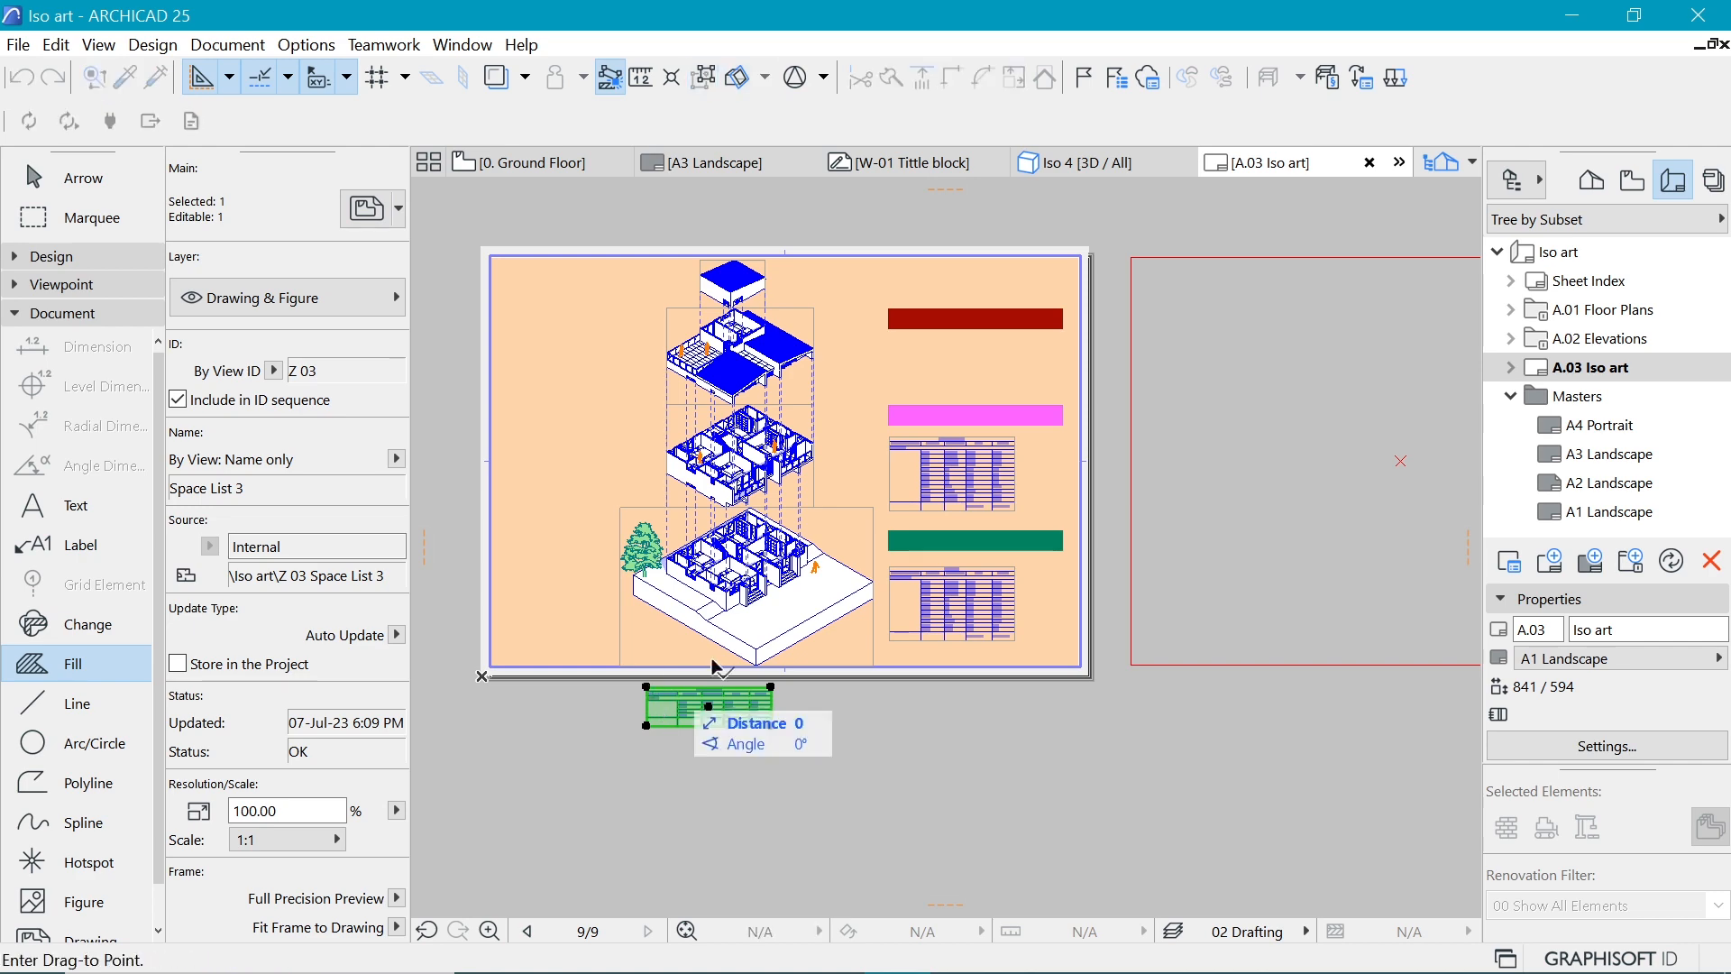
click(916, 350)
click(917, 350)
key(ctrl+d)
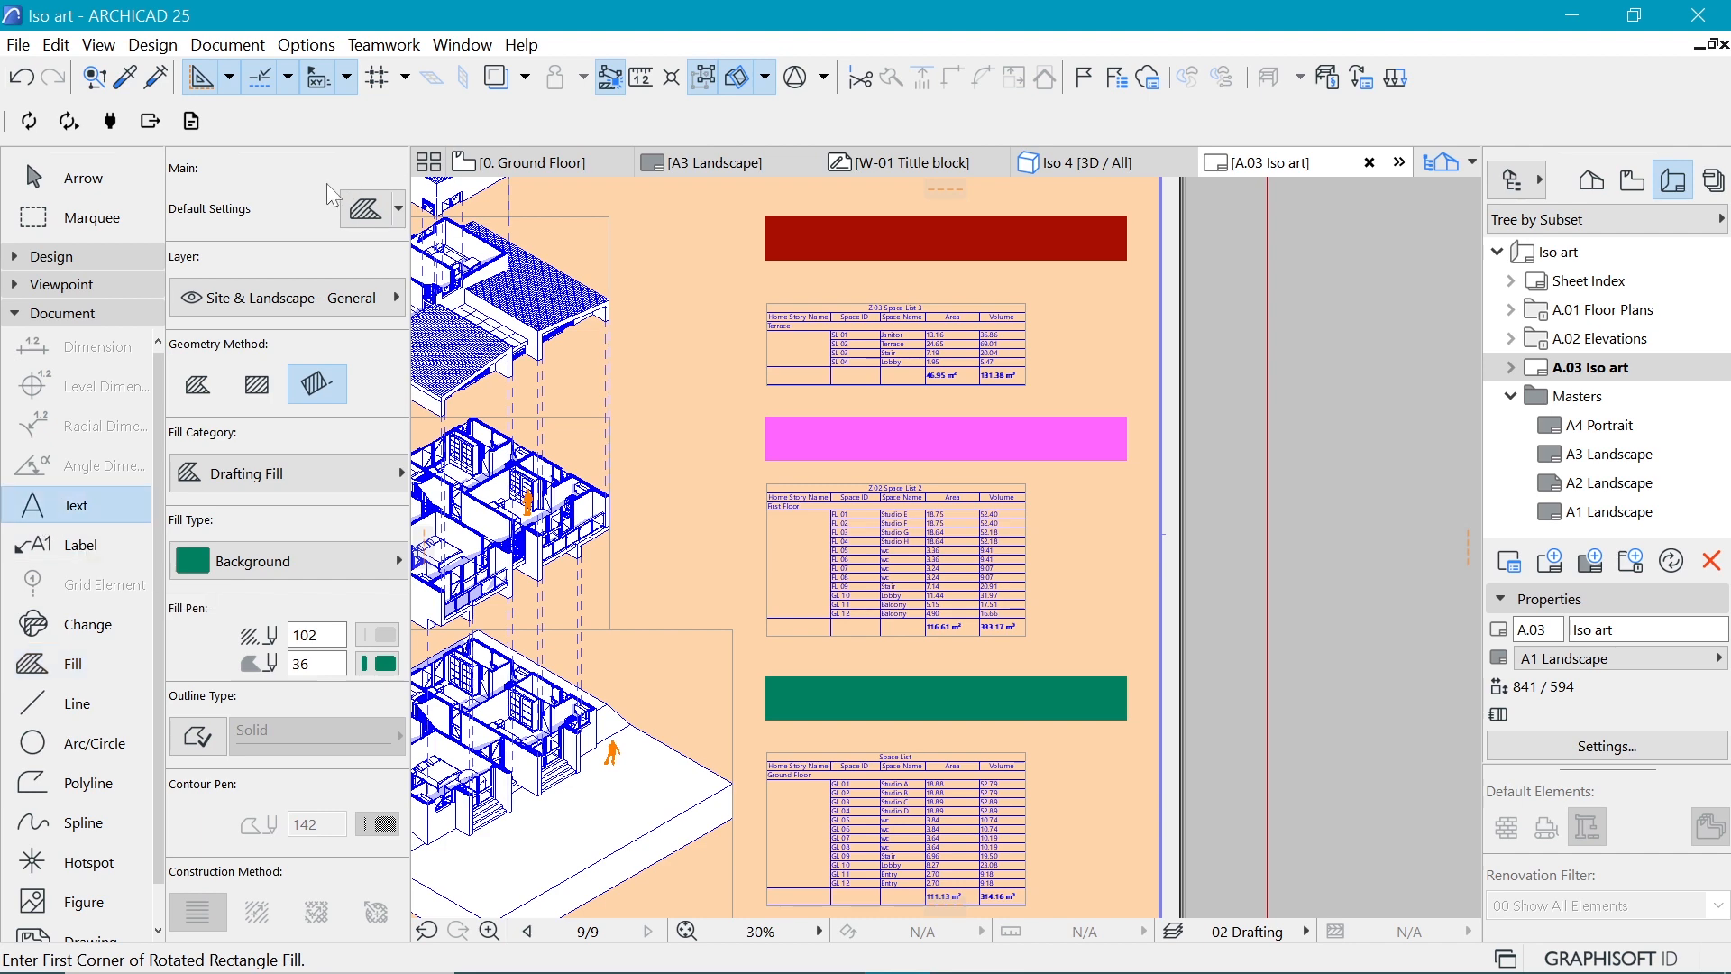
Step: Add the text 01 at the start of the green bar in Montserrat Black, 15 mm high, with white pen 121
click(353, 384)
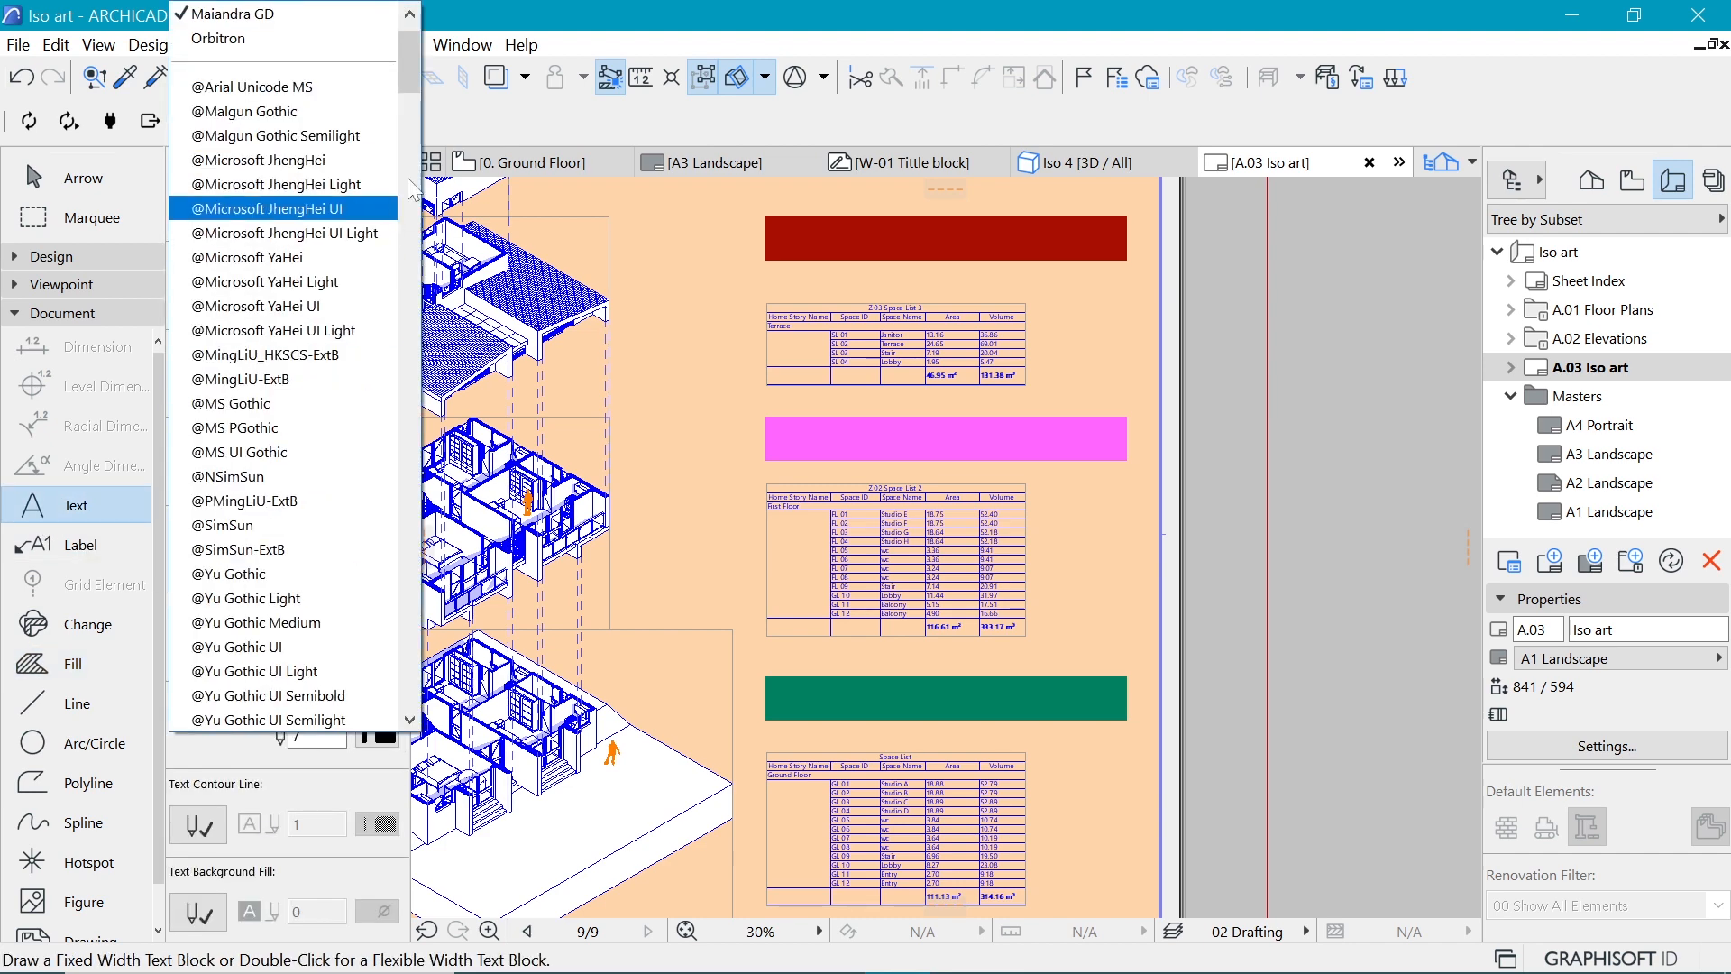
scroll(419, 59, up, 1)
click(261, 38)
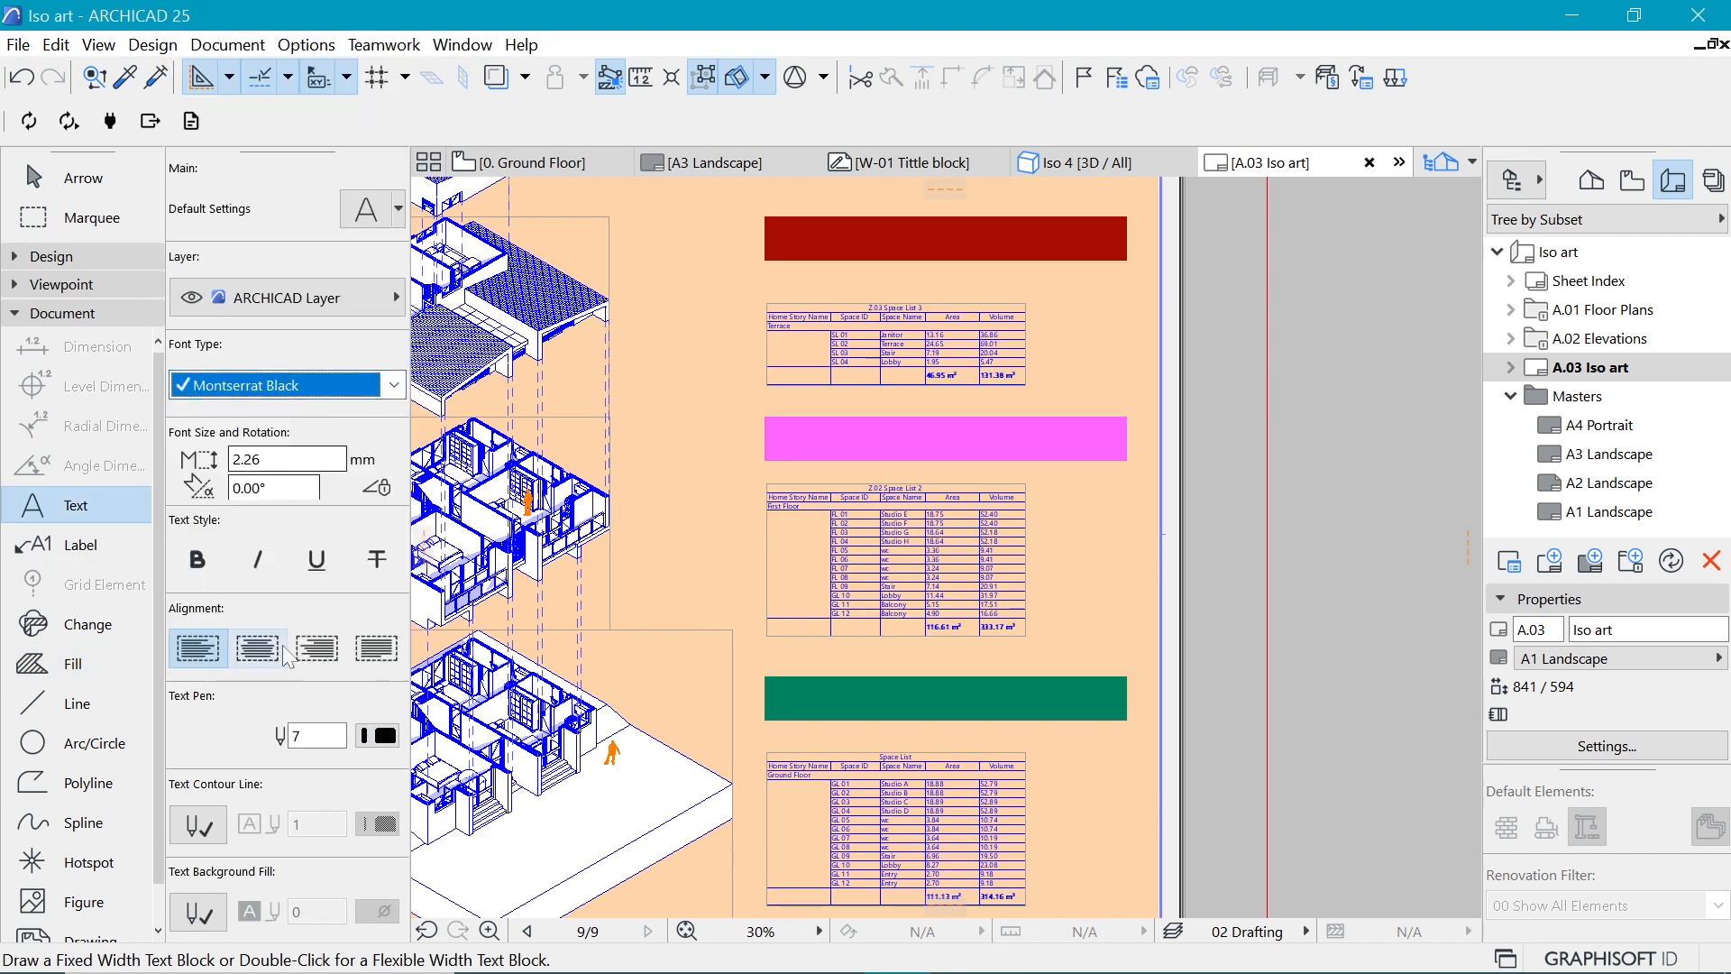
click(376, 738)
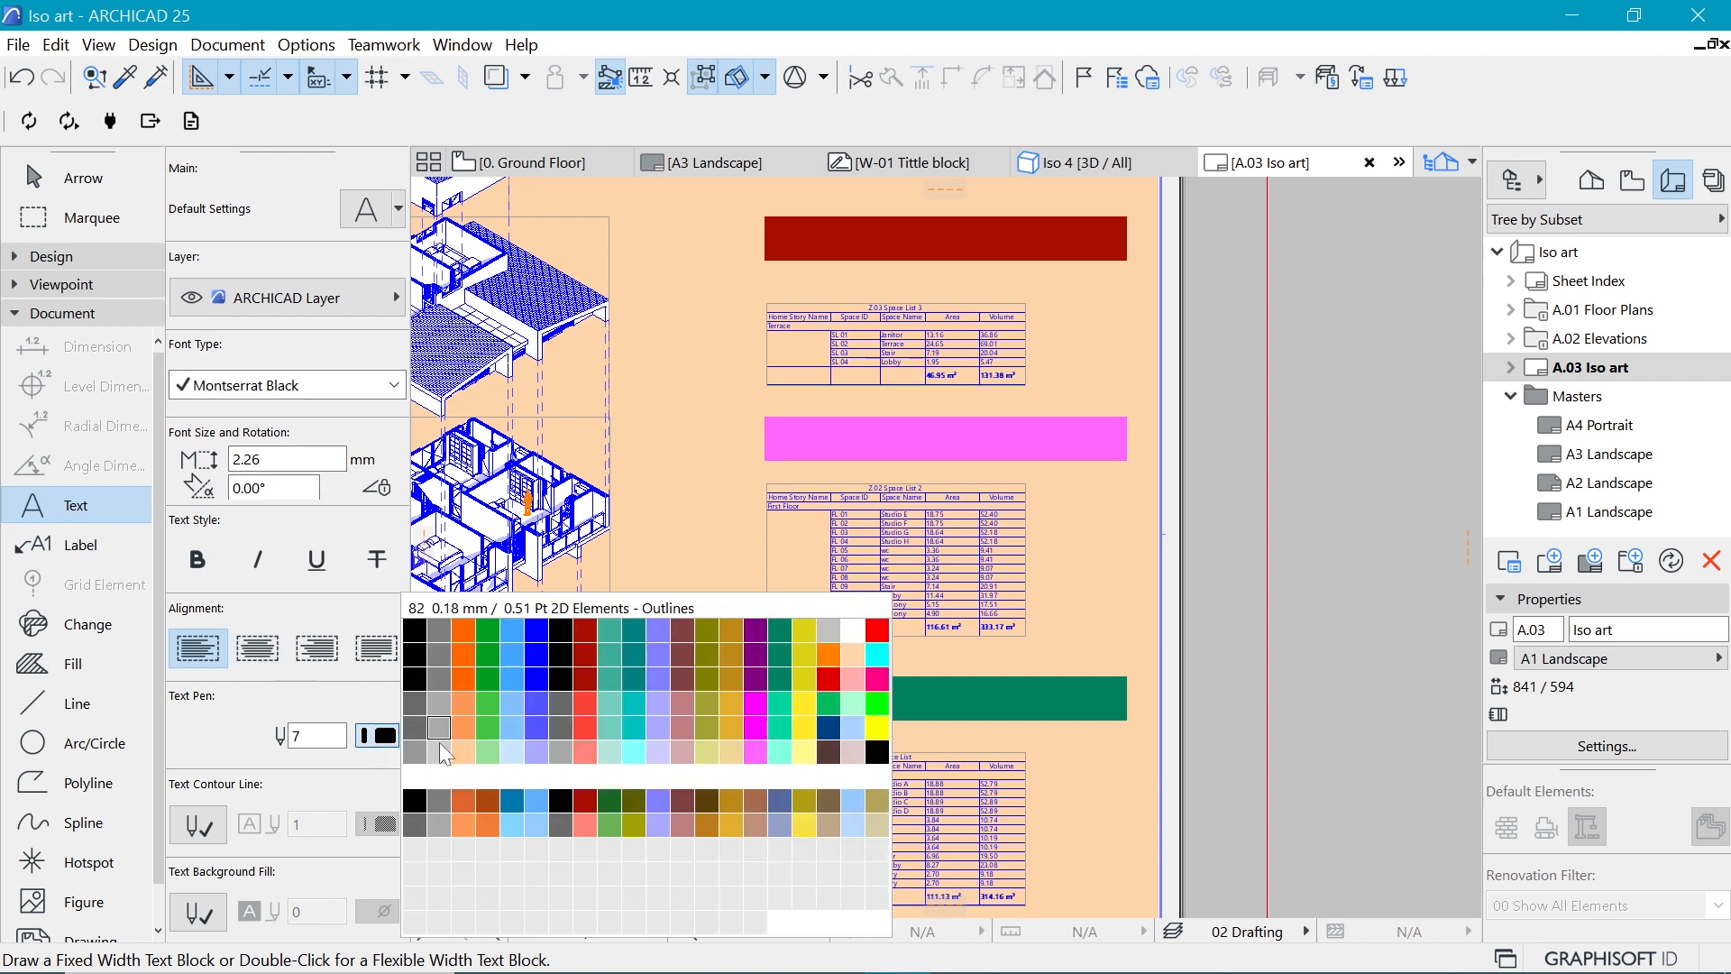
click(419, 785)
double_click(790, 696)
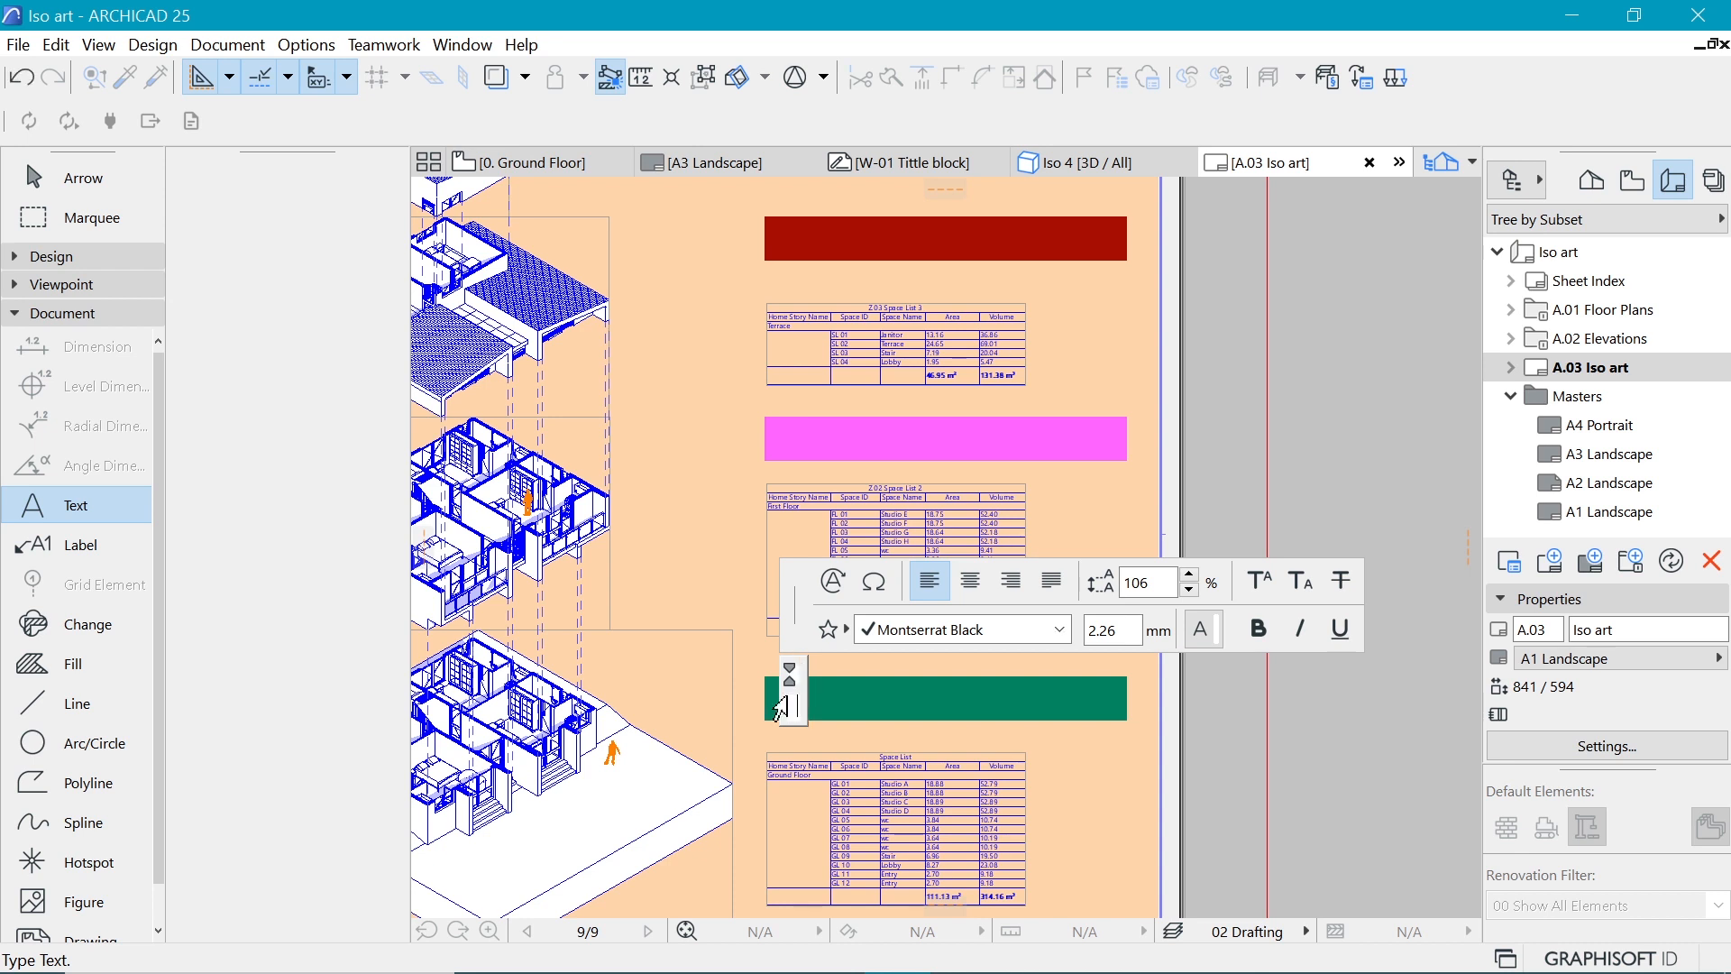
click(833, 738)
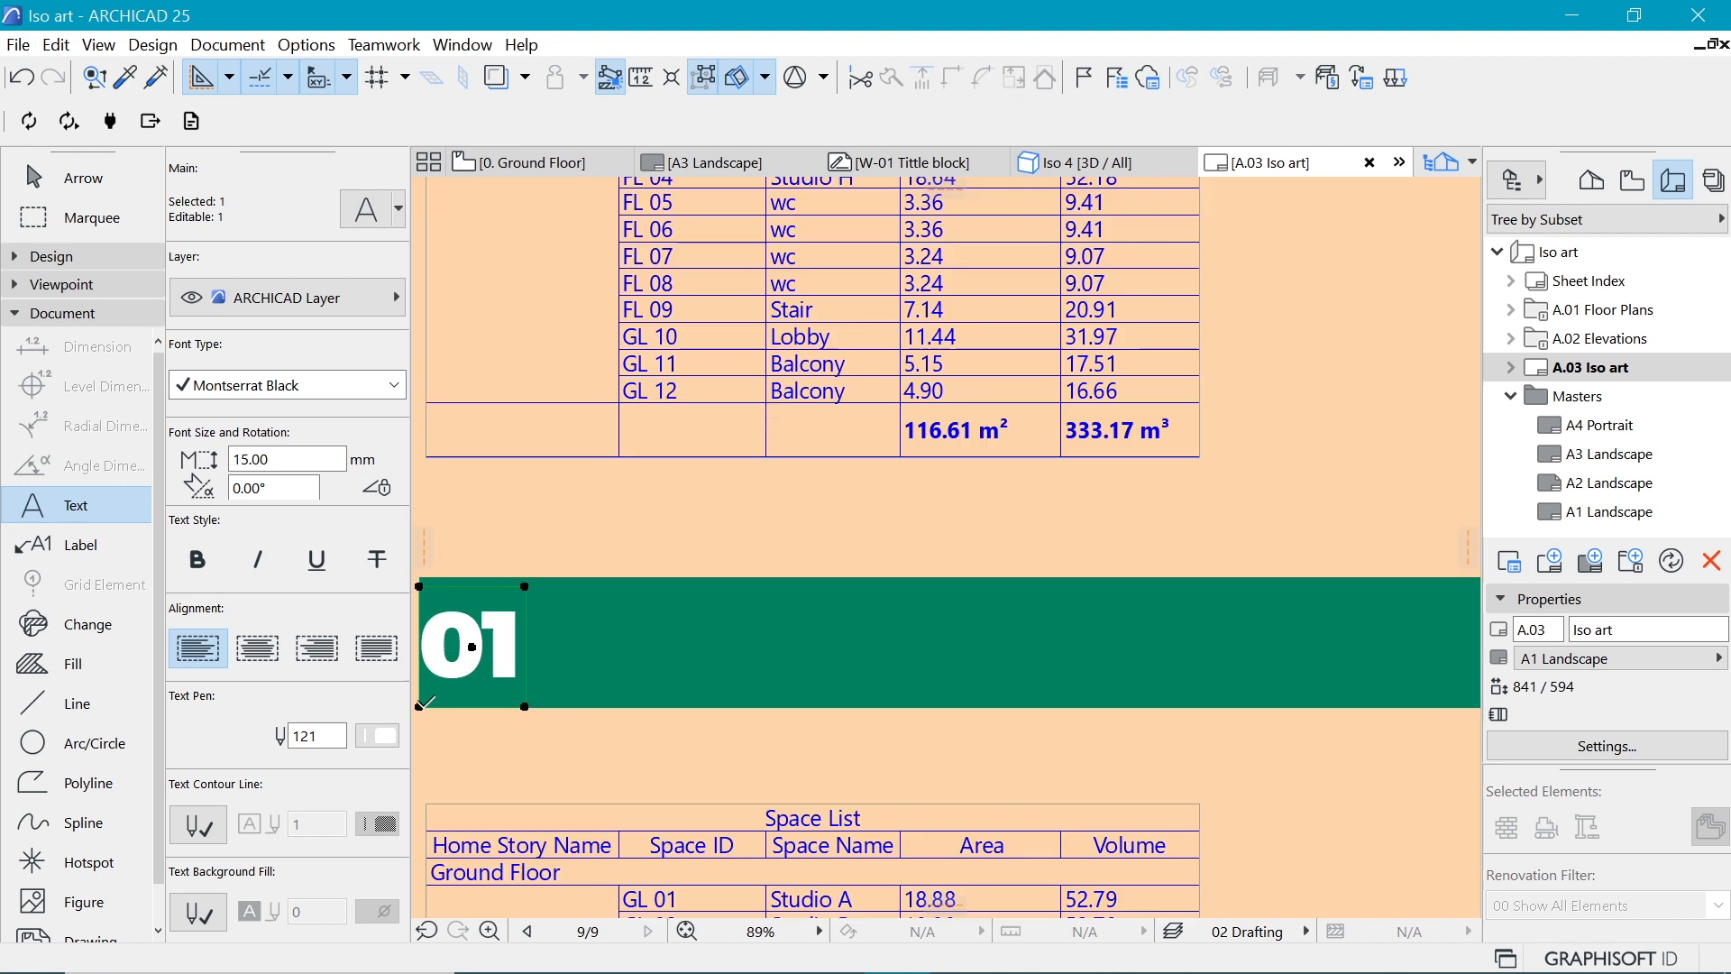
Step: Copy the 01 text further along the green bar and change the copy to Ground Floor in Montserrat Medium
key(ctrl+shift+d)
click(419, 707)
click(593, 708)
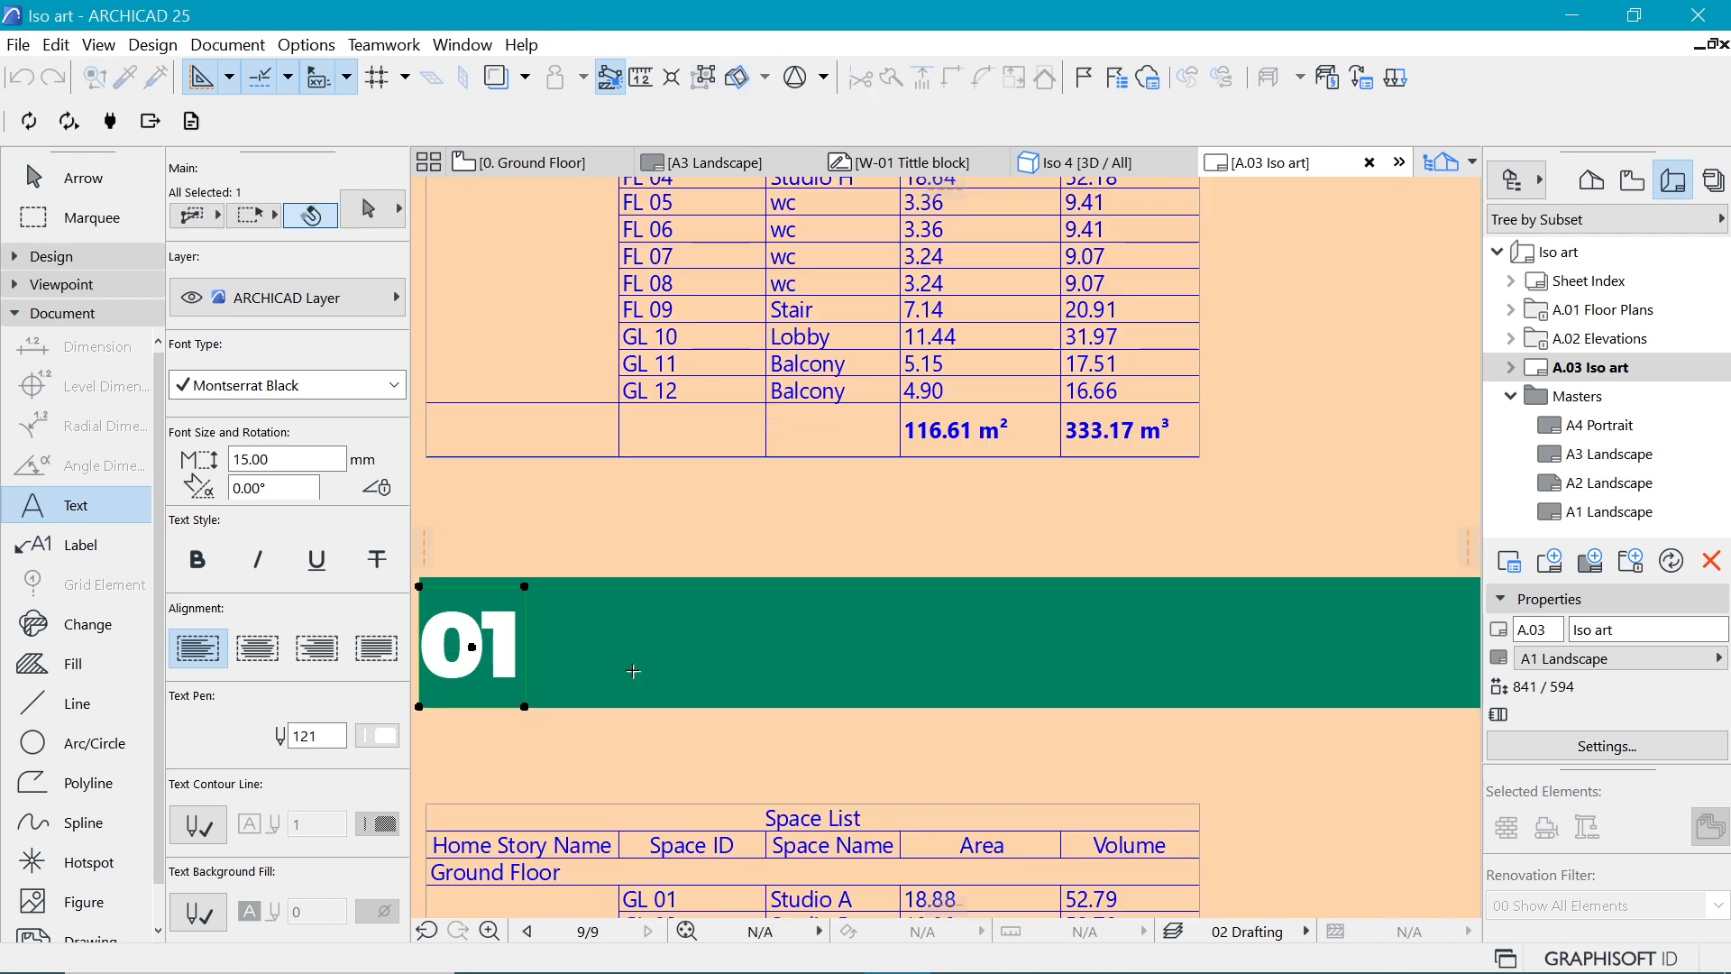
double_click(645, 648)
text(01 Ground Floor)
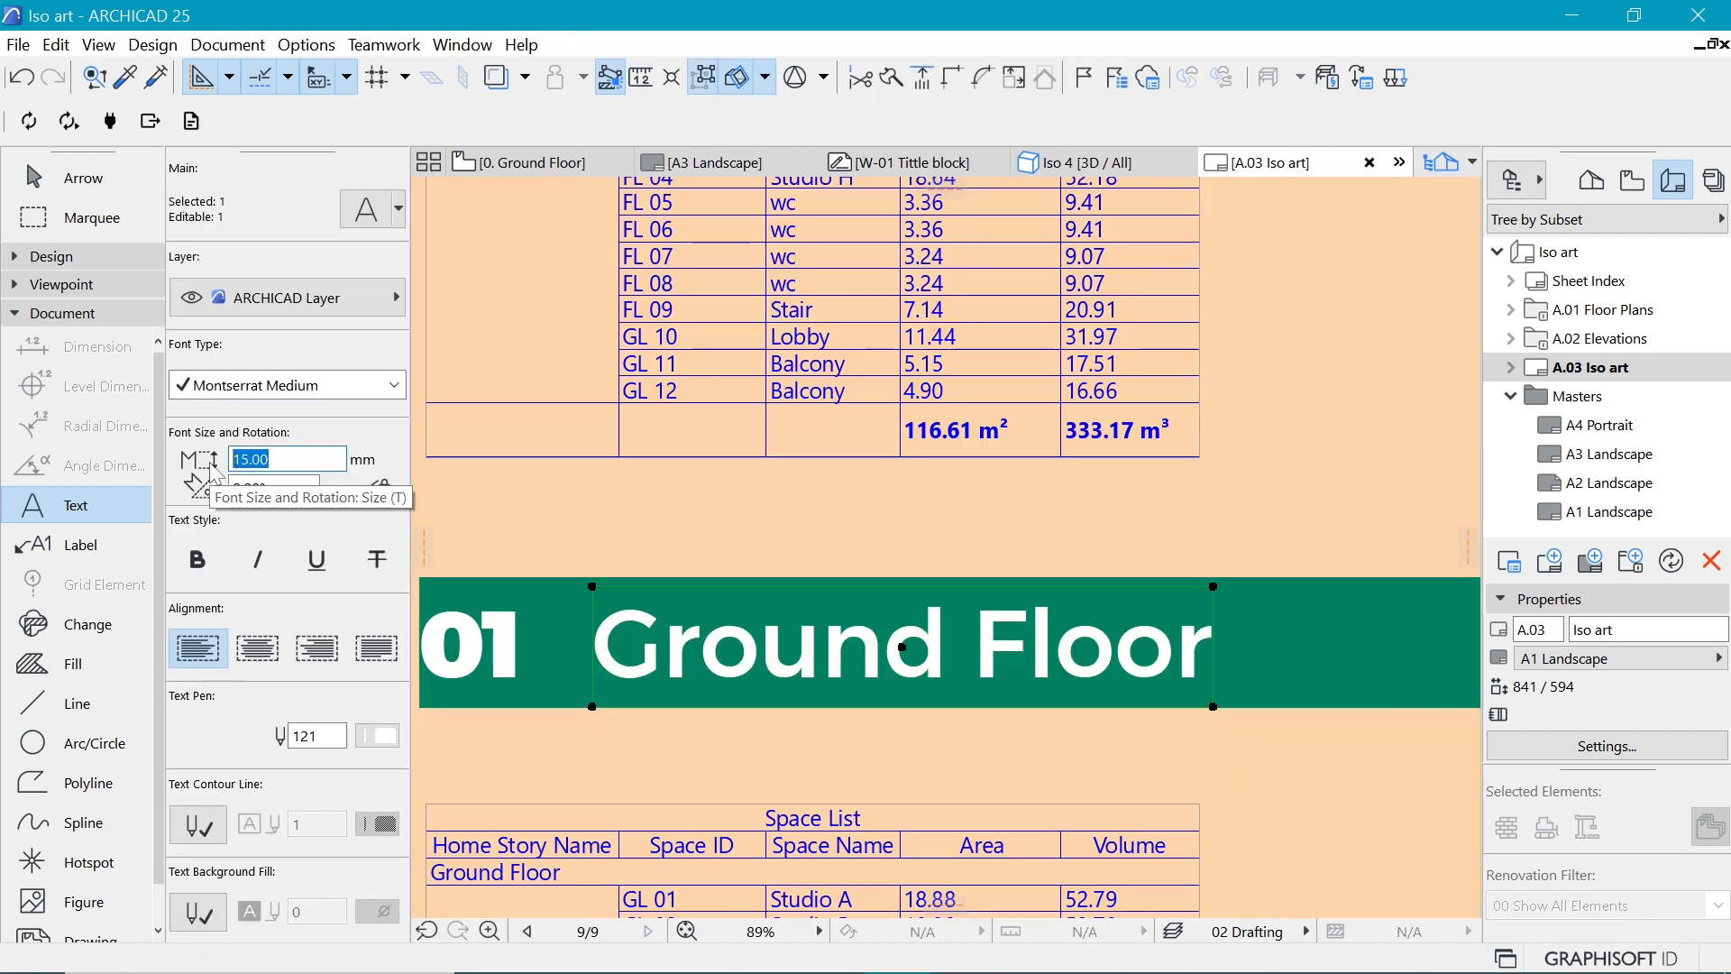
Step: Set the Ground Floor text size to 10 mm and move it down vertically to line up with the 01 text
text(10)
key(Return)
key(ctrl+d)
click(593, 666)
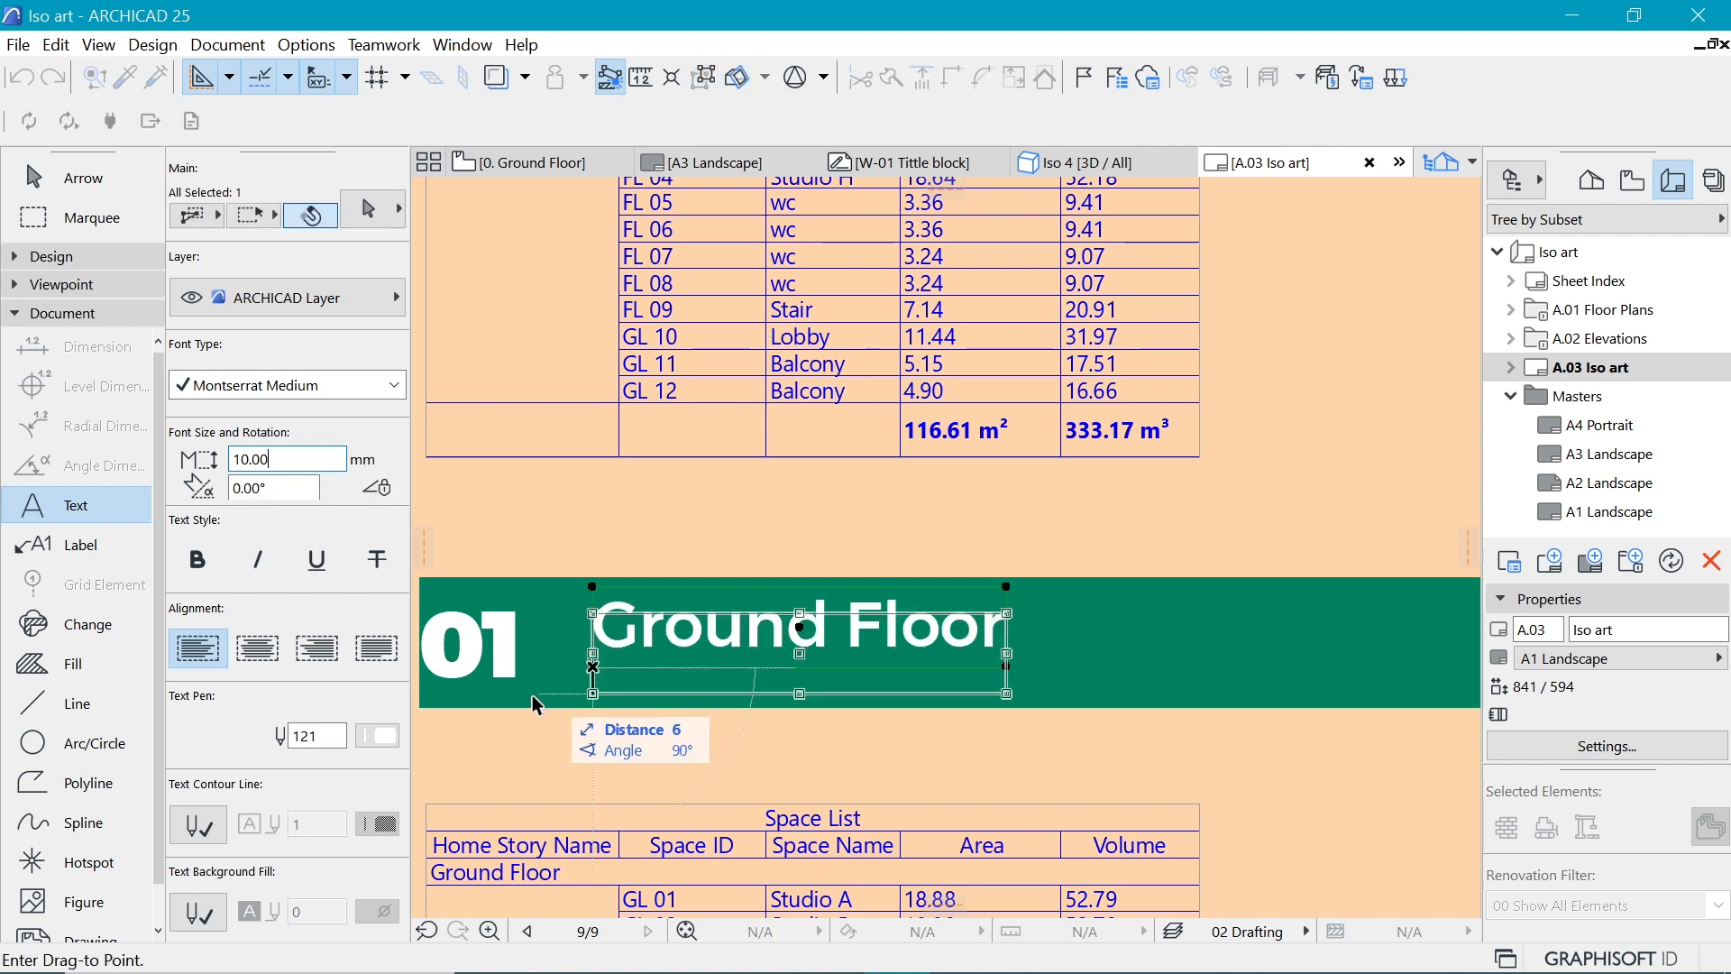
shift+click(532, 697)
Step: Copy the 01 and Ground Floor texts onto the pink and red bars and change the pink bar's floor name to First Floor
scroll(685, 802, down, 3)
click(639, 316)
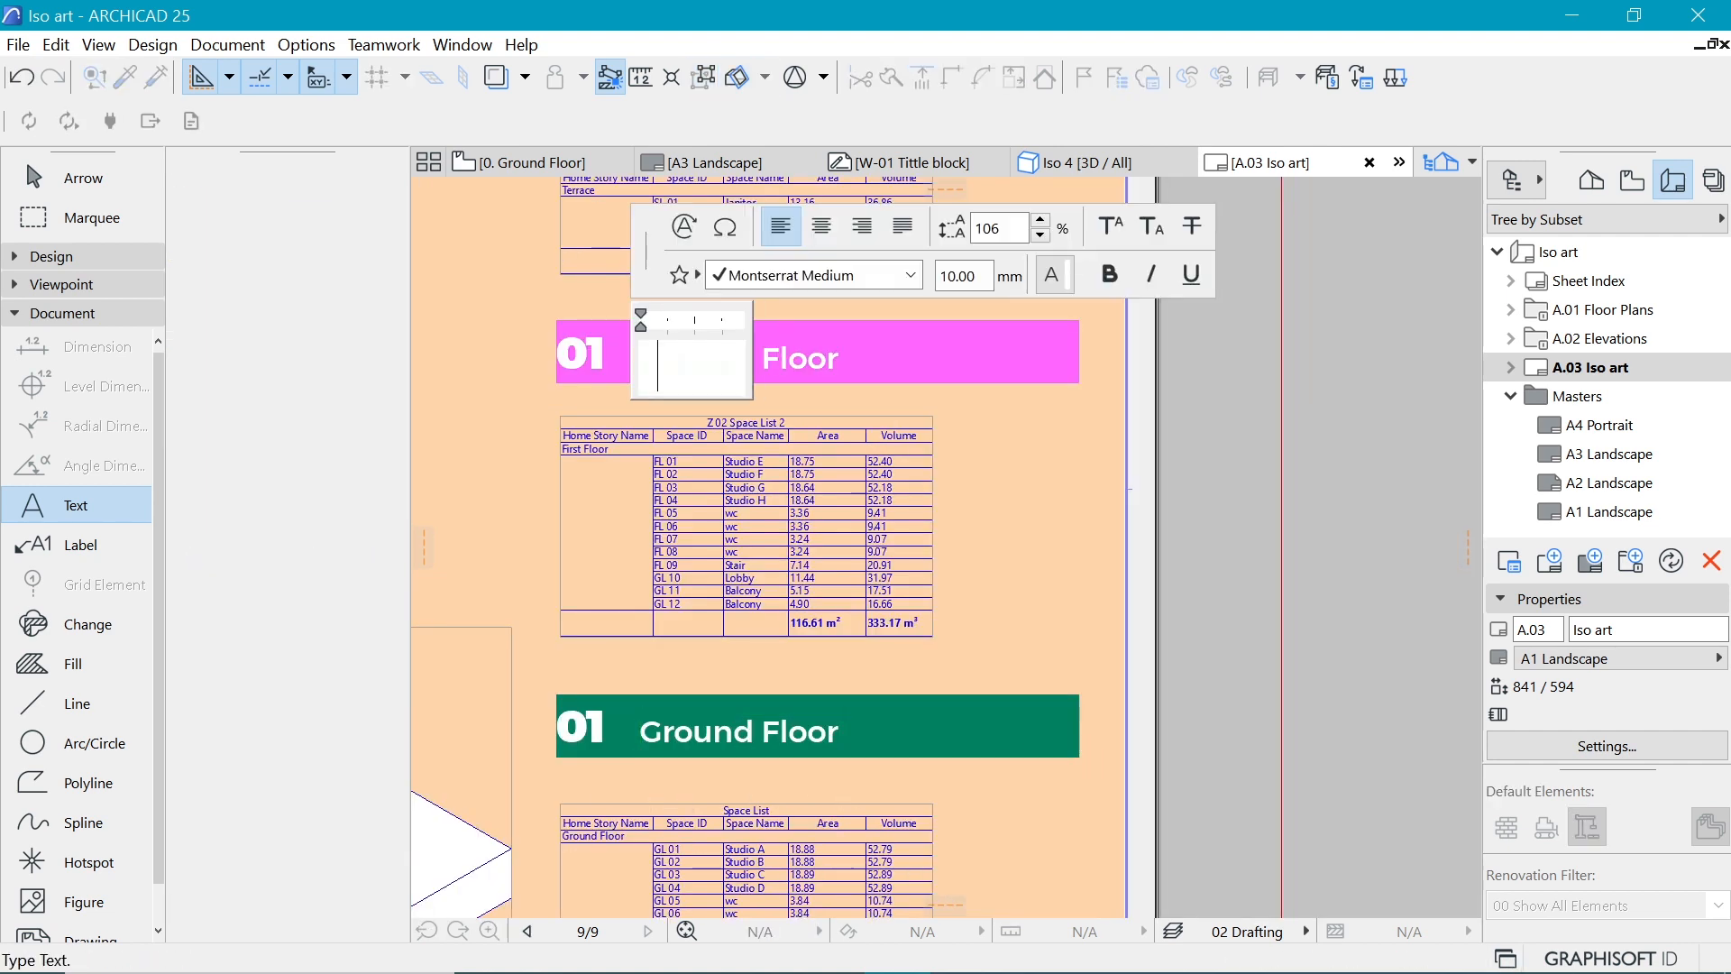
text(Fl)
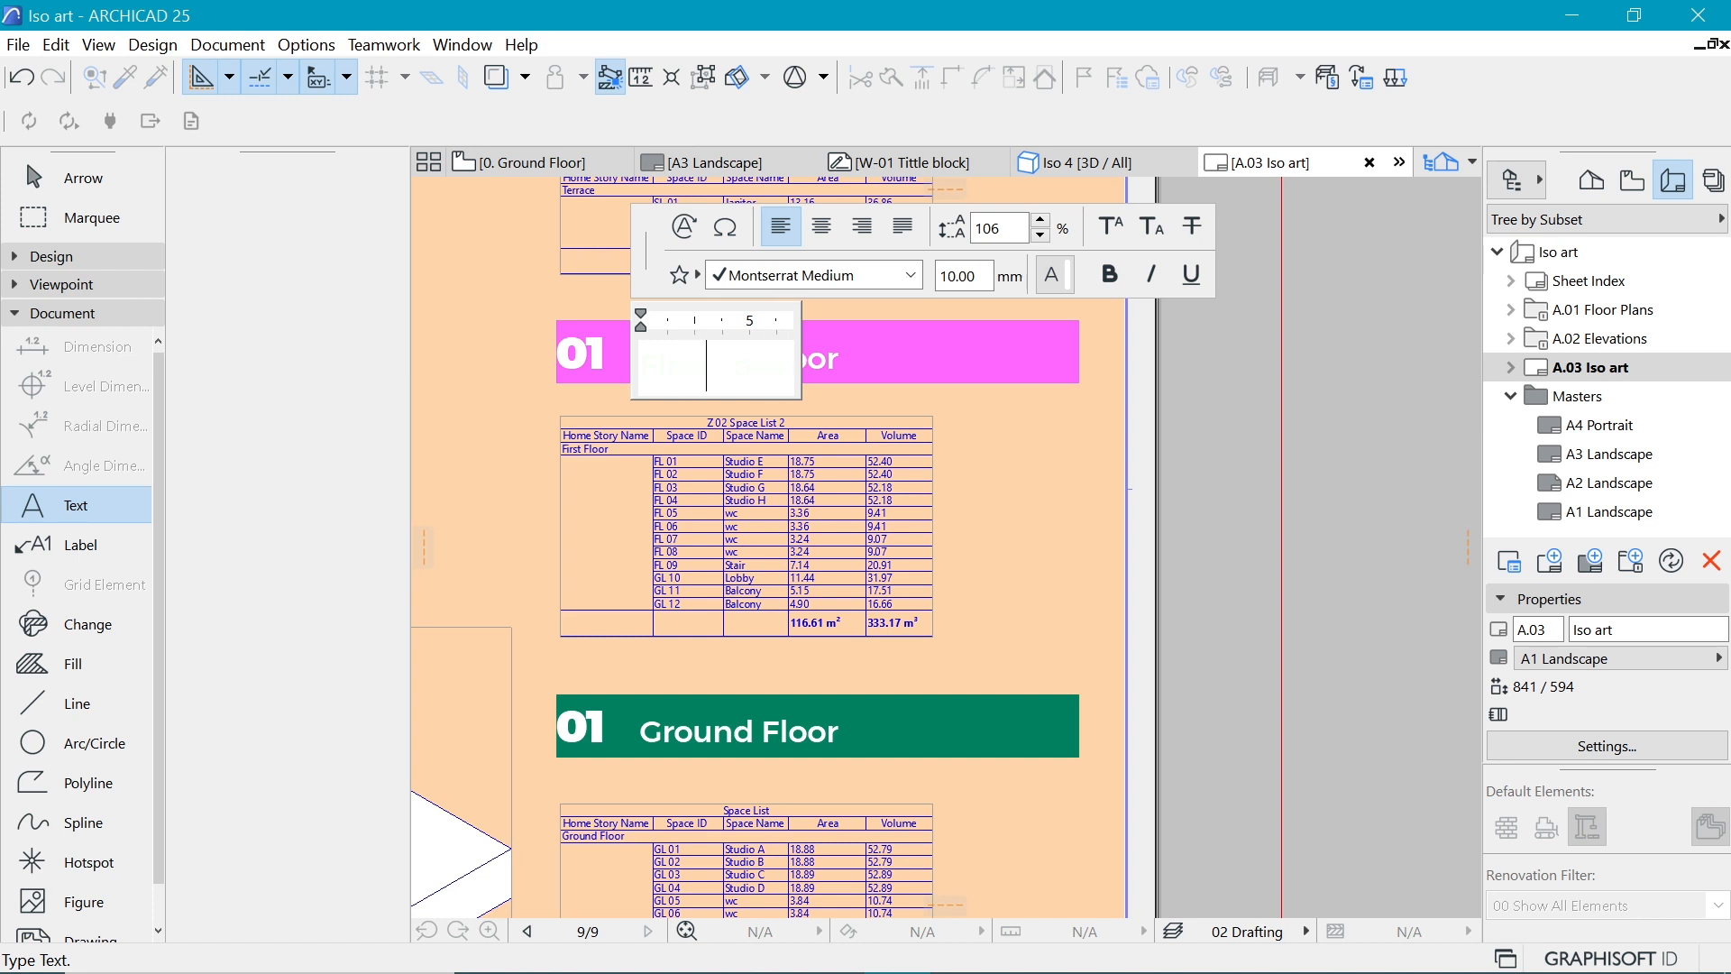
Step: Change the floor name text on the red bar to Terrace
double_click(745, 250)
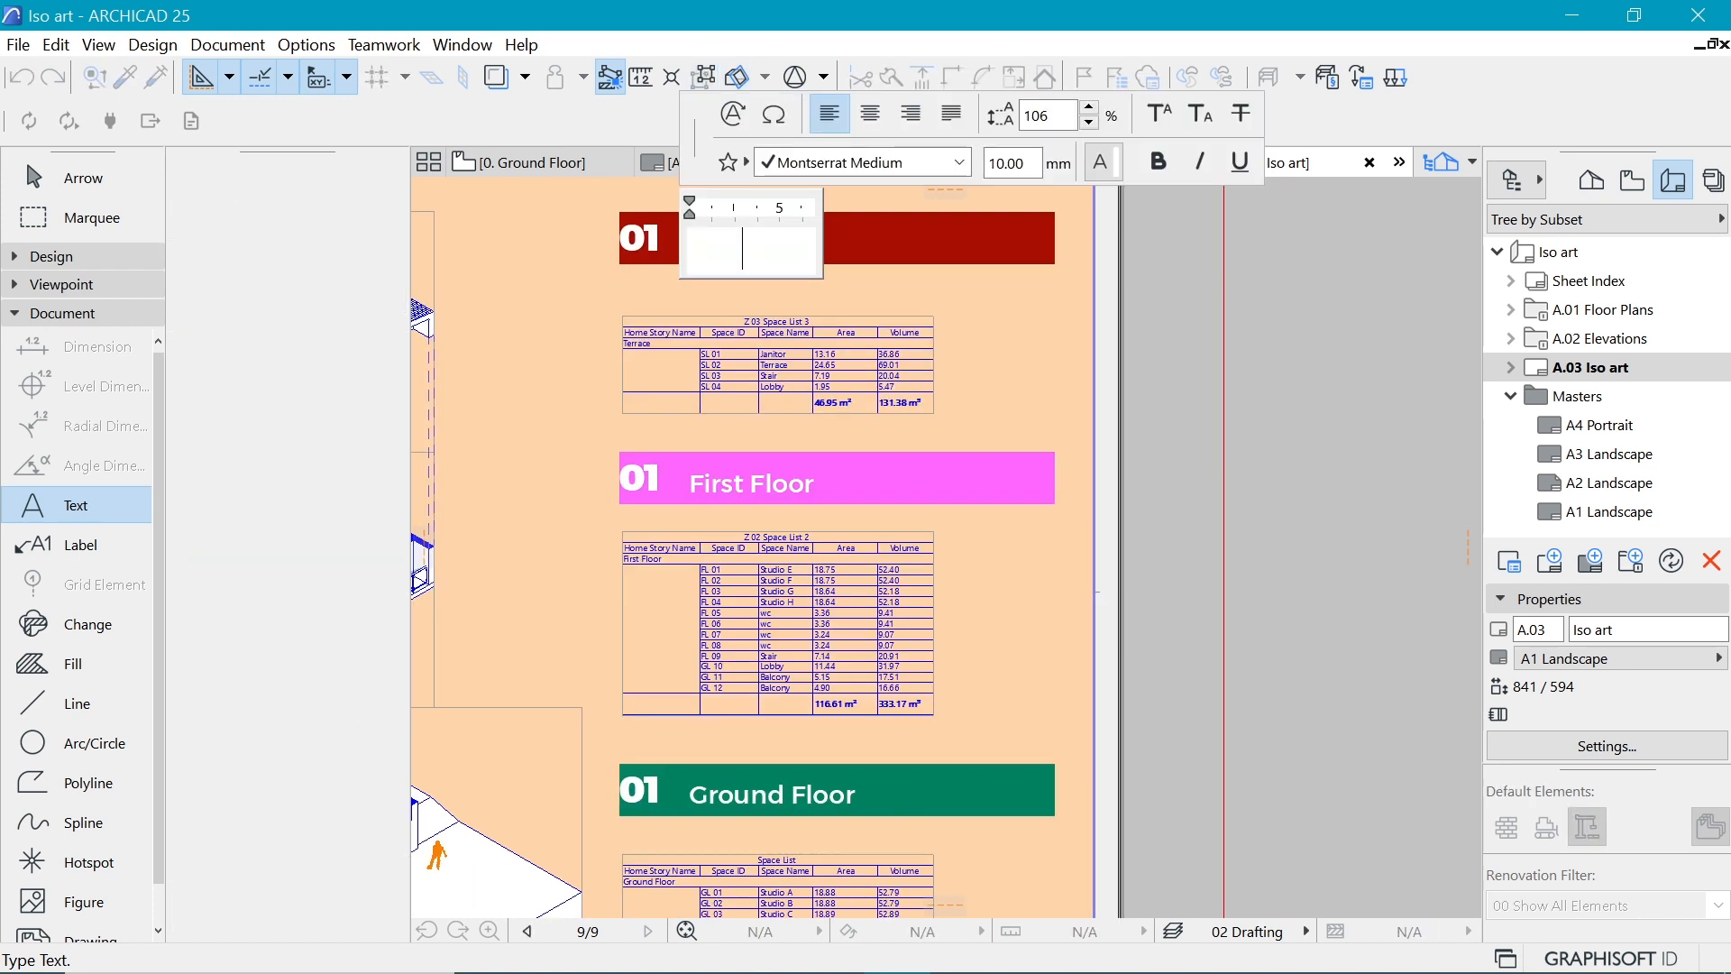
key(ctrl+a)
text(Terra)
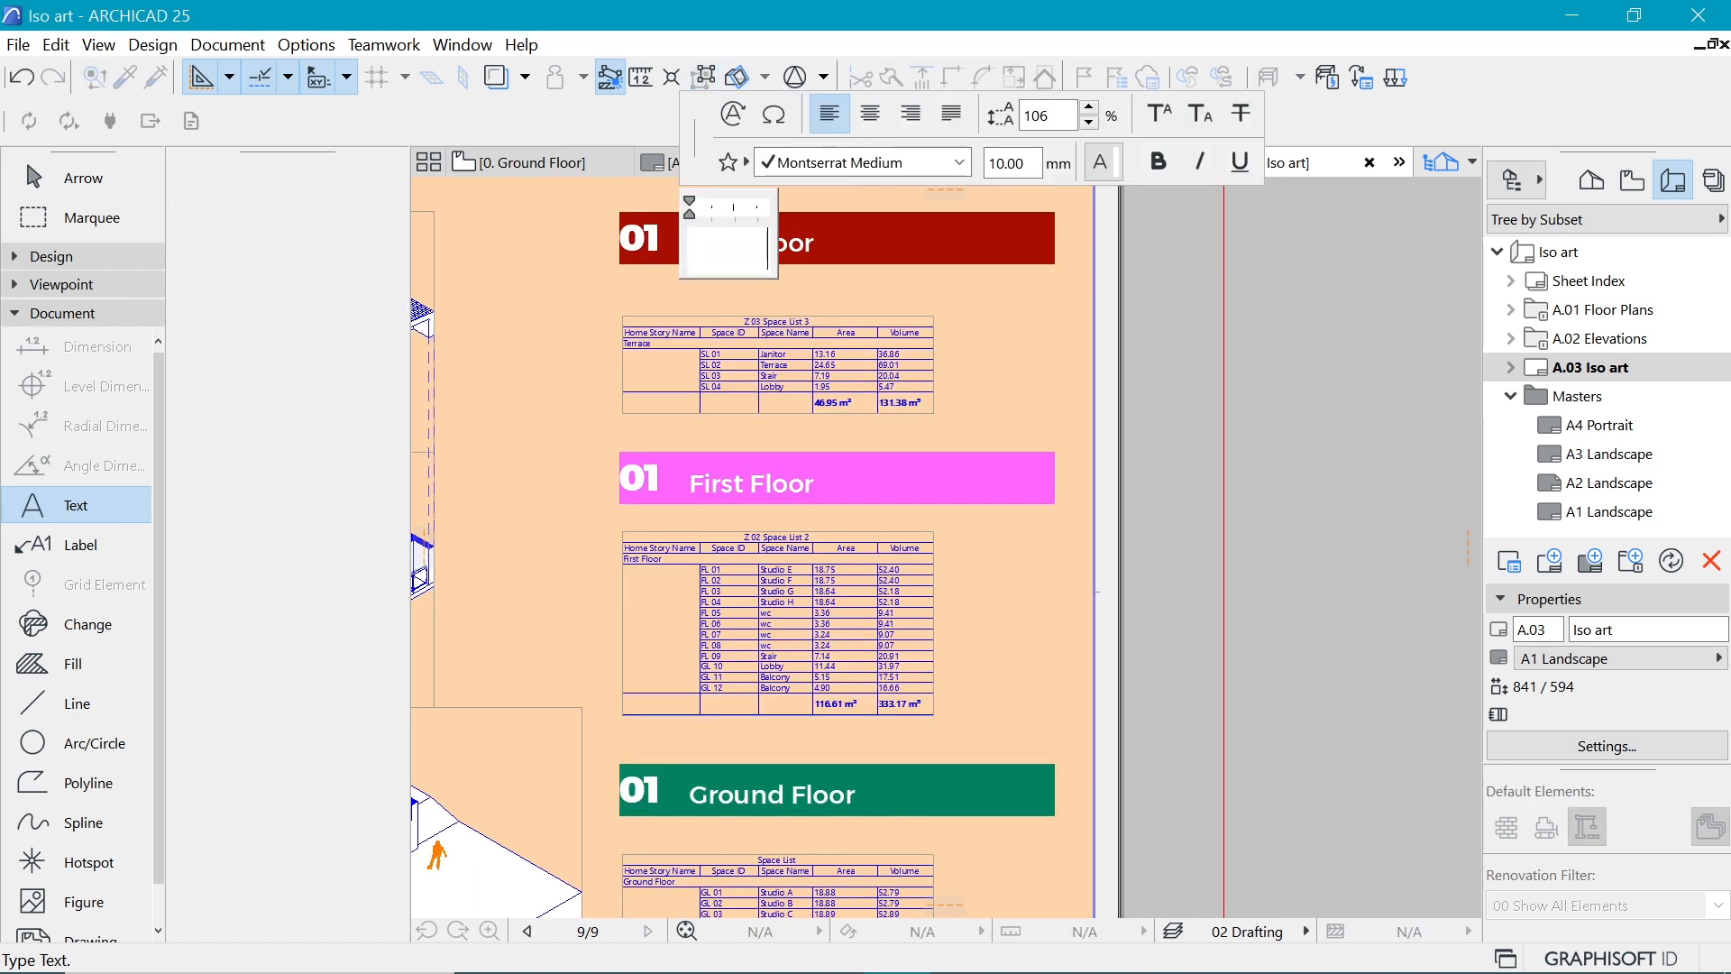
click(1251, 454)
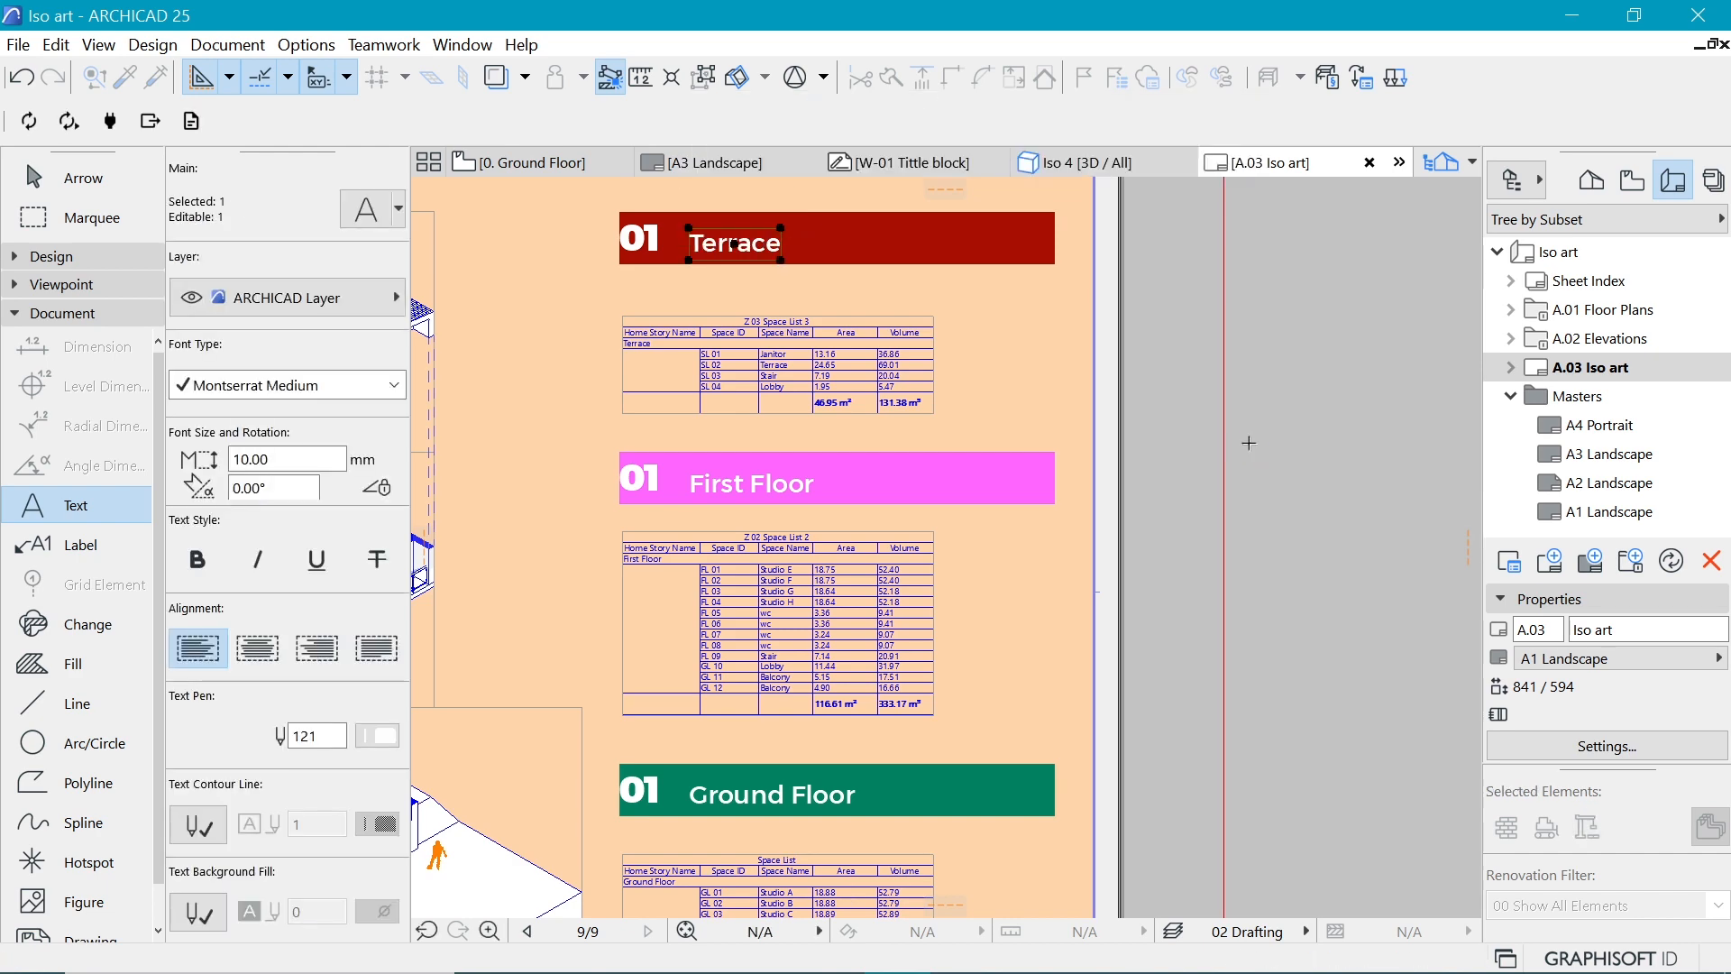
scroll(1224, 422, down, 3)
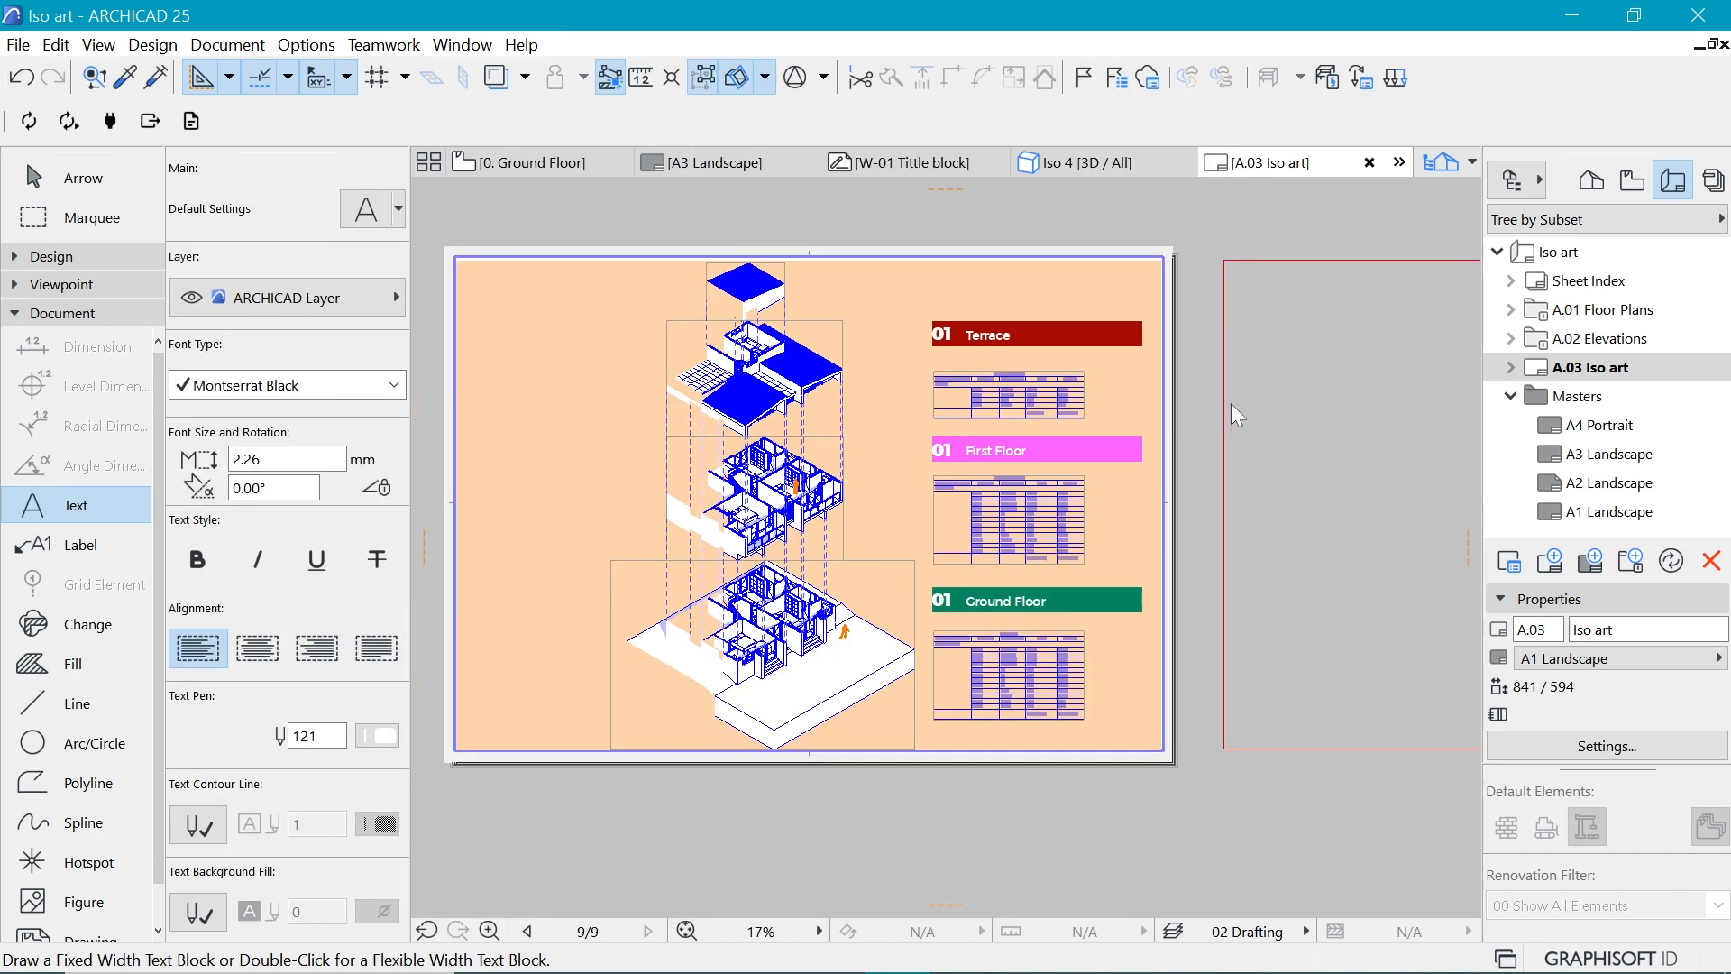